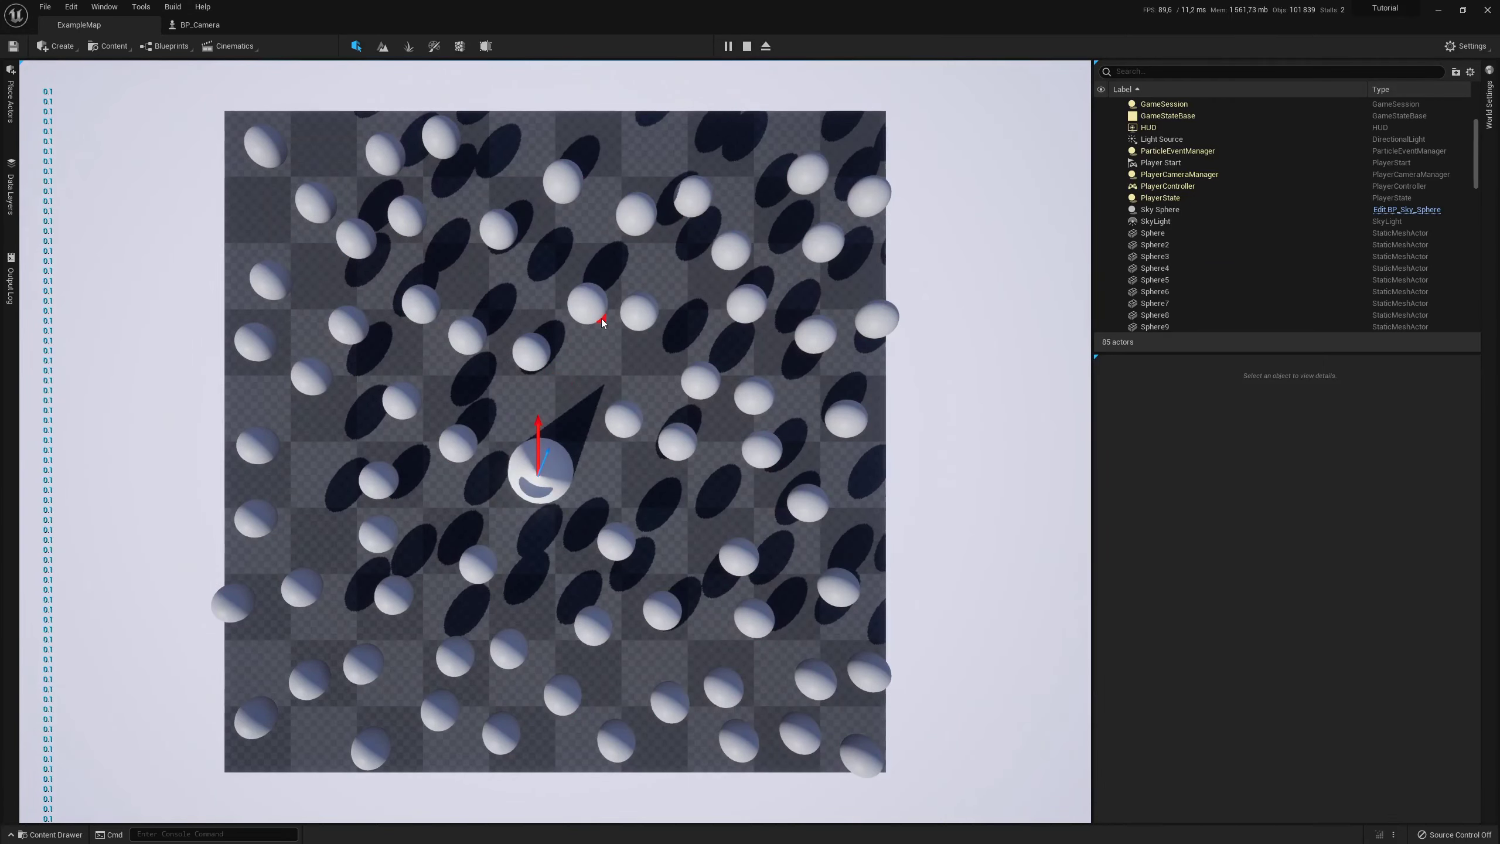
Stop the play test and inspect BP_Camera's Cast, Target and Set Material nodes
{"action": "key", "text": "Escape"}
{"action": "left_click", "coordinate": [199, 24]}
{"action": "right_click_drag", "start_coordinate": [573, 288], "coordinate": [729, 290]}
{"action": "scroll", "coordinate": [728, 289], "scroll_direction": "down", "scroll_amount": 1}
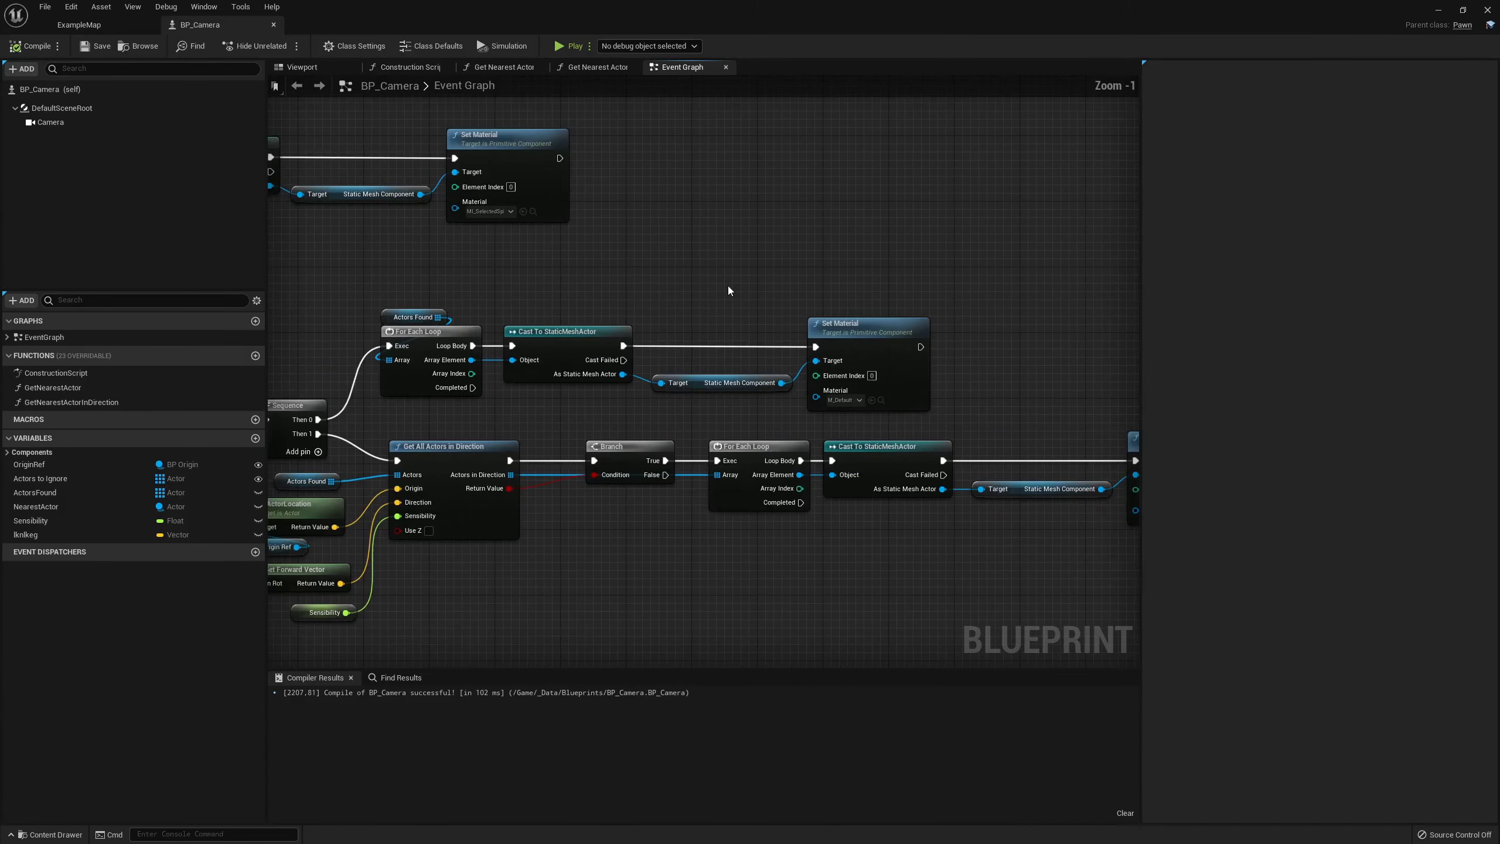
{"action": "right_click_drag", "start_coordinate": [552, 291], "coordinate": [514, 305]}
{"action": "left_click_drag", "start_coordinate": [496, 310], "coordinate": [990, 403]}
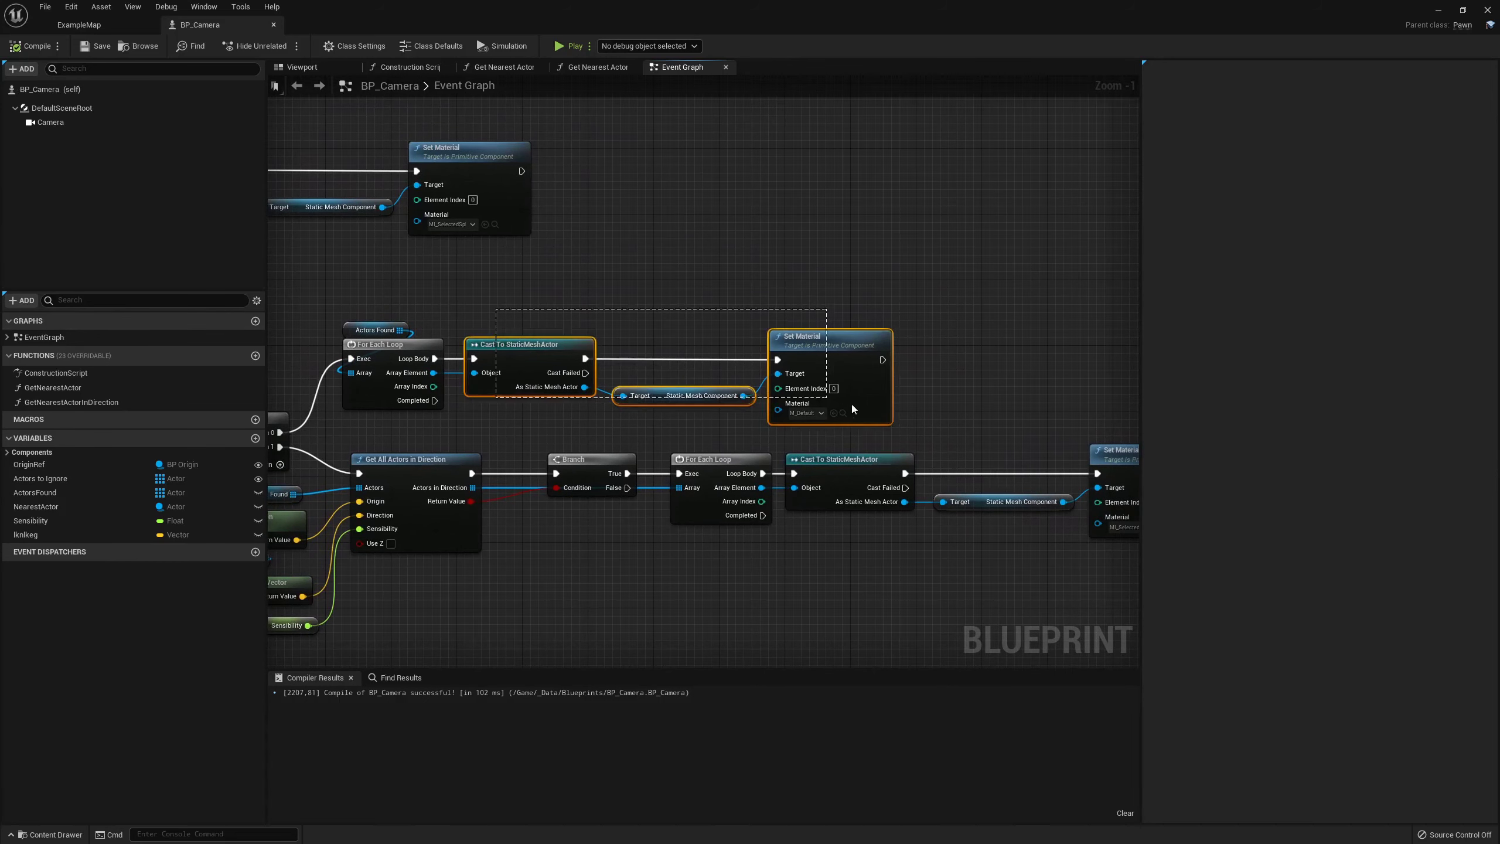
{"action": "right_click_drag", "start_coordinate": [991, 408], "coordinate": [934, 408]}
{"action": "left_click", "coordinate": [826, 293]}
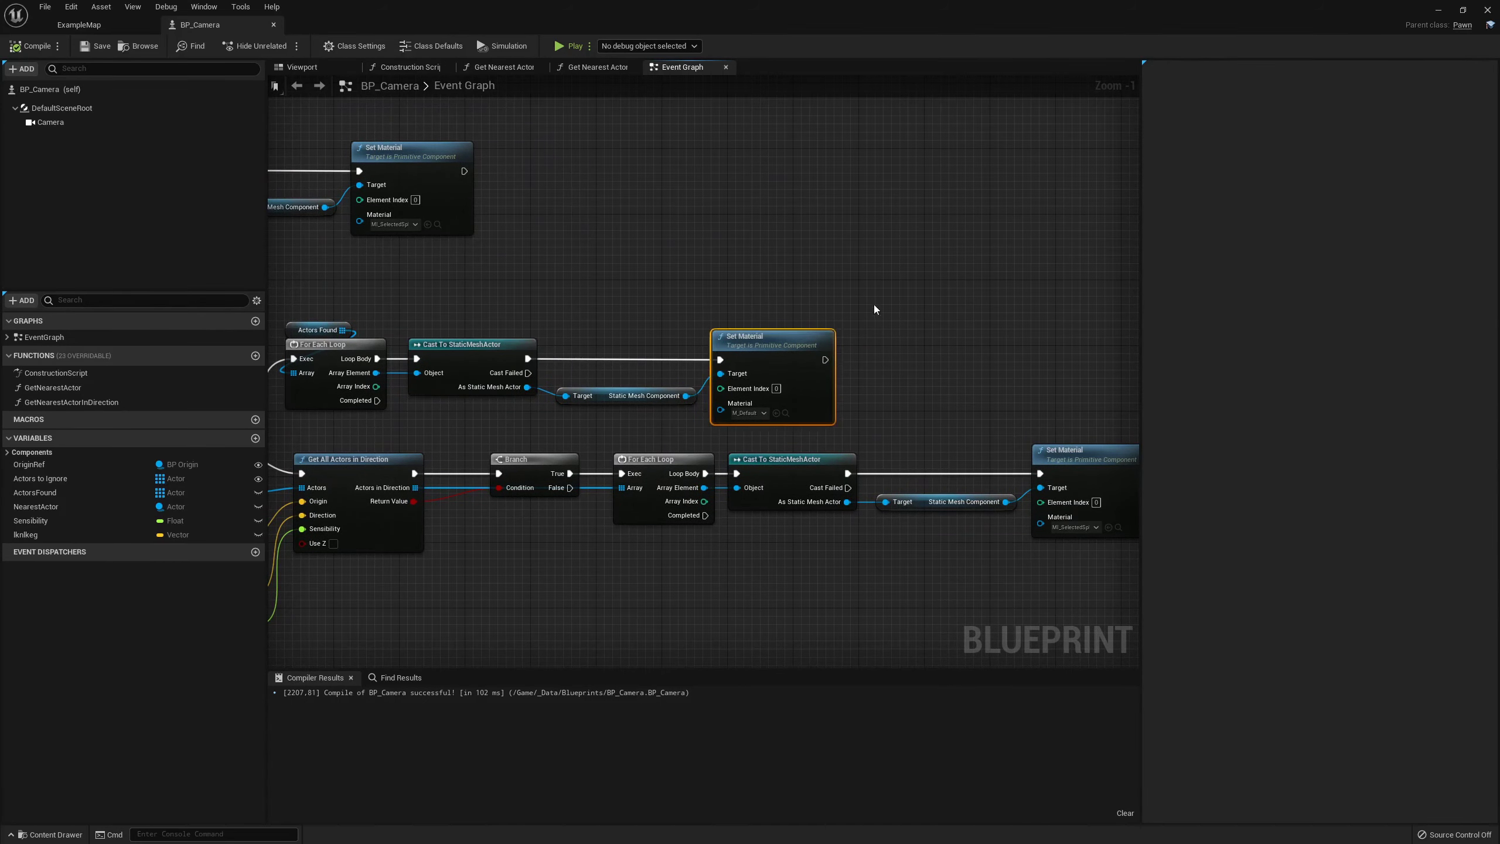
Fly across the spheres in ExampleMap, then wire the loop's Array Element into the cast's Object
{"action": "left_click", "coordinate": [116, 26]}
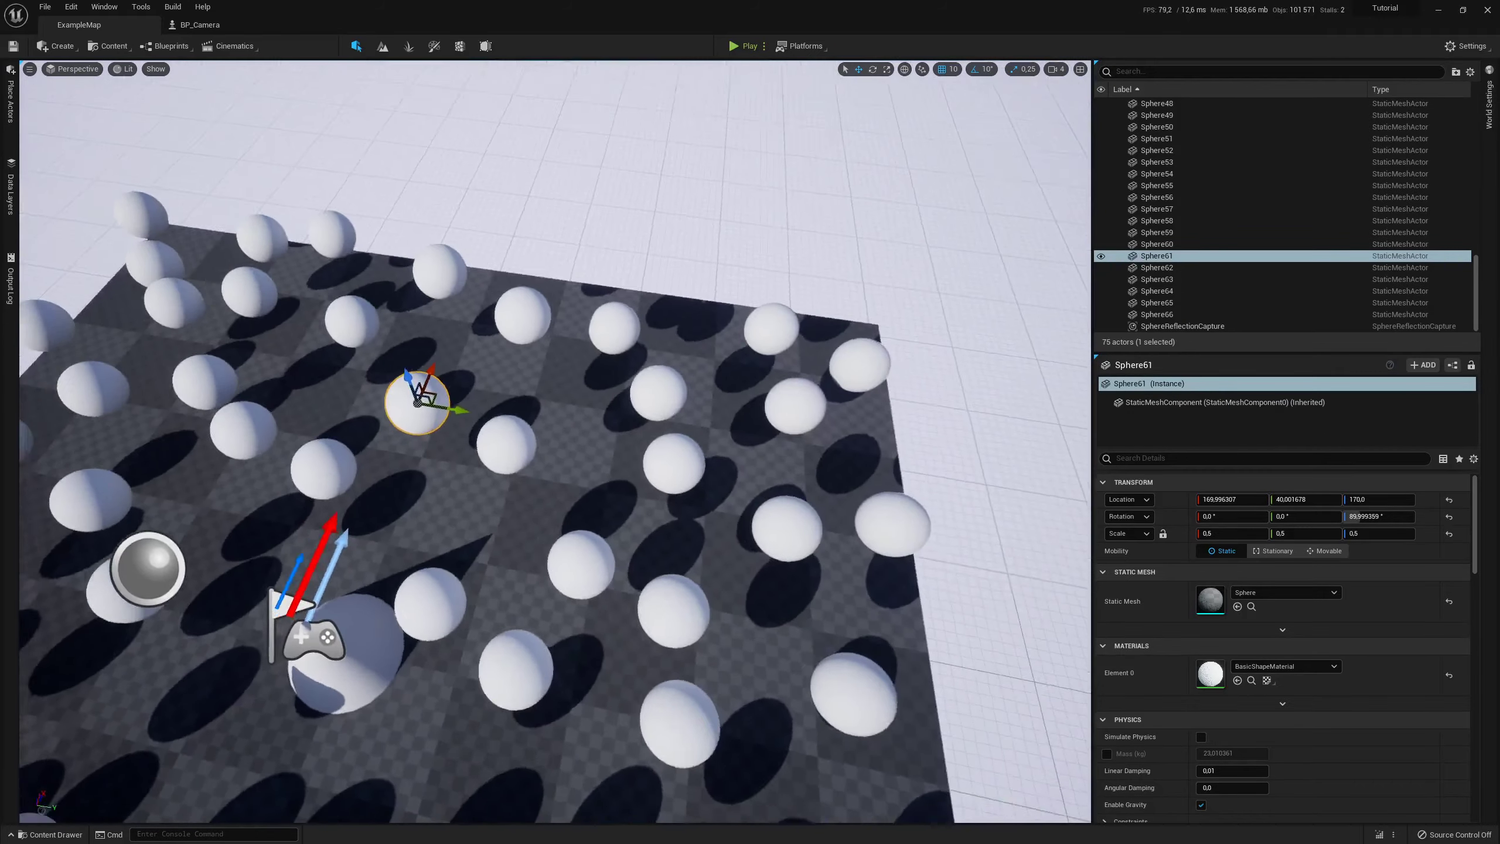
{"action": "right_click_drag", "start_coordinate": [656, 400], "coordinate": [656, 400]}
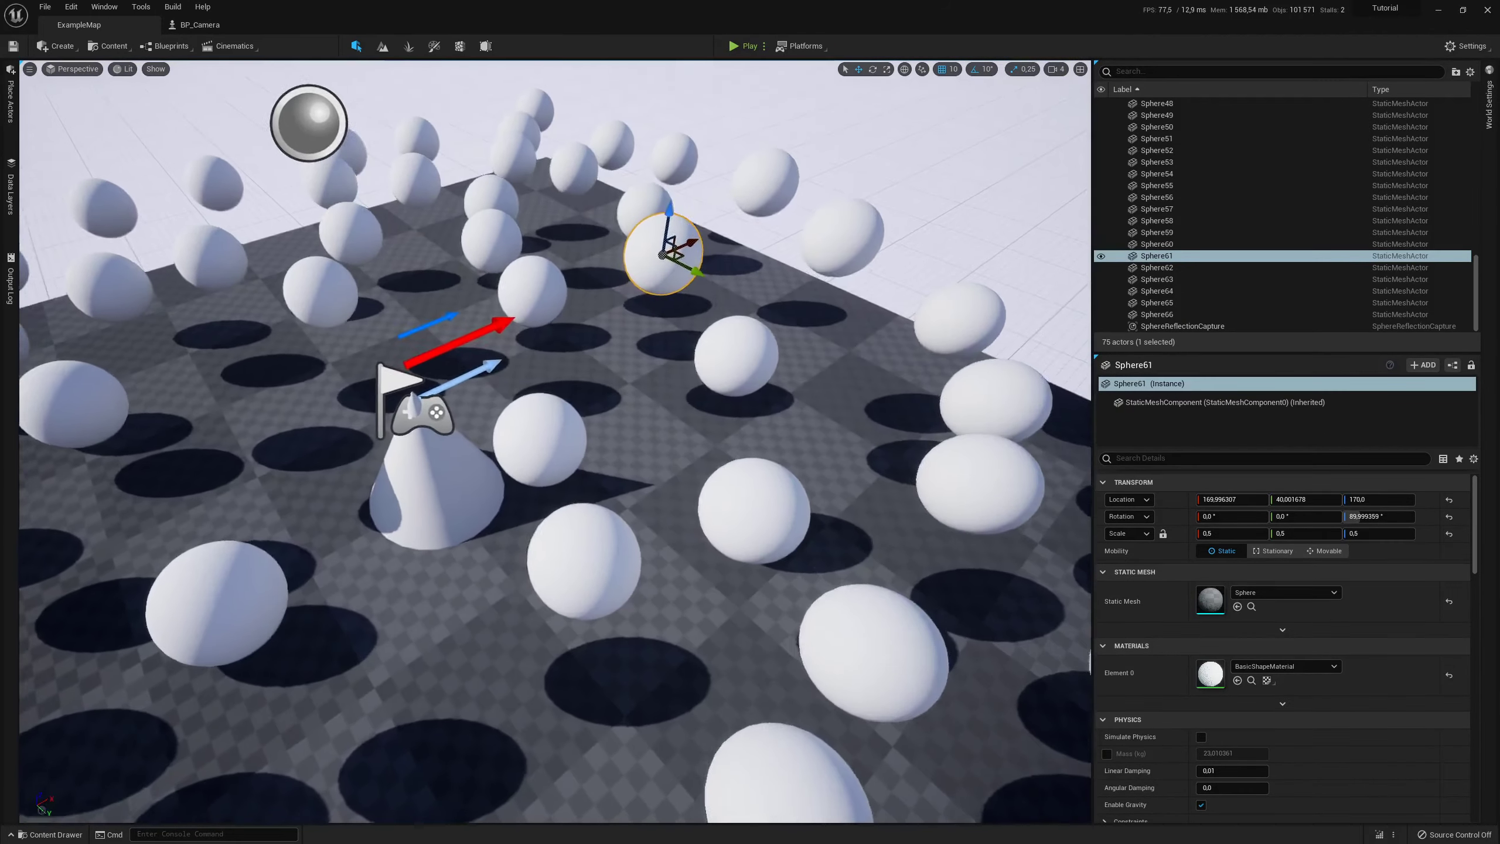
{"action": "scroll", "coordinate": [655, 400], "scroll_direction": "down", "scroll_amount": 5}
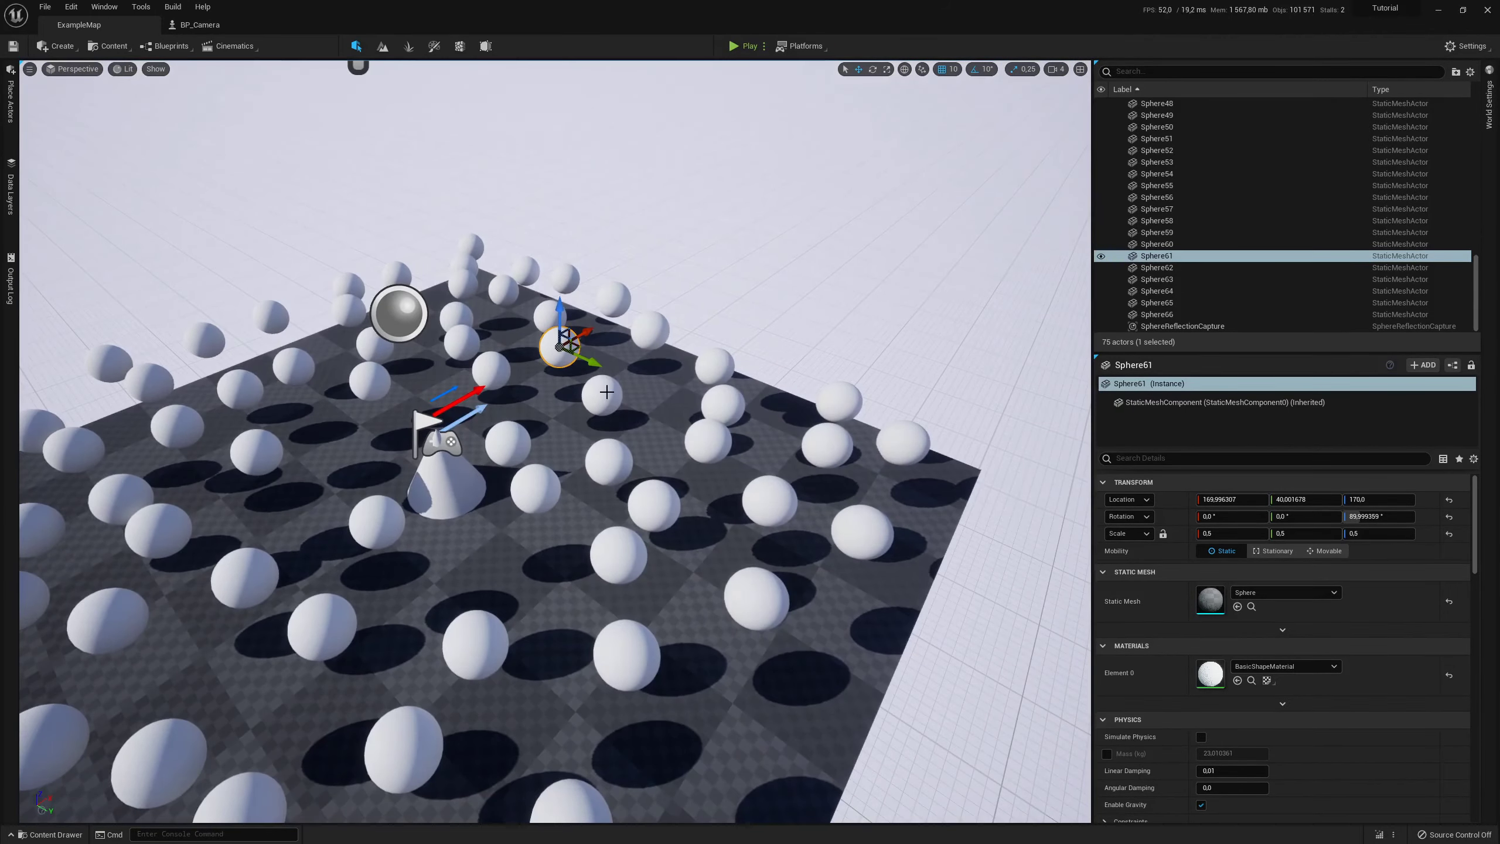
{"action": "left_click", "coordinate": [607, 392]}
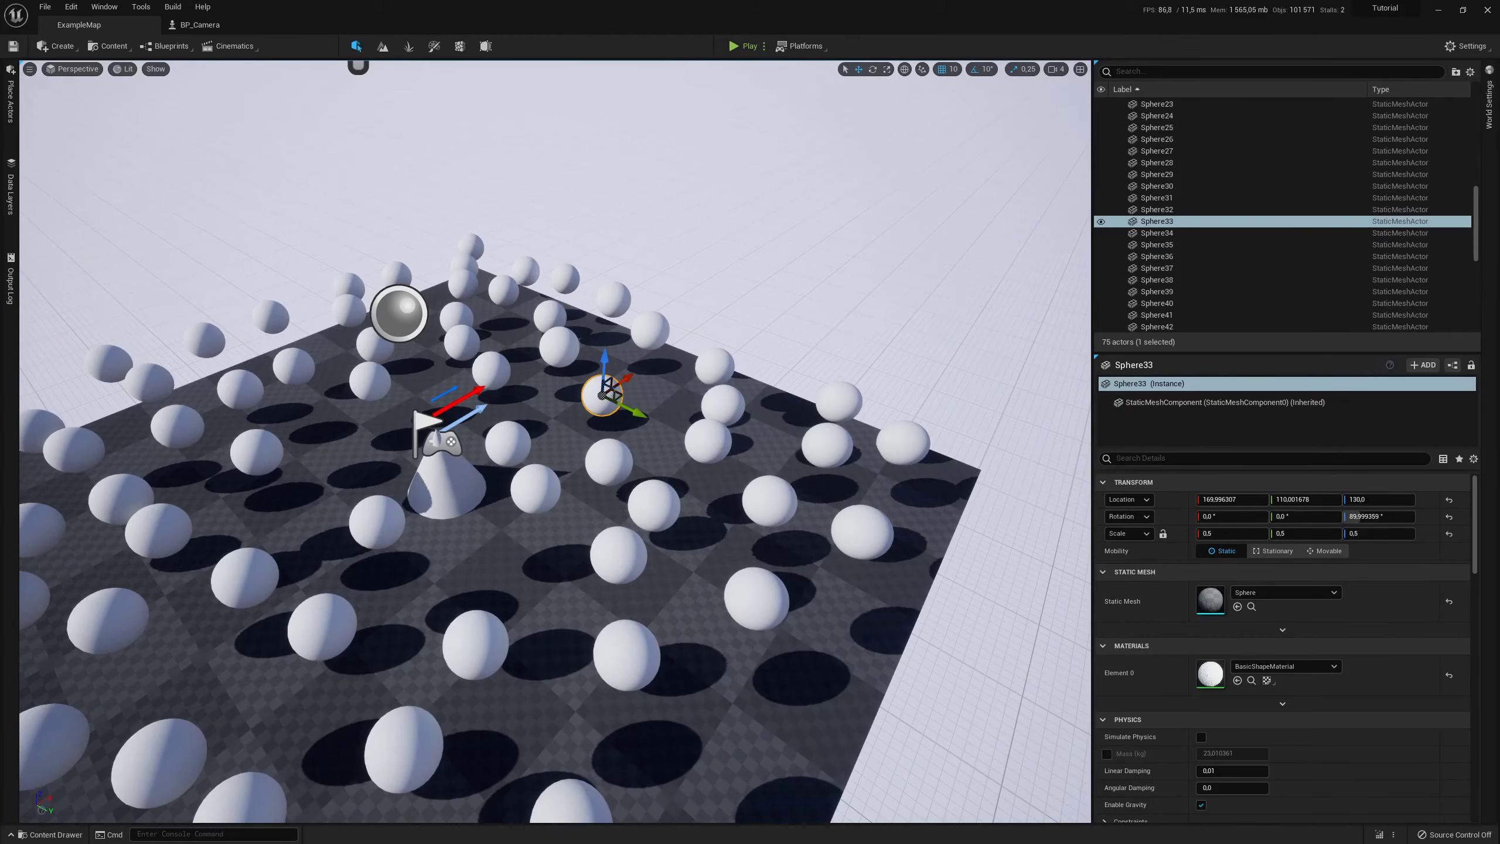
{"action": "right_click_drag", "start_coordinate": [607, 392], "coordinate": [607, 392]}
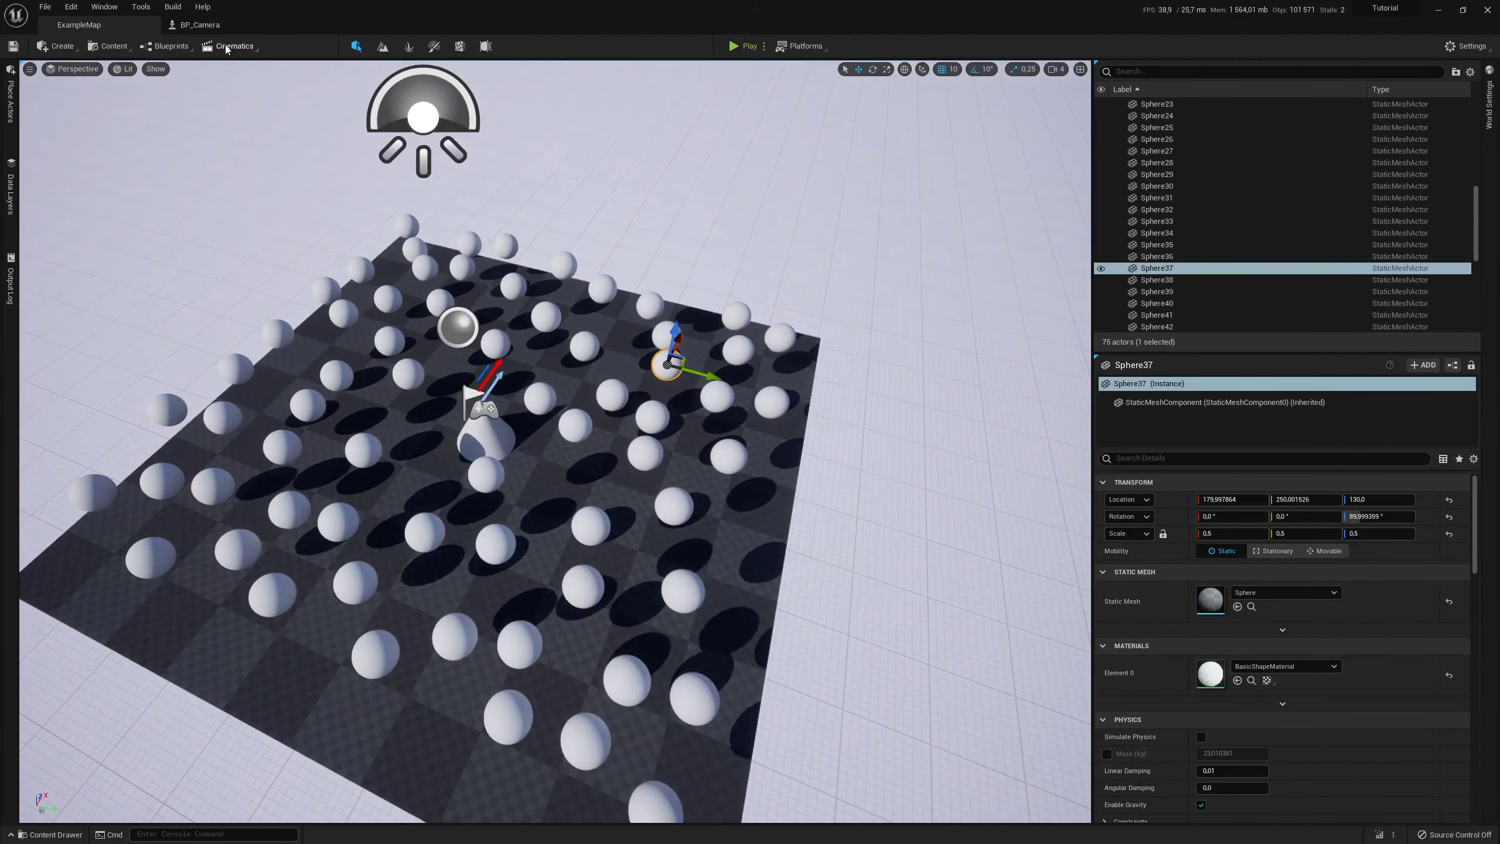
{"action": "left_click", "coordinate": [201, 25]}
{"action": "mouse_move", "coordinate": [376, 372]}
{"action": "left_mouse_down"}
{"action": "mouse_move", "coordinate": [423, 377]}
{"action": "mouse_move", "coordinate": [456, 312]}
{"action": "left_mouse_up"}
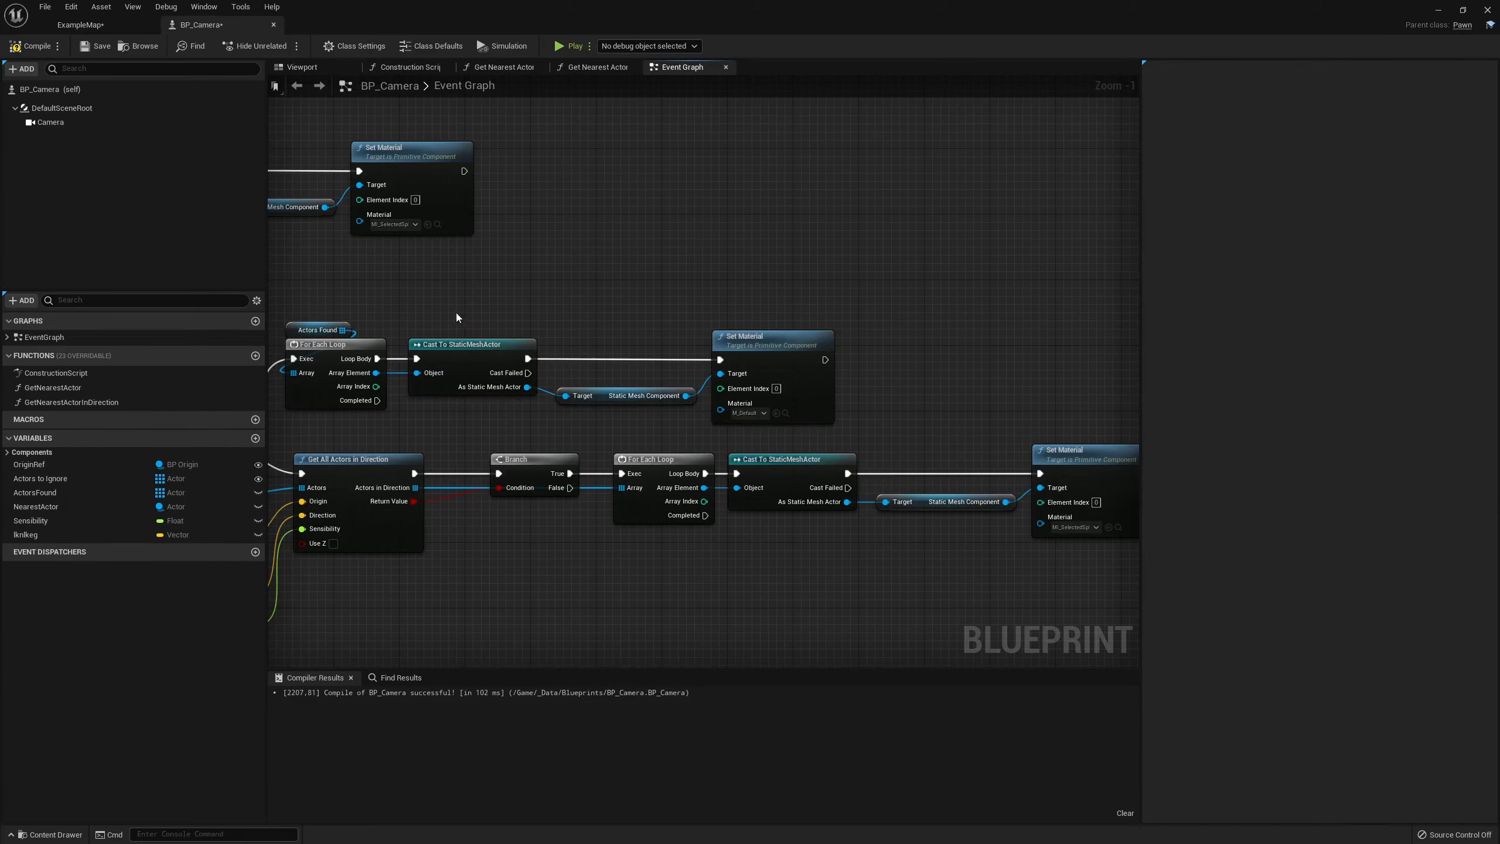
{"action": "left_click", "coordinate": [545, 306]}
{"action": "left_click_drag", "start_coordinate": [644, 258], "coordinate": [877, 380]}
{"action": "left_click", "coordinate": [653, 338]}
{"action": "mouse_move", "coordinate": [677, 414]}
{"action": "right_mouse_down"}
{"action": "mouse_move", "coordinate": [572, 385]}
{"action": "mouse_move", "coordinate": [728, 355]}
{"action": "mouse_move", "coordinate": [442, 370]}
{"action": "right_mouse_up"}
{"action": "scroll", "coordinate": [572, 384], "scroll_direction": "down", "scroll_amount": 2}
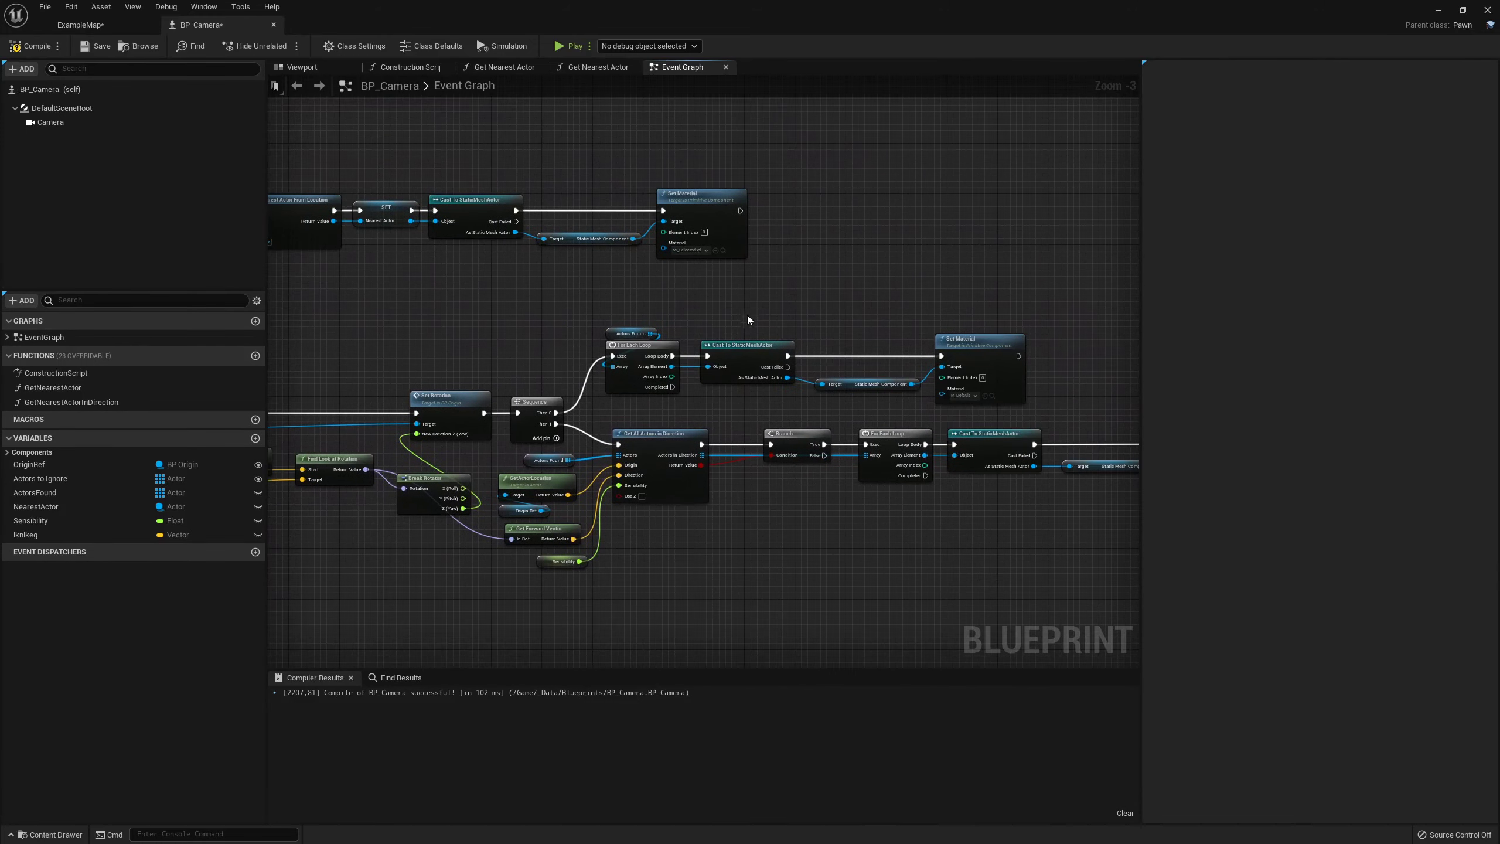
{"action": "left_click_drag", "start_coordinate": [748, 314], "coordinate": [997, 341]}
{"action": "right_click_drag", "start_coordinate": [997, 341], "coordinate": [678, 363]}
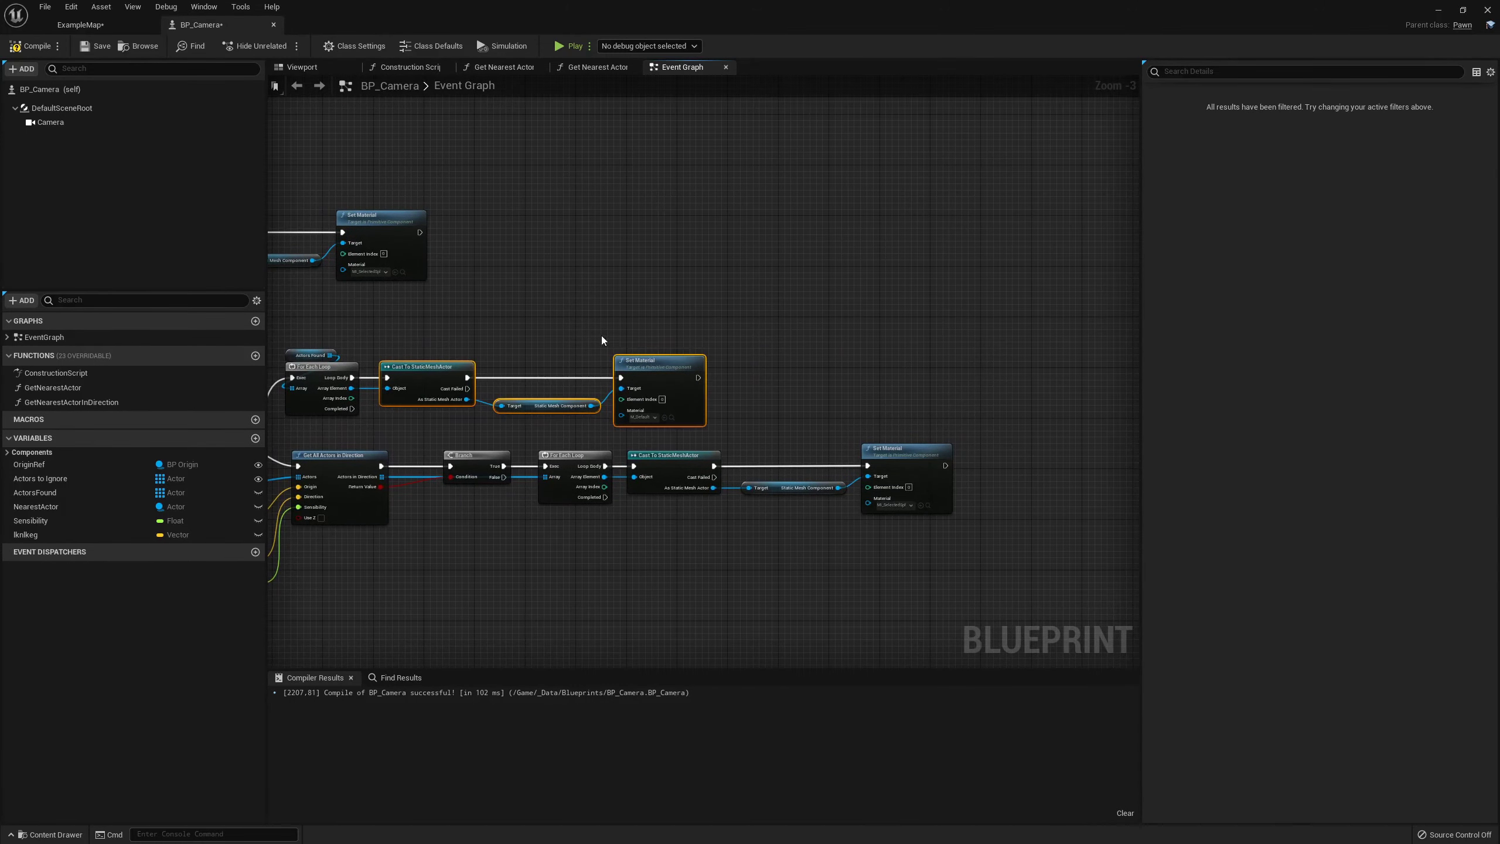
{"action": "left_click", "coordinate": [597, 337]}
{"action": "scroll", "coordinate": [471, 352], "scroll_direction": "up", "scroll_amount": 2}
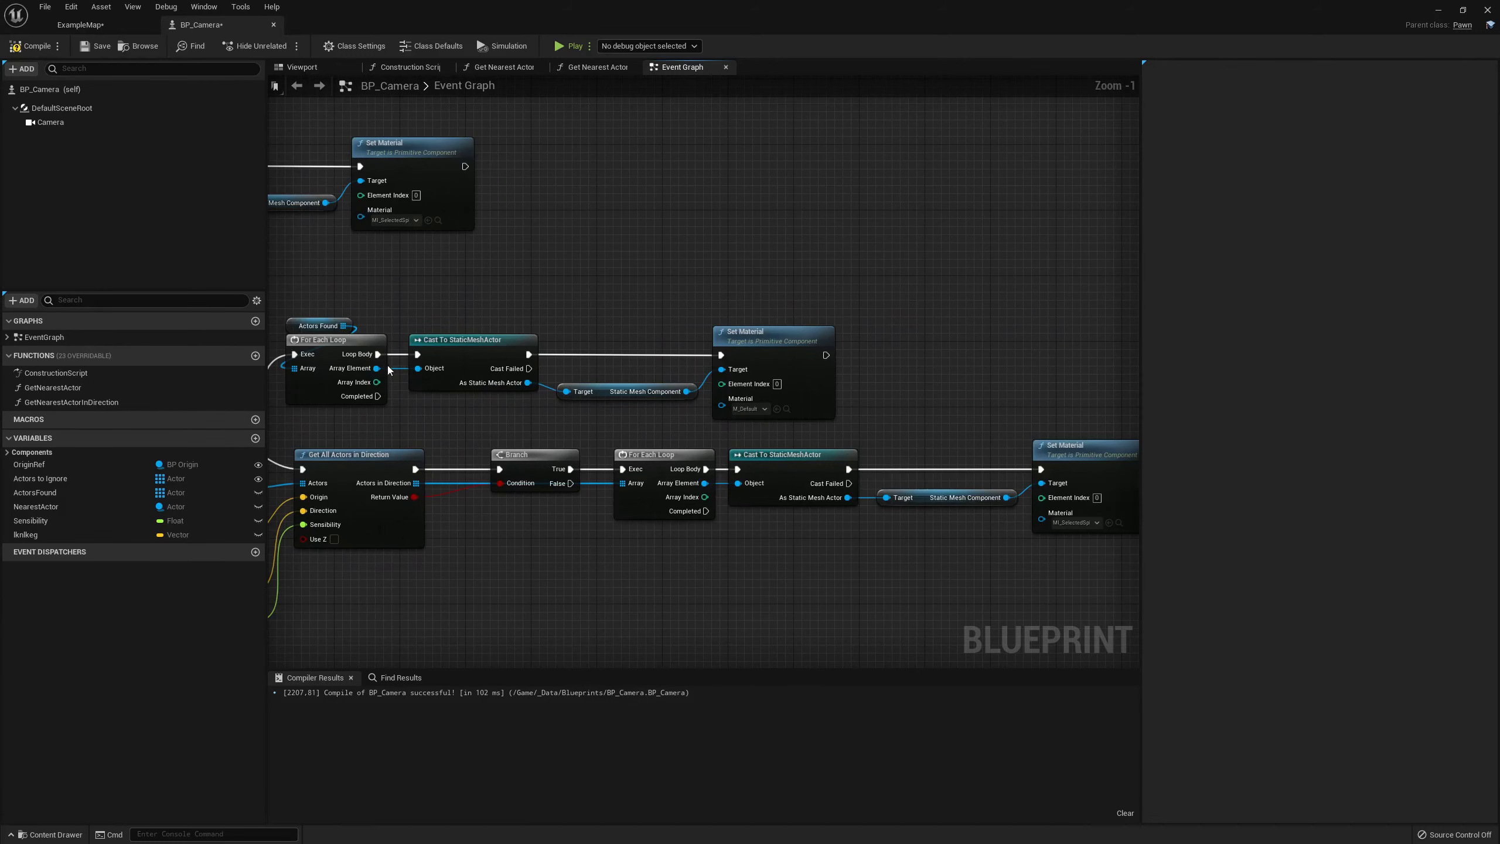
{"action": "left_click", "coordinate": [490, 341]}
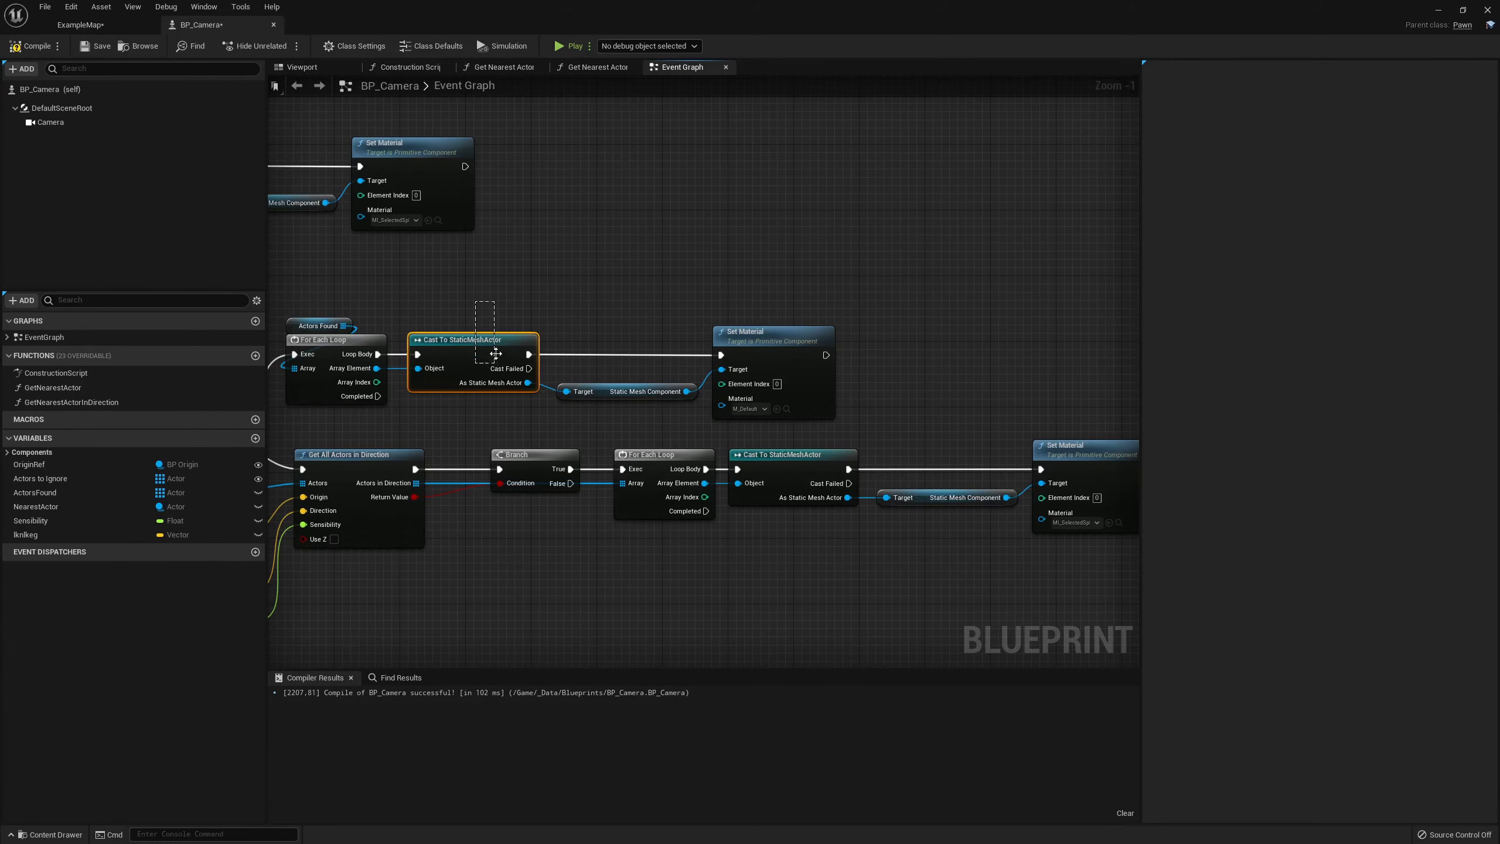
{"action": "left_click", "coordinate": [483, 298]}
{"action": "left_click_drag", "start_coordinate": [462, 290], "coordinate": [734, 402]}
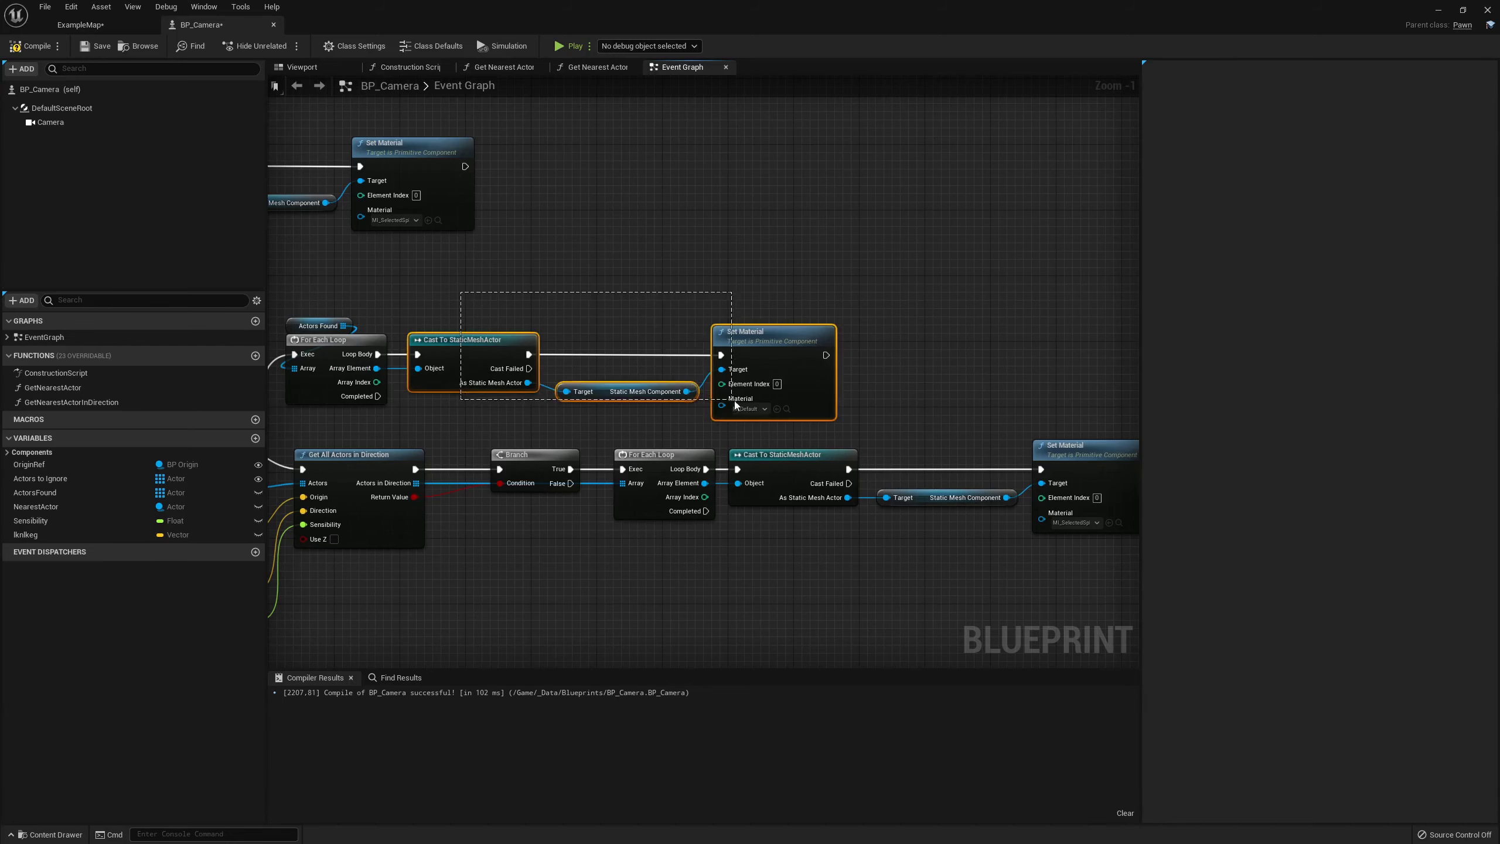
{"action": "left_click", "coordinate": [572, 287]}
{"action": "right_click_drag", "start_coordinate": [572, 288], "coordinate": [565, 321]}
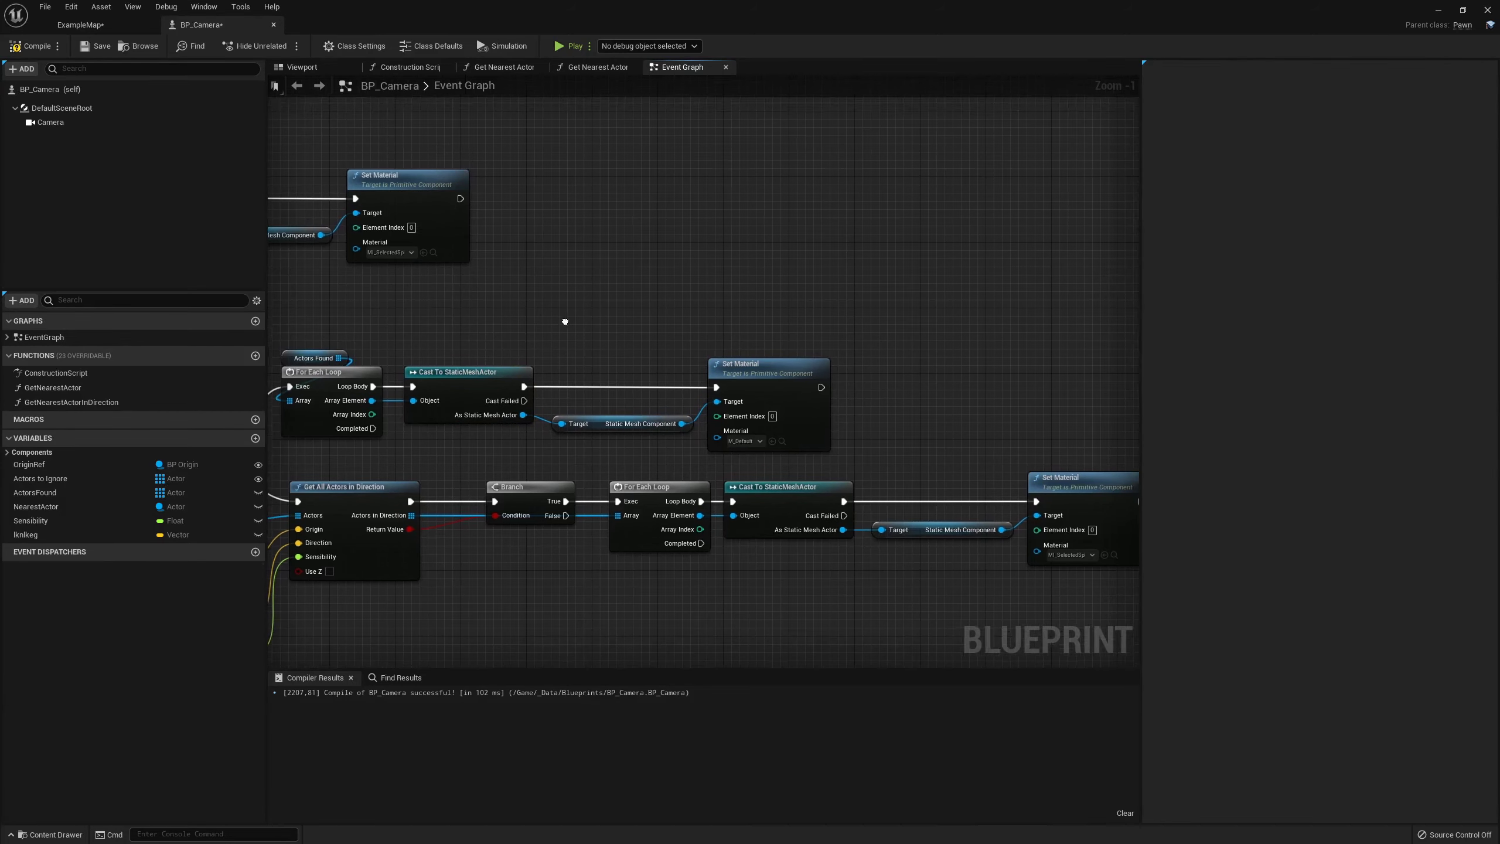
{"action": "left_click", "coordinate": [133, 25]}
{"action": "scroll", "coordinate": [608, 412], "scroll_direction": "down", "scroll_amount": 2}
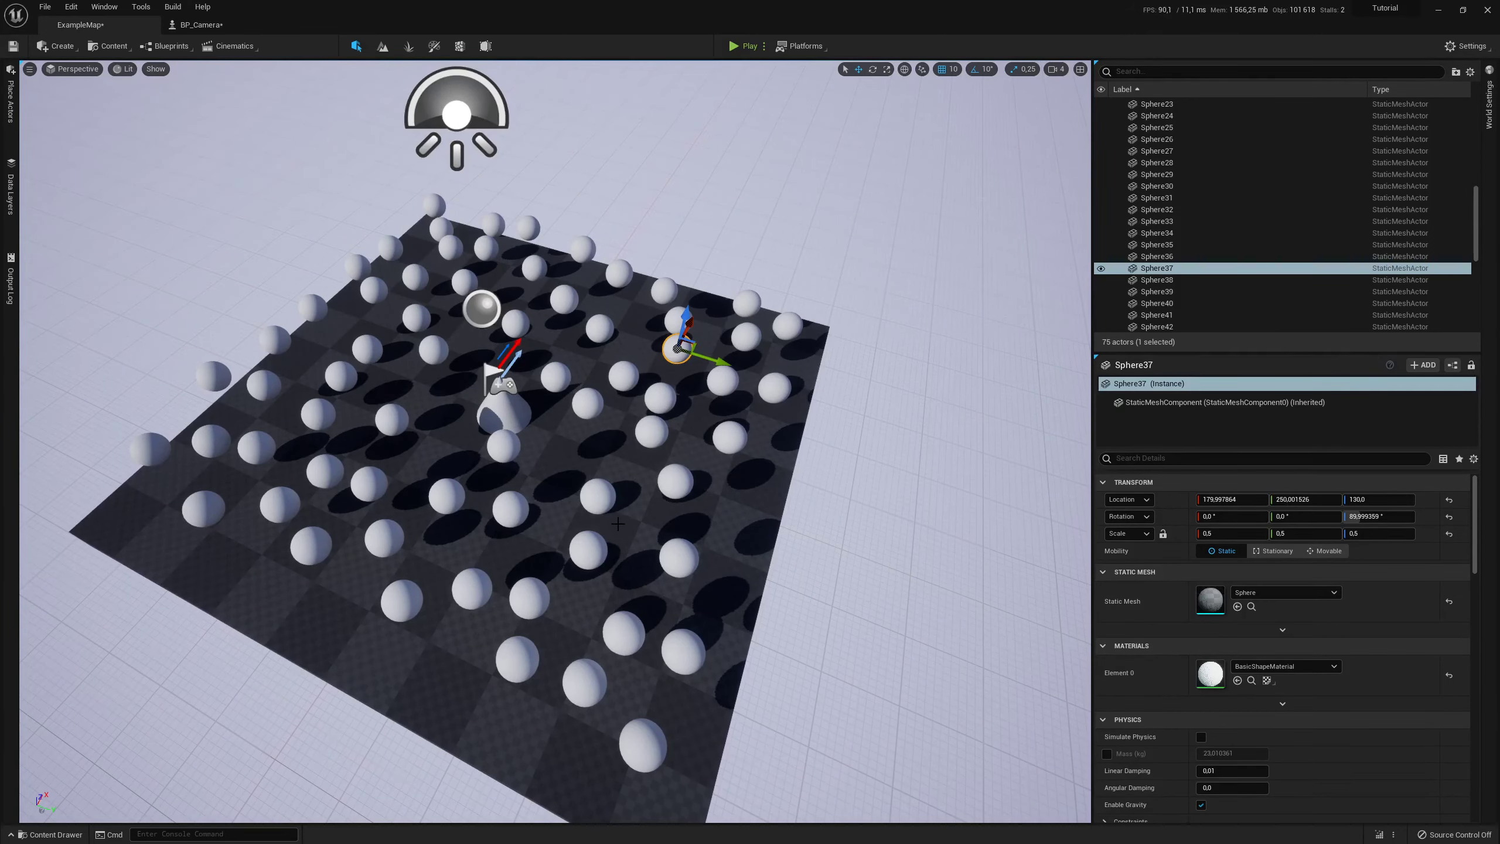
{"action": "scroll", "coordinate": [614, 465], "scroll_direction": "down", "scroll_amount": 2}
{"action": "scroll", "coordinate": [614, 466], "scroll_direction": "down", "scroll_amount": 1}
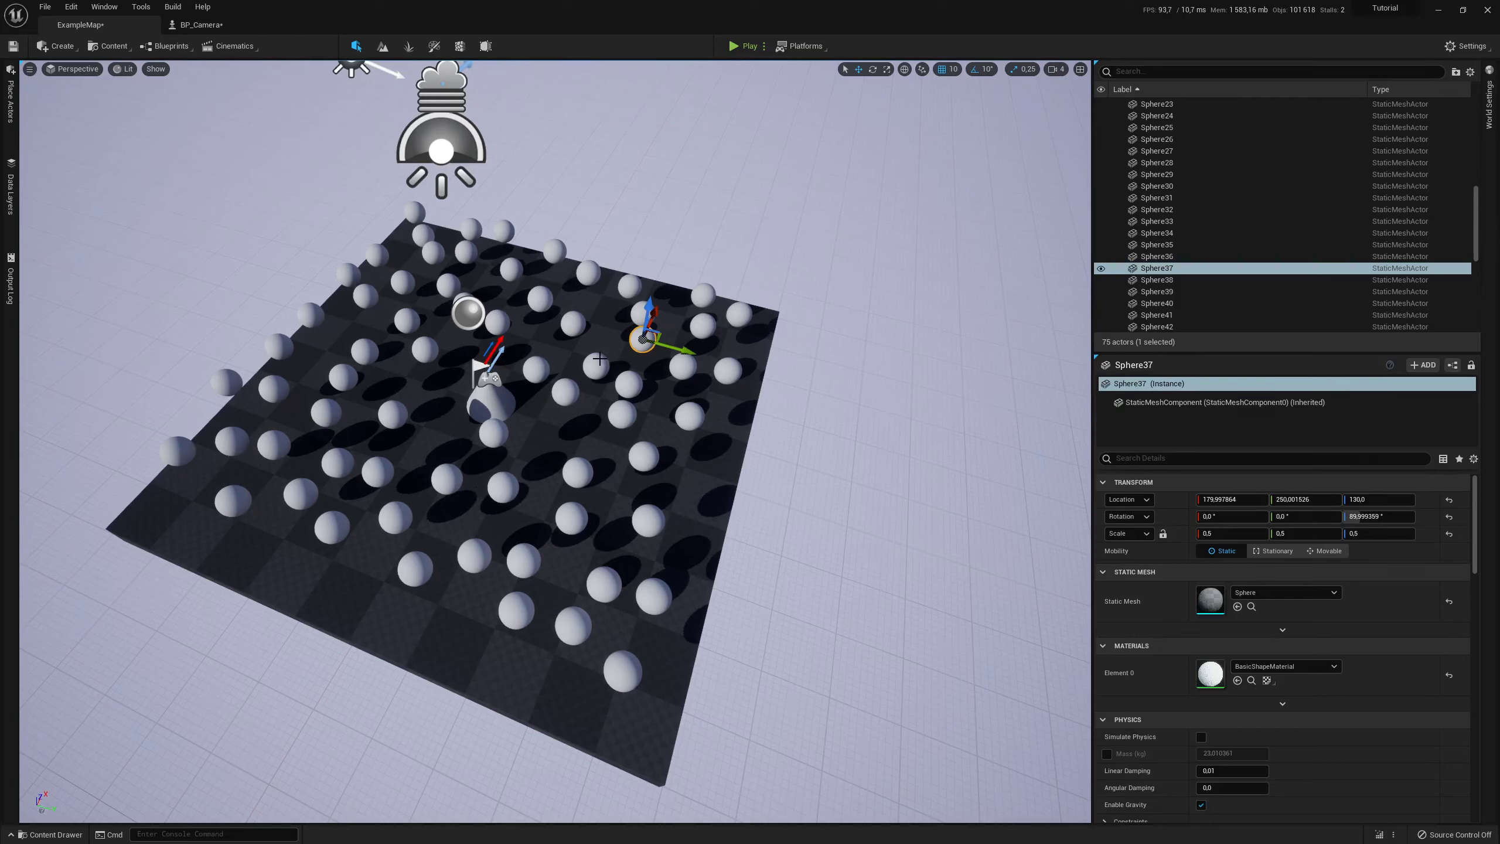
{"action": "left_click", "coordinate": [201, 24]}
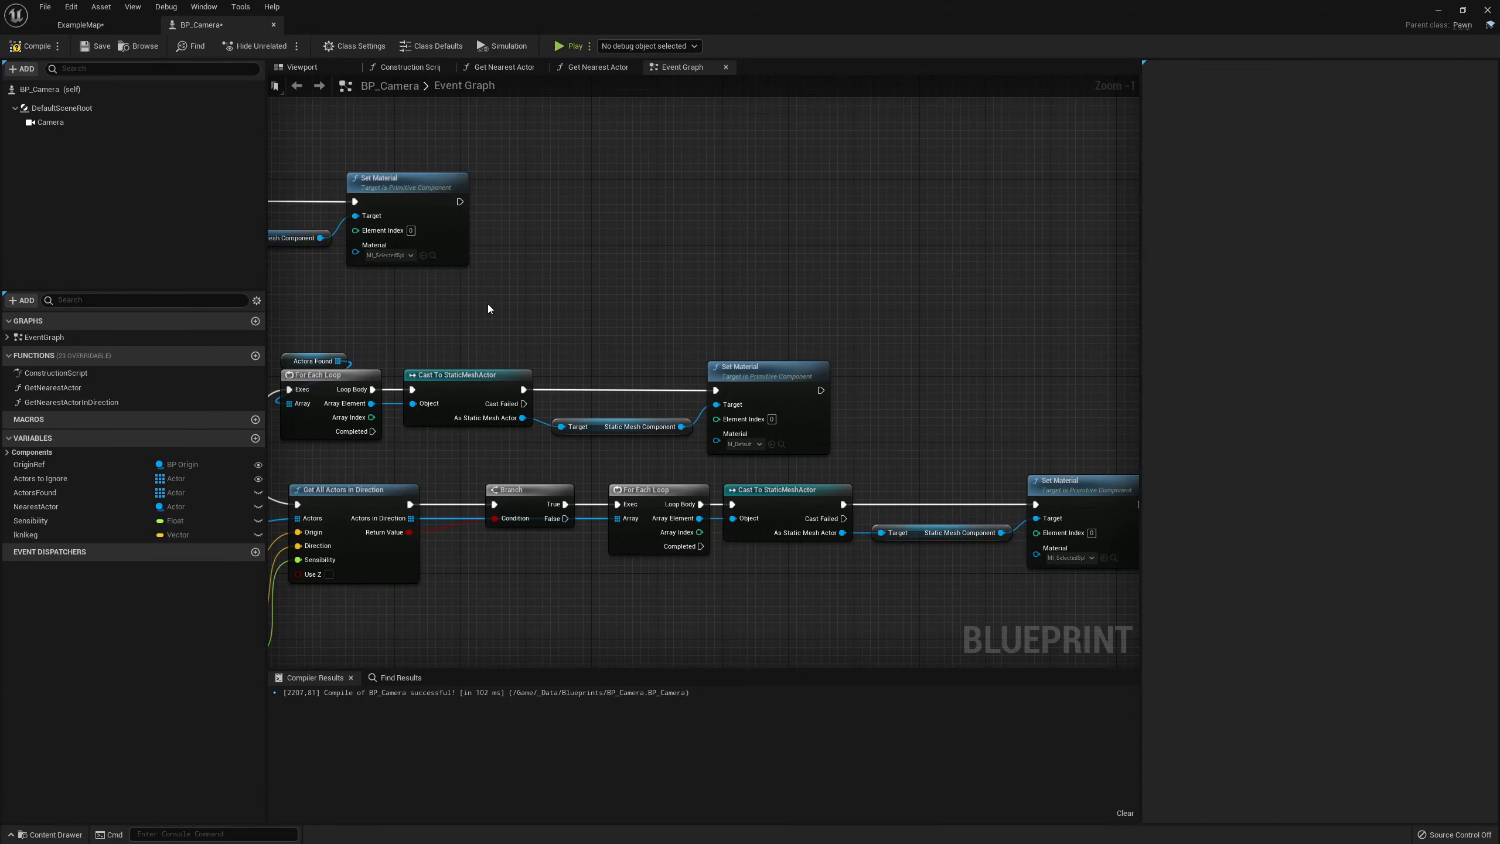
{"action": "right_click_drag", "start_coordinate": [489, 308], "coordinate": [539, 310]}
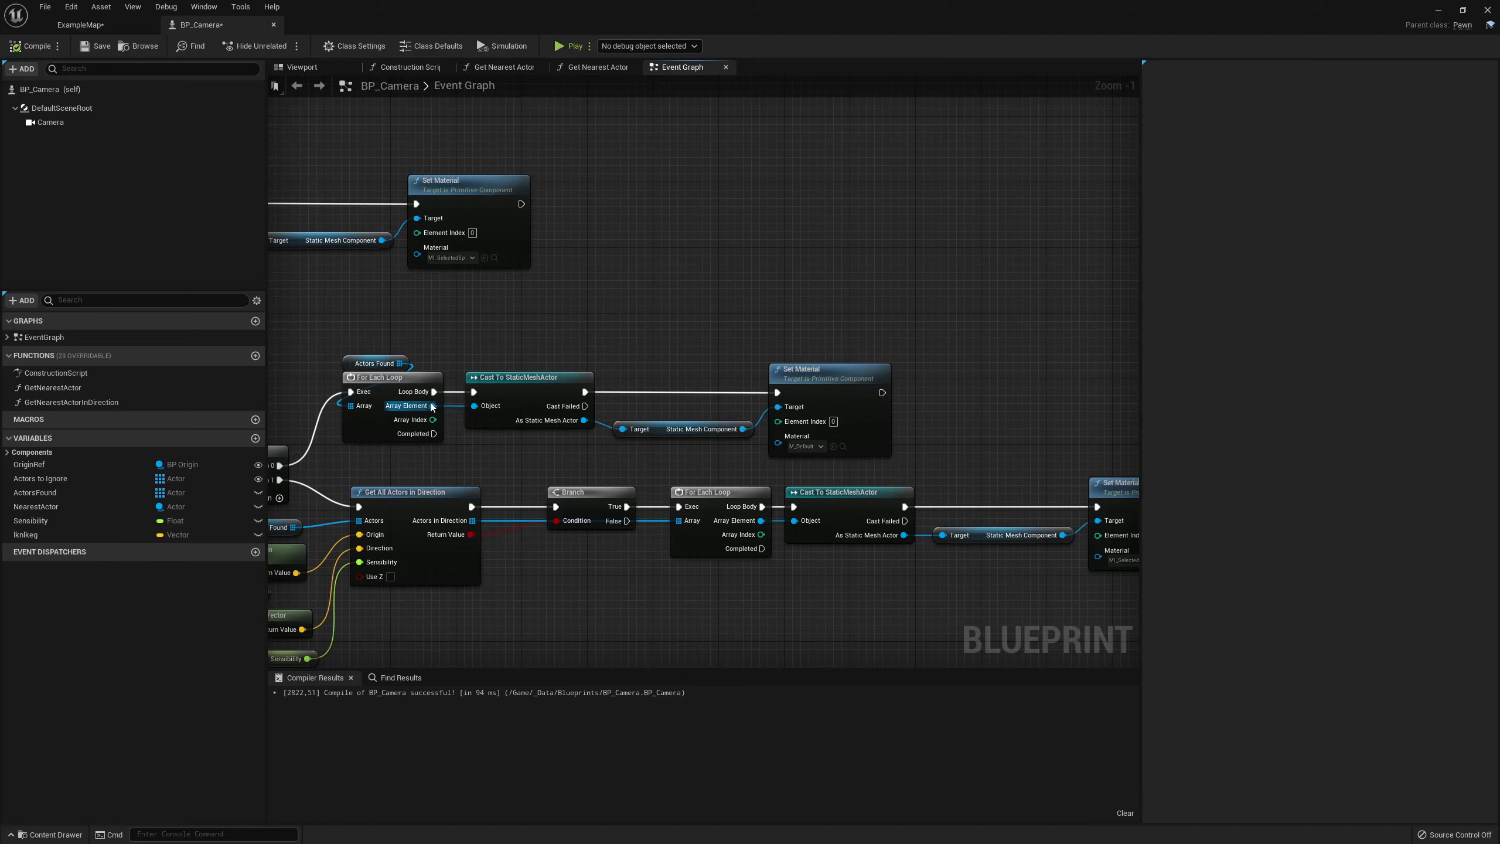
{"action": "left_click_drag", "start_coordinate": [497, 331], "coordinate": [818, 471]}
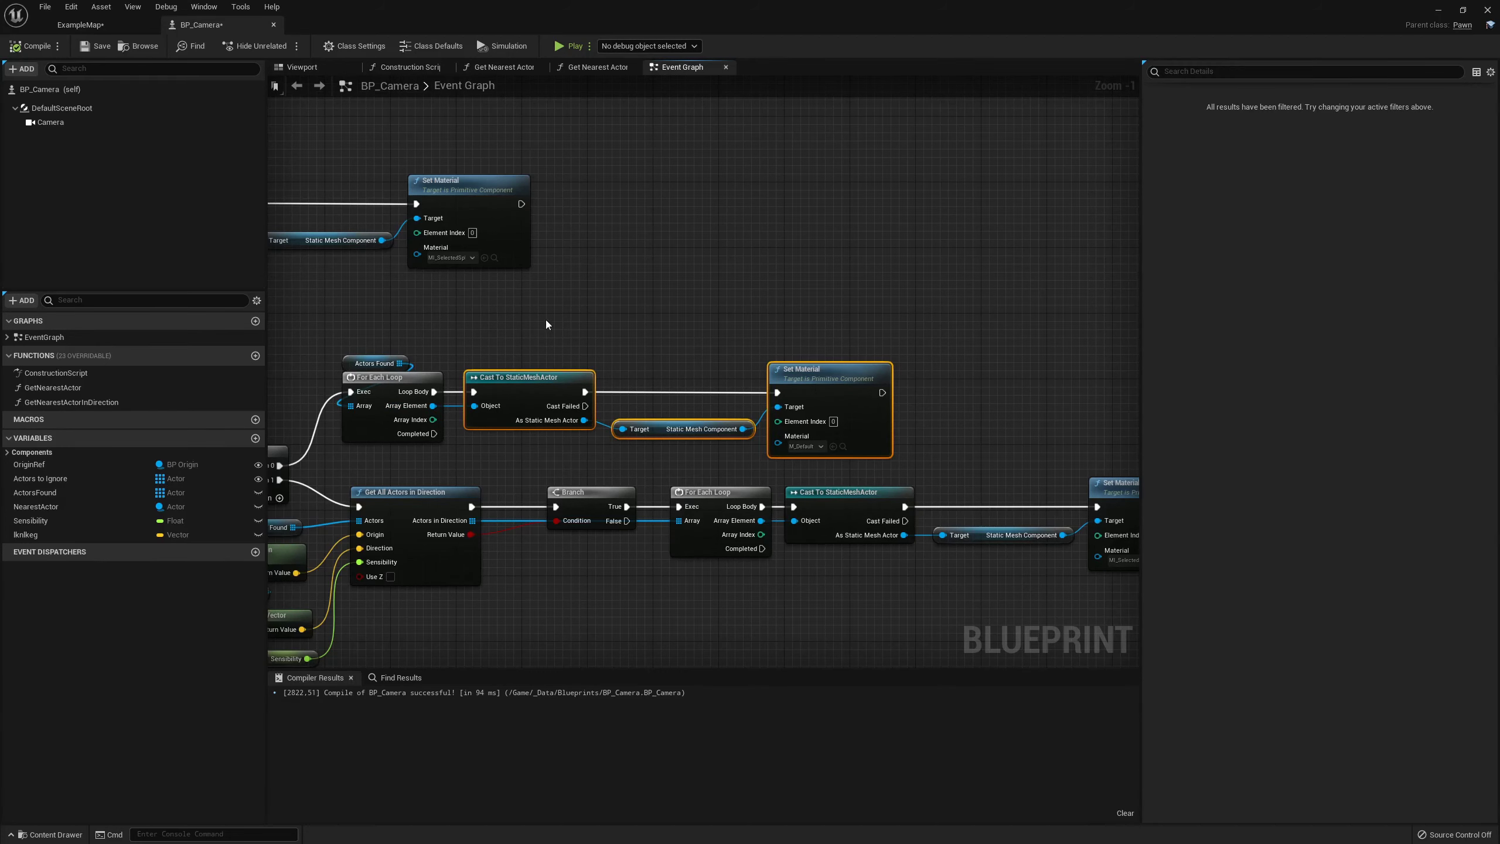
{"action": "left_click_drag", "start_coordinate": [551, 339], "coordinate": [826, 467]}
{"action": "left_click", "coordinate": [666, 371]}
{"action": "left_click_drag", "start_coordinate": [747, 343], "coordinate": [978, 459]}
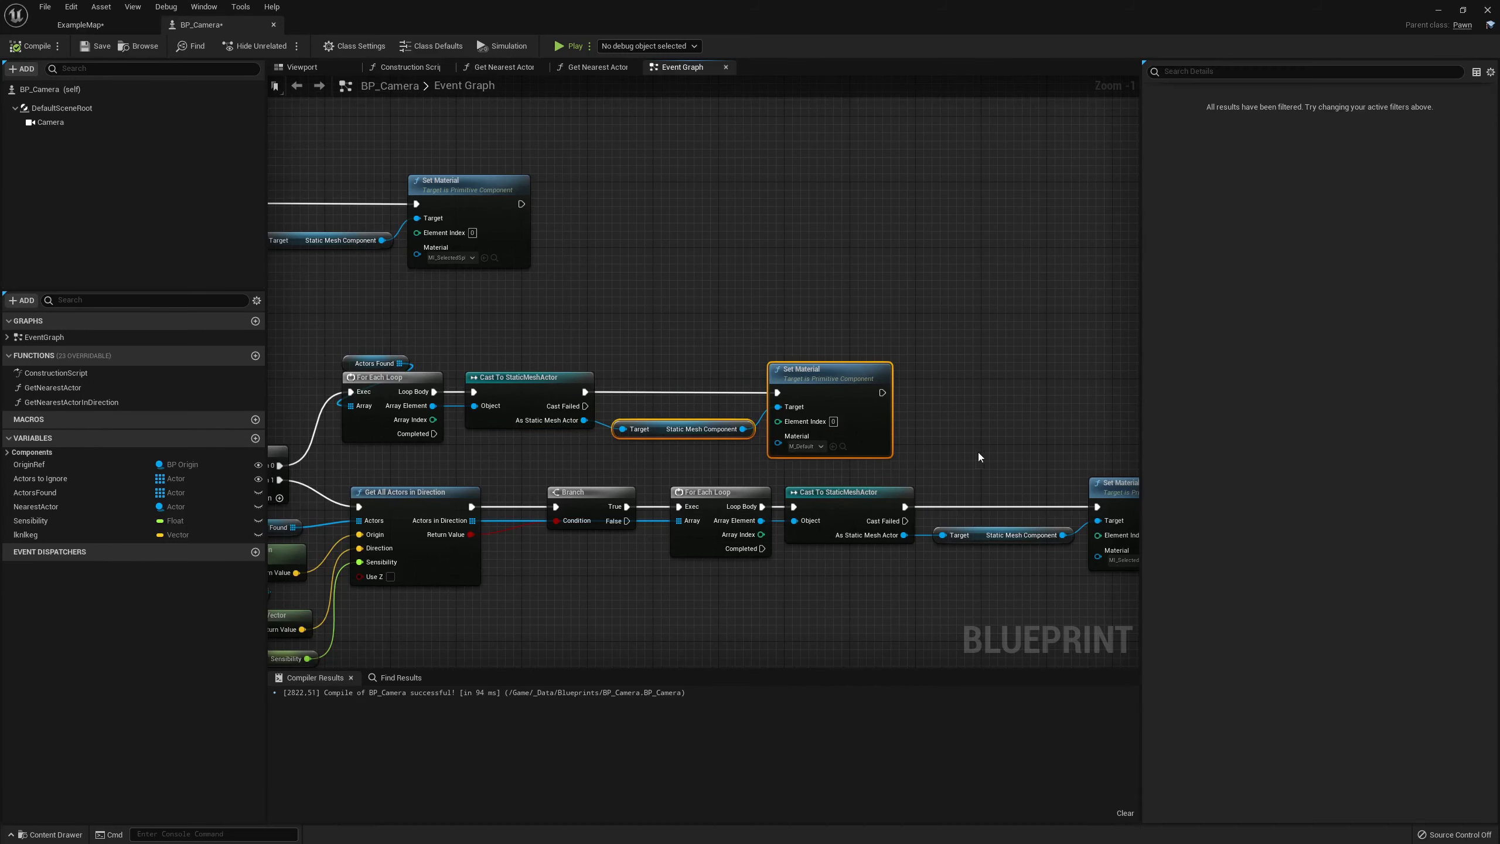
{"action": "left_click", "coordinate": [583, 317]}
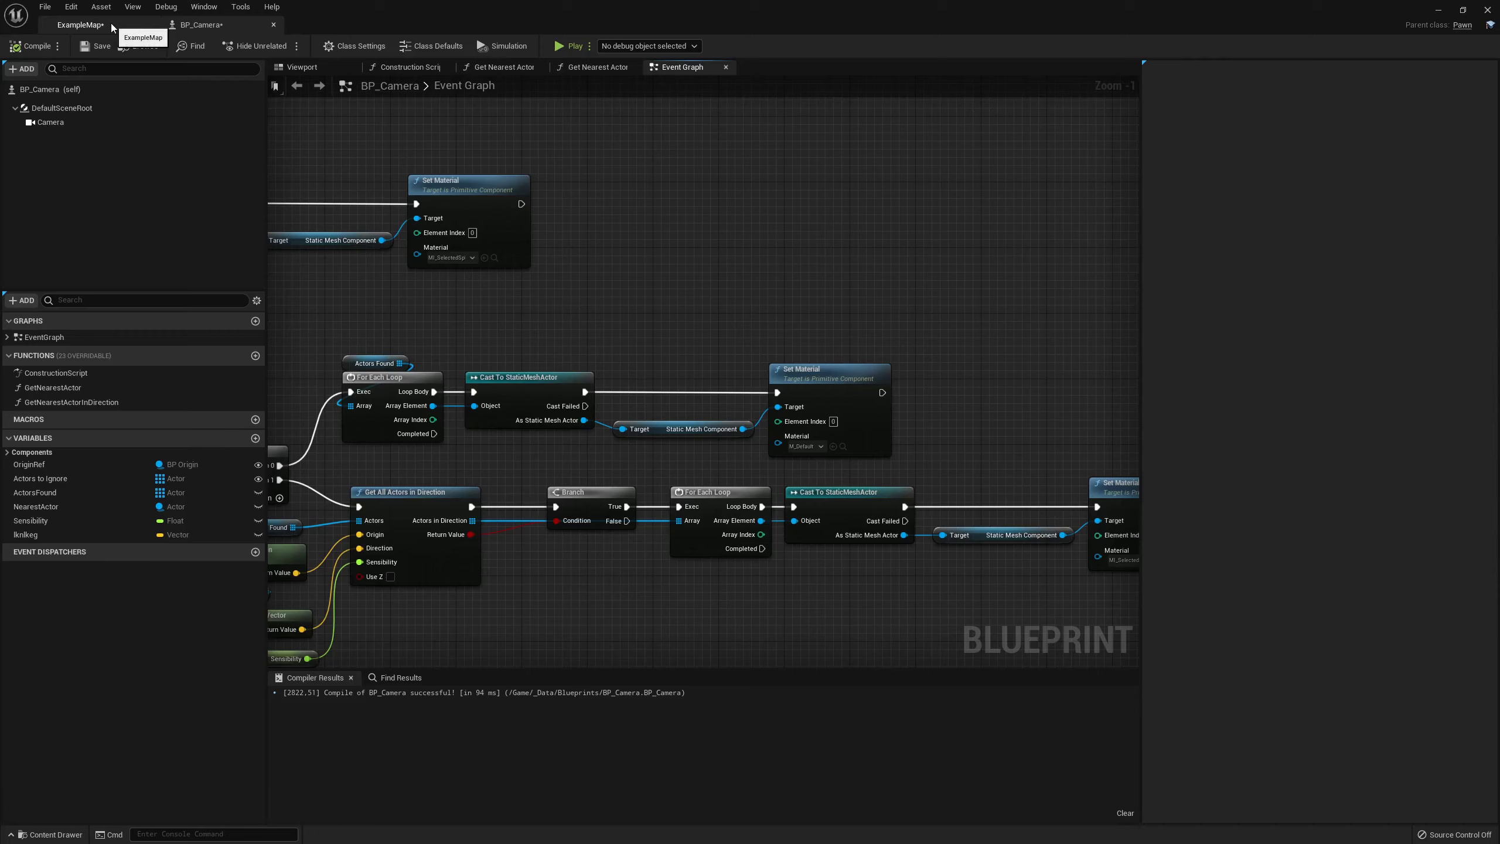
From the Content Drawer's Blueprints folder, create a Blueprint Interface named BPI_Action
{"action": "left_click", "coordinate": [153, 29]}
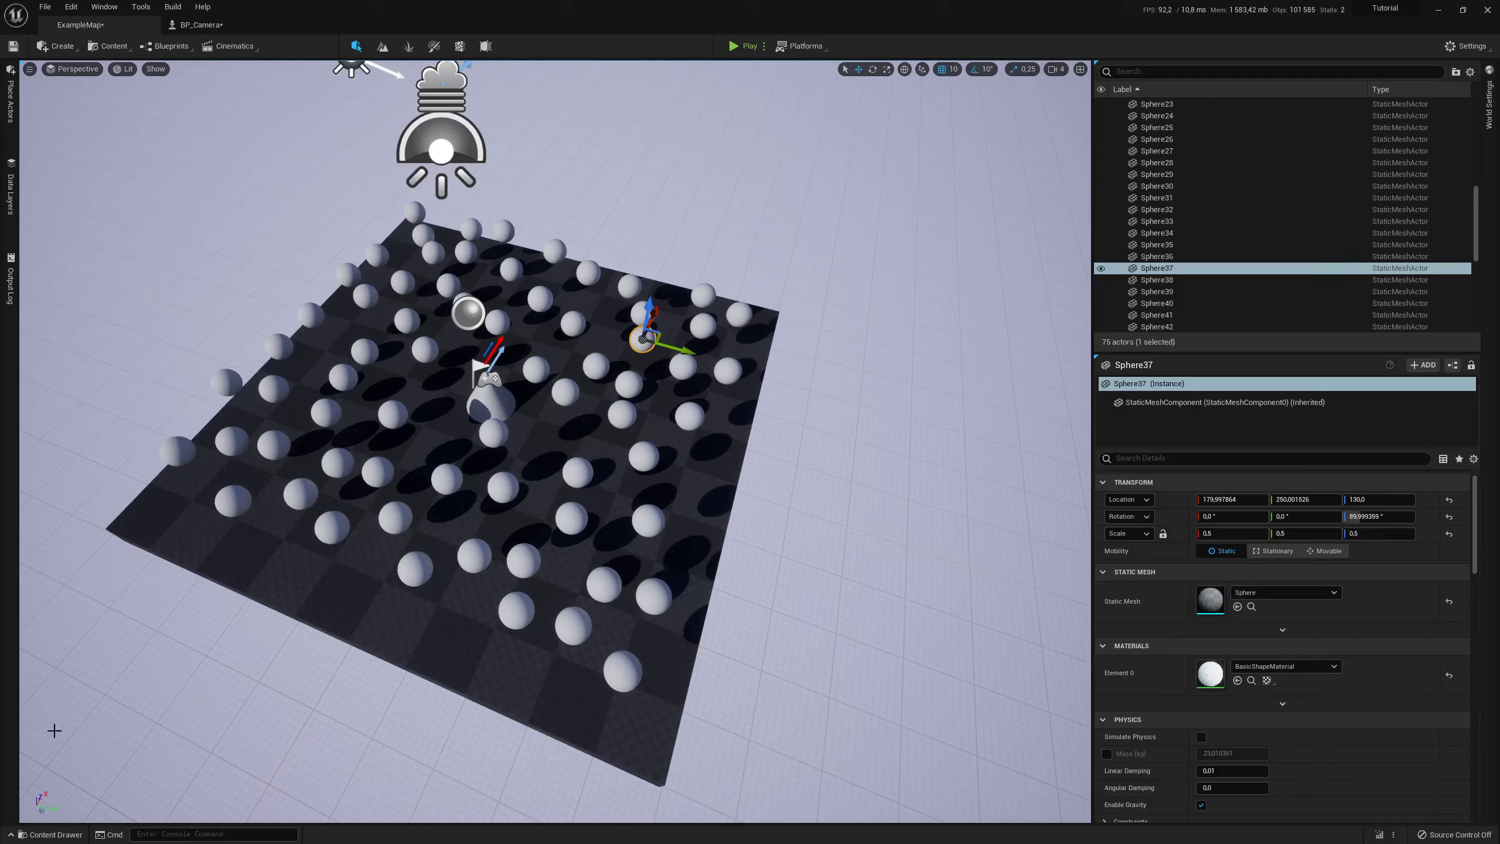
{"action": "left_click", "coordinate": [51, 834]}
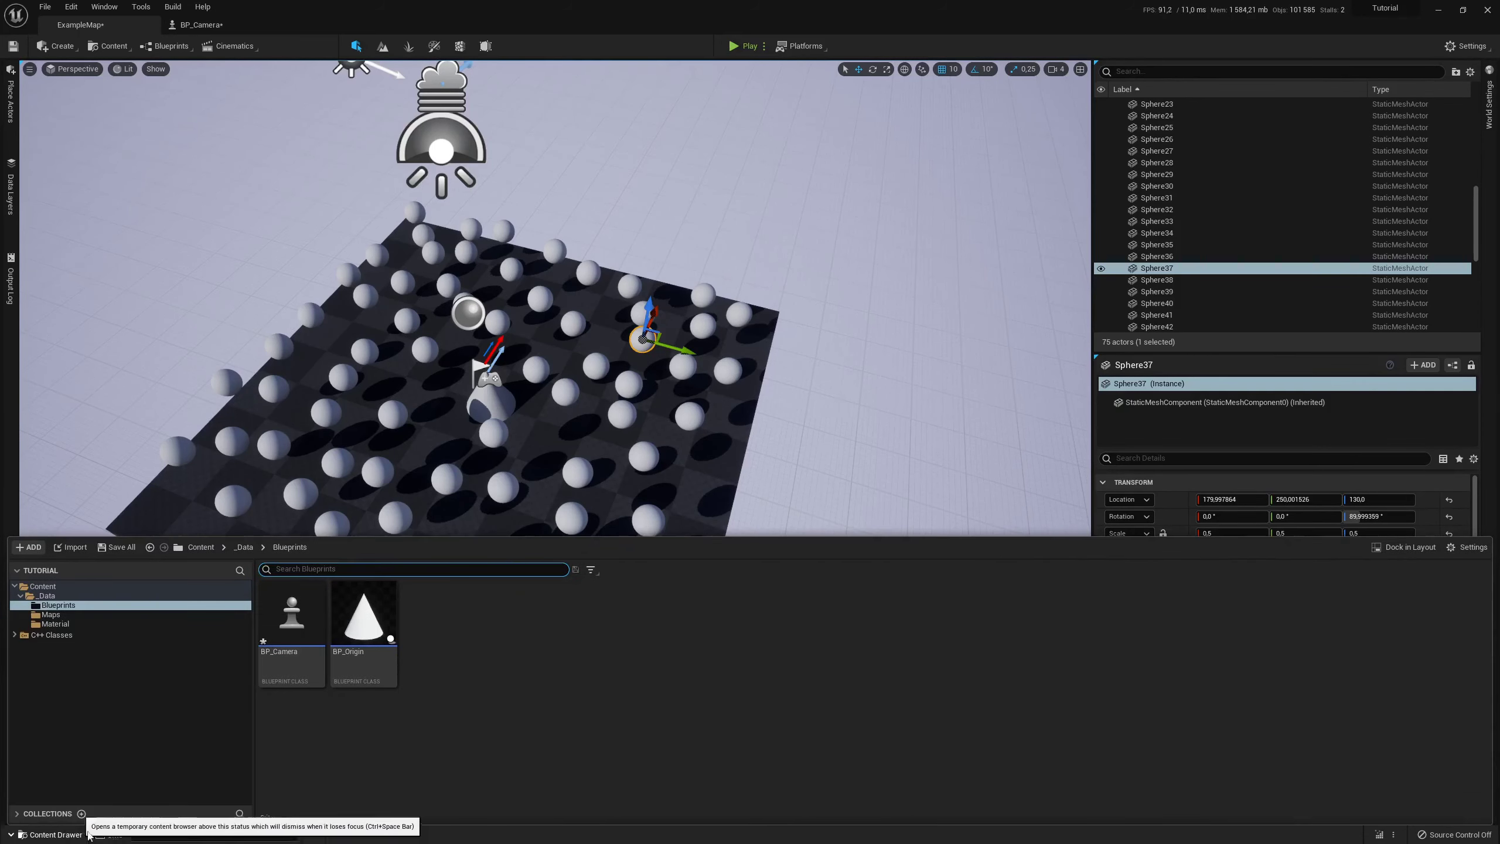
{"action": "right_click", "coordinate": [493, 629]}
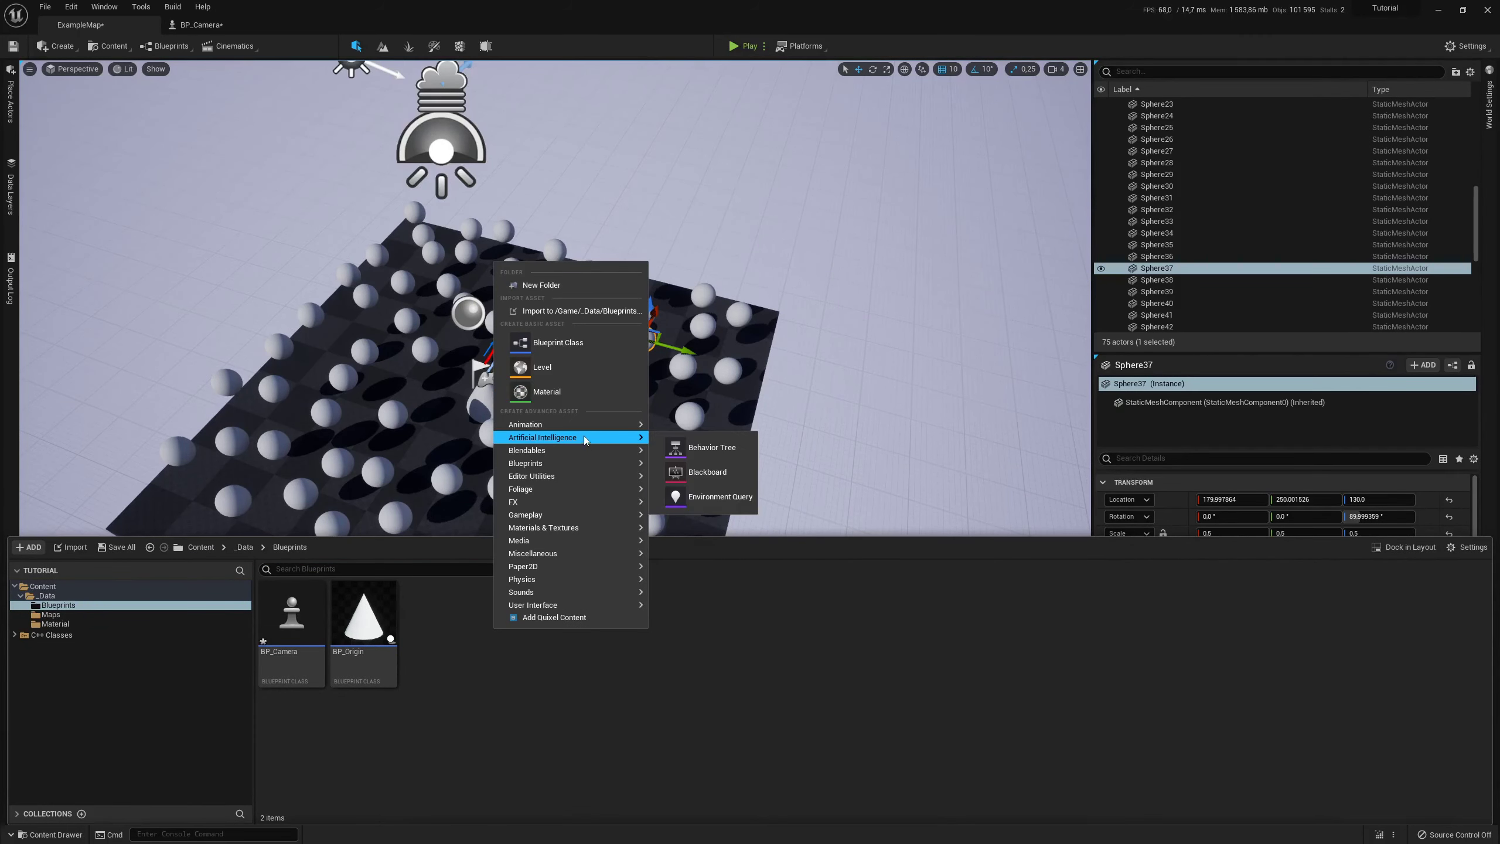
{"action": "mouse_move", "coordinate": [535, 463]}
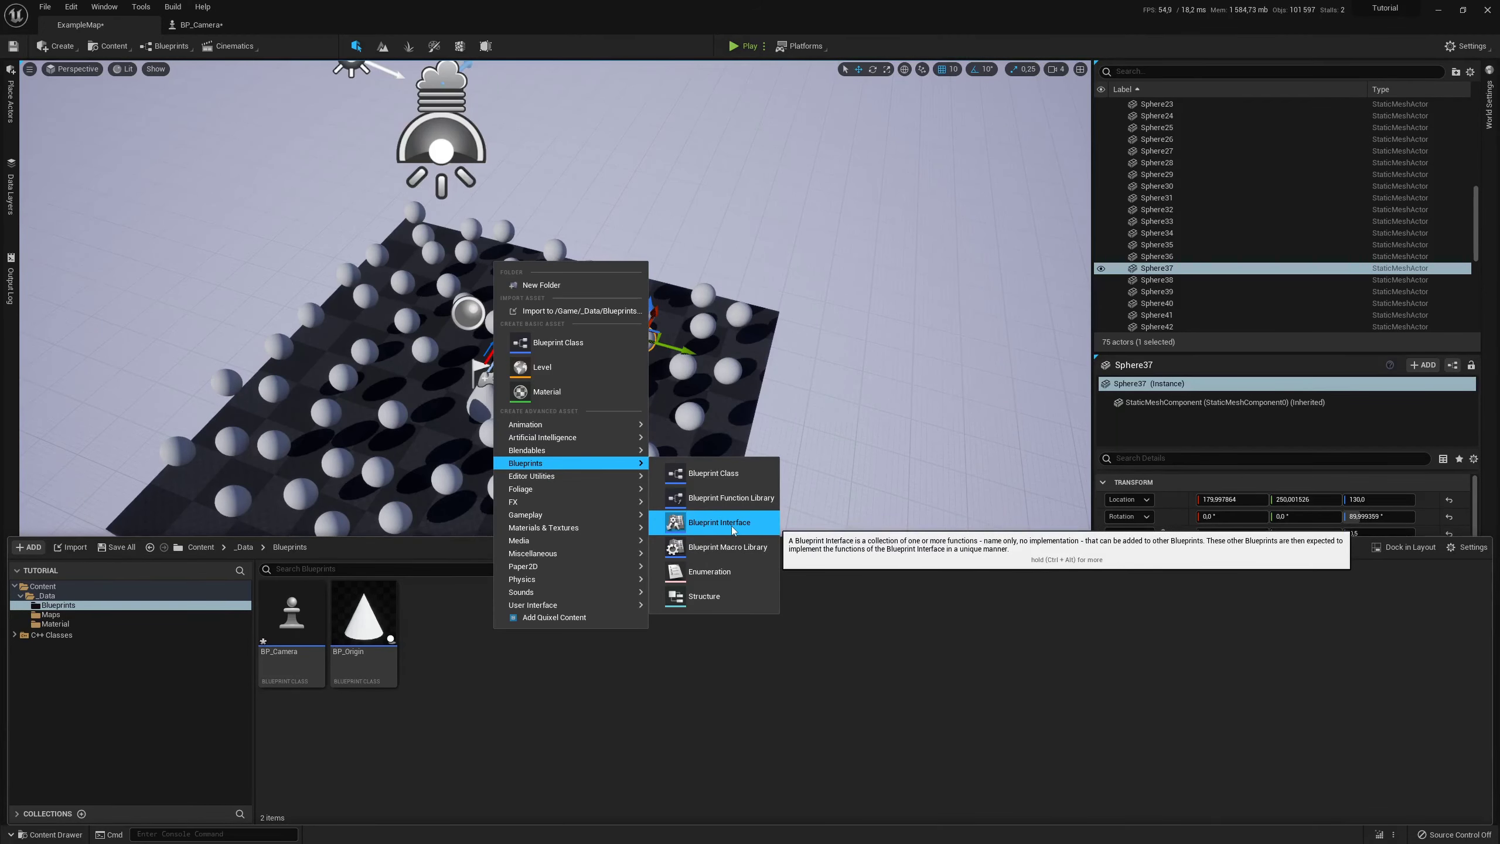
{"action": "left_click", "coordinate": [683, 524]}
{"action": "type", "text": "BPI"}
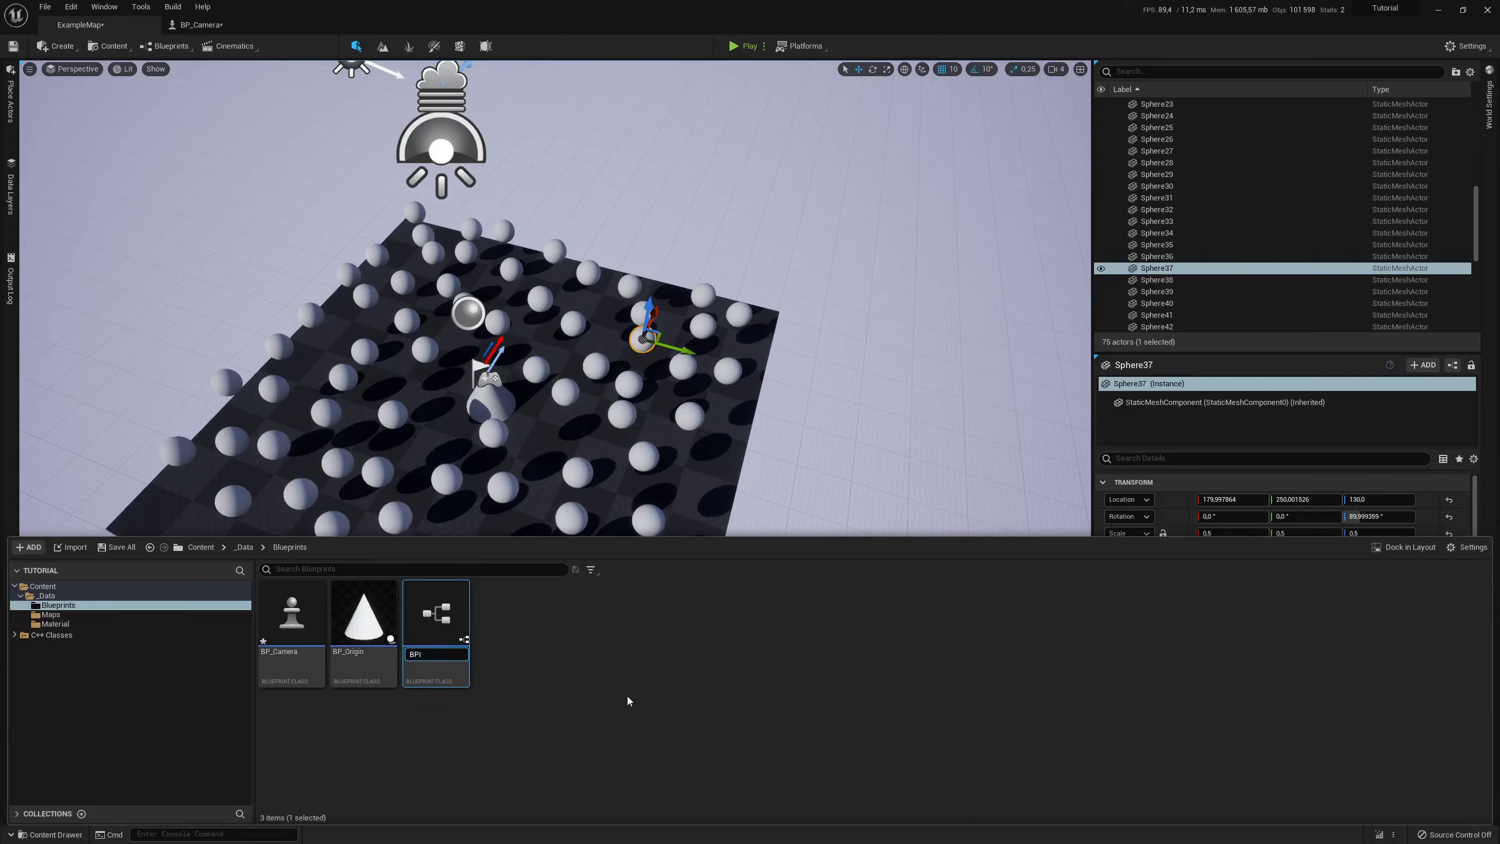
{"action": "type", "text": "_Action"}
{"action": "key", "text": "Return"}
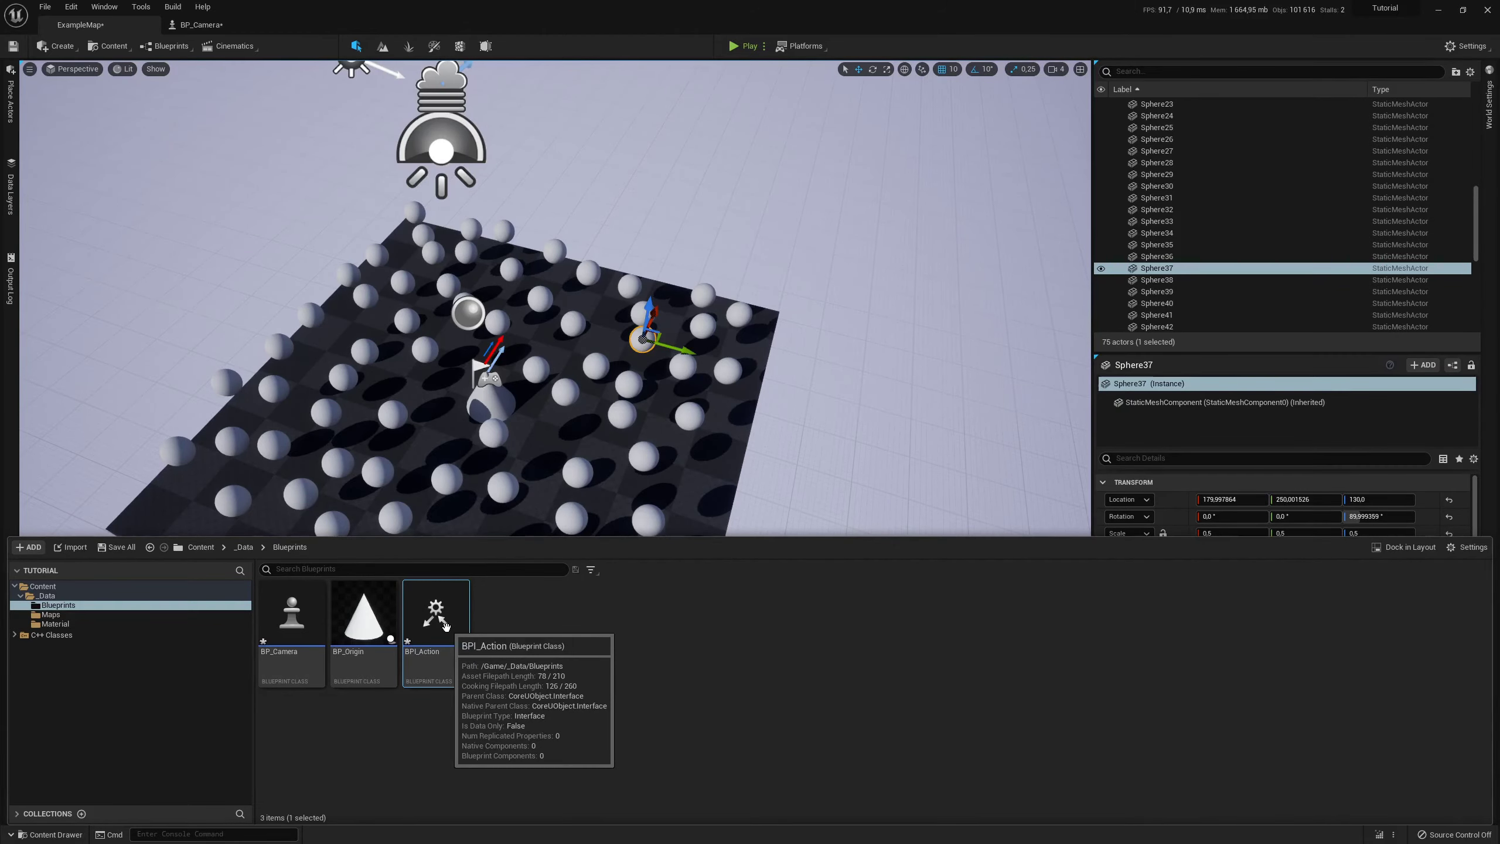
Open BPI_Action and rename its first function to Select
{"action": "double_click", "coordinate": [446, 626]}
{"action": "right_click_drag", "start_coordinate": [603, 347], "coordinate": [486, 357]}
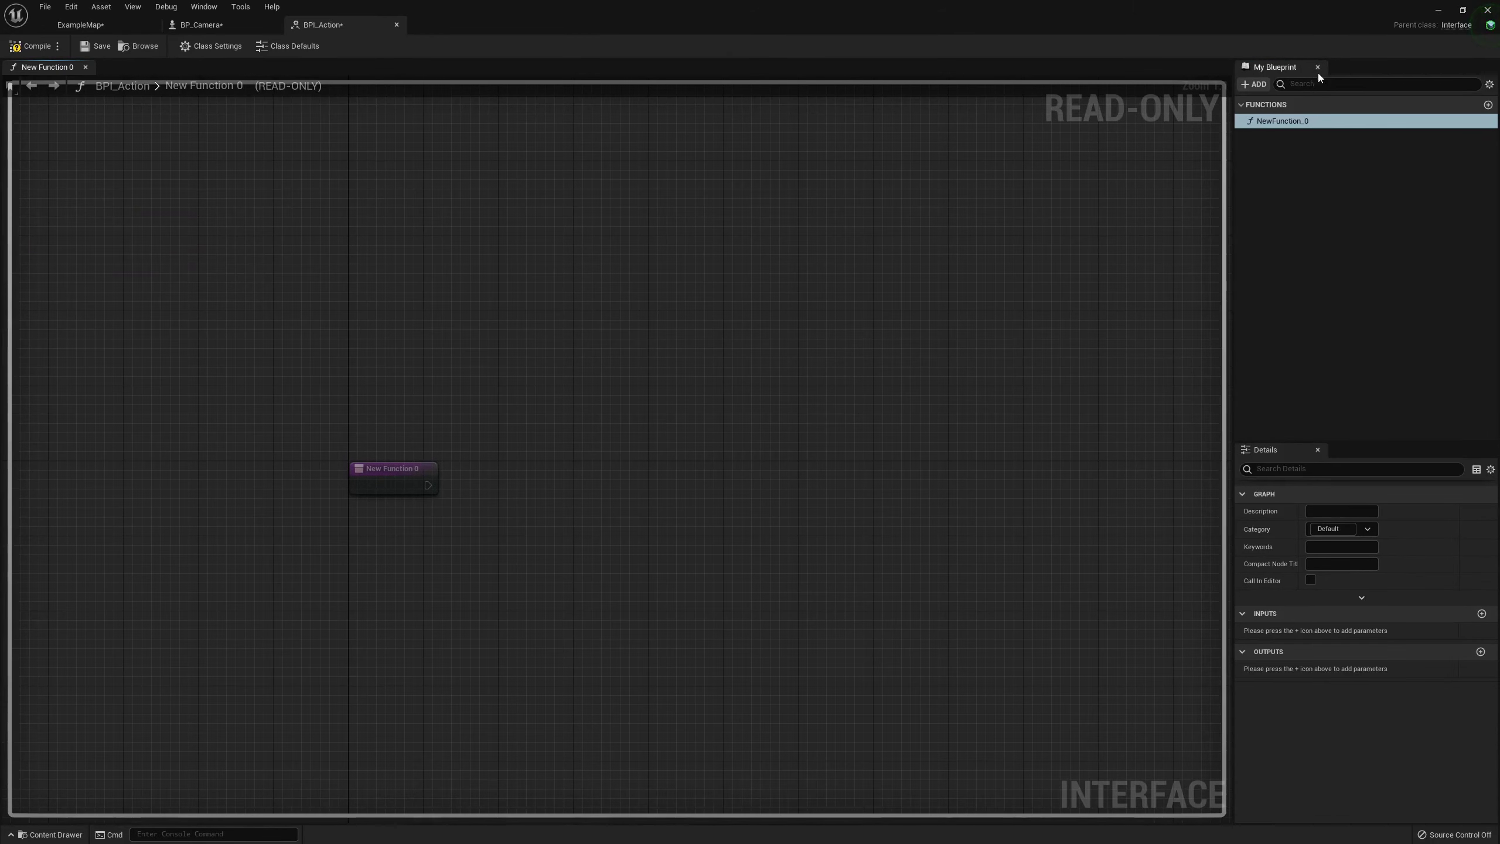
{"action": "right_click", "coordinate": [397, 489]}
{"action": "key", "text": "Escape"}
{"action": "right_click_drag", "start_coordinate": [584, 486], "coordinate": [531, 450]}
{"action": "left_click", "coordinate": [1291, 123]}
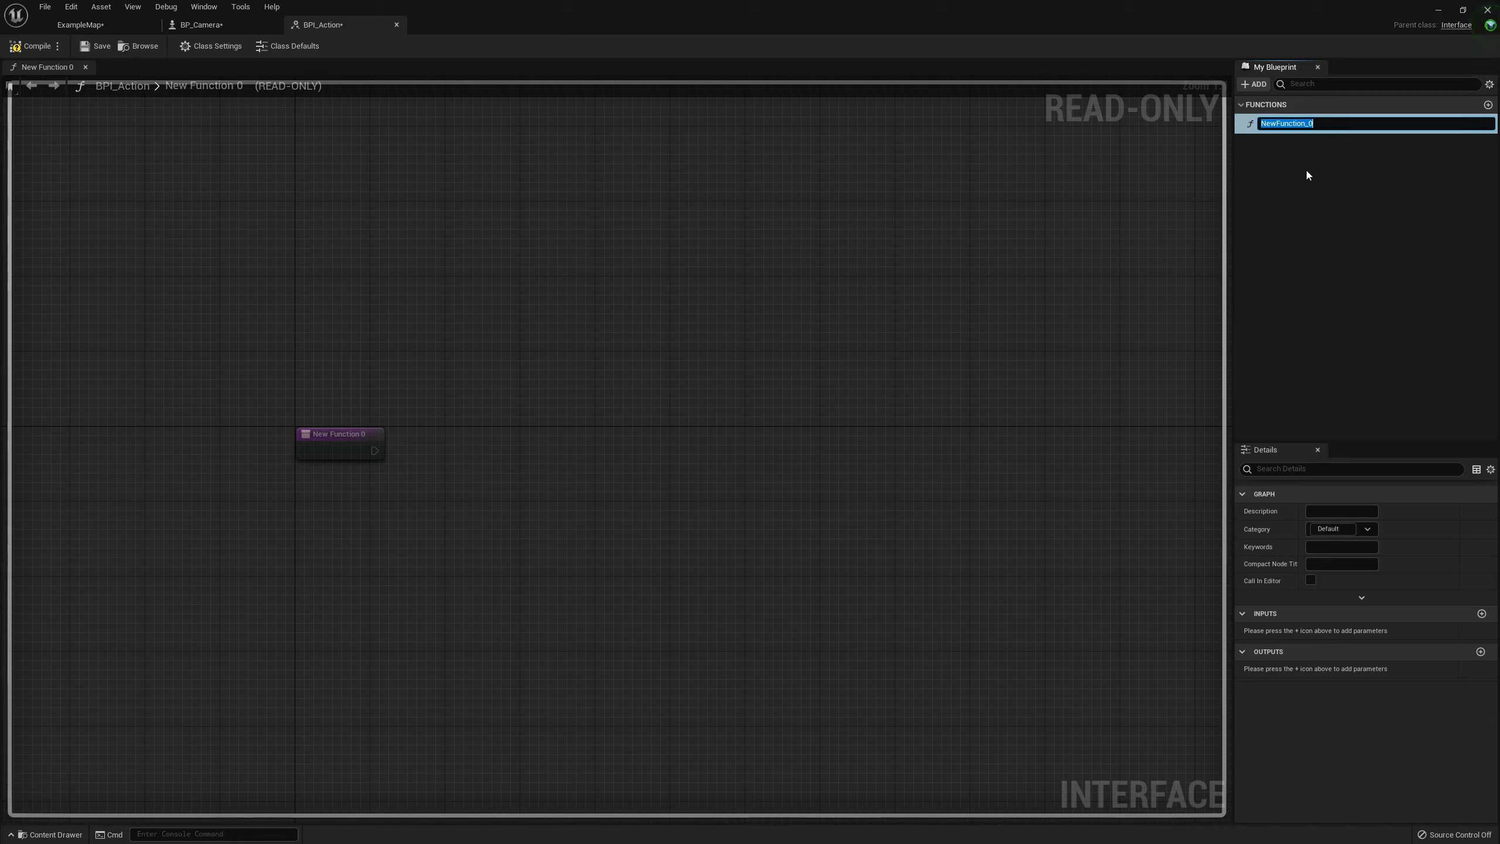
{"action": "type", "text": "Select"}
{"action": "key", "text": "Return"}
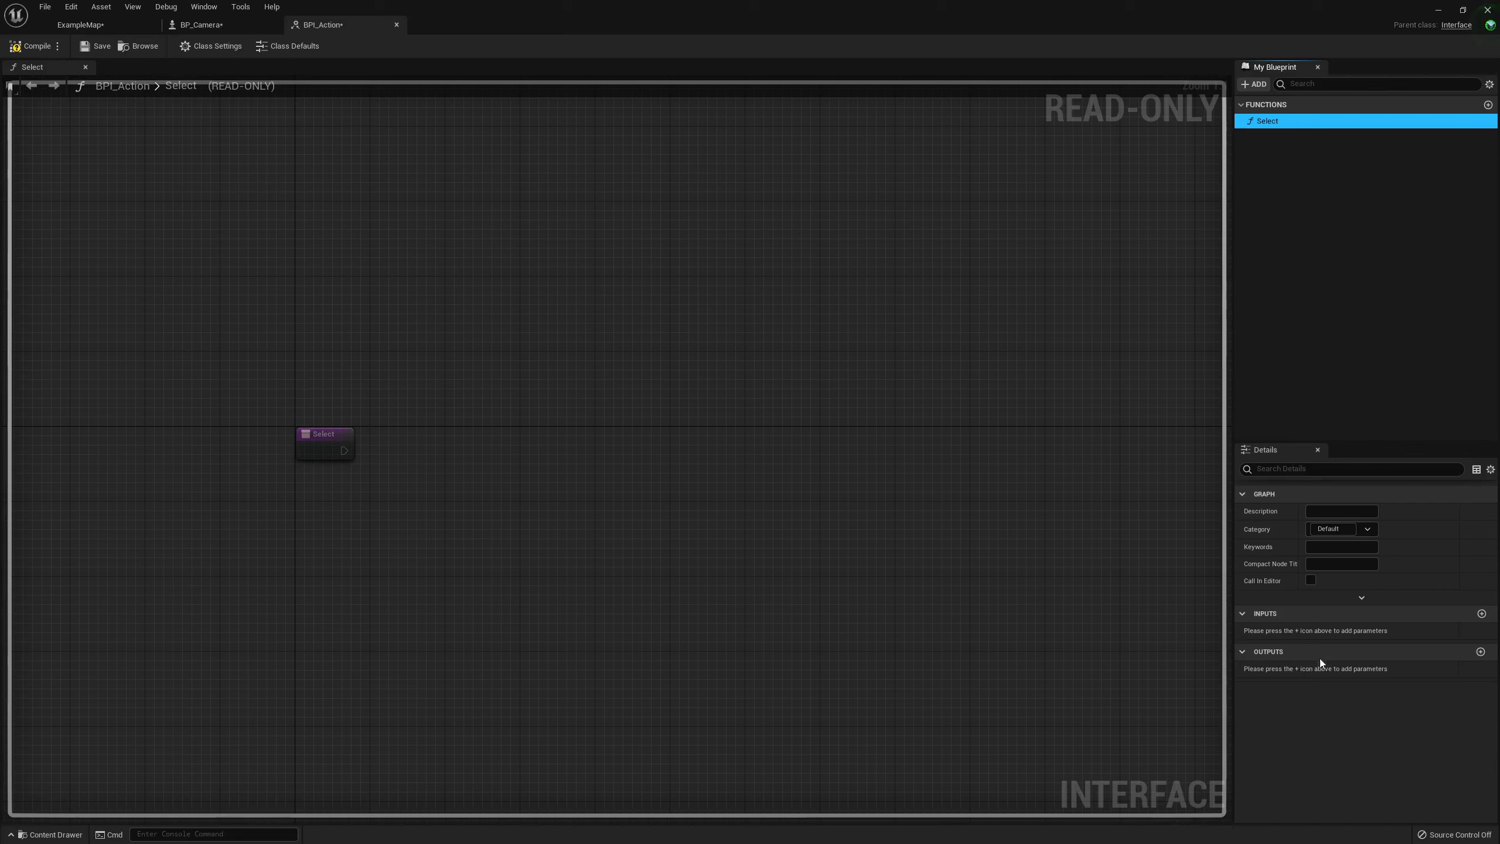
Give Select a Material Instance object-reference input named NewMat, and add a new function
{"action": "left_click", "coordinate": [1481, 613]}
{"action": "left_click", "coordinate": [1329, 634]}
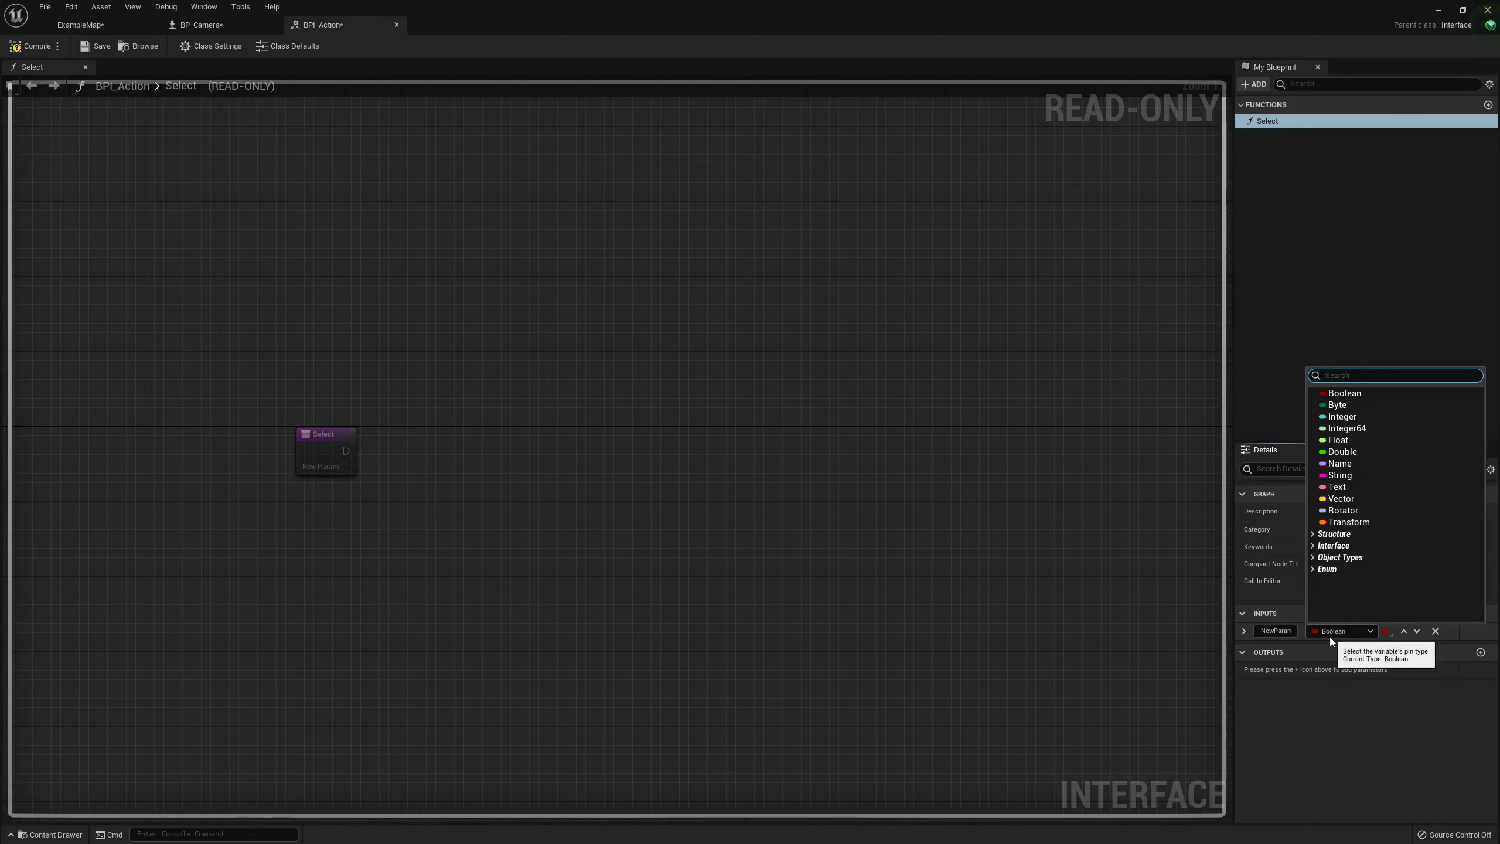
{"action": "type", "text": "m"}
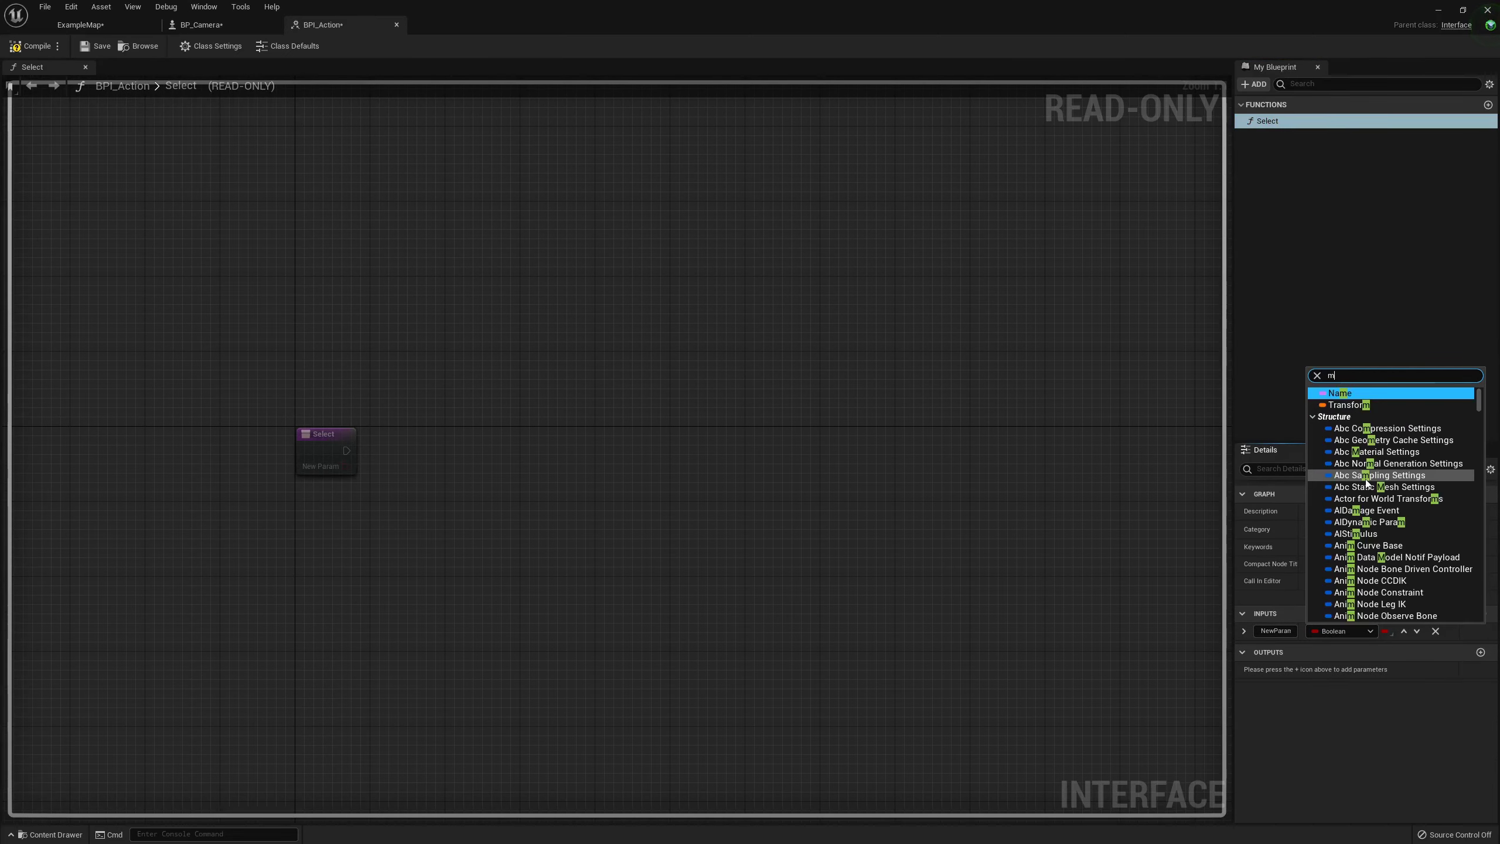
{"action": "type", "text": "aterial io"}
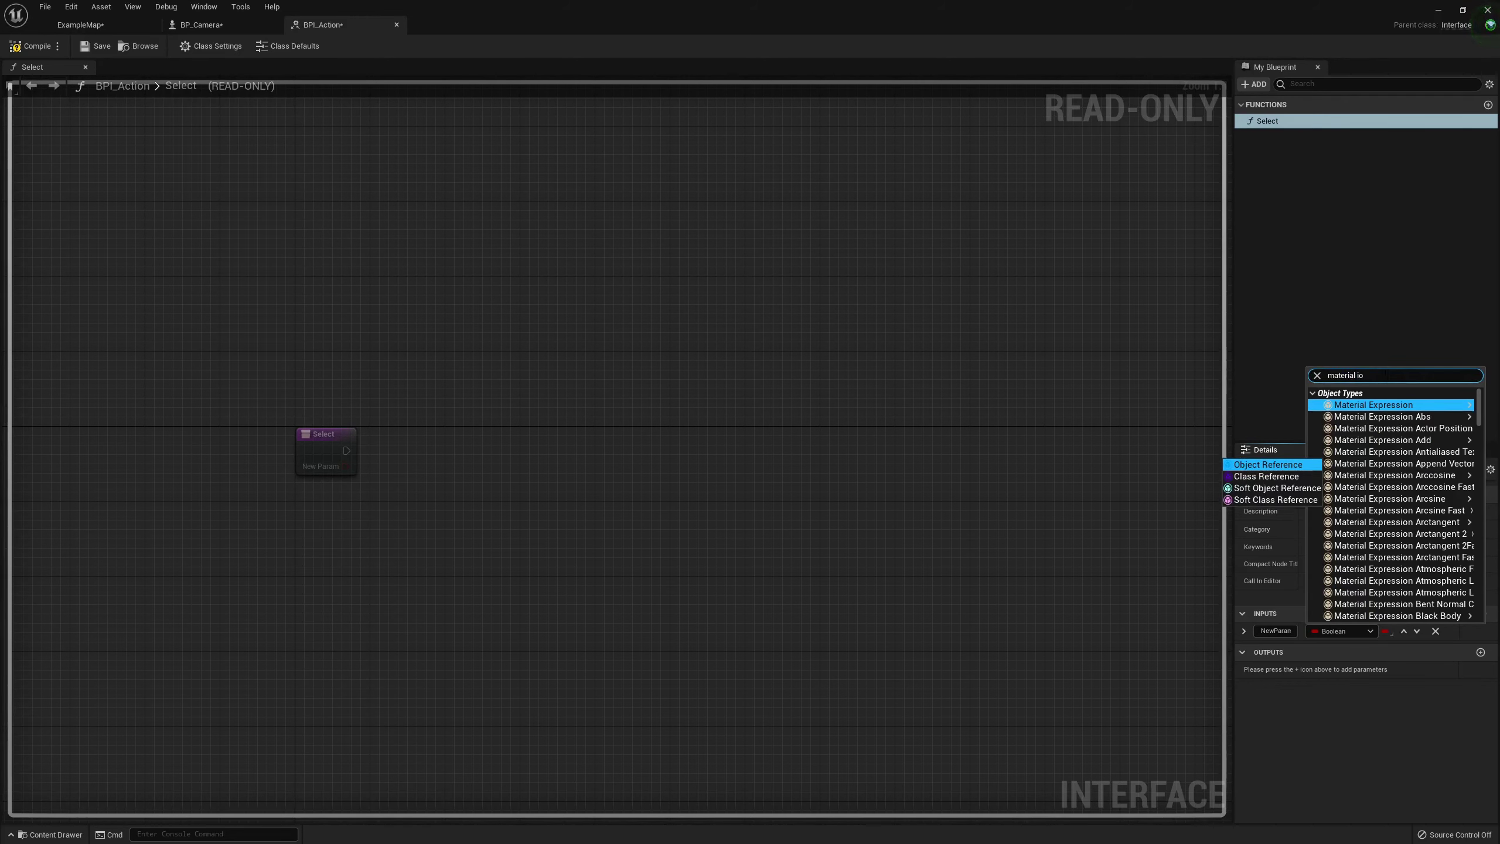
{"action": "key", "text": "BackSpace"}
{"action": "type", "text": "ns"}
{"action": "mouse_move", "coordinate": [1370, 451]}
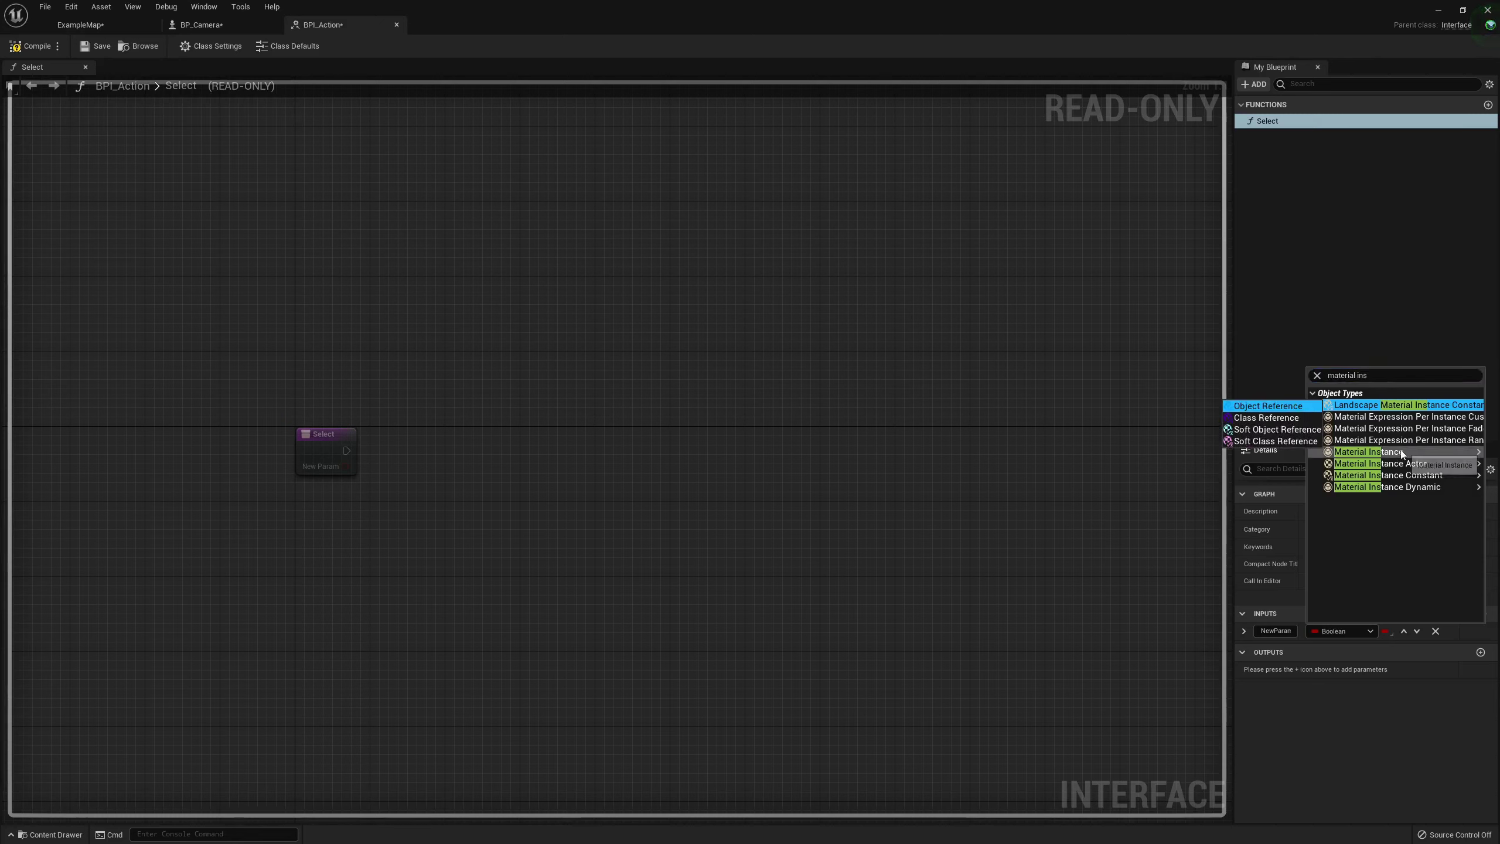
{"action": "left_click", "coordinate": [1258, 406]}
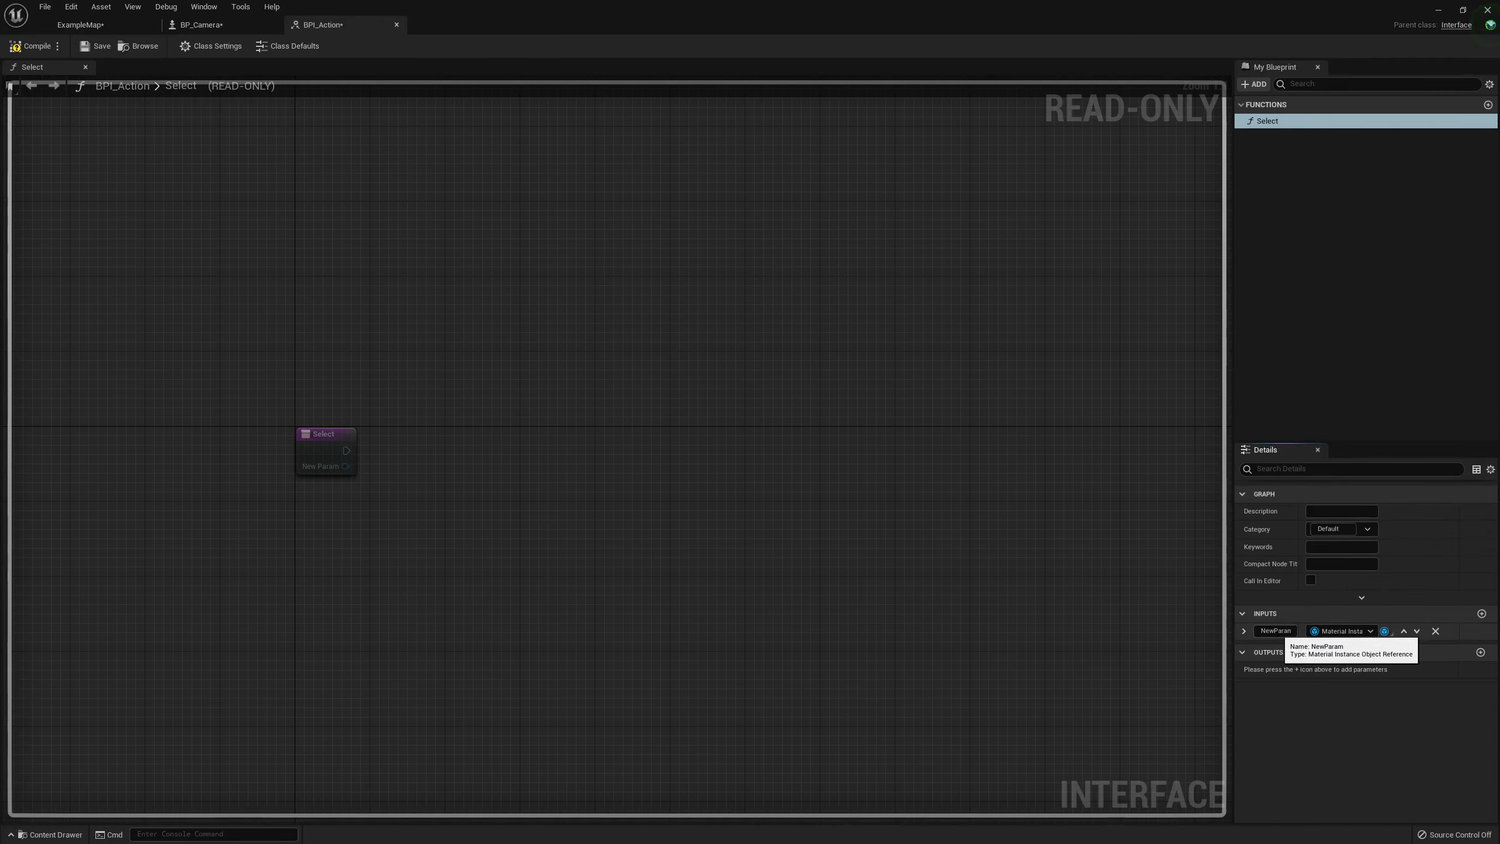
{"action": "left_click", "coordinate": [1279, 636]}
{"action": "type", "text": "NewM"}
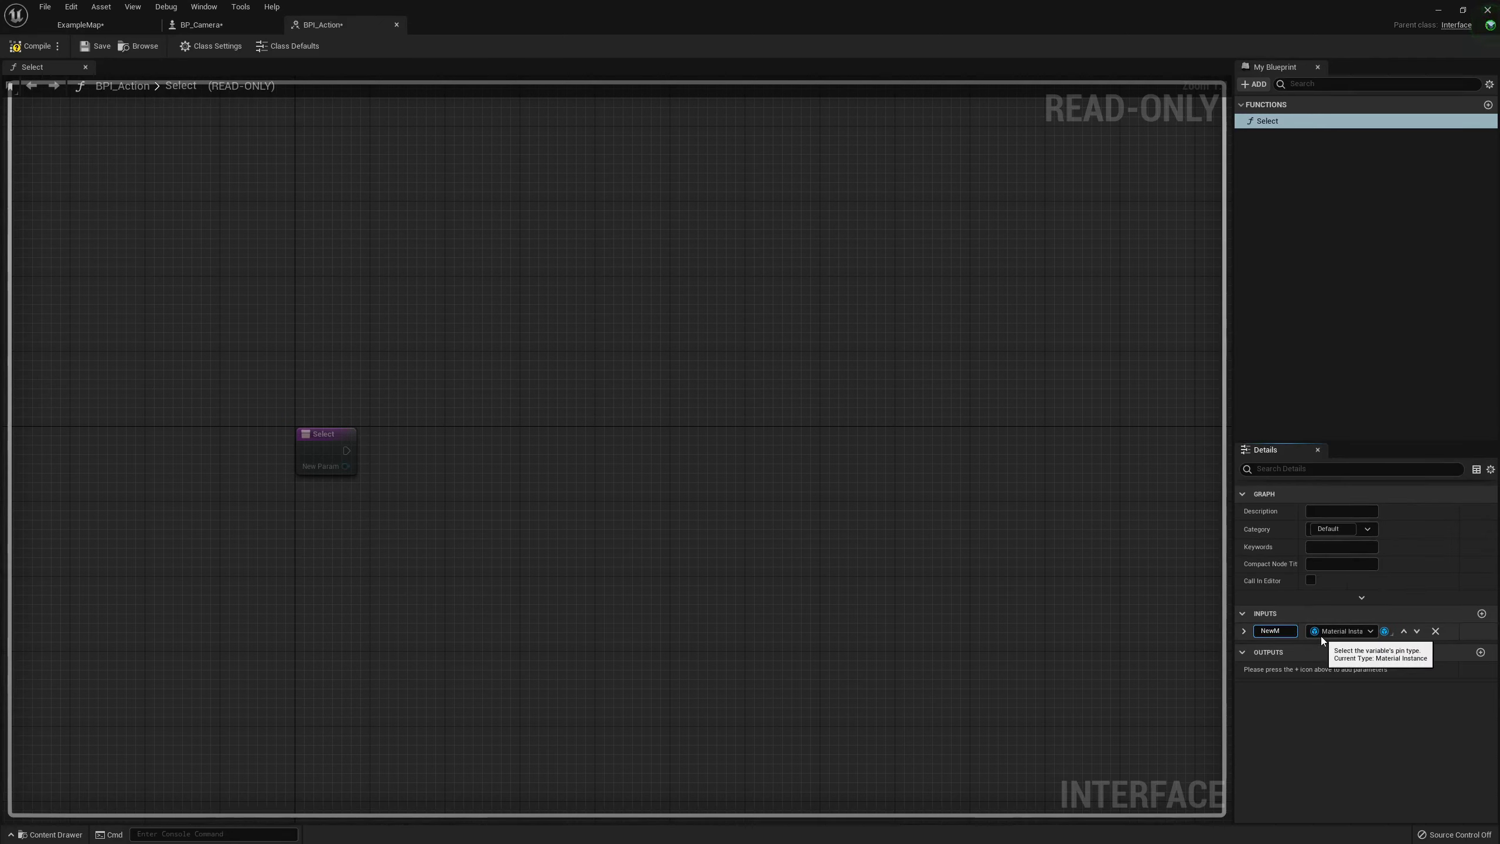
{"action": "type", "text": "at"}
{"action": "key", "text": "Return"}
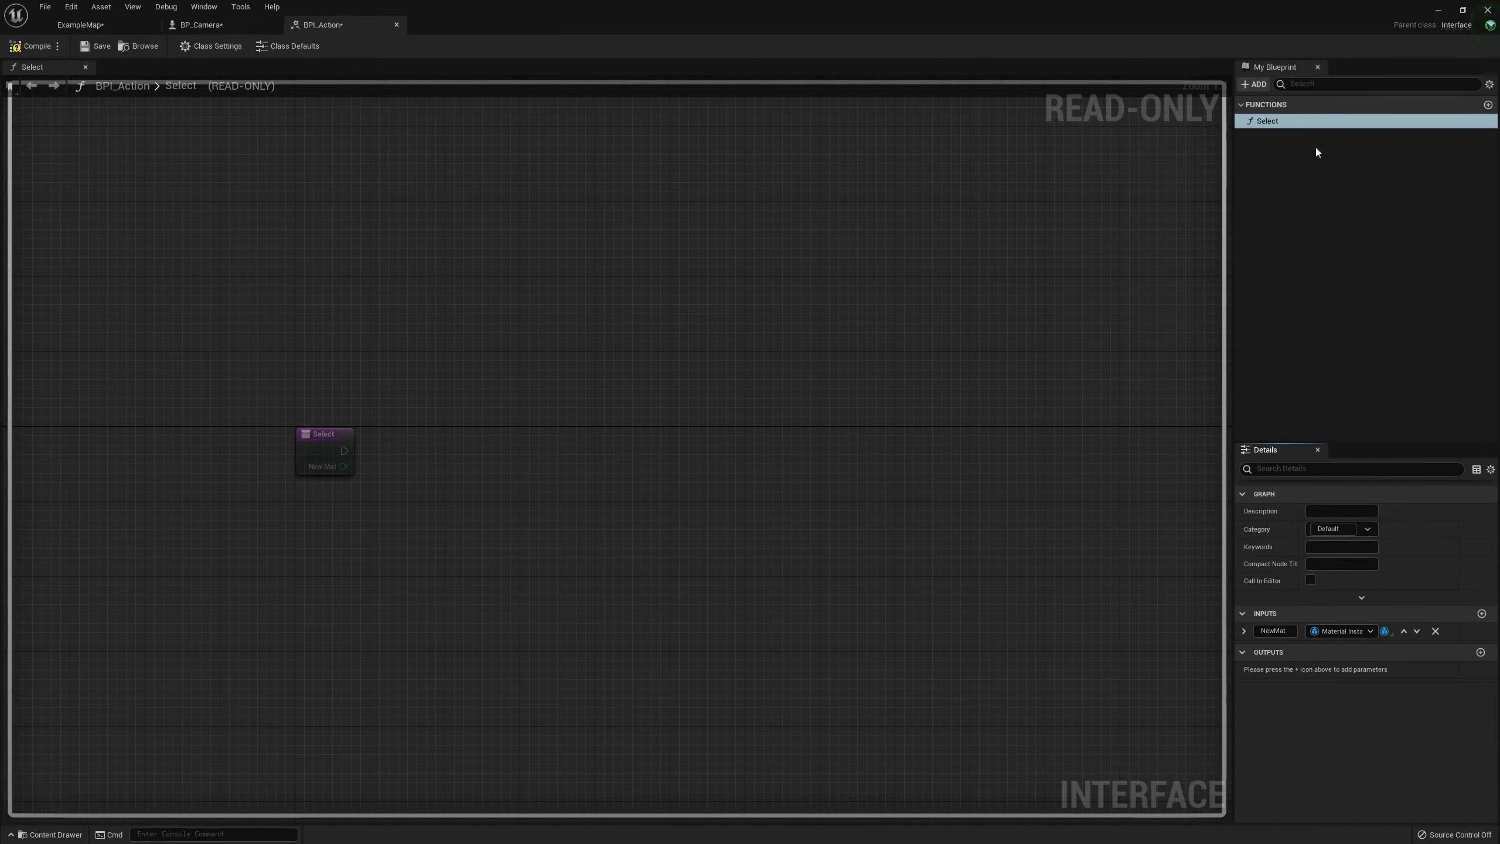
{"action": "left_click", "coordinate": [1488, 104]}
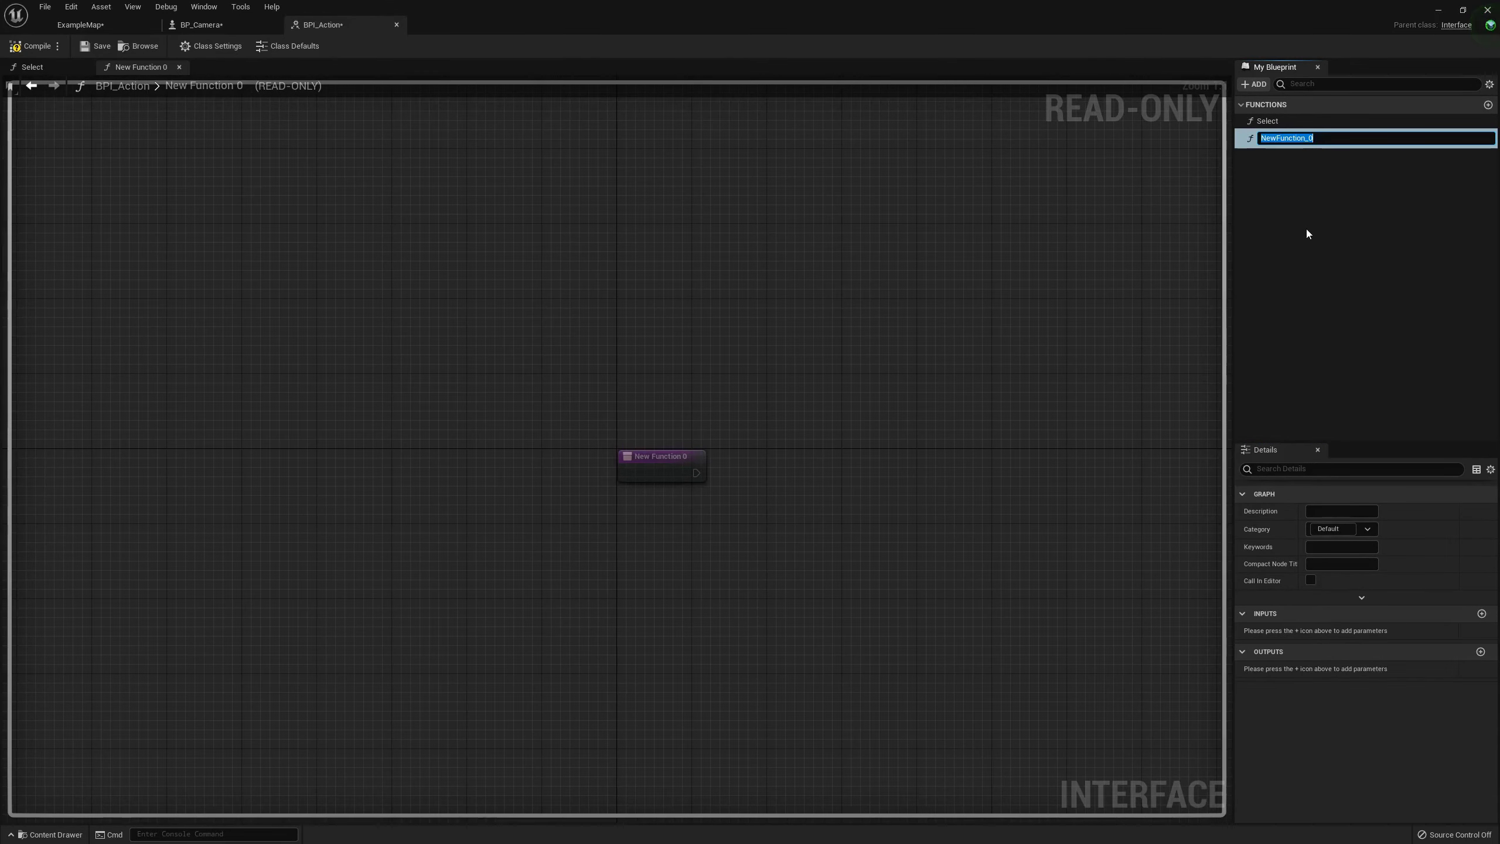
Name the second function Unselect and compare it with Select
{"action": "type", "text": "Unselec"}
{"action": "type", "text": "t"}
{"action": "key", "text": "Return"}
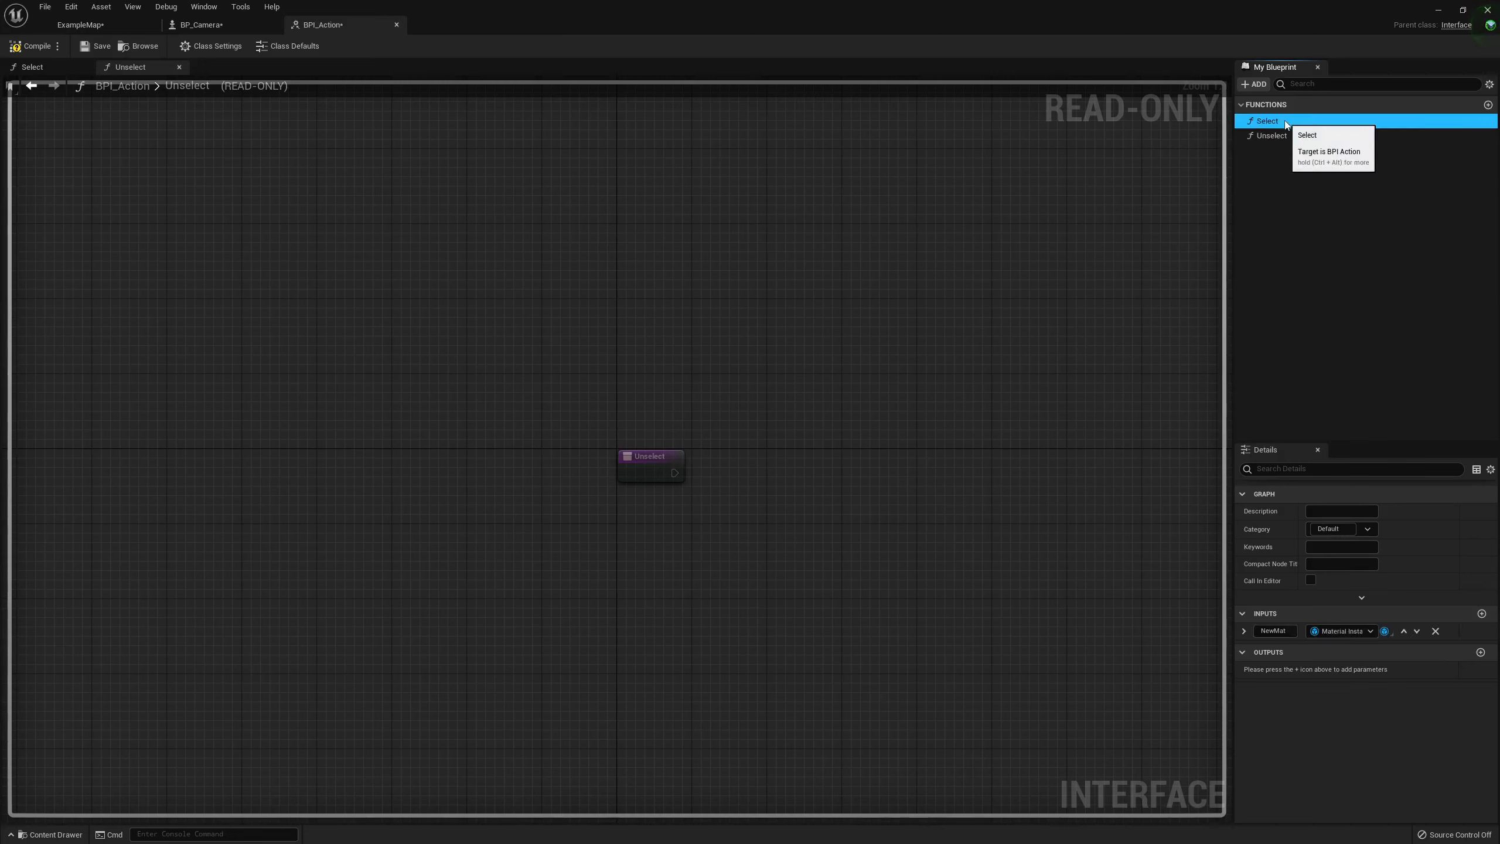
{"action": "left_click", "coordinate": [1434, 224]}
{"action": "left_click", "coordinate": [1296, 136]}
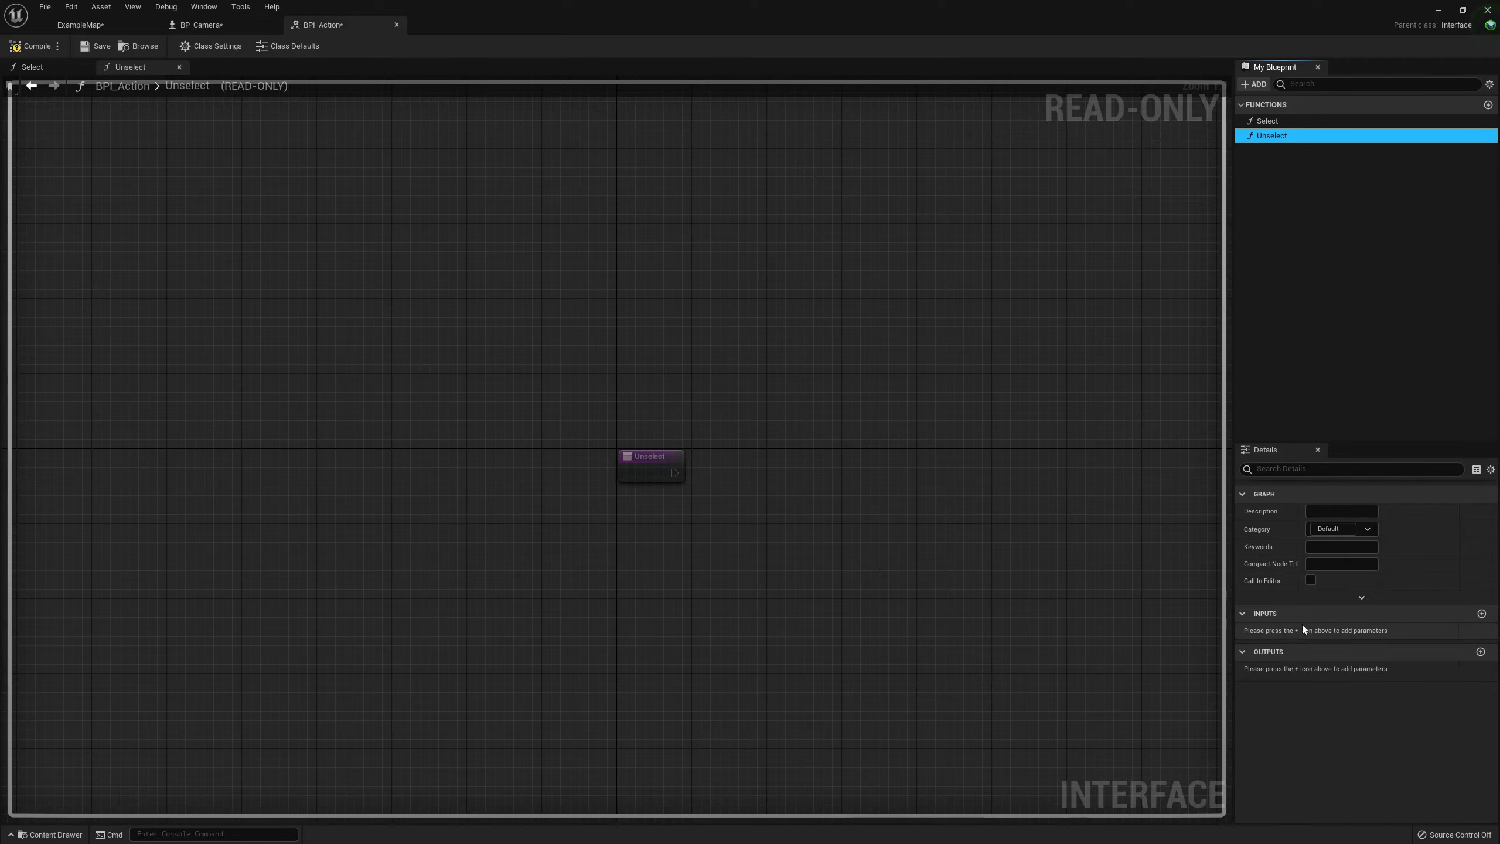
Add a third function and start naming it IsSelected
{"action": "left_click", "coordinate": [1493, 107]}
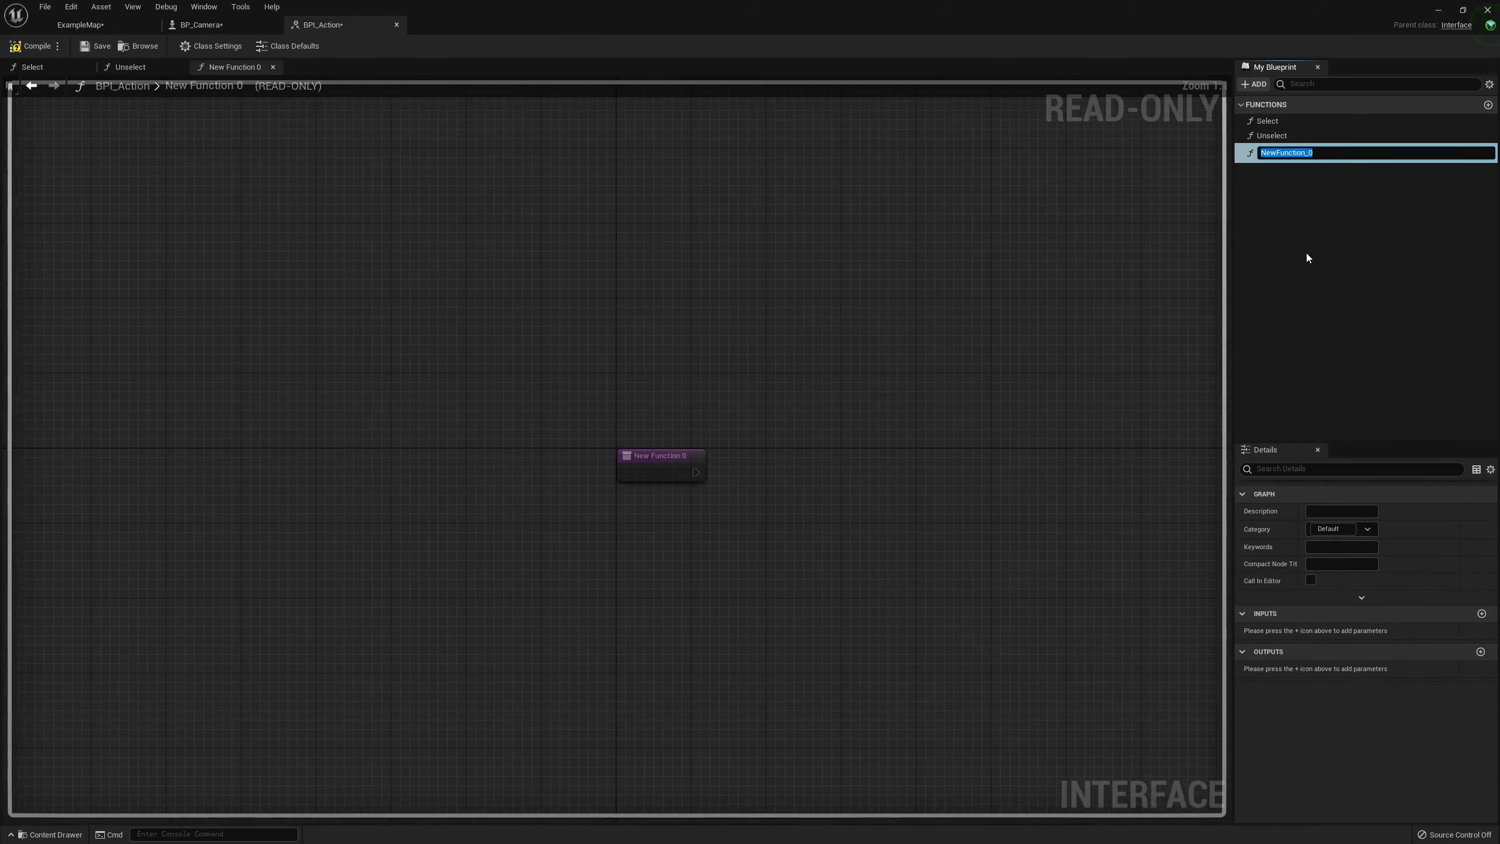
{"action": "key", "text": "BackSpace"}
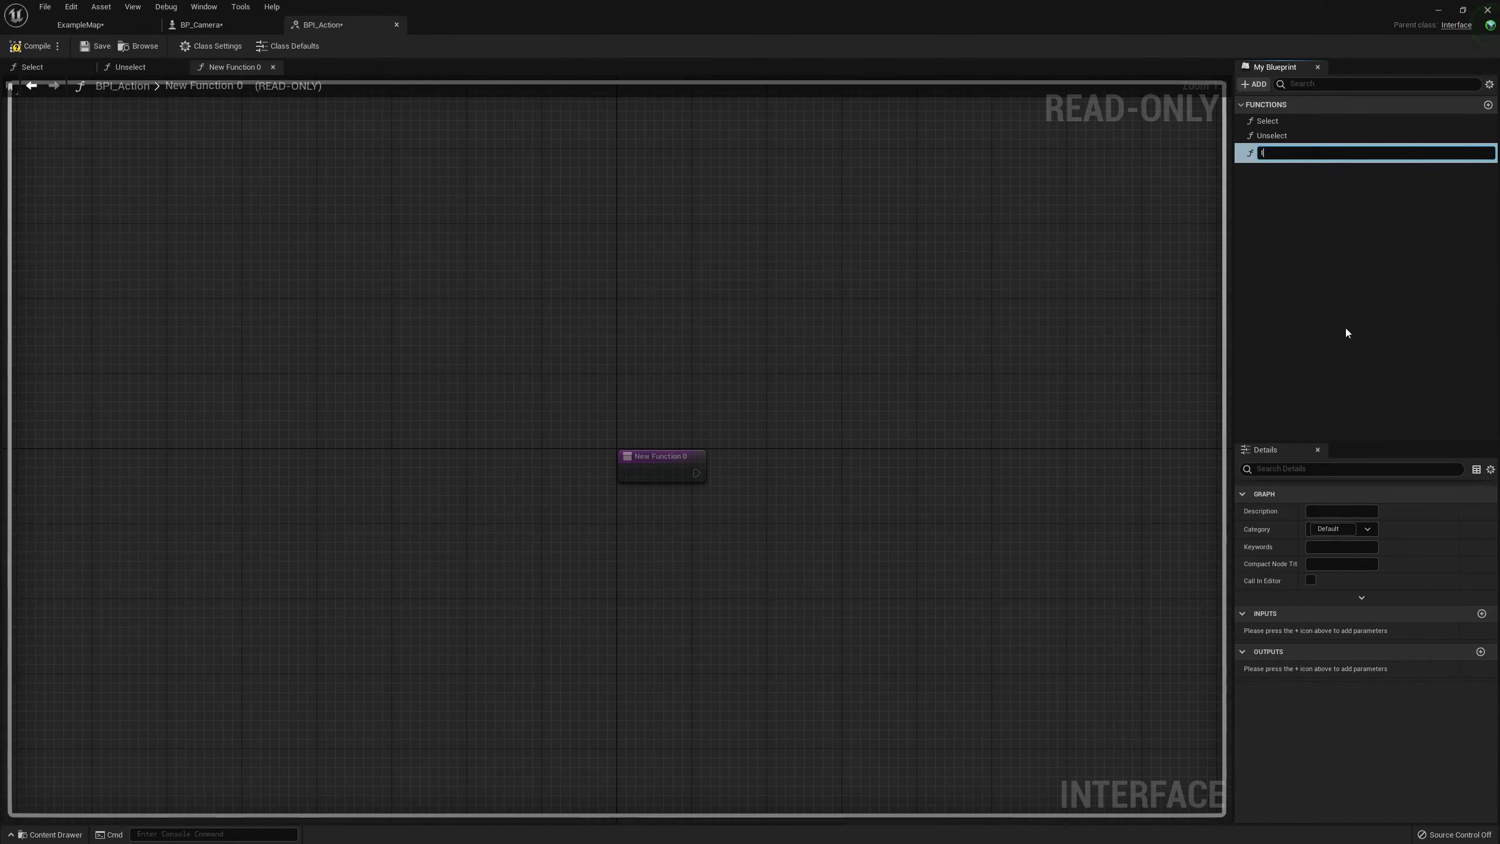
{"action": "type", "text": "IsSeme"}
{"action": "key", "text": "BackSpace"}
{"action": "key", "text": "BackSpace"}
{"action": "key", "text": "BackSpace"}
{"action": "key", "text": "BackSpace"}
Finish naming IsSelected, give it a Boolean output, then compile and save BPI_Action
{"action": "type", "text": "lecte"}
{"action": "type", "text": "d"}
{"action": "key", "text": "Return"}
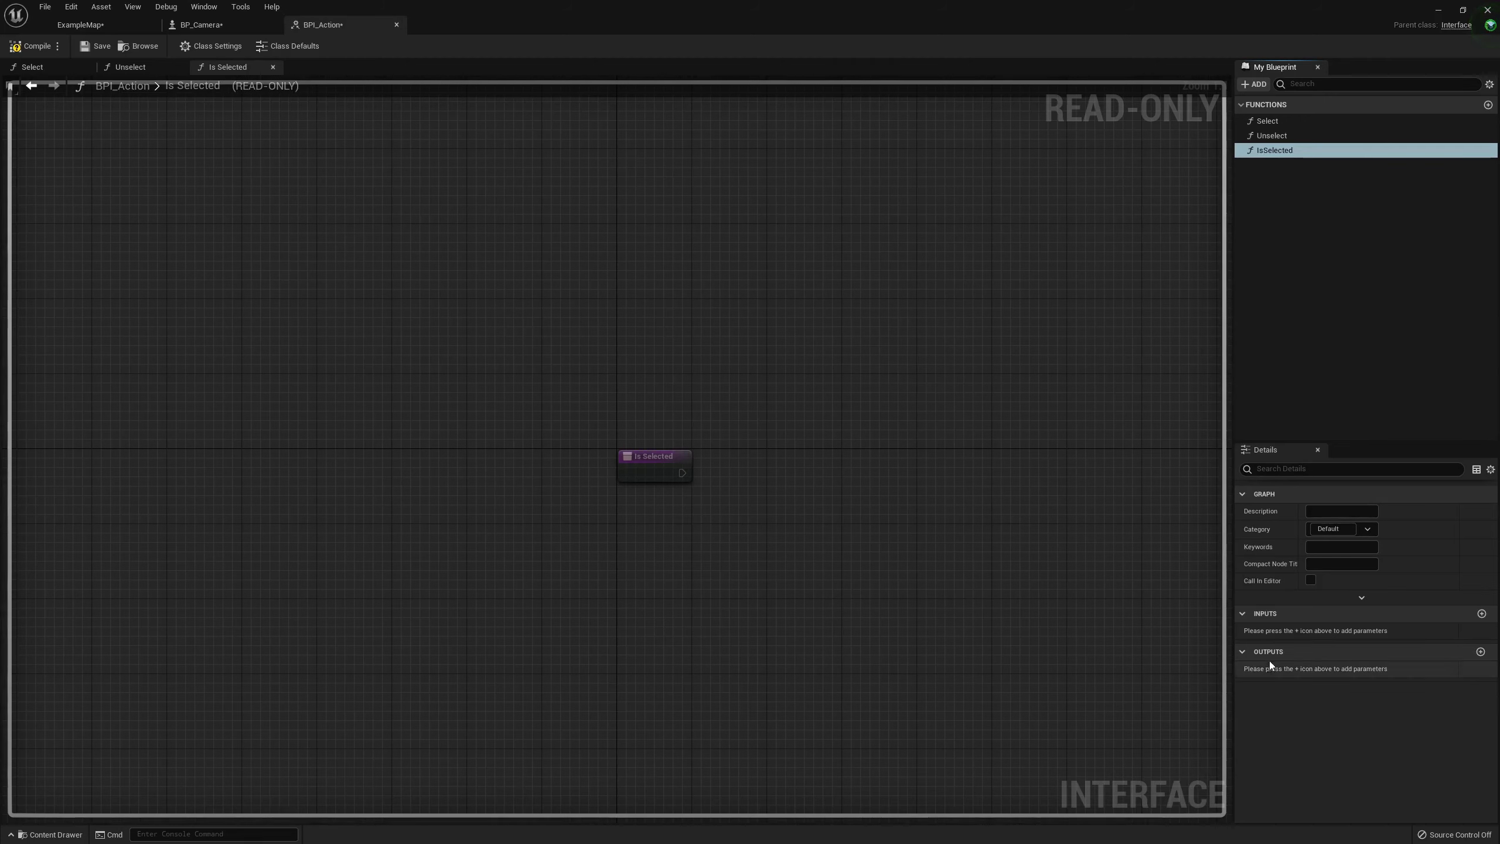
{"action": "left_click", "coordinate": [1481, 651]}
{"action": "left_click", "coordinate": [1340, 669]}
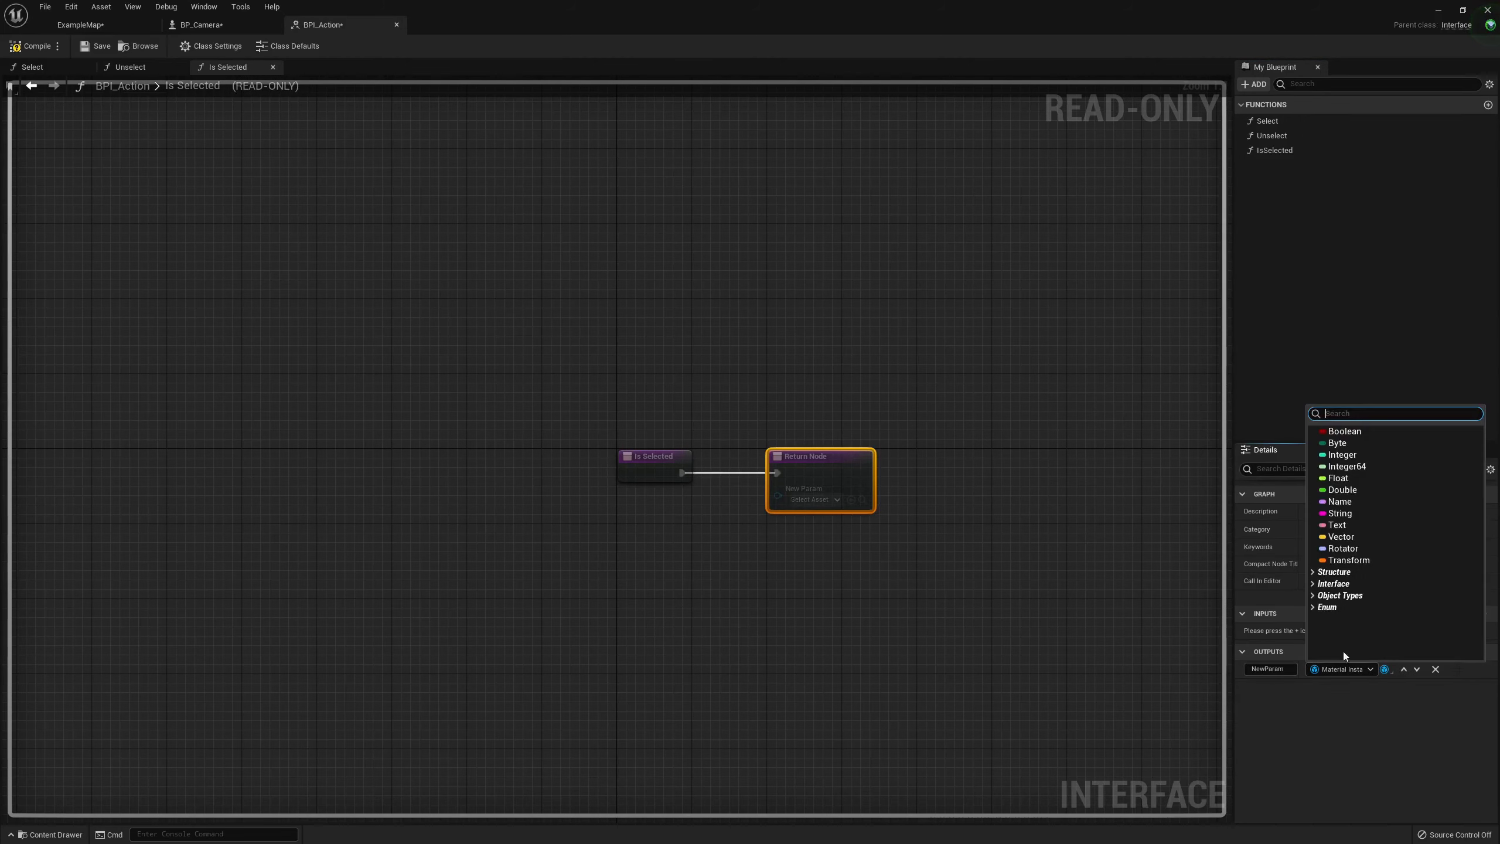
{"action": "left_click", "coordinate": [1345, 430]}
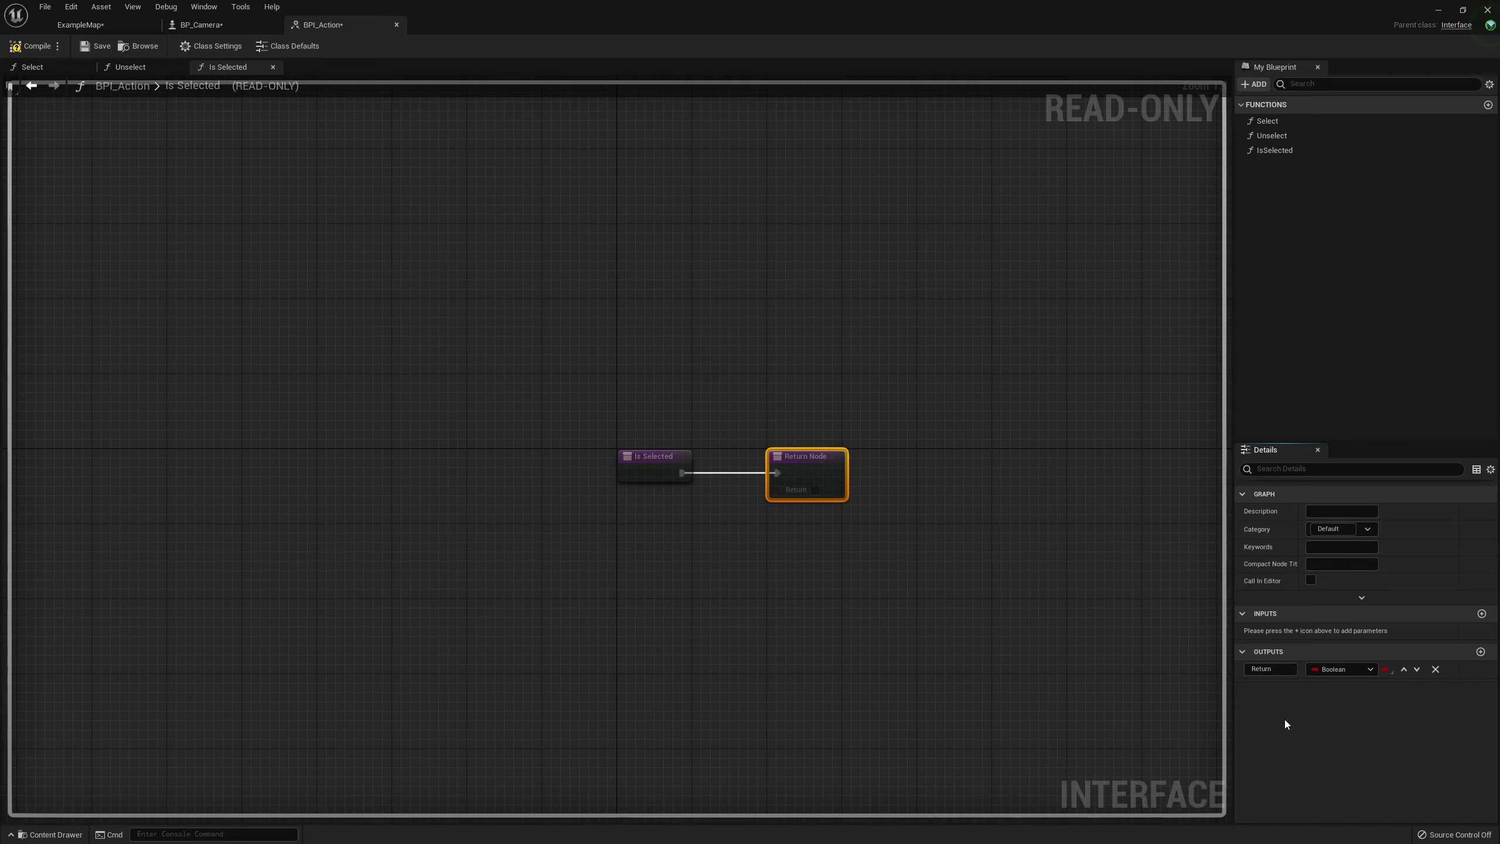
{"action": "left_click", "coordinate": [32, 45]}
{"action": "left_click", "coordinate": [95, 46]}
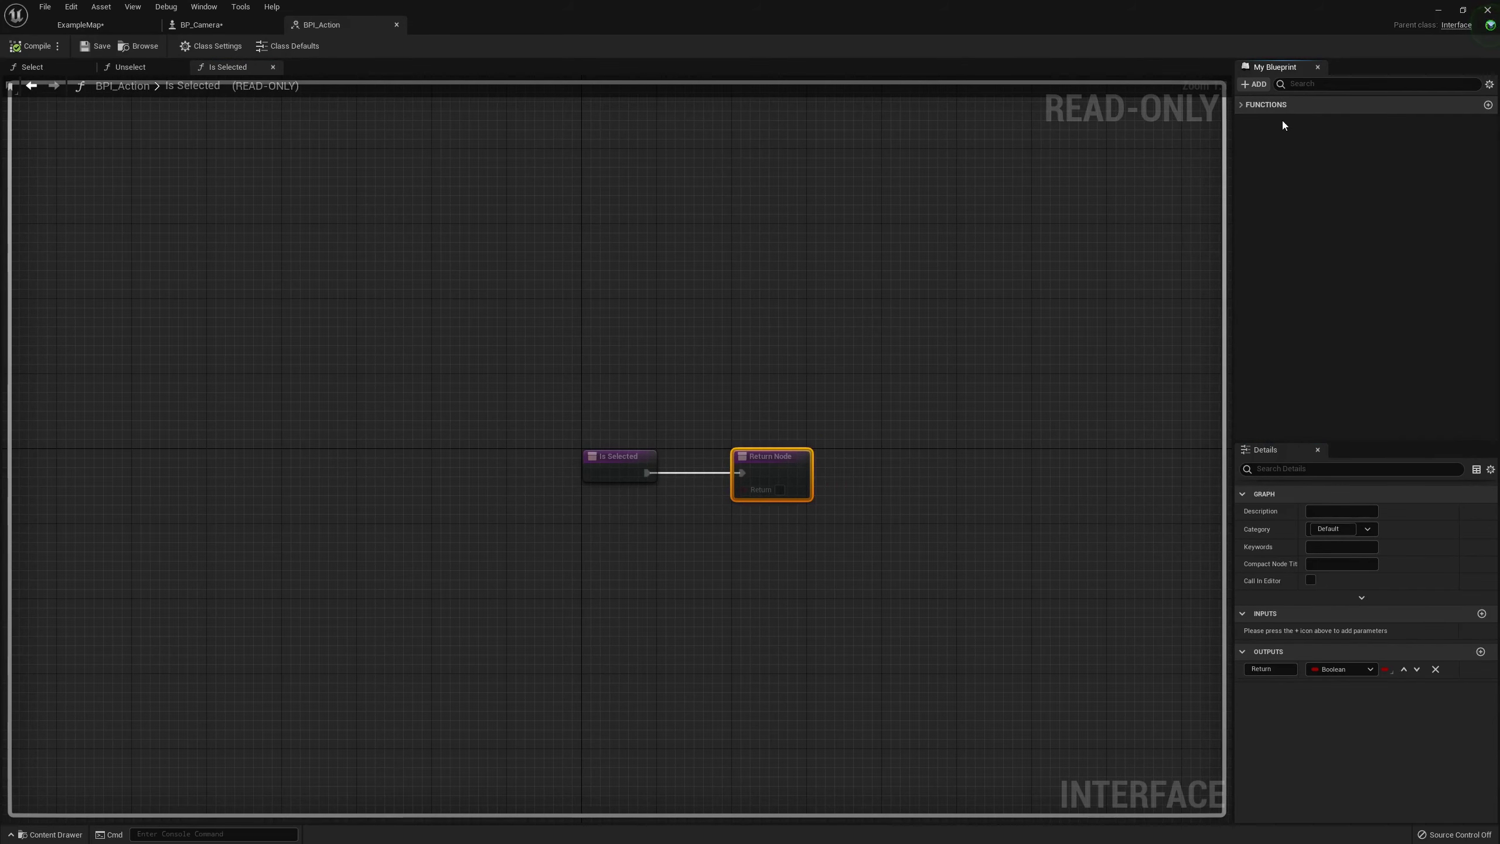
Review the parameters of Select, Unselect and IsSelected
{"action": "left_click", "coordinate": [1268, 120]}
{"action": "left_click", "coordinate": [1276, 136]}
{"action": "left_click", "coordinate": [1282, 151]}
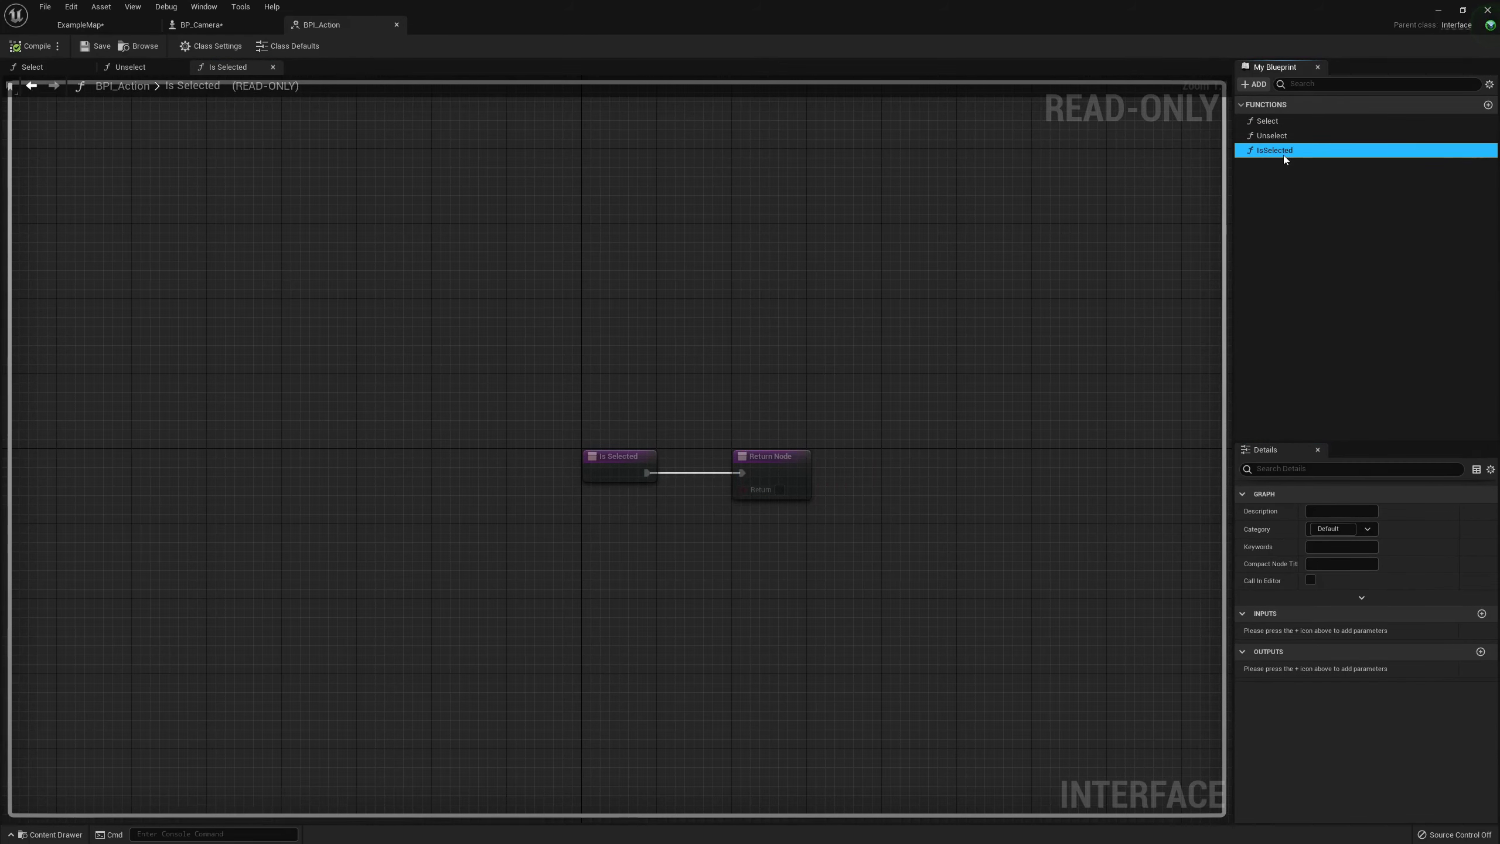
{"action": "left_click", "coordinate": [1275, 135]}
{"action": "left_click", "coordinate": [1270, 121]}
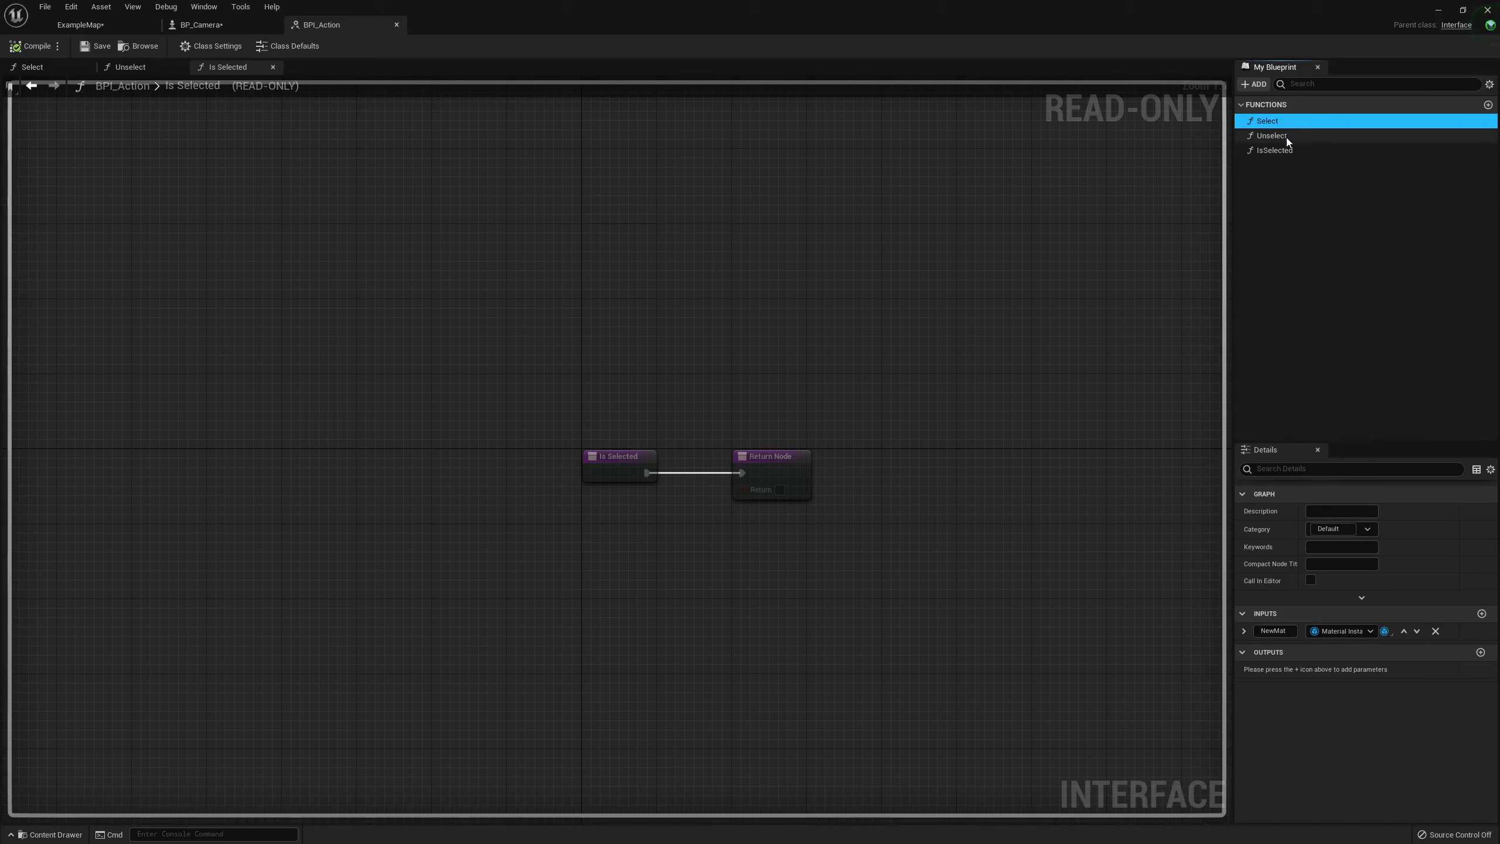
{"action": "left_click", "coordinate": [1277, 151]}
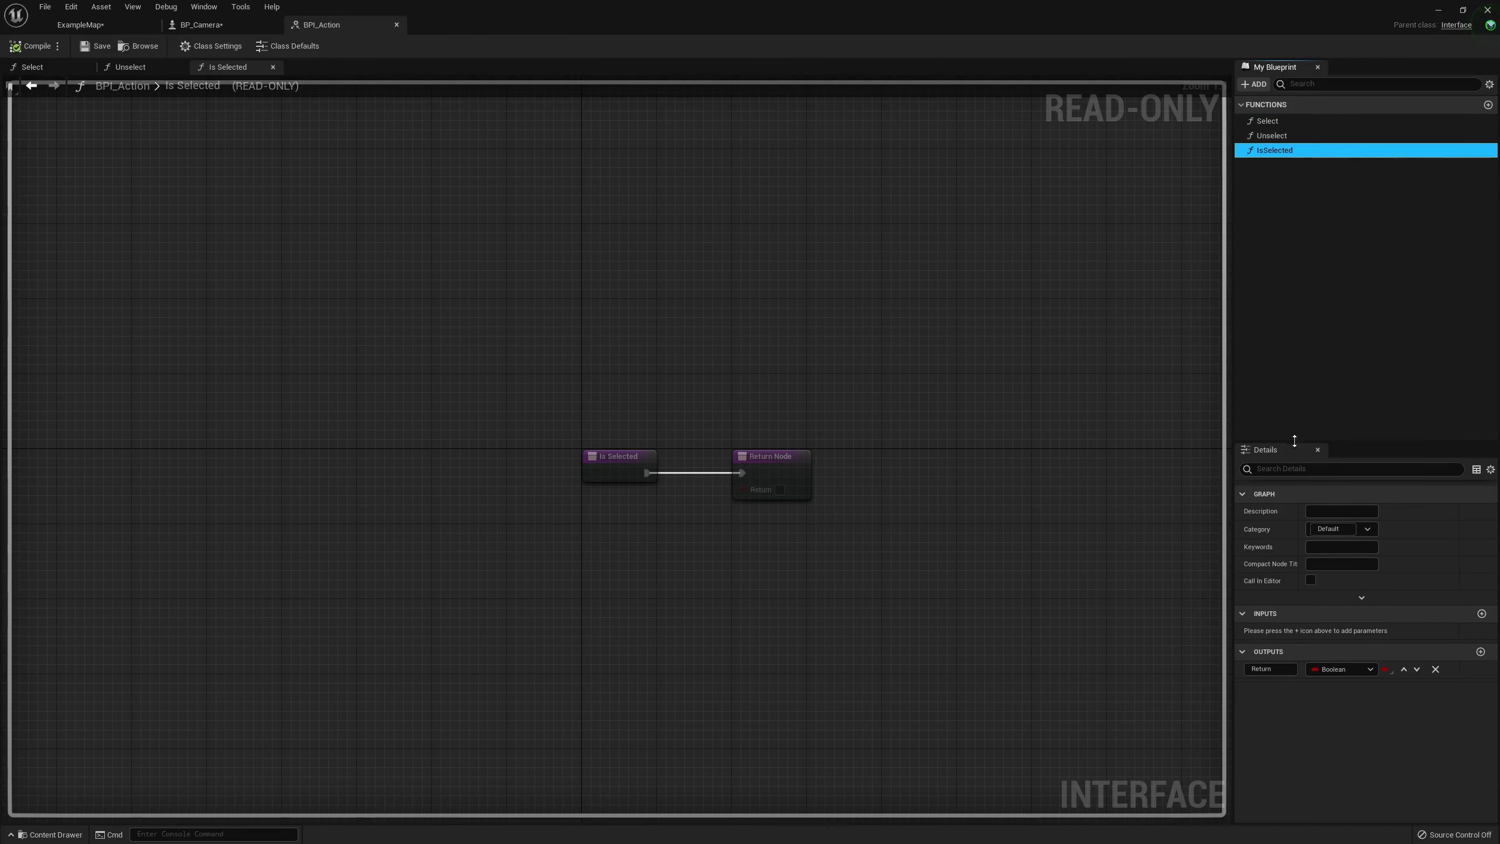
{"action": "left_click", "coordinate": [1272, 136]}
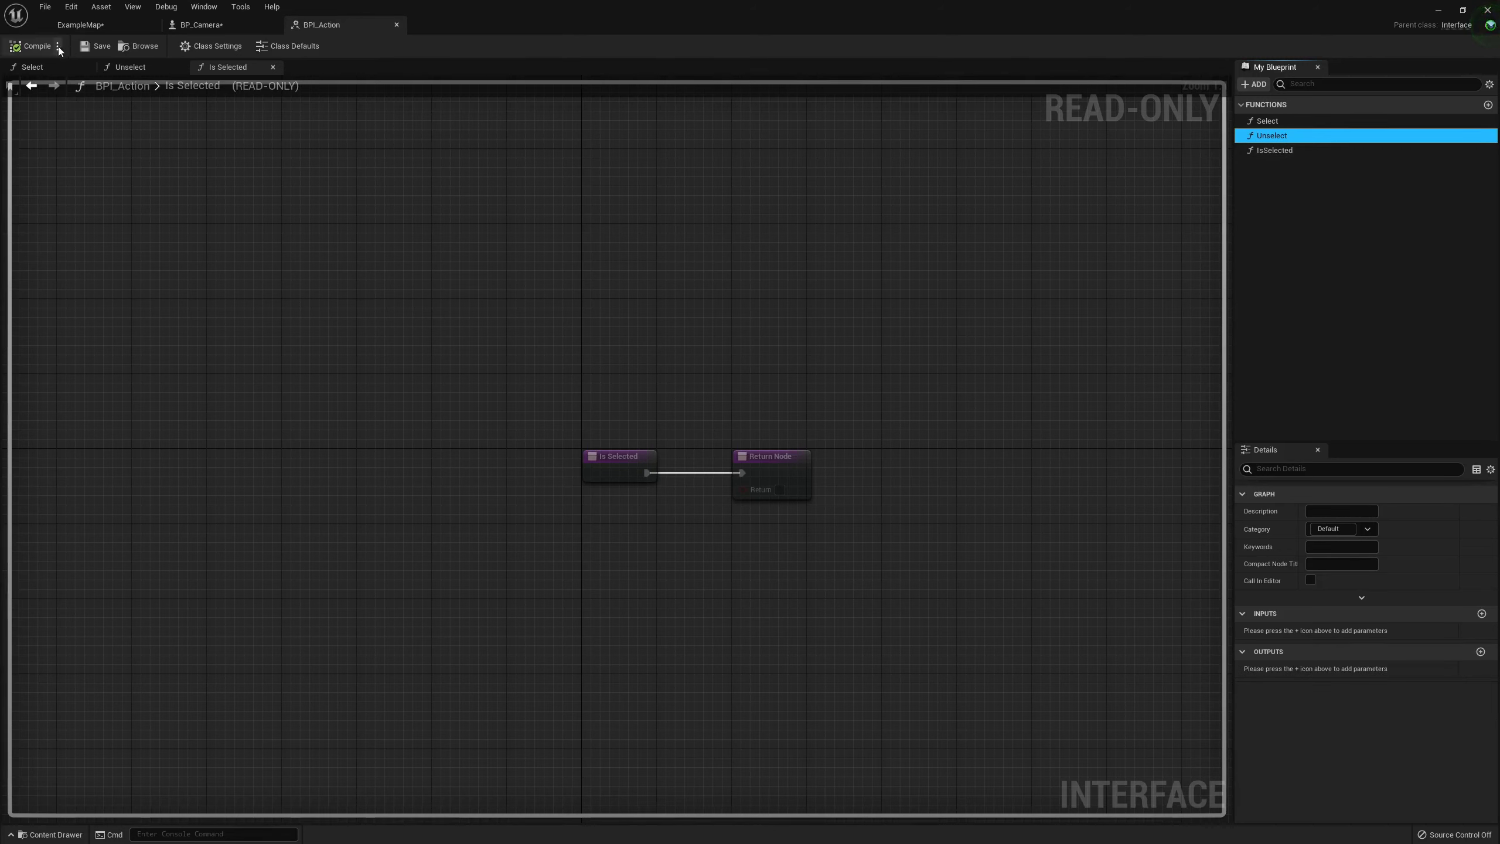
In BP_Camera, add a Select interface call from the loop's Array Element above the cast
{"action": "left_click", "coordinate": [397, 26]}
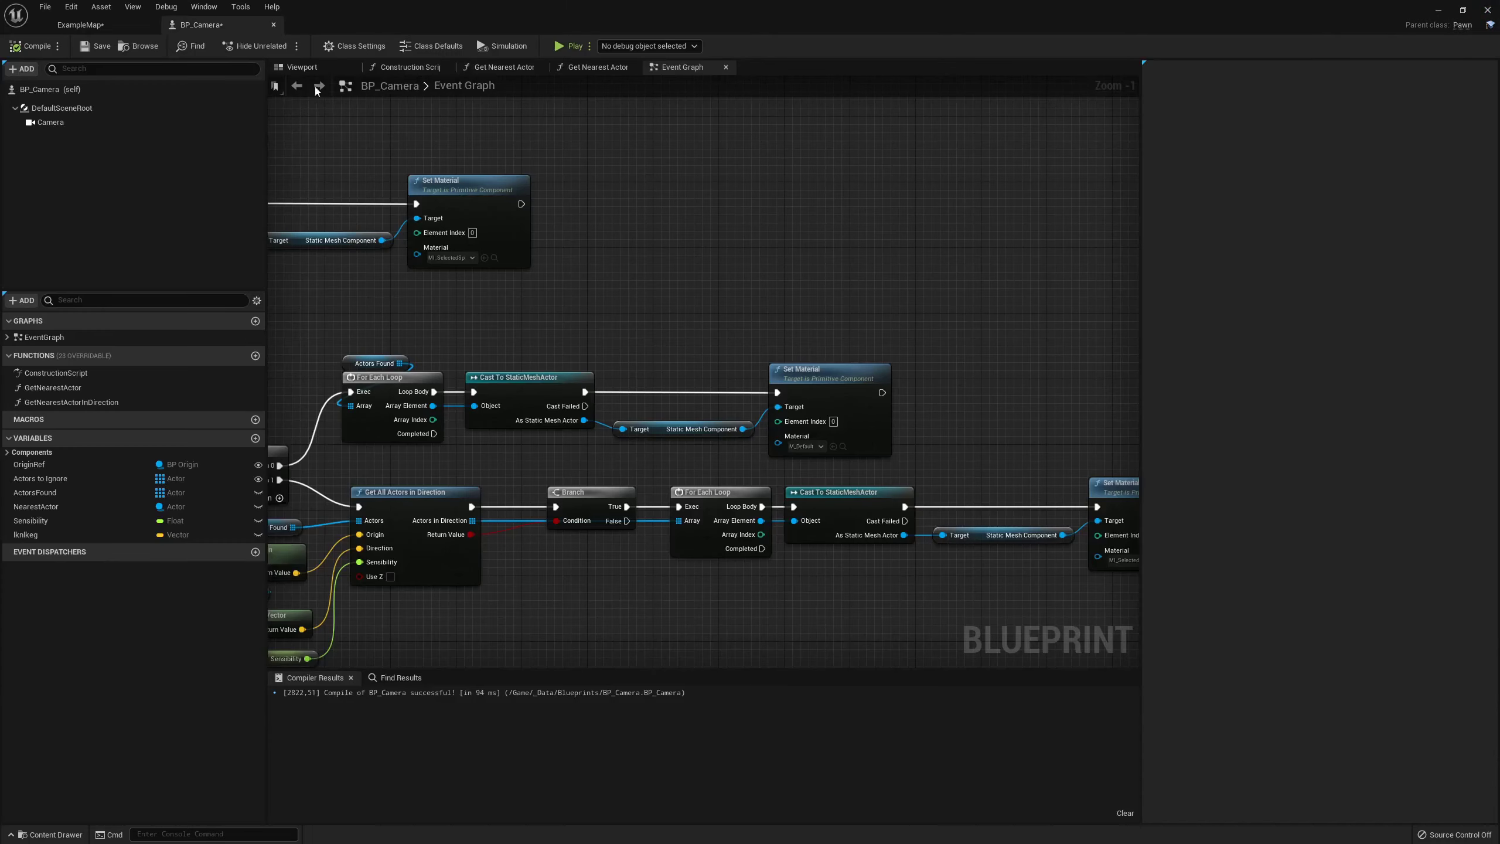
{"action": "scroll", "coordinate": [789, 277], "scroll_direction": "down", "scroll_amount": 1}
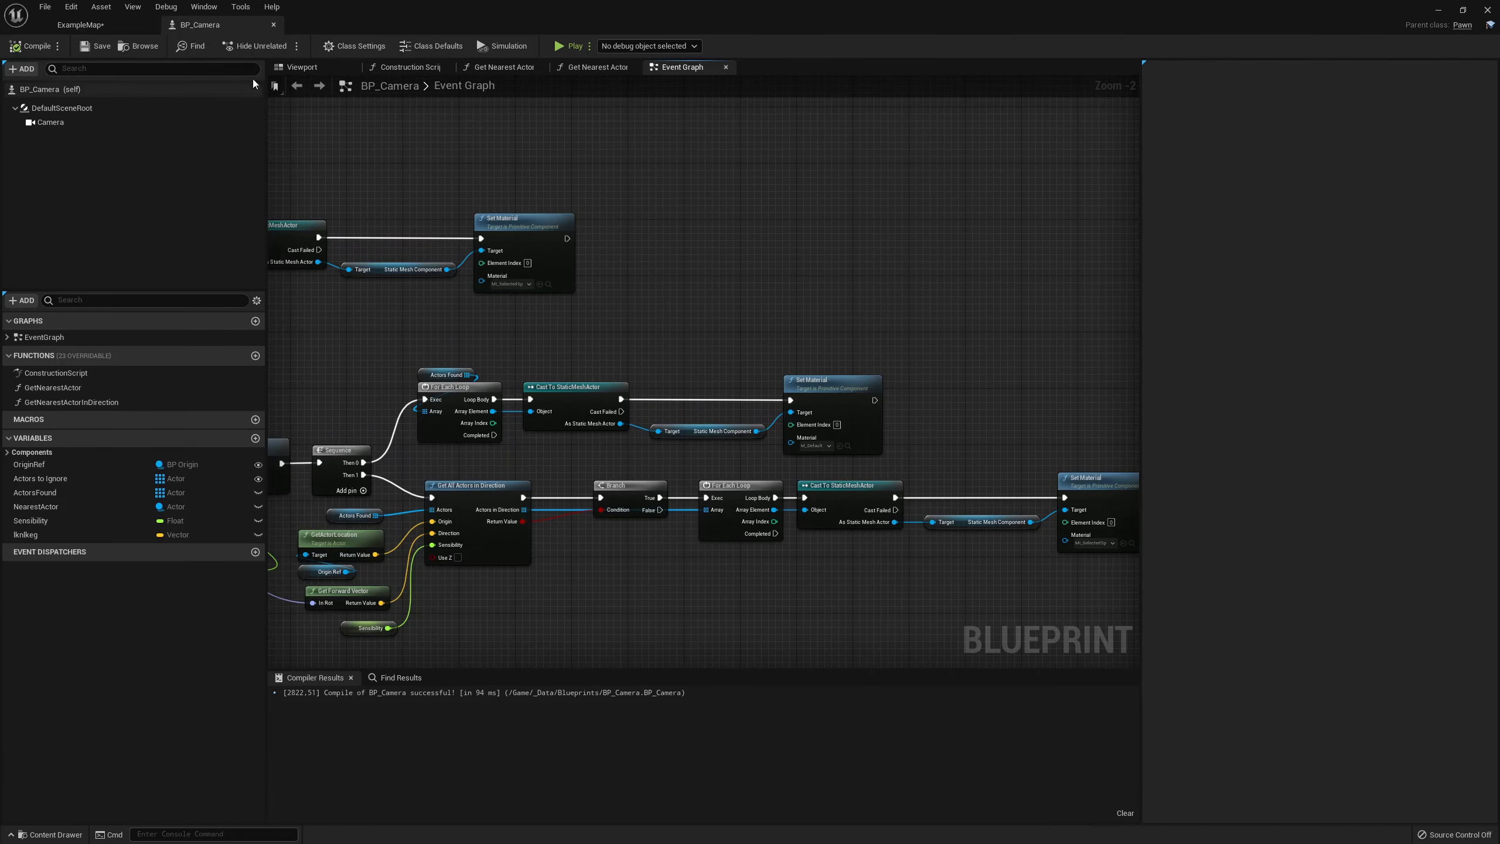
{"action": "scroll", "coordinate": [579, 365], "scroll_direction": "up", "scroll_amount": 2}
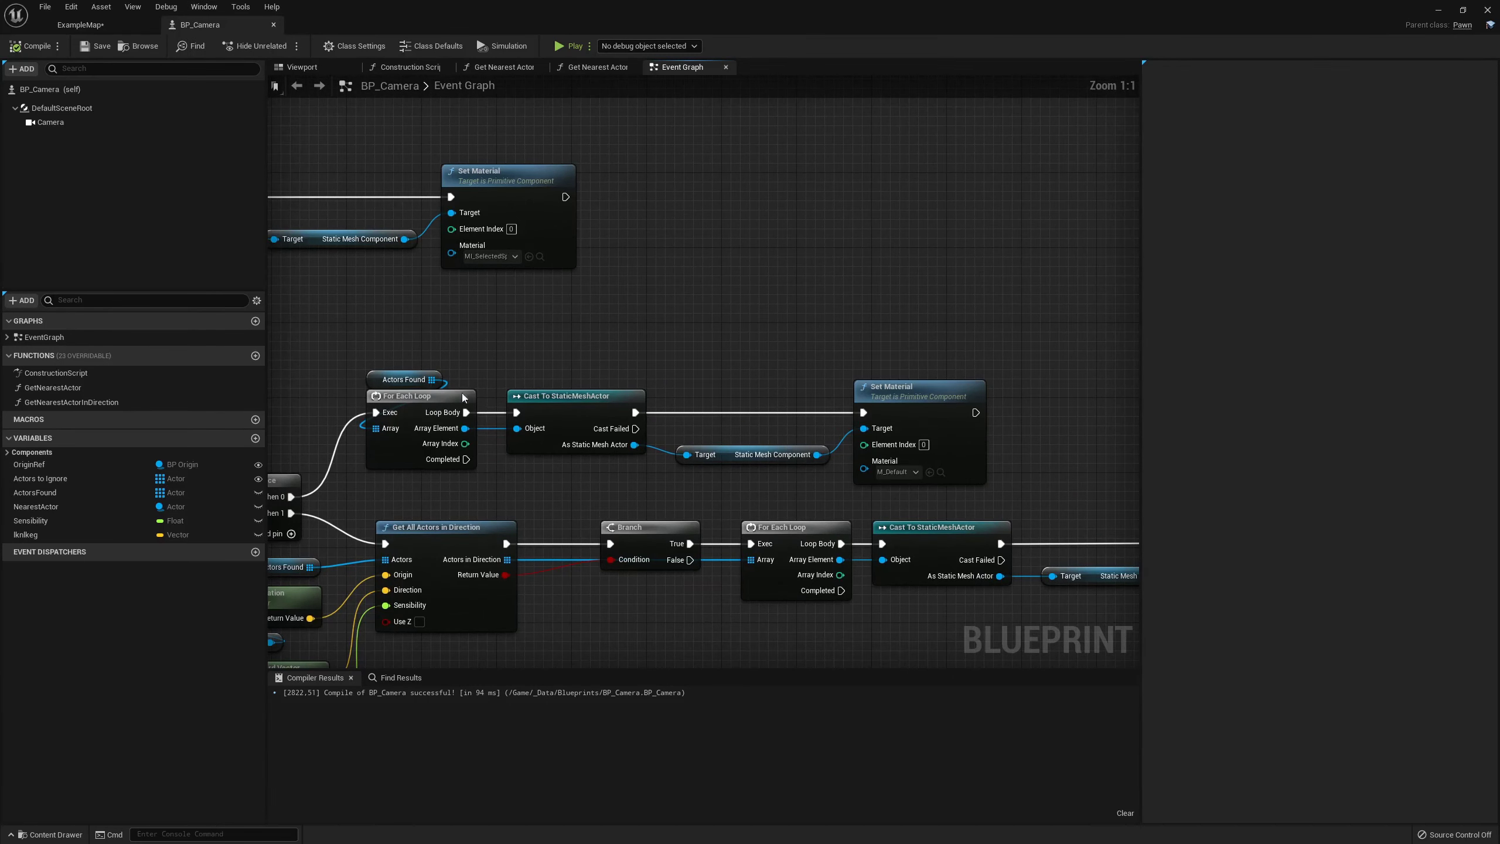
{"action": "right_click_drag", "start_coordinate": [564, 343], "coordinate": [552, 372]}
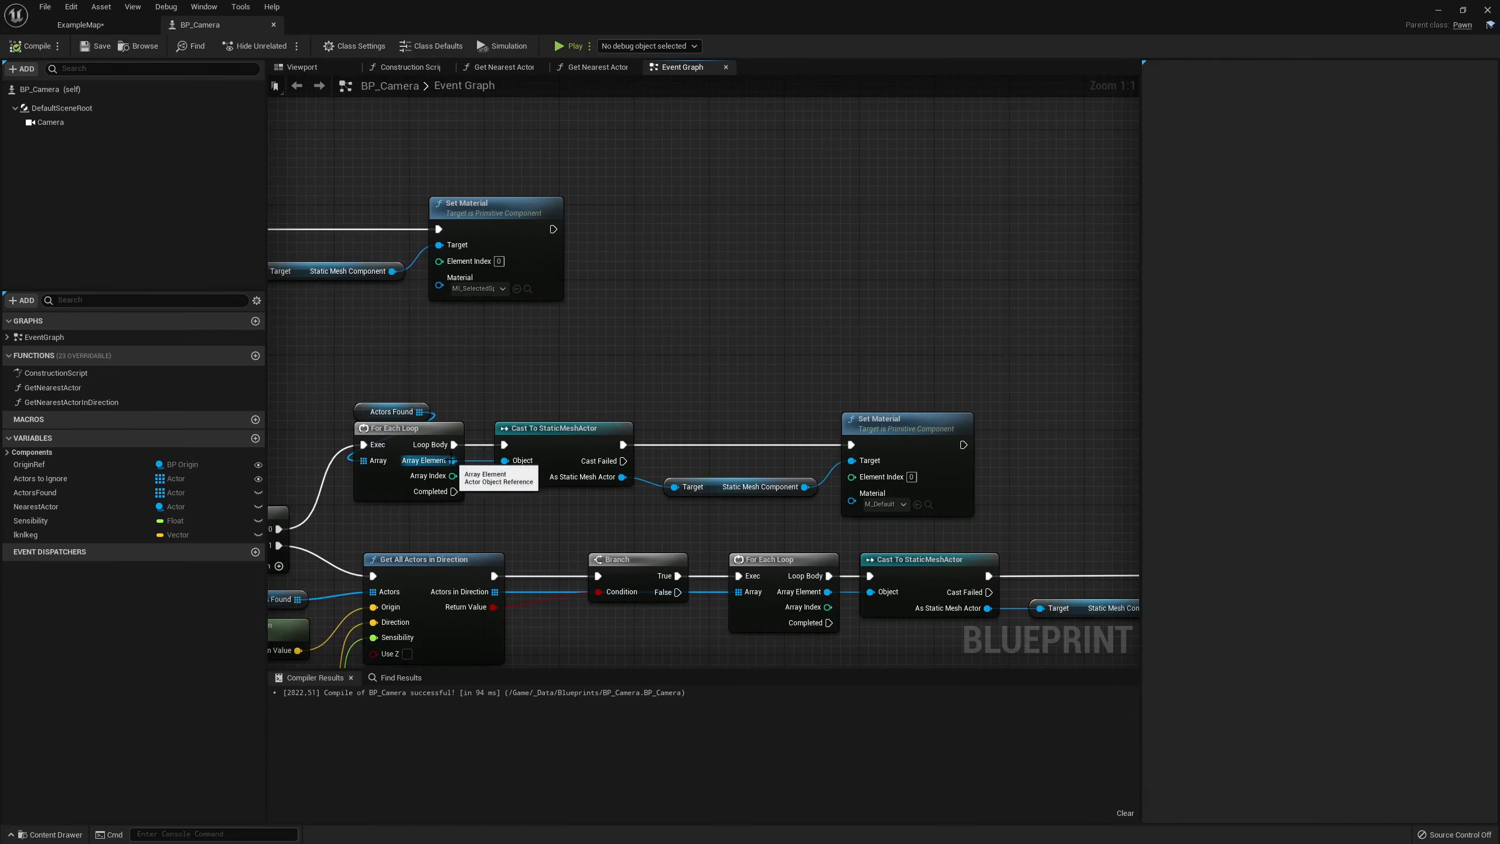
{"action": "left_click_drag", "start_coordinate": [452, 460], "coordinate": [526, 382]}
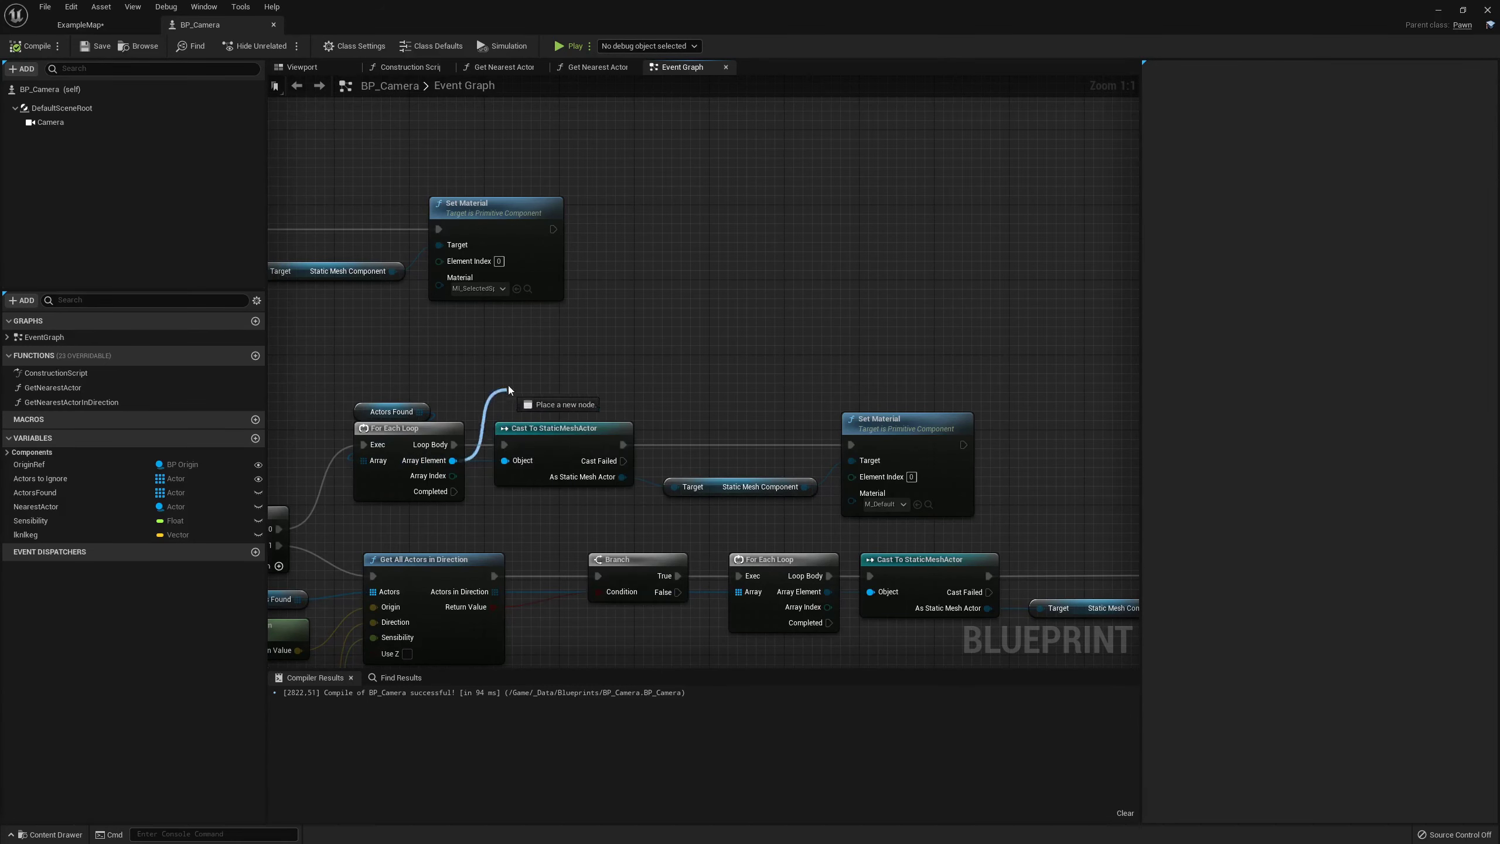
{"action": "left_click_drag", "start_coordinate": [452, 460], "coordinate": [509, 384]}
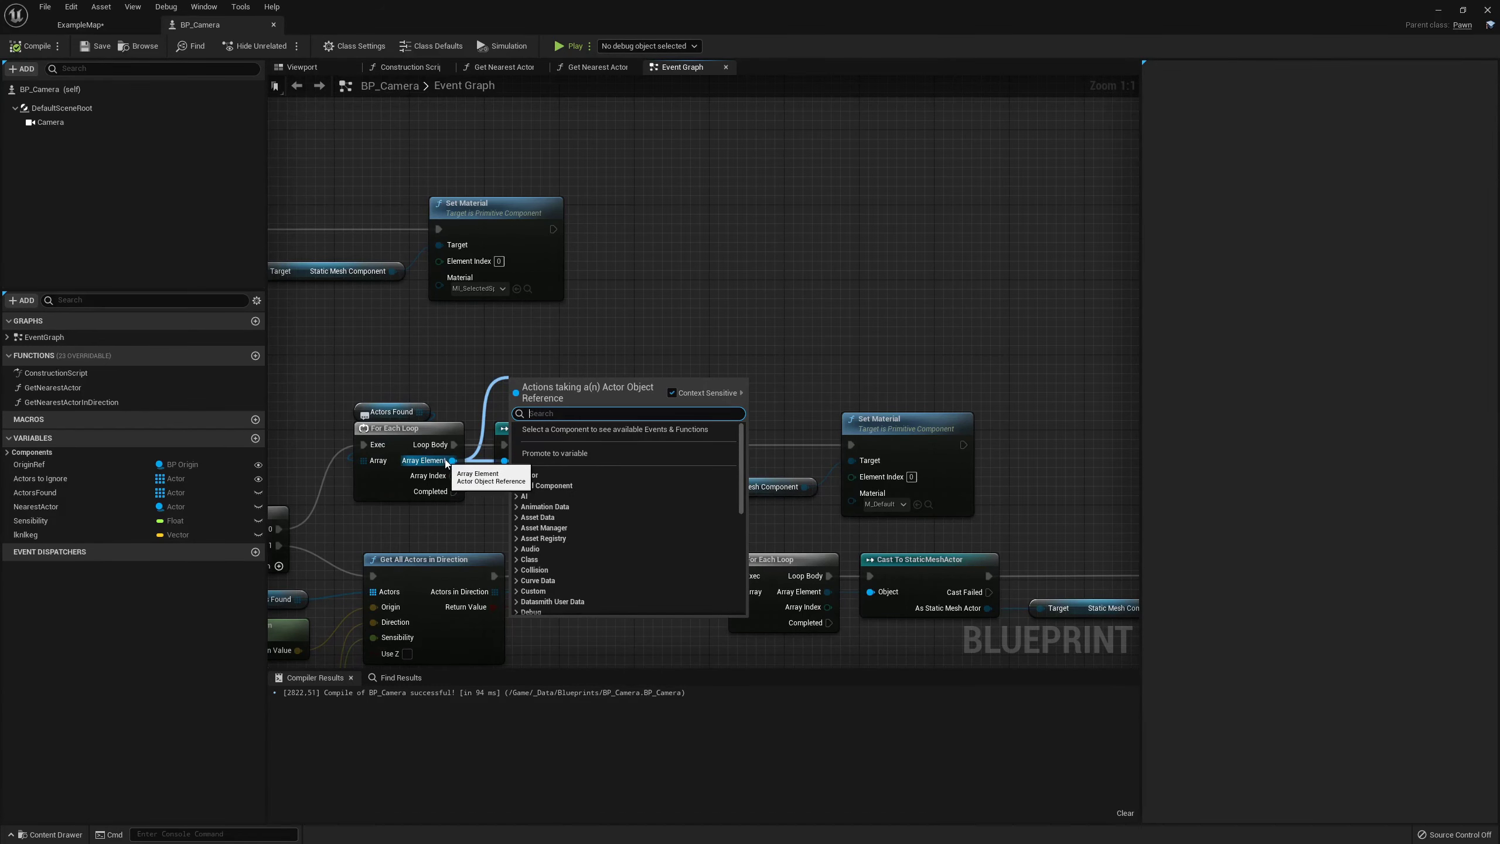
{"action": "left_click_drag", "start_coordinate": [447, 461], "coordinate": [531, 364]}
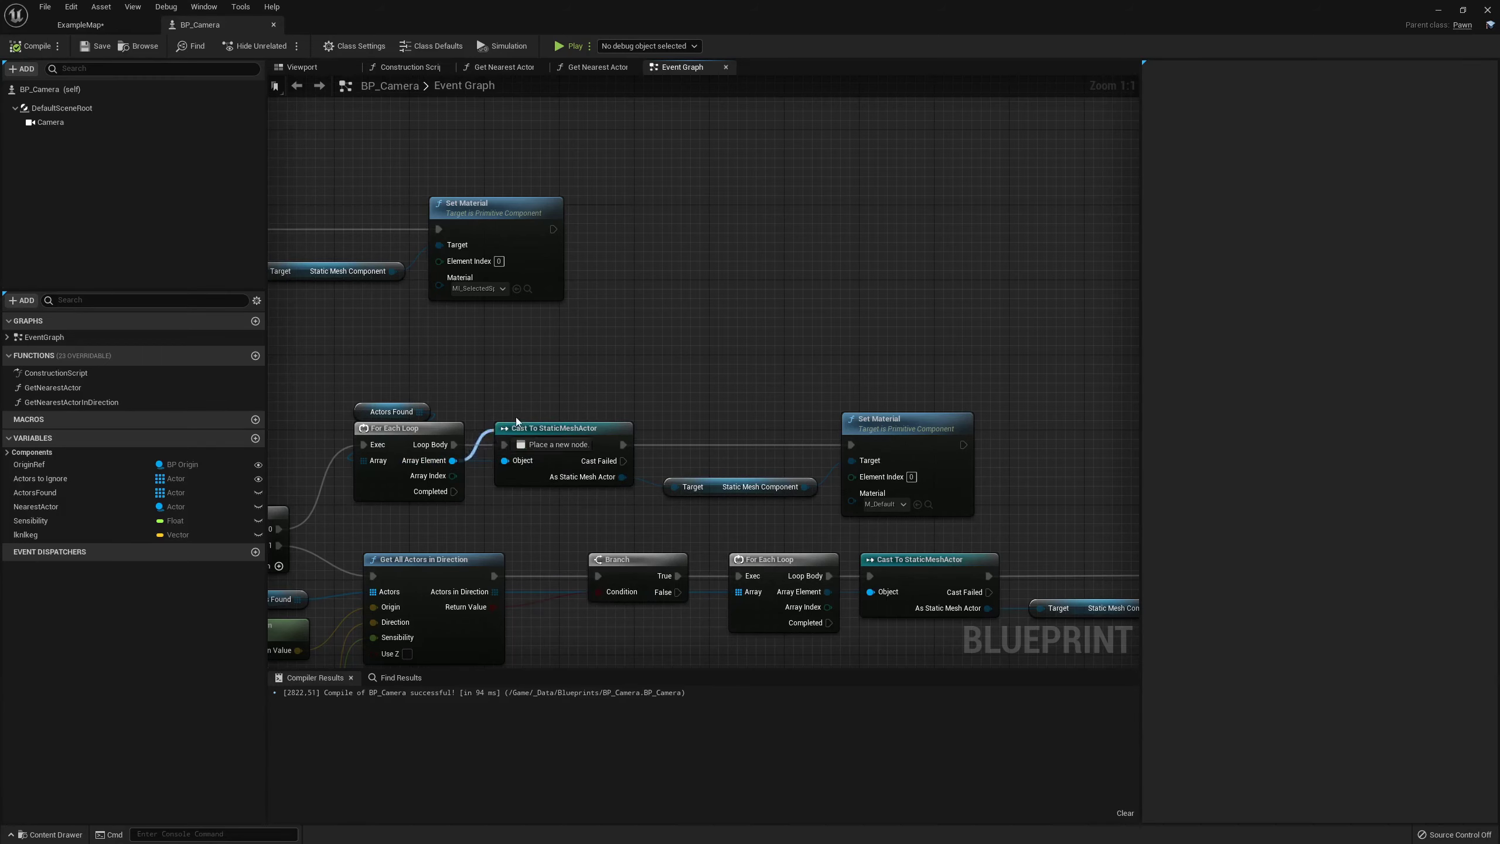
{"action": "left_click_drag", "start_coordinate": [517, 421], "coordinate": [512, 363]}
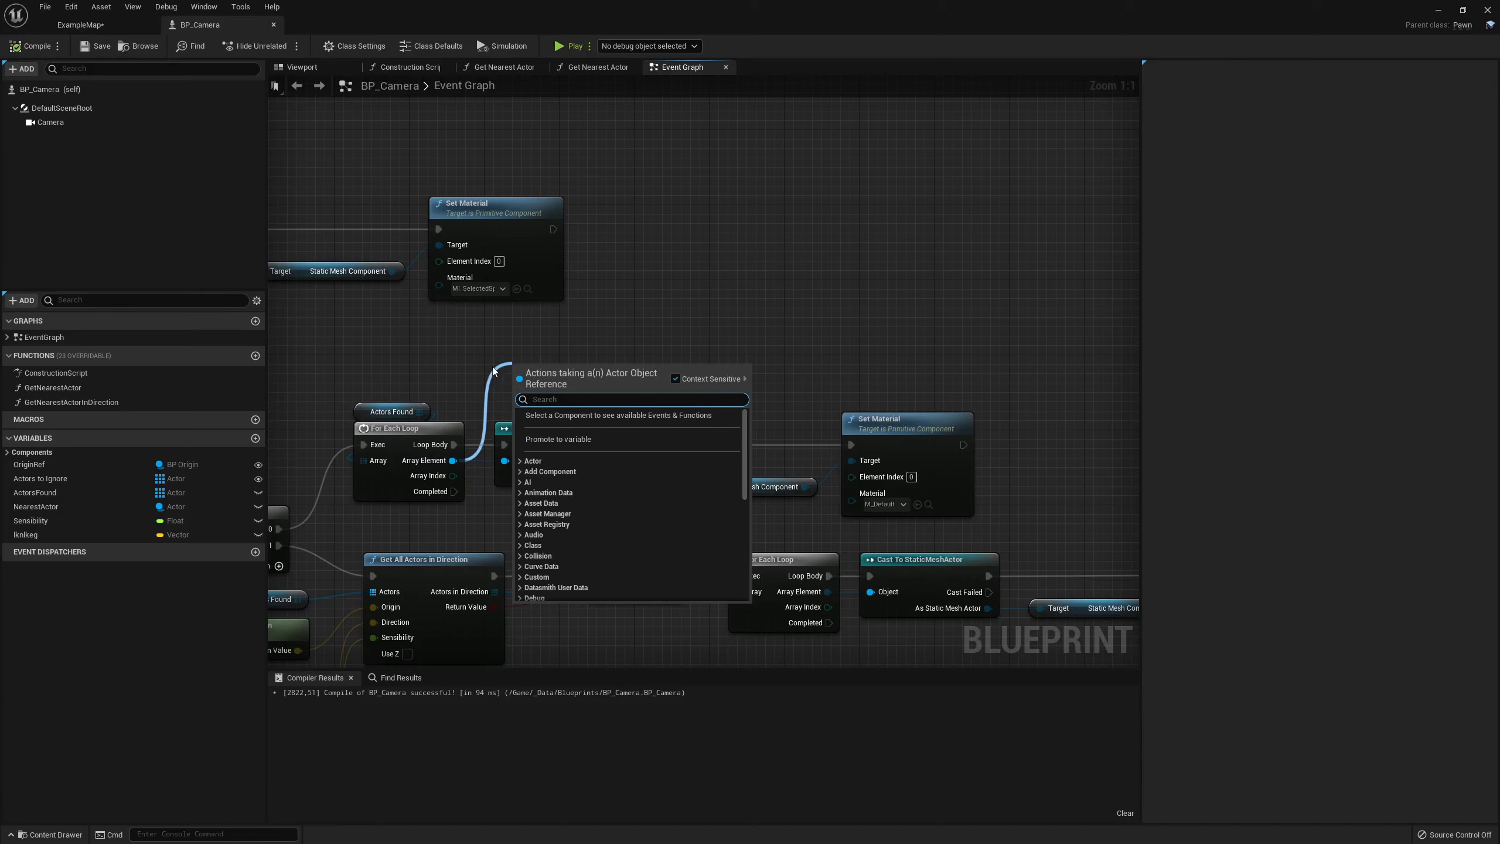
{"action": "type", "text": "select"}
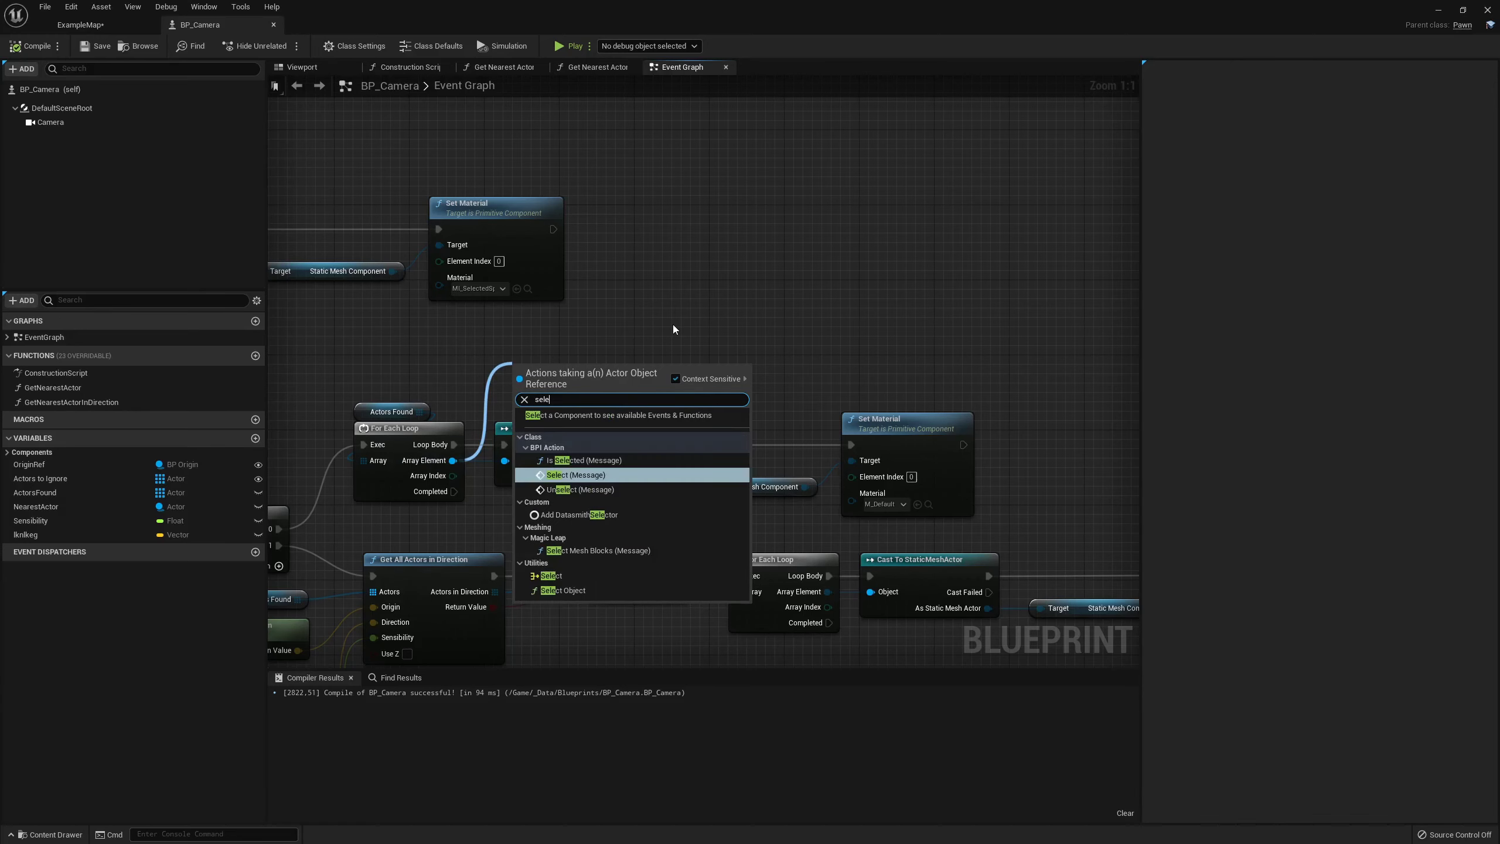
{"action": "left_click", "coordinate": [576, 474]}
{"action": "left_click_drag", "start_coordinate": [581, 381], "coordinate": [683, 315]}
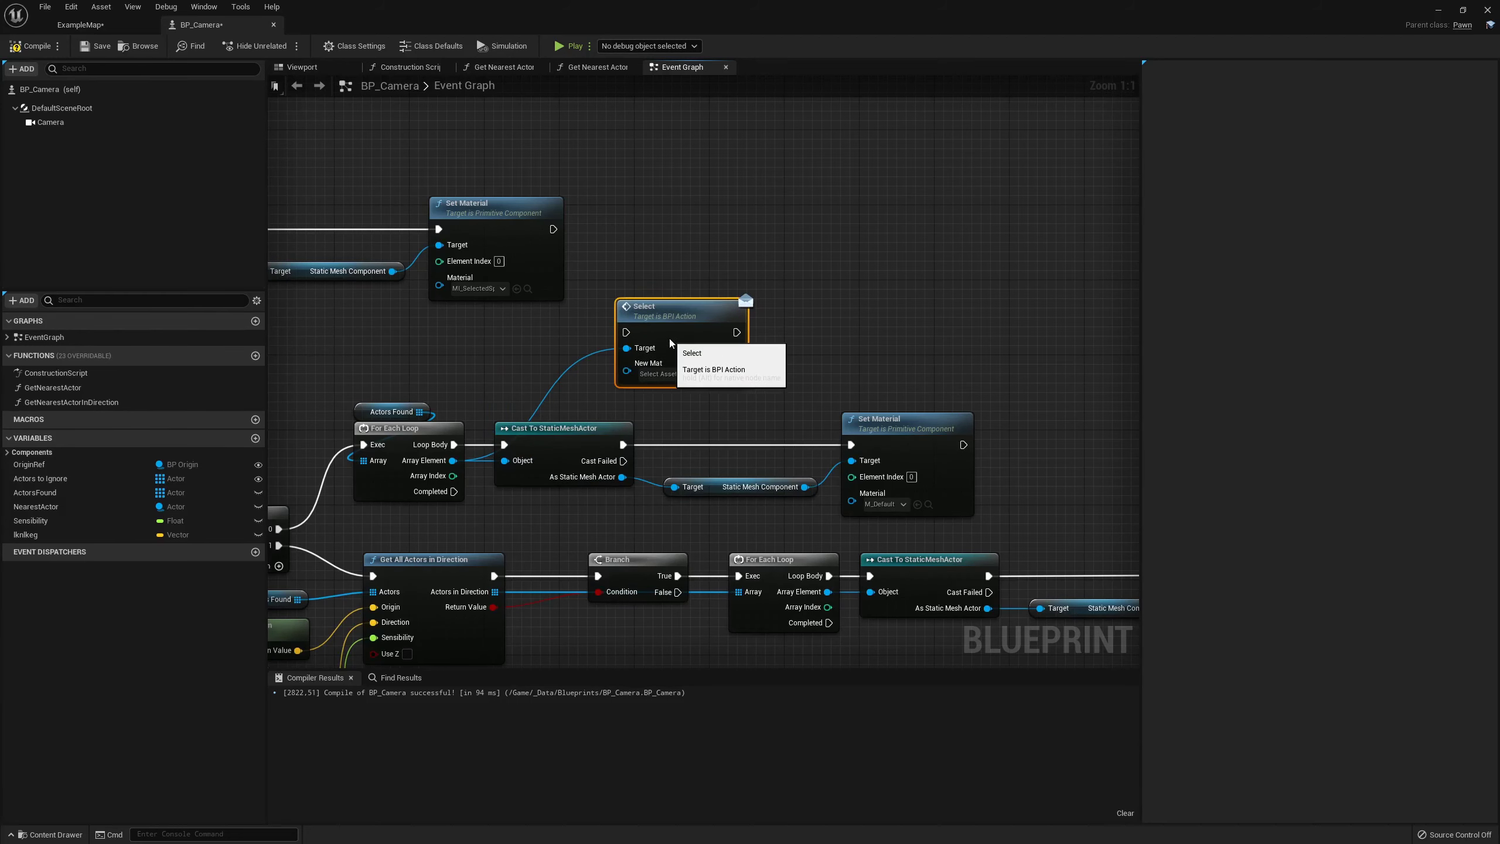
{"action": "right_click_drag", "start_coordinate": [756, 335], "coordinate": [708, 352]}
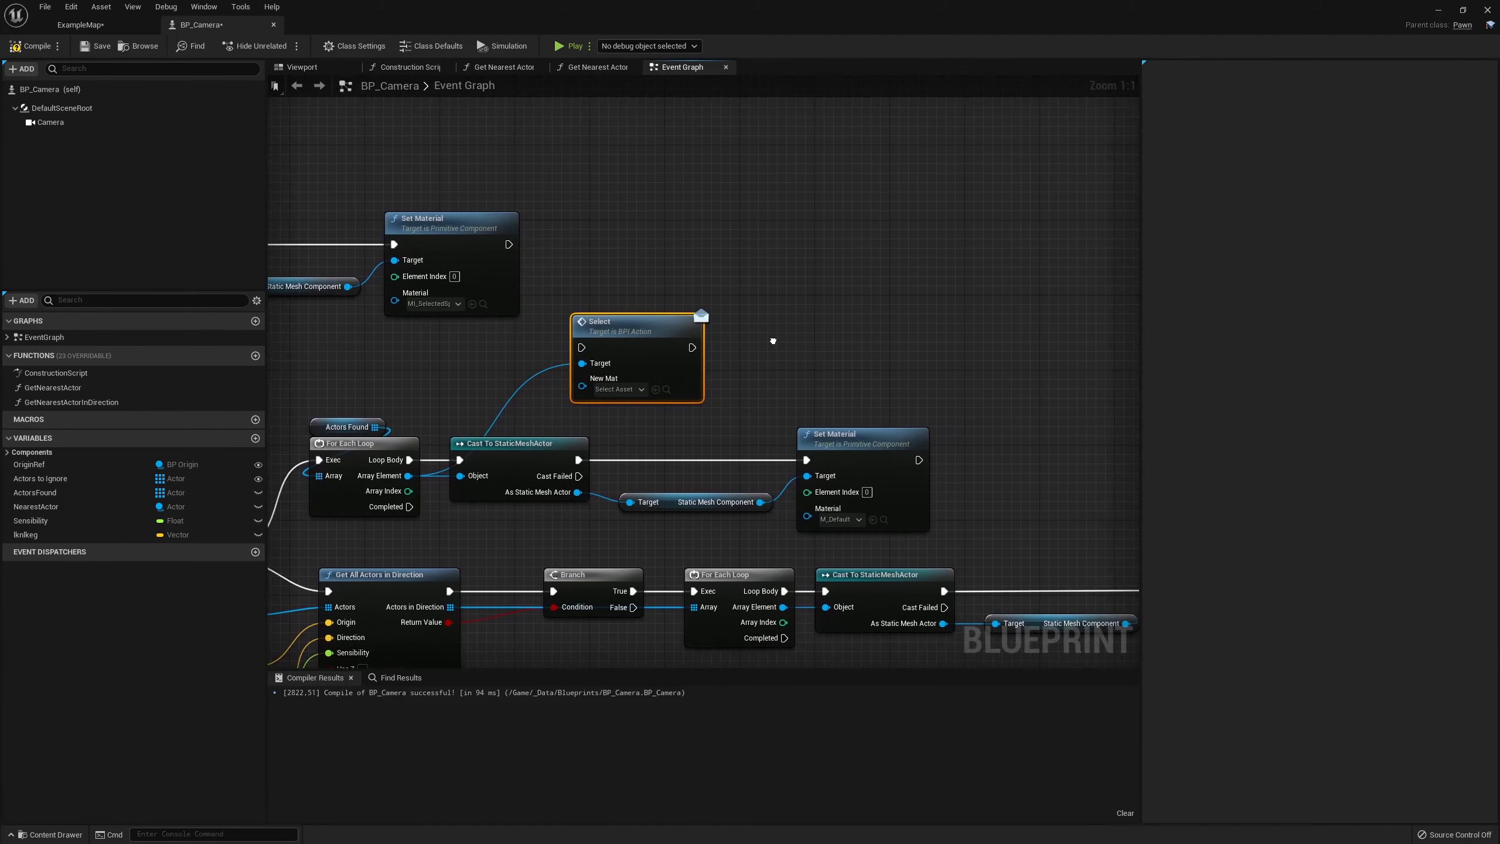
{"action": "left_click_drag", "start_coordinate": [640, 333], "coordinate": [621, 351]}
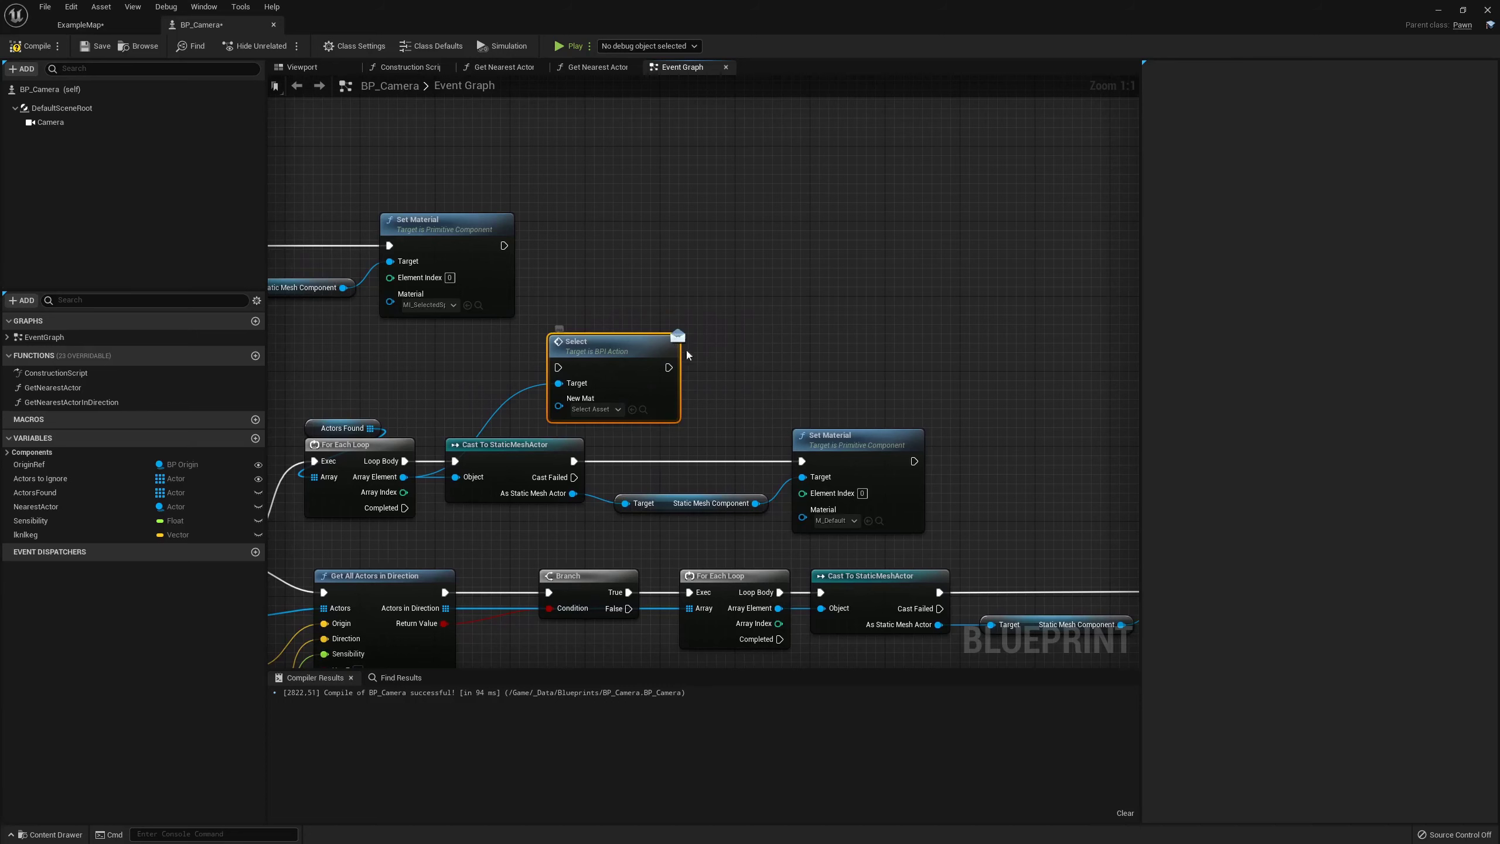
With Context Sensitive off, add a second Select (Message) node above Set Material
{"action": "right_click_drag", "start_coordinate": [687, 355], "coordinate": [743, 375]}
{"action": "right_click", "coordinate": [729, 376]}
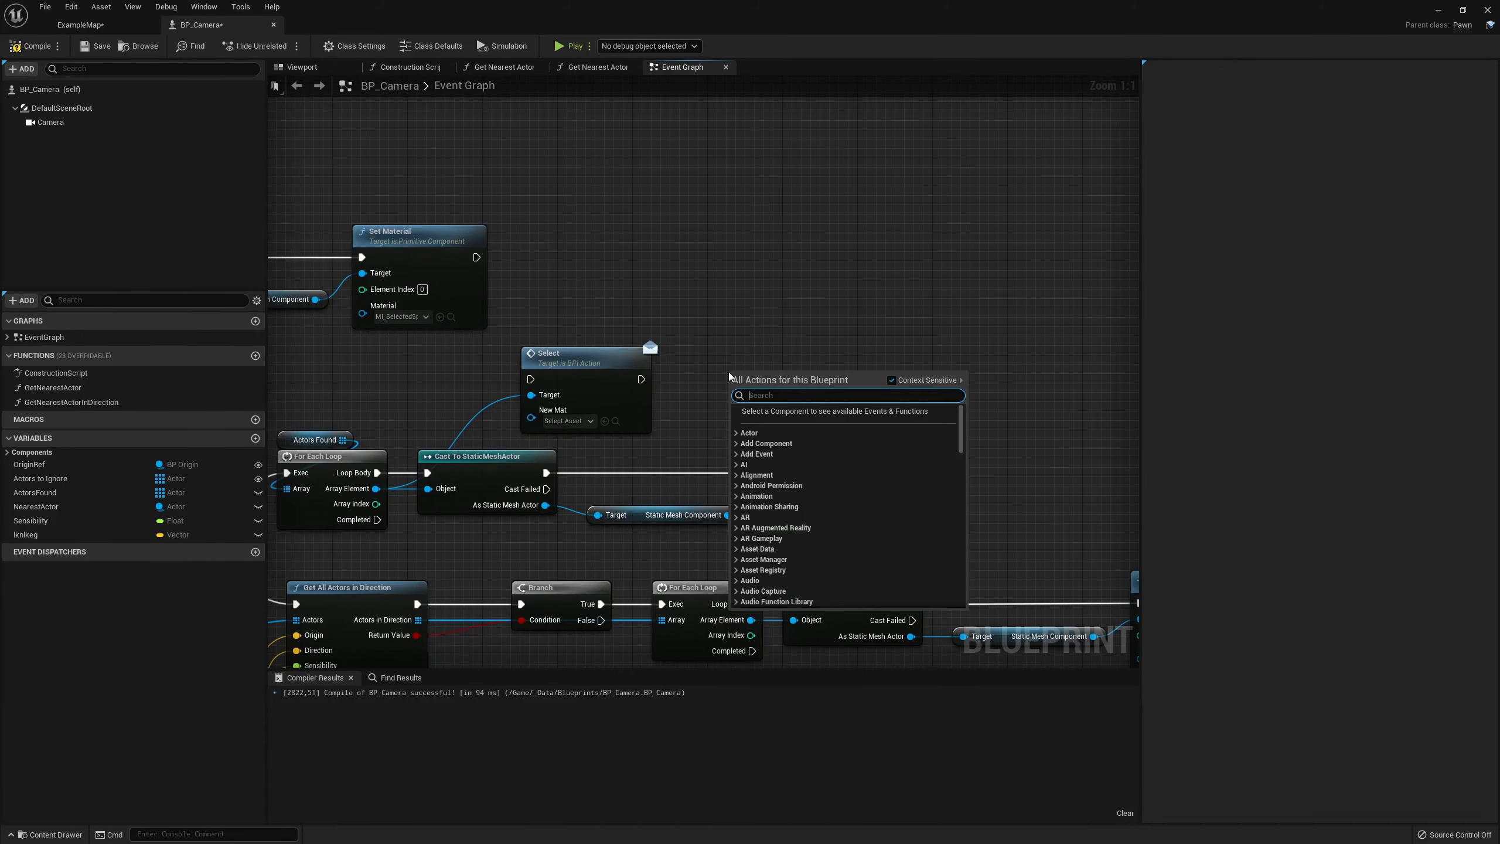
{"action": "type", "text": "select"}
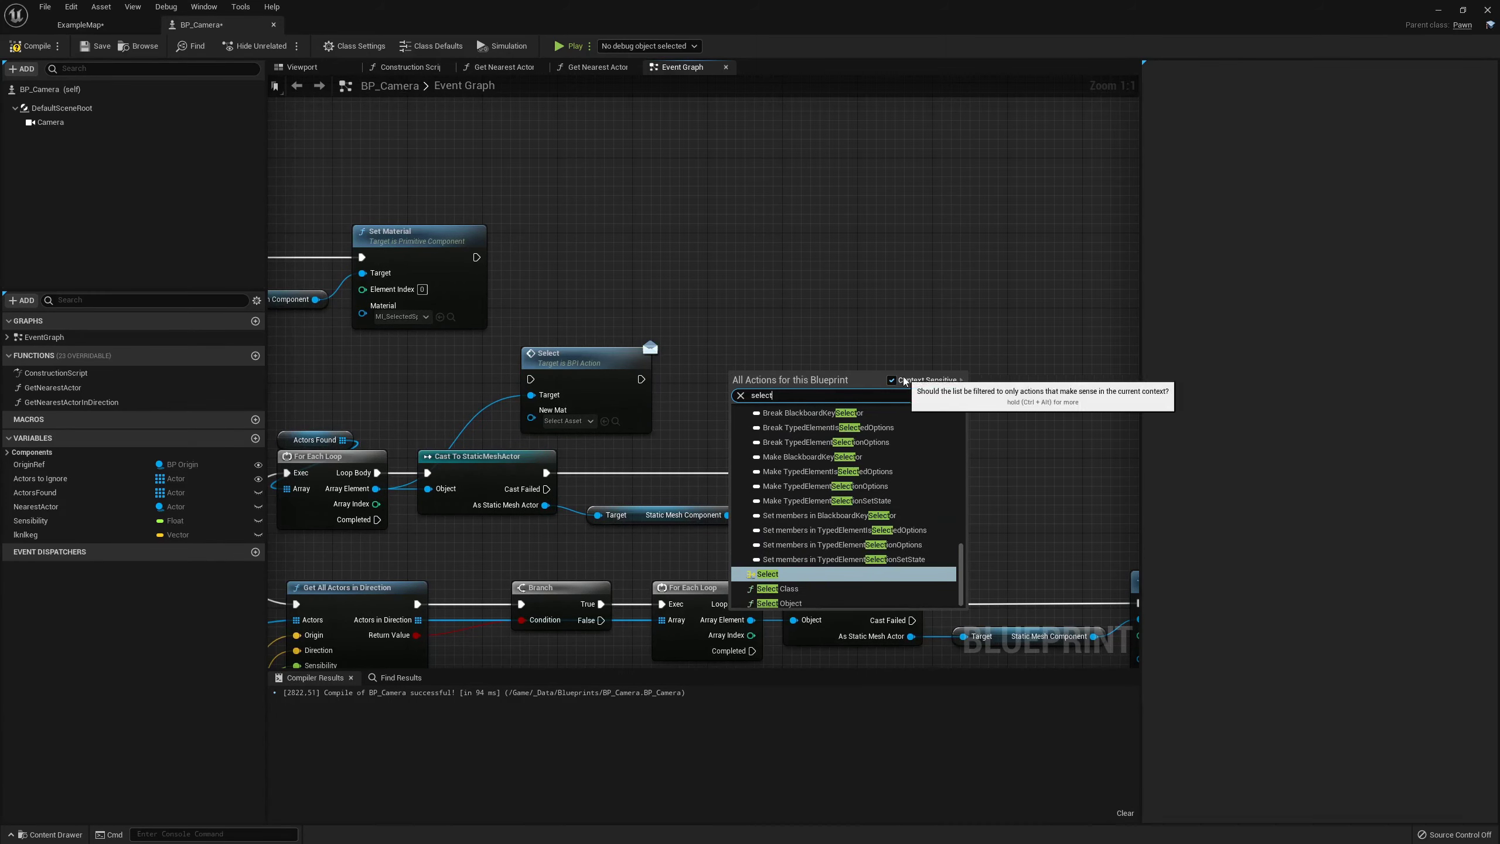
{"action": "left_click", "coordinate": [891, 380]}
{"action": "left_click_drag", "start_coordinate": [967, 536], "coordinate": [976, 410]}
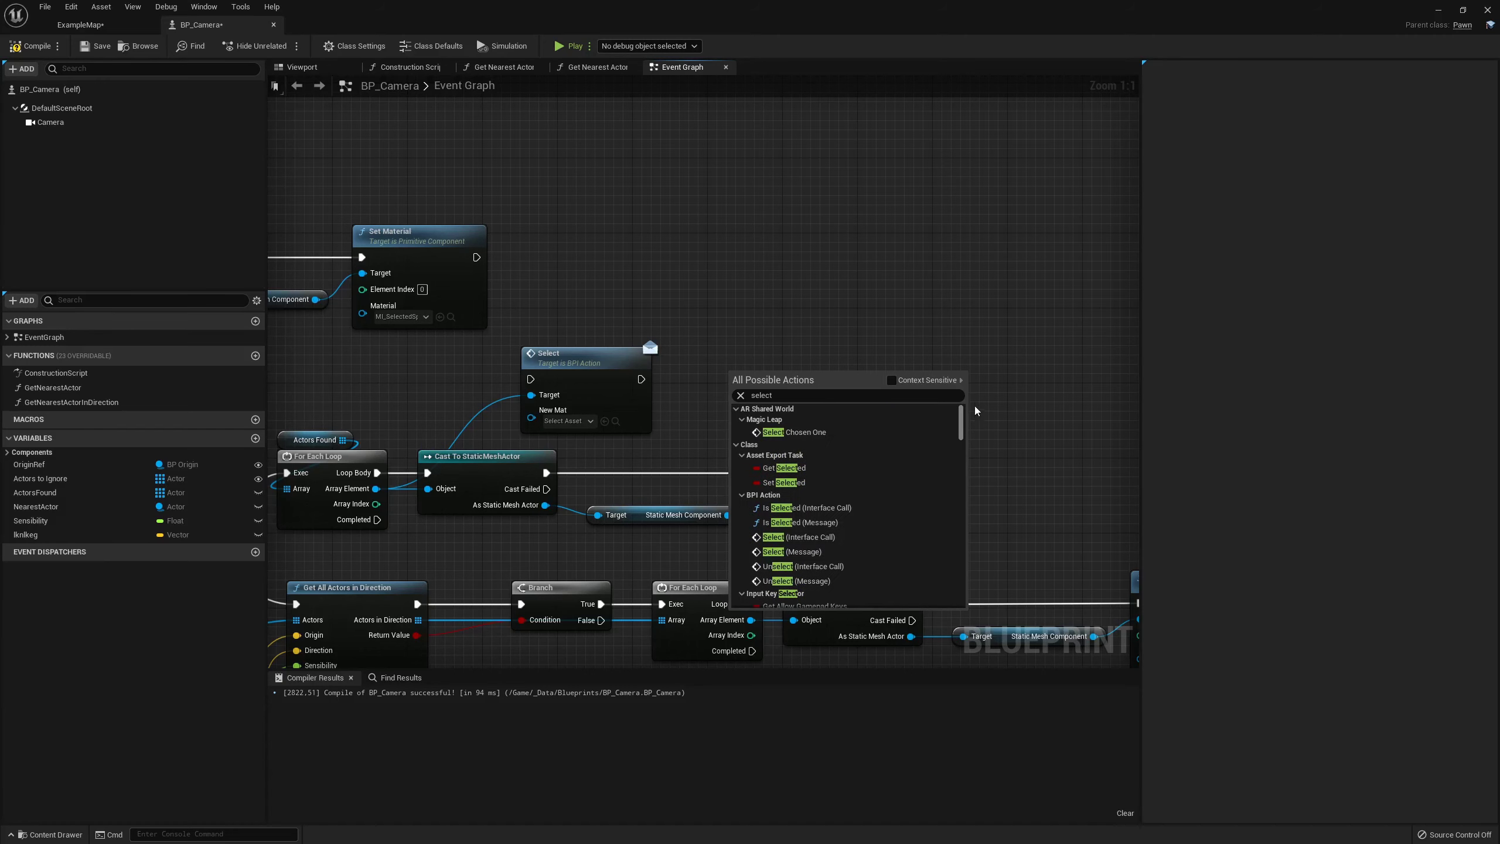
{"action": "scroll", "coordinate": [856, 473], "scroll_direction": "down", "scroll_amount": 2}
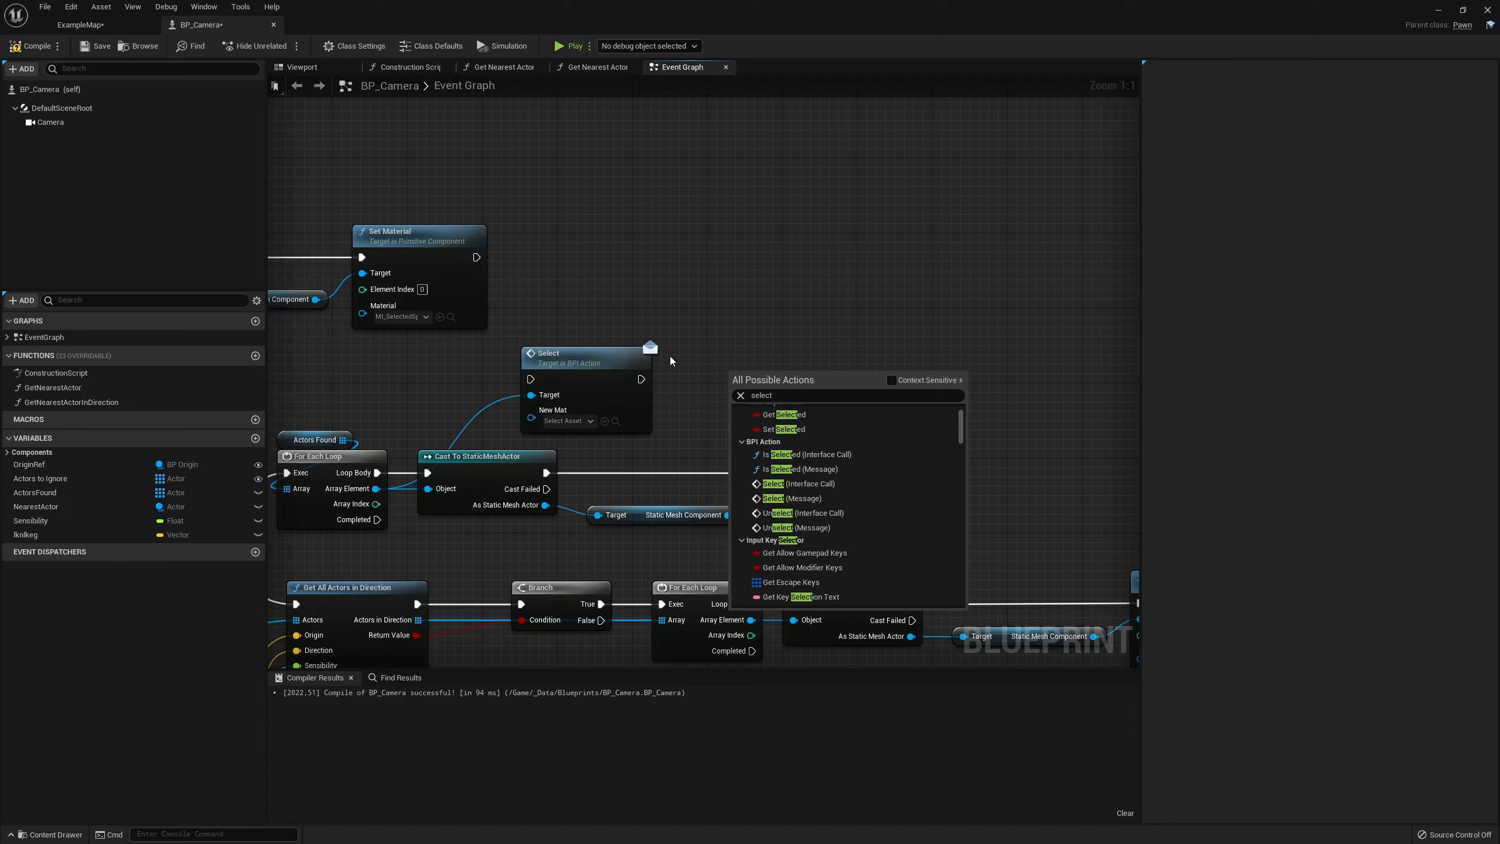
{"action": "left_click", "coordinate": [830, 484]}
{"action": "left_click_drag", "start_coordinate": [841, 402], "coordinate": [831, 374]}
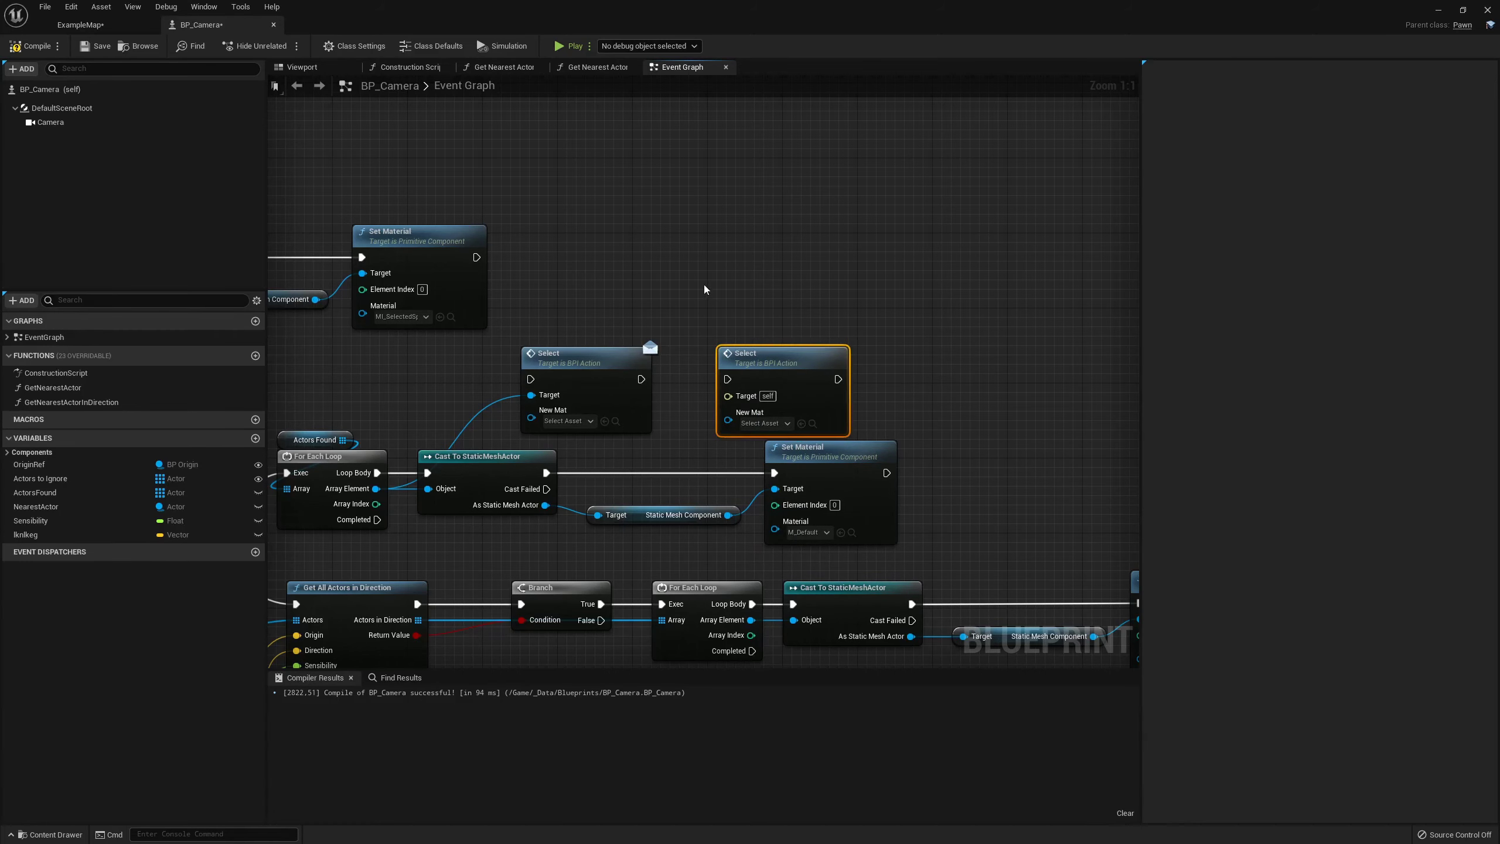
Delete the extra Select node and the first Cast, Target and Set Material nodes
{"action": "key", "text": "Delete"}
{"action": "right_click_drag", "start_coordinate": [752, 414], "coordinate": [875, 375]}
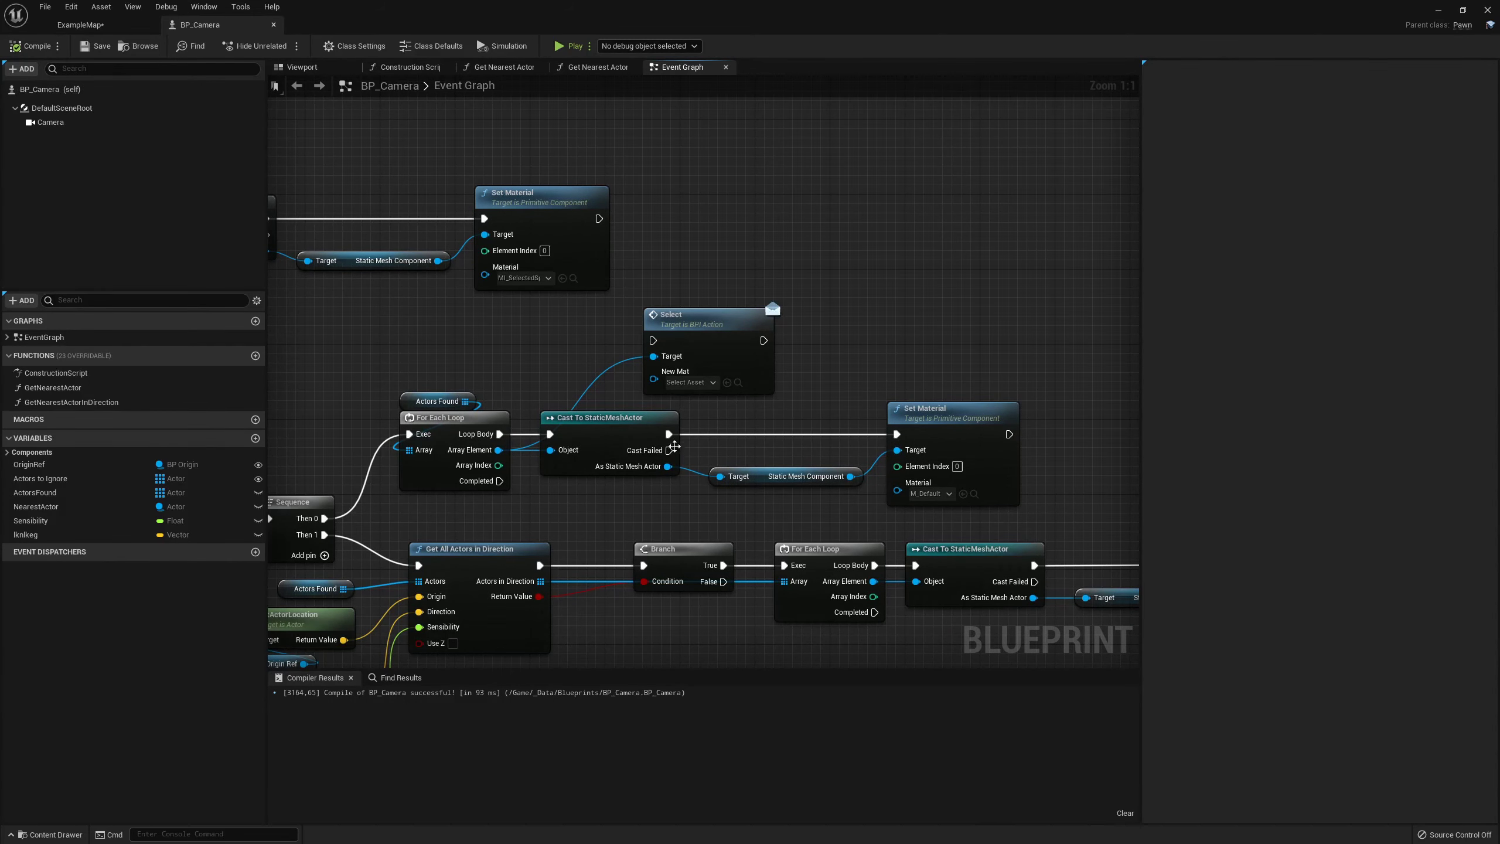
{"action": "right_click_drag", "start_coordinate": [638, 512], "coordinate": [589, 469]}
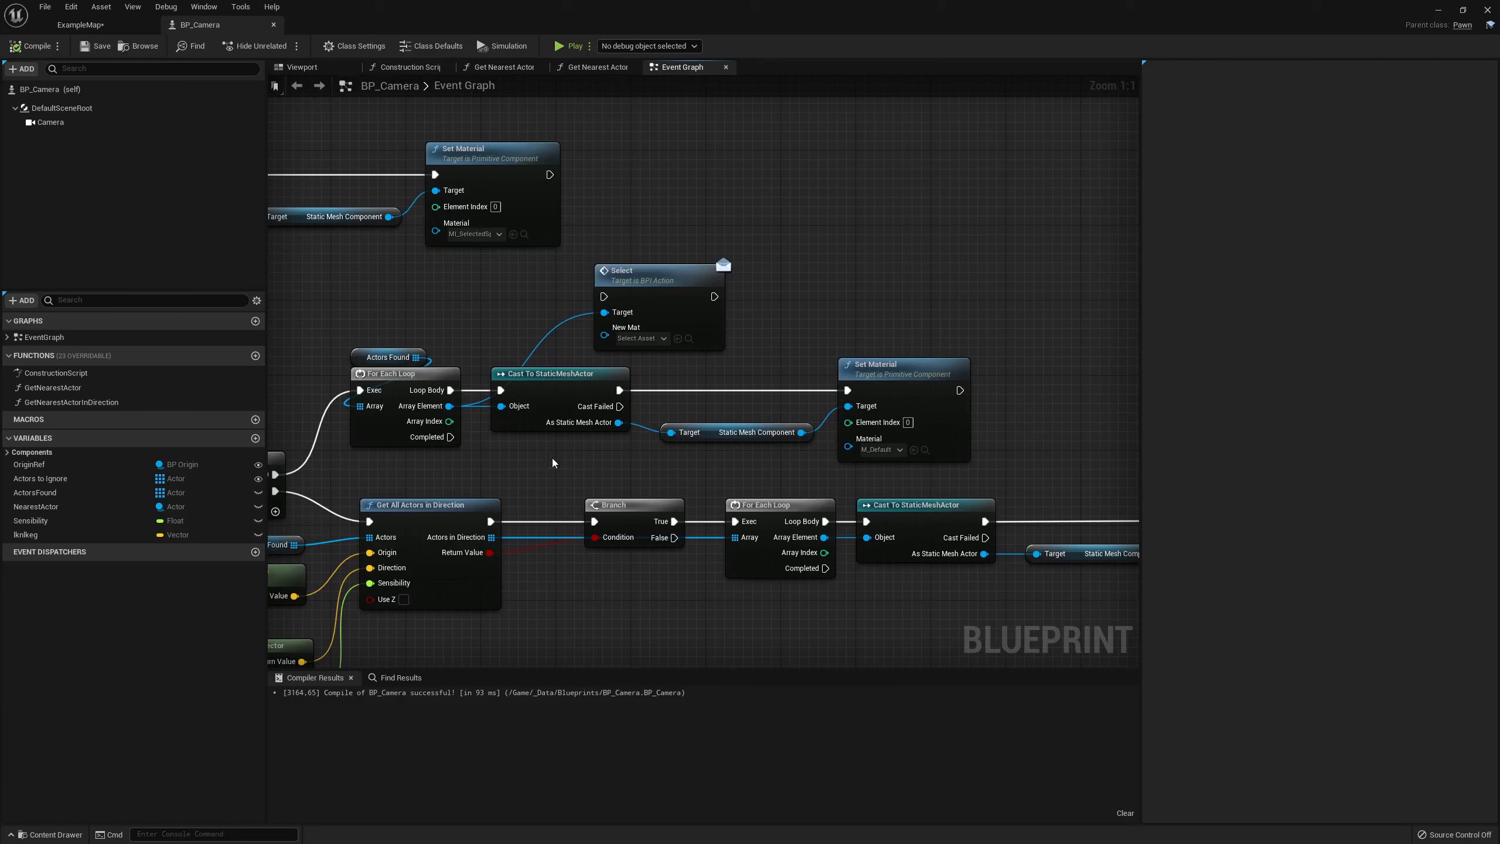
{"action": "left_click_drag", "start_coordinate": [553, 462], "coordinate": [897, 414]}
{"action": "key", "text": "Delete"}
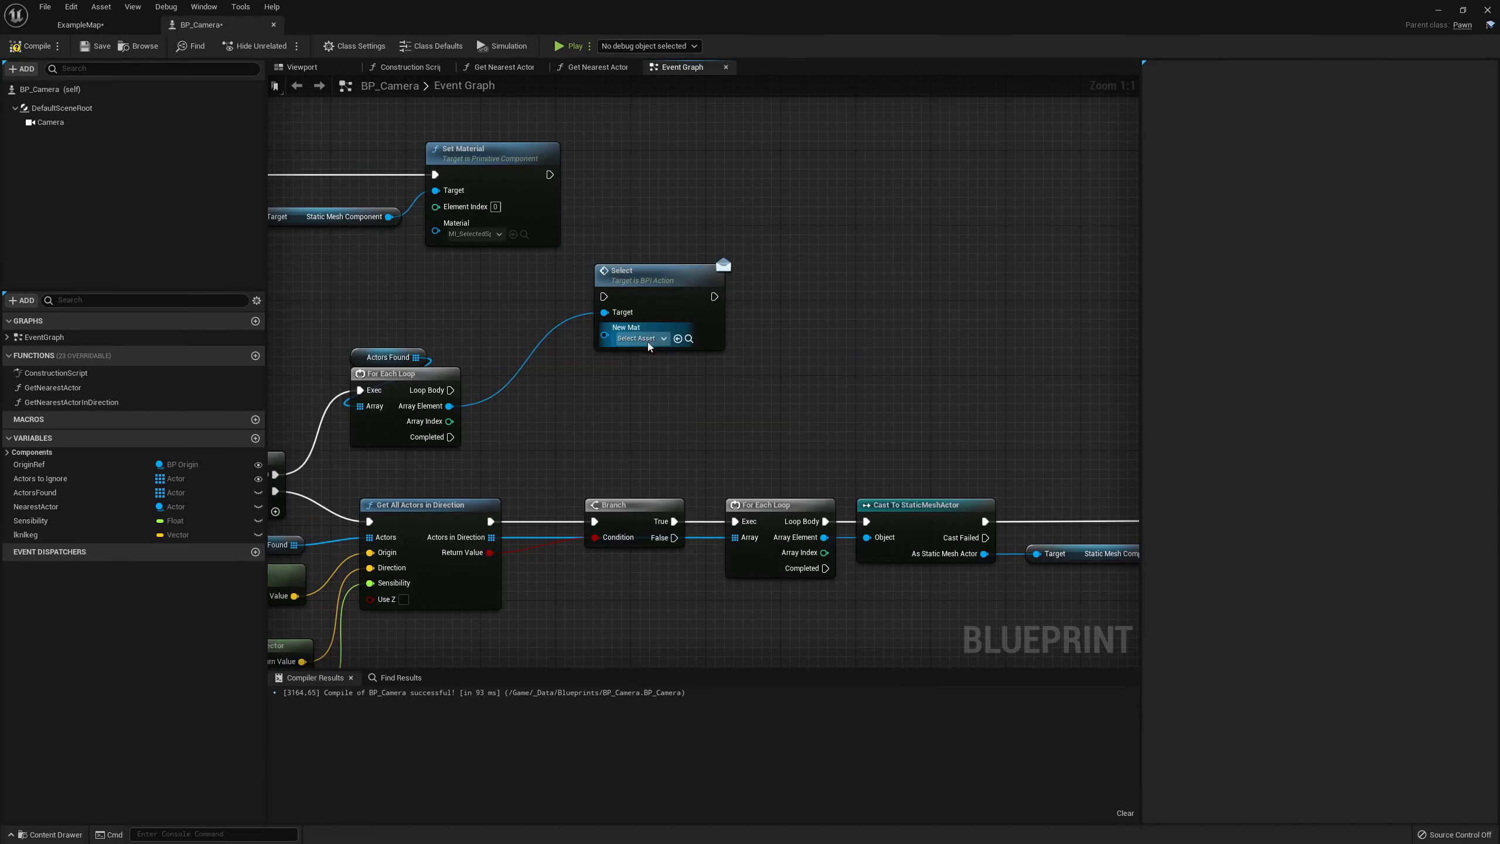
{"action": "left_click_drag", "start_coordinate": [650, 273], "coordinate": [555, 367]}
{"action": "right_click_drag", "start_coordinate": [495, 334], "coordinate": [564, 356]}
{"action": "scroll", "coordinate": [564, 354], "scroll_direction": "down", "scroll_amount": 1}
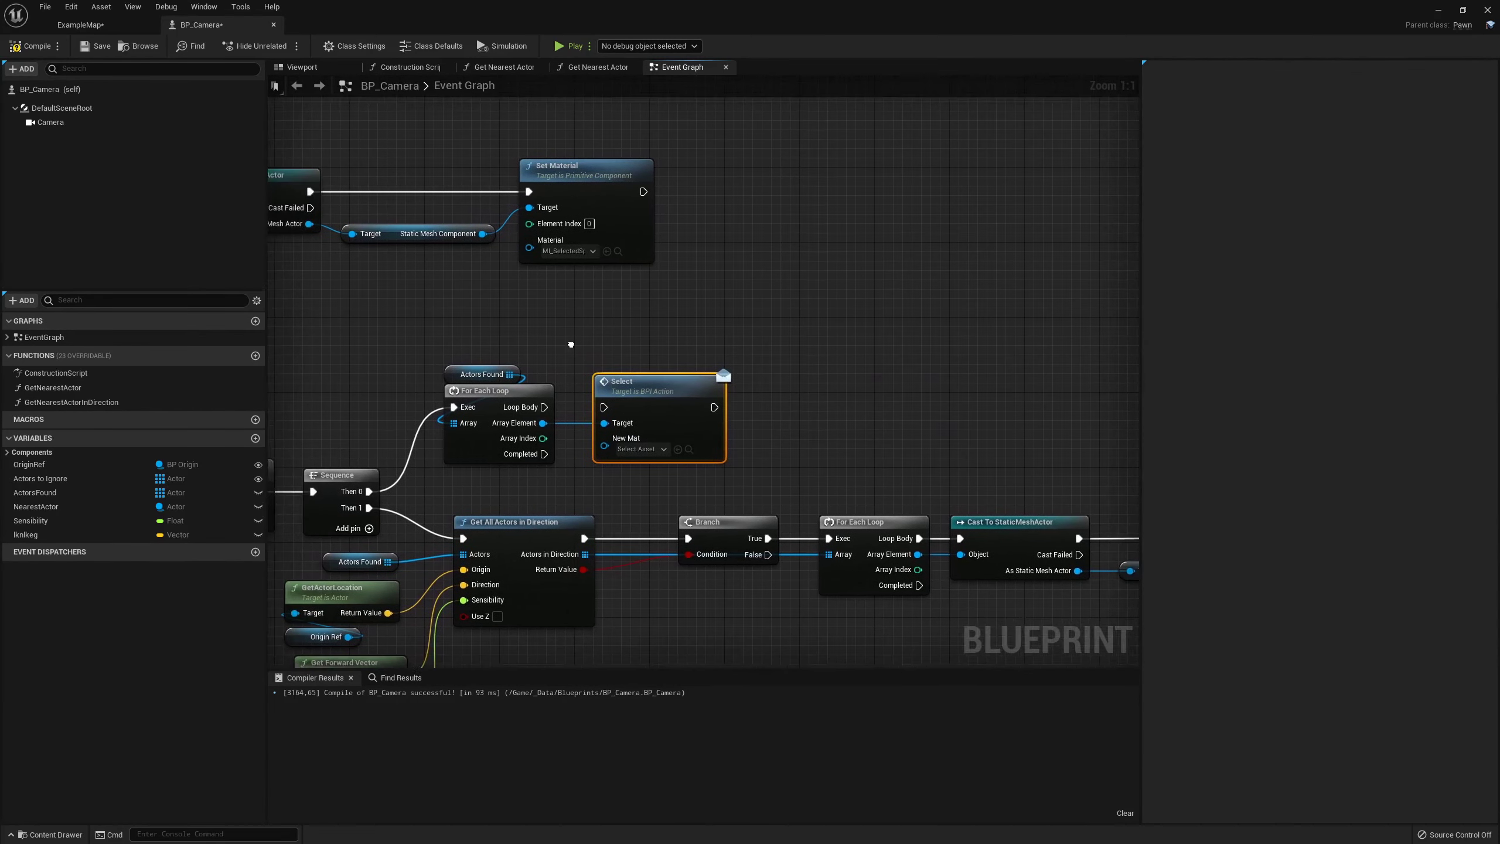
{"action": "scroll", "coordinate": [577, 427], "scroll_direction": "down", "scroll_amount": 1}
Wire Array Element into Select's Target, remove the remaining cast/material nodes, and set New Mat
{"action": "right_click_drag", "start_coordinate": [577, 427], "coordinate": [574, 330]}
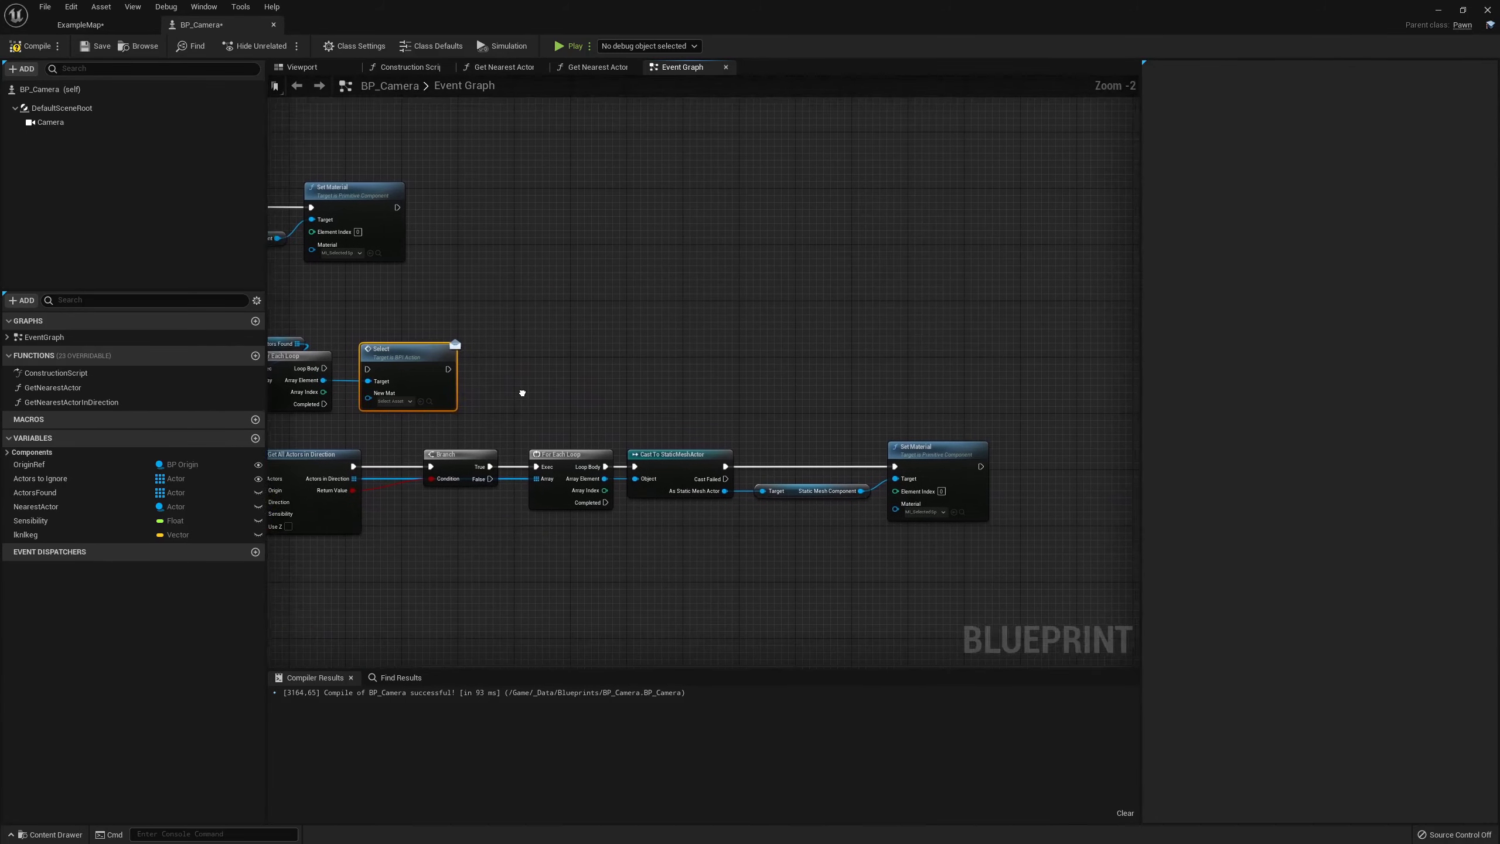
{"action": "left_click_drag", "start_coordinate": [575, 330], "coordinate": [841, 330]}
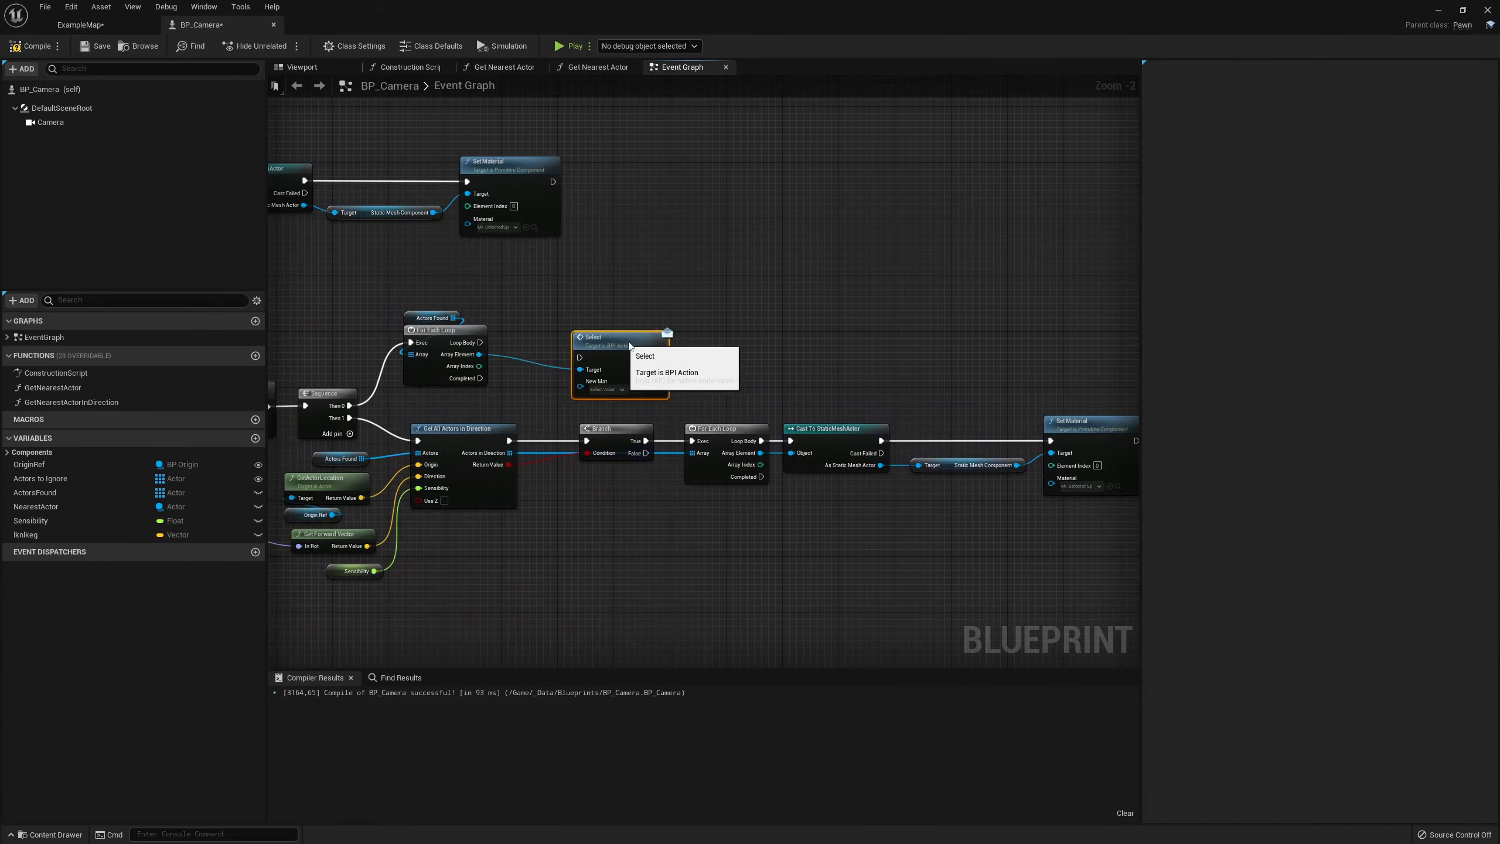
{"action": "scroll", "coordinate": [774, 433], "scroll_direction": "up", "scroll_amount": 2}
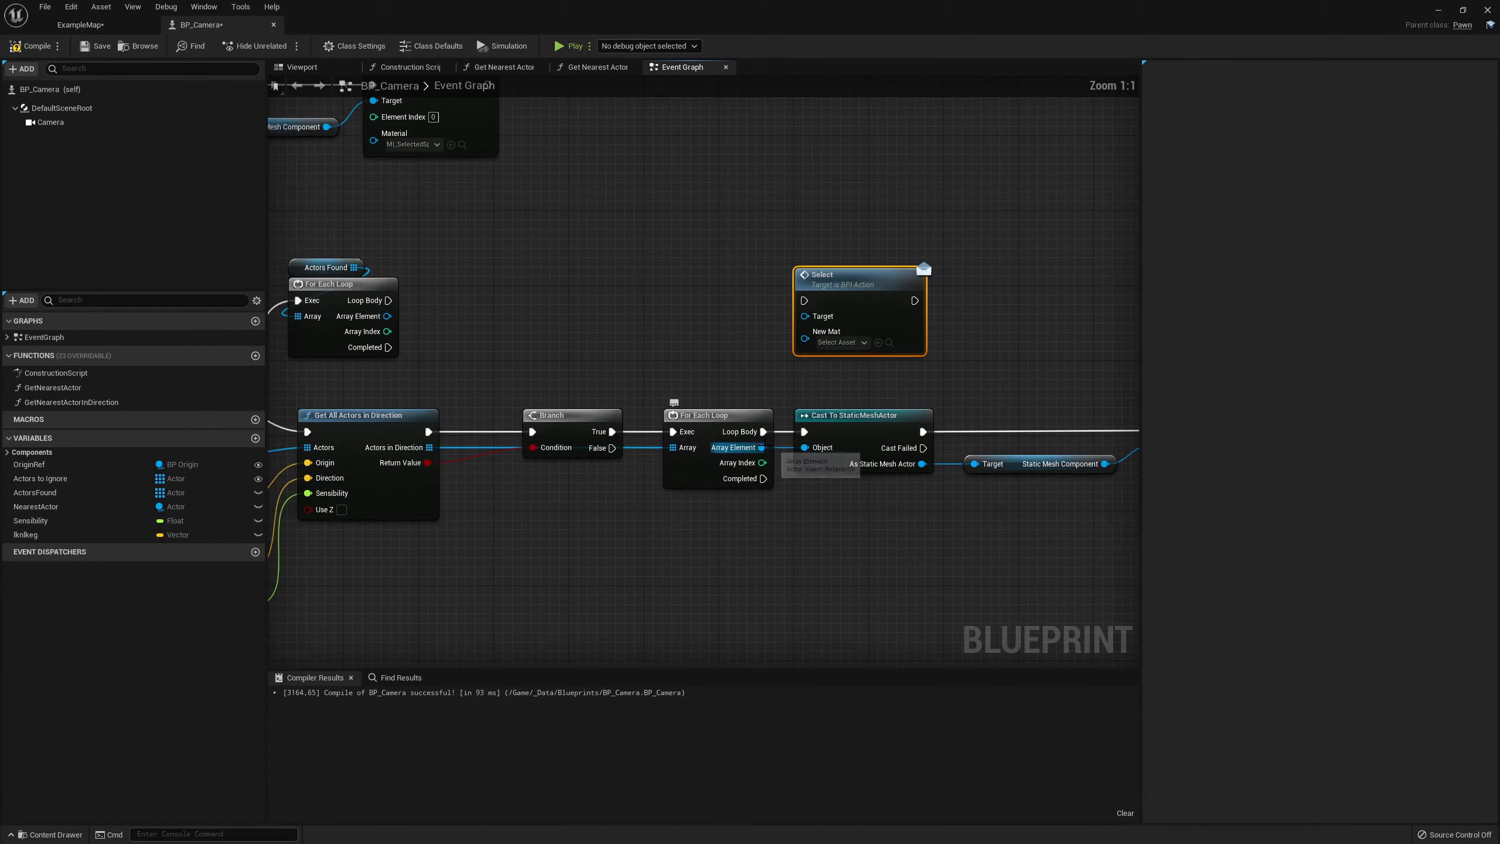
{"action": "left_click_drag", "start_coordinate": [762, 447], "coordinate": [805, 316]}
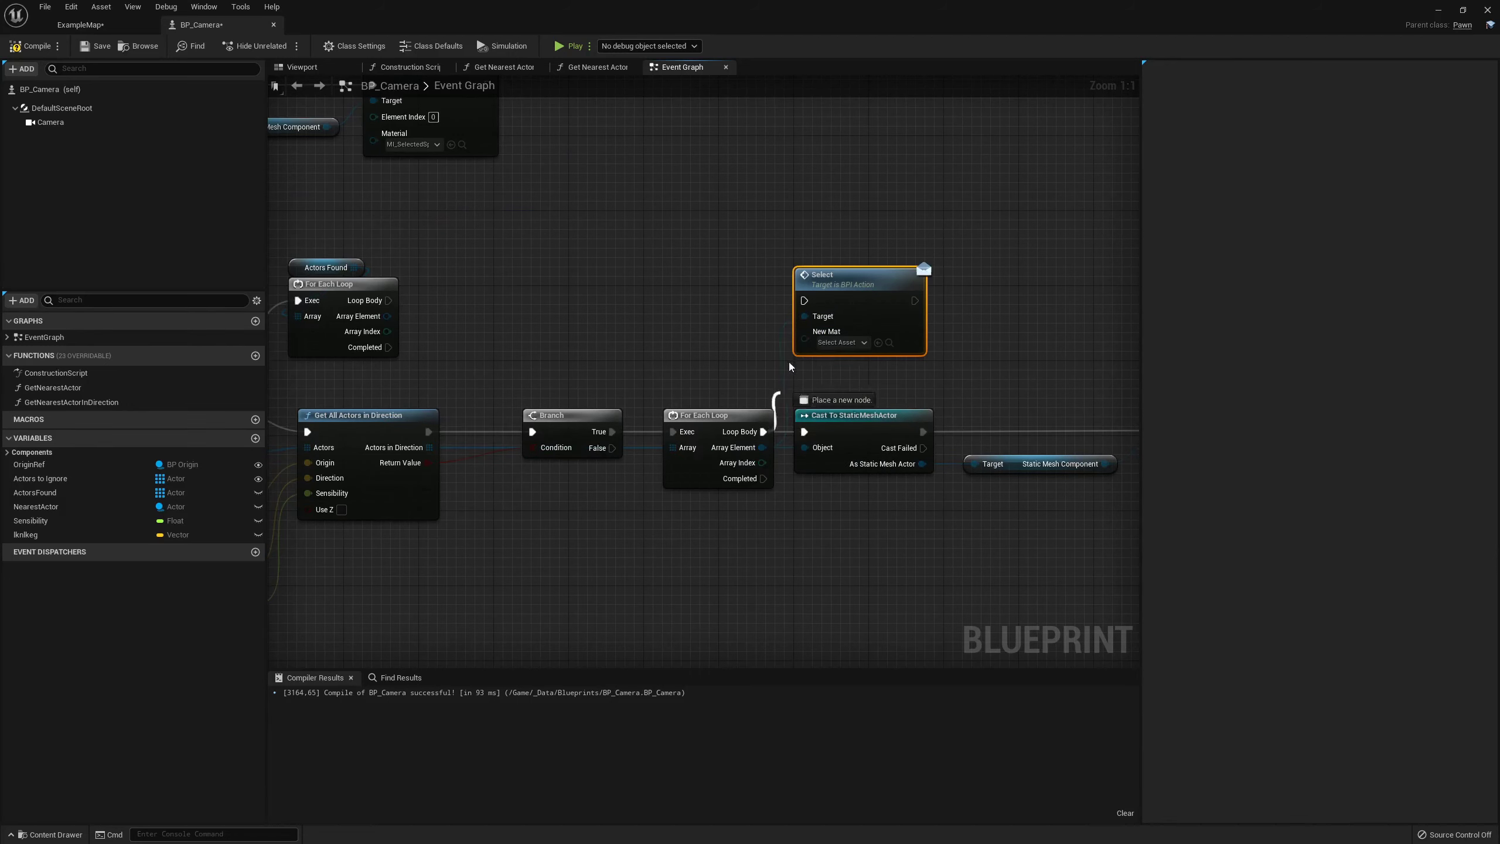
{"action": "right_click_drag", "start_coordinate": [892, 389], "coordinate": [661, 398]}
{"action": "left_click_drag", "start_coordinate": [662, 397], "coordinate": [1004, 542]}
{"action": "key", "text": "Delete"}
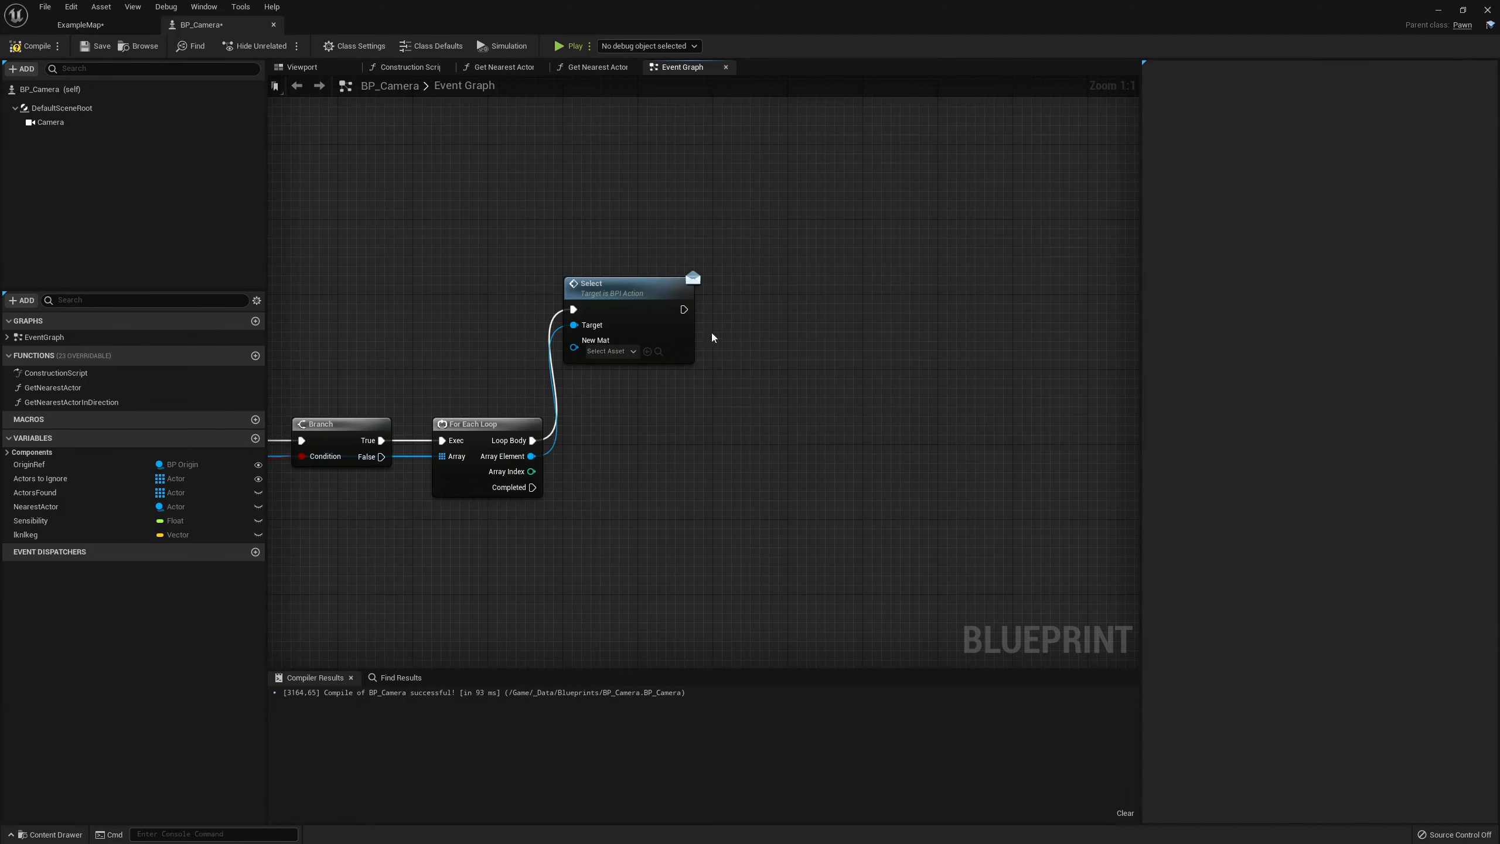
{"action": "left_click_drag", "start_coordinate": [614, 286], "coordinate": [632, 418]}
{"action": "right_click_drag", "start_coordinate": [589, 340], "coordinate": [779, 410]}
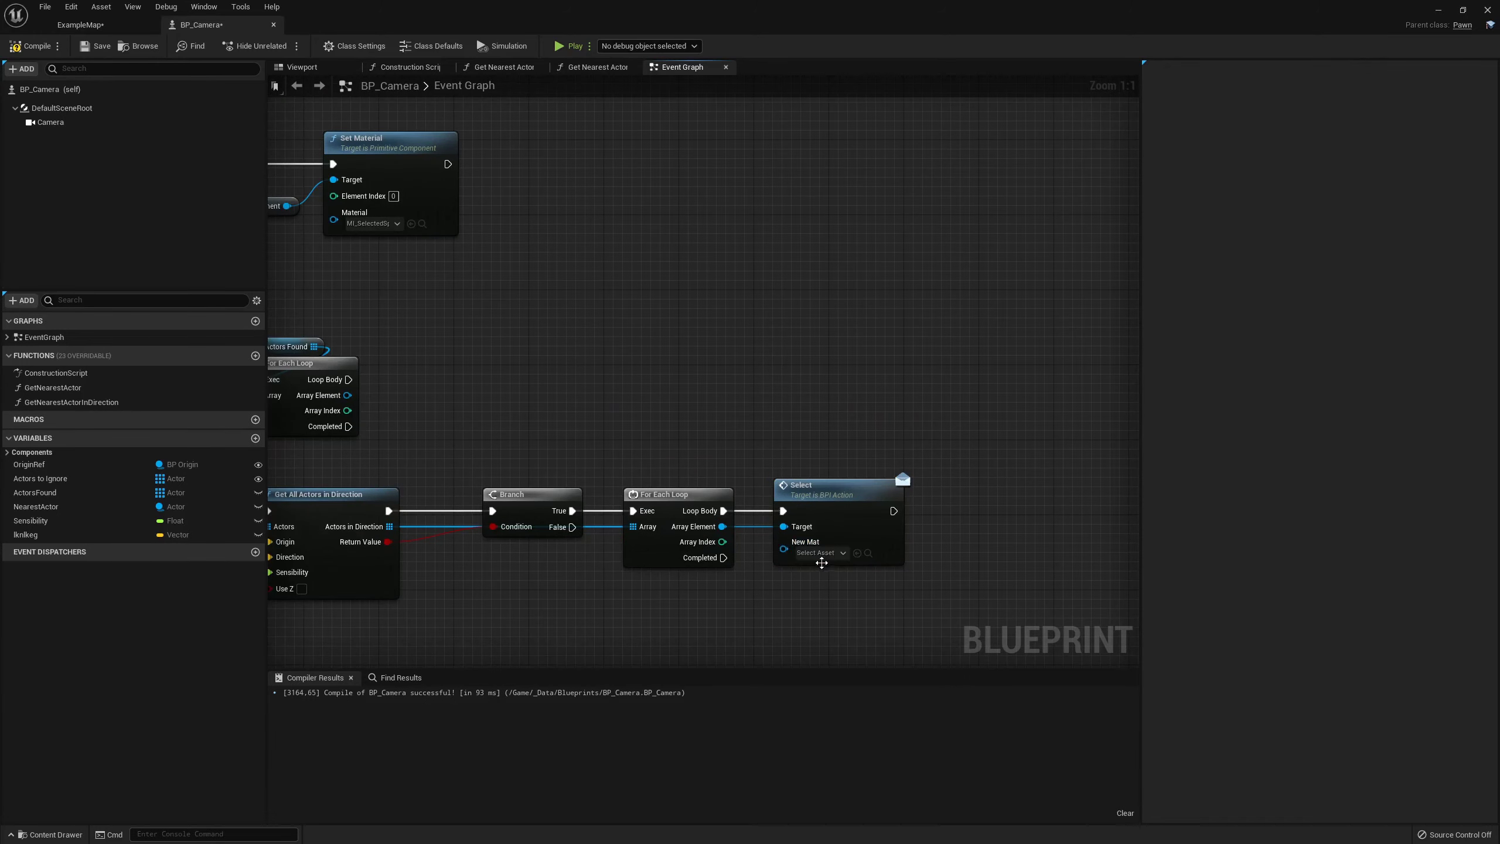
{"action": "left_click", "coordinate": [861, 552]}
Add an Unselect message from the Actors Found loop's Array Element, driven by Loop Body
{"action": "right_click_drag", "start_coordinate": [456, 349], "coordinate": [682, 350]}
{"action": "right_click_drag", "start_coordinate": [610, 401], "coordinate": [641, 435]}
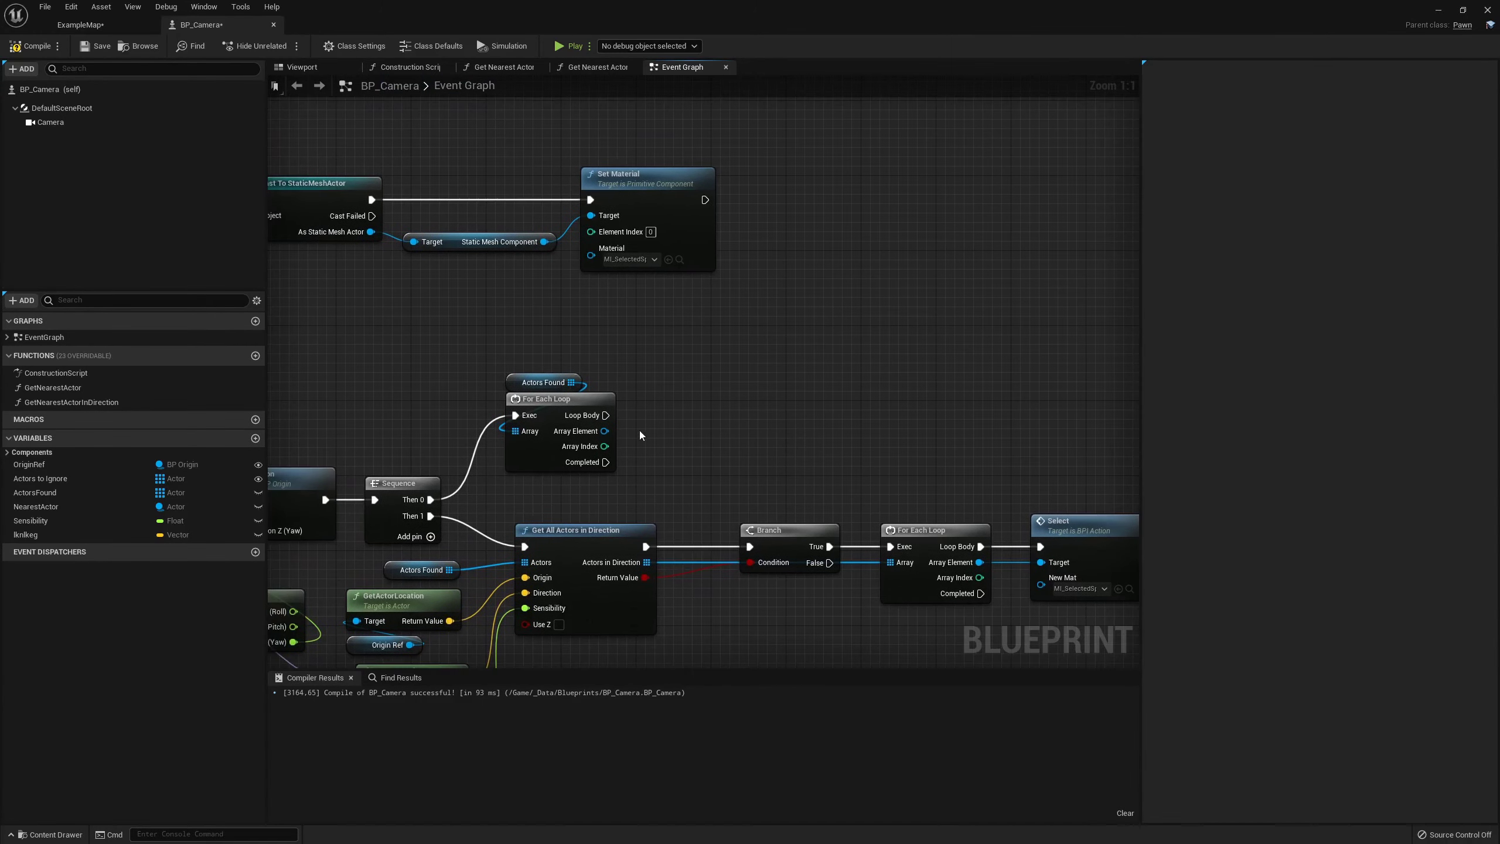
{"action": "left_click_drag", "start_coordinate": [605, 431], "coordinate": [681, 425]}
{"action": "type", "text": "uns"}
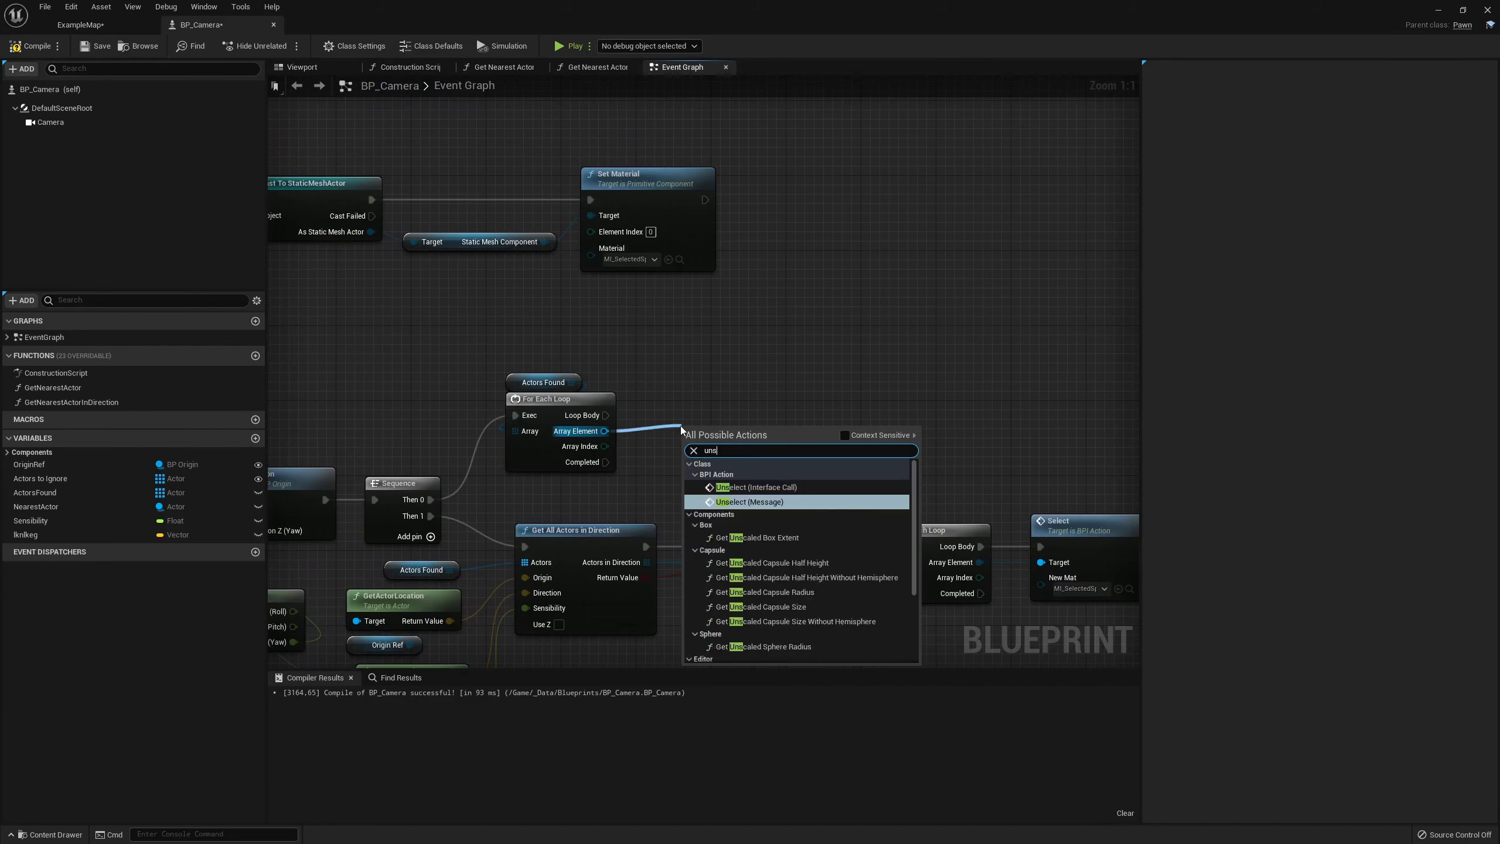
{"action": "type", "text": "ele"}
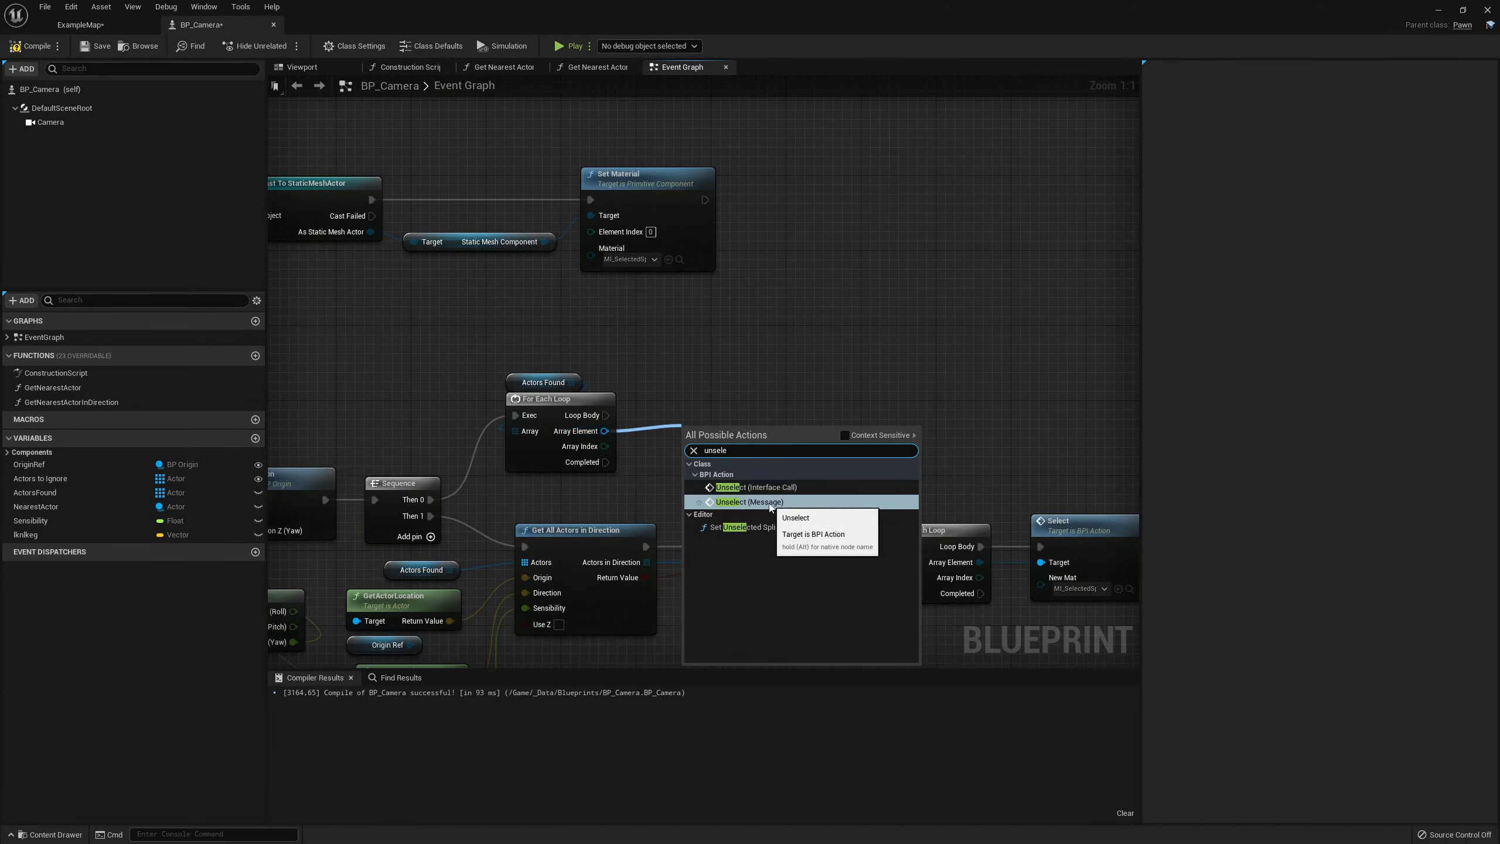
{"action": "left_click", "coordinate": [856, 437]}
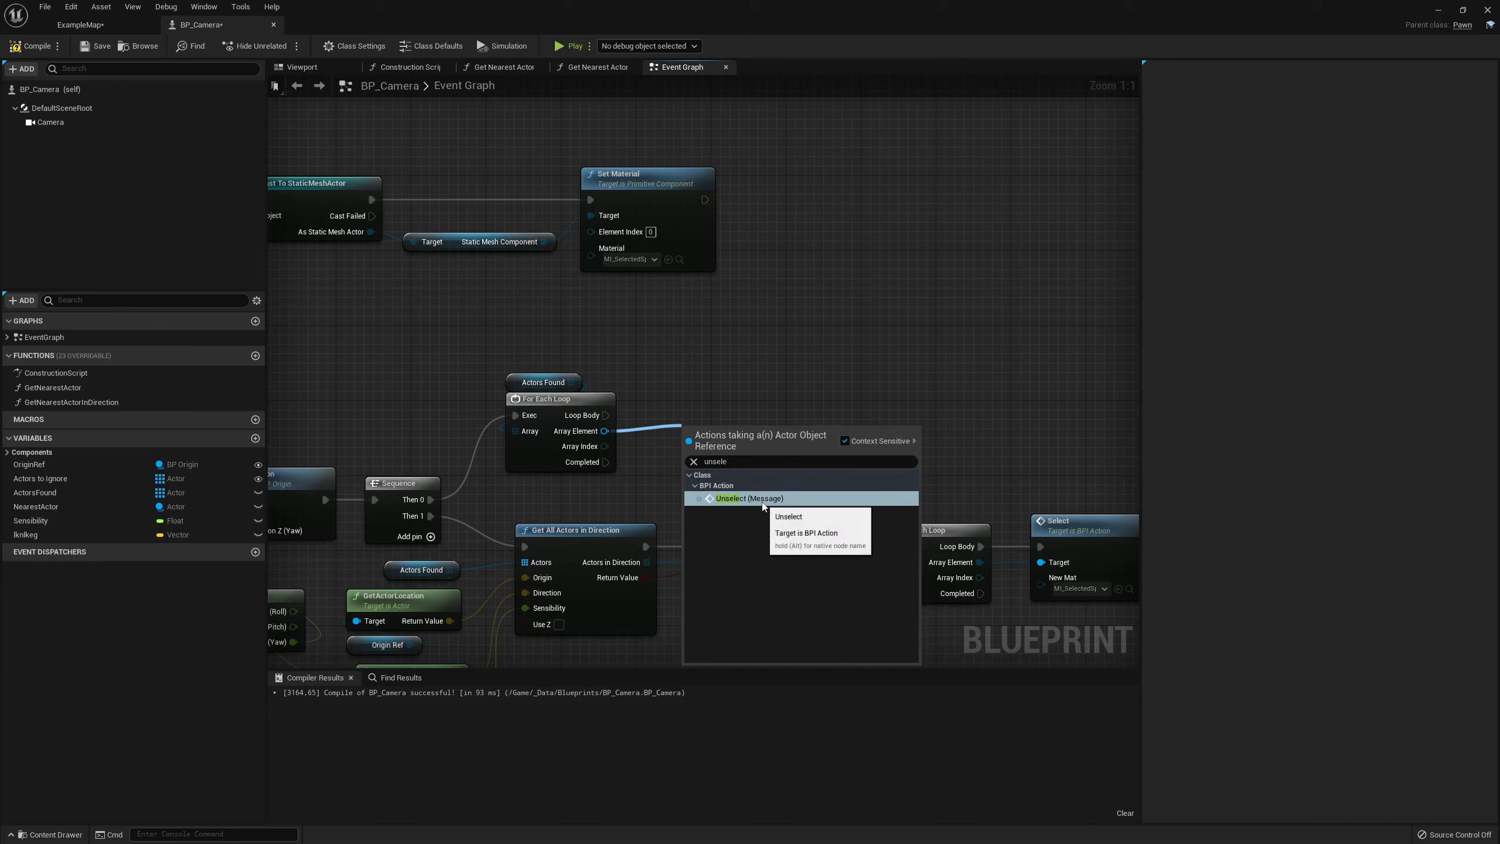
{"action": "left_click", "coordinate": [768, 498]}
{"action": "mouse_move", "coordinate": [720, 448]}
{"action": "left_mouse_down"}
{"action": "mouse_move", "coordinate": [672, 404]}
{"action": "mouse_move", "coordinate": [647, 416]}
{"action": "left_mouse_up"}
{"action": "left_click", "coordinate": [830, 452]}
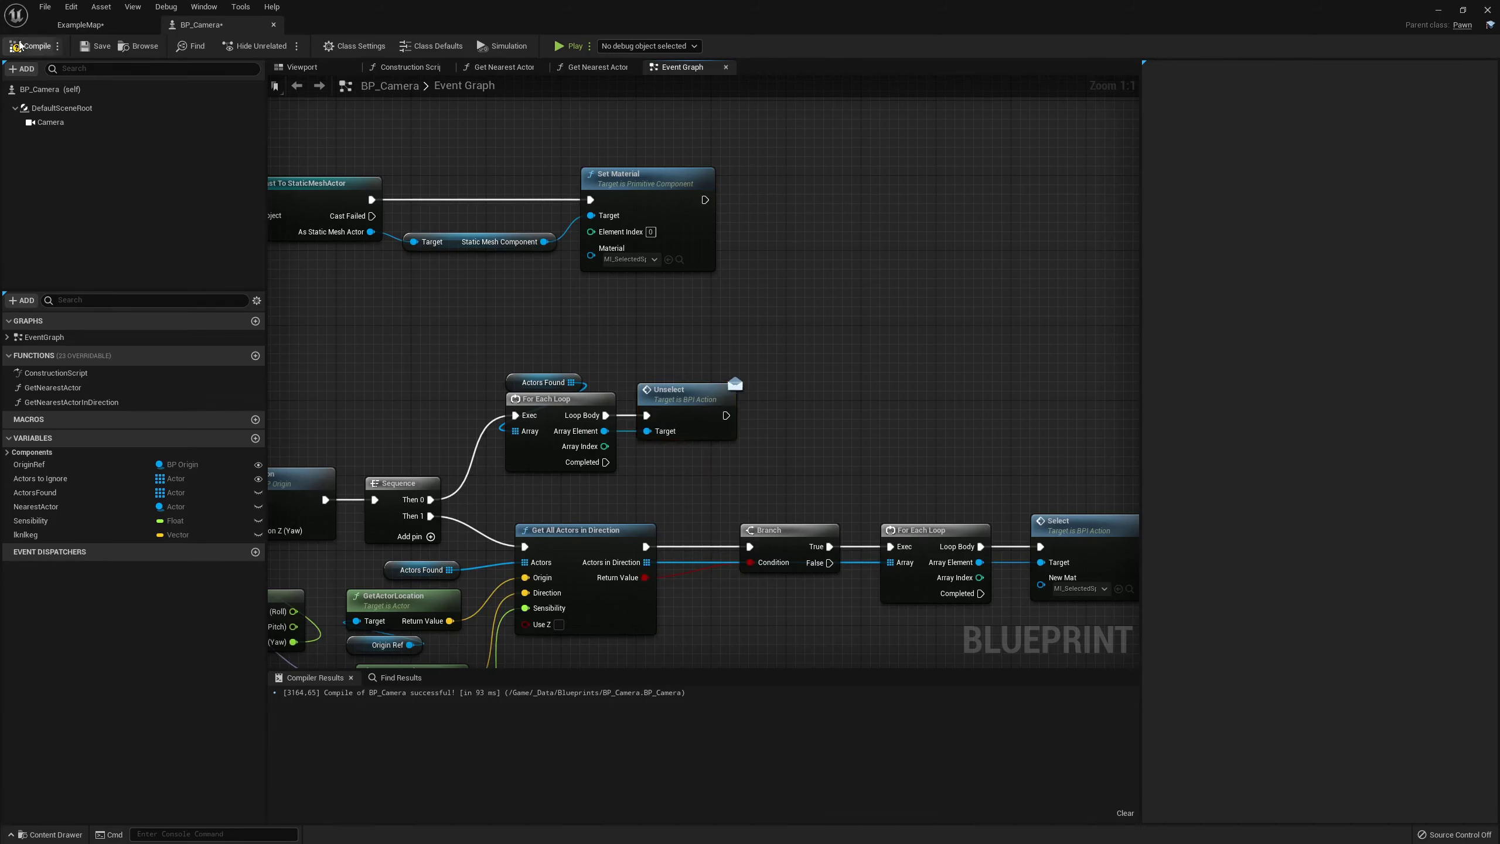
Compile BP_Camera, check the graph, and switch to the ExampleMap level
{"action": "left_click", "coordinate": [21, 45]}
{"action": "right_click_drag", "start_coordinate": [746, 503], "coordinate": [536, 384]}
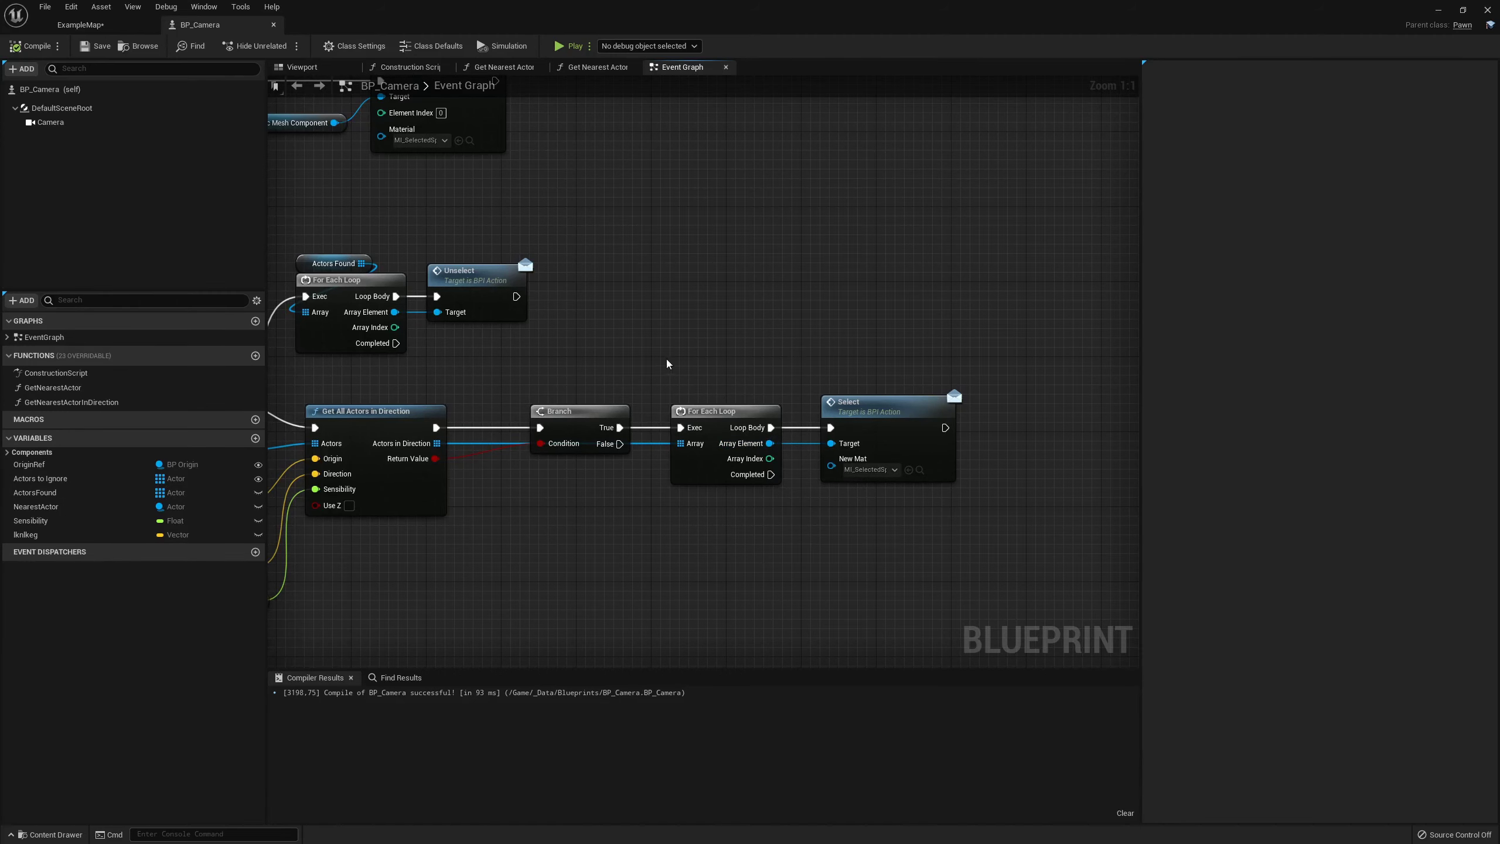
{"action": "key", "text": "Home"}
{"action": "left_click_drag", "start_coordinate": [930, 400], "coordinate": [998, 482]}
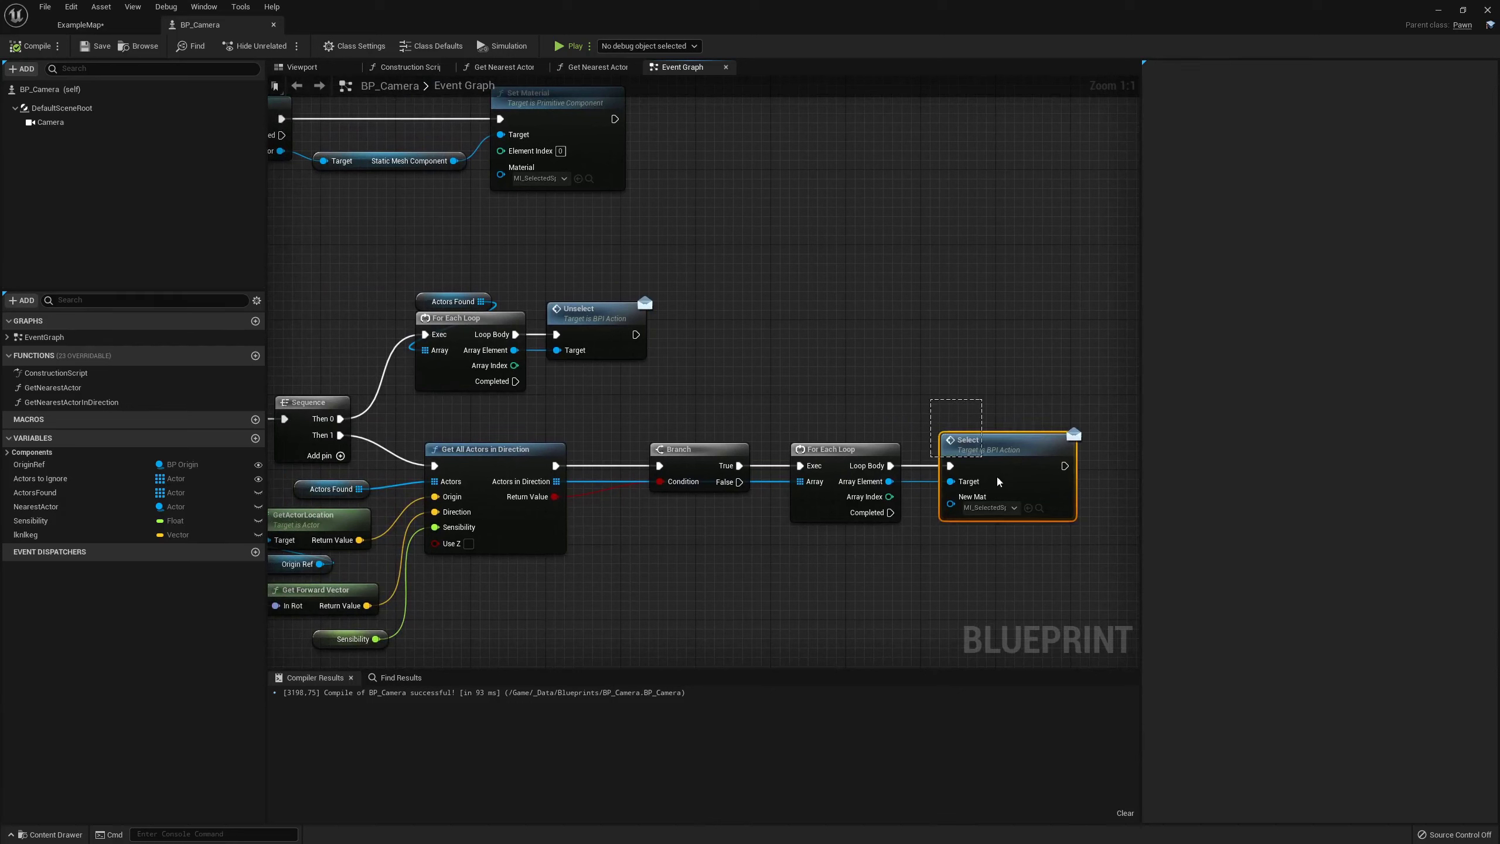
{"action": "left_click", "coordinate": [1108, 567]}
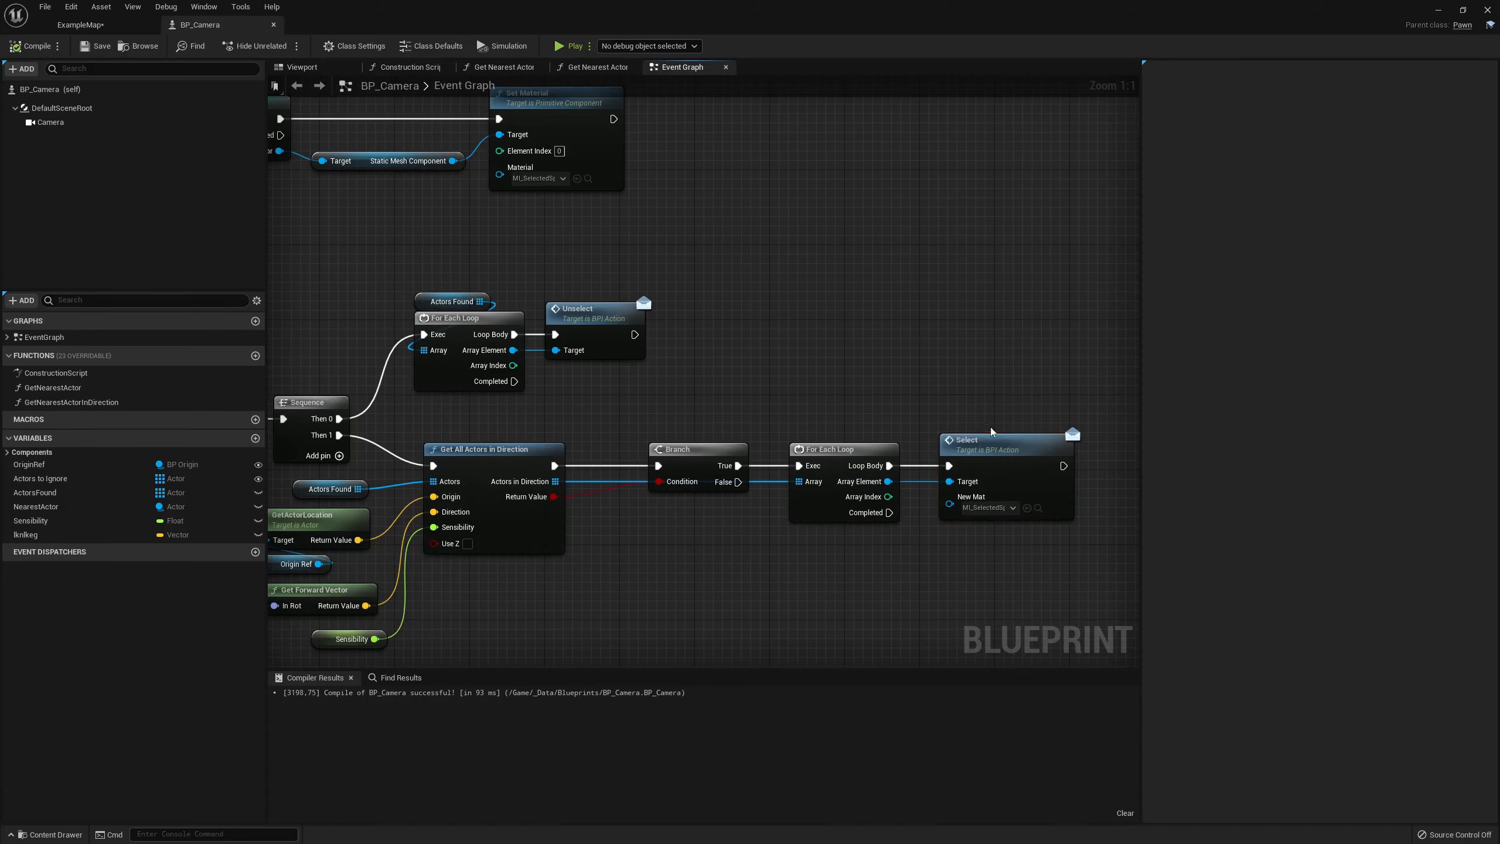
{"action": "scroll", "coordinate": [650, 307], "scroll_direction": "down", "scroll_amount": 1}
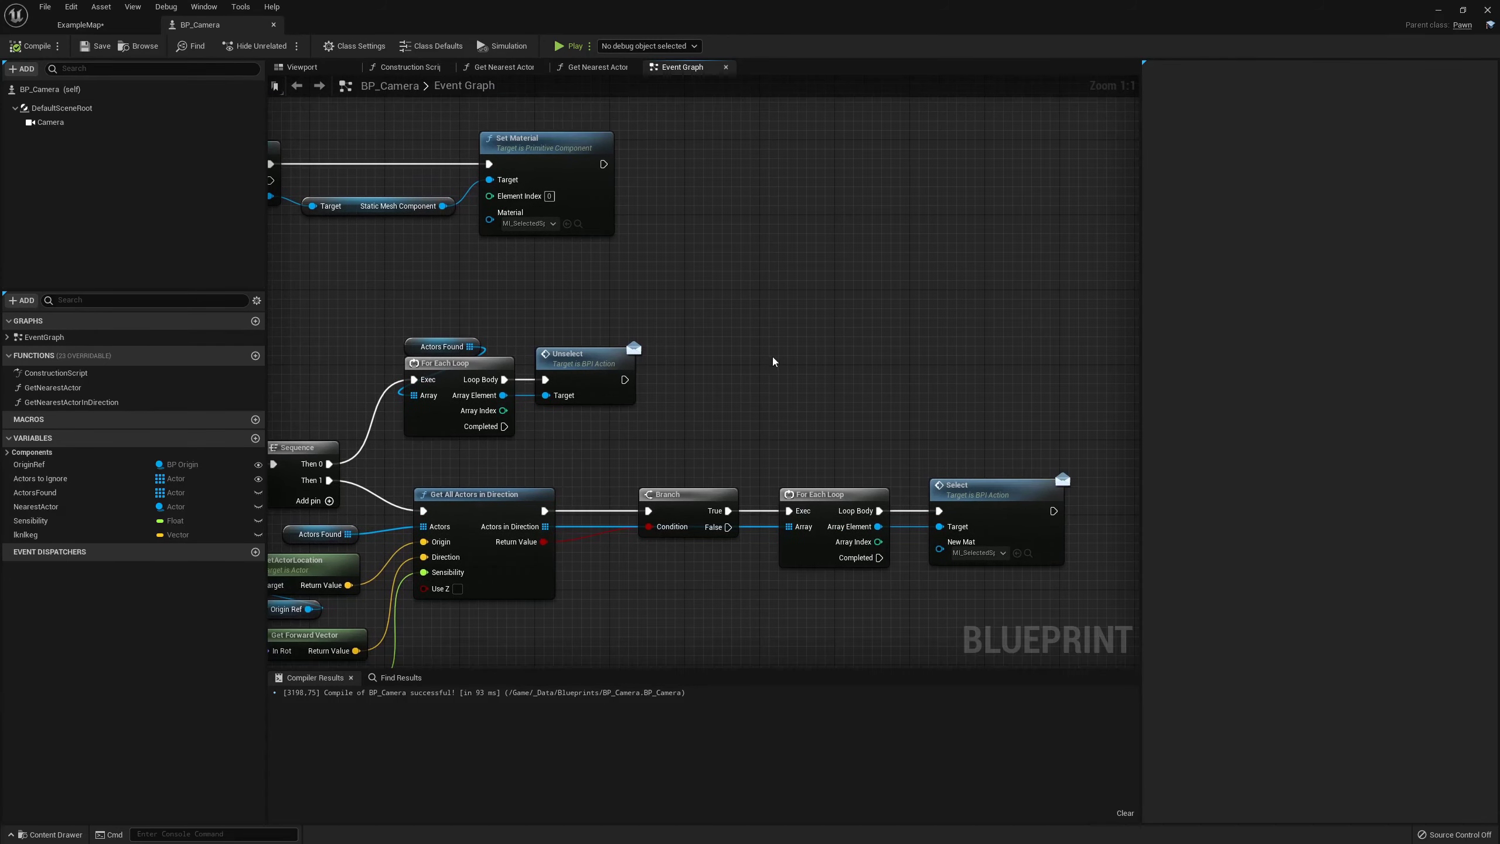
{"action": "left_click", "coordinate": [80, 24]}
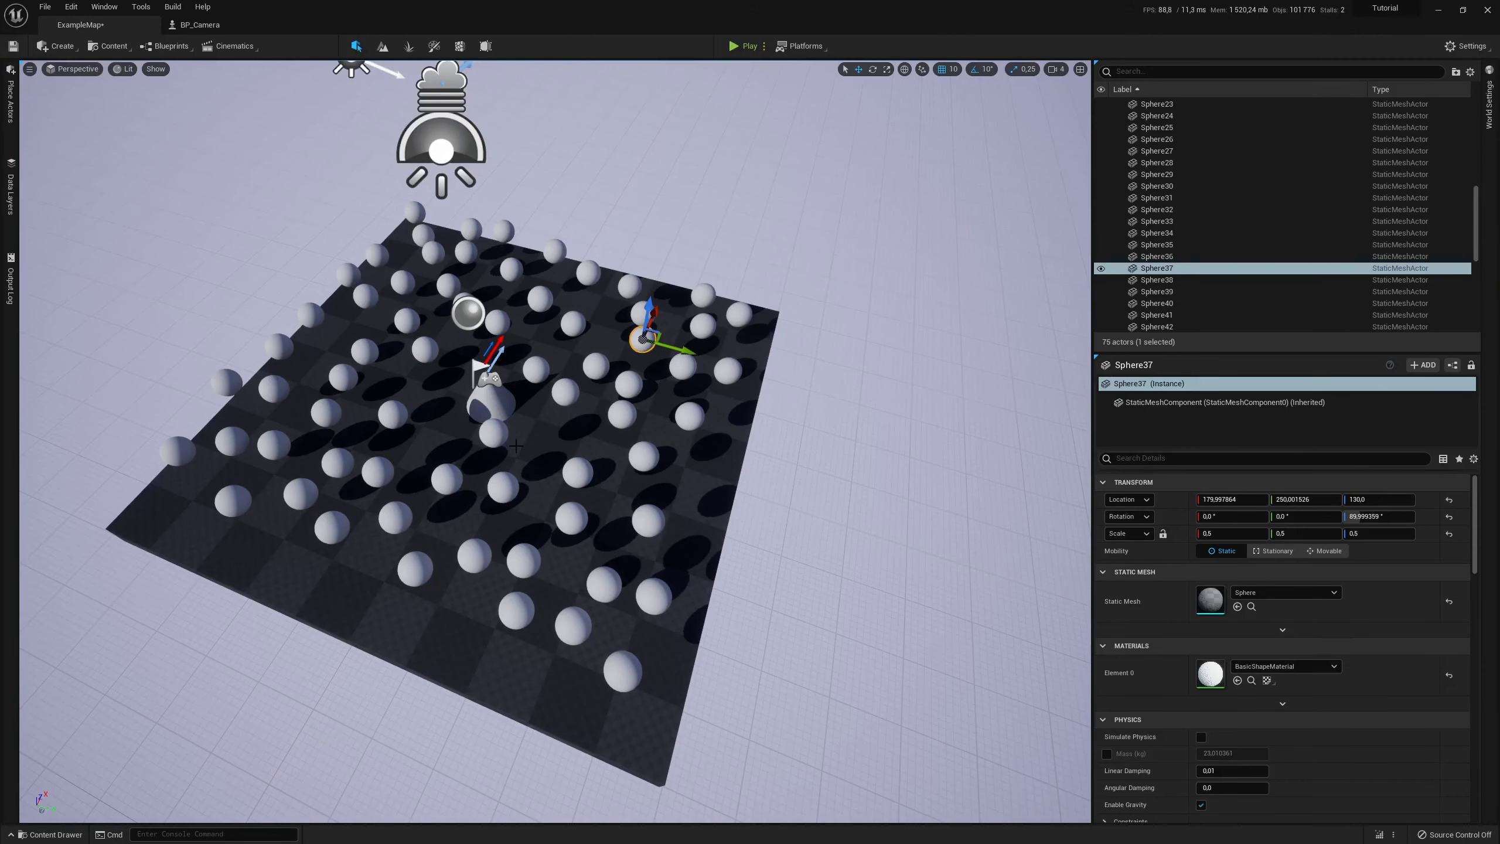
Select Sphere22, run and stop a play test, then reopen the Content Drawer at Blueprints
{"action": "left_click", "coordinate": [51, 834]}
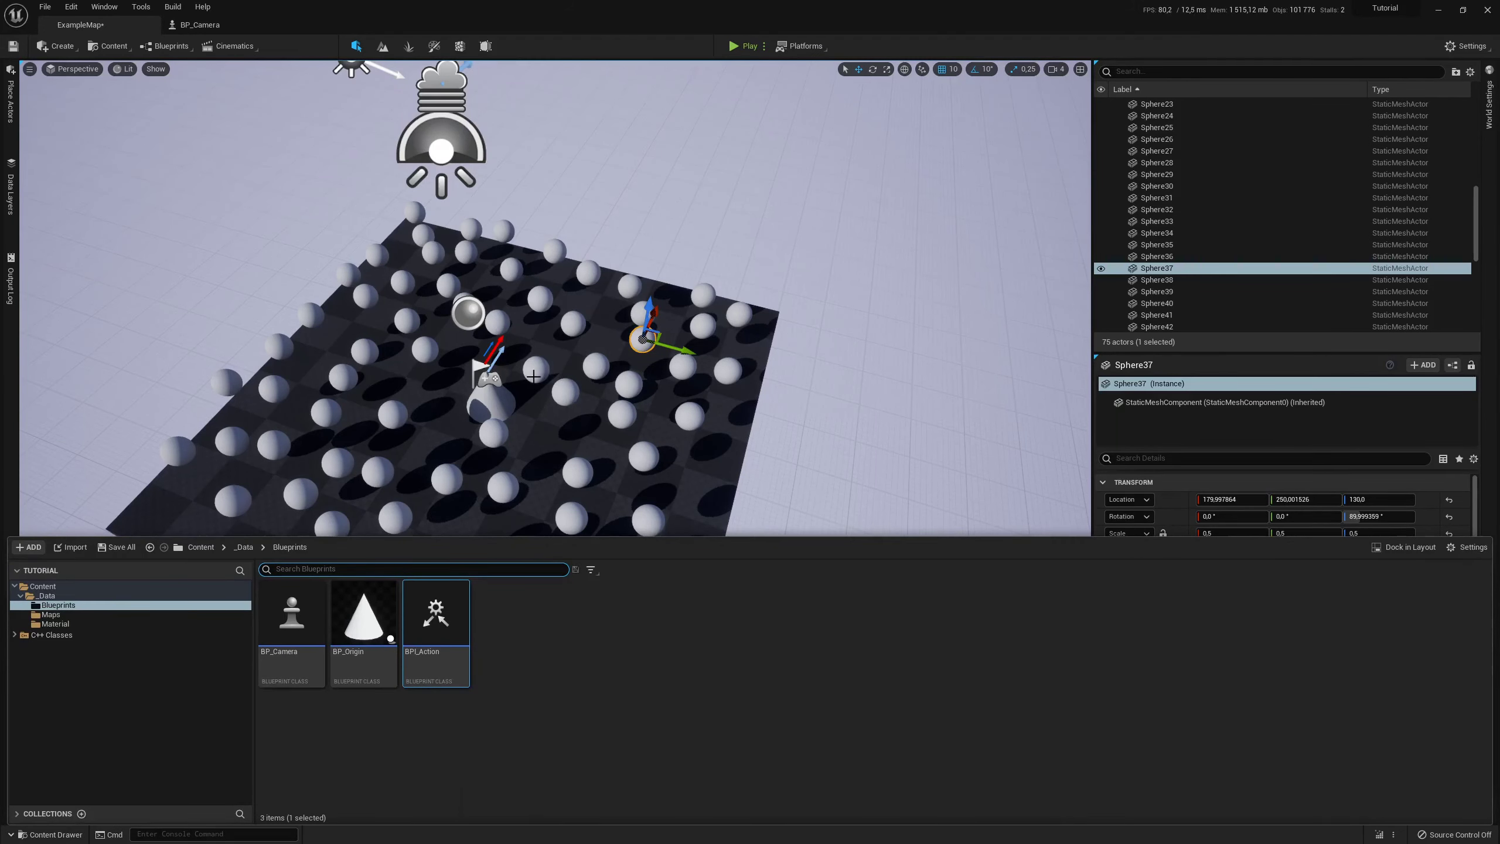
{"action": "key", "text": "ctrl+space"}
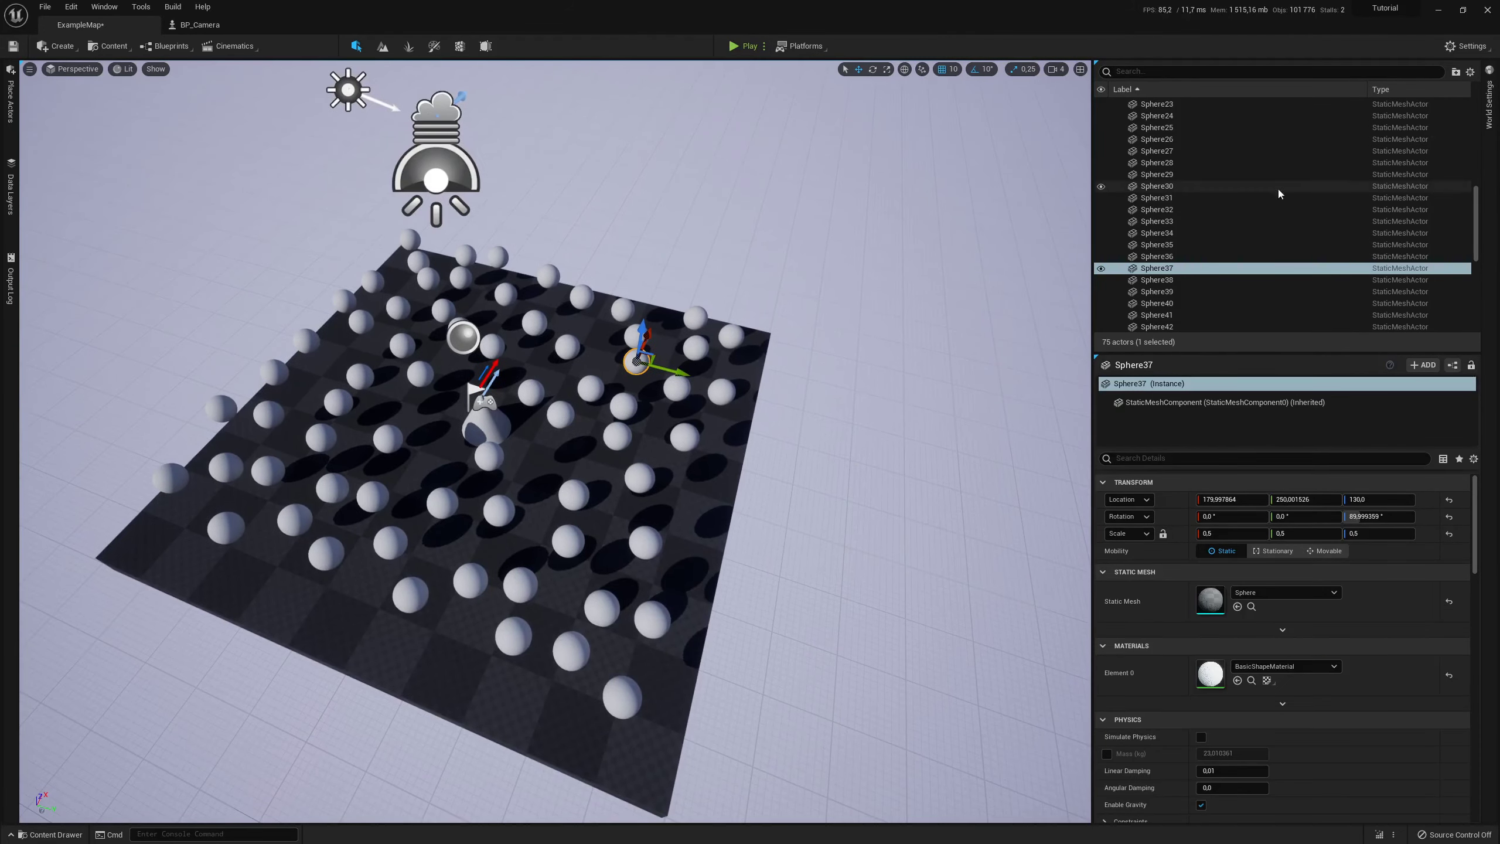
{"action": "scroll", "coordinate": [1171, 186], "scroll_direction": "up", "scroll_amount": 3}
{"action": "left_click", "coordinate": [1170, 186]}
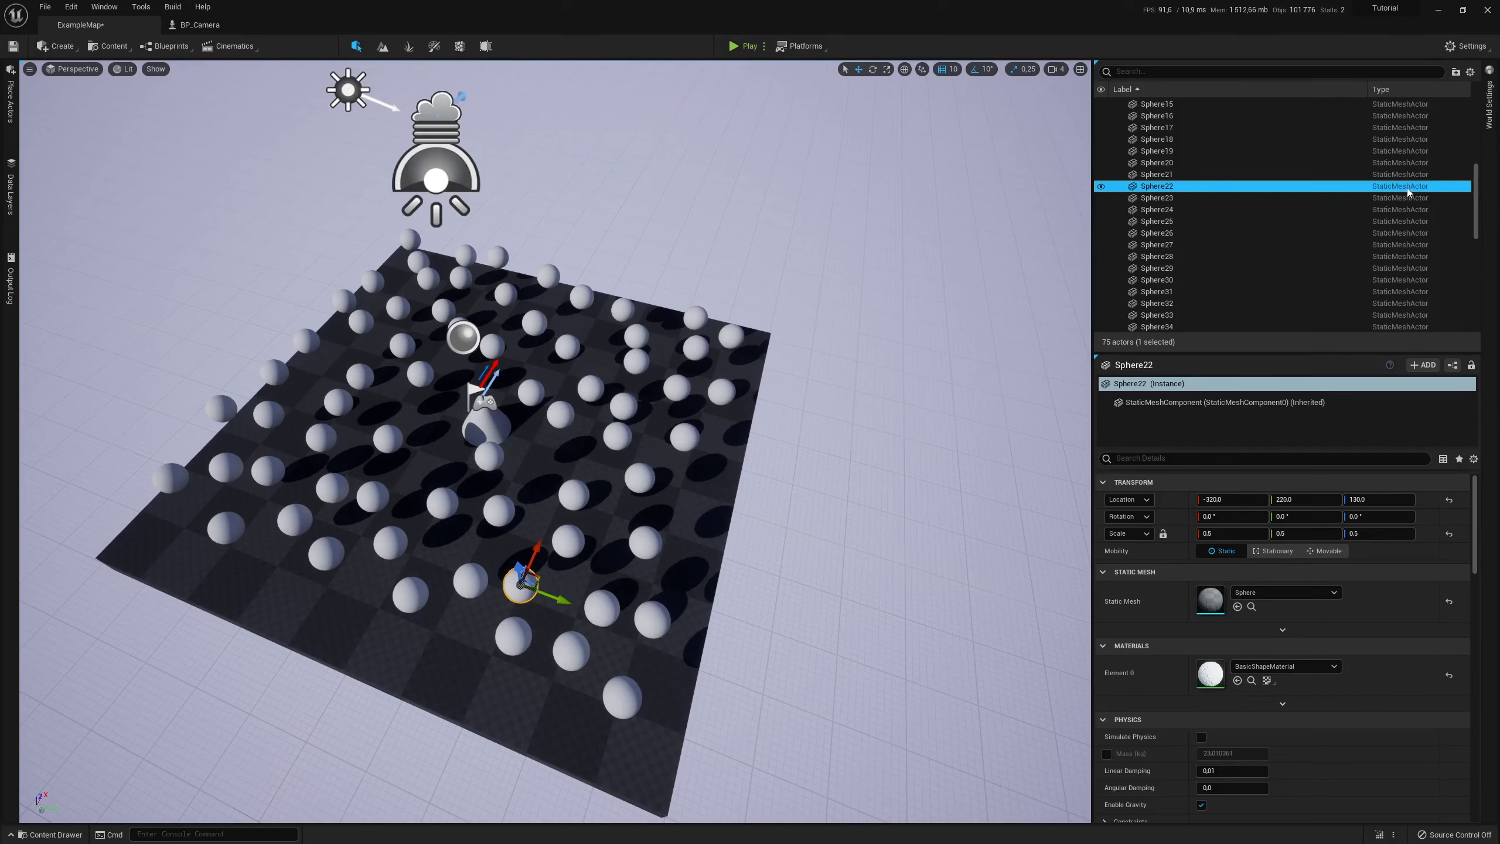
{"action": "left_click", "coordinate": [746, 46]}
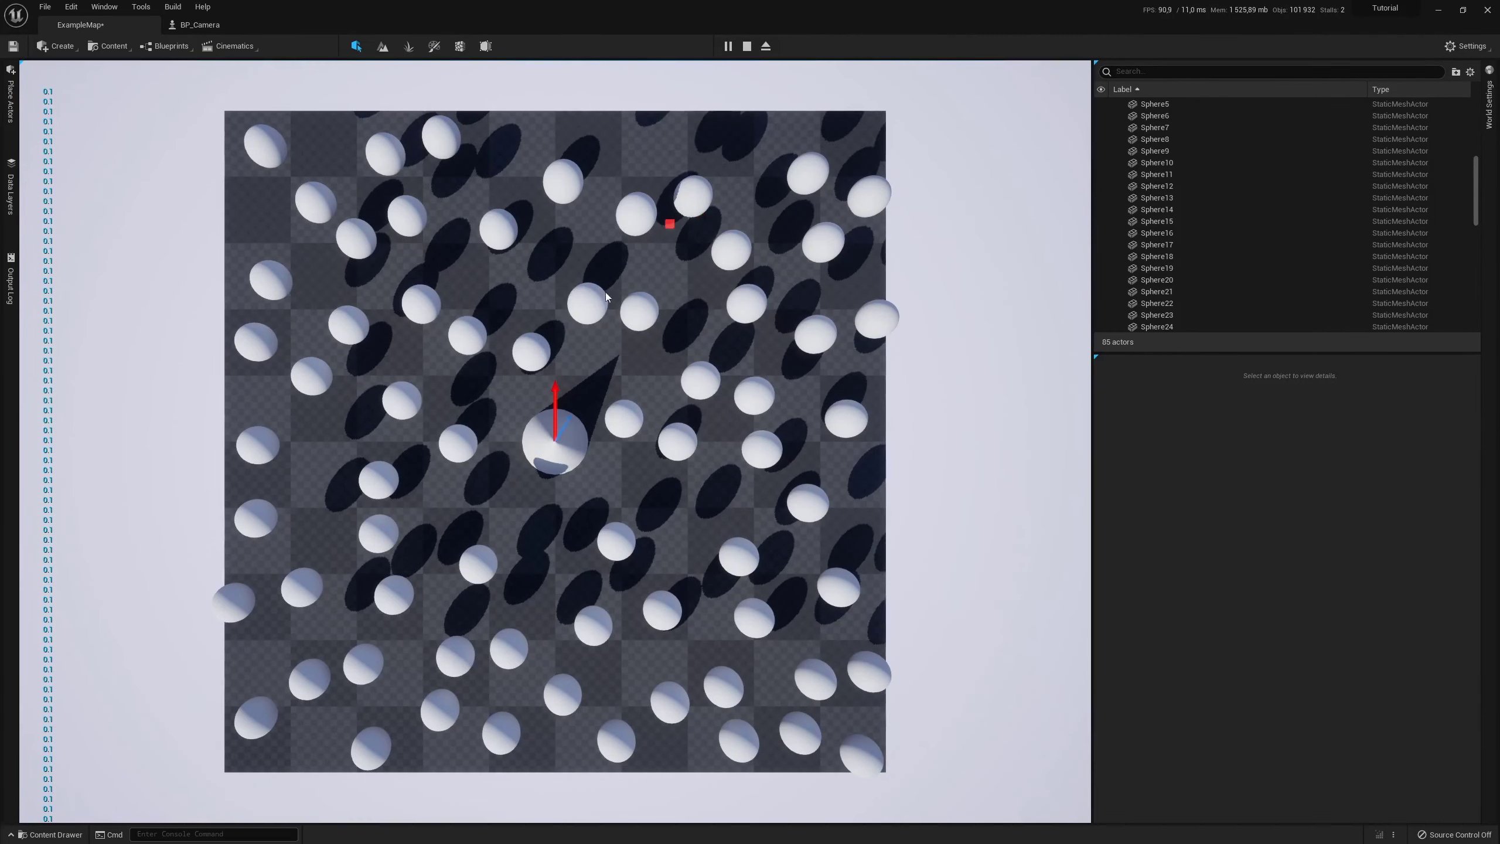
{"action": "left_click", "coordinate": [747, 46]}
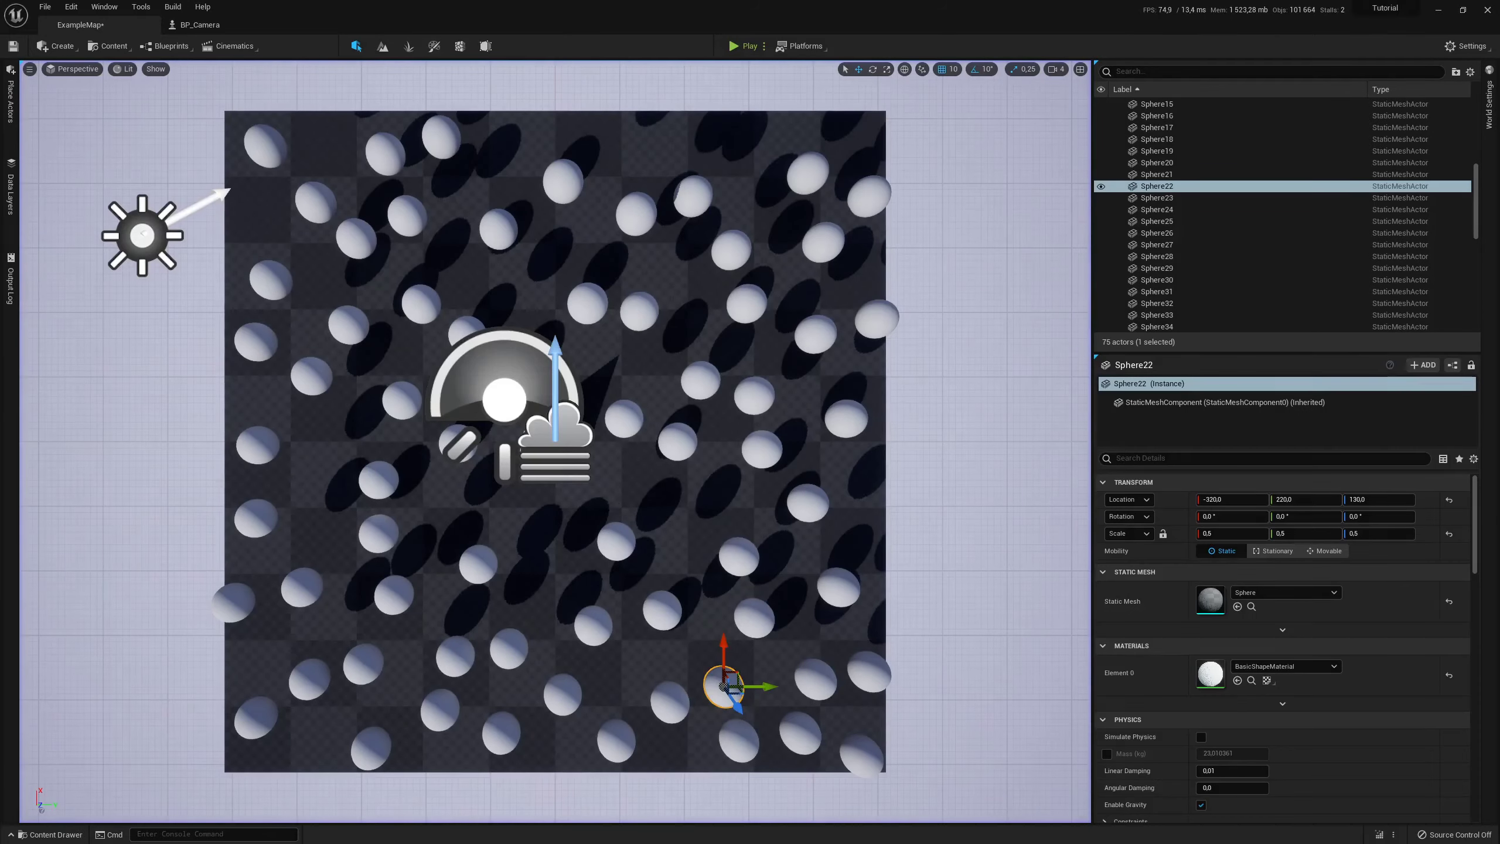
{"action": "left_click", "coordinate": [51, 835]}
Create an Actor Blueprint class named BP_Sphere and open it for editing
{"action": "right_click", "coordinate": [566, 632]}
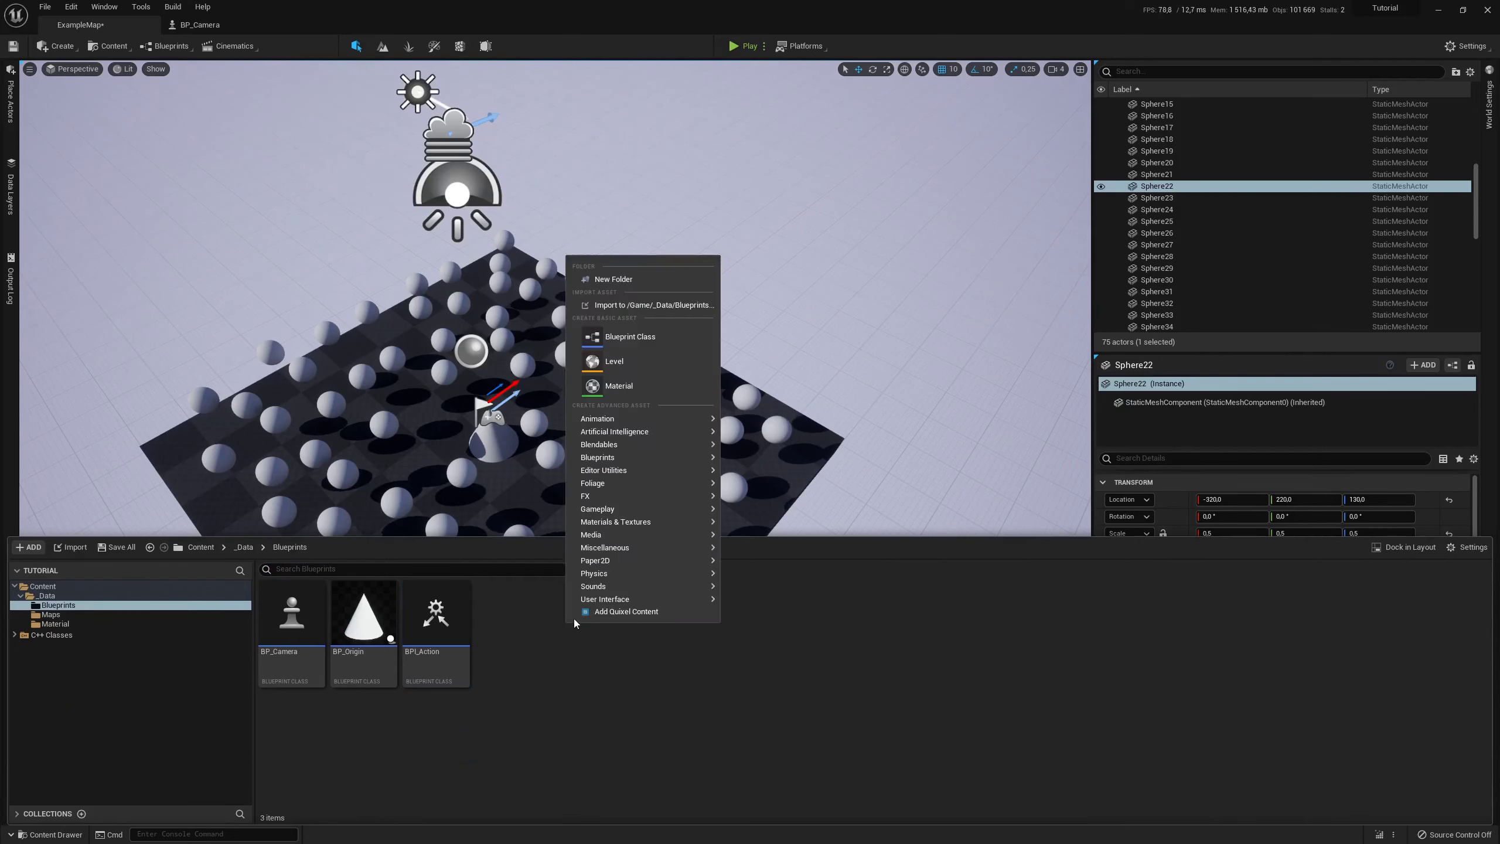
{"action": "left_click", "coordinate": [703, 347]}
{"action": "left_click", "coordinate": [626, 426]}
{"action": "type", "text": "BP_Sphere"}
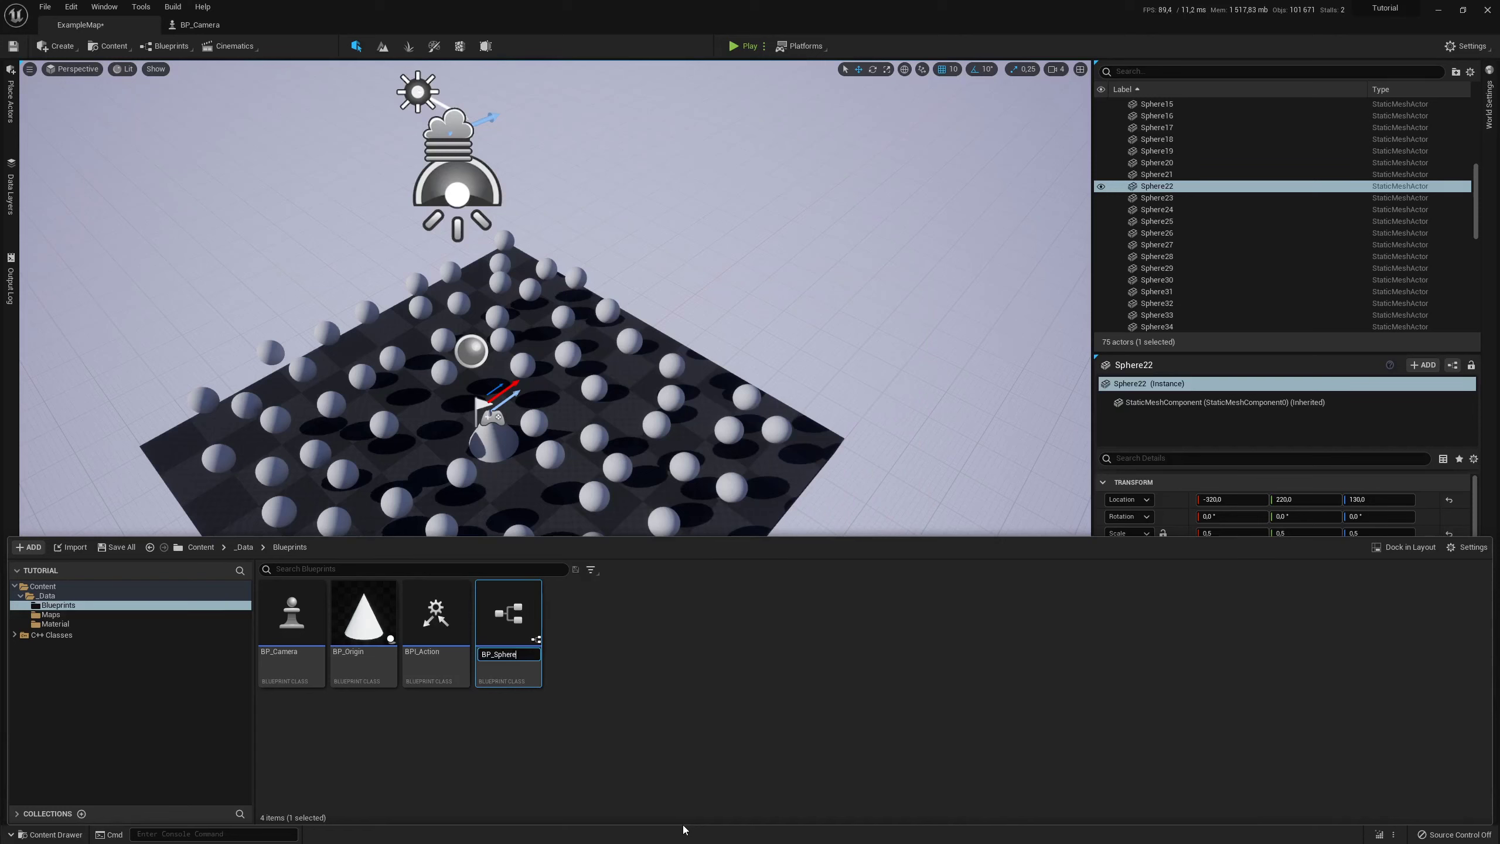
{"action": "key", "text": "Return"}
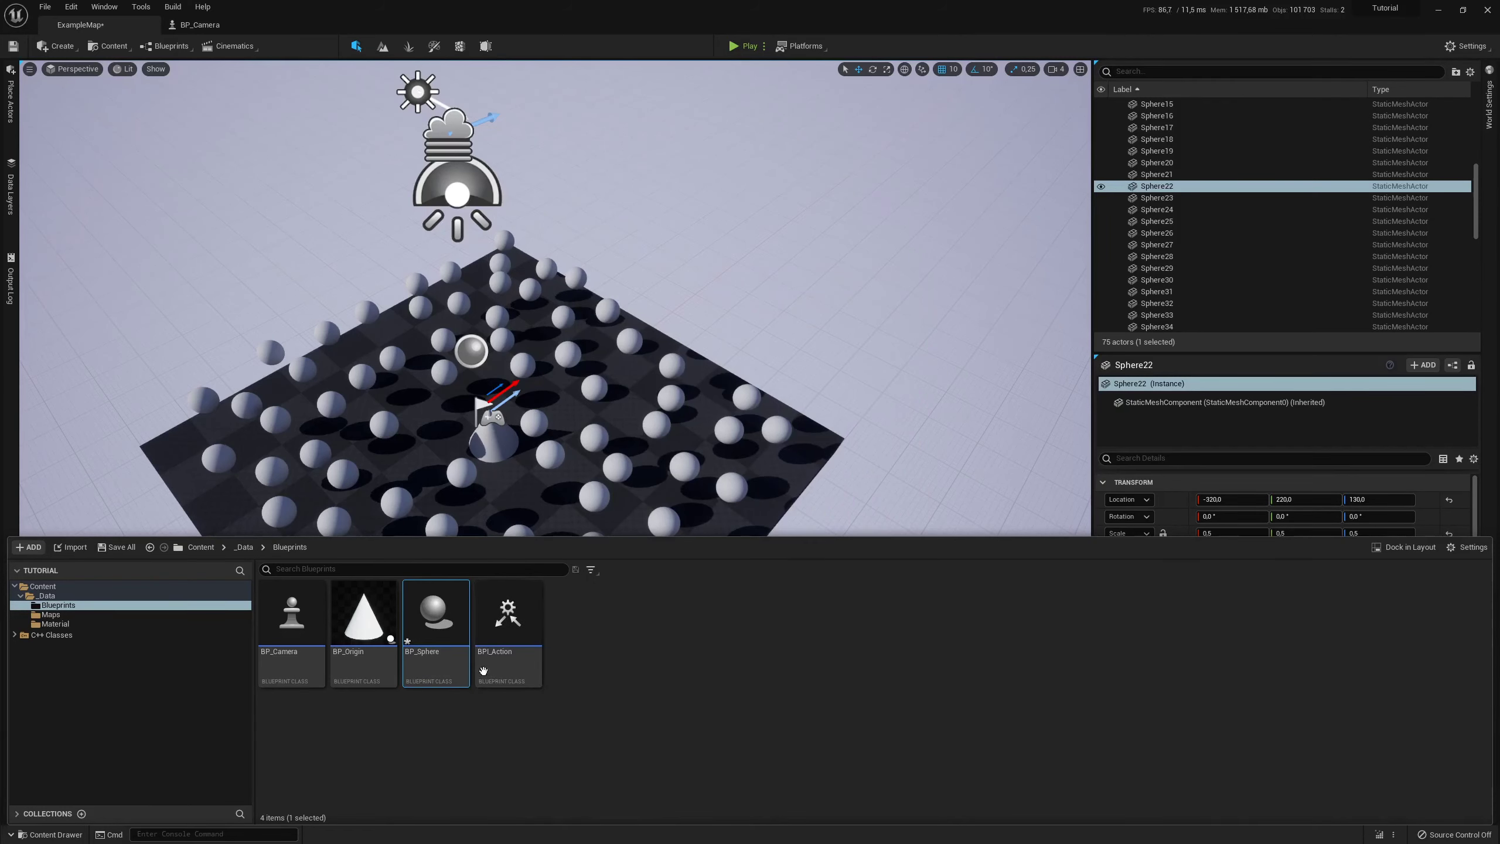
{"action": "double_click", "coordinate": [420, 656]}
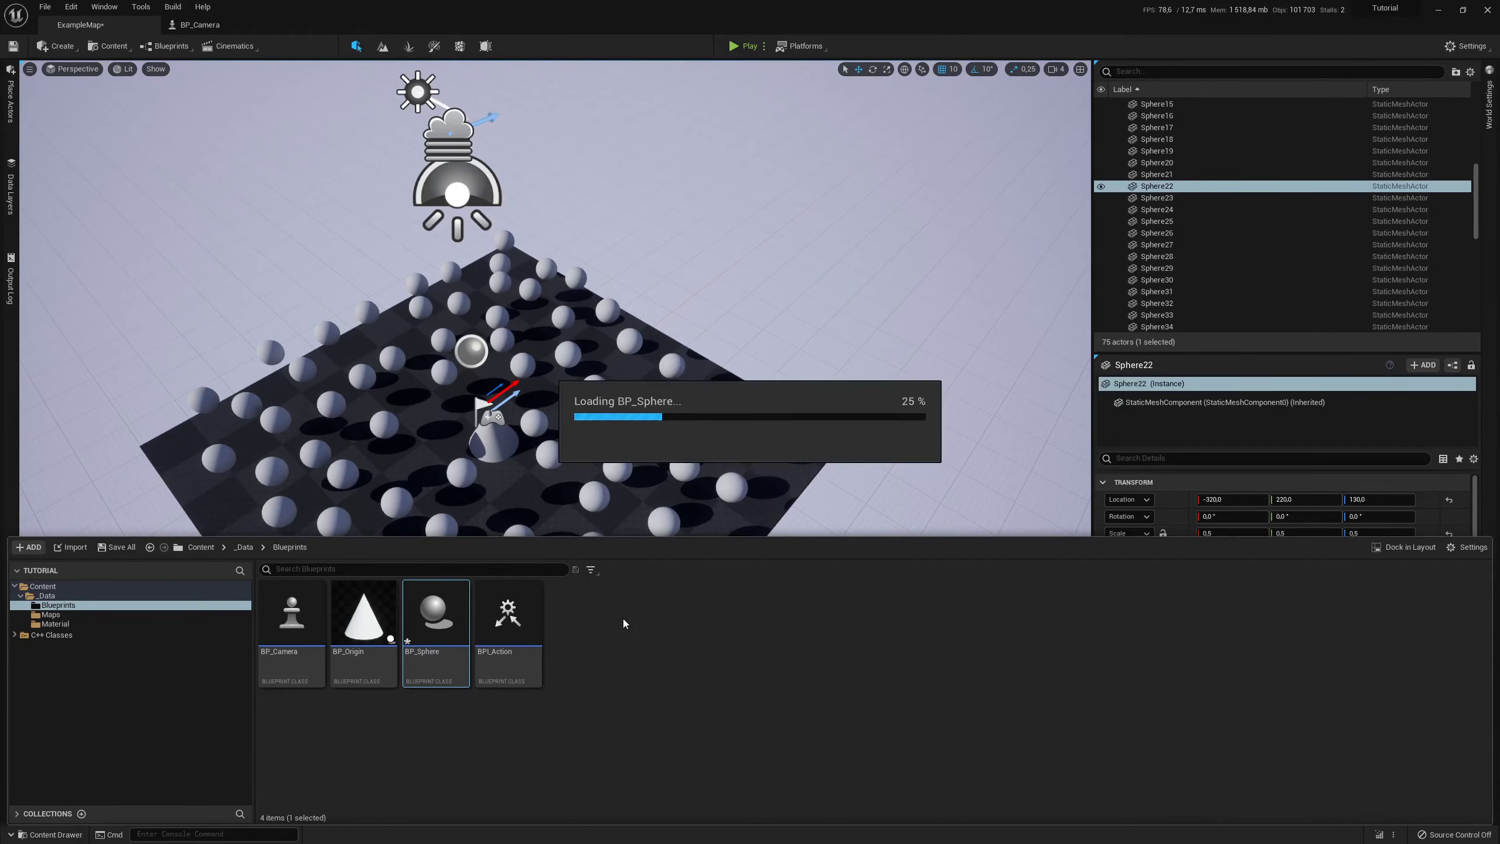
Add a Sphere component under the default scene root of BP_Sphere
{"action": "left_click", "coordinate": [53, 109]}
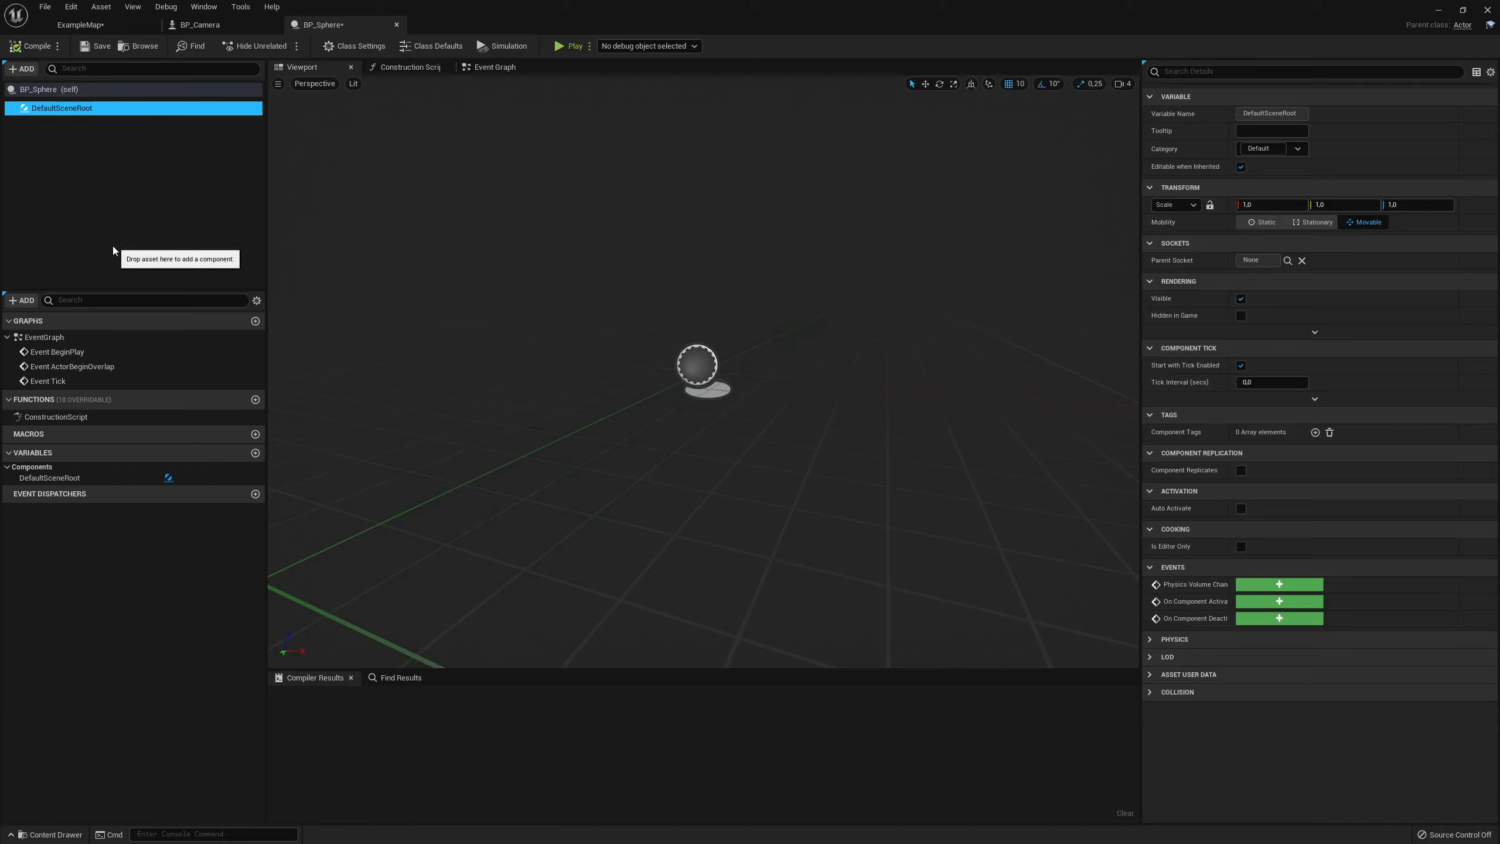
{"action": "left_click", "coordinate": [28, 70]}
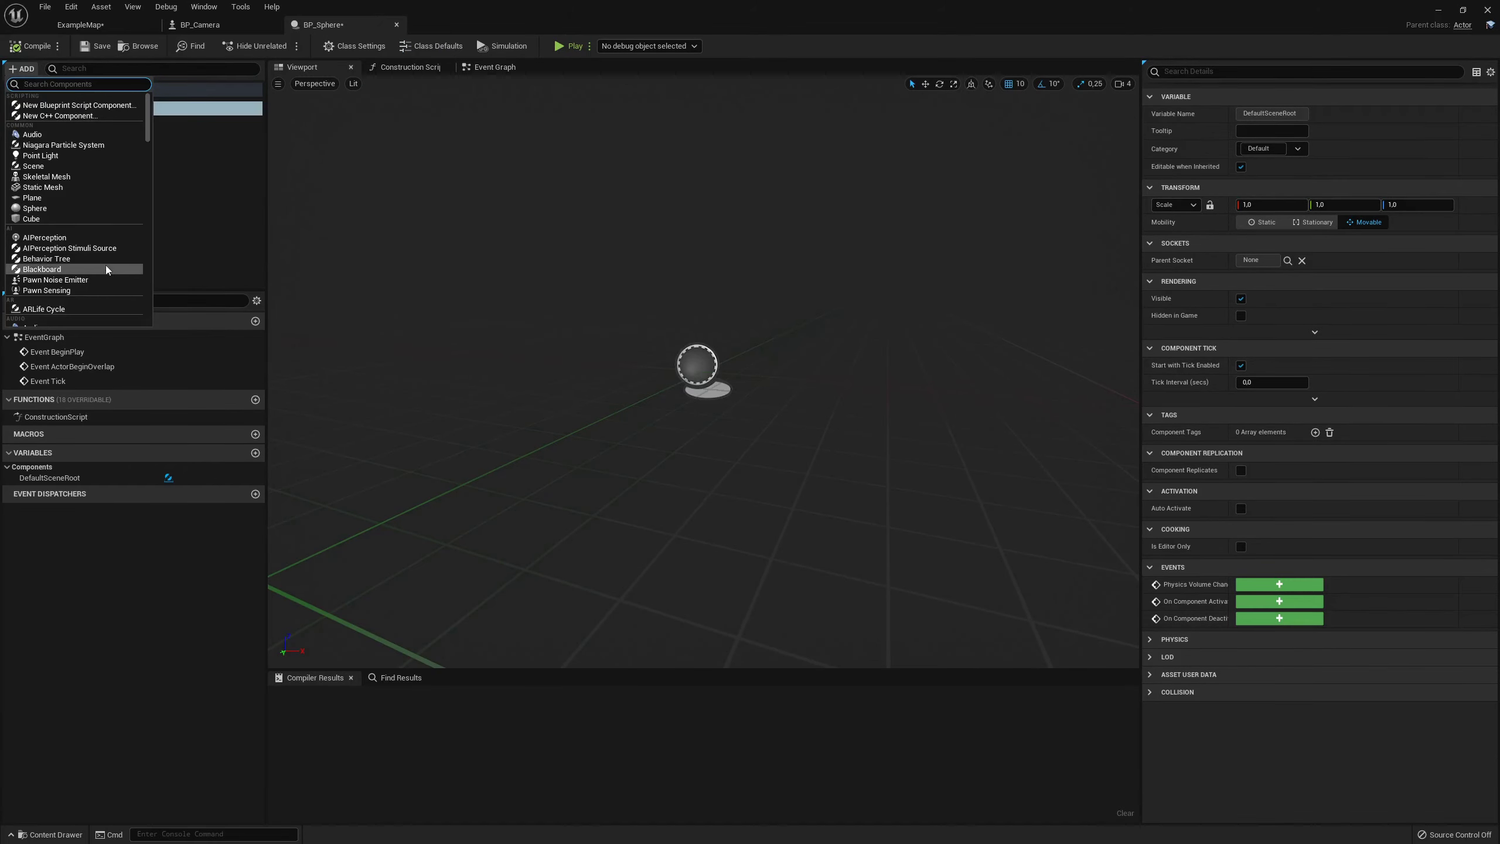
{"action": "left_click", "coordinate": [48, 211]}
{"action": "left_click", "coordinate": [106, 144]}
{"action": "left_click", "coordinate": [75, 124]}
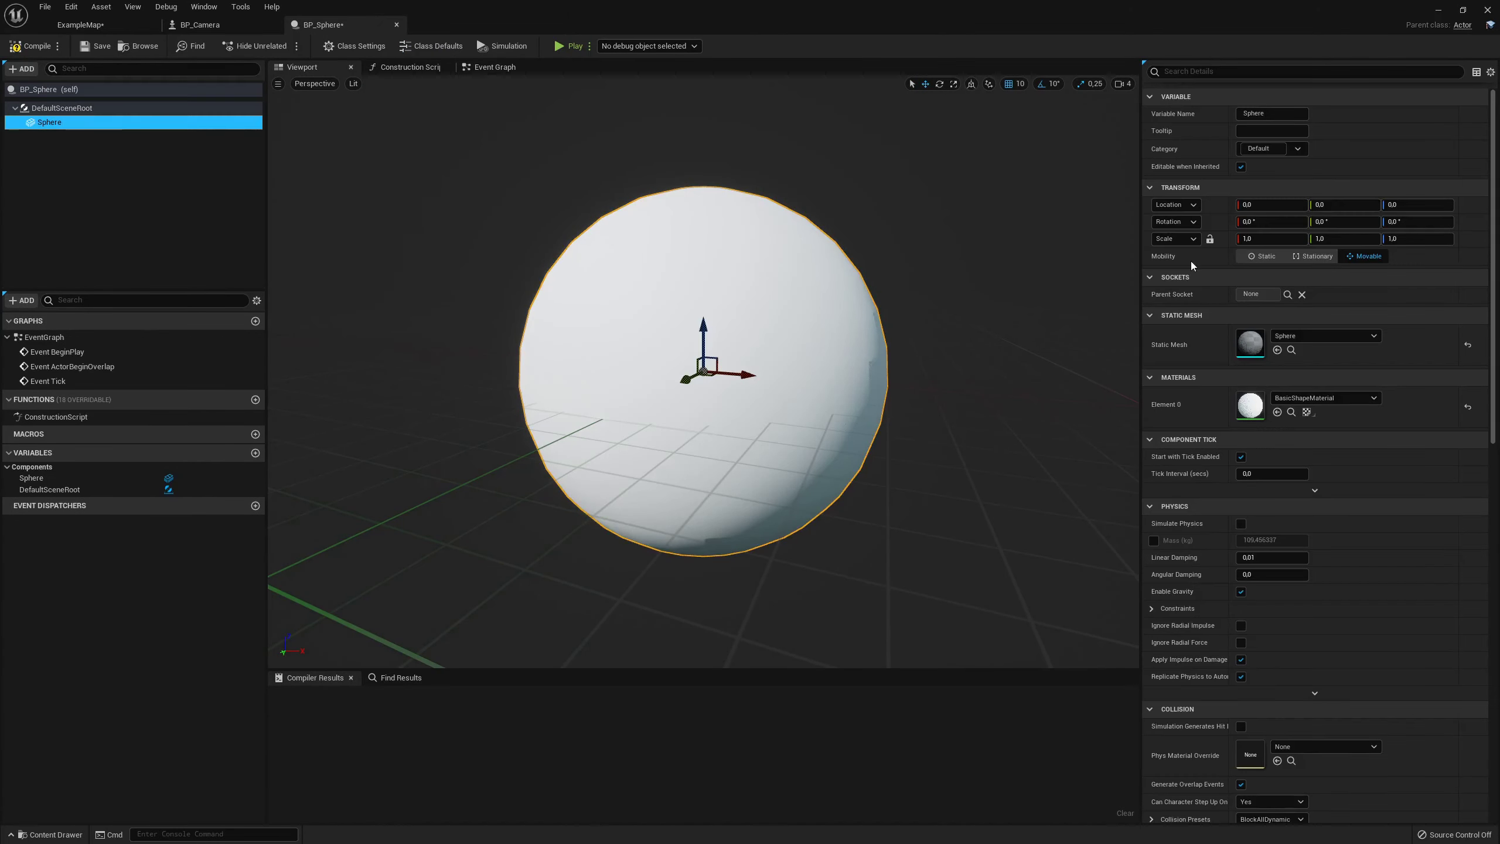
Set the Sphere's scale to 0,5 on X, Y and Z, then compile and save
{"action": "left_click", "coordinate": [1273, 239]}
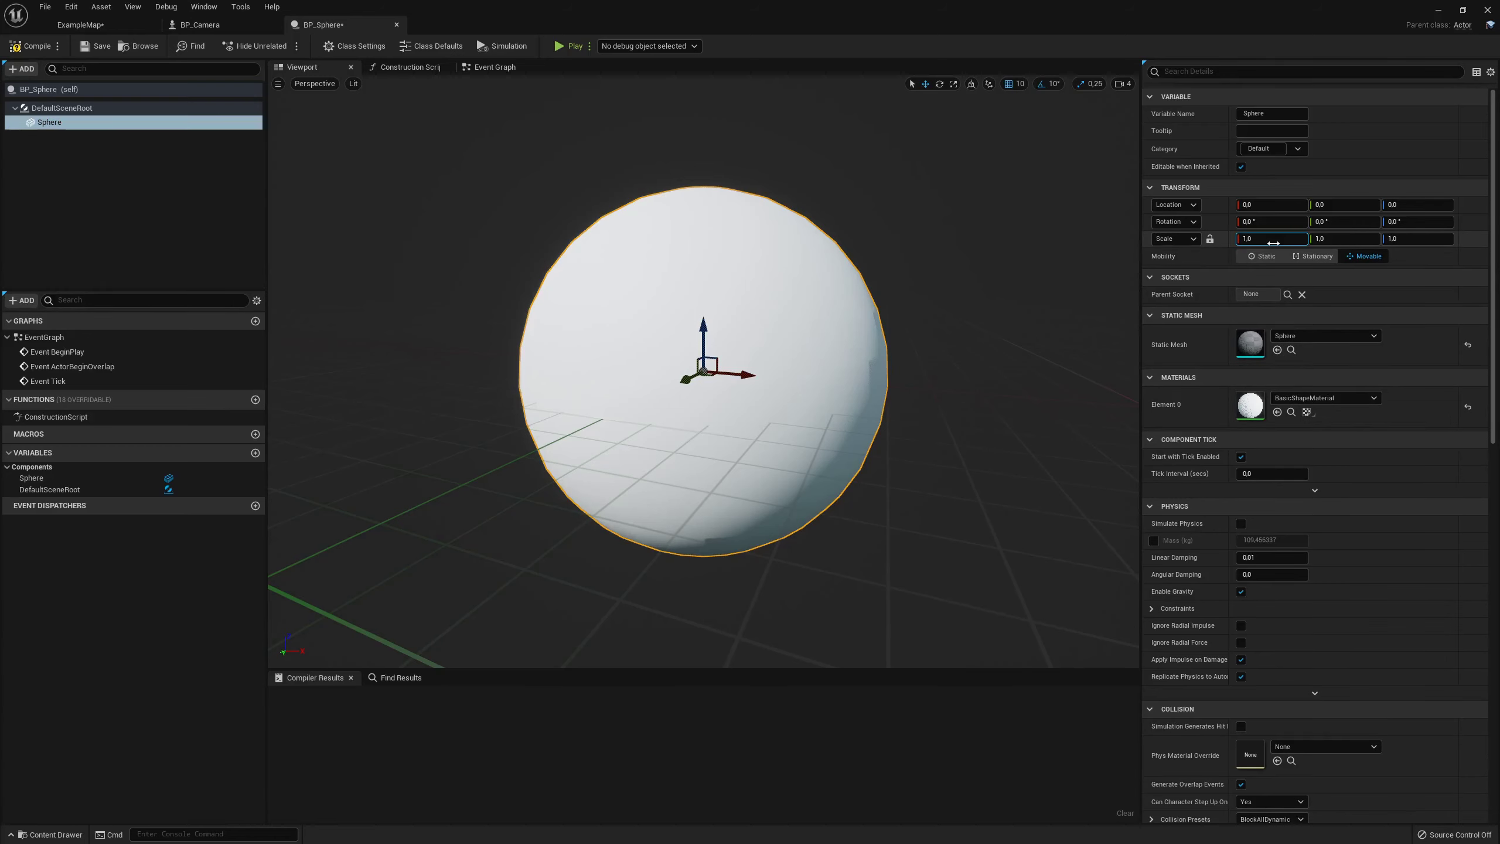
{"action": "type", "text": "50,5"}
{"action": "key", "text": "Tab"}
{"action": "type", "text": "0,5"}
{"action": "key", "text": "Tab"}
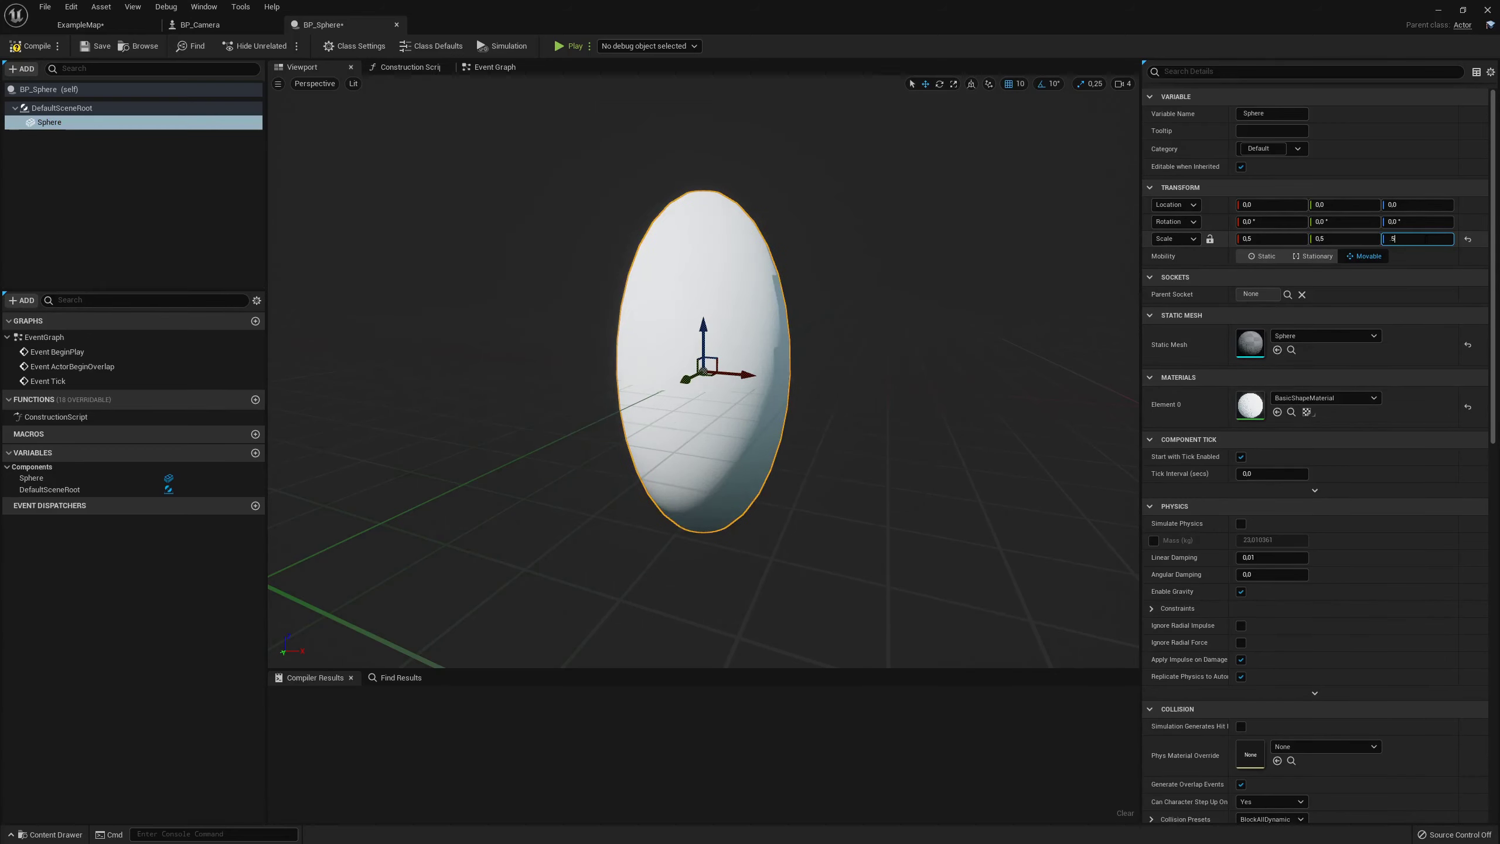
{"action": "type", "text": "0,5"}
{"action": "key", "text": "Return"}
{"action": "left_click", "coordinate": [31, 46]}
{"action": "left_click", "coordinate": [95, 46]}
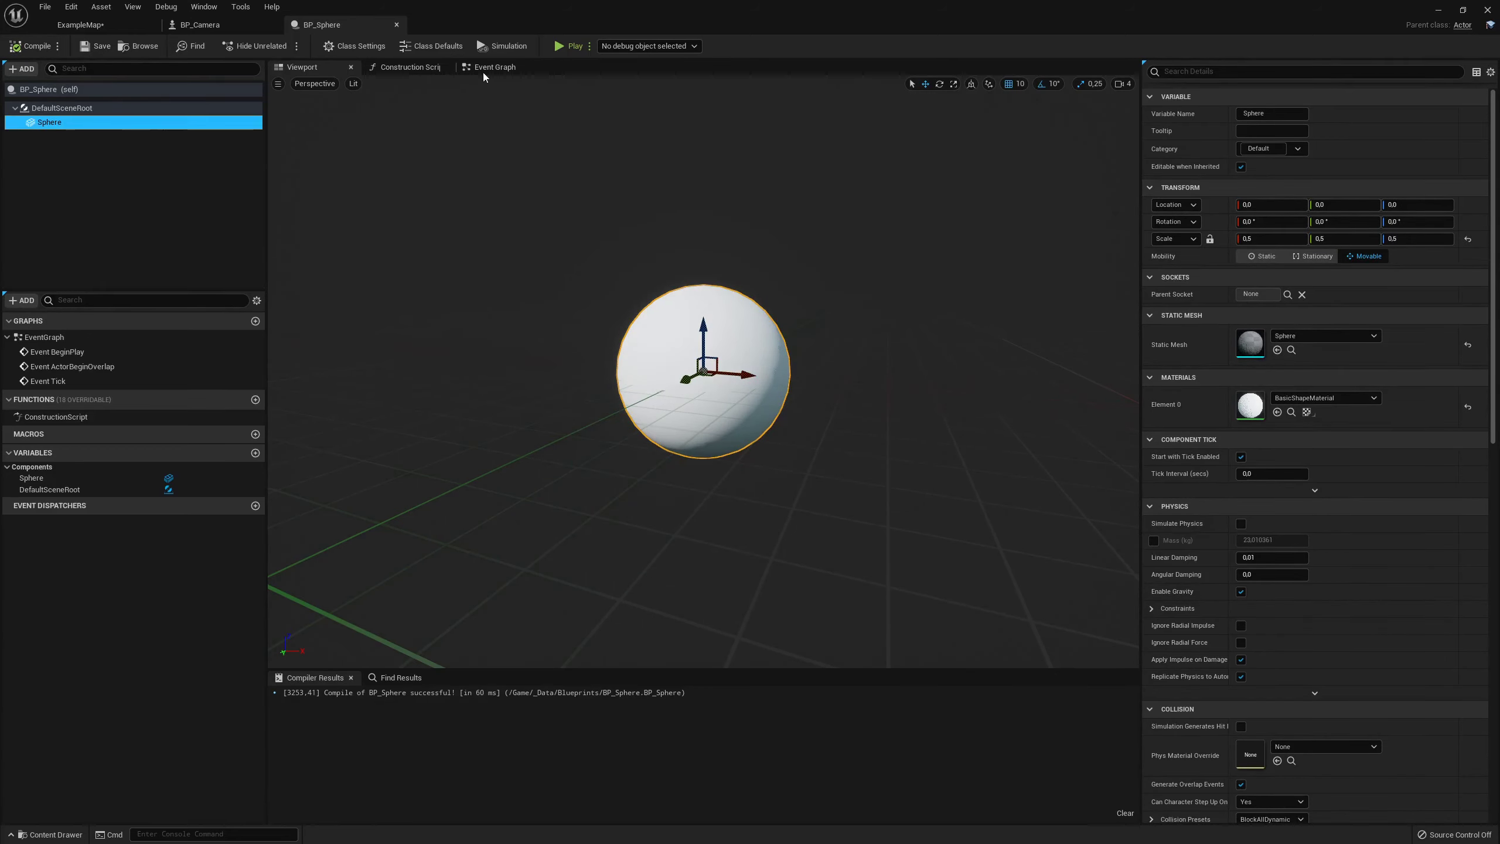
{"action": "left_click", "coordinate": [437, 47]}
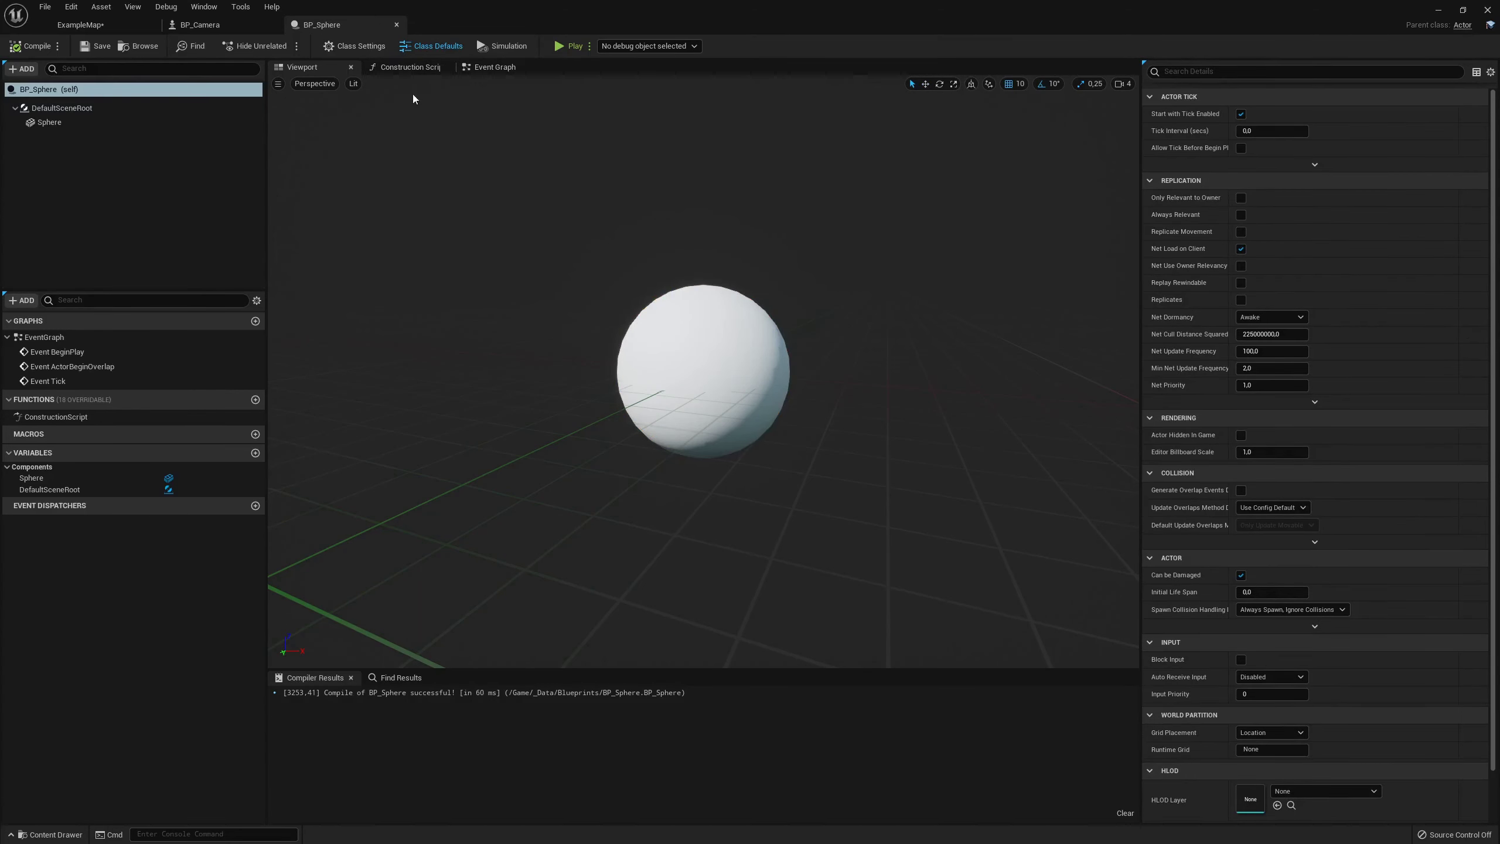
Add BPI_Action under Implemented Interfaces in Class Settings, revealing Is Selected, Unselect and Select
{"action": "left_click", "coordinate": [355, 46]}
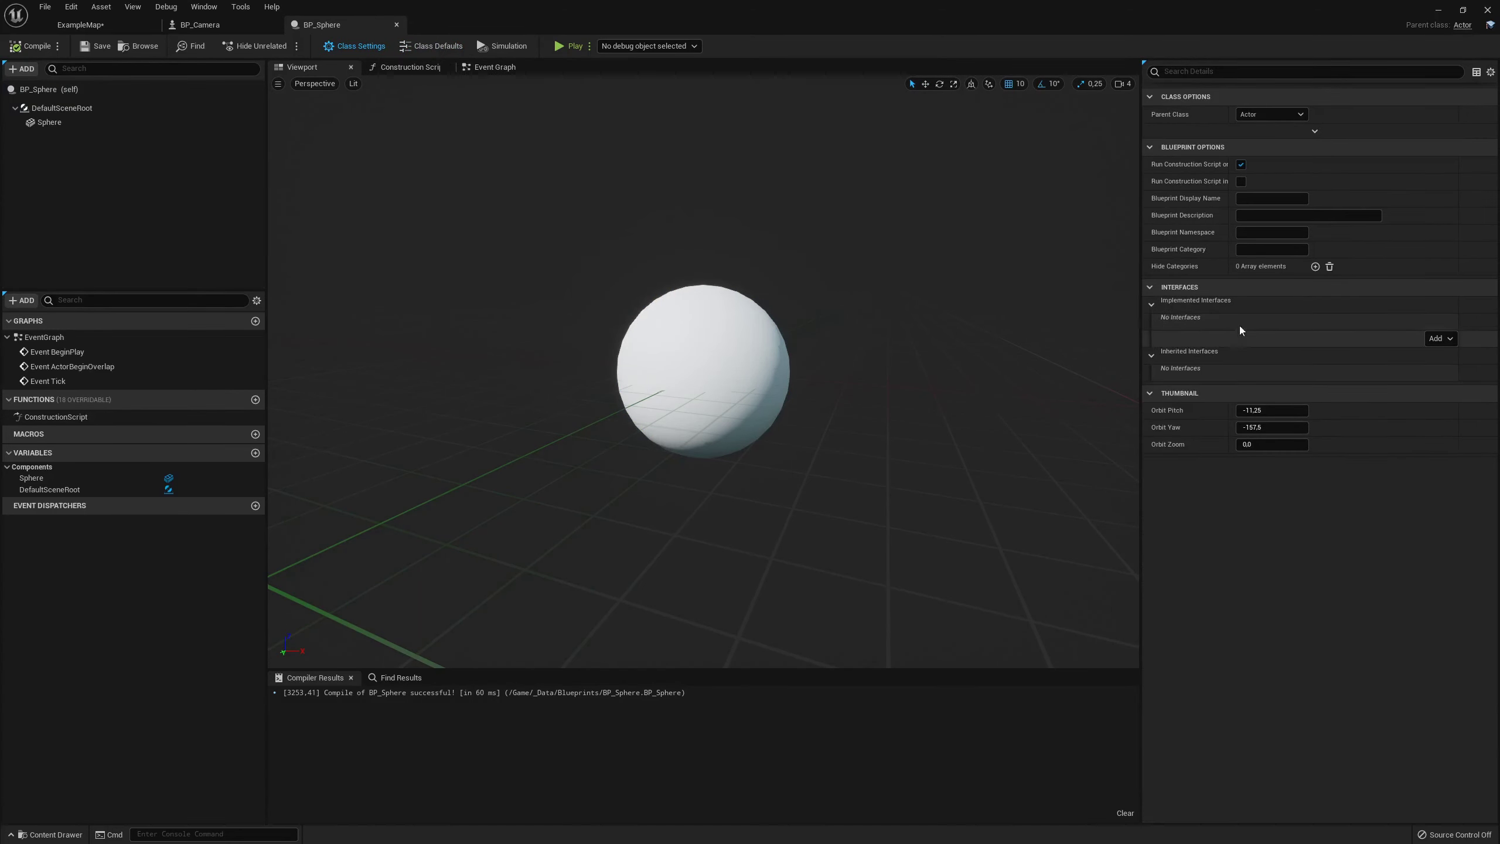
{"action": "left_click", "coordinate": [1445, 340]}
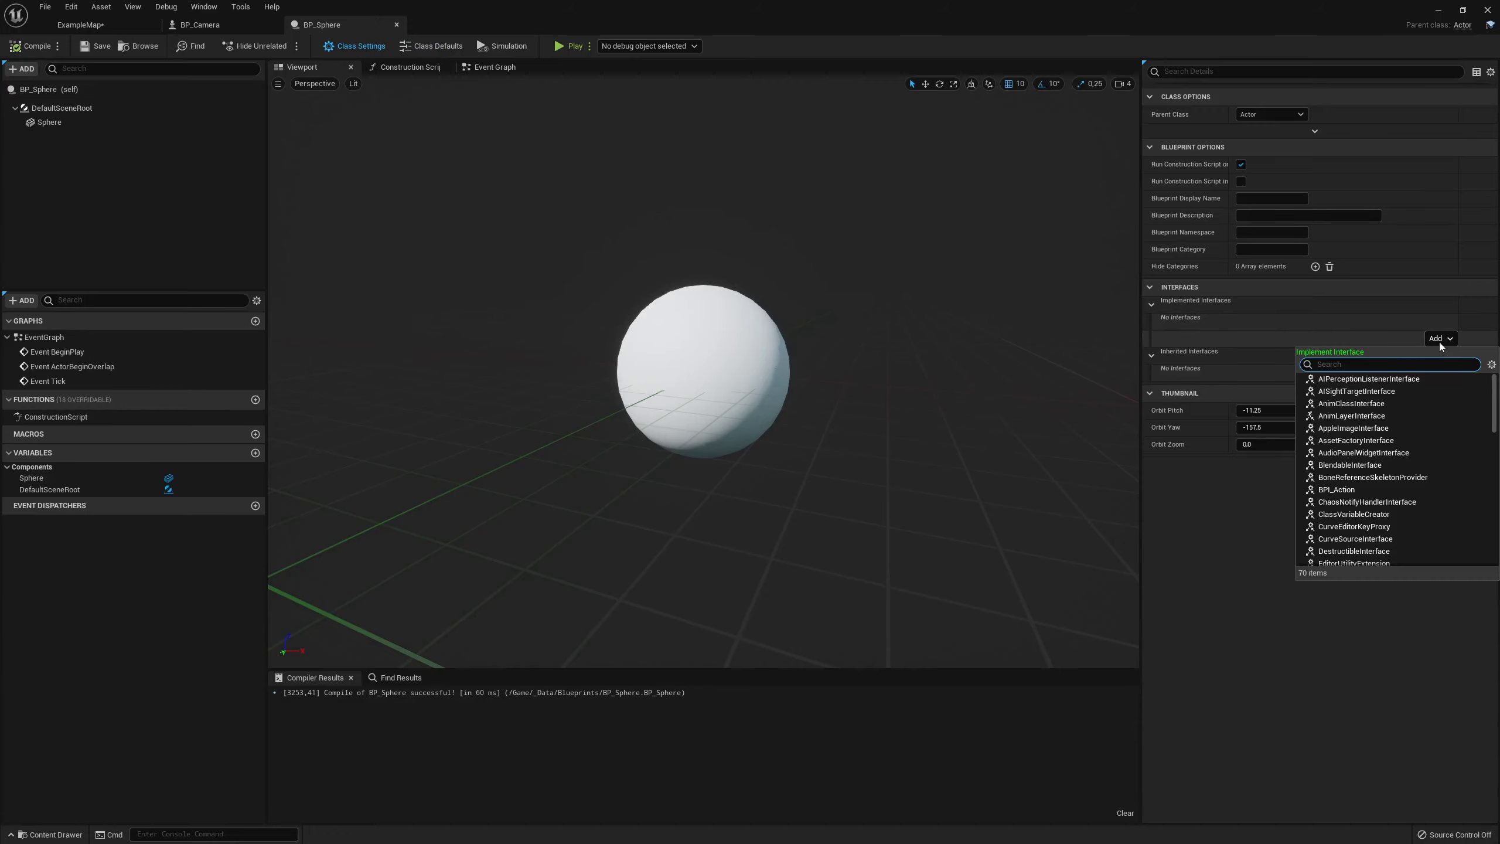
{"action": "left_click", "coordinate": [1336, 490]}
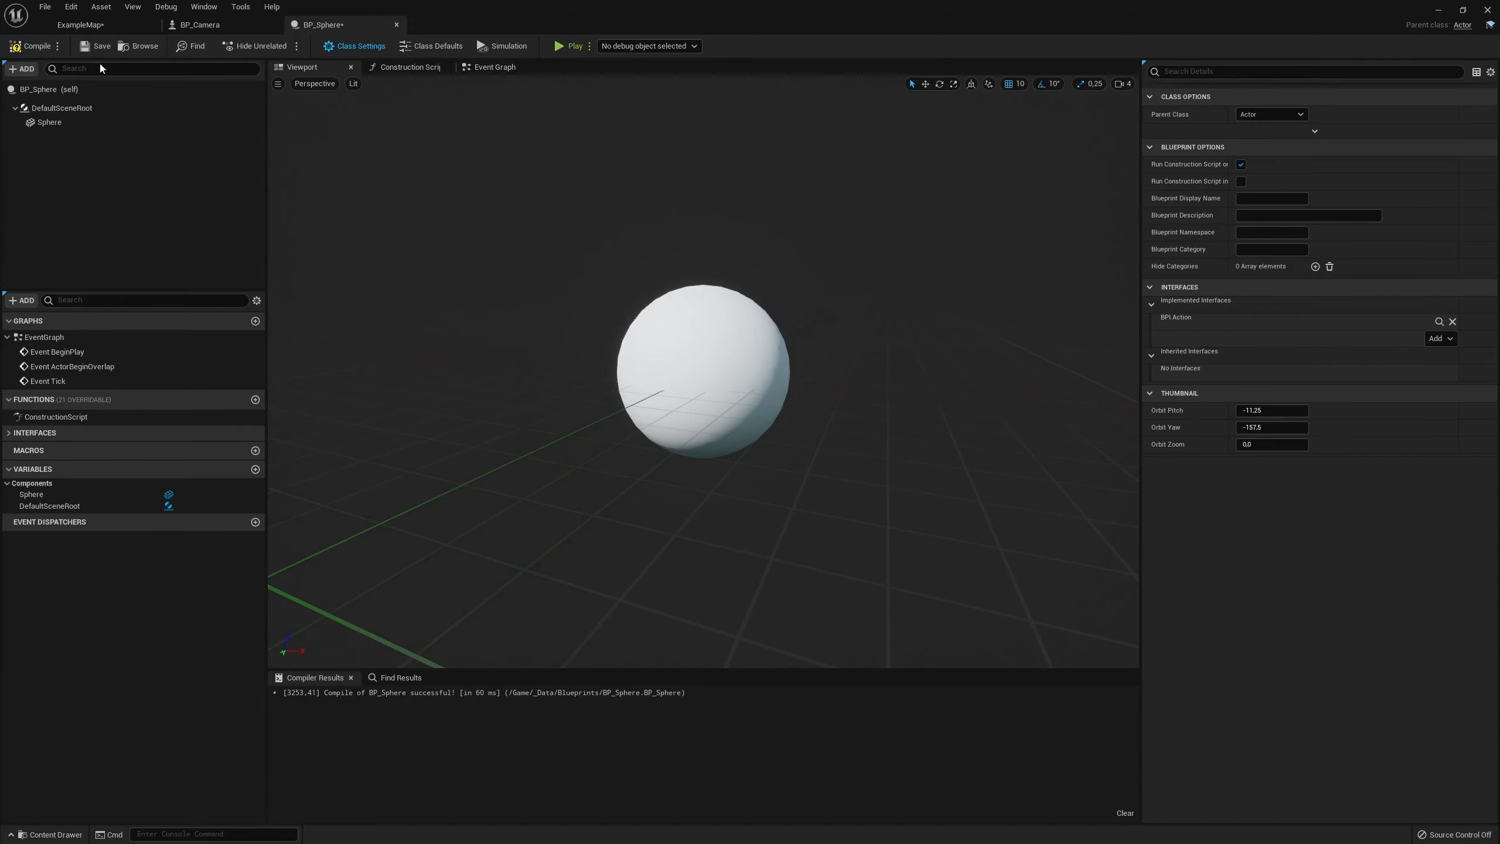
{"action": "left_click", "coordinate": [34, 434]}
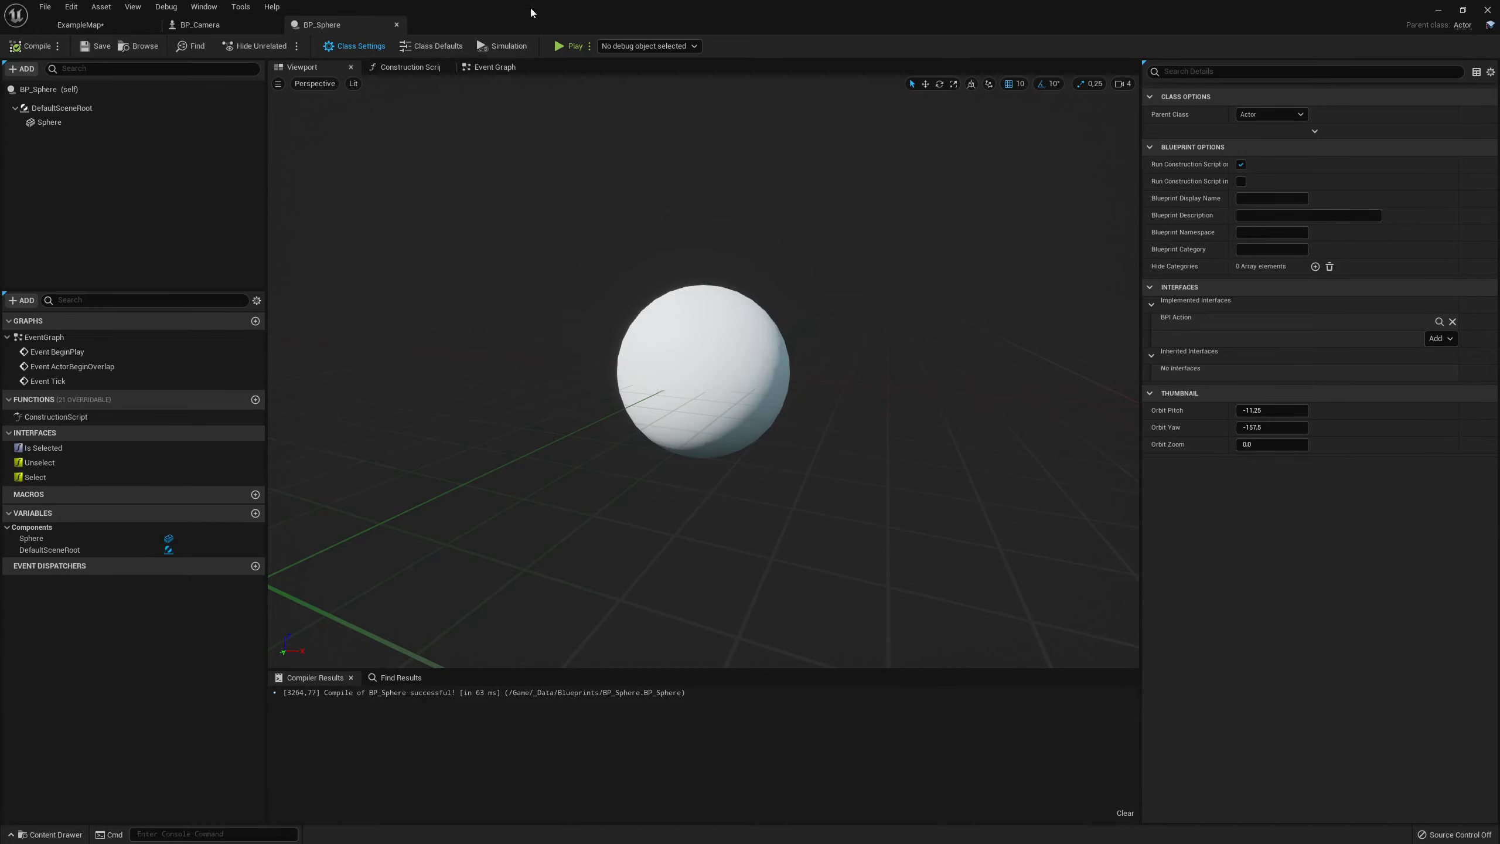
{"action": "left_click", "coordinate": [494, 67]}
Delete the default BeginPlay, Overlap and Tick nodes and recompile
{"action": "left_click_drag", "start_coordinate": [619, 302], "coordinate": [818, 564]}
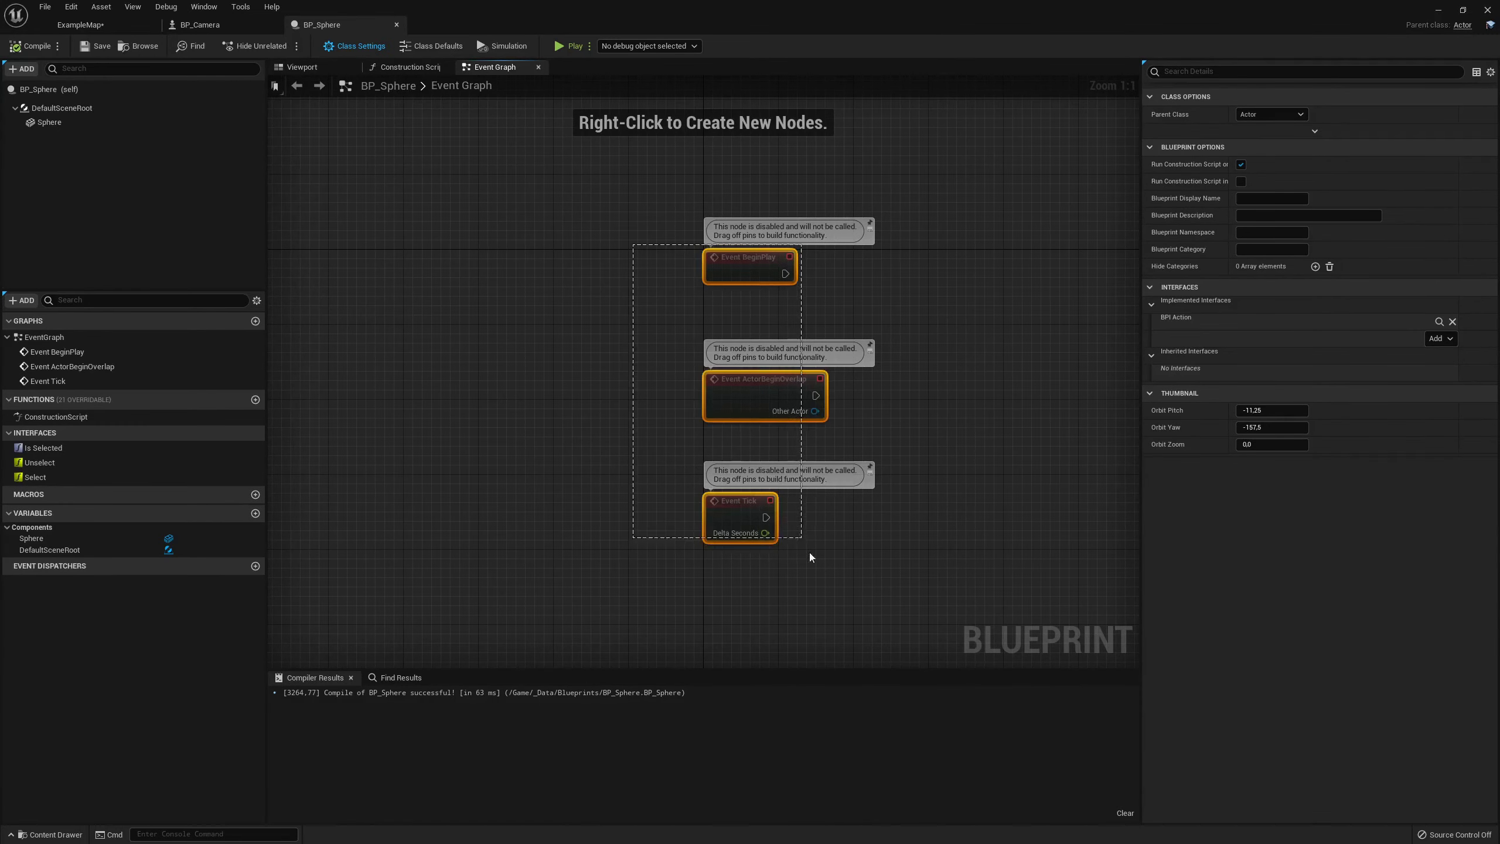
{"action": "key", "text": "Delete"}
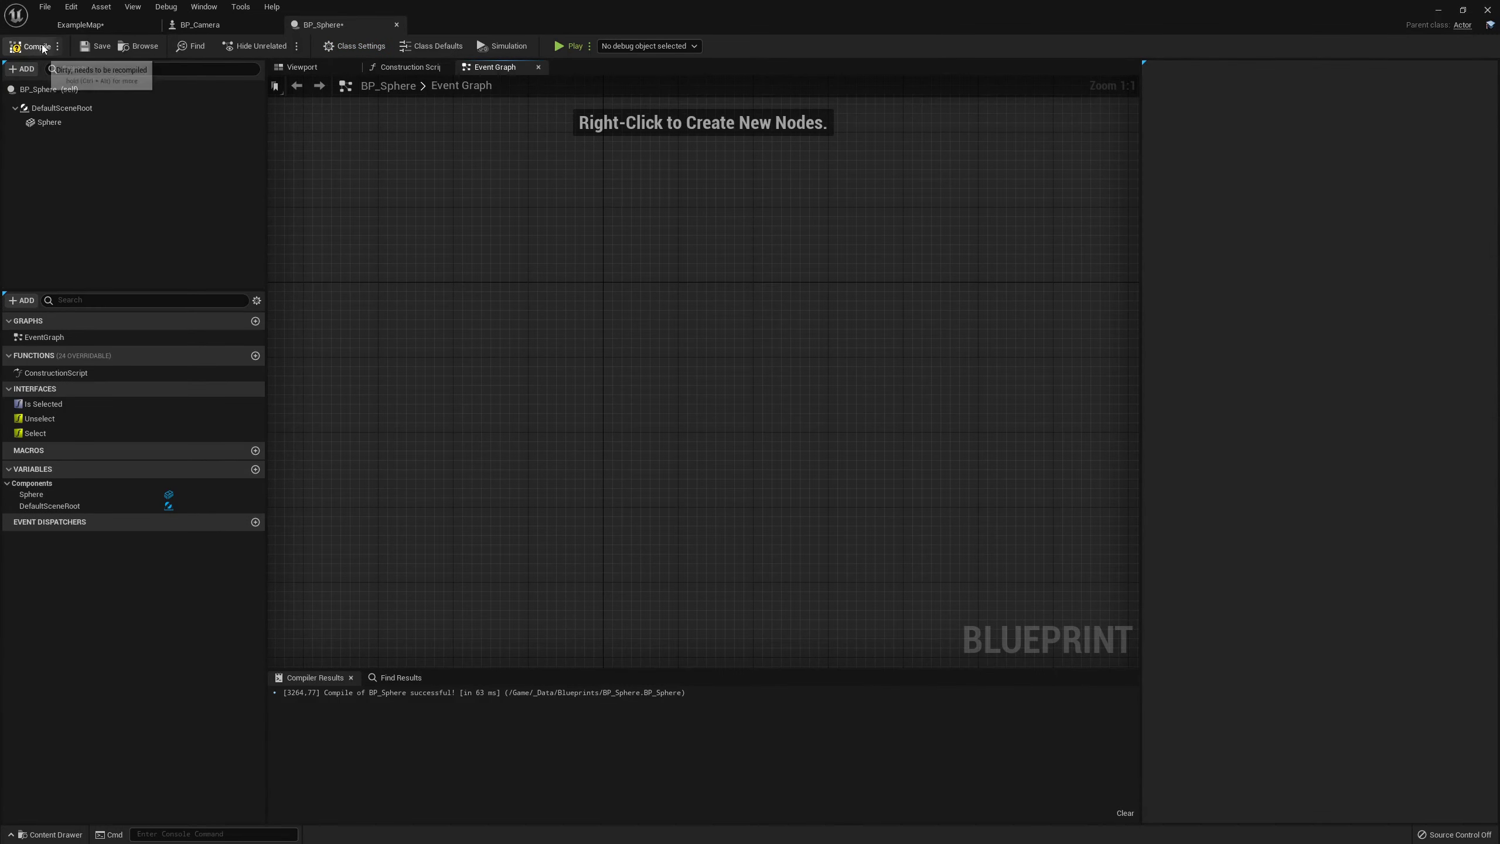
{"action": "left_click", "coordinate": [31, 46]}
Implement the Select interface function as an Event Select node in the graph
{"action": "left_click", "coordinate": [36, 434]}
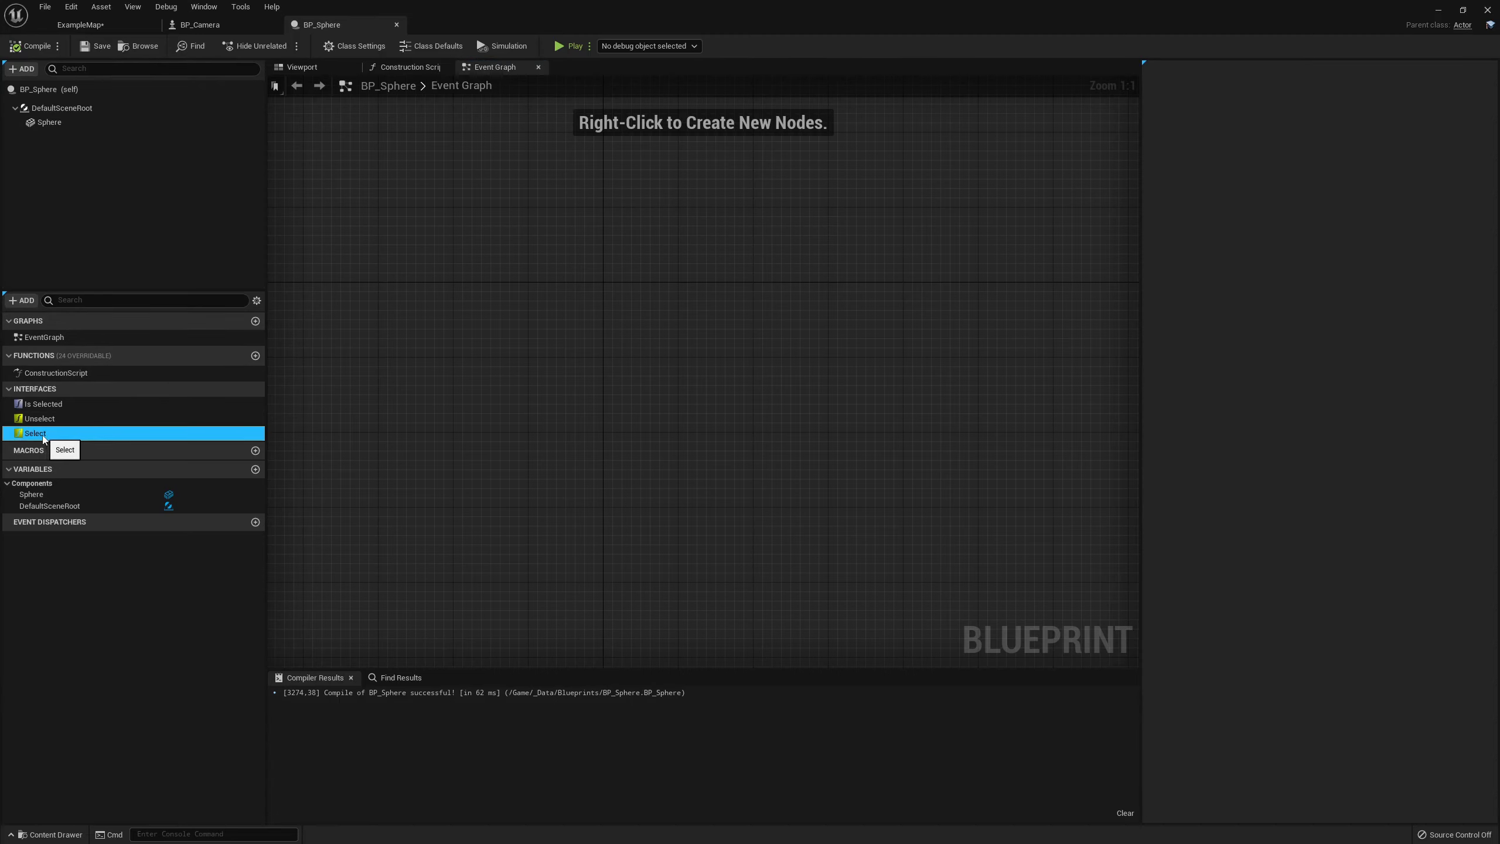
{"action": "right_click", "coordinate": [42, 435]}
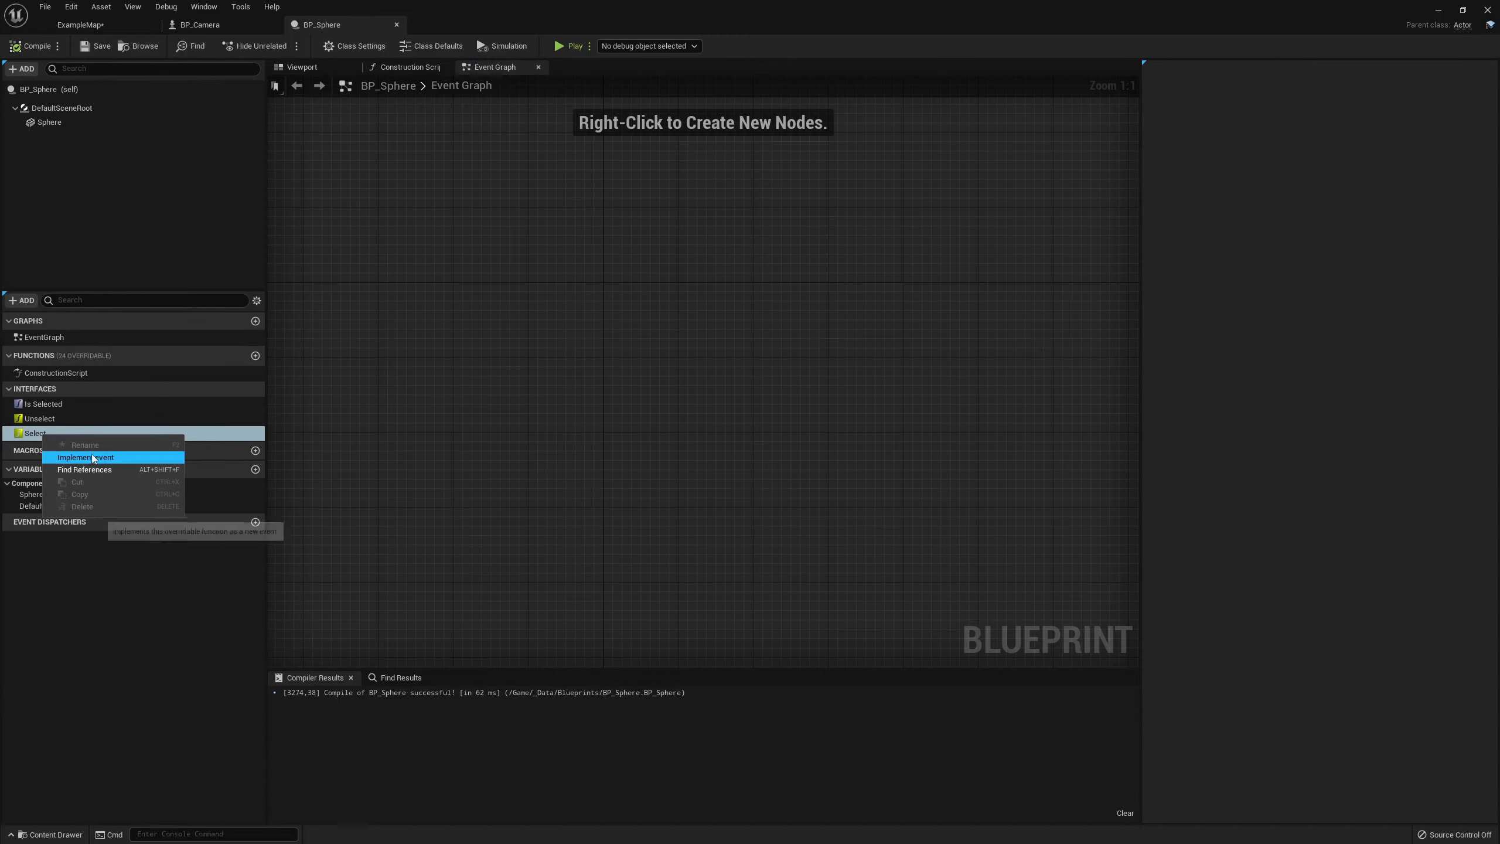
{"action": "left_click", "coordinate": [112, 459]}
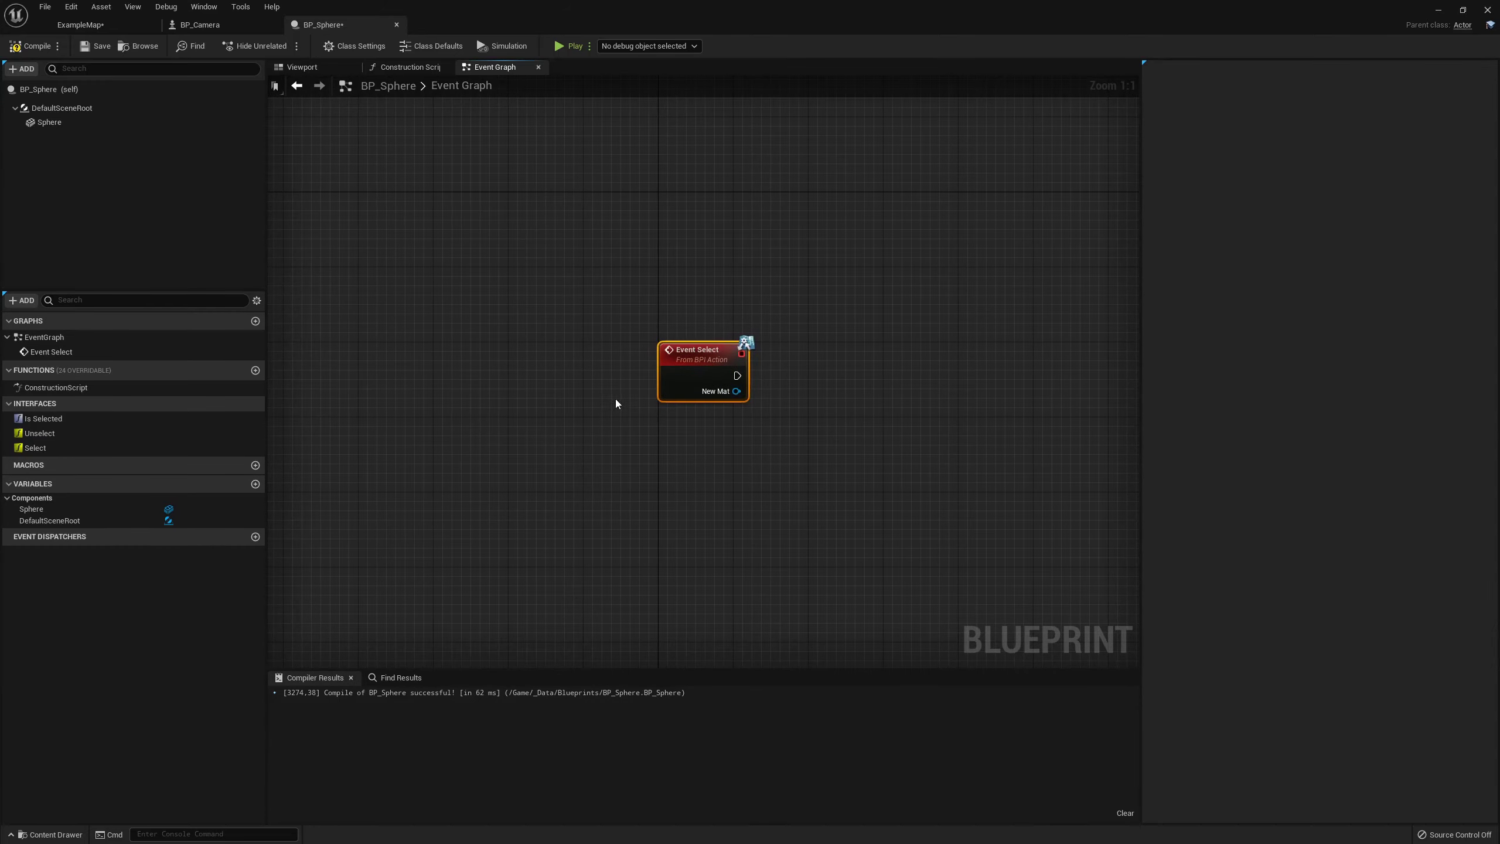
{"action": "right_click_drag", "start_coordinate": [596, 398], "coordinate": [463, 448]}
{"action": "left_click", "coordinate": [462, 449]}
{"action": "right_click_drag", "start_coordinate": [695, 454], "coordinate": [604, 421]}
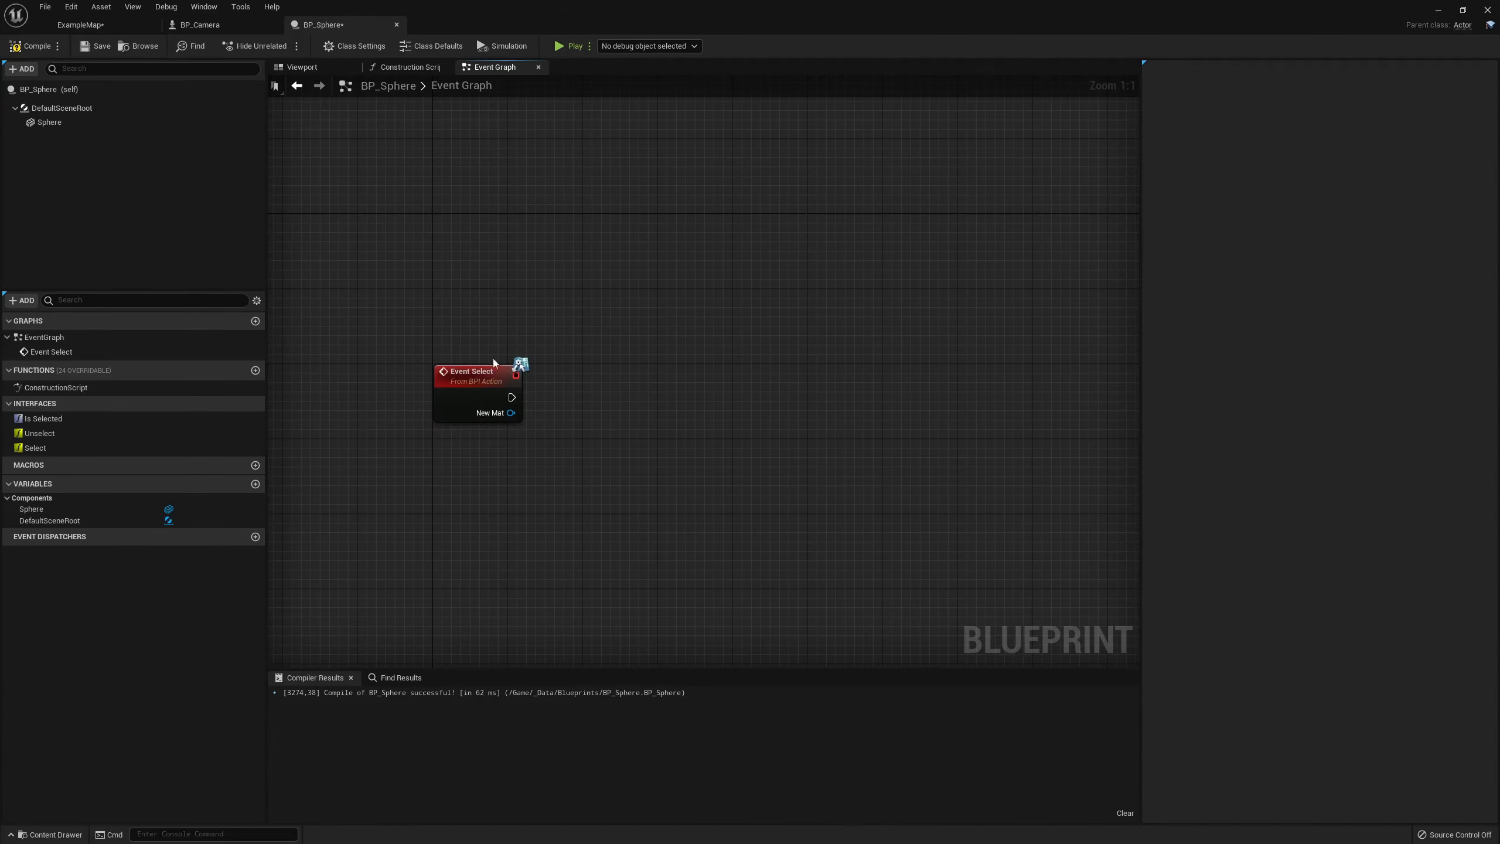
{"action": "left_click_drag", "start_coordinate": [584, 458], "coordinate": [591, 460]}
{"action": "right_click_drag", "start_coordinate": [590, 460], "coordinate": [640, 485]}
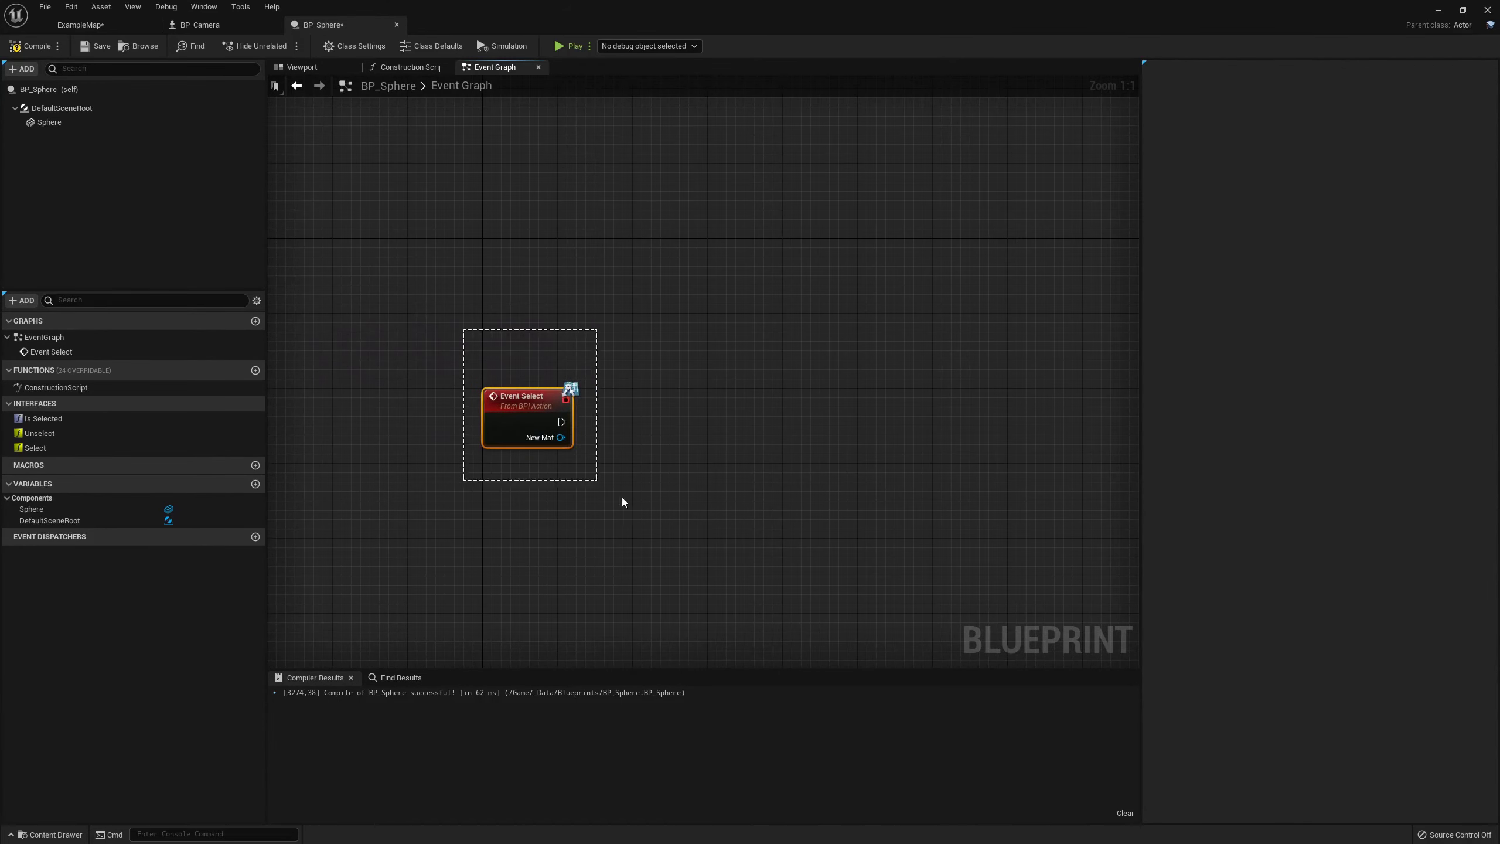
Review BP_Camera's Unselect loop and Select call, then return to BP_Sphere
{"action": "left_click", "coordinate": [201, 24]}
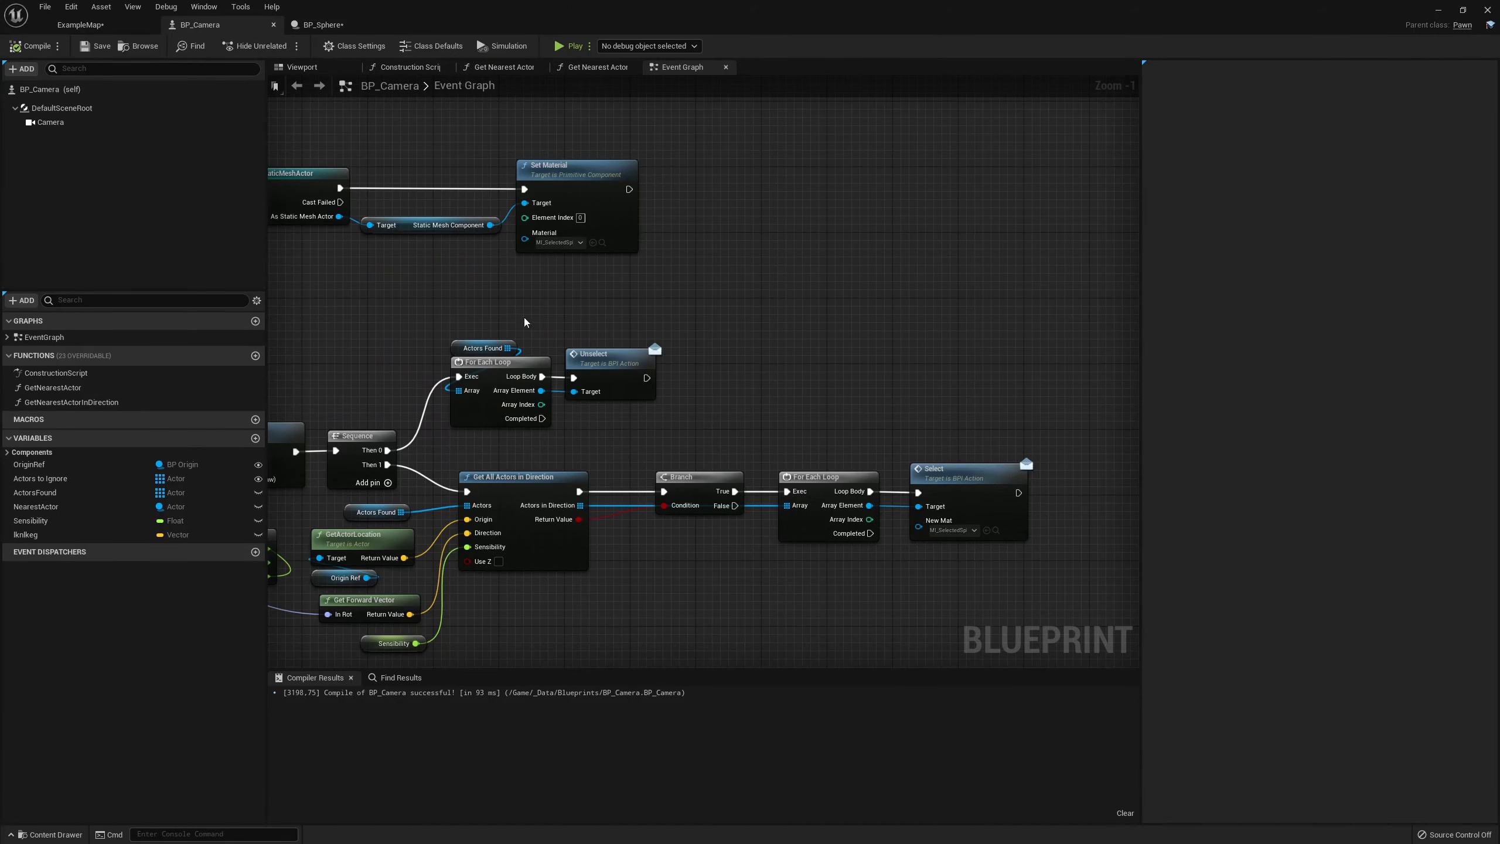
{"action": "left_click_drag", "start_coordinate": [525, 323], "coordinate": [698, 420]}
{"action": "right_click_drag", "start_coordinate": [799, 441], "coordinate": [604, 398]}
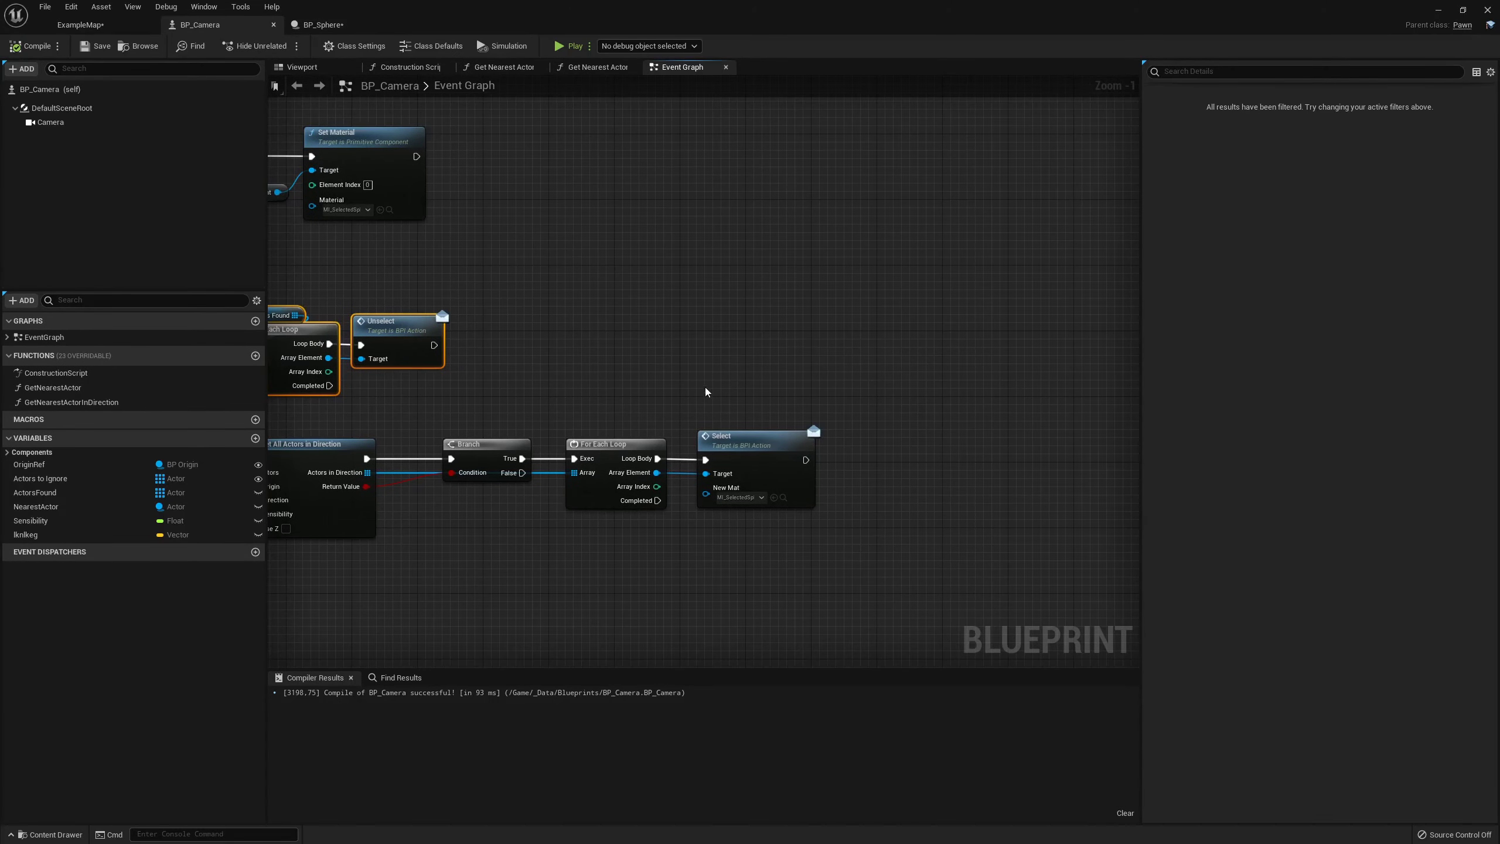
{"action": "left_click_drag", "start_coordinate": [697, 389], "coordinate": [818, 510]}
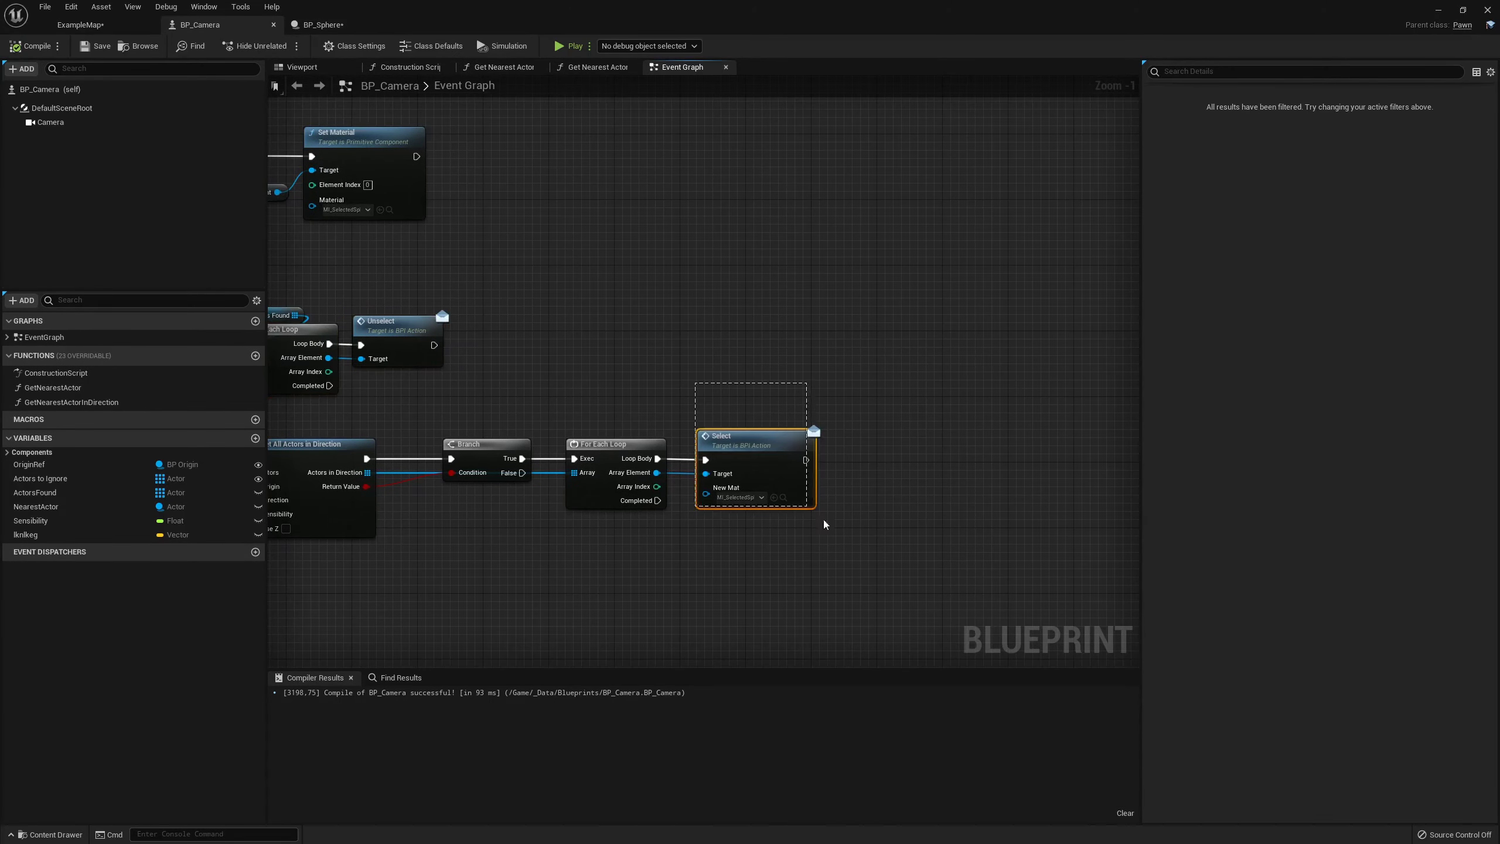
{"action": "left_click", "coordinate": [323, 24]}
{"action": "right_click_drag", "start_coordinate": [568, 438], "coordinate": [517, 447]}
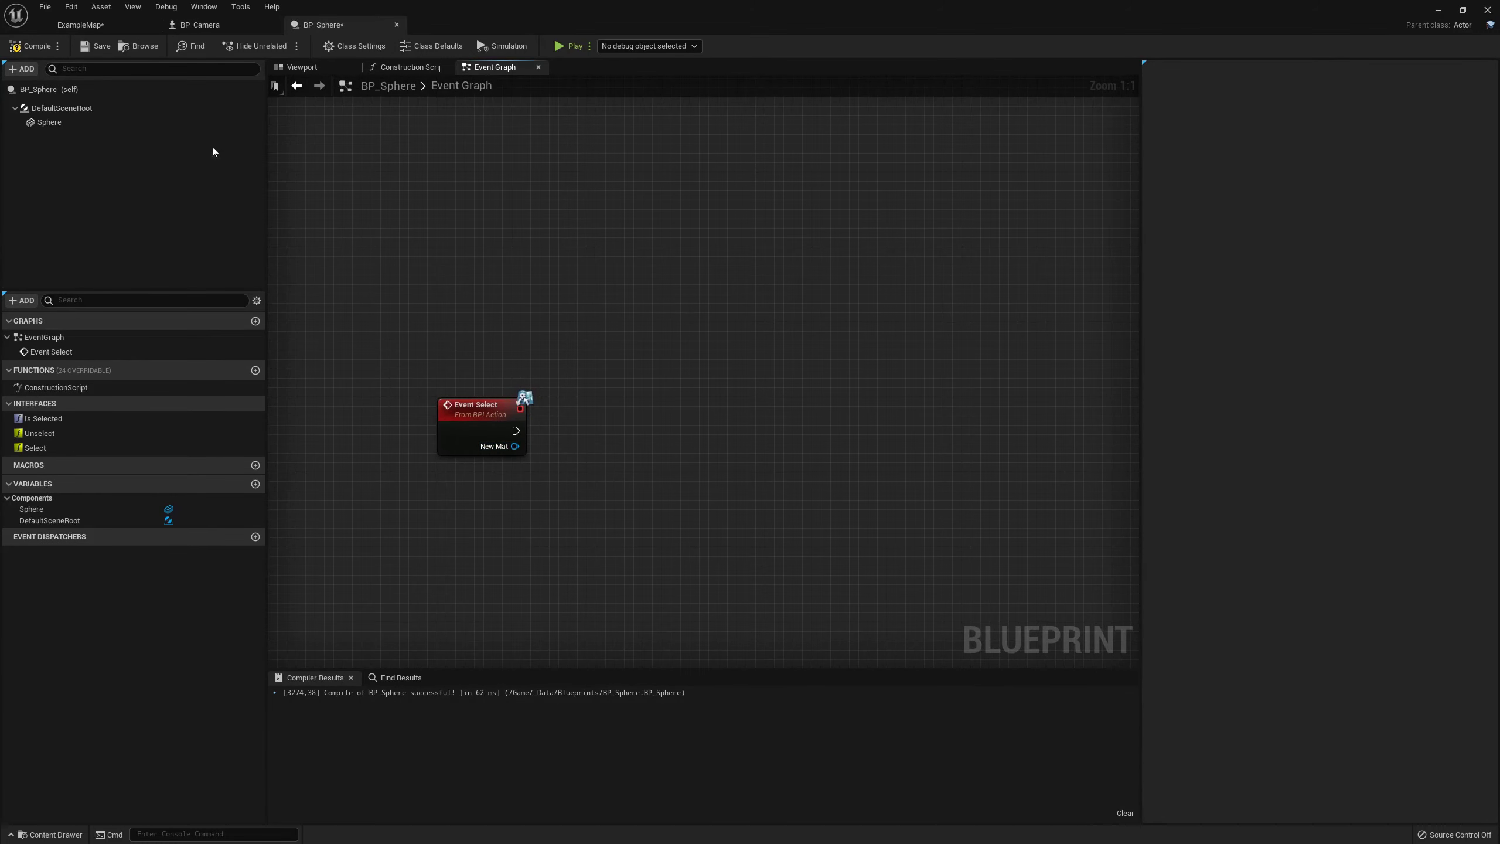
Wire Event Select into a Set Material node on the Sphere using New Mat, and compile
{"action": "mouse_move", "coordinate": [50, 122]}
{"action": "left_mouse_down"}
{"action": "mouse_move", "coordinate": [594, 330]}
{"action": "mouse_move", "coordinate": [612, 359]}
{"action": "left_mouse_up"}
{"action": "type", "text": "set"}
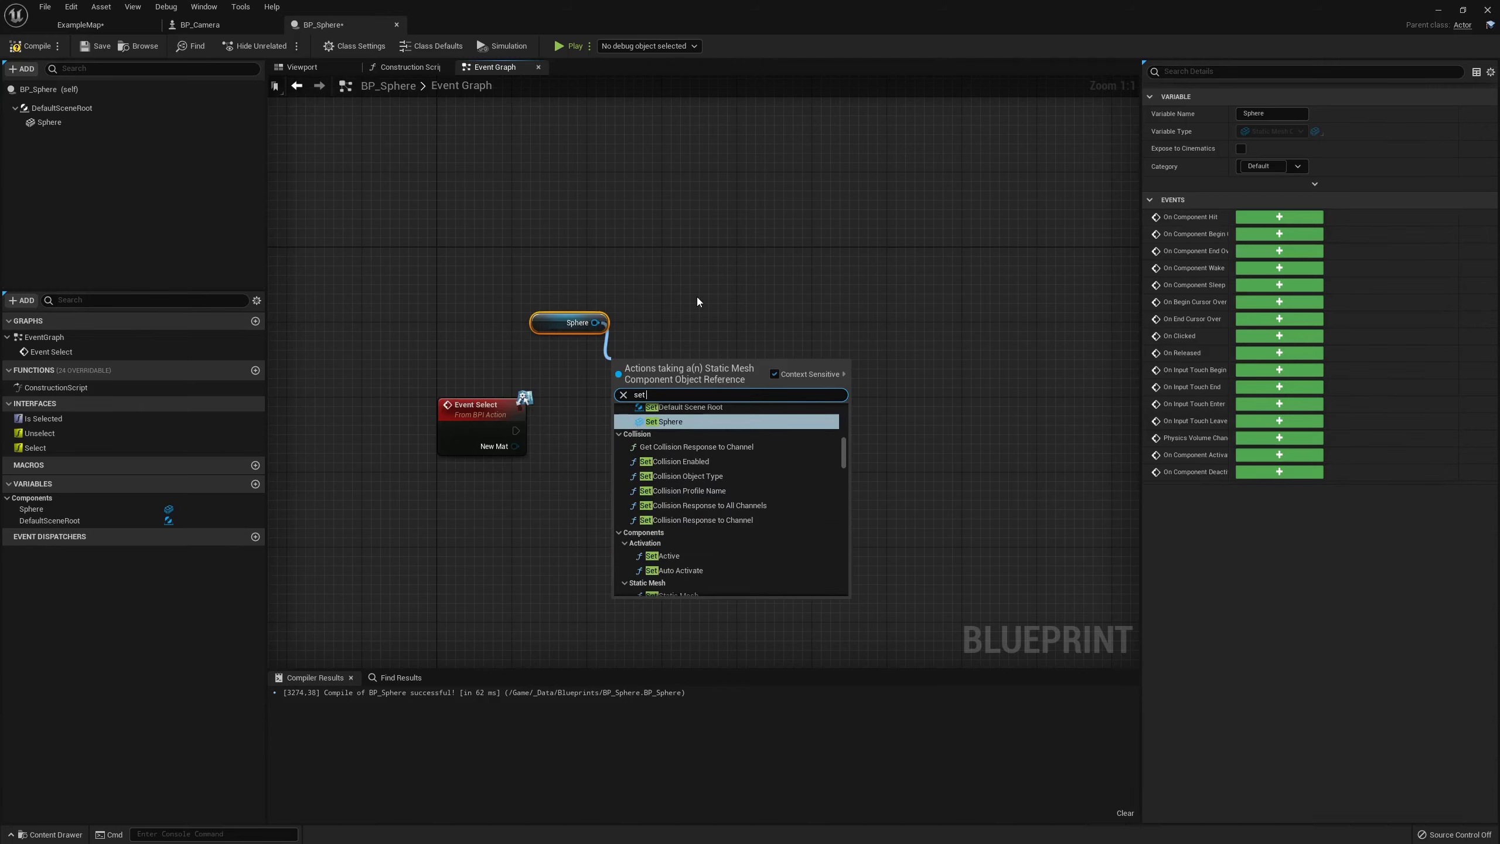
{"action": "type", "text": " mar=te"}
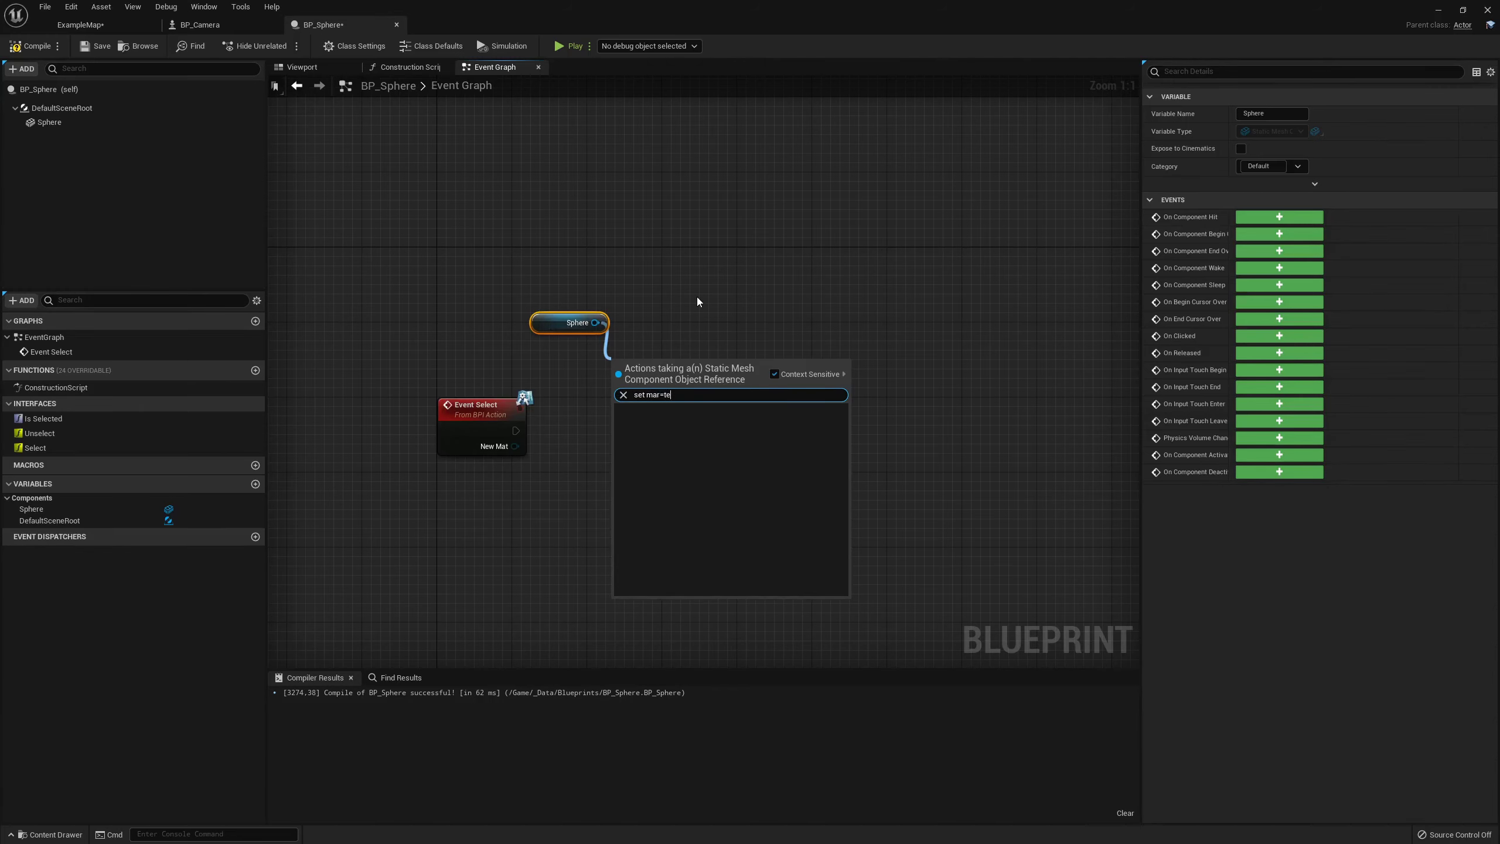
{"action": "key", "text": "BackSpace"}
{"action": "key", "text": "BackSpace"}
{"action": "key", "text": "BackSpace"}
{"action": "key", "text": "BackSpace"}
{"action": "type", "text": "tera"}
{"action": "key", "text": "BackSpace"}
{"action": "left_click", "coordinate": [680, 576]}
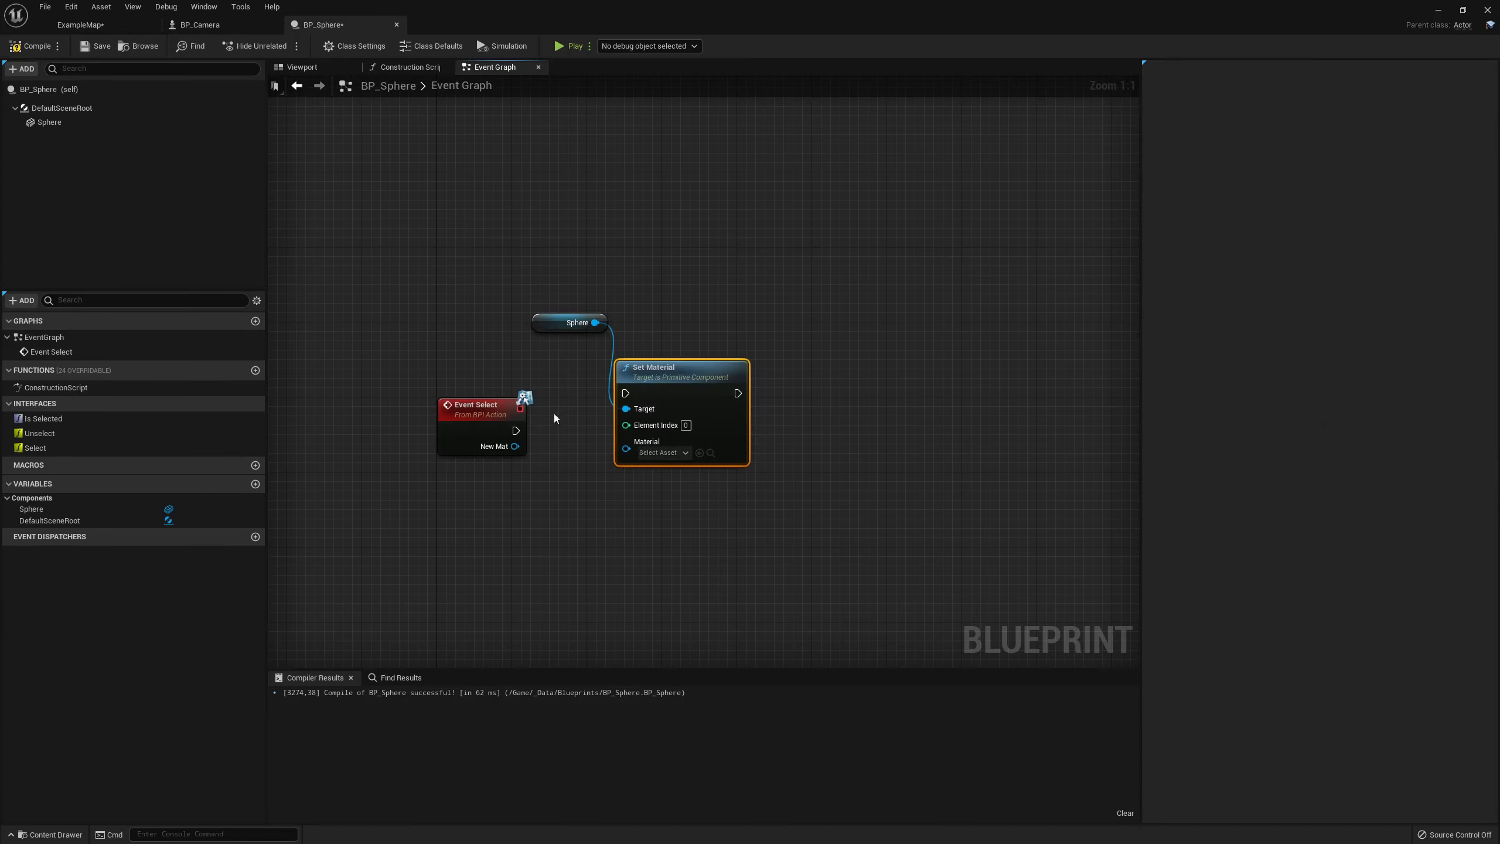
{"action": "mouse_move", "coordinate": [515, 430]}
{"action": "left_mouse_down"}
{"action": "mouse_move", "coordinate": [625, 393]}
{"action": "mouse_move", "coordinate": [670, 408]}
{"action": "left_mouse_up"}
{"action": "left_click_drag", "start_coordinate": [550, 328], "coordinate": [624, 385]}
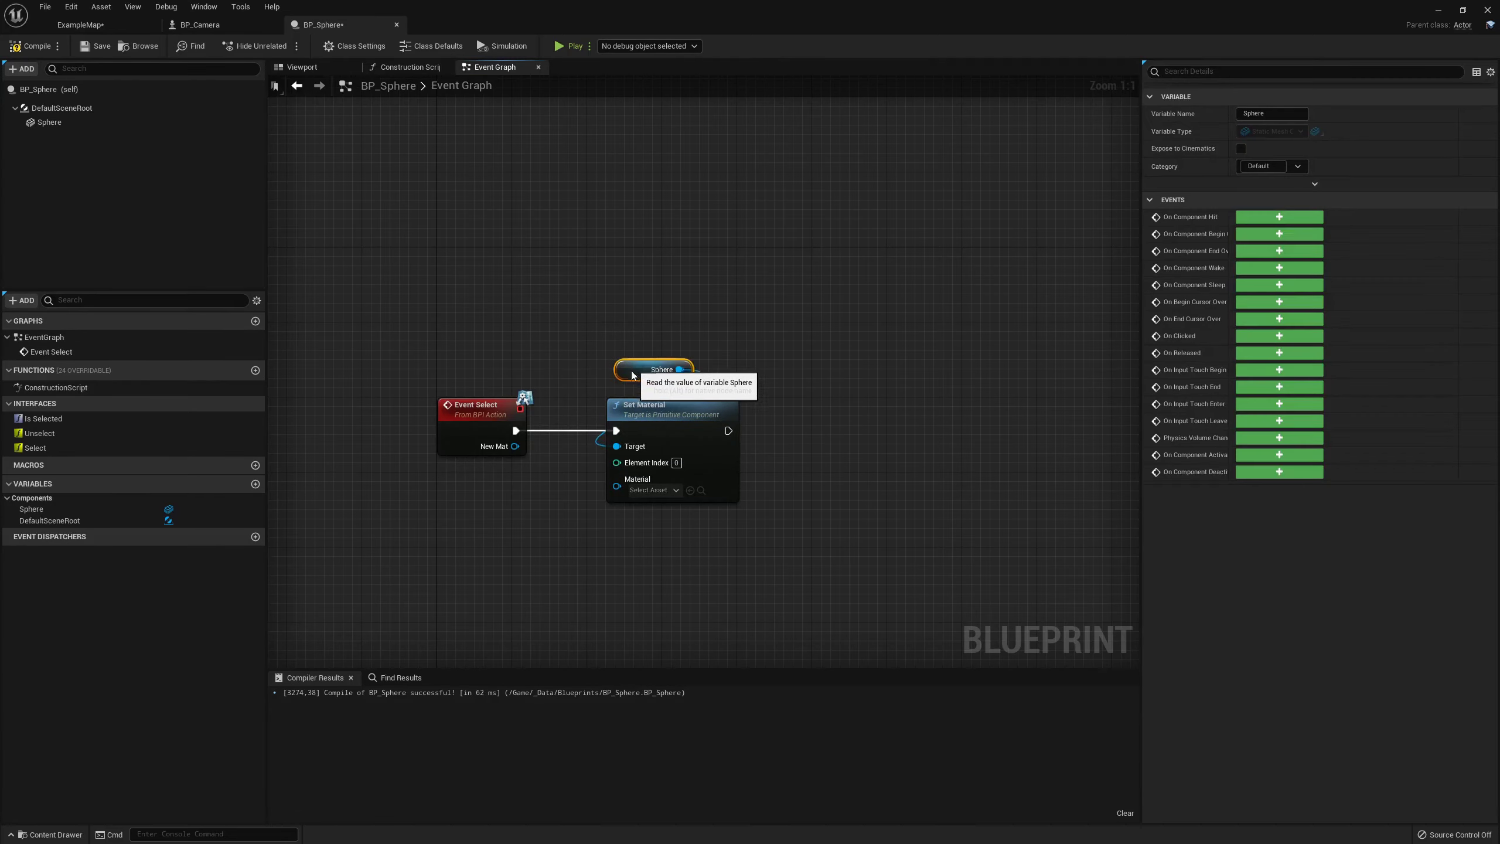
{"action": "left_click", "coordinate": [612, 335]}
{"action": "left_click_drag", "start_coordinate": [515, 446], "coordinate": [617, 479]}
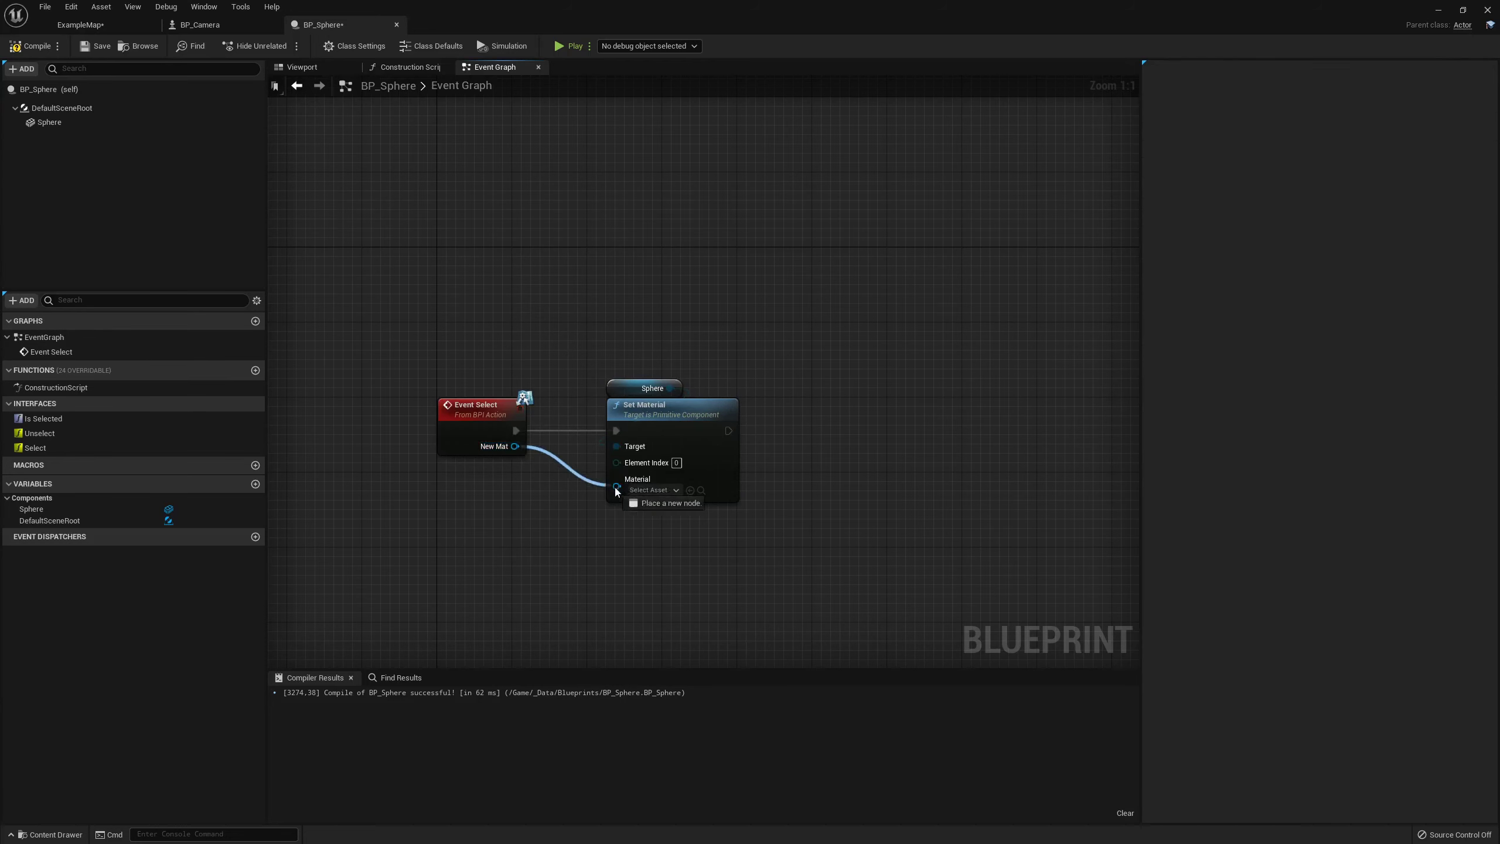
{"action": "right_click_drag", "start_coordinate": [593, 508], "coordinate": [648, 486]}
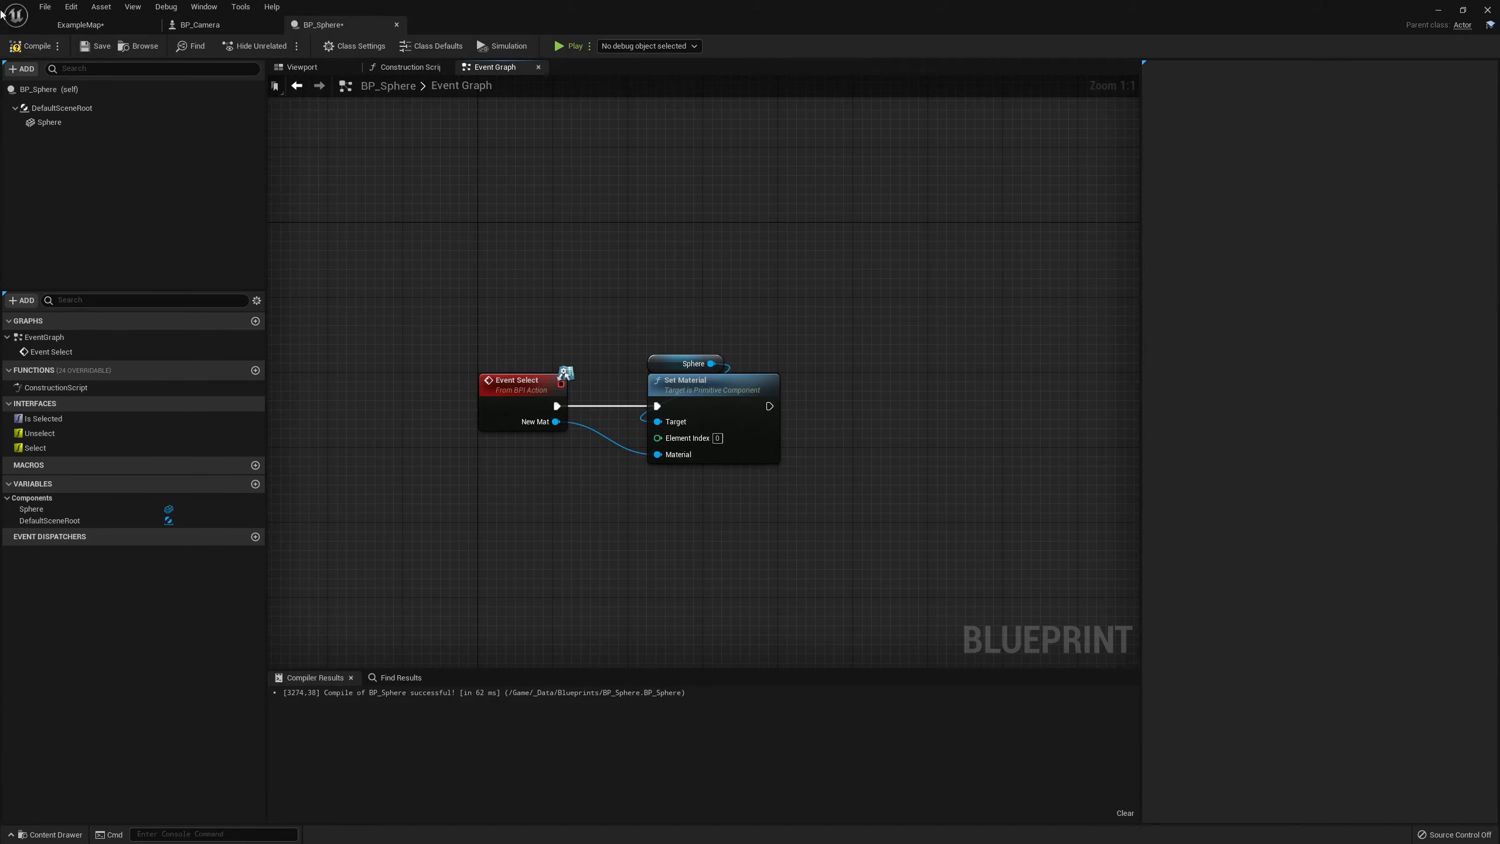
{"action": "left_click", "coordinate": [32, 46]}
Add Event Unselect driving a copied Set Material node set to M_Default
{"action": "right_click_drag", "start_coordinate": [495, 208], "coordinate": [531, 288]}
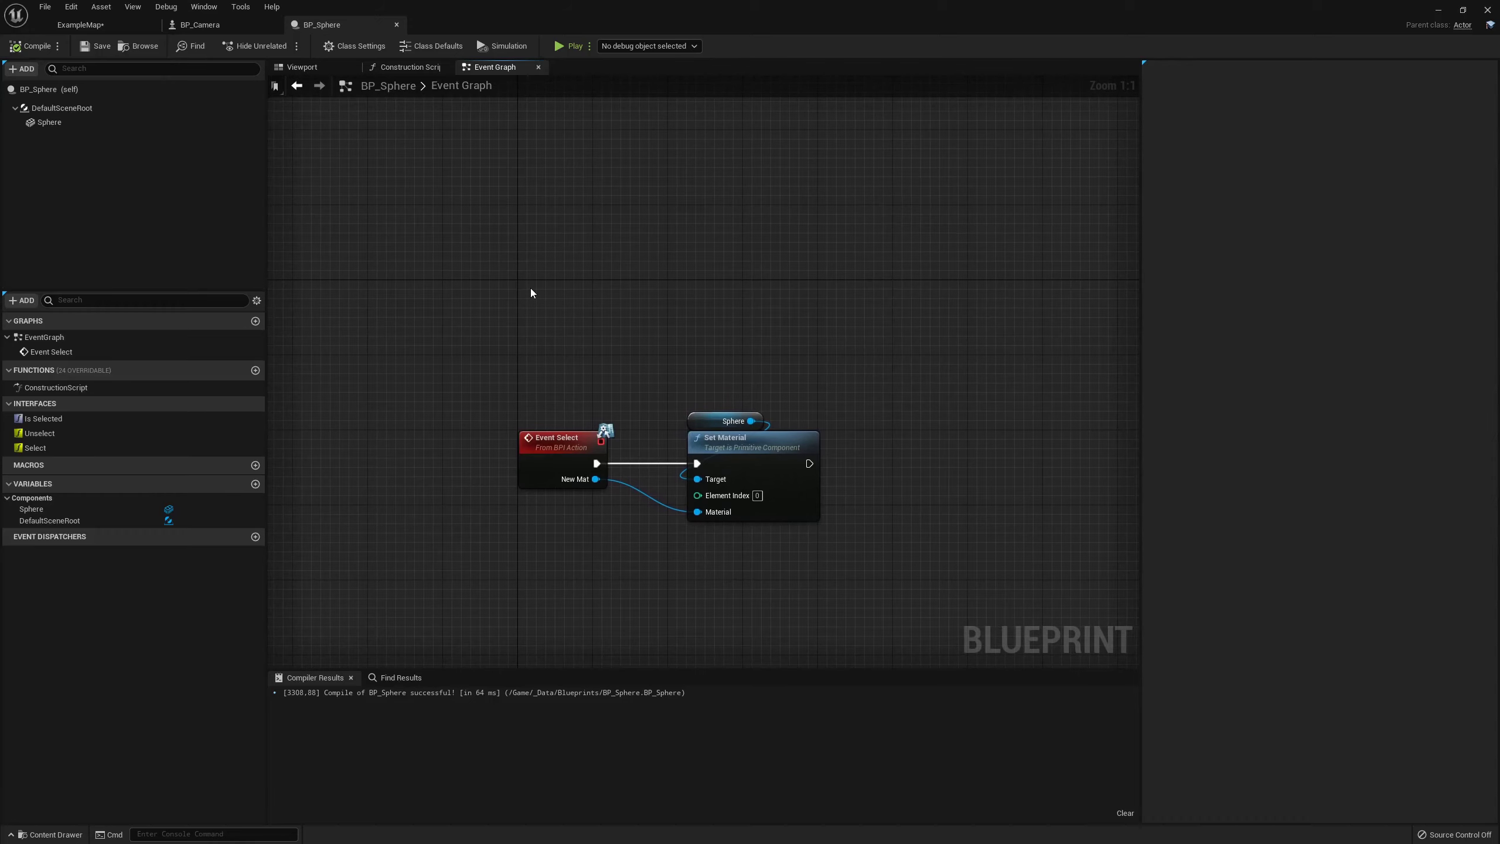
{"action": "left_click", "coordinate": [48, 435]}
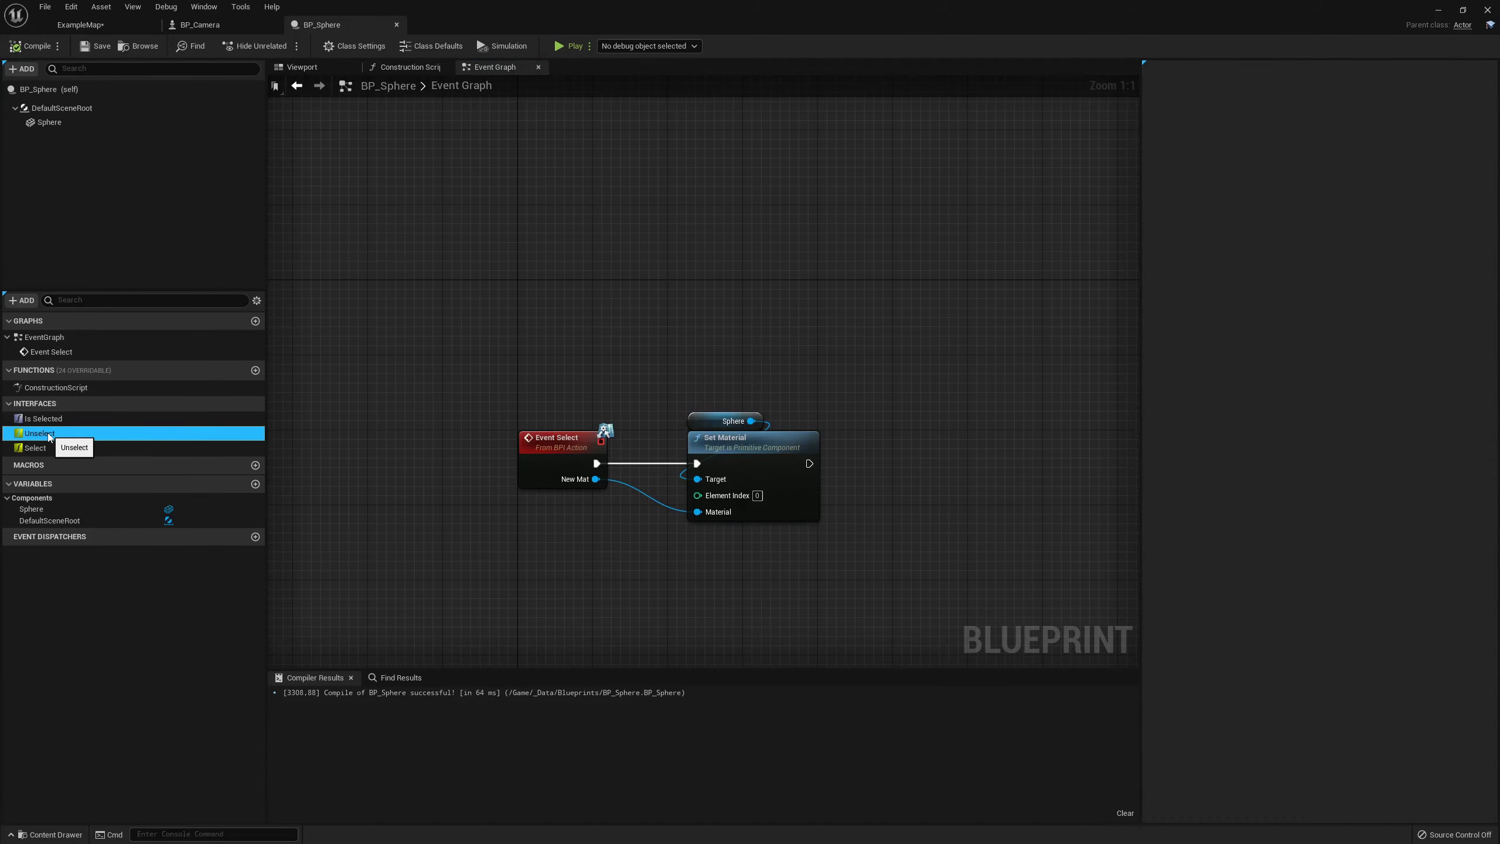
{"action": "right_click", "coordinate": [48, 435]}
{"action": "left_click", "coordinate": [77, 453]}
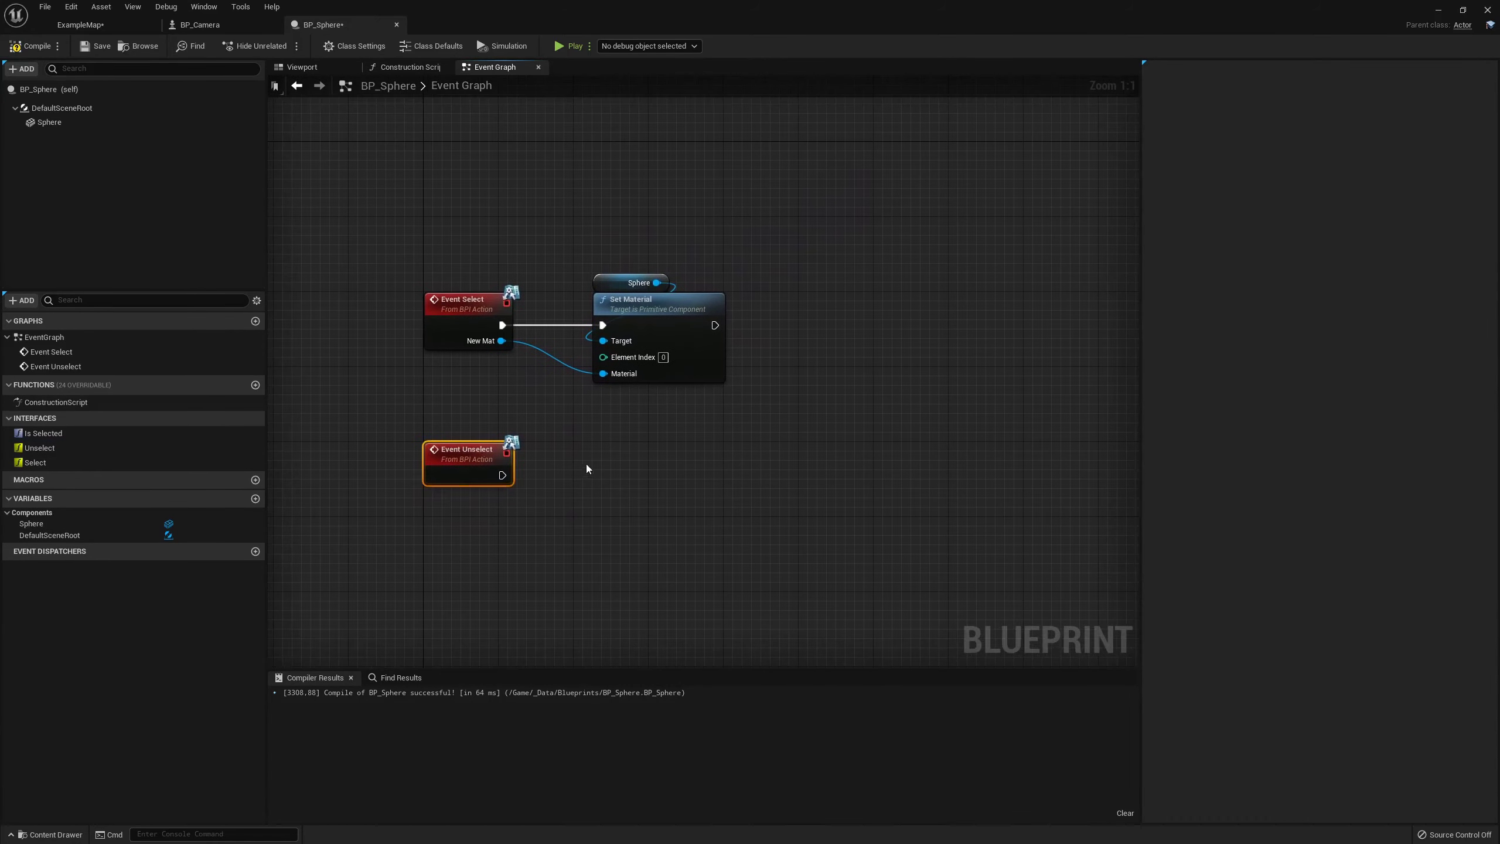
{"action": "left_click_drag", "start_coordinate": [607, 234], "coordinate": [672, 304]}
{"action": "key", "text": "ctrl+c"}
{"action": "key", "text": "ctrl+v"}
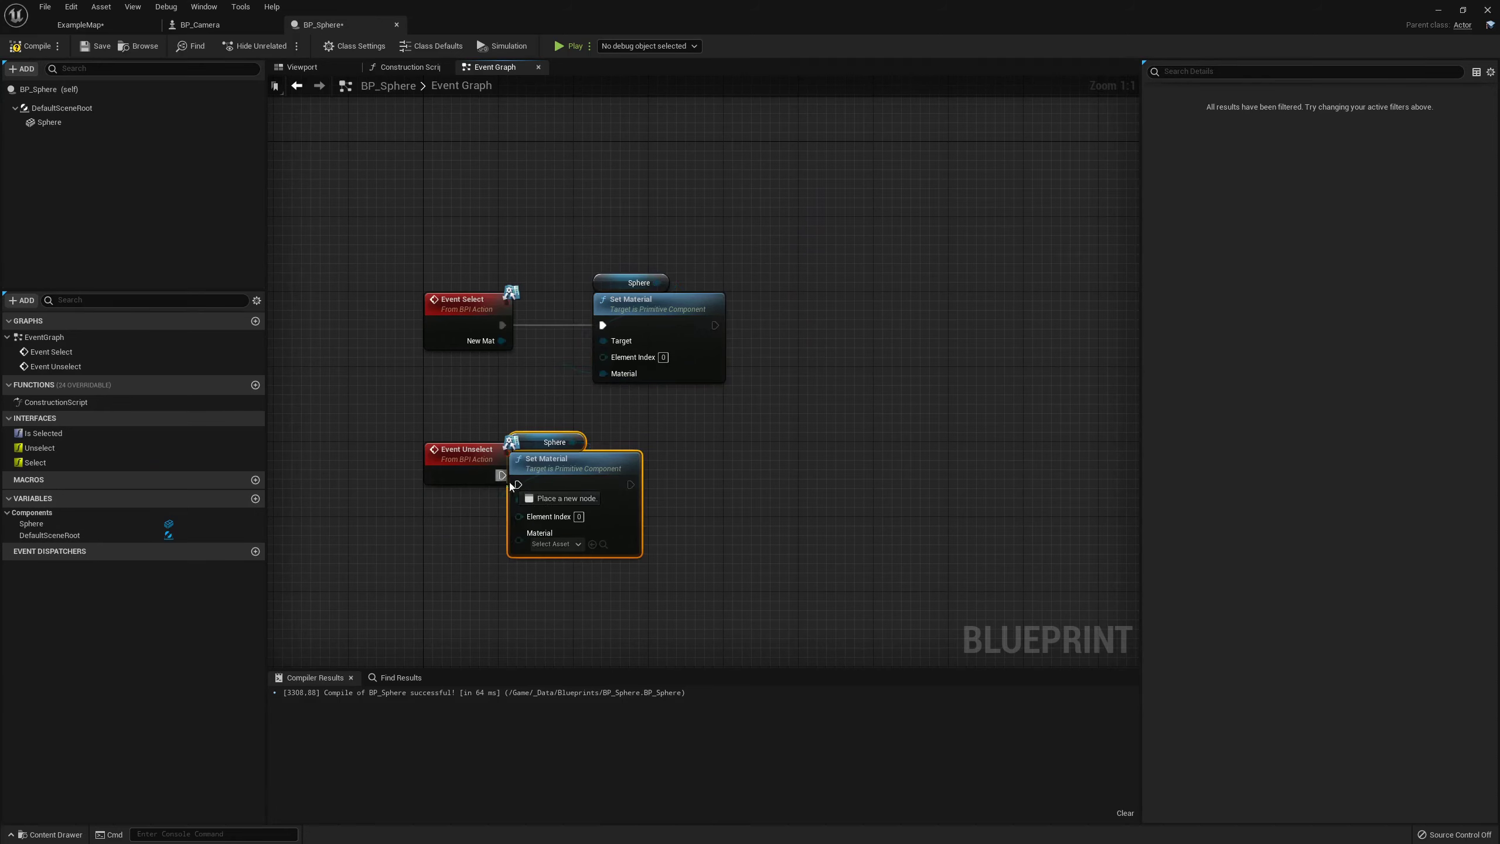
{"action": "mouse_move", "coordinate": [548, 482]}
{"action": "left_mouse_down"}
{"action": "mouse_move", "coordinate": [632, 473]}
{"action": "mouse_move", "coordinate": [502, 475]}
{"action": "left_mouse_up"}
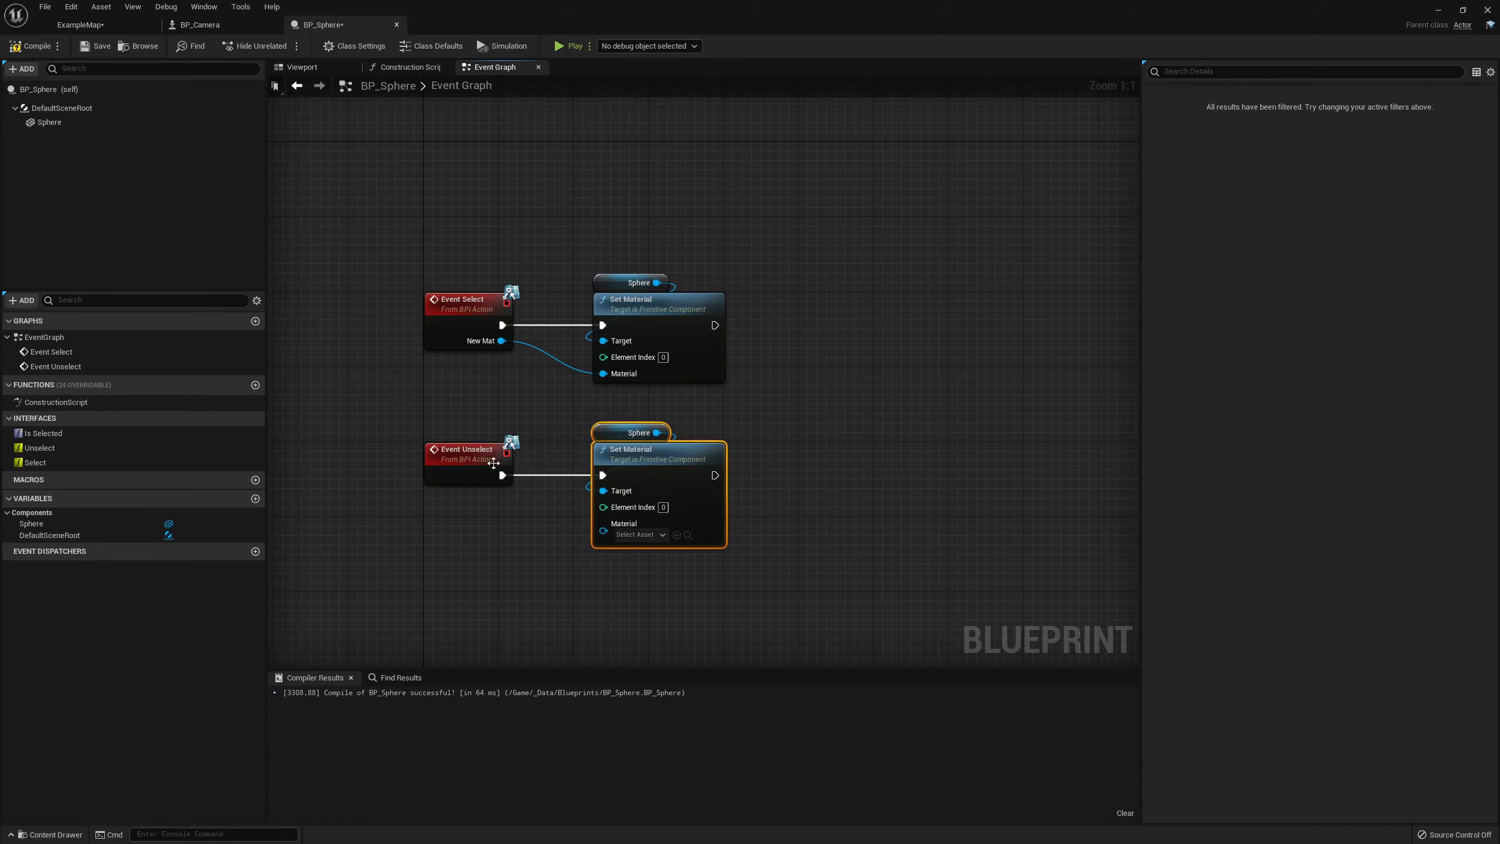
{"action": "left_click", "coordinate": [640, 534]}
{"action": "left_click", "coordinate": [661, 588]}
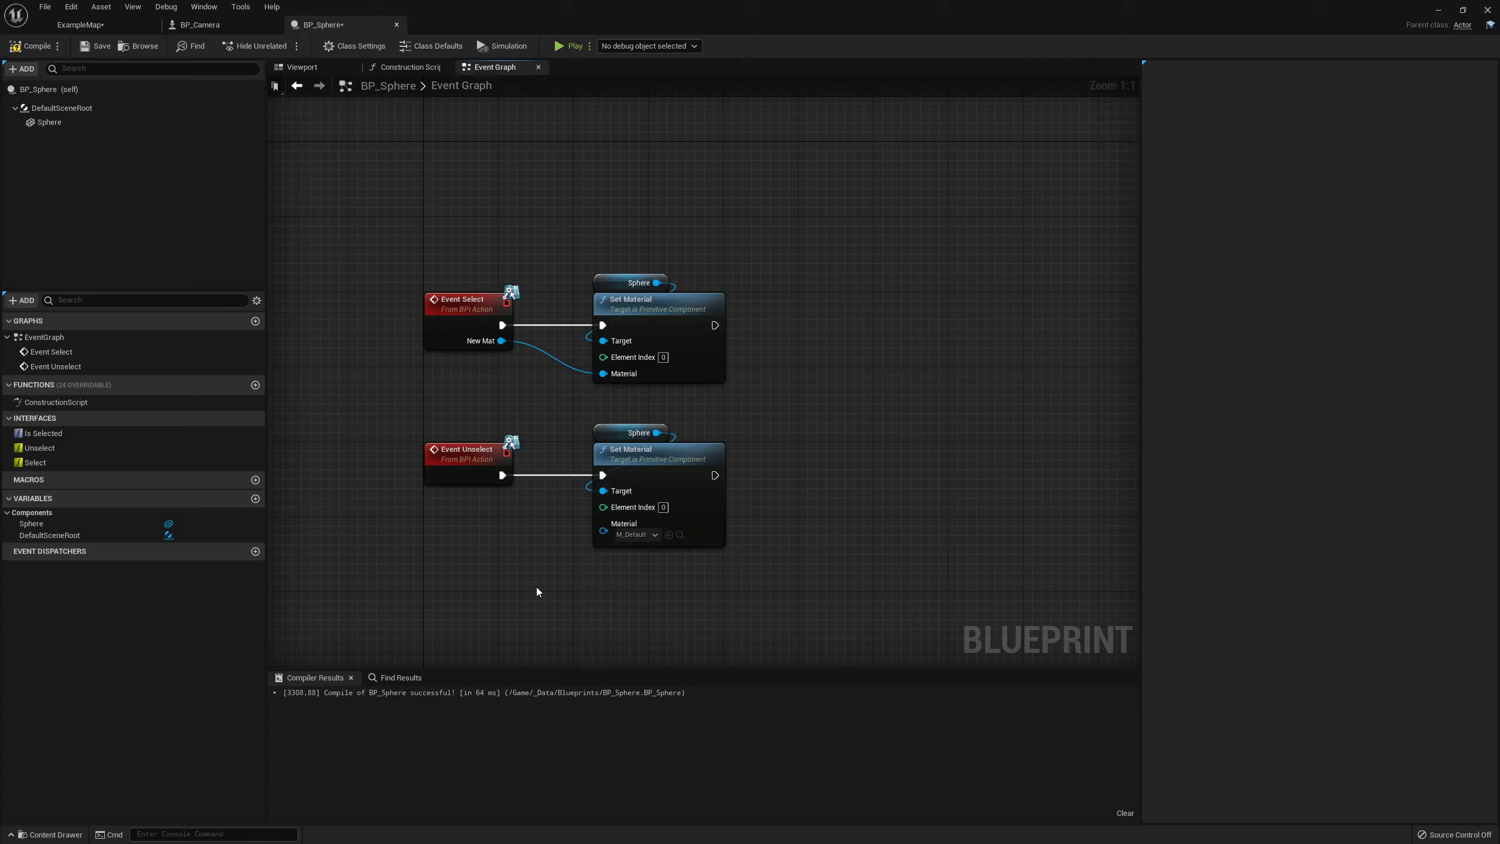
{"action": "right_click_drag", "start_coordinate": [518, 341], "coordinate": [559, 384]}
Recompile BP_Sphere and save the ExampleMap level
{"action": "left_click", "coordinate": [13, 45]}
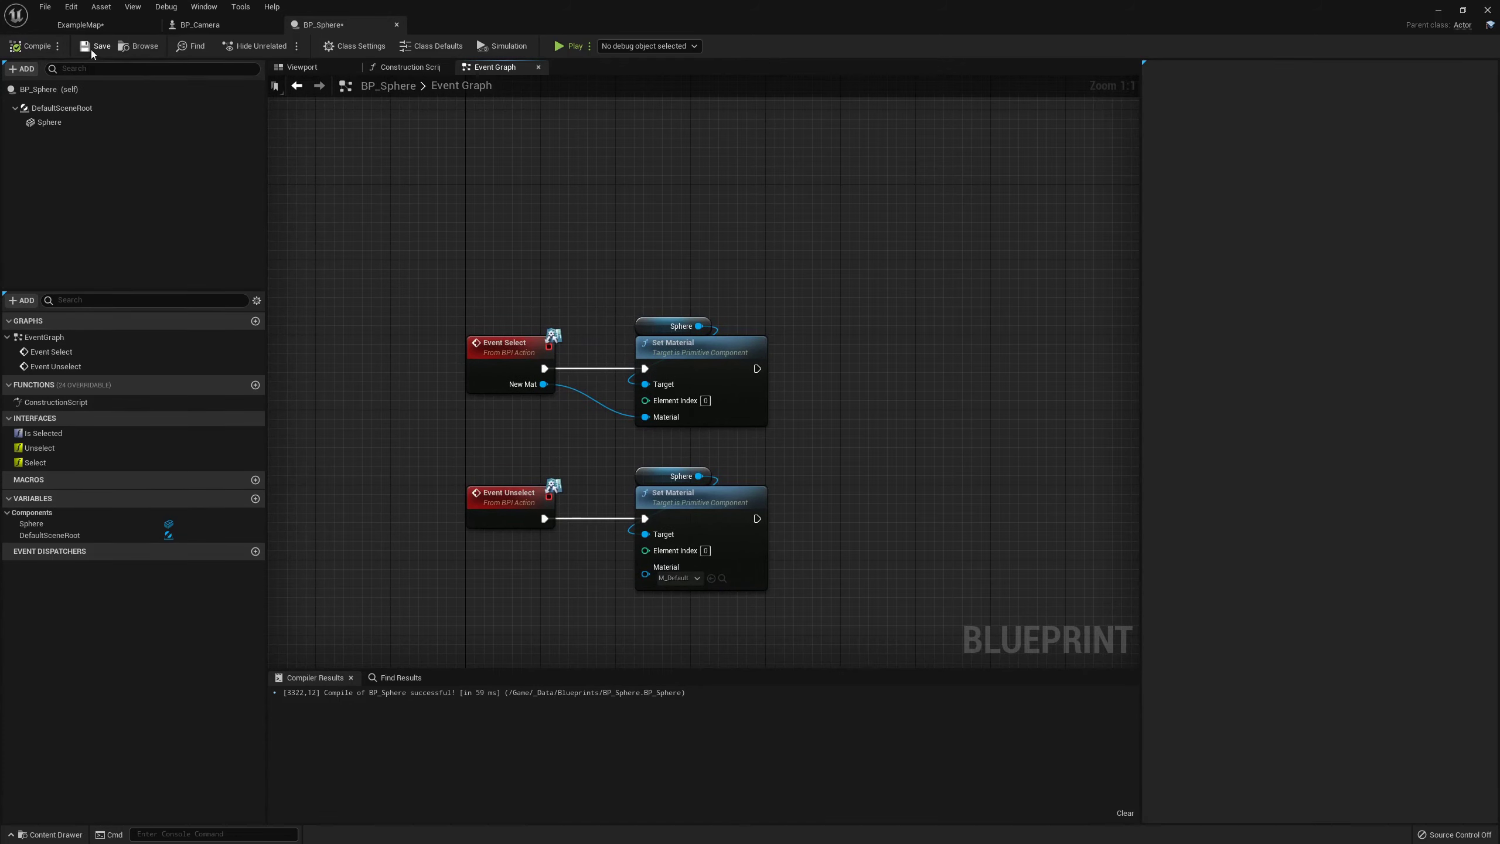
{"action": "left_click", "coordinate": [121, 23]}
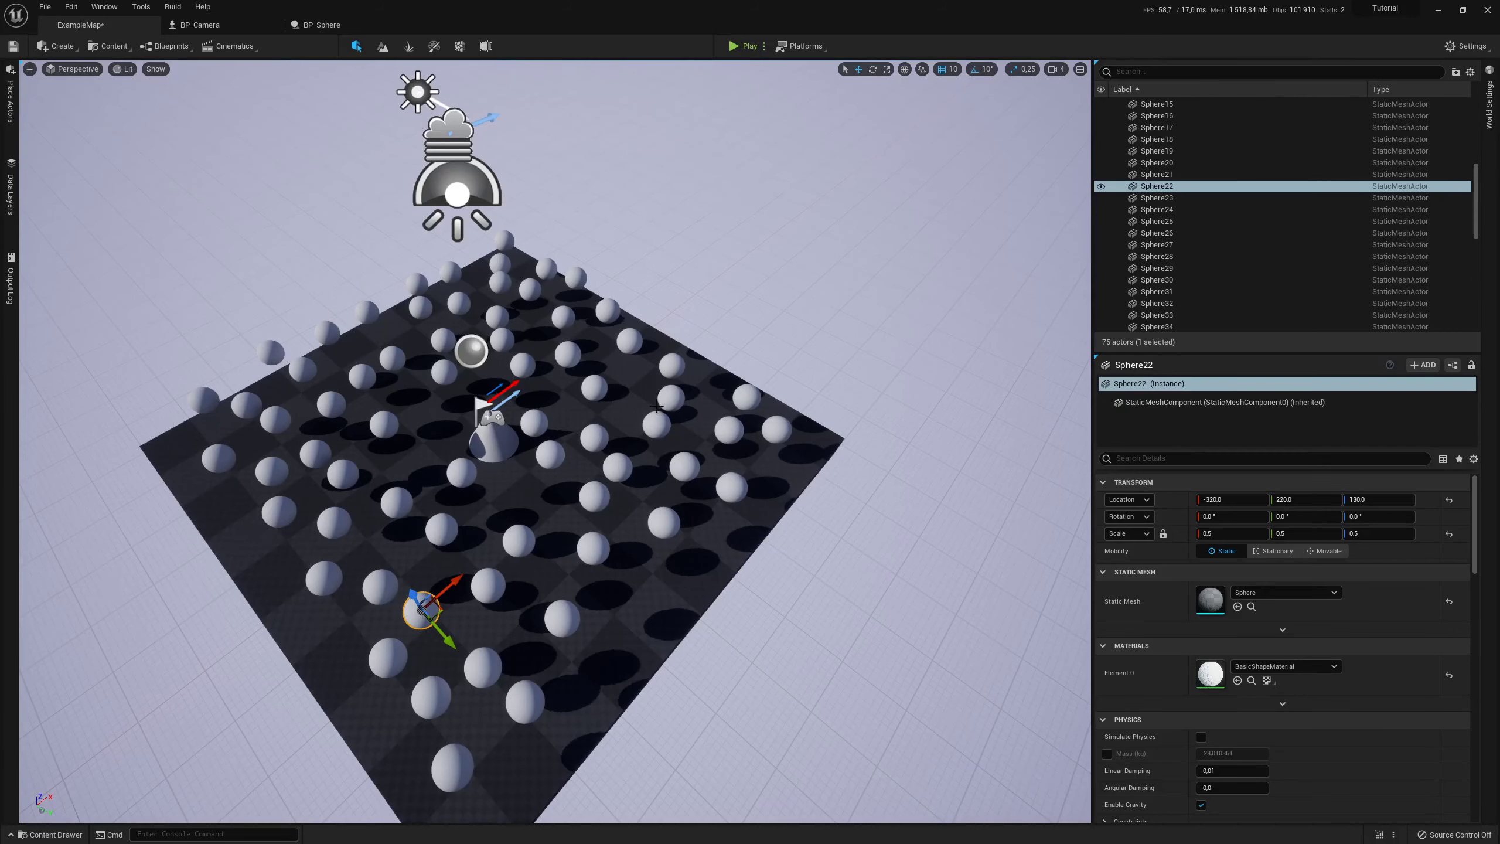
{"action": "left_click", "coordinate": [569, 354]}
{"action": "right_click_drag", "start_coordinate": [569, 355], "coordinate": [649, 366]}
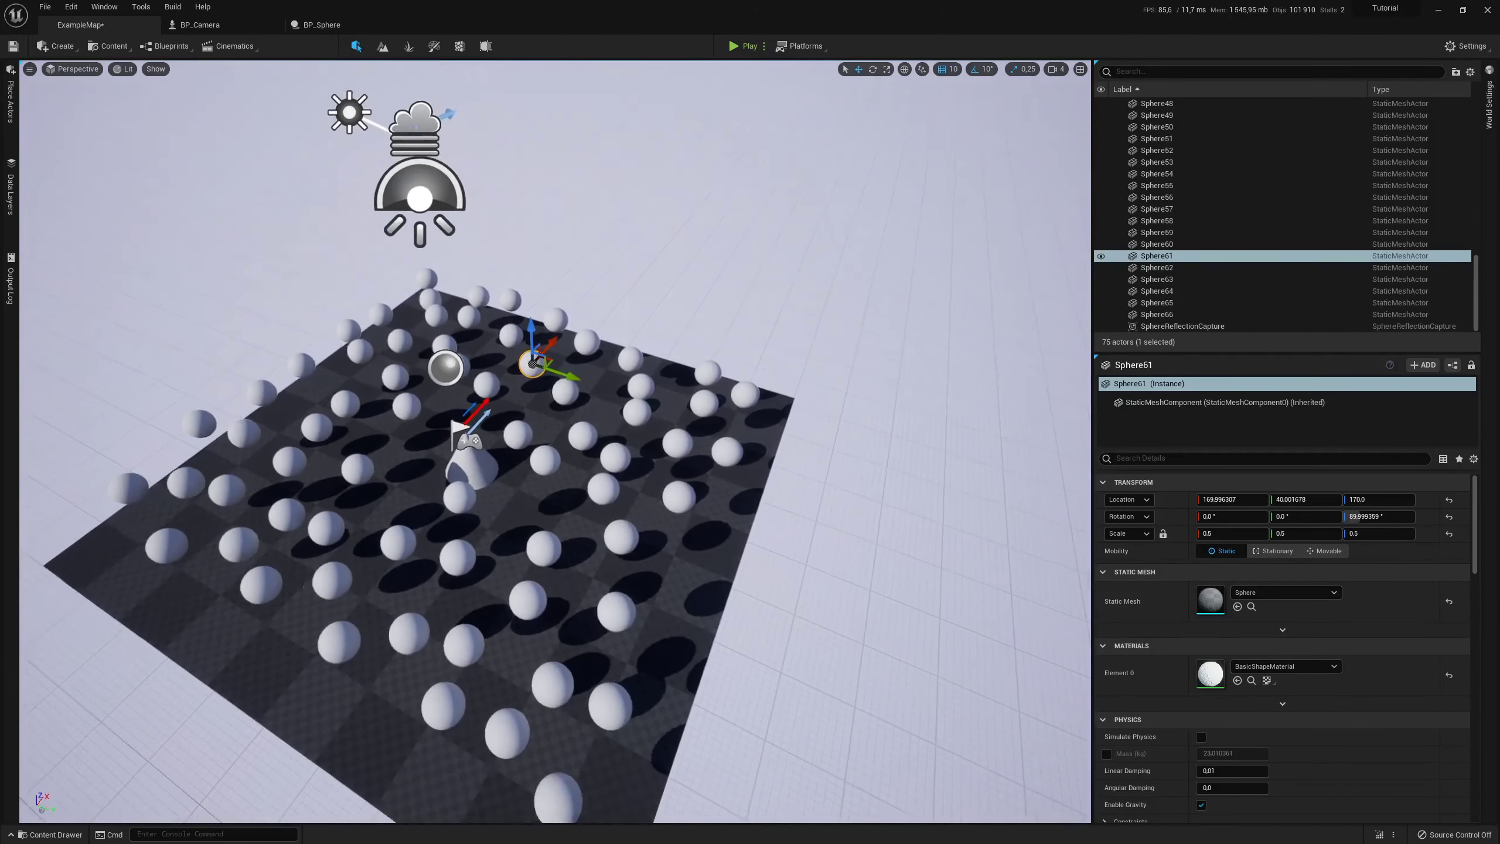
{"action": "key", "text": "ctrl+s"}
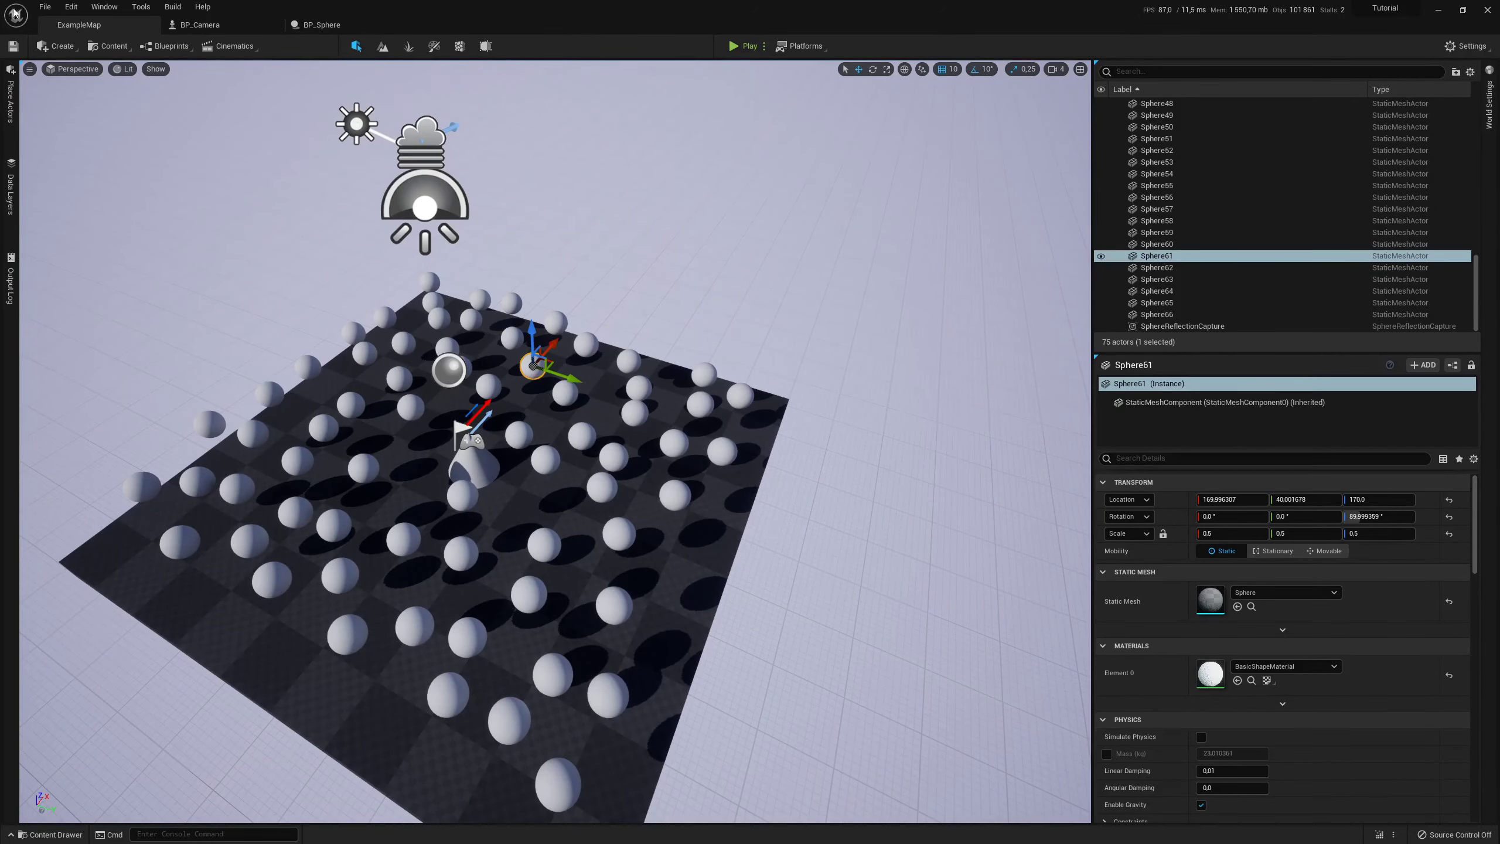
Save the level as ExampleMap2 in the _Data/Maps folder
{"action": "left_click", "coordinate": [45, 6]}
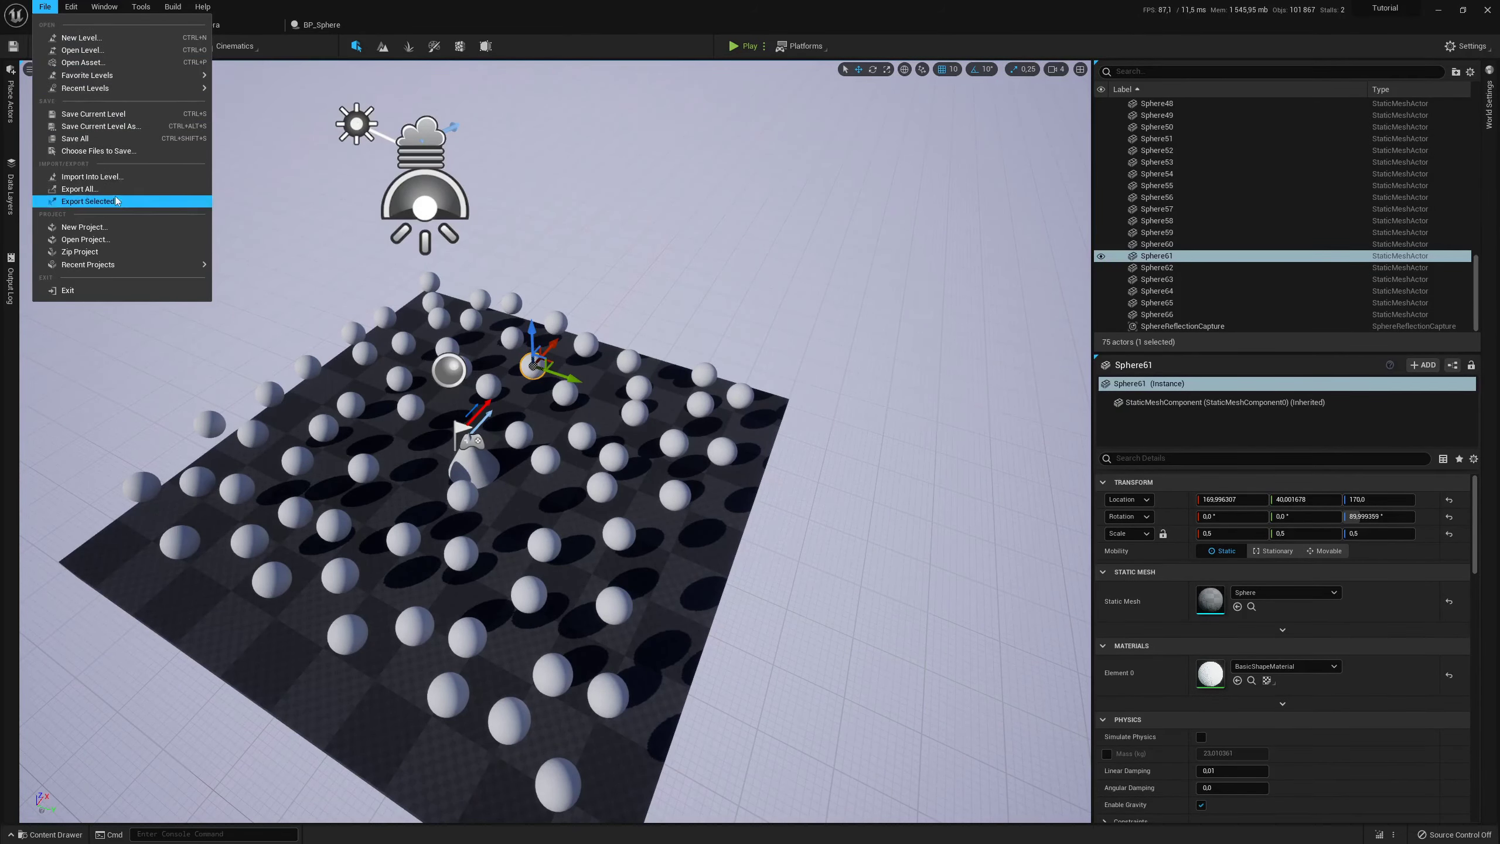
{"action": "left_click", "coordinate": [100, 127]}
{"action": "double_click", "coordinate": [450, 281]}
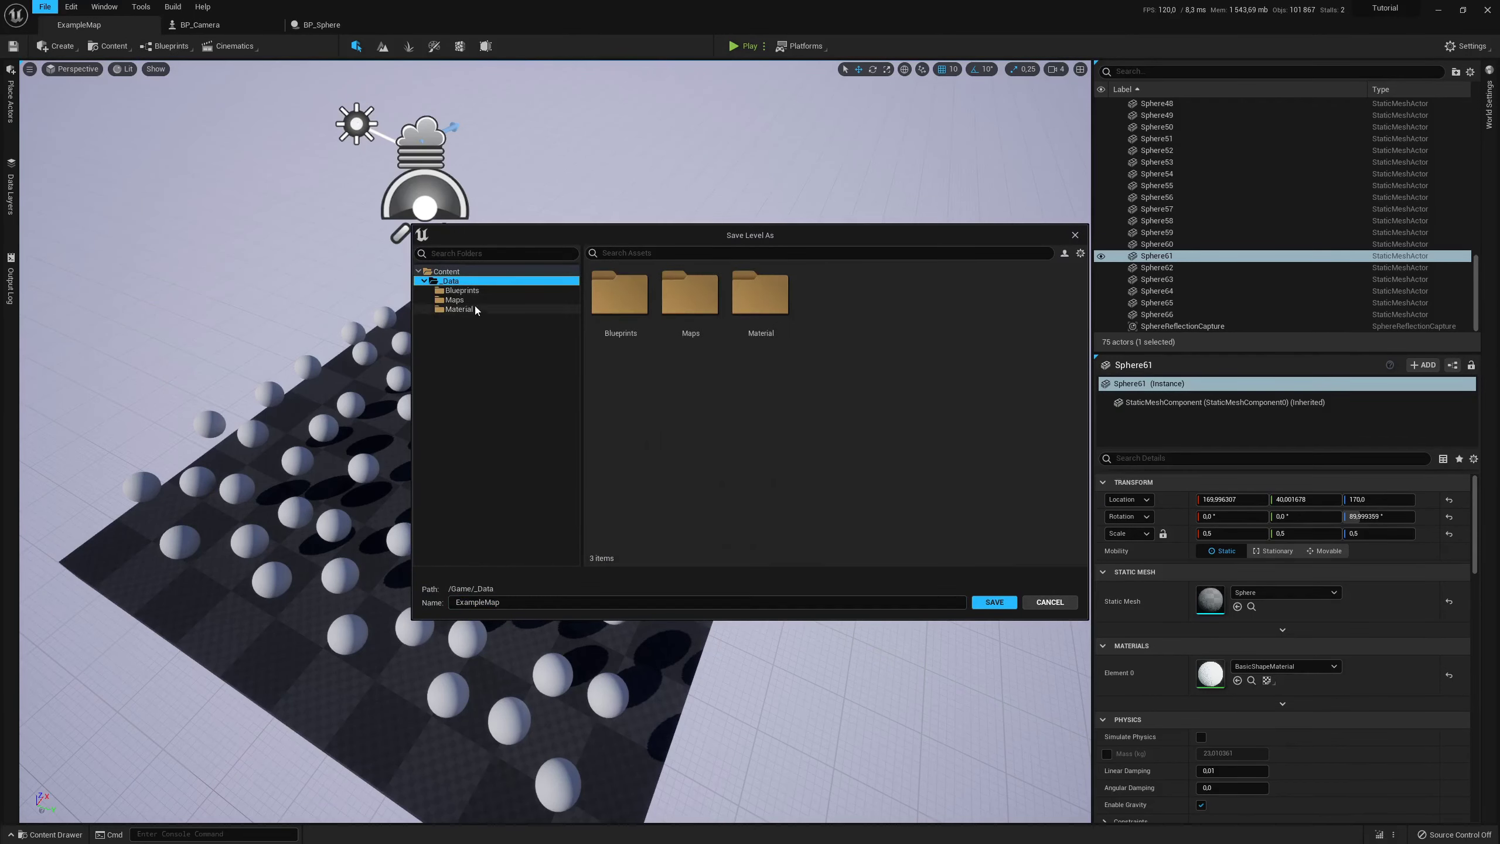
{"action": "left_click", "coordinate": [454, 299]}
{"action": "left_click", "coordinate": [503, 608]}
{"action": "type", "text": "2"}
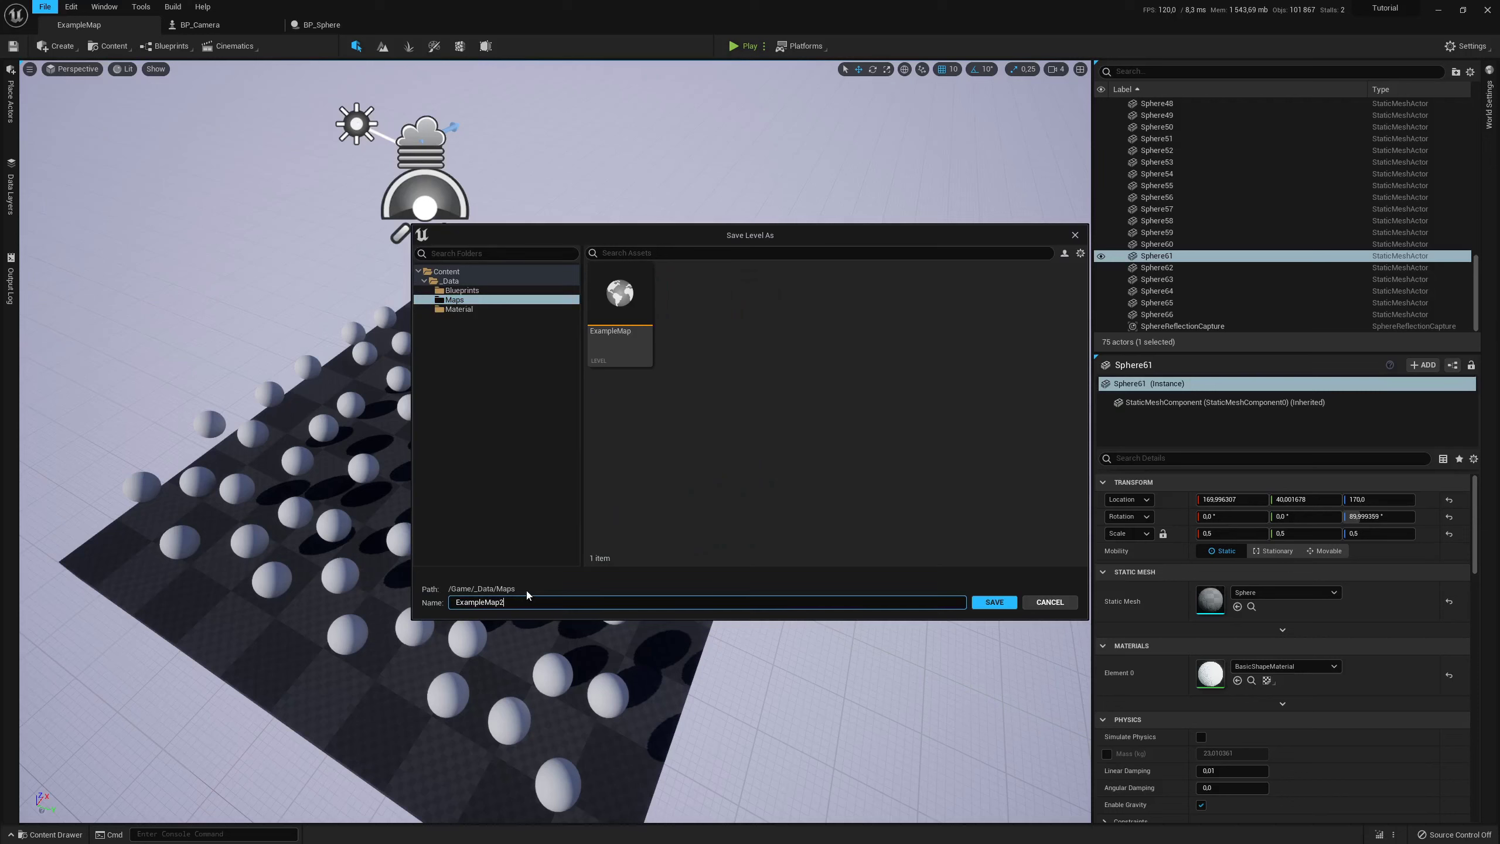
{"action": "left_click", "coordinate": [975, 603]}
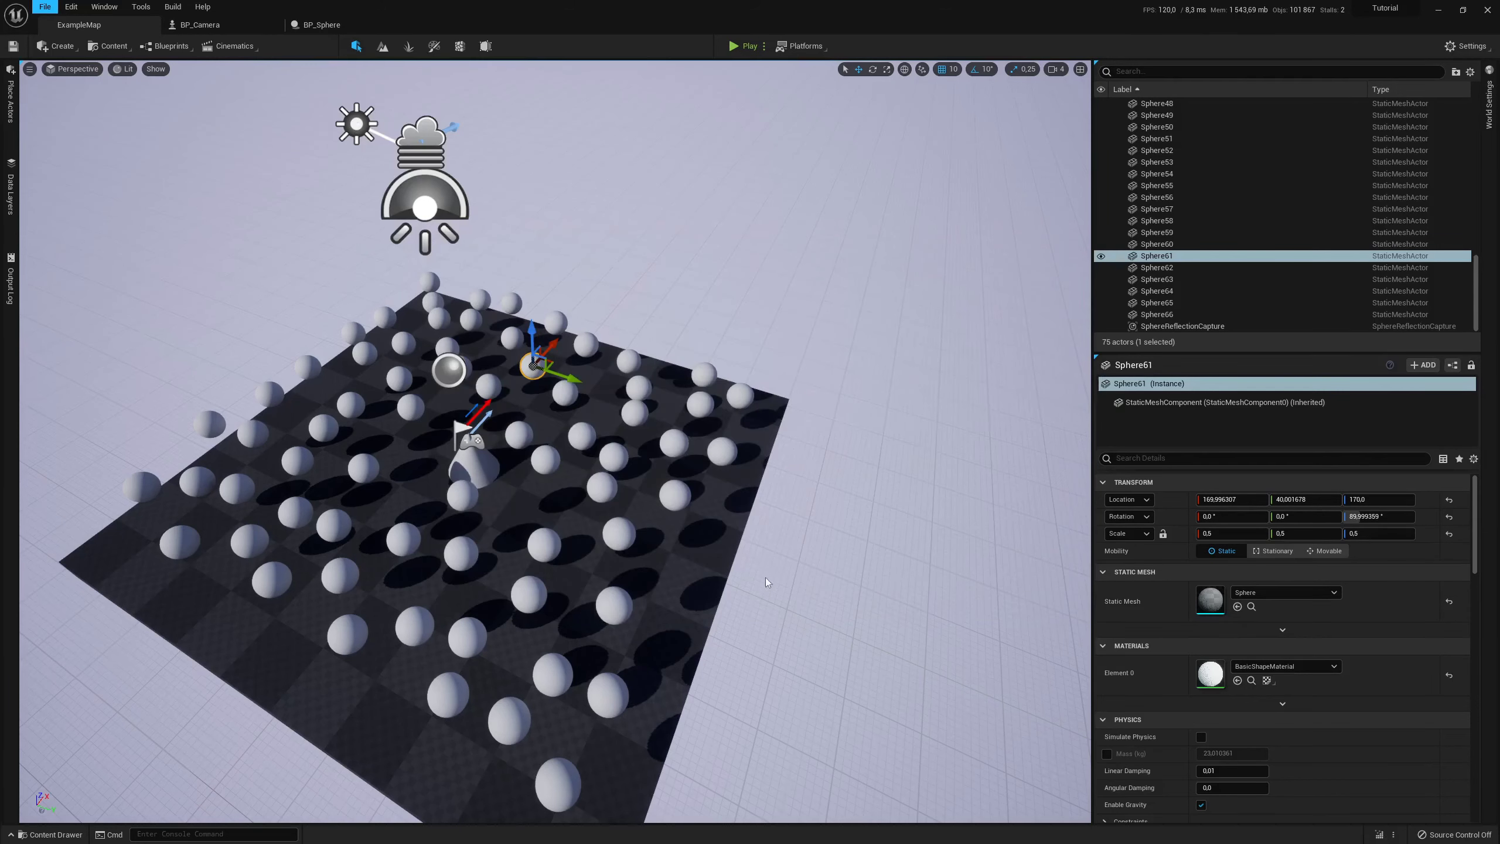
{"action": "left_click", "coordinate": [567, 395]}
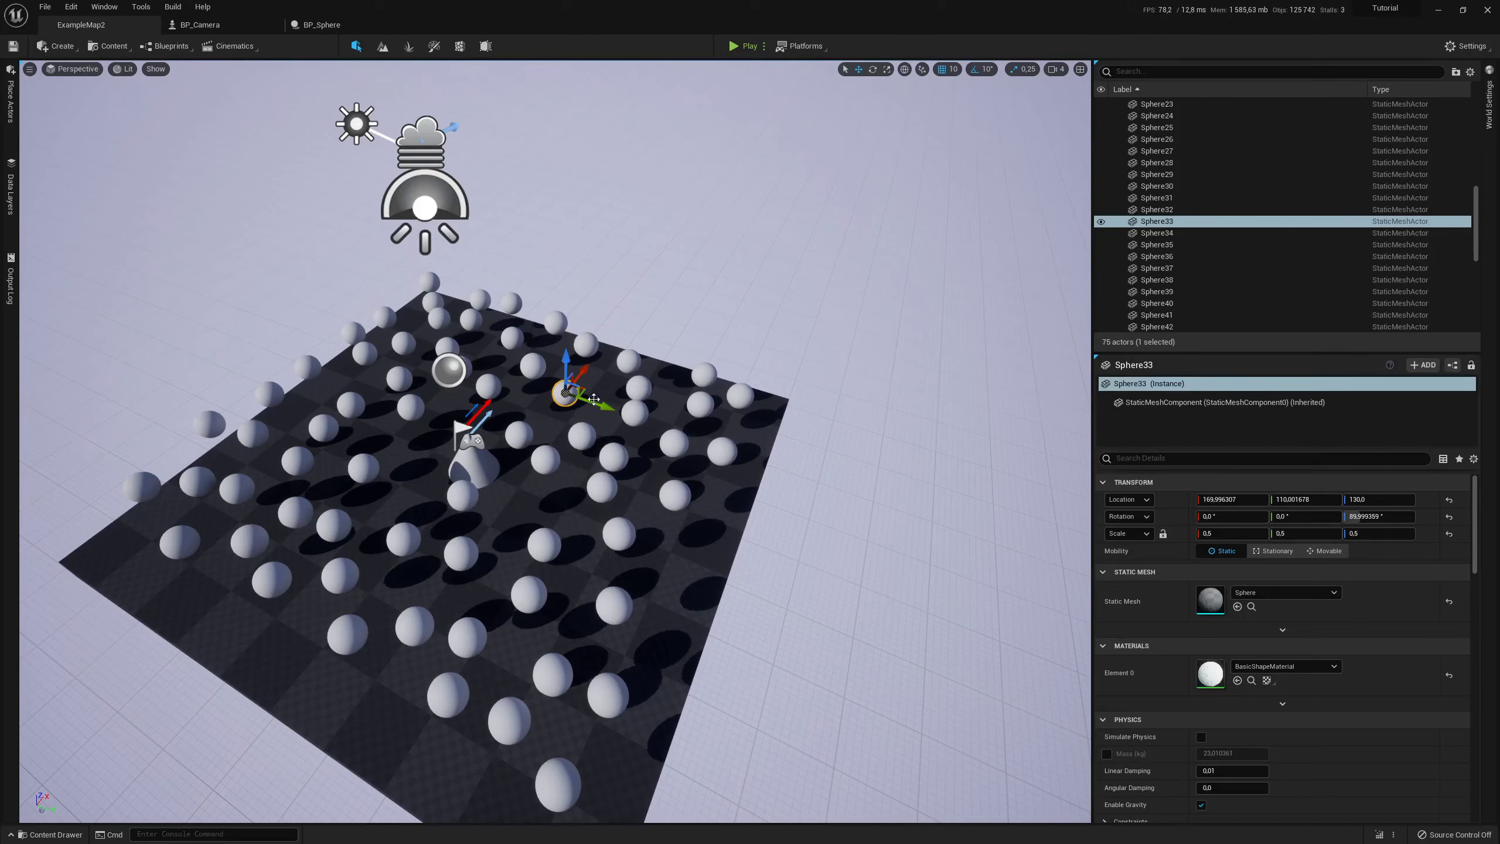
Select all static mesh actors in the level except the floor
{"action": "right_click", "coordinate": [566, 381]}
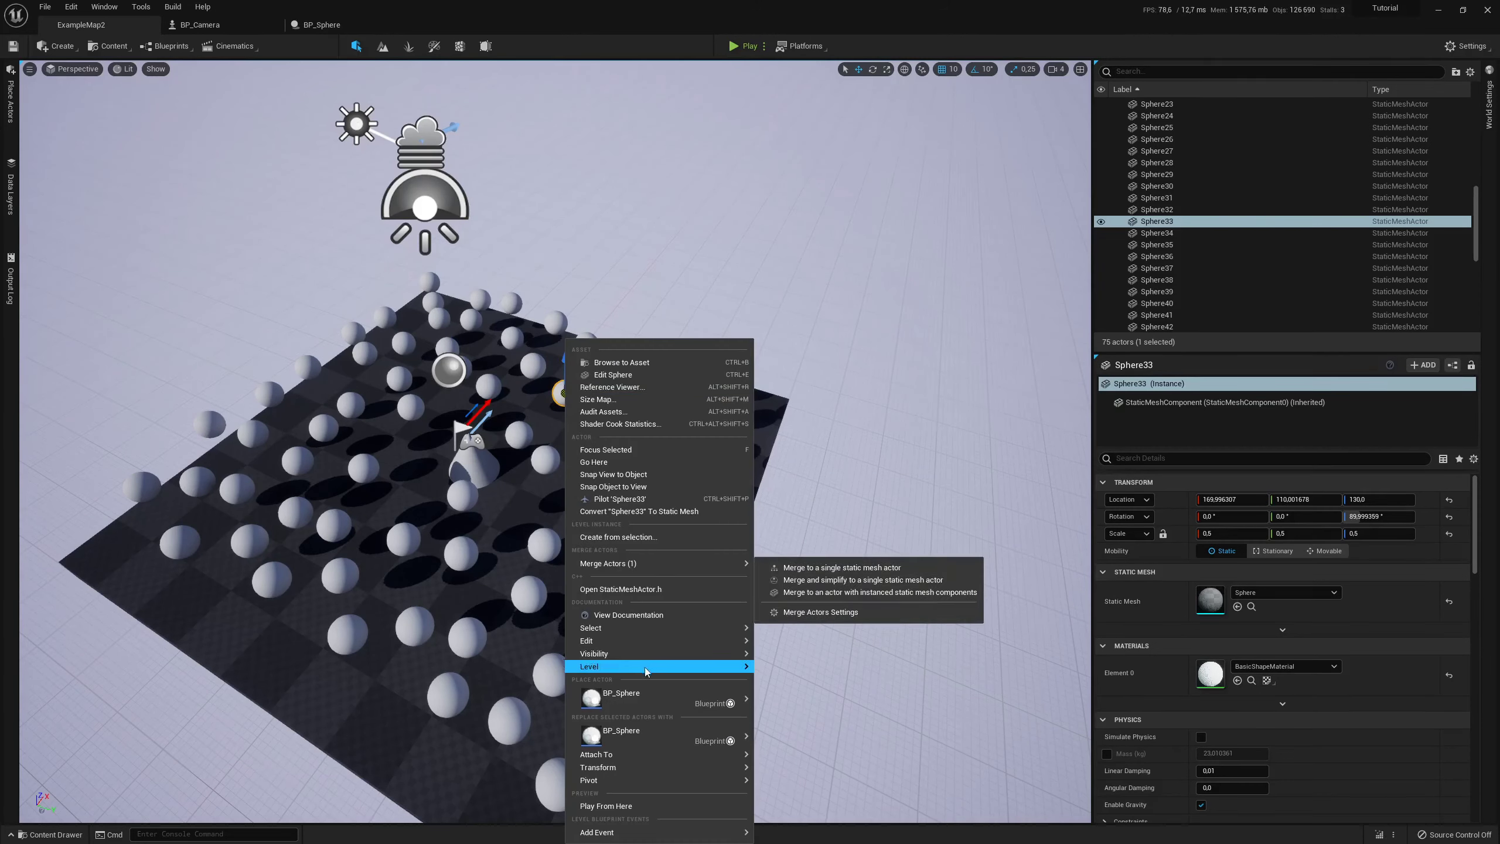
{"action": "mouse_move", "coordinate": [627, 634]}
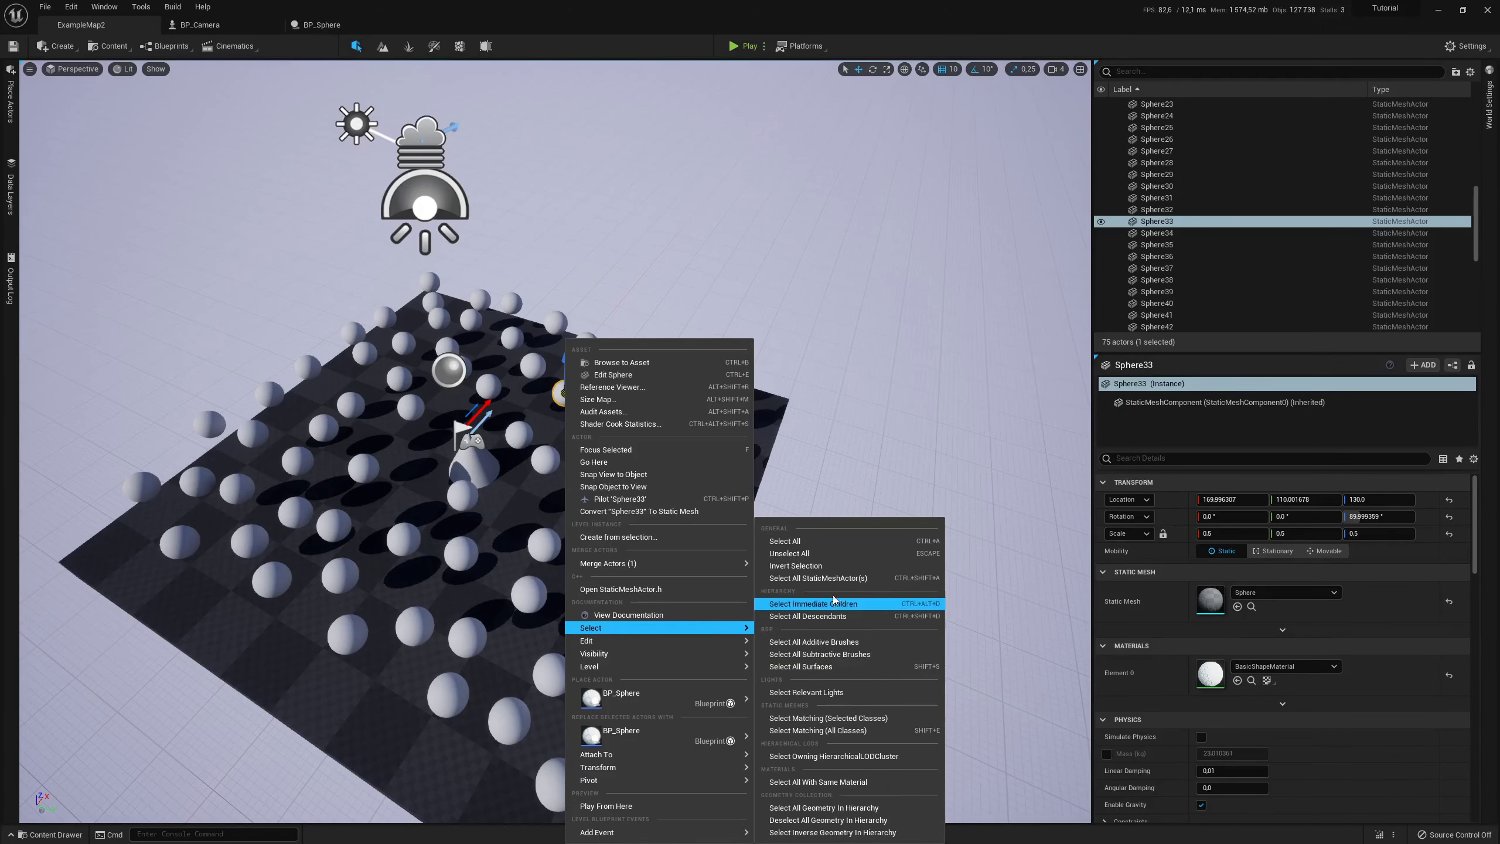
{"action": "left_click", "coordinate": [833, 583]}
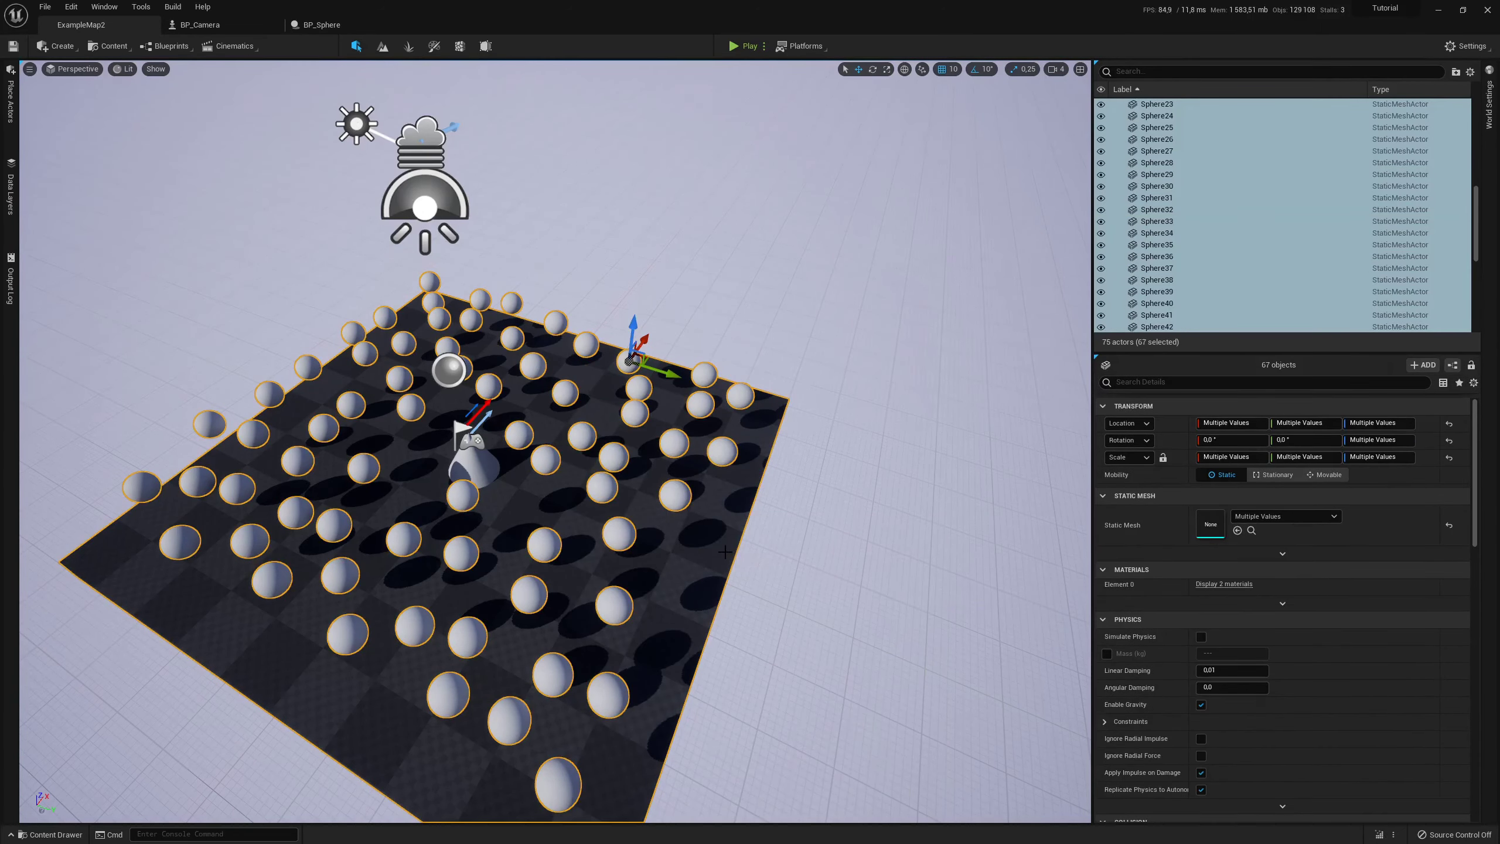
{"action": "left_click", "coordinate": [760, 545], "text": "ctrl"}
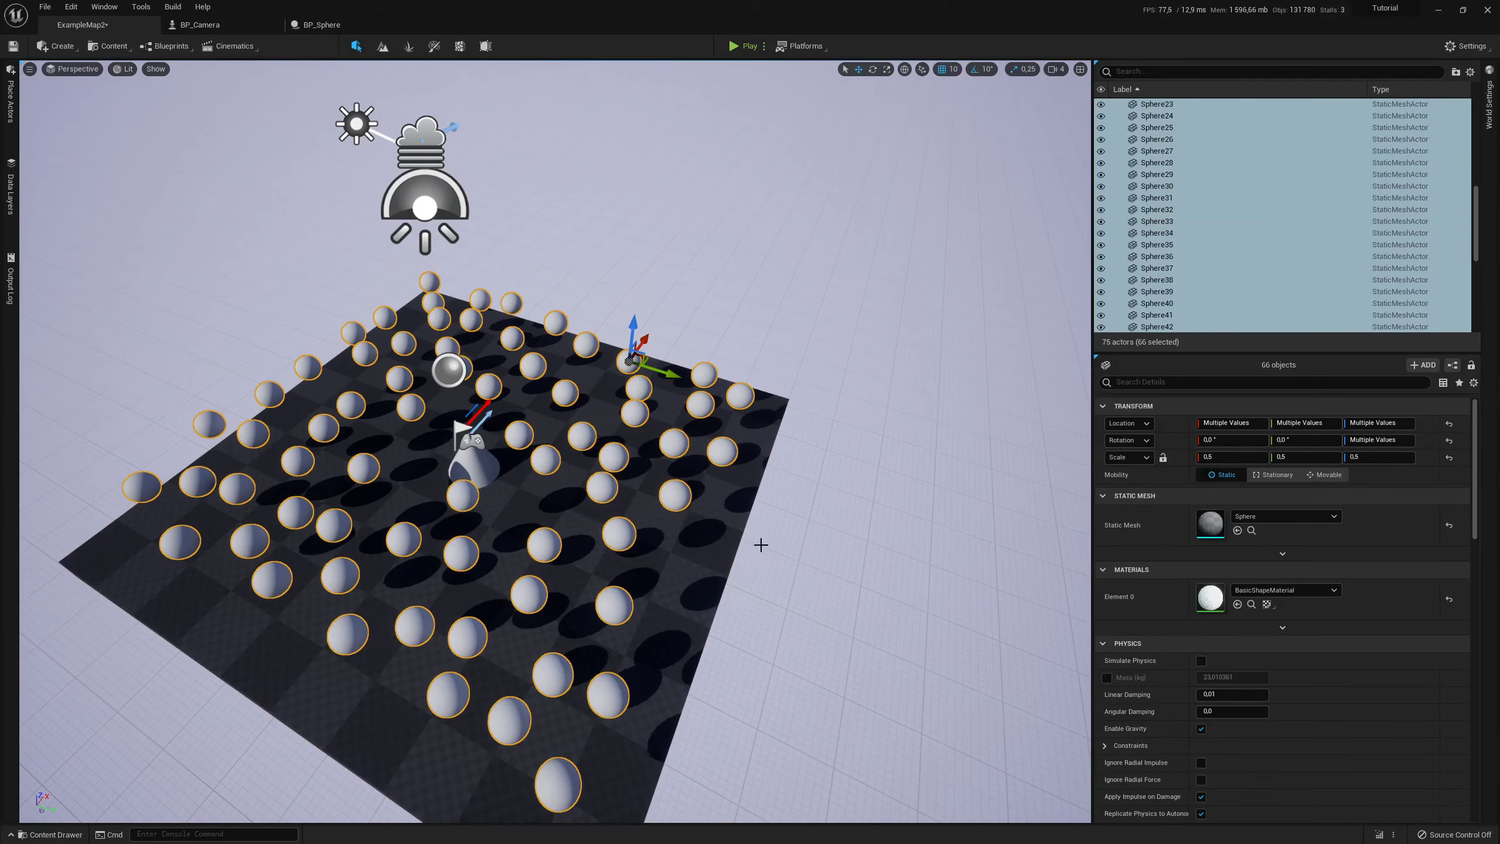
{"action": "scroll", "coordinate": [1181, 312], "scroll_direction": "up", "scroll_amount": 10}
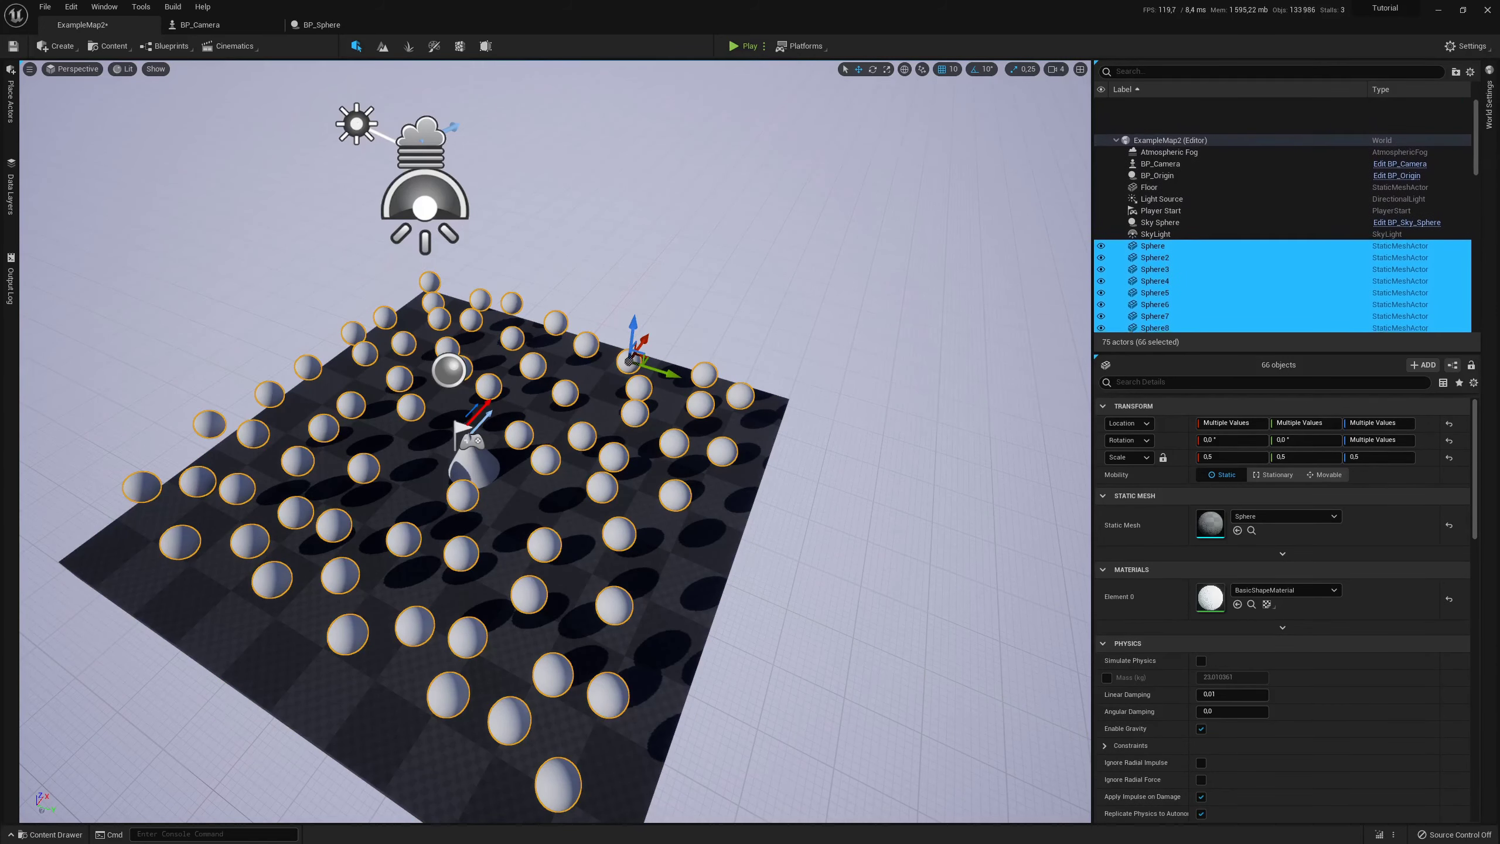
{"action": "scroll", "coordinate": [1282, 215], "scroll_direction": "down", "scroll_amount": 15}
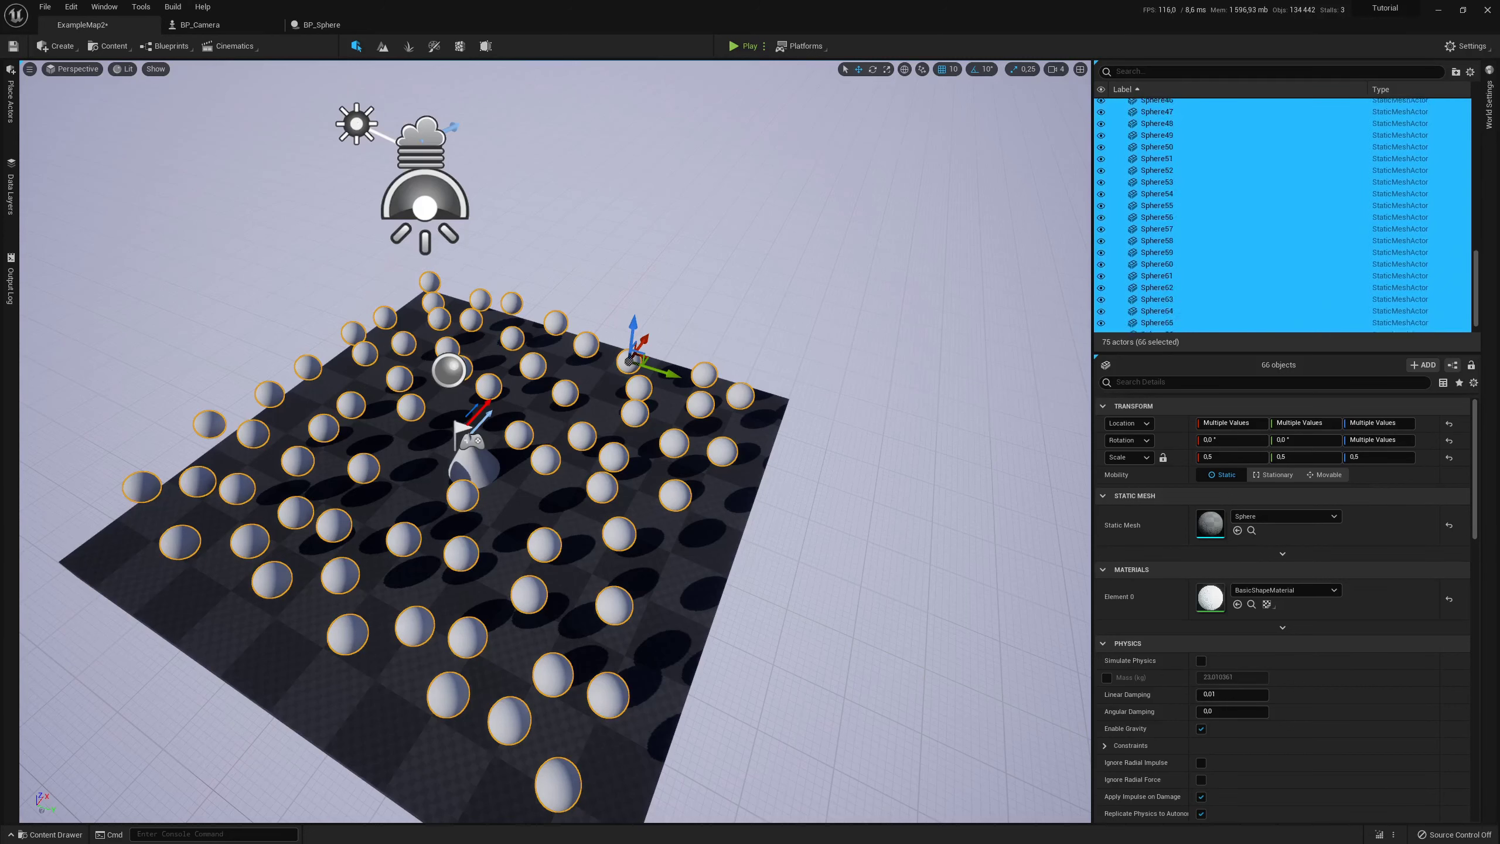
{"action": "scroll", "coordinate": [1282, 215], "scroll_direction": "up", "scroll_amount": 5}
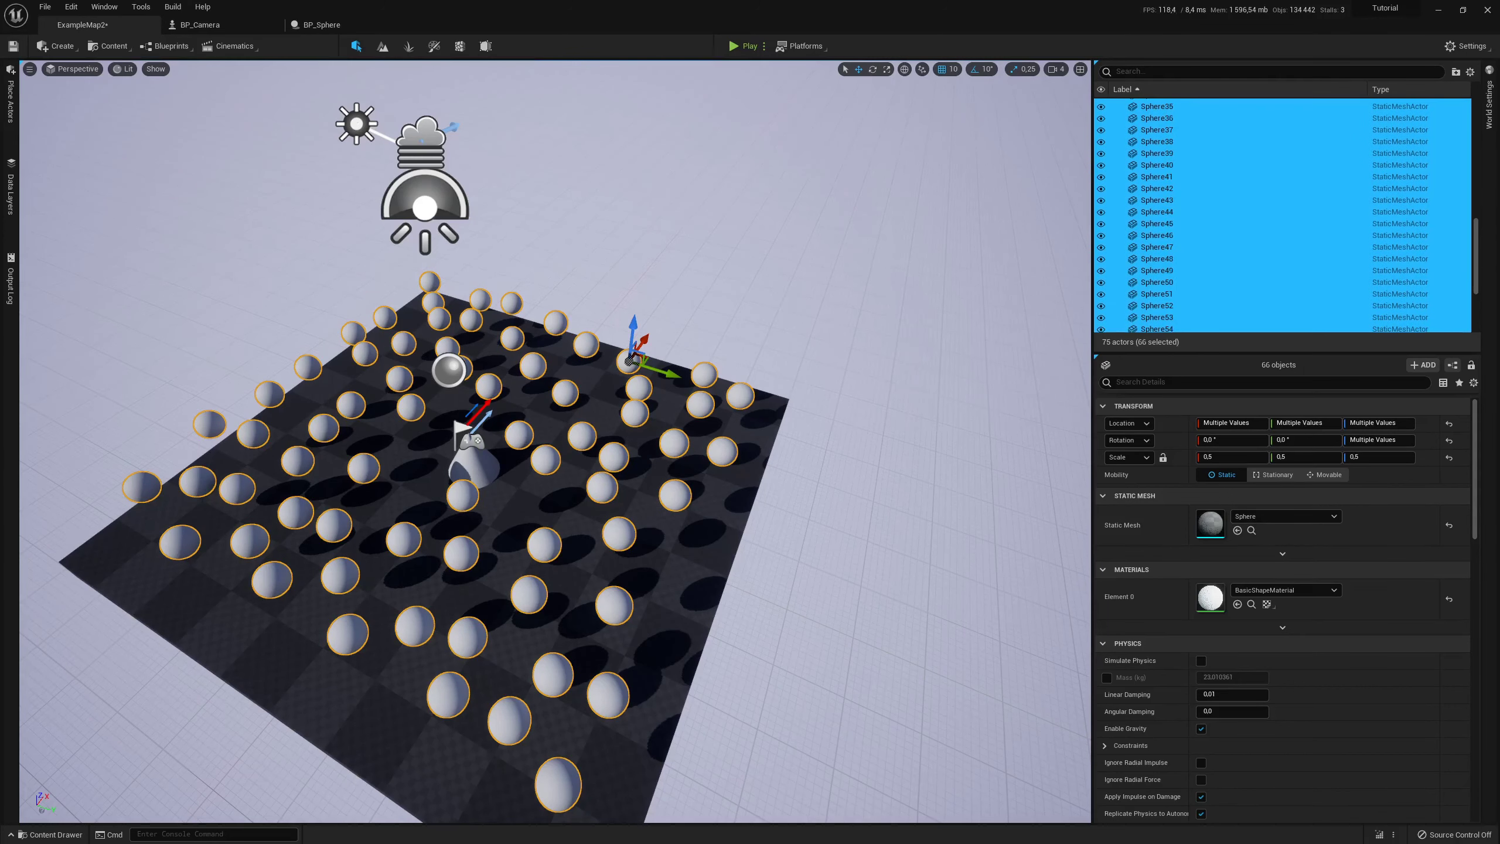
Replace the selected sphere actors with BP_Sphere from the Content Drawer
{"action": "right_click", "coordinate": [575, 439]}
{"action": "mouse_move", "coordinate": [630, 767]}
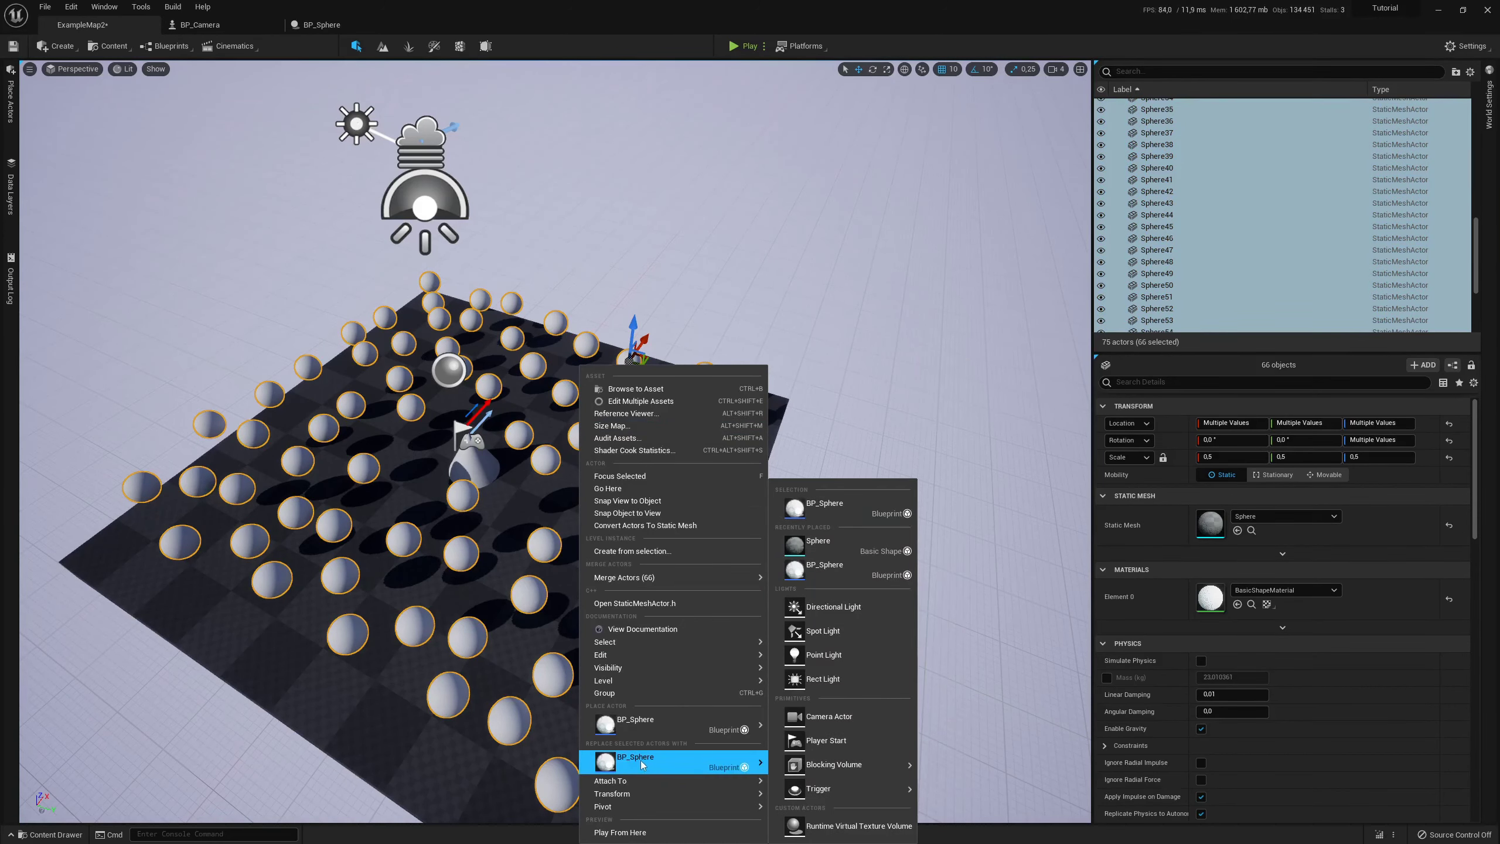
{"action": "left_click", "coordinate": [51, 835]}
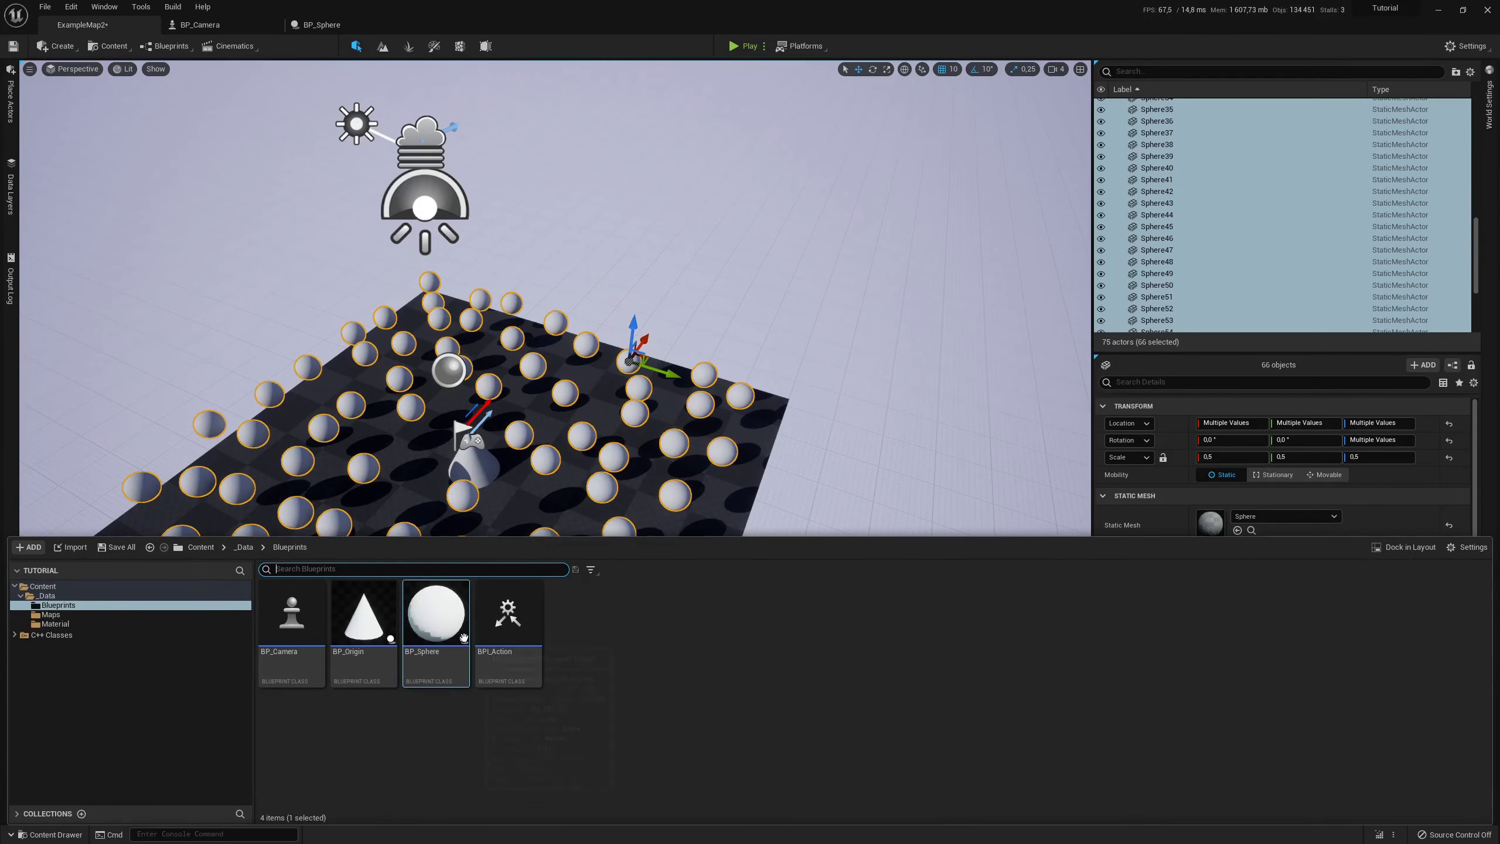
{"action": "left_click", "coordinate": [366, 627]}
{"action": "right_click", "coordinate": [553, 469]}
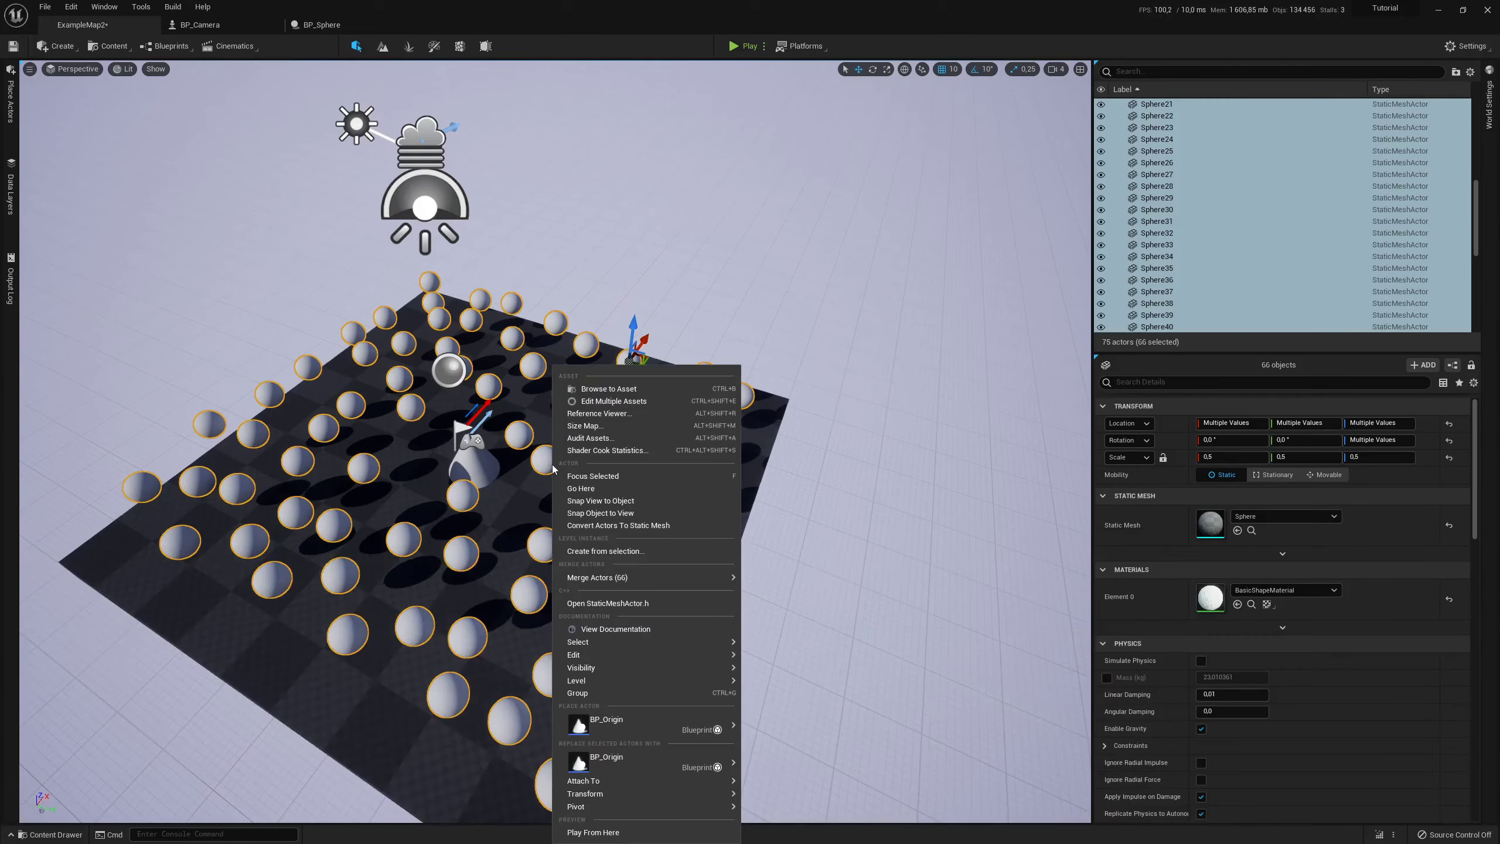
{"action": "mouse_move", "coordinate": [617, 767]}
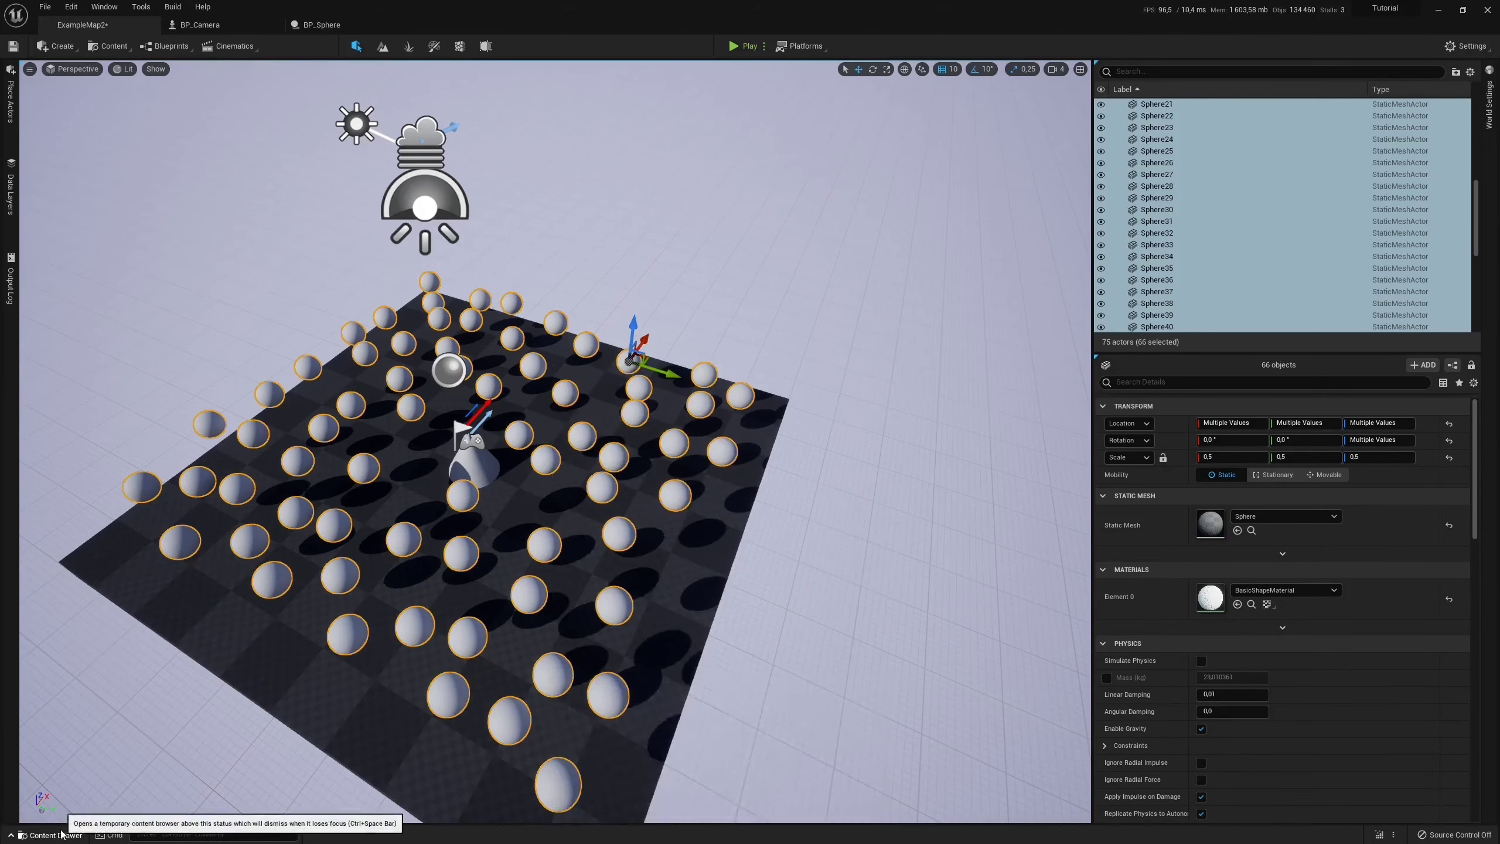
{"action": "left_click", "coordinate": [51, 834]}
{"action": "left_click", "coordinate": [437, 614]}
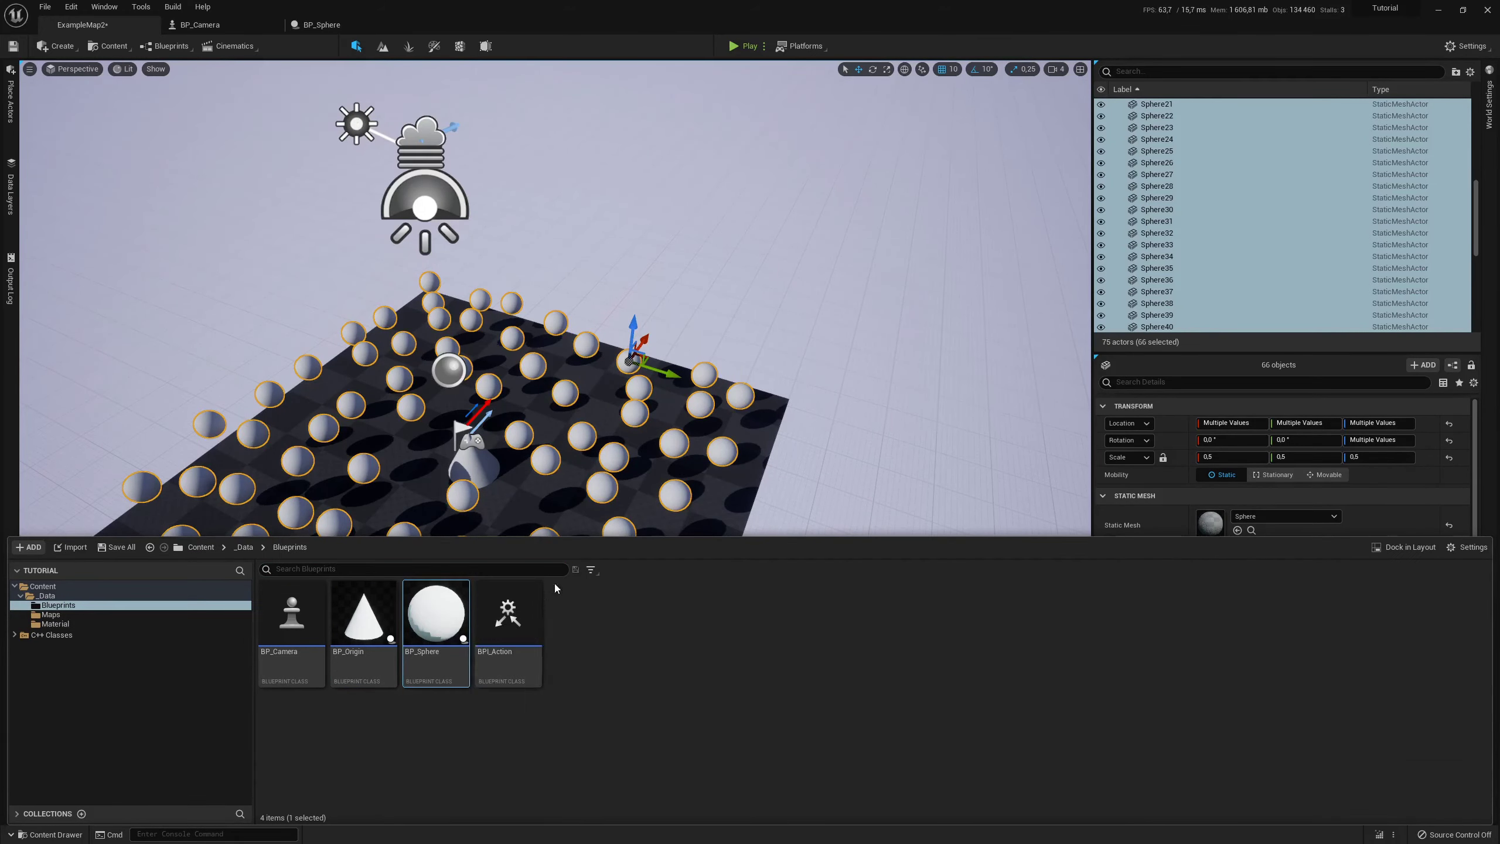
{"action": "right_click", "coordinate": [605, 484]}
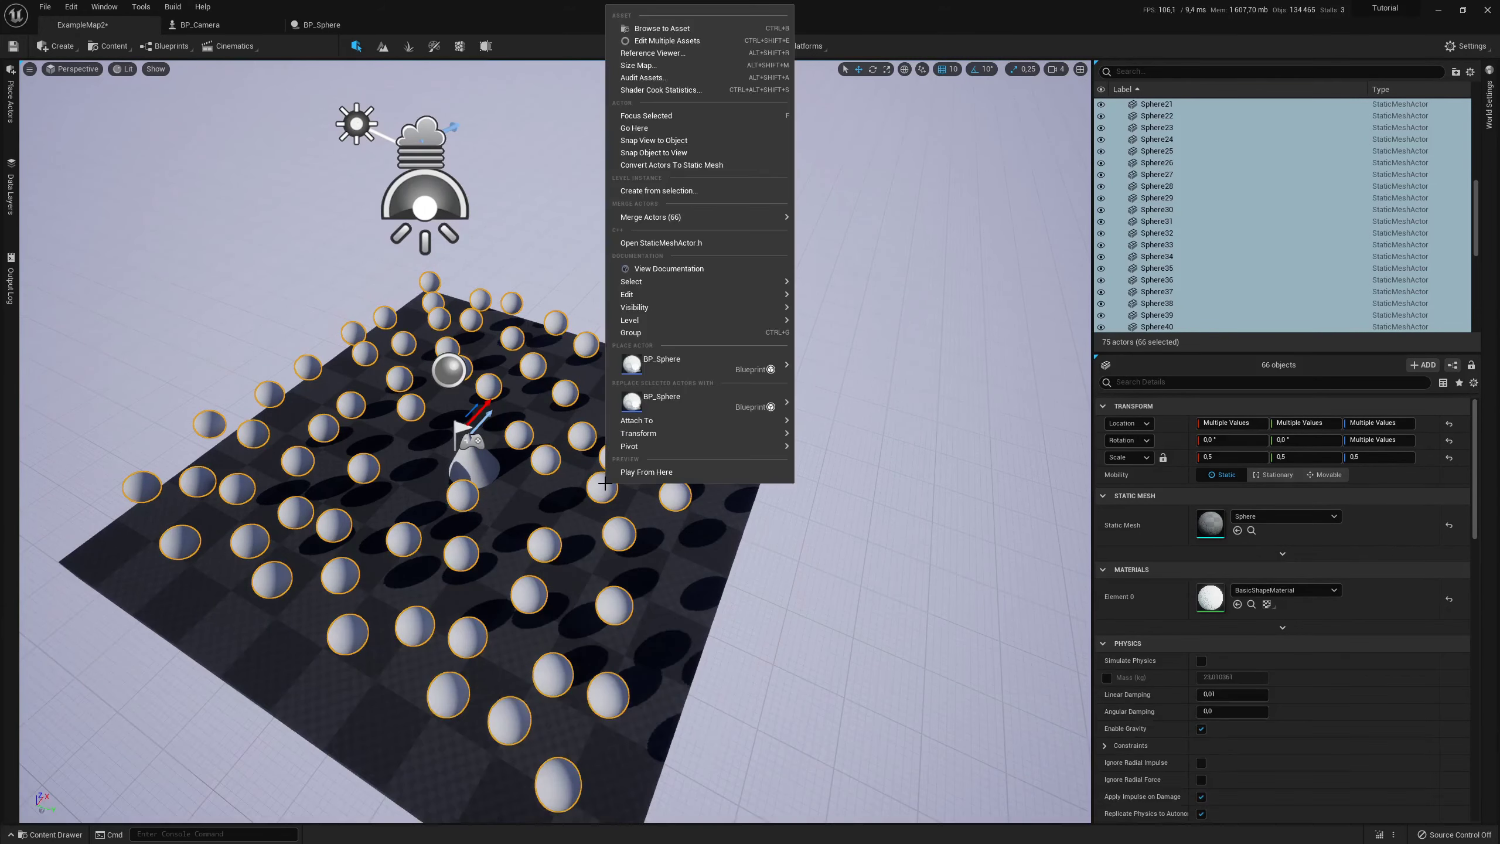
{"action": "left_click", "coordinate": [673, 406]}
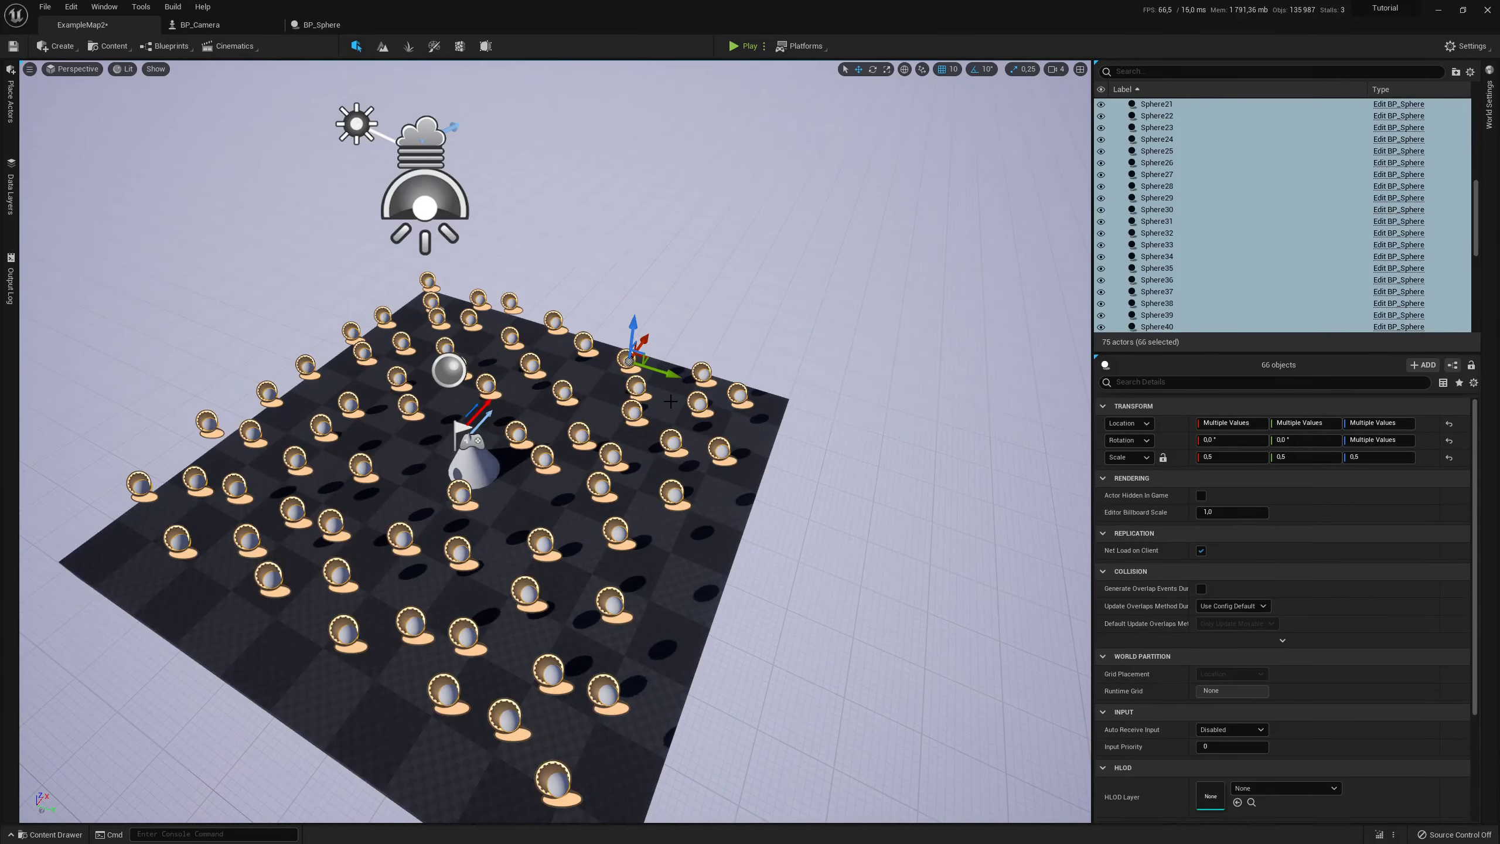
Set the scale of all selected BP_Sphere copies to 1.0 on X, Y and Z
{"action": "right_click_drag", "start_coordinate": [592, 517], "coordinate": [593, 517]}
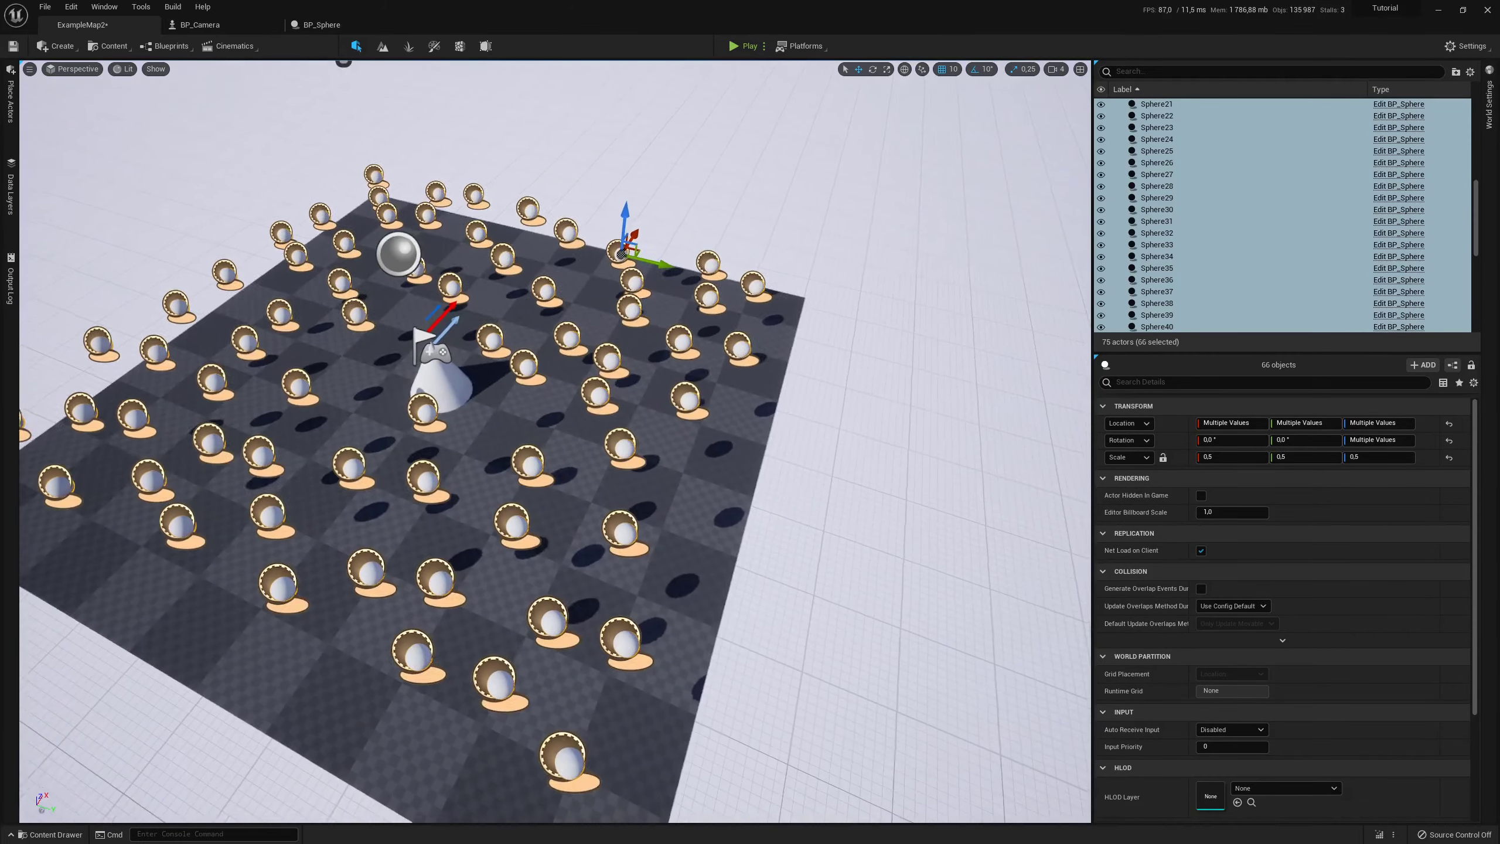
{"action": "right_click_drag", "start_coordinate": [615, 462], "coordinate": [614, 462]}
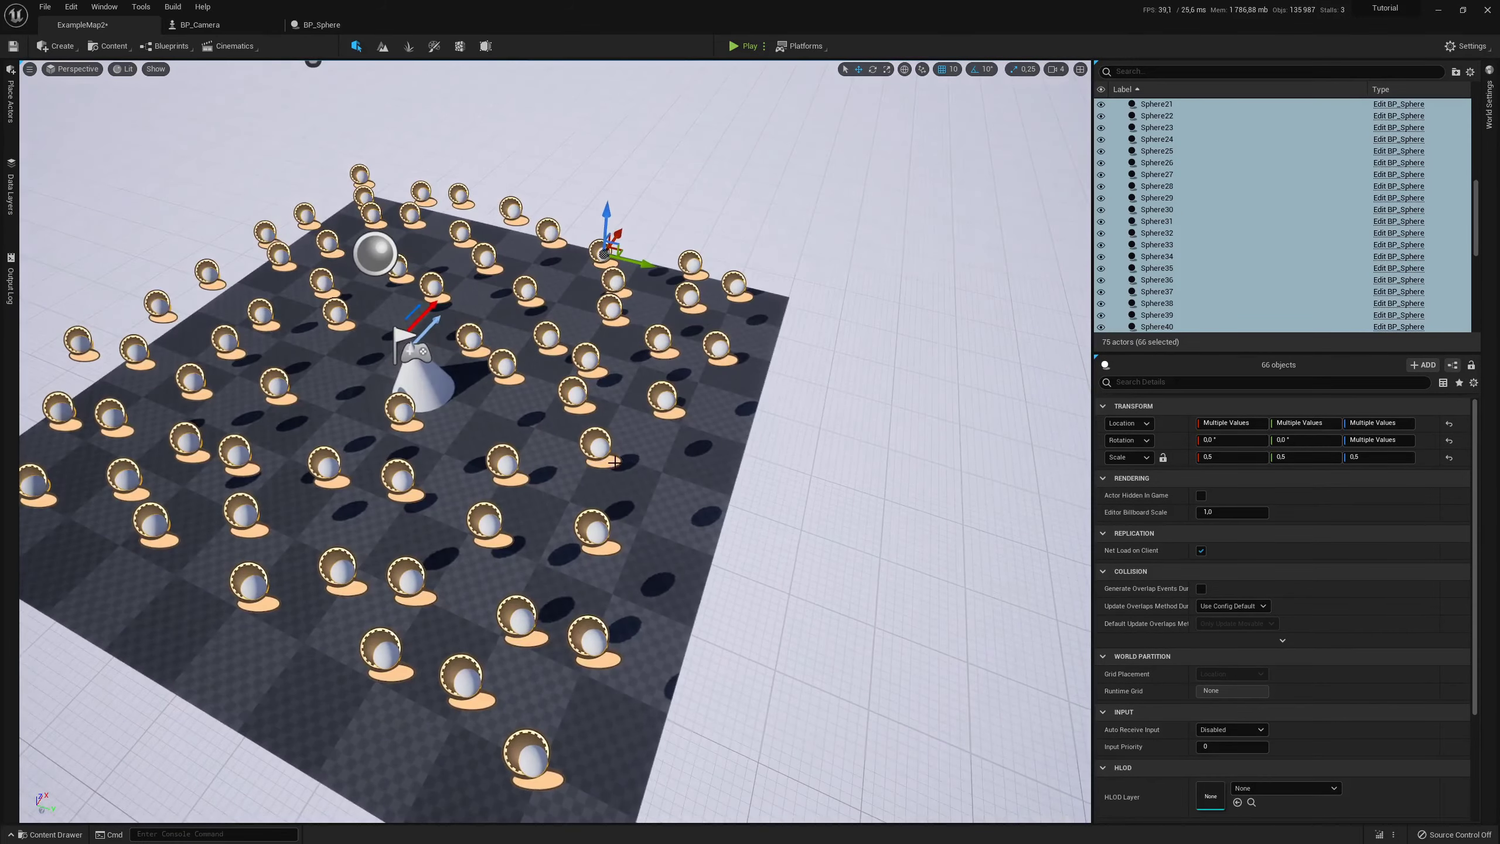
{"action": "scroll", "coordinate": [1270, 248], "scroll_direction": "up", "scroll_amount": 3}
{"action": "scroll", "coordinate": [1270, 242], "scroll_direction": "up", "scroll_amount": 3}
{"action": "scroll", "coordinate": [1270, 242], "scroll_direction": "up", "scroll_amount": 3}
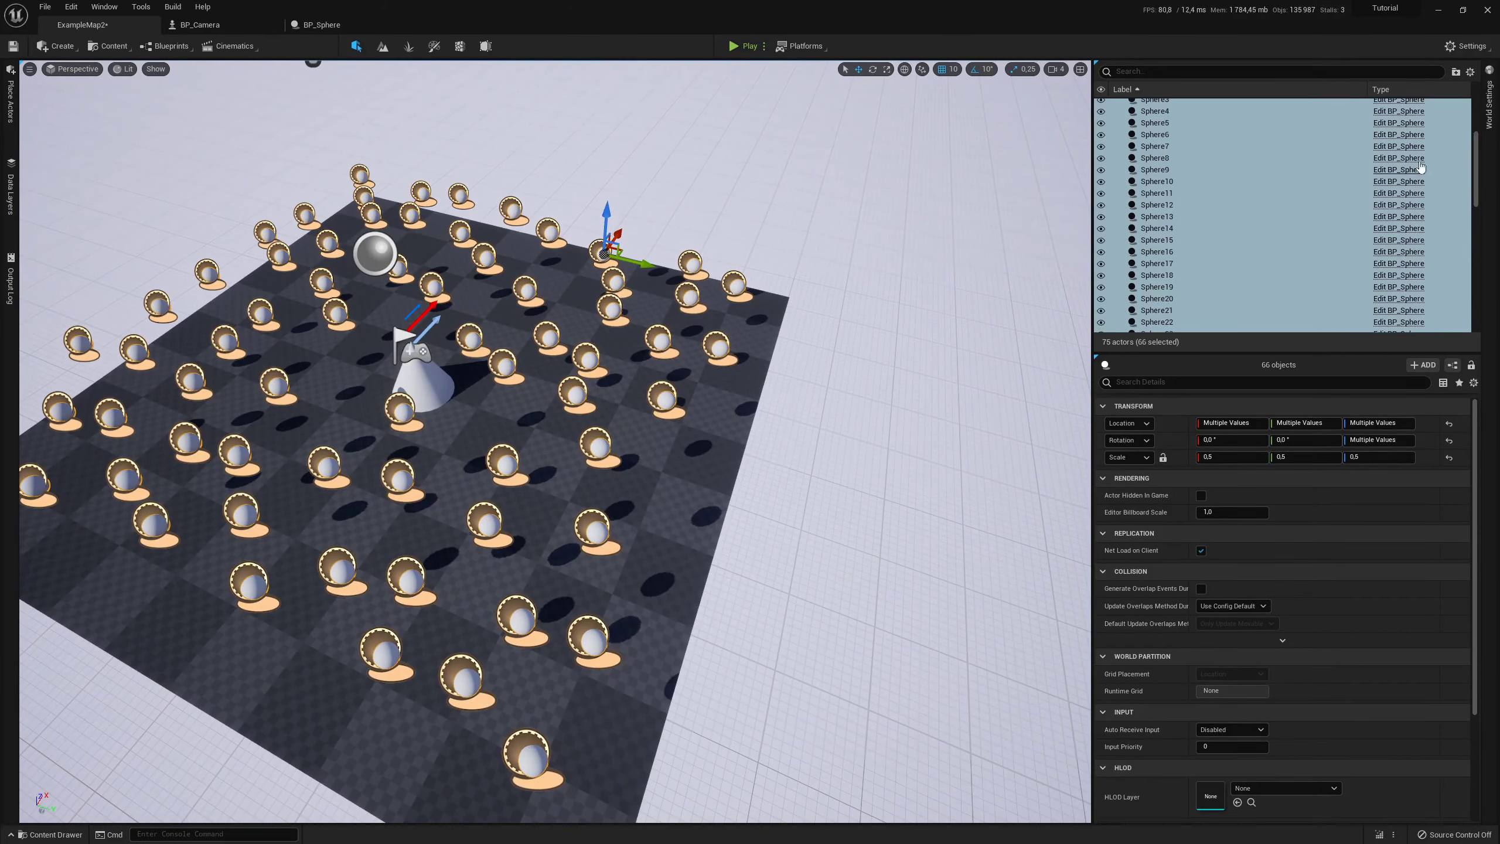
{"action": "scroll", "coordinate": [1400, 156], "scroll_direction": "up", "scroll_amount": 2}
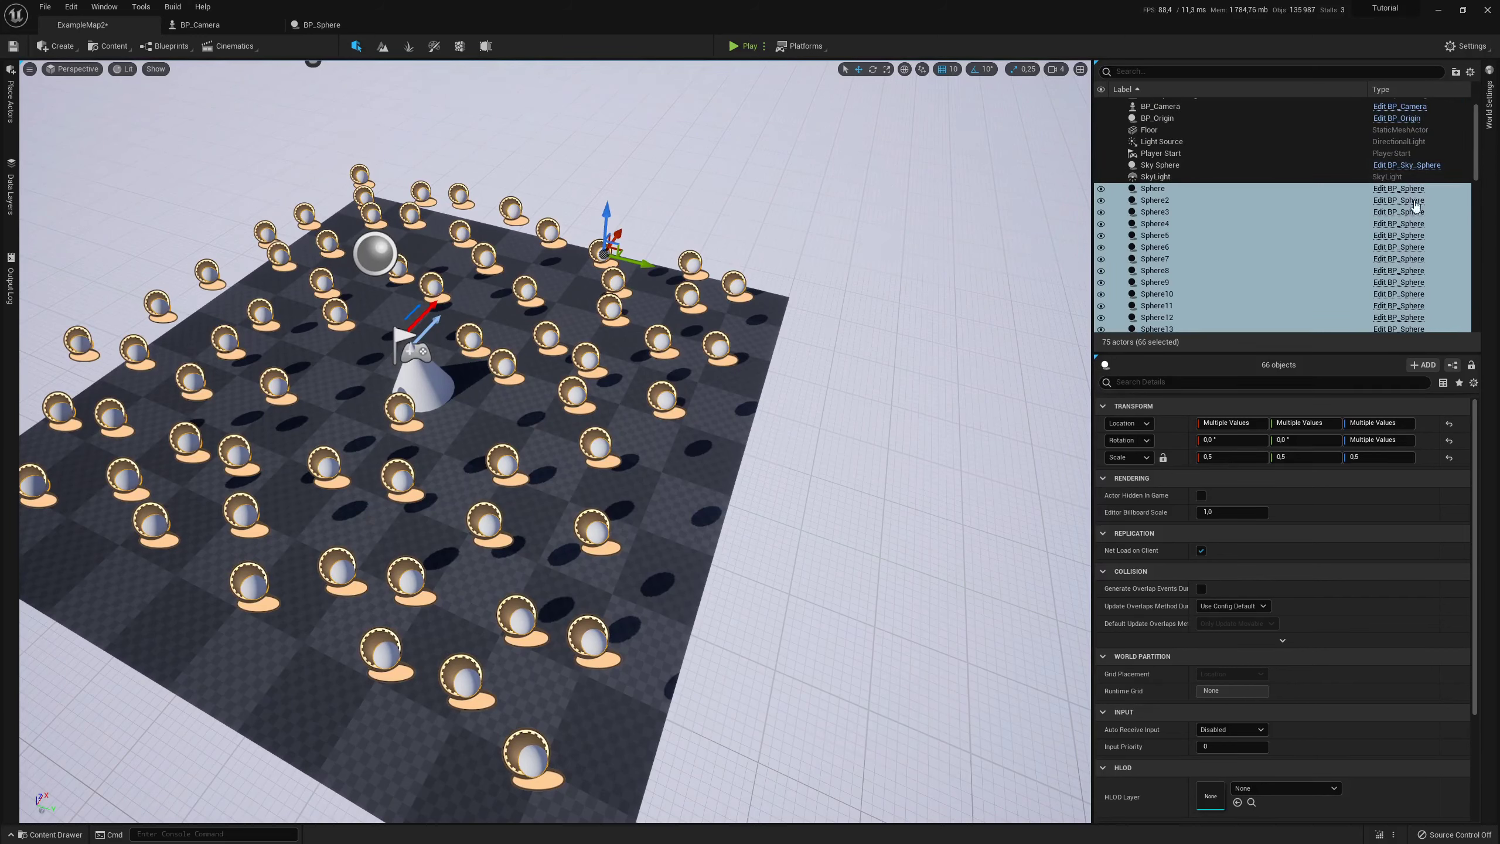
{"action": "scroll", "coordinate": [1415, 204], "scroll_direction": "down", "scroll_amount": 6}
{"action": "scroll", "coordinate": [1329, 267], "scroll_direction": "down", "scroll_amount": 6}
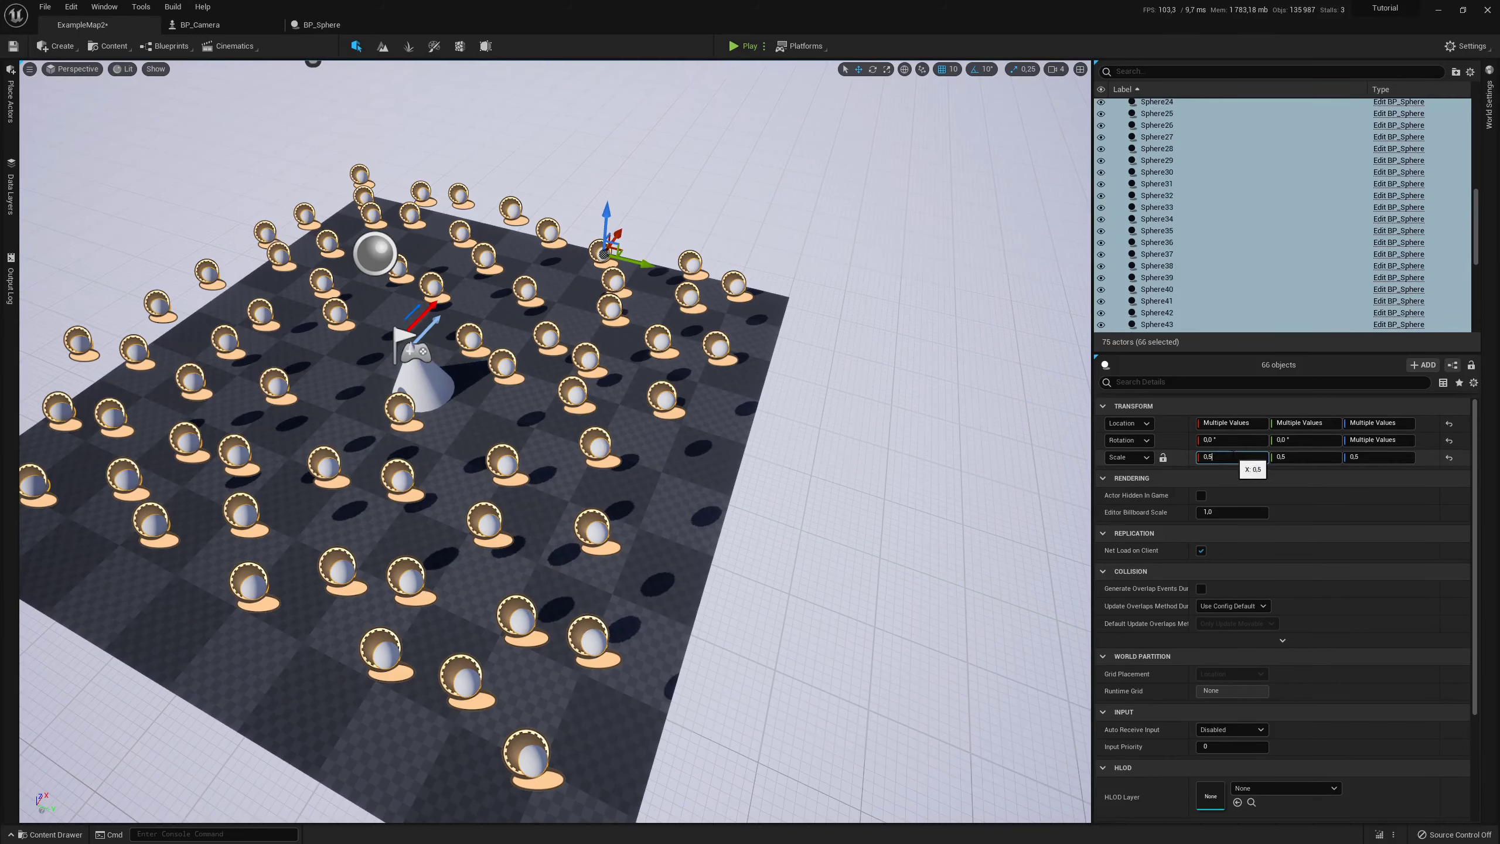
{"action": "left_click", "coordinate": [1300, 456]}
{"action": "type", "text": "1"}
{"action": "left_click", "coordinate": [1352, 457]}
{"action": "type", "text": "1"}
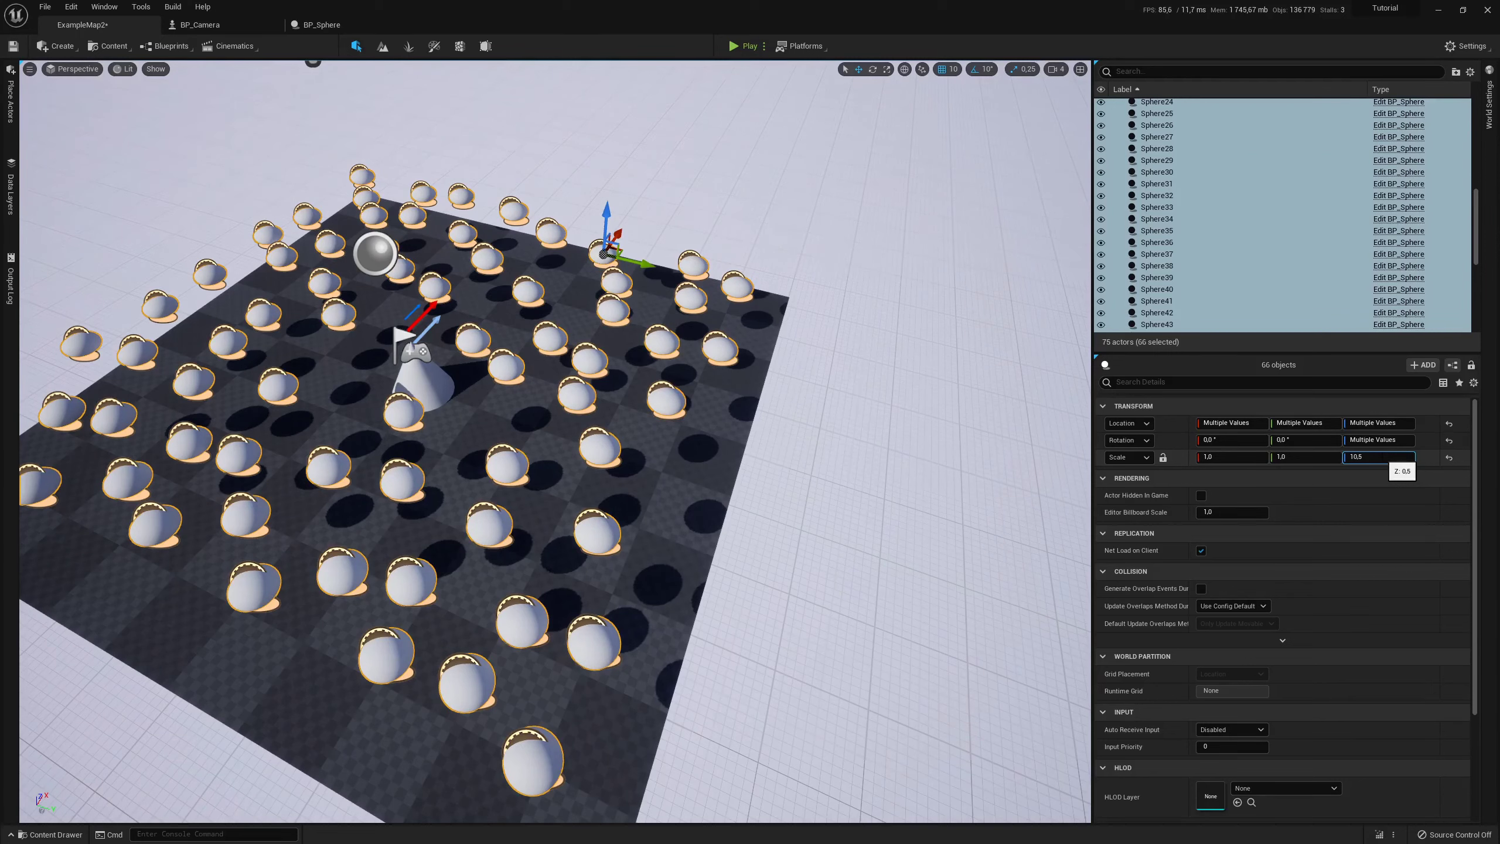
{"action": "key", "text": "Return"}
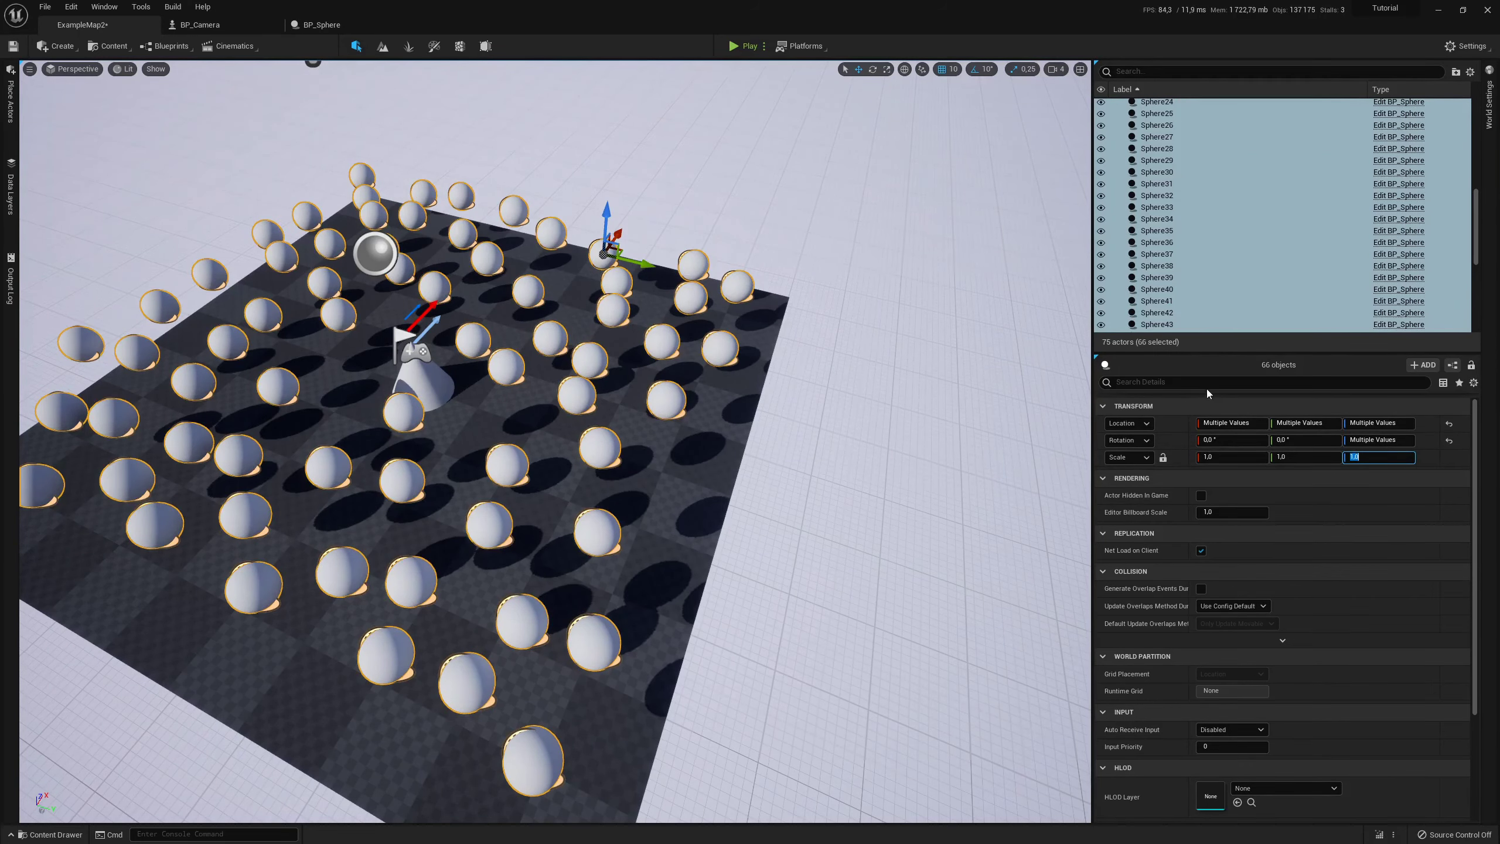
Inspect Sphere37's inherited mesh component, then play-test the level and stop it
{"action": "scroll", "coordinate": [1240, 236], "scroll_direction": "up", "scroll_amount": 1}
{"action": "left_click", "coordinate": [1156, 291]}
{"action": "left_click", "coordinate": [1161, 416]}
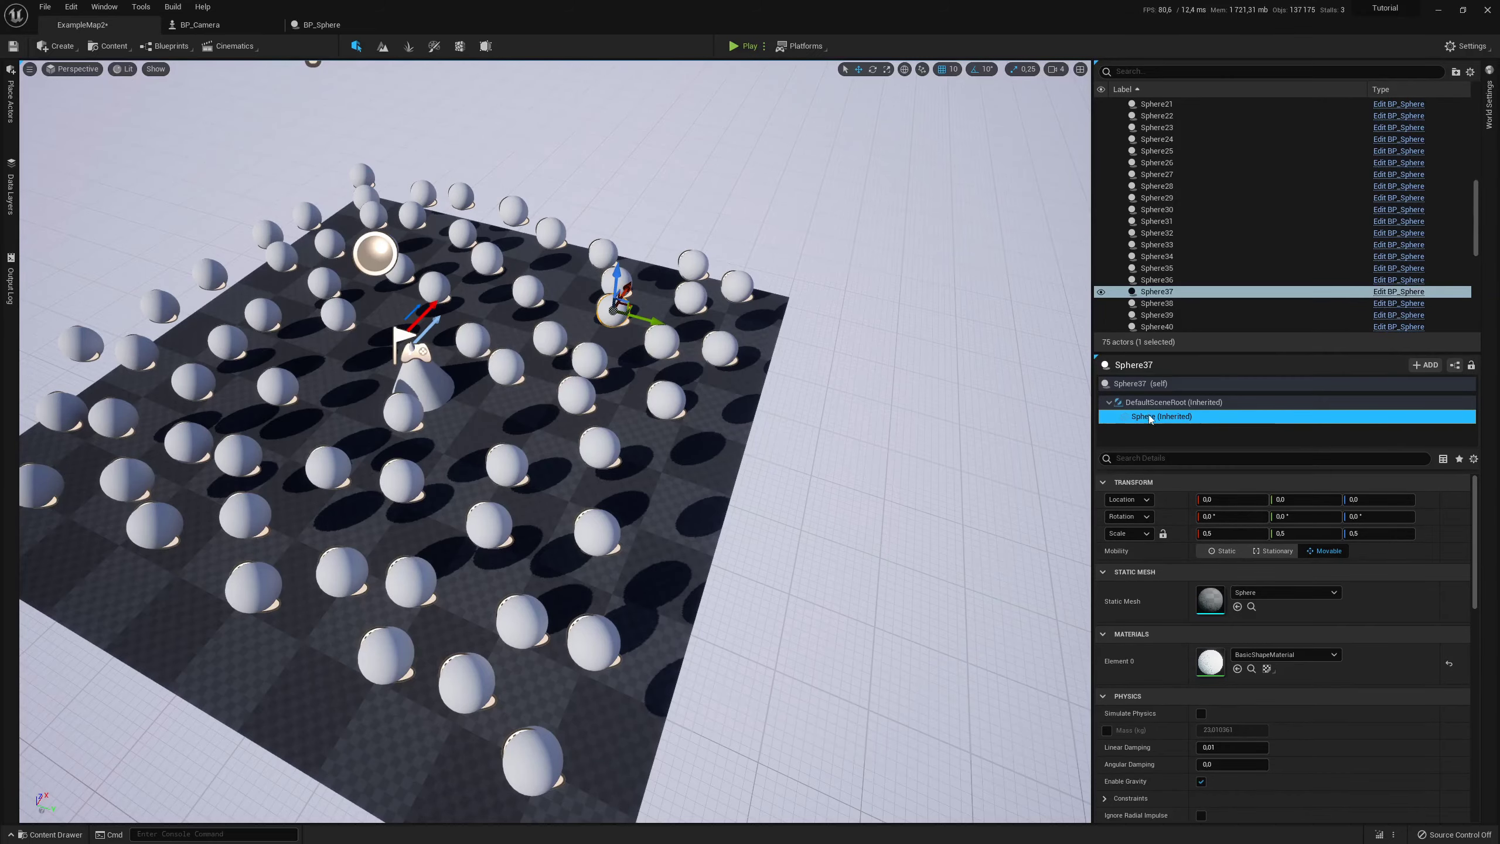
{"action": "right_click_drag", "start_coordinate": [708, 414], "coordinate": [703, 384]}
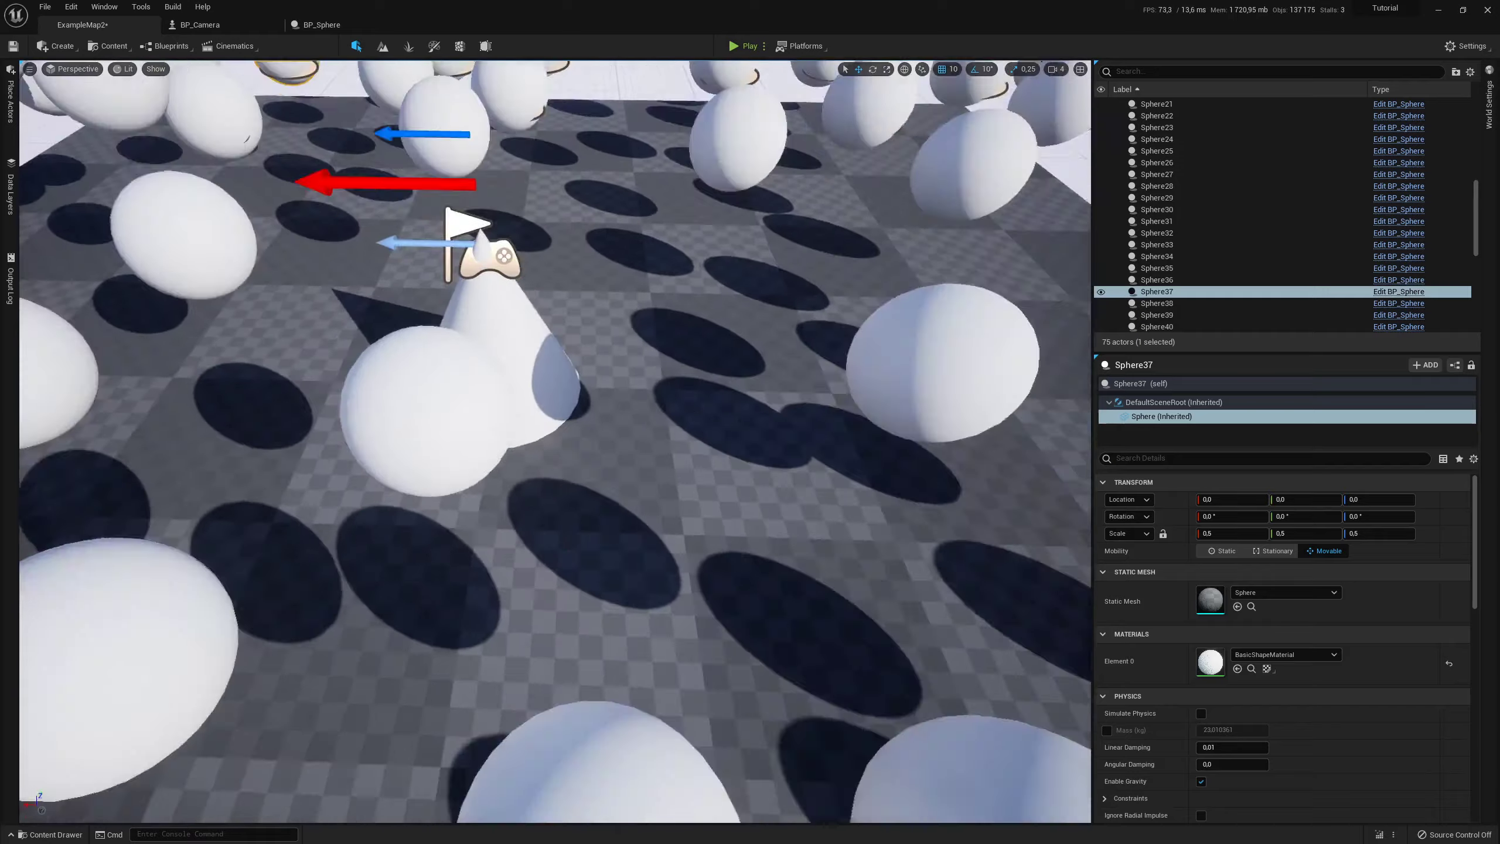
{"action": "right_click_drag", "start_coordinate": [713, 425], "coordinate": [713, 424]}
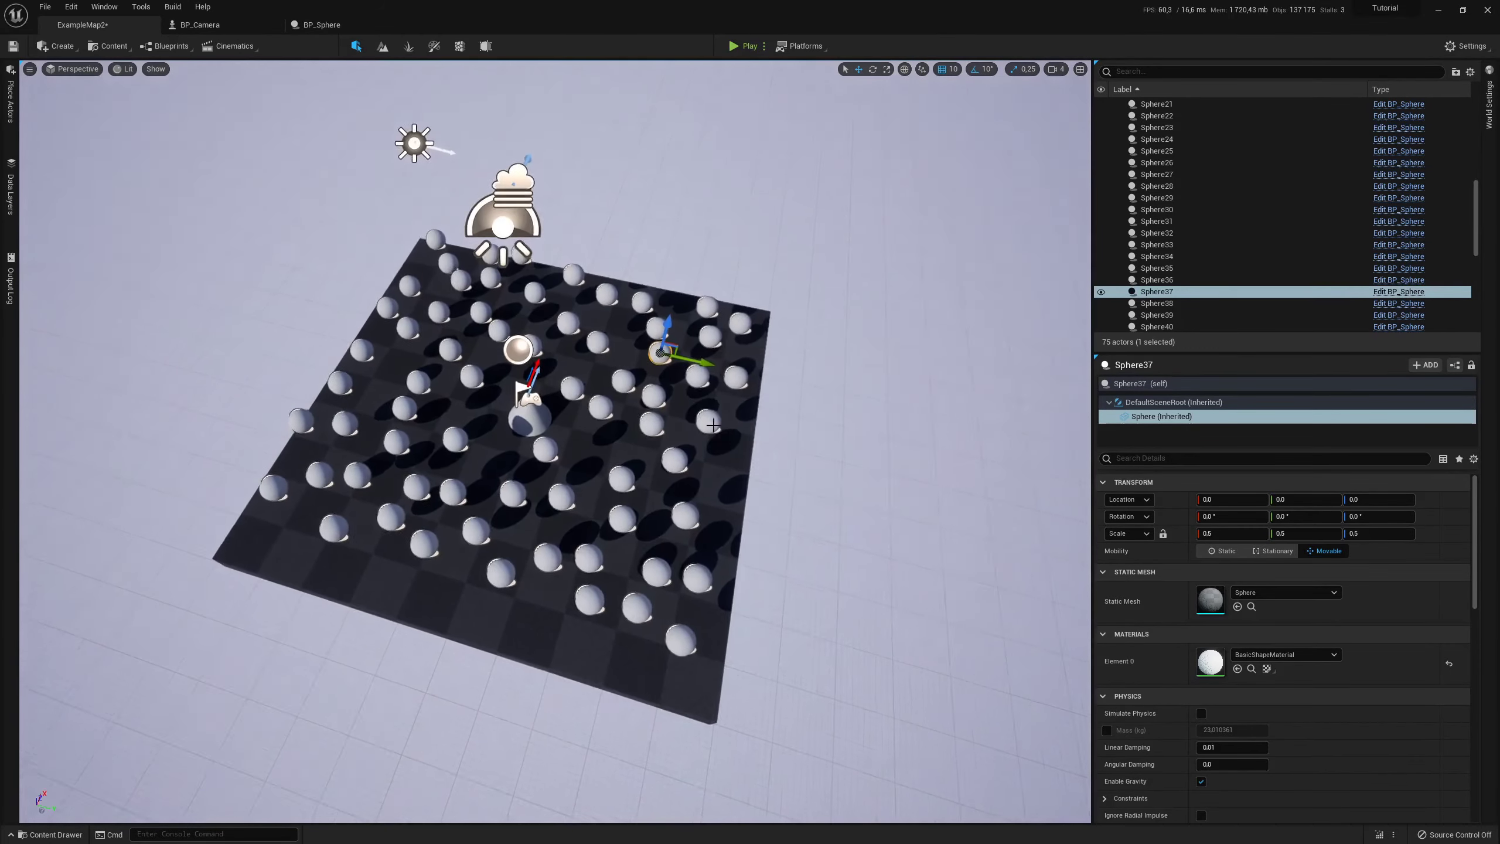
{"action": "left_click", "coordinate": [747, 46]}
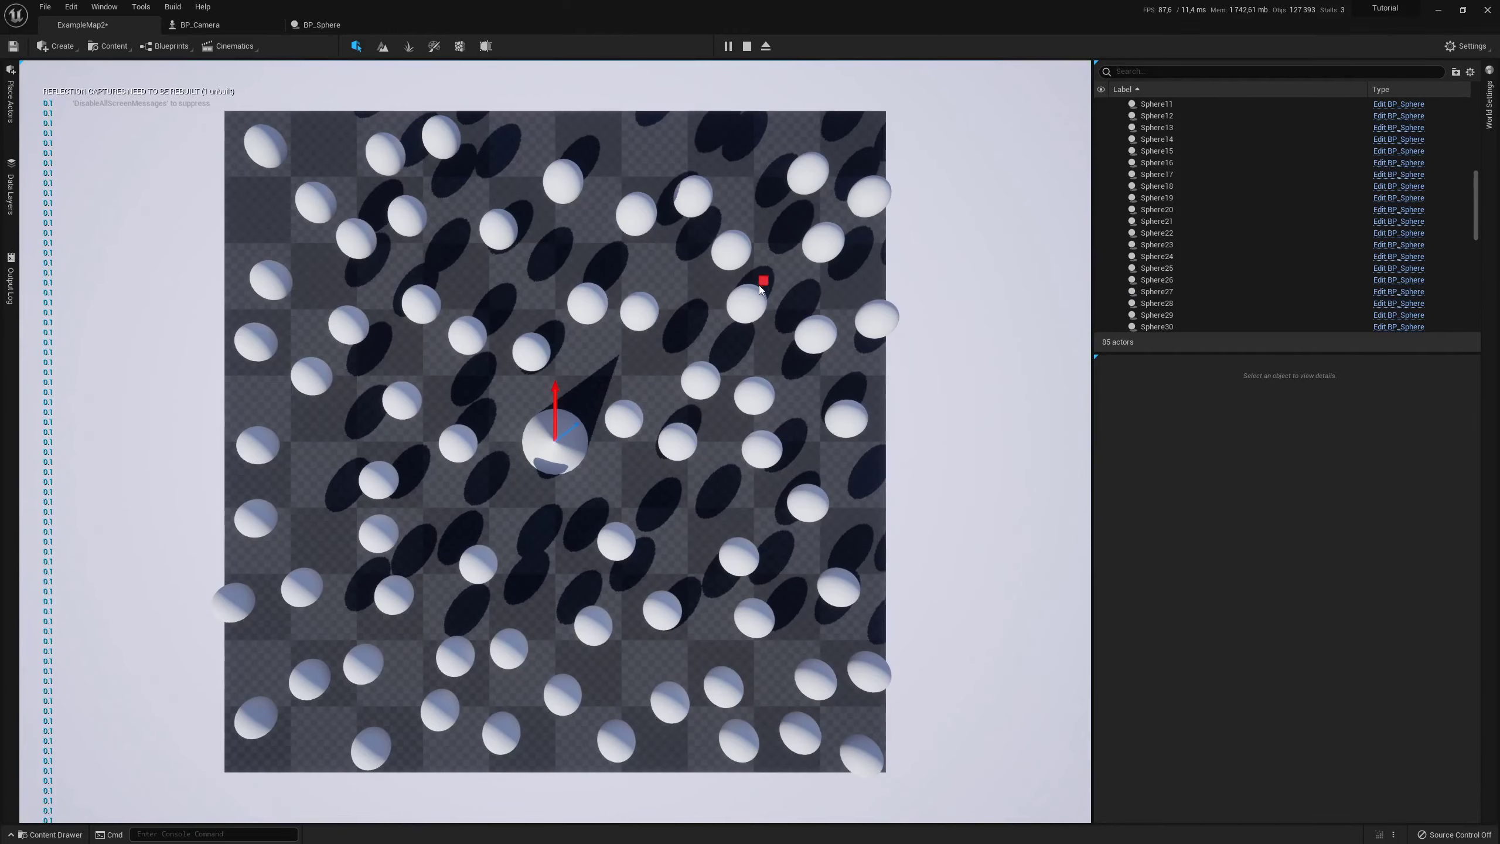
{"action": "key", "text": "Escape"}
{"action": "right_click_drag", "start_coordinate": [761, 288], "coordinate": [760, 248]}
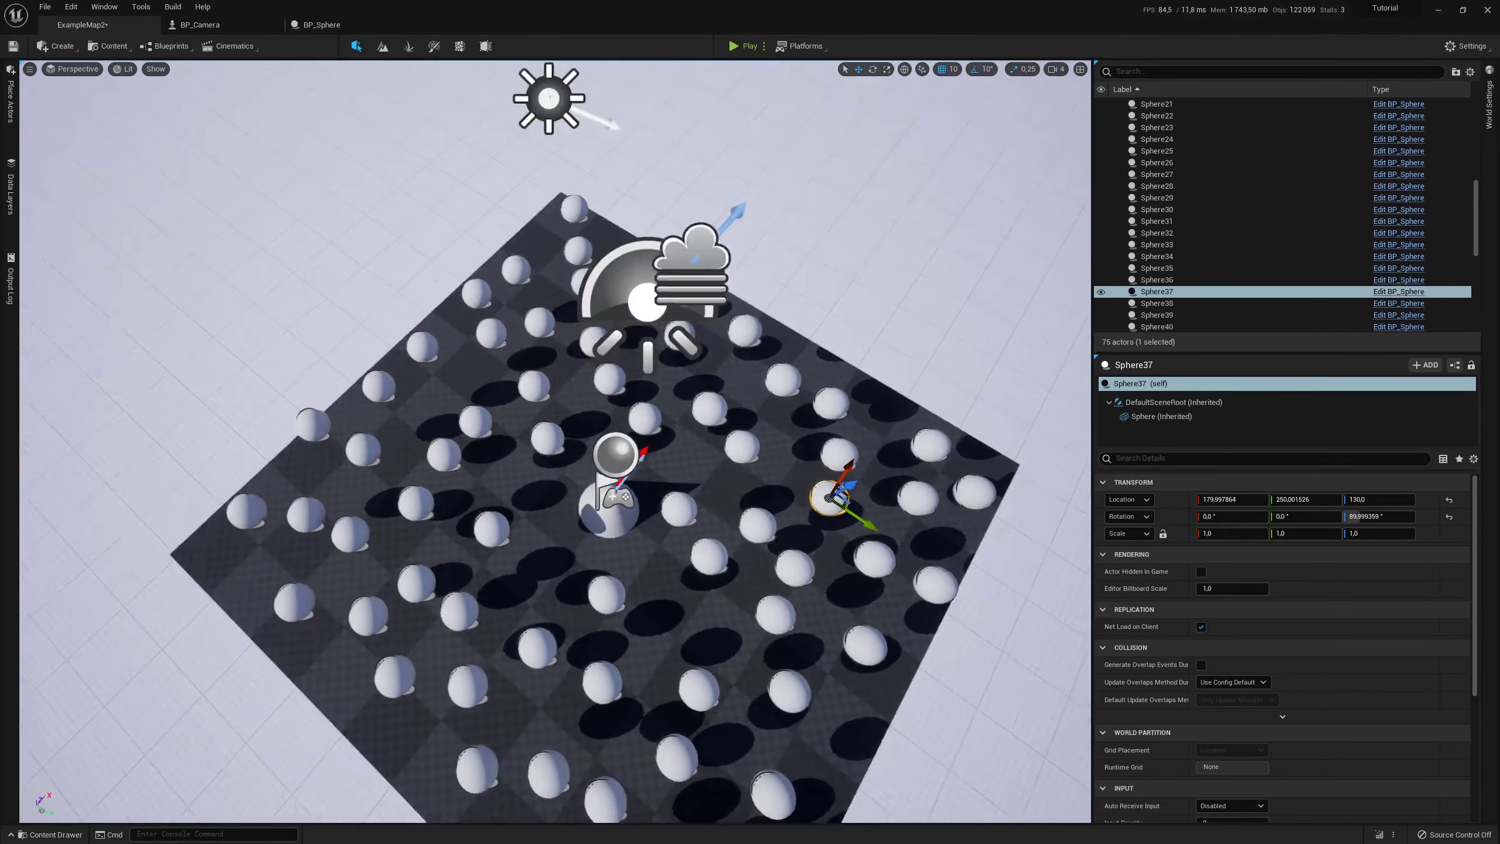
Pan through BP_Camera's graph to the BeginPlay and BoxOverlapActors nodes
{"action": "left_click", "coordinate": [200, 24]}
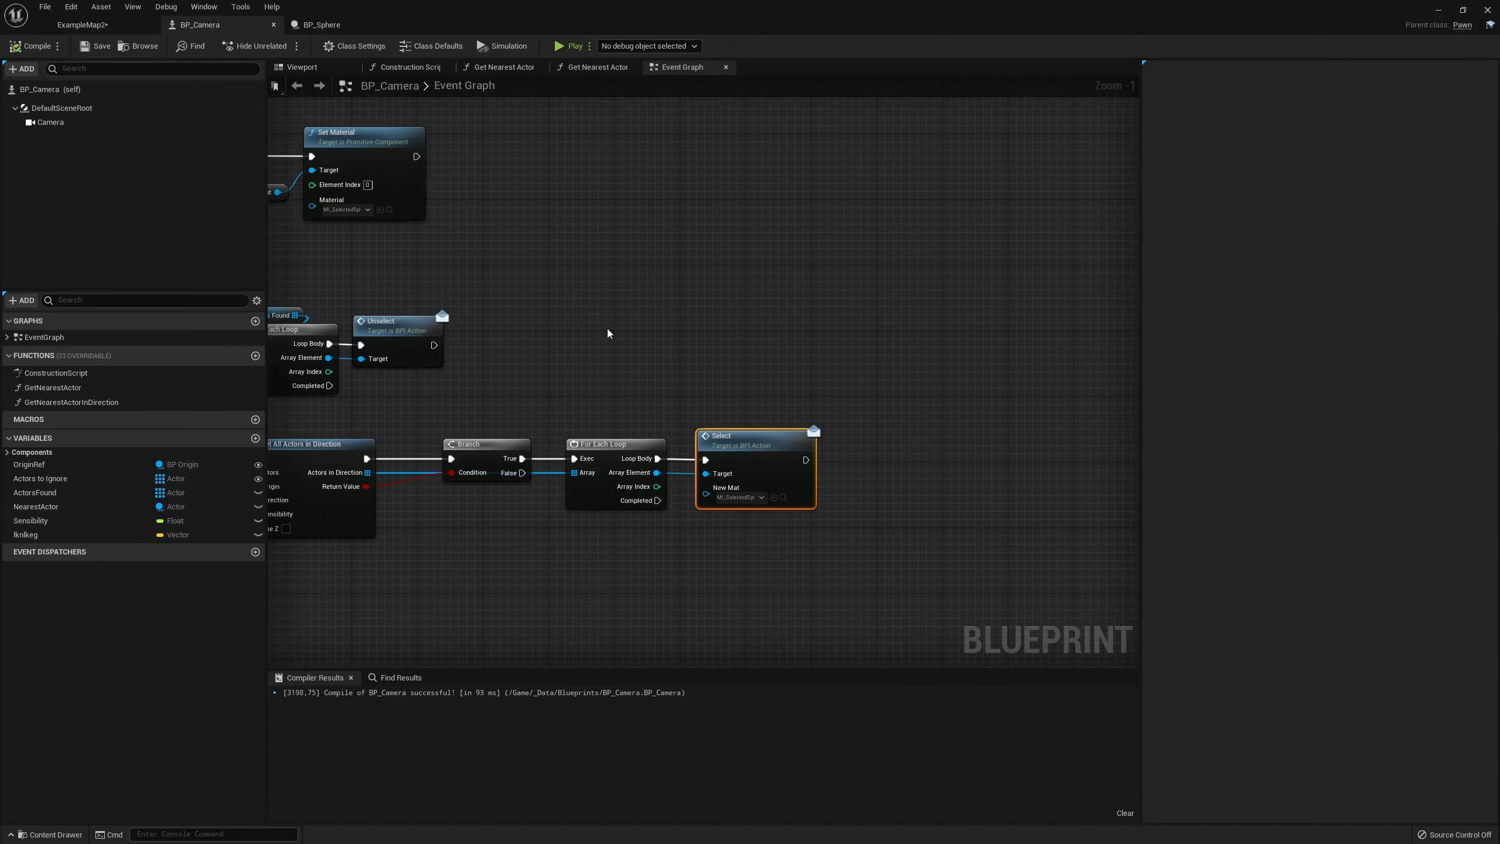
{"action": "mouse_move", "coordinate": [531, 341]}
{"action": "right_mouse_down"}
{"action": "mouse_move", "coordinate": [814, 361]}
{"action": "mouse_move", "coordinate": [846, 417]}
{"action": "right_mouse_up"}
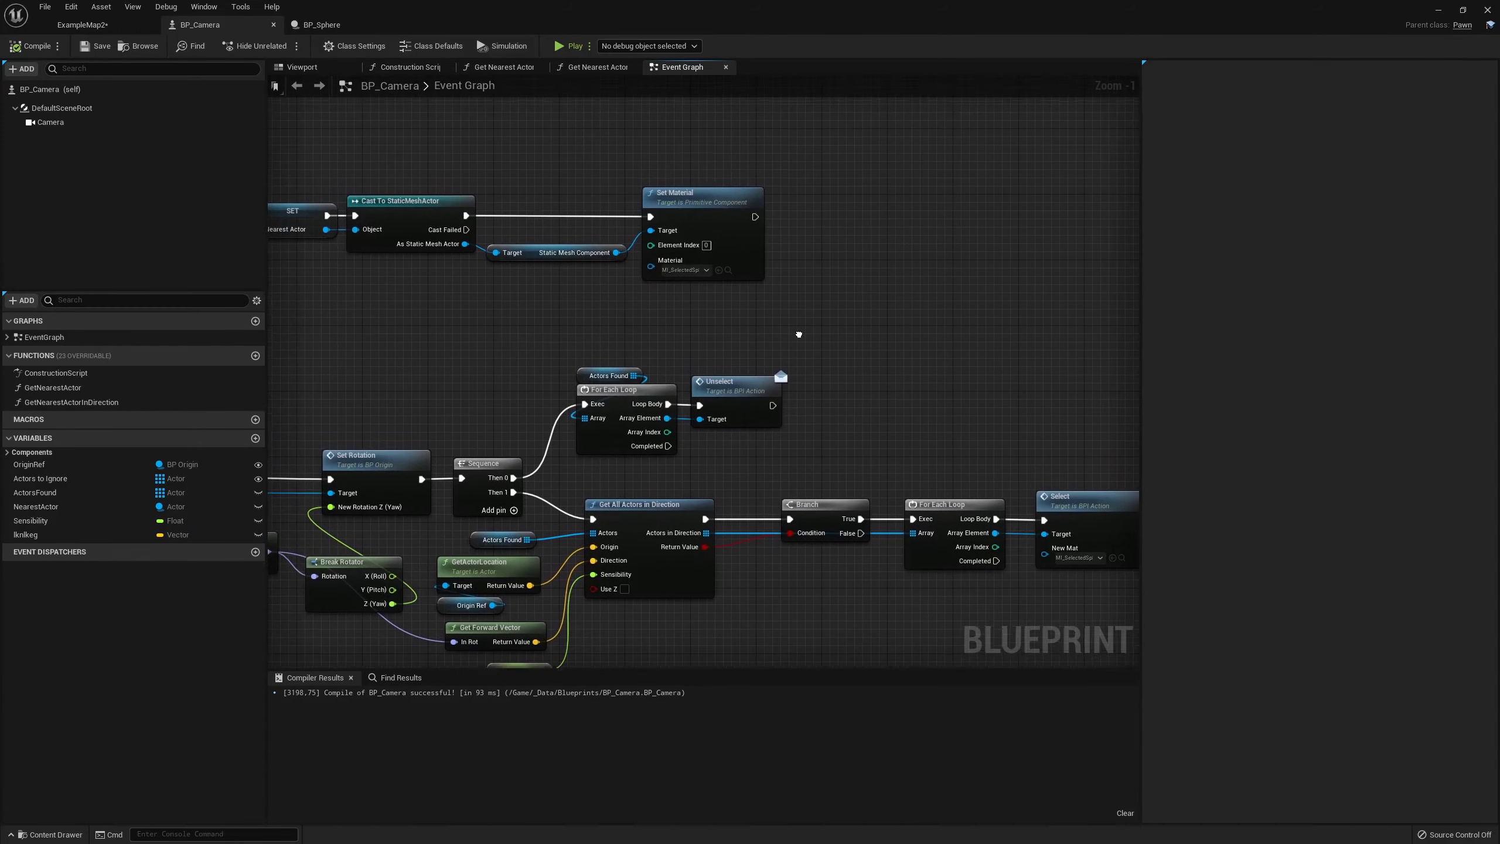
{"action": "scroll", "coordinate": [565, 352], "scroll_direction": "down", "scroll_amount": 3}
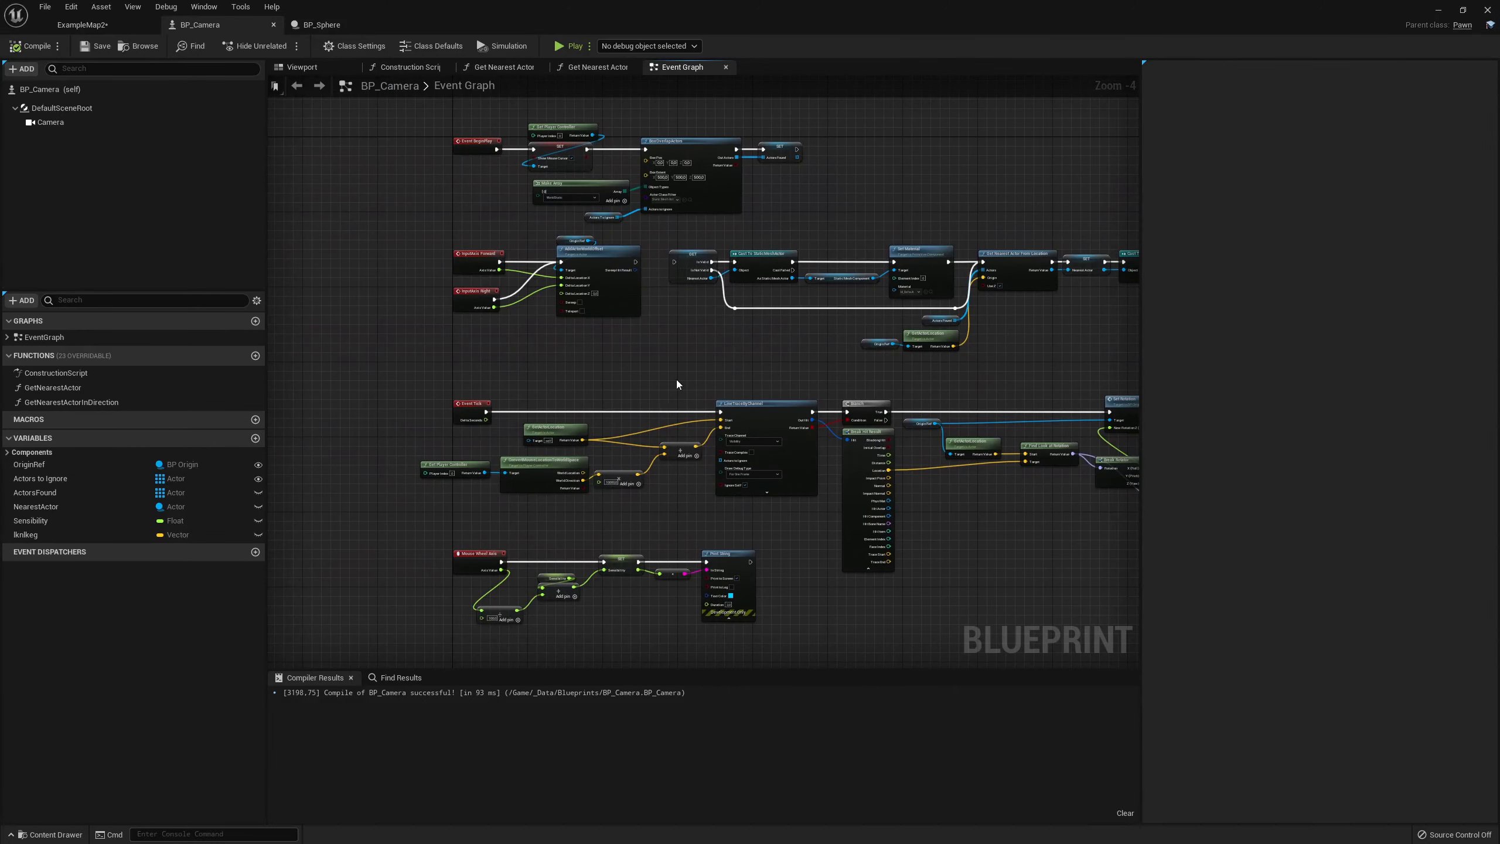
{"action": "scroll", "coordinate": [900, 398], "scroll_direction": "up", "scroll_amount": 5}
{"action": "right_click_drag", "start_coordinate": [900, 398], "coordinate": [683, 413]}
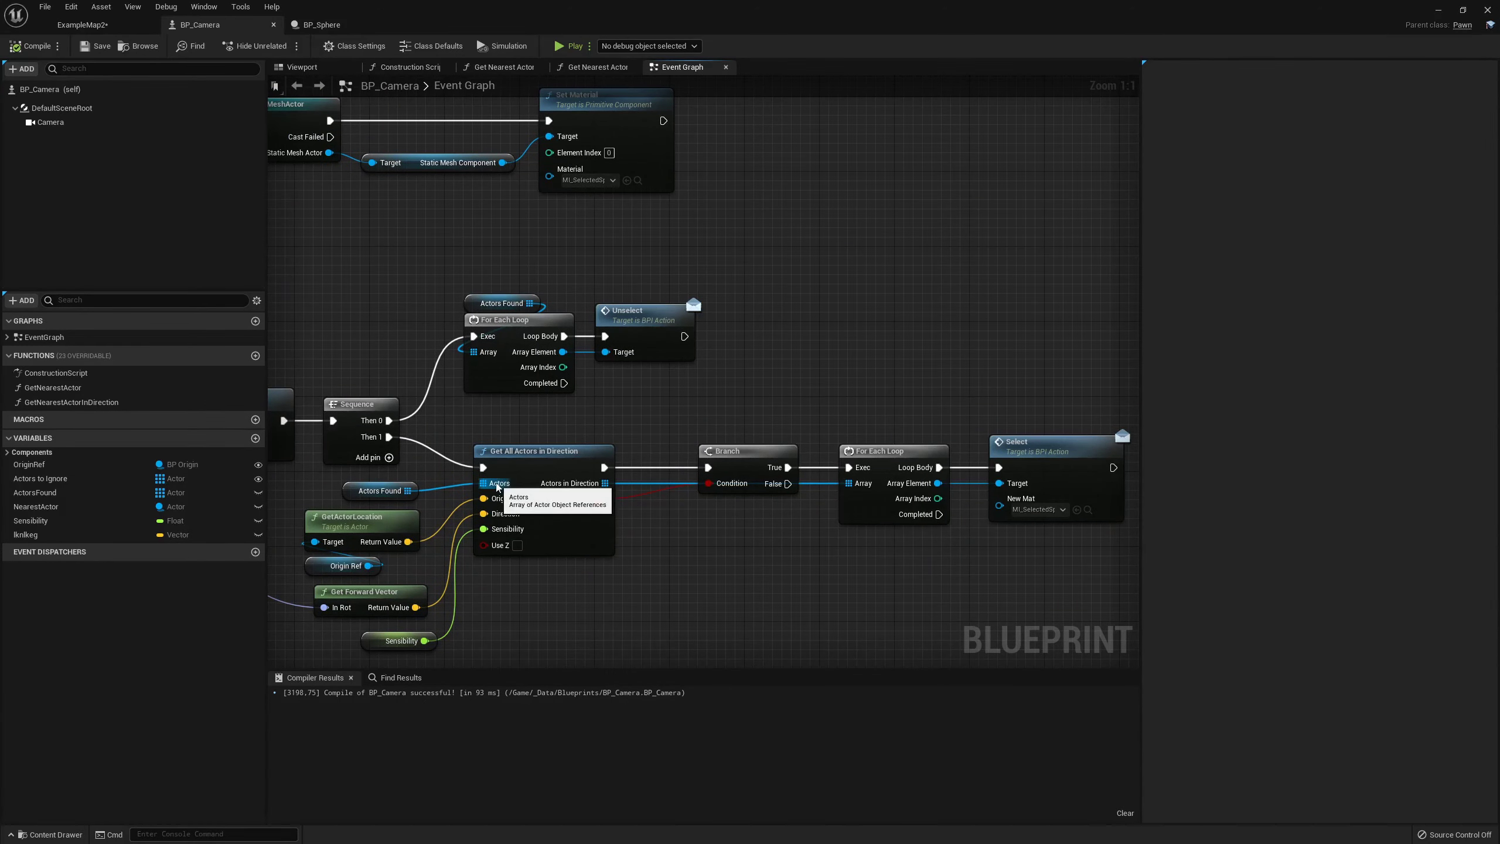
{"action": "right_click_drag", "start_coordinate": [453, 222], "coordinate": [660, 439]}
{"action": "right_click_drag", "start_coordinate": [501, 453], "coordinate": [688, 481]}
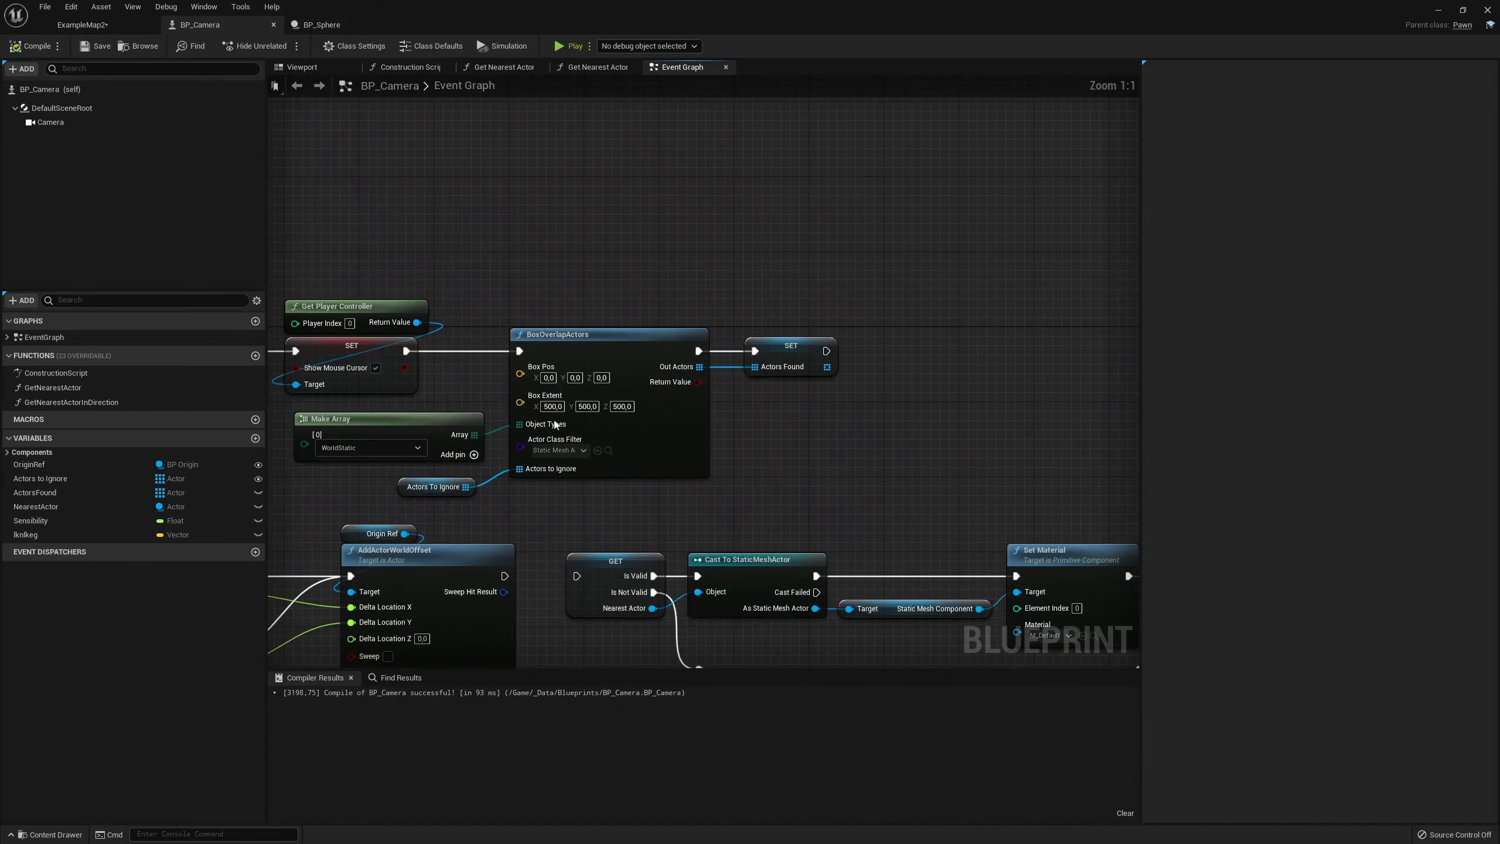
{"action": "right_click_drag", "start_coordinate": [820, 434], "coordinate": [727, 408]}
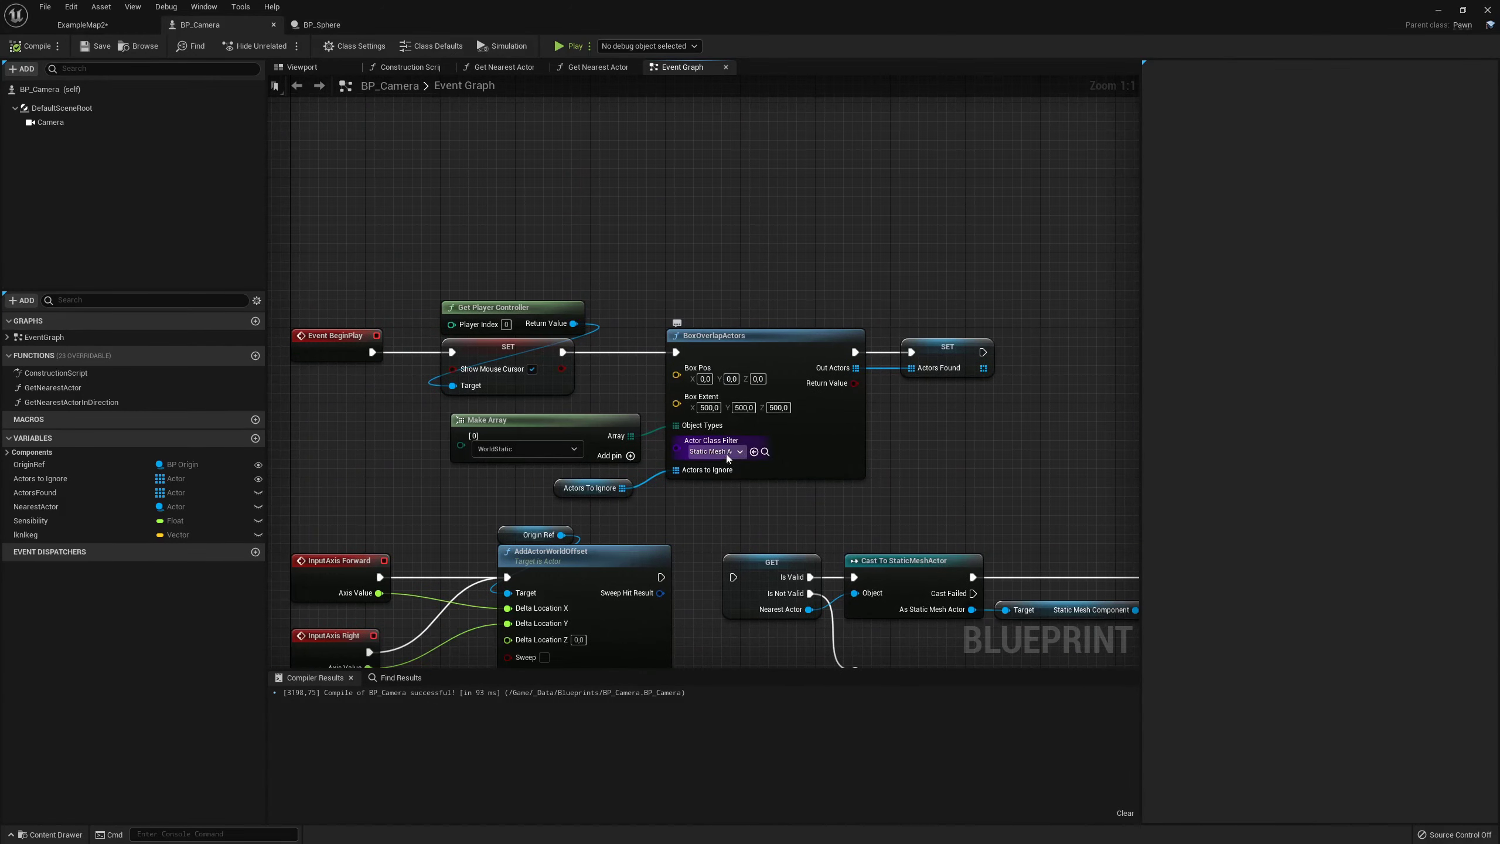
Set BoxOverlapActors' Actor Class Filter to None and recompile BP_Camera
{"action": "left_click", "coordinate": [713, 451]}
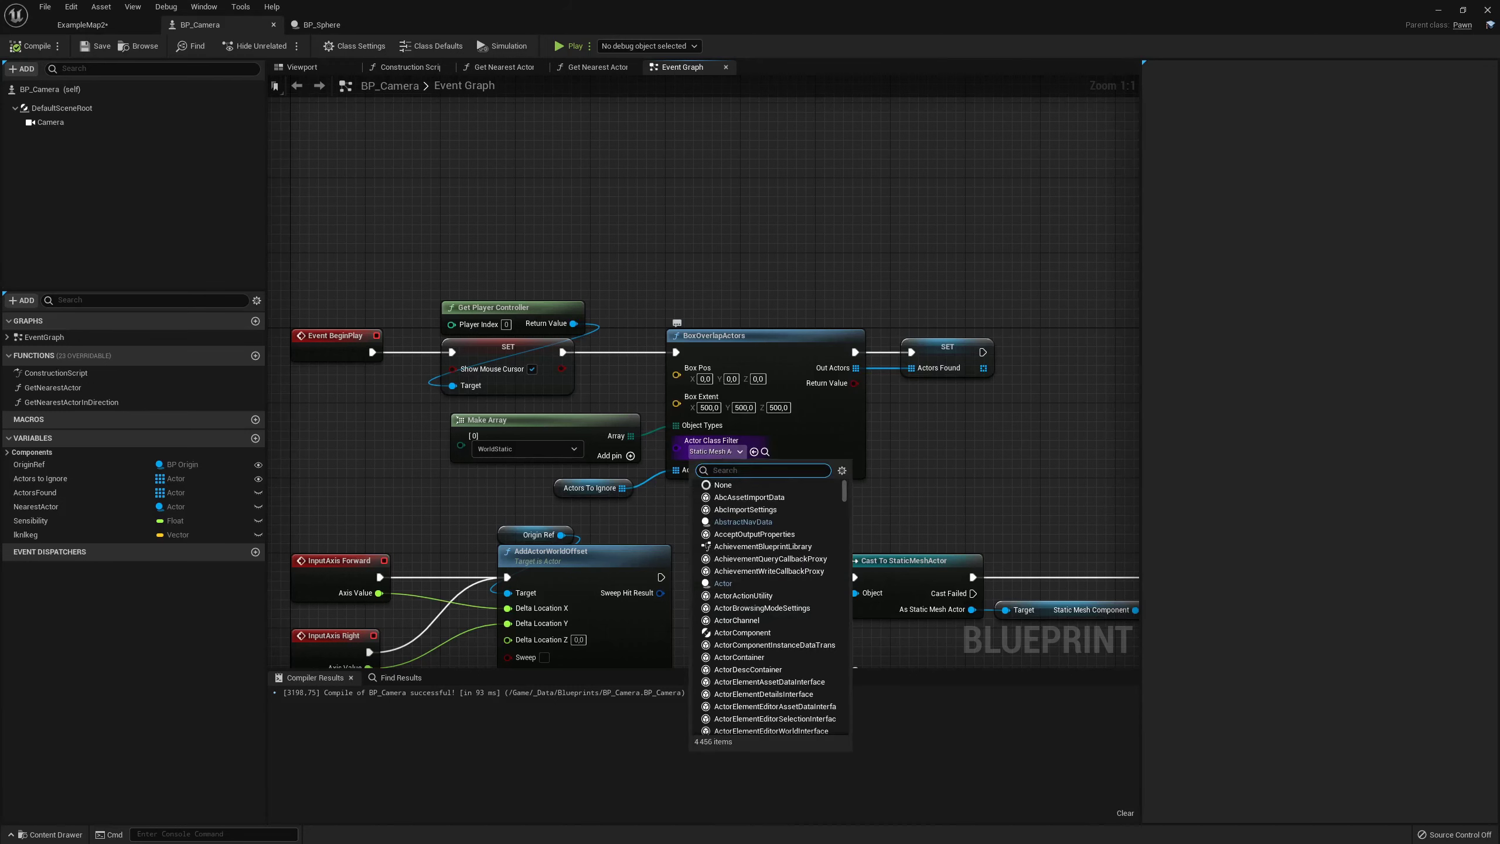
{"action": "left_click", "coordinate": [729, 493]}
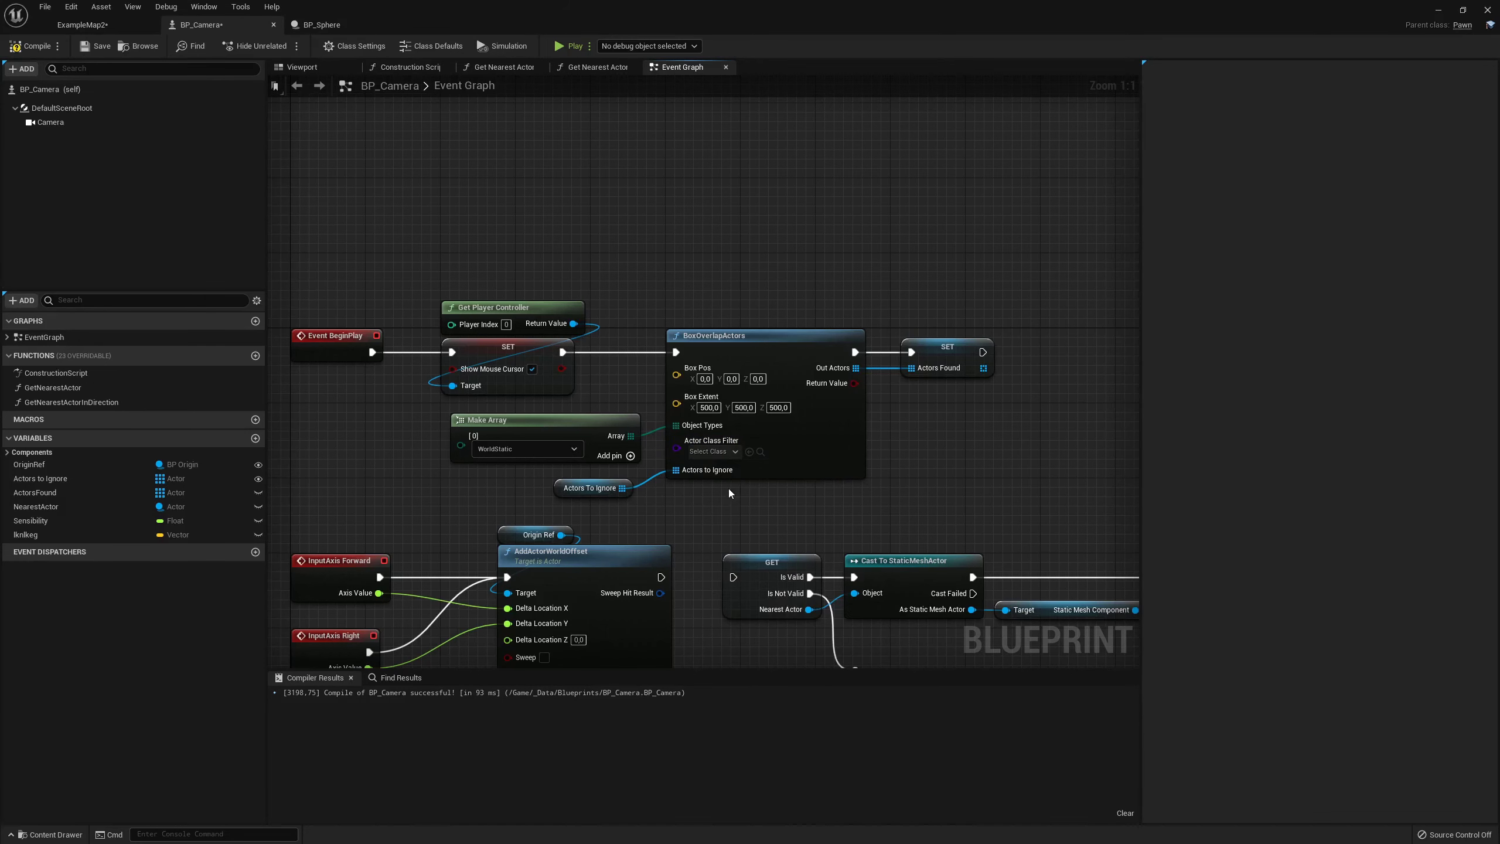
{"action": "left_click", "coordinate": [35, 54]}
{"action": "scroll", "coordinate": [697, 217], "scroll_direction": "down", "scroll_amount": 2}
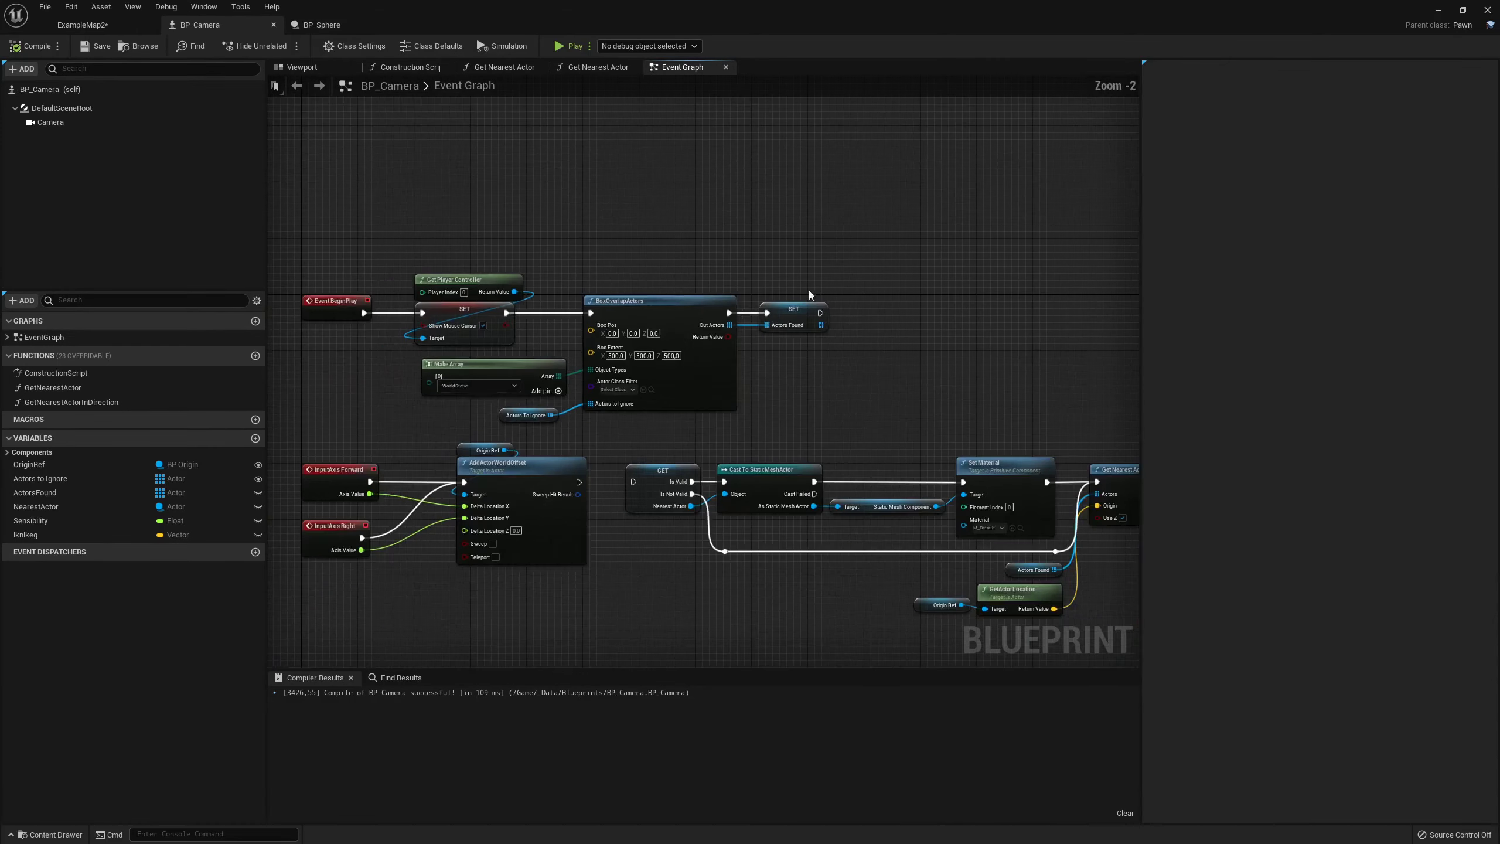
{"action": "scroll", "coordinate": [809, 290], "scroll_direction": "down", "scroll_amount": 2}
{"action": "mouse_move", "coordinate": [563, 241]}
{"action": "right_mouse_down"}
{"action": "mouse_move", "coordinate": [654, 302]}
{"action": "mouse_move", "coordinate": [557, 317]}
{"action": "right_mouse_up"}
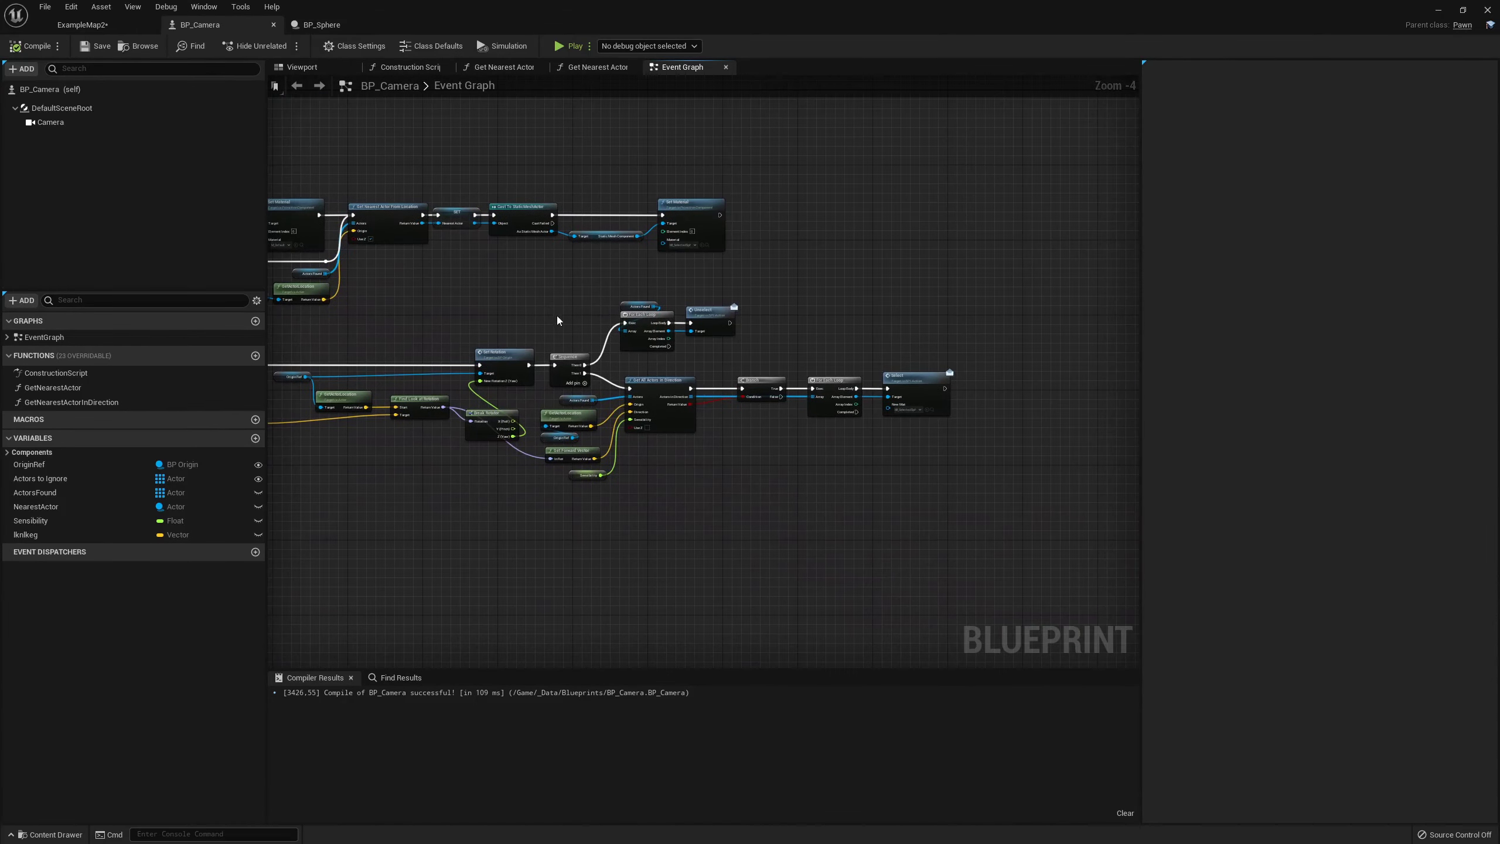
Save ExampleMap2 and run a quick play-test with the unfiltered overlap
{"action": "left_click", "coordinate": [97, 27]}
{"action": "left_click", "coordinate": [13, 46]}
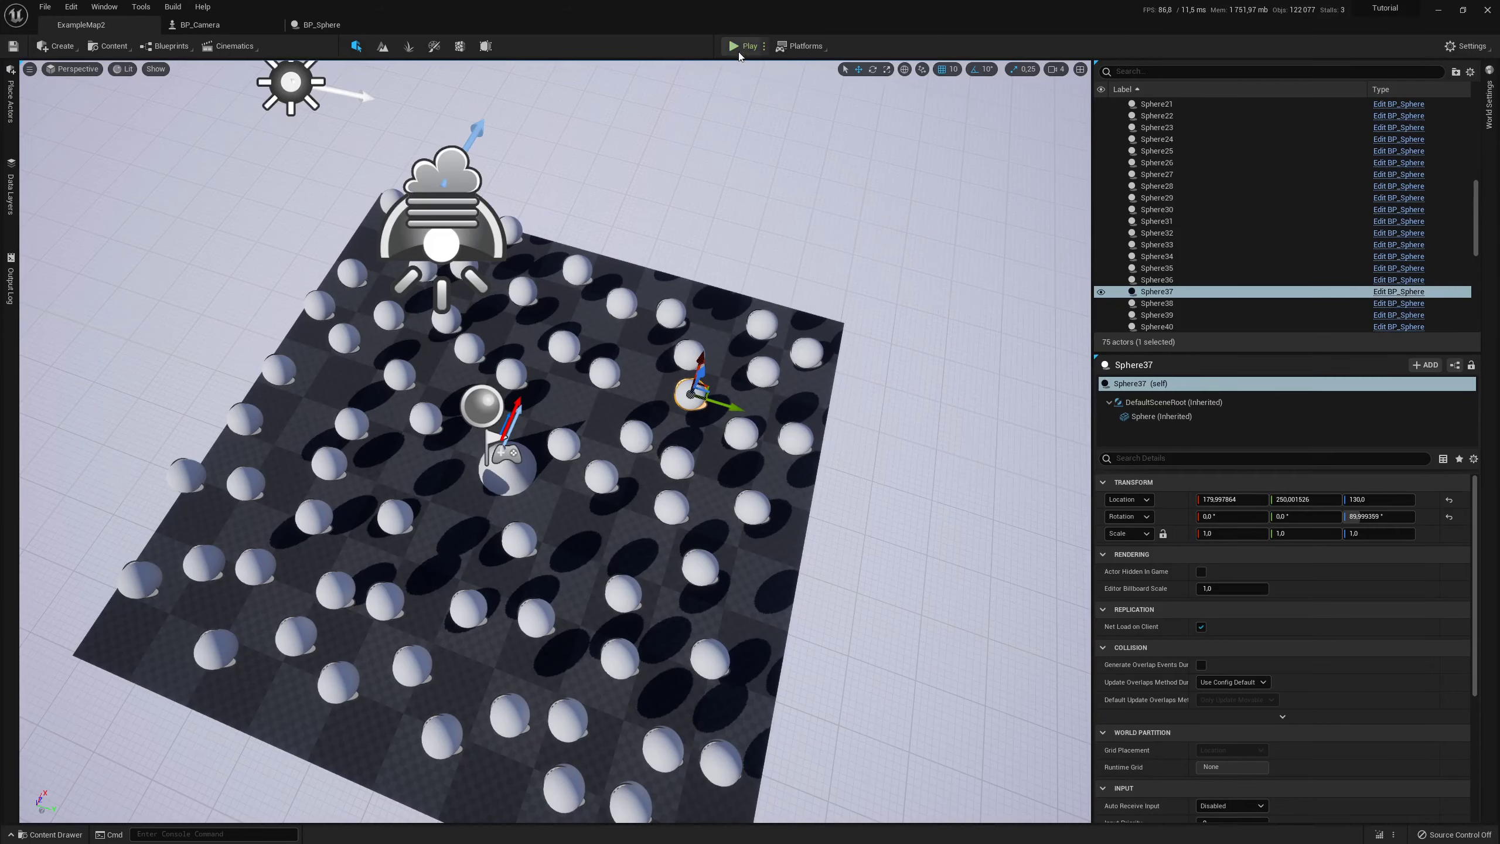
{"action": "left_click", "coordinate": [738, 51]}
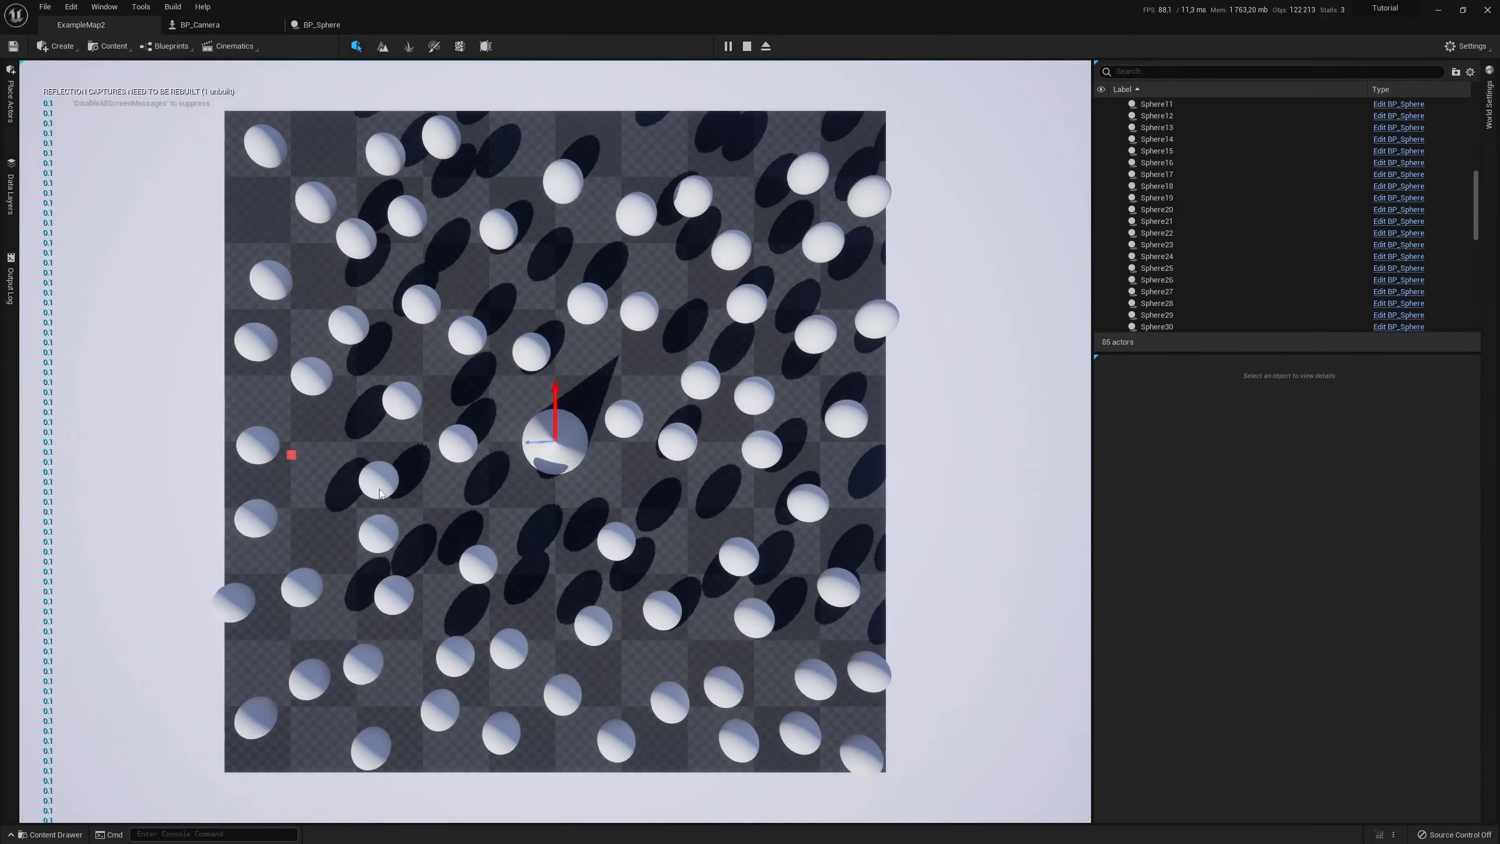
{"action": "key", "text": "Escape"}
Return to the BP_Camera Event Graph and zoom around it
{"action": "left_click", "coordinate": [223, 26]}
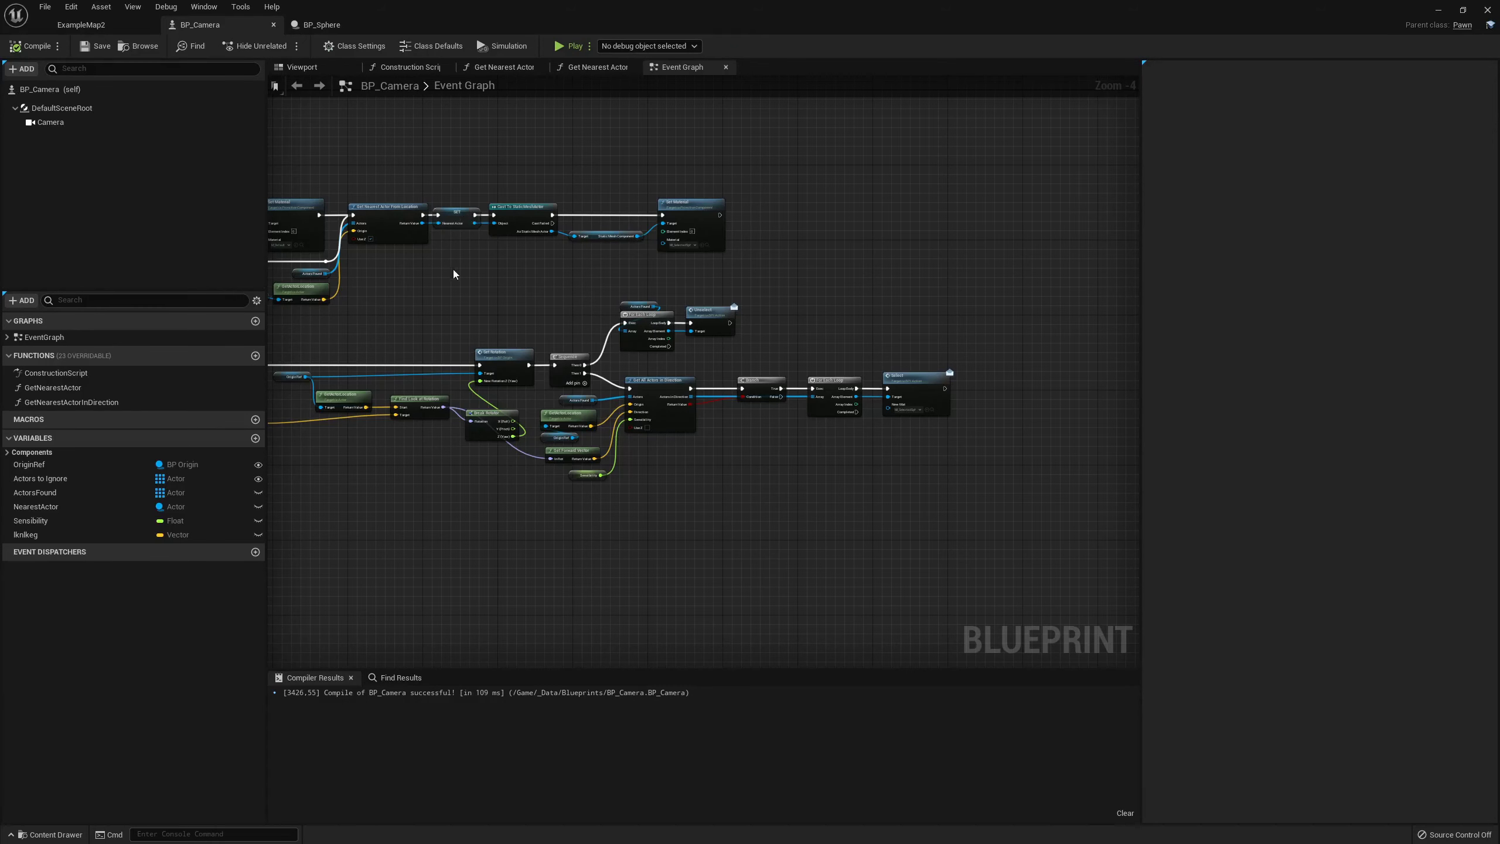
{"action": "scroll", "coordinate": [454, 273], "scroll_direction": "up", "scroll_amount": 5}
{"action": "scroll", "coordinate": [672, 348], "scroll_direction": "down", "scroll_amount": 3}
{"action": "scroll", "coordinate": [672, 348], "scroll_direction": "up", "scroll_amount": 3}
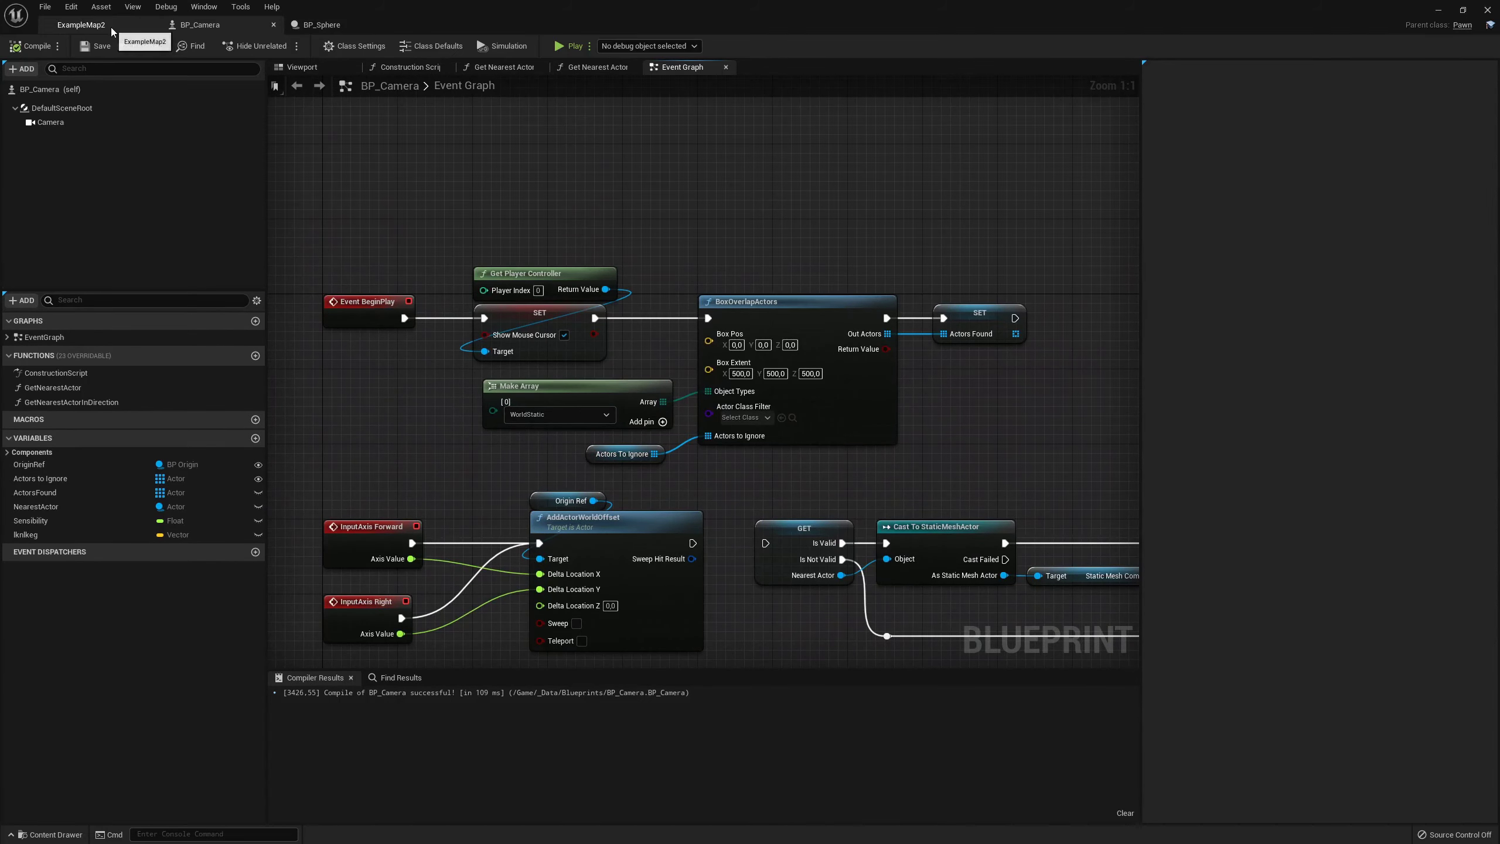
Set the collision preset of BP_Sphere's Sphere component to BlockAll
{"action": "left_click", "coordinate": [321, 24]}
{"action": "left_click", "coordinate": [98, 124]}
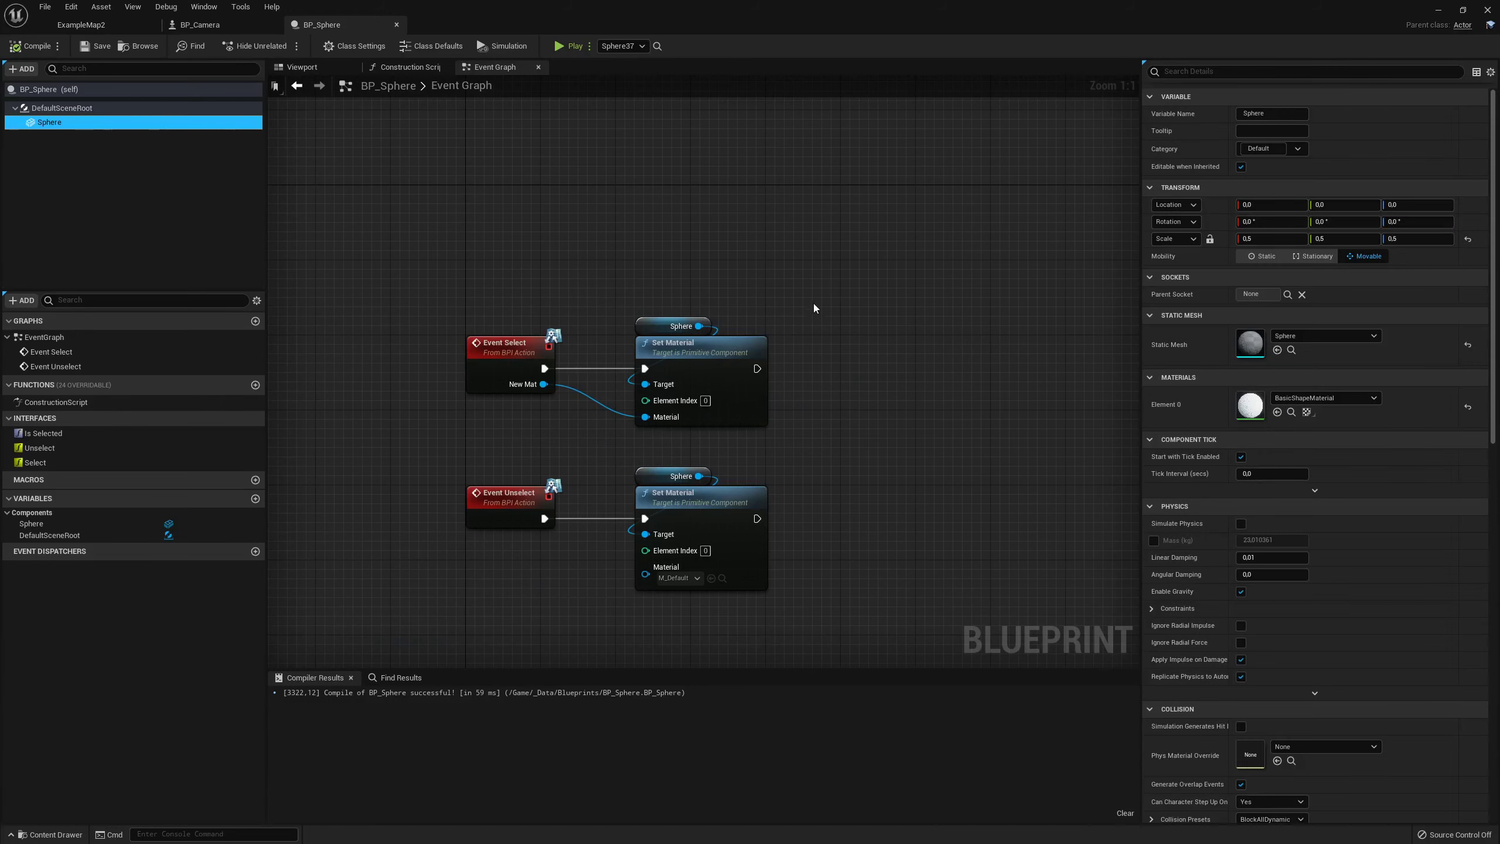
{"action": "scroll", "coordinate": [1301, 549], "scroll_direction": "down", "scroll_amount": 8}
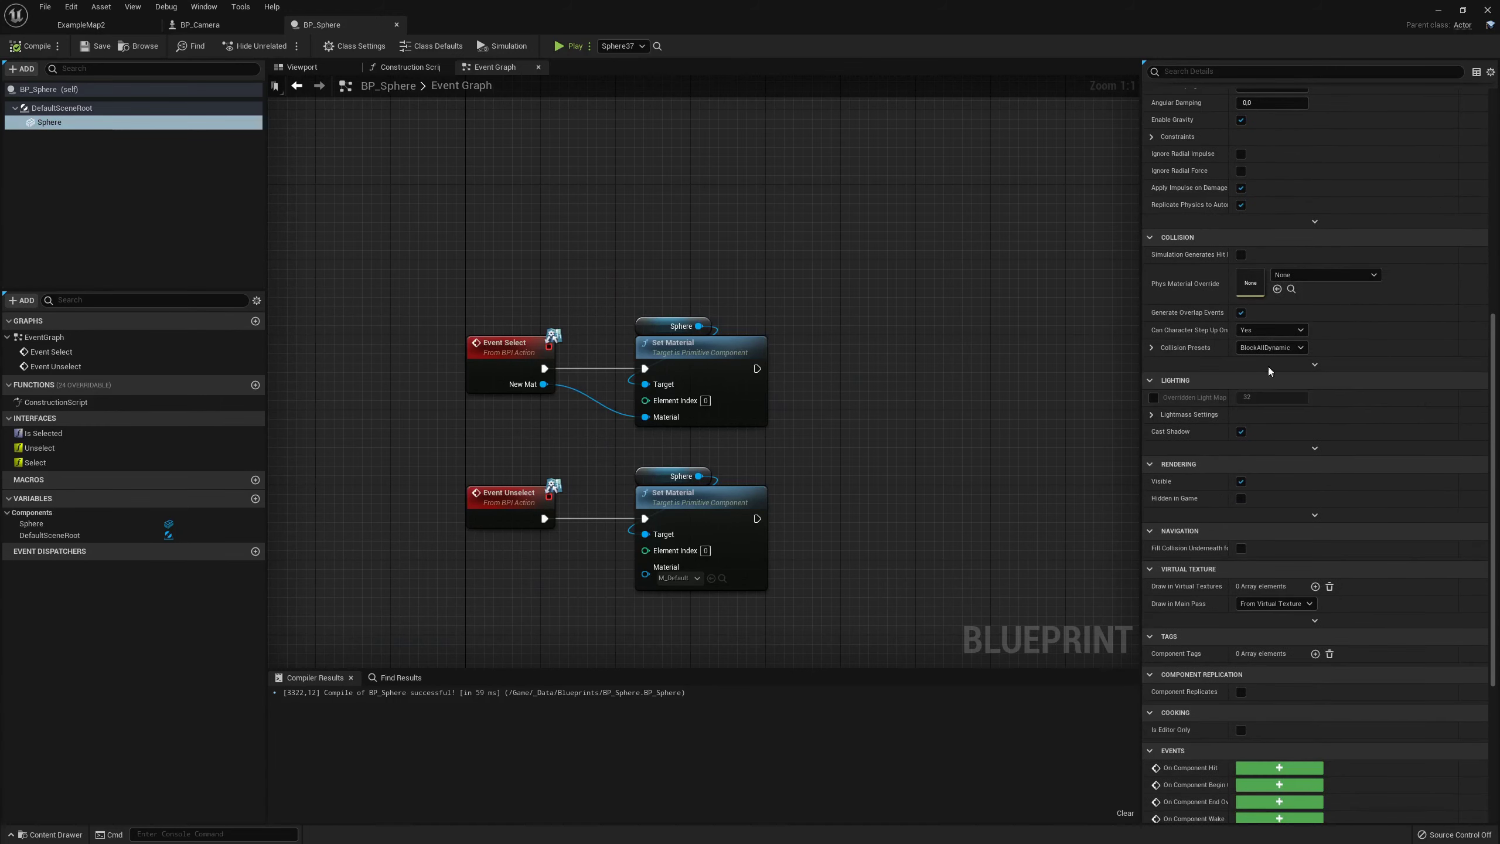
{"action": "left_click", "coordinate": [1151, 347]}
{"action": "left_click", "coordinate": [1270, 348]}
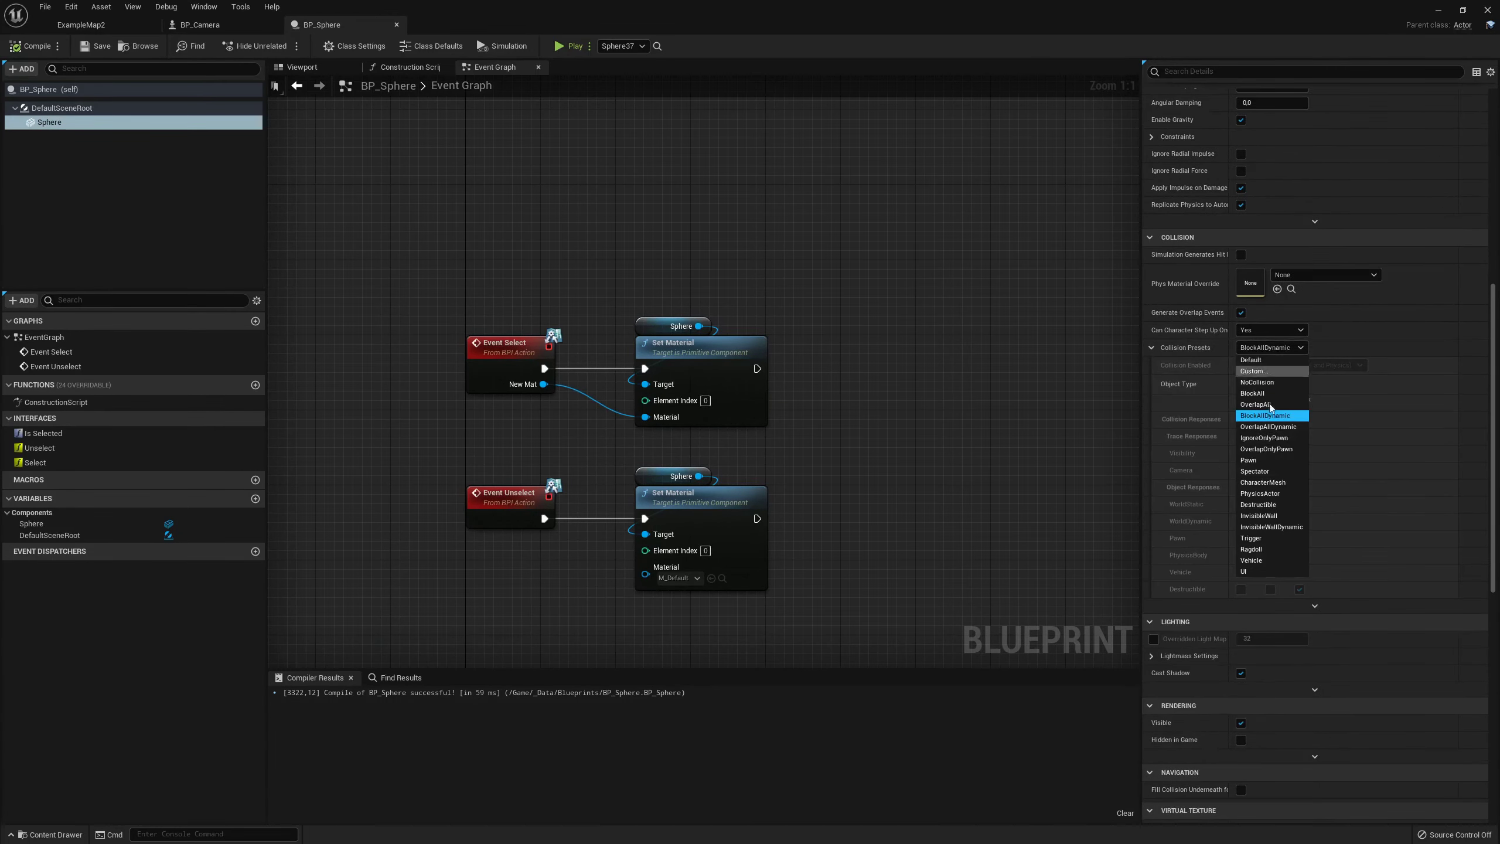
{"action": "left_click", "coordinate": [1264, 394]}
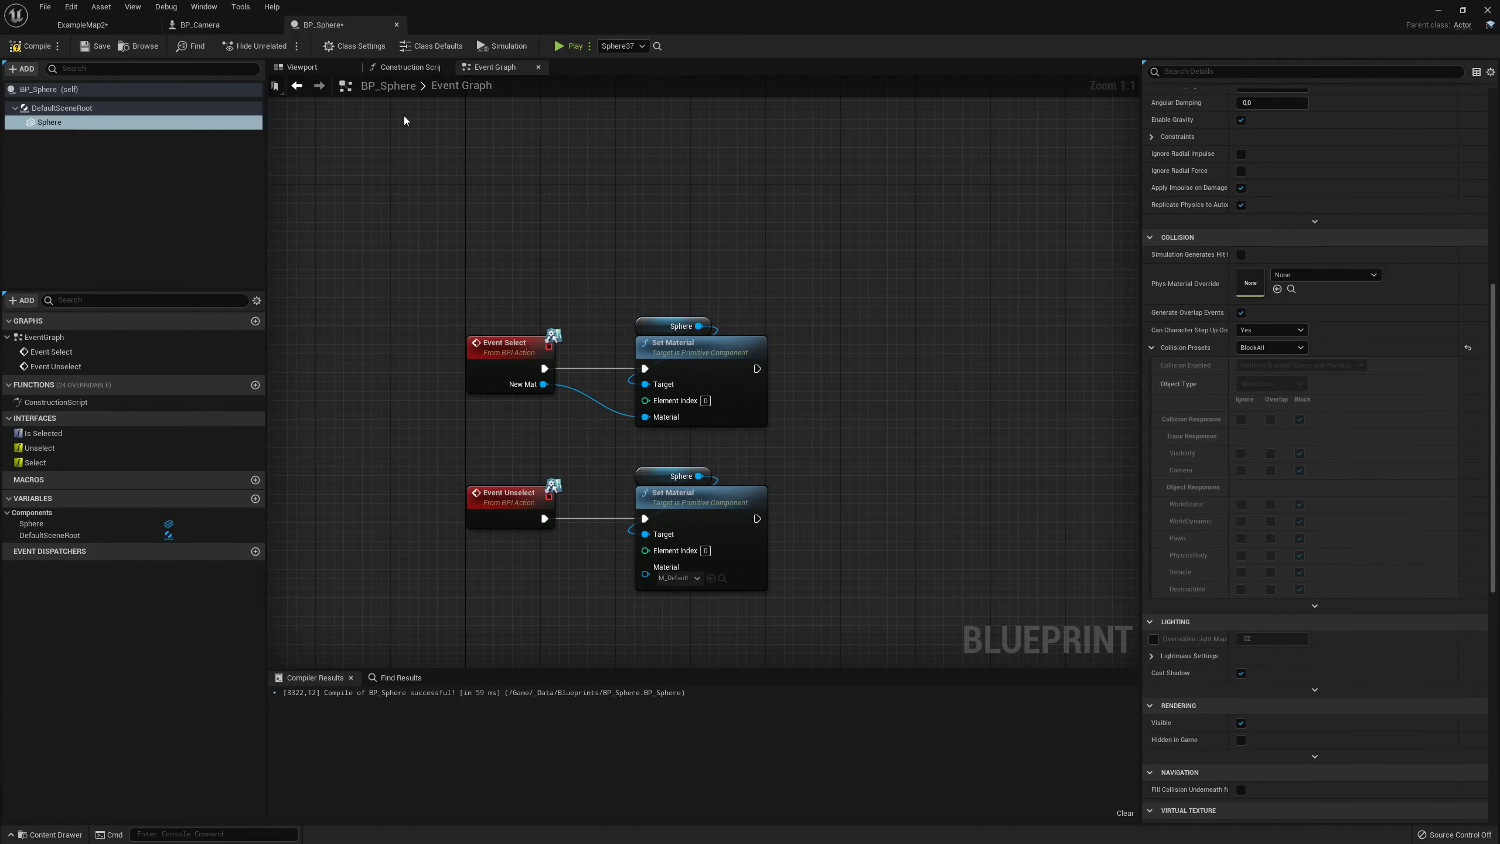
Compile and save BP_Sphere, then return to the ExampleMap2 level
{"action": "left_click", "coordinate": [27, 48]}
{"action": "left_click", "coordinate": [95, 47]}
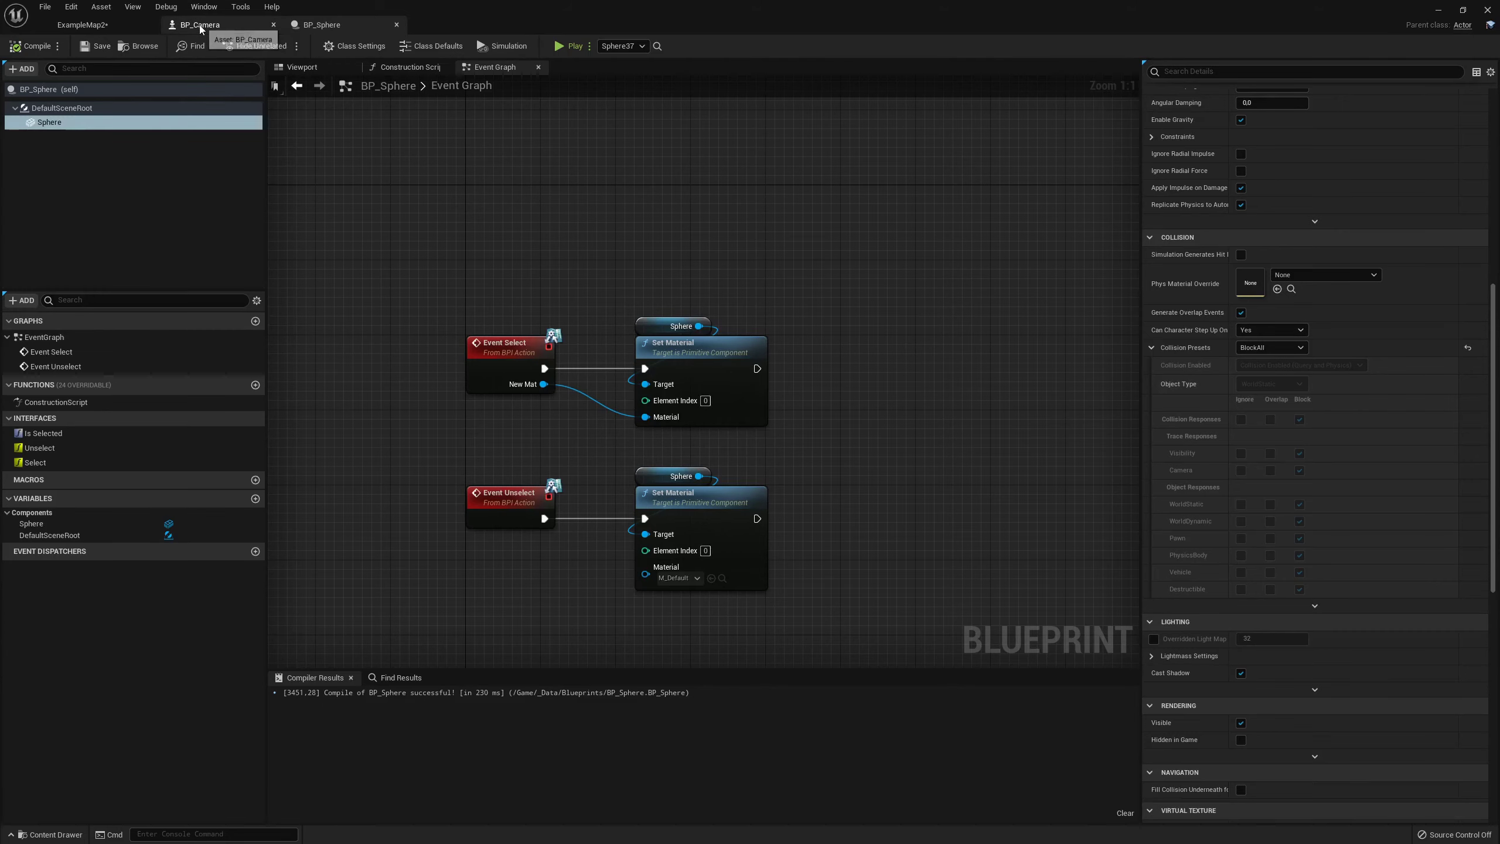
{"action": "left_click", "coordinate": [200, 25]}
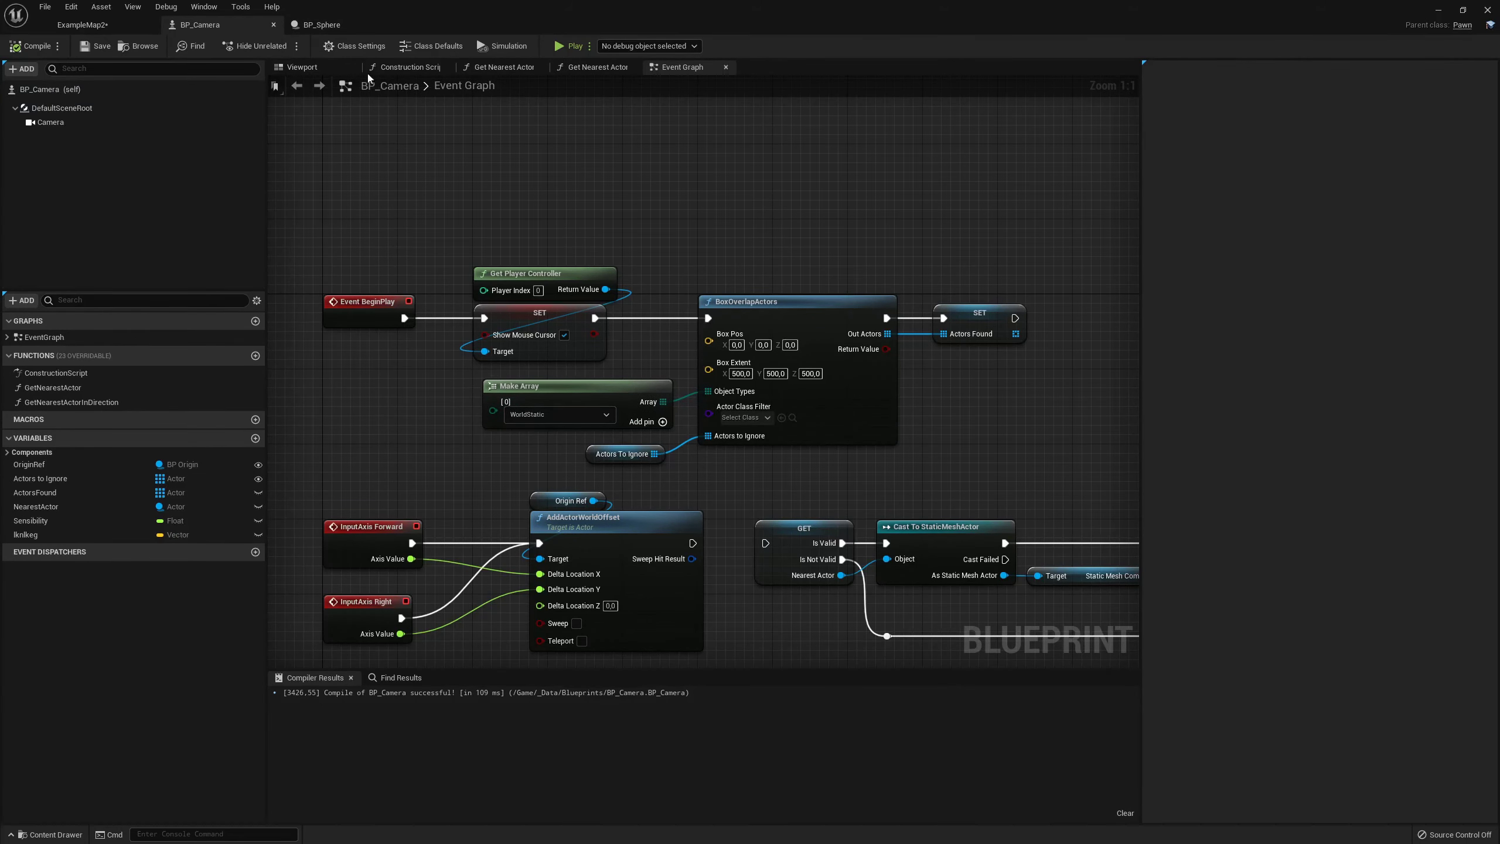
{"action": "left_click", "coordinate": [352, 29]}
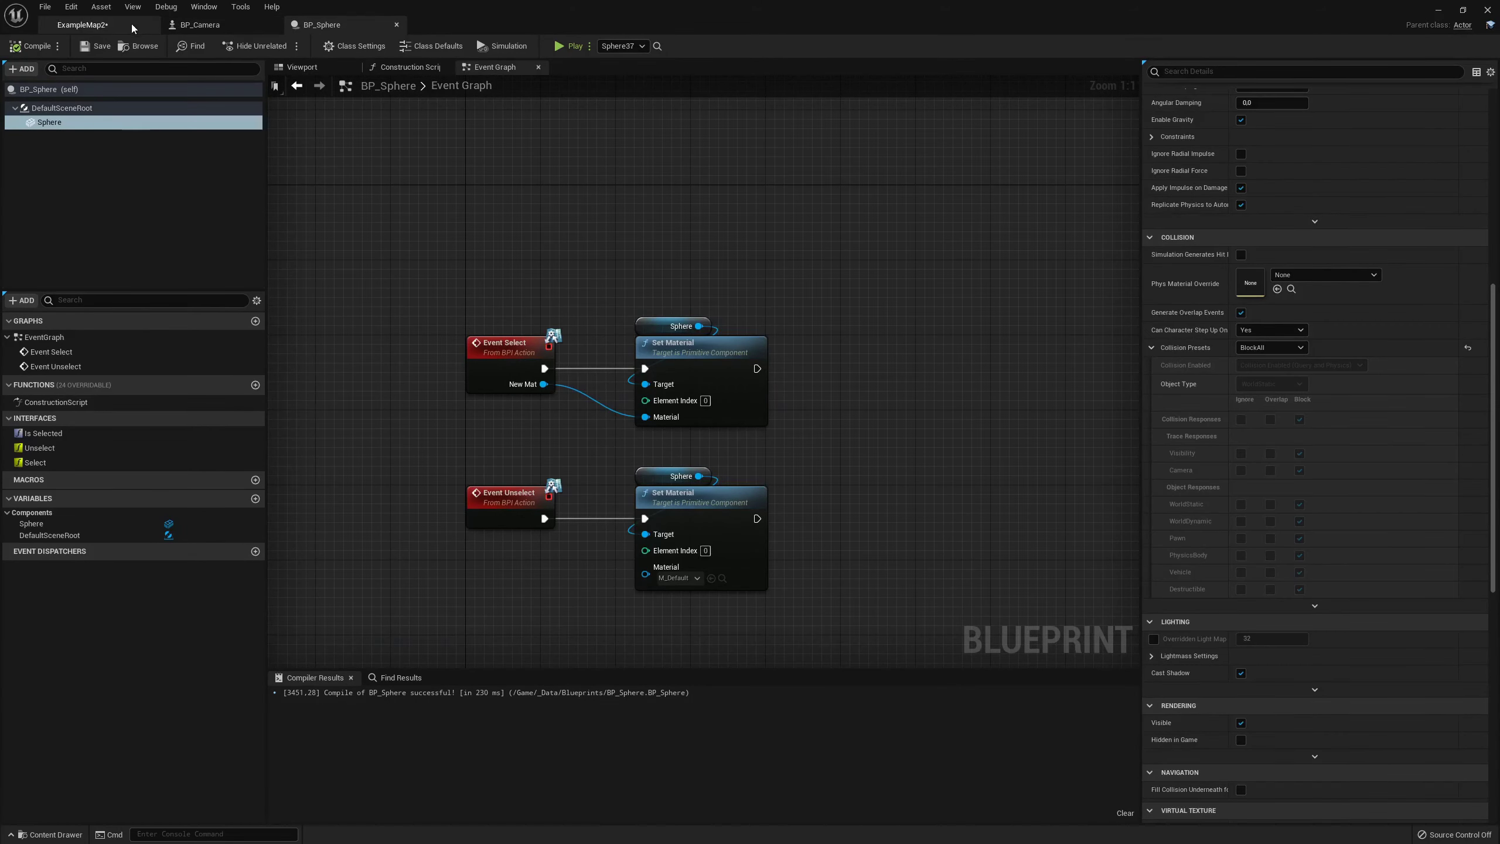
{"action": "left_click", "coordinate": [199, 25]}
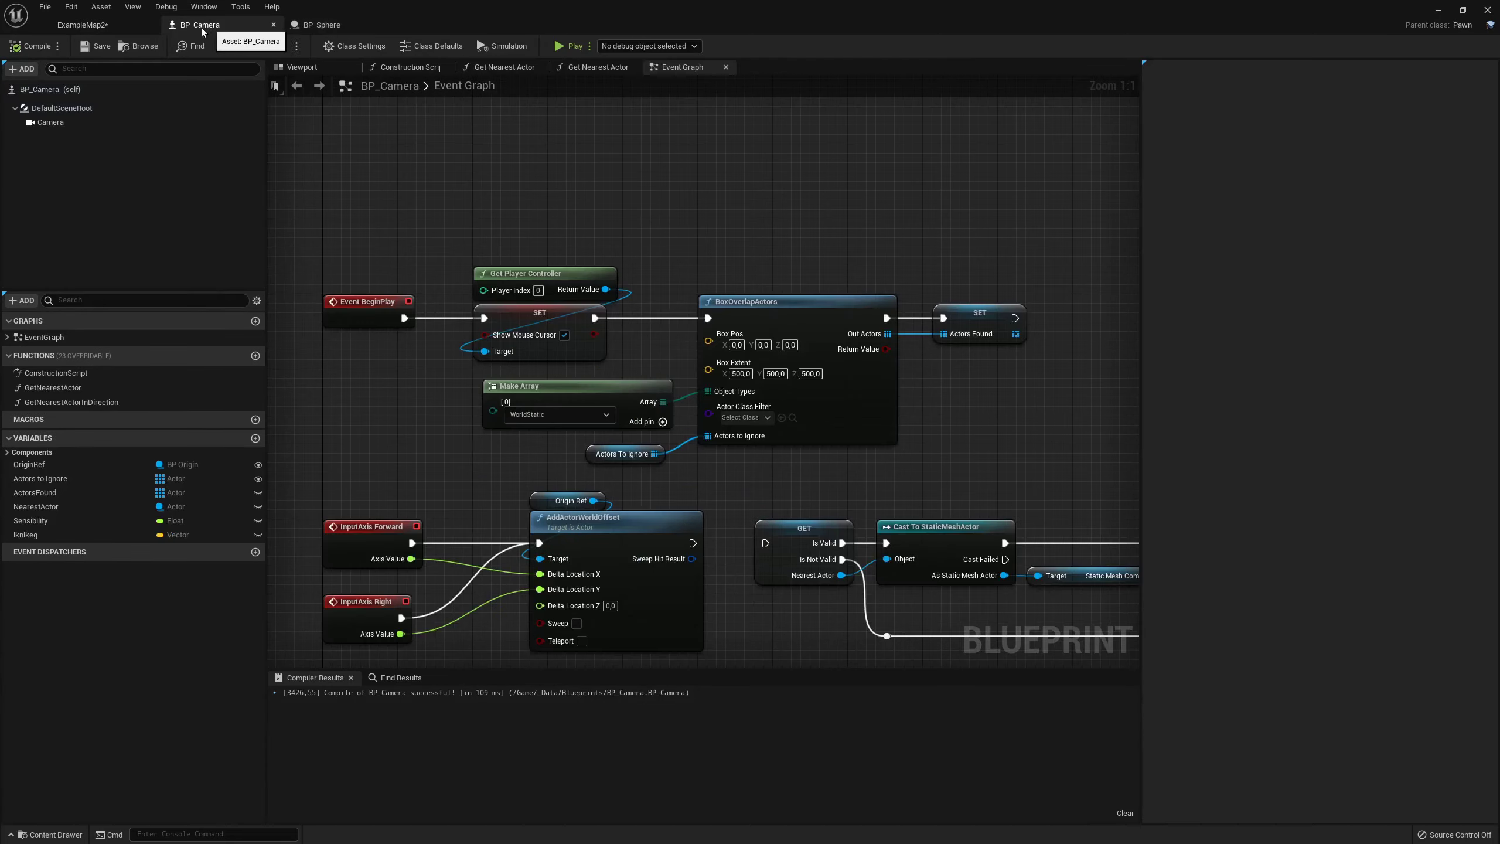
{"action": "left_click", "coordinate": [150, 24]}
{"action": "right_click_drag", "start_coordinate": [654, 224], "coordinate": [502, 248]}
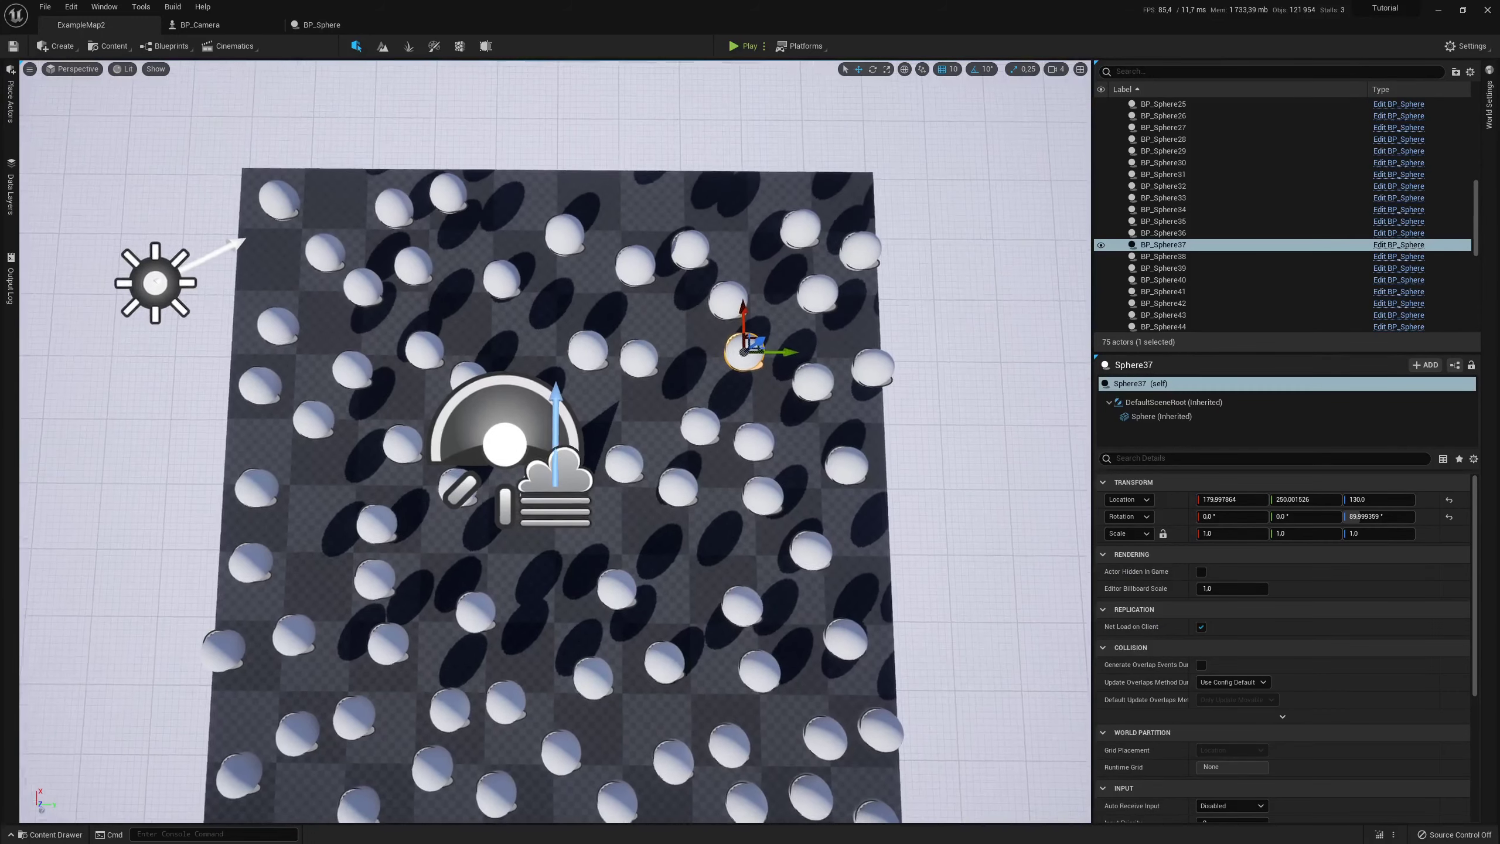
{"action": "left_click", "coordinate": [740, 47]}
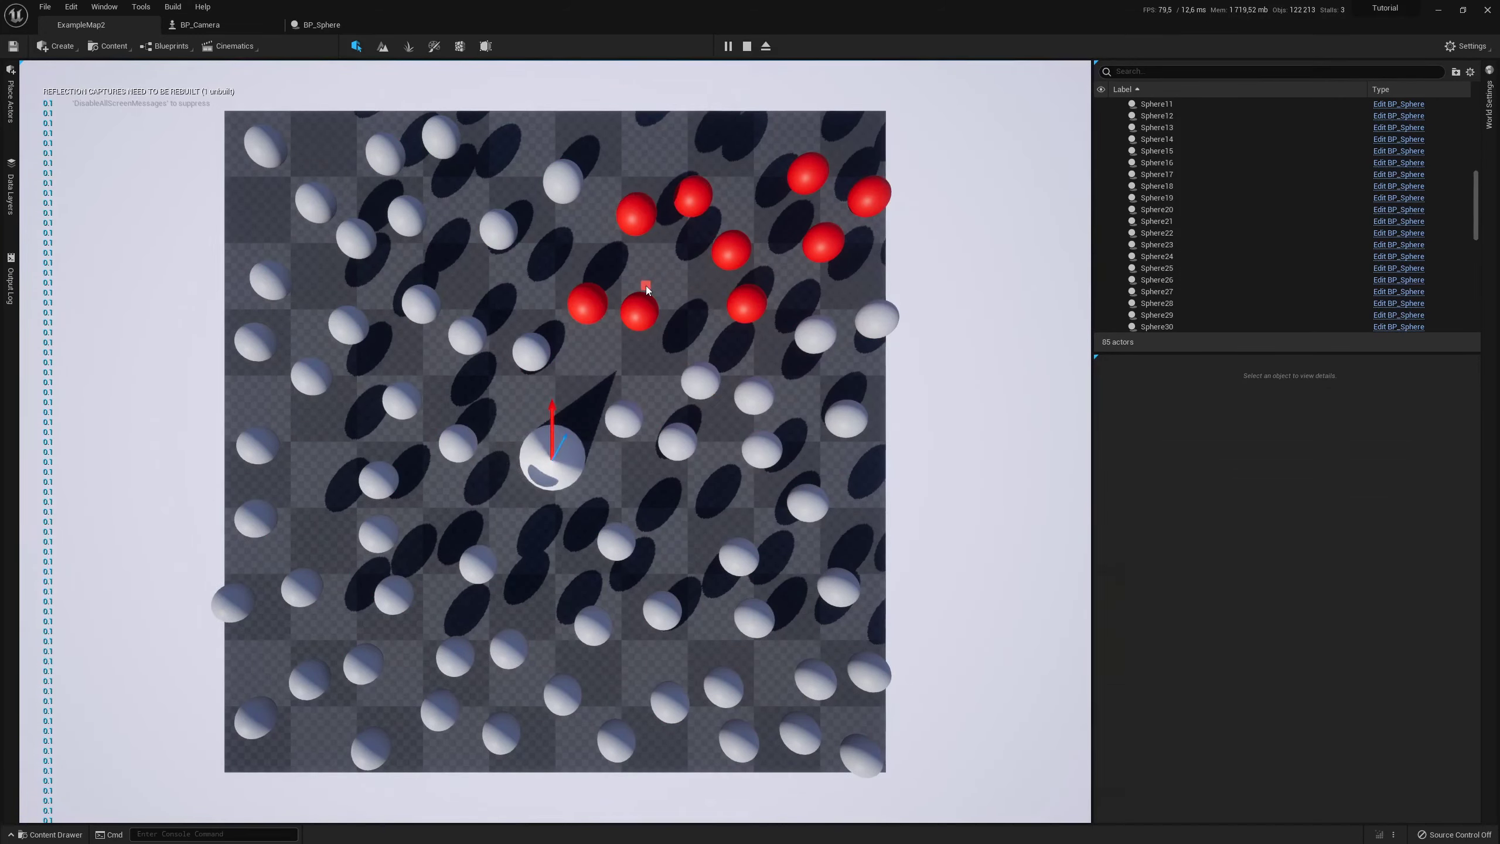
{"action": "key", "text": "Escape"}
{"action": "left_click", "coordinate": [230, 26]}
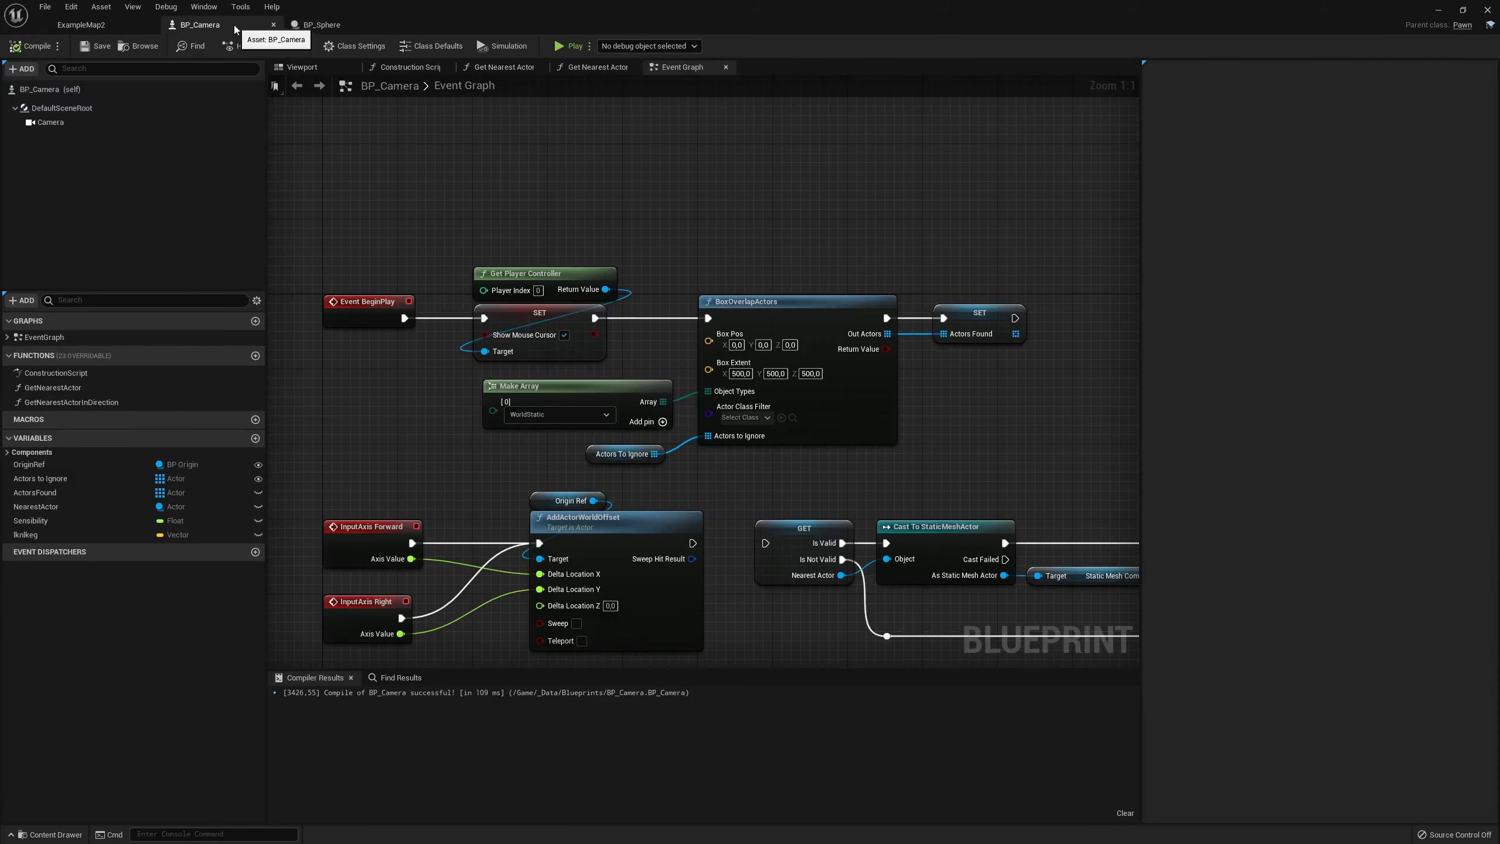
{"action": "scroll", "coordinate": [822, 240], "scroll_direction": "down", "scroll_amount": 3}
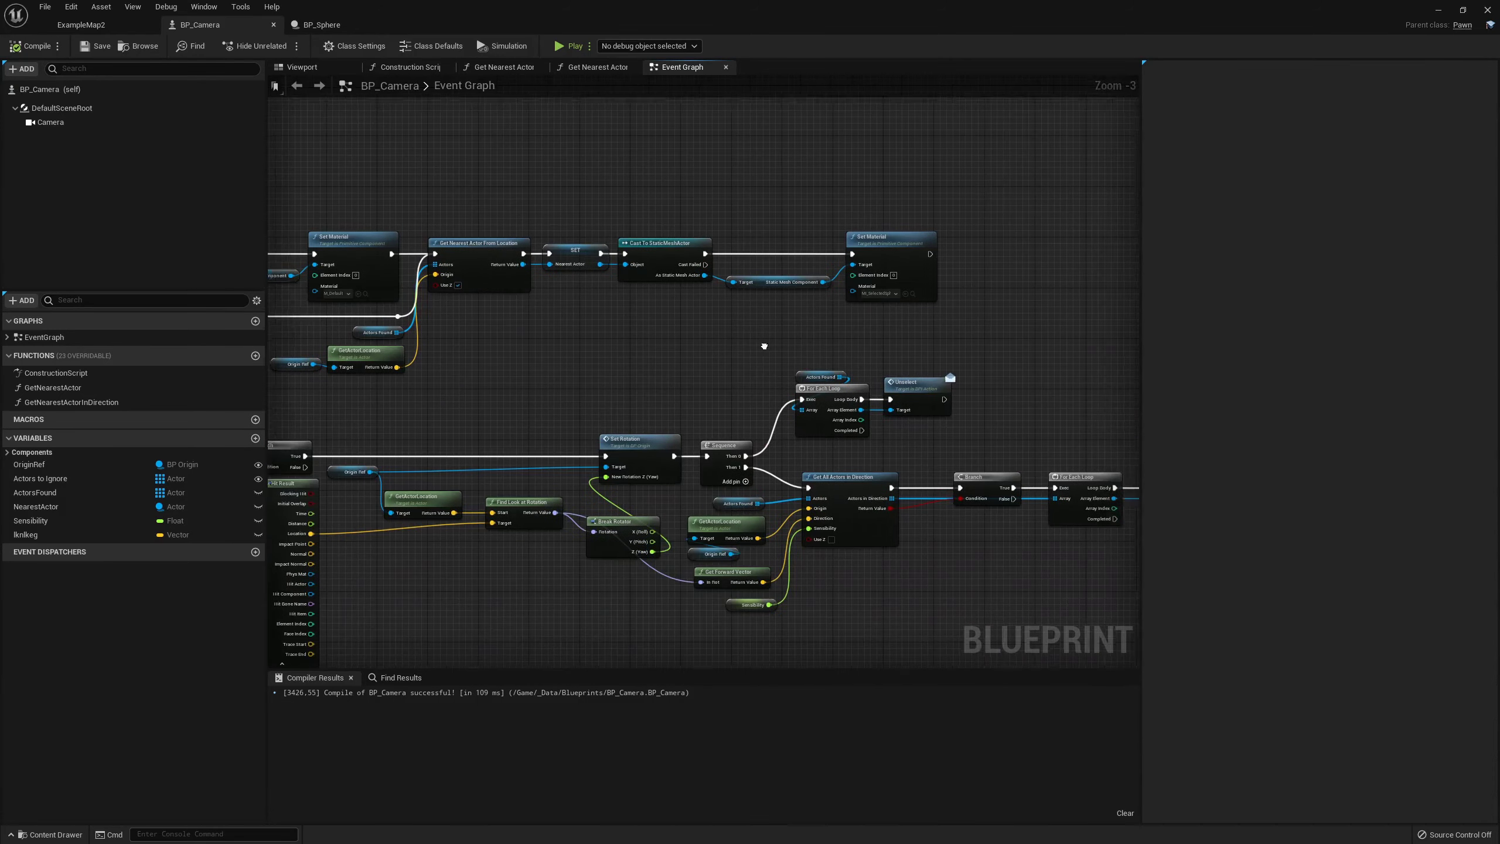
{"action": "mouse_move", "coordinate": [820, 441]}
{"action": "right_mouse_down"}
{"action": "mouse_move", "coordinate": [669, 417]}
{"action": "mouse_move", "coordinate": [788, 428]}
{"action": "right_mouse_up"}
{"action": "scroll", "coordinate": [669, 417], "scroll_direction": "up", "scroll_amount": 1}
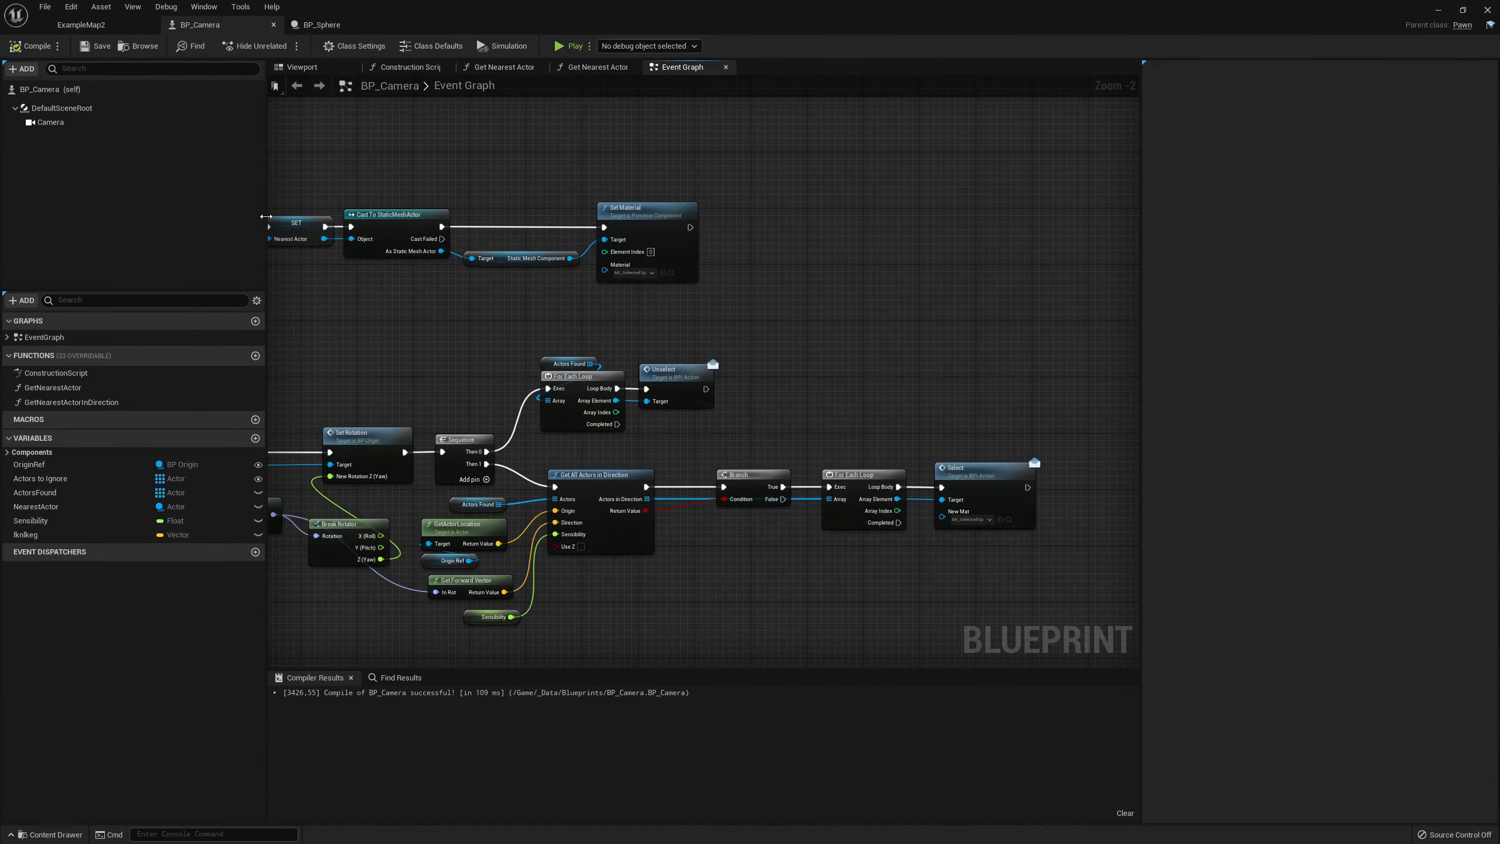
{"action": "left_click", "coordinate": [89, 25]}
{"action": "left_click_drag", "start_coordinate": [555, 443], "coordinate": [650, 296], "text": "alt"}
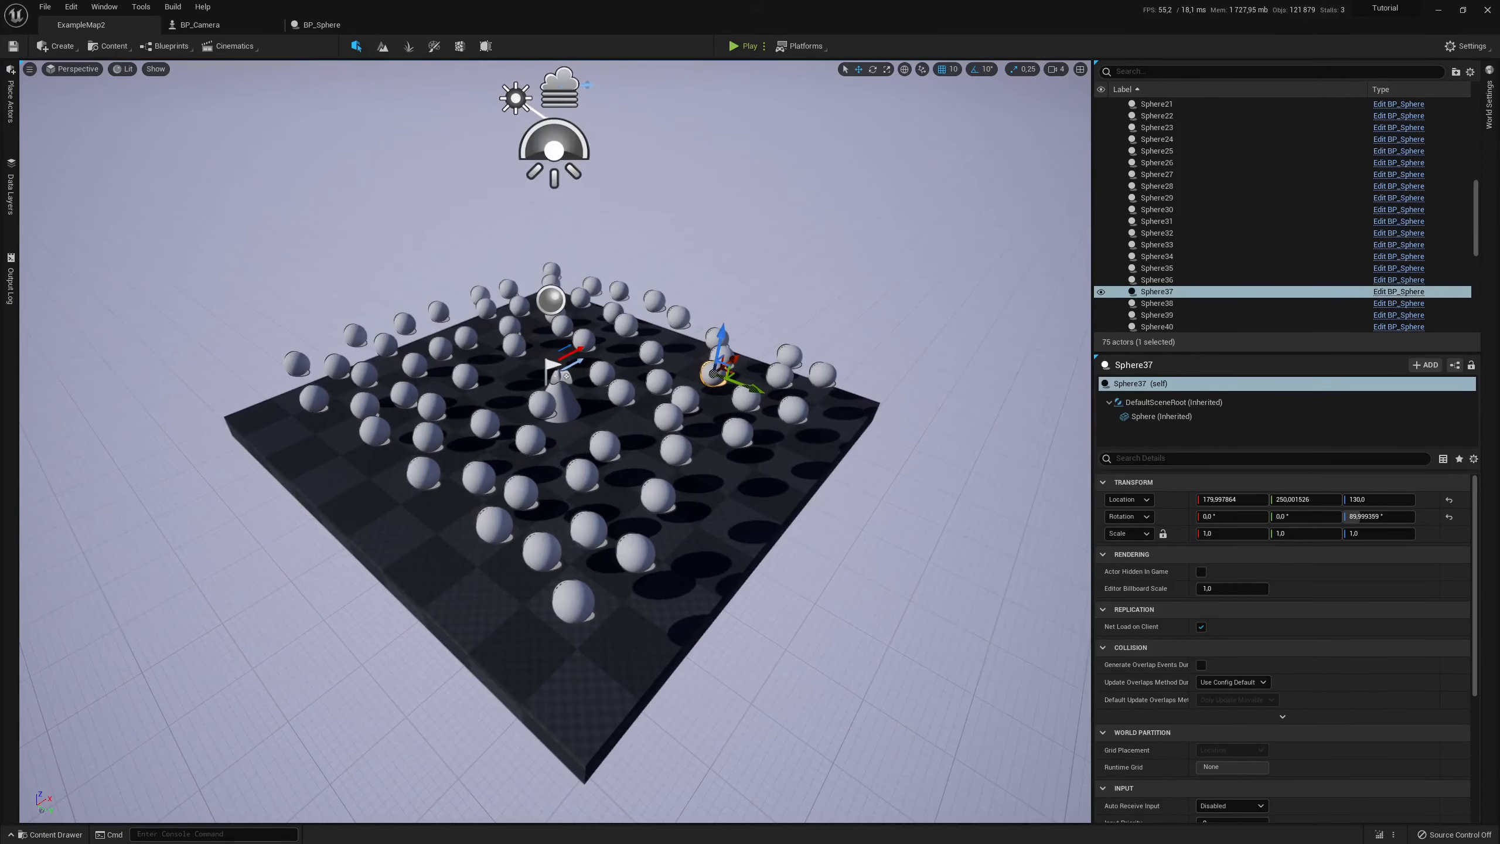
Create a child Blueprint of BP_Sphere, rename it BP_ScalableSphere, and open it
{"action": "left_click", "coordinate": [50, 834]}
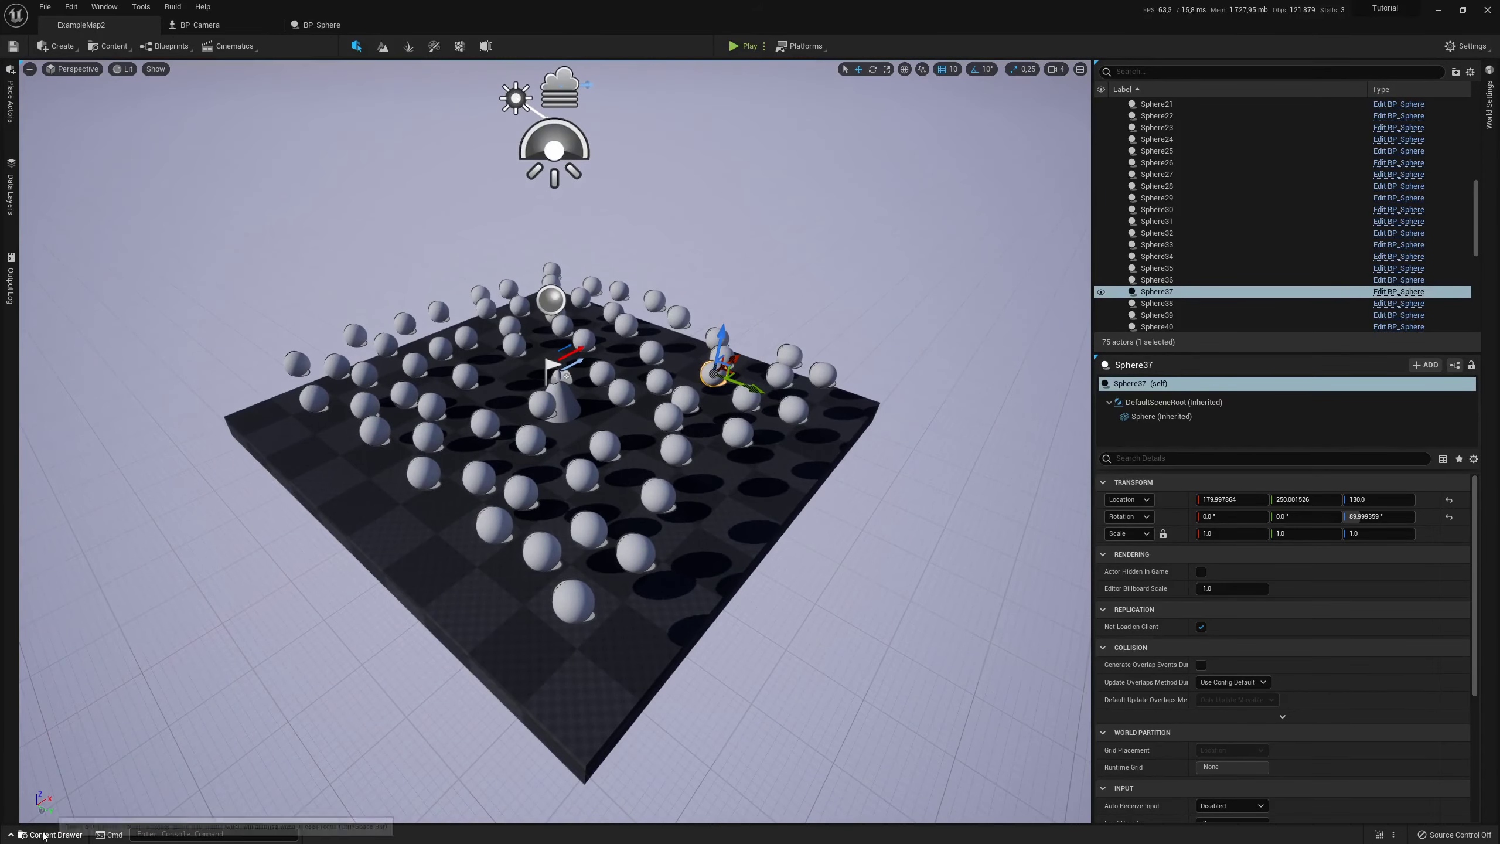
{"action": "right_click", "coordinate": [445, 621]}
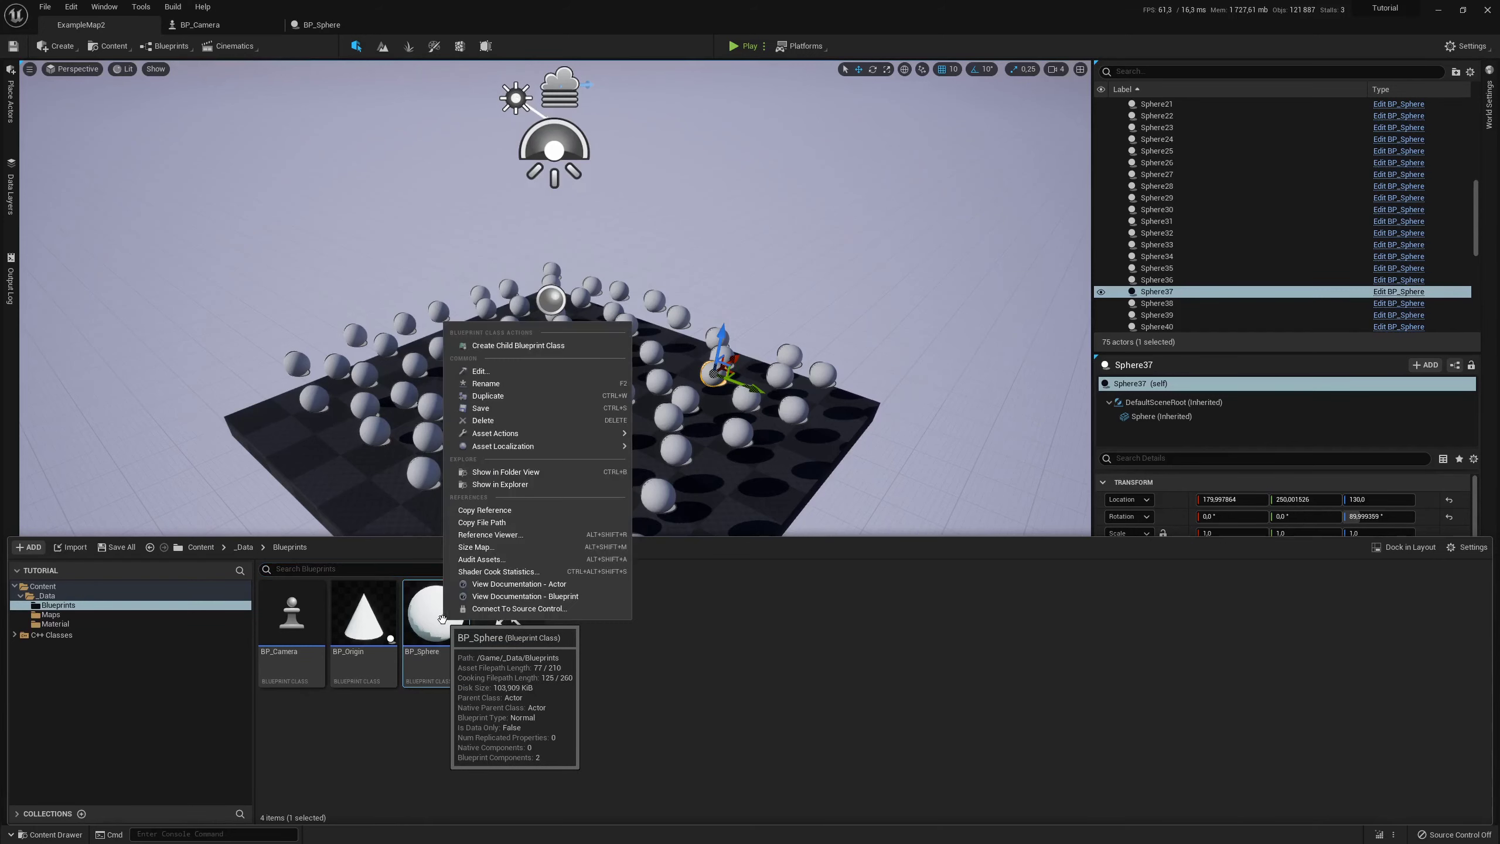
{"action": "left_click", "coordinate": [500, 347]}
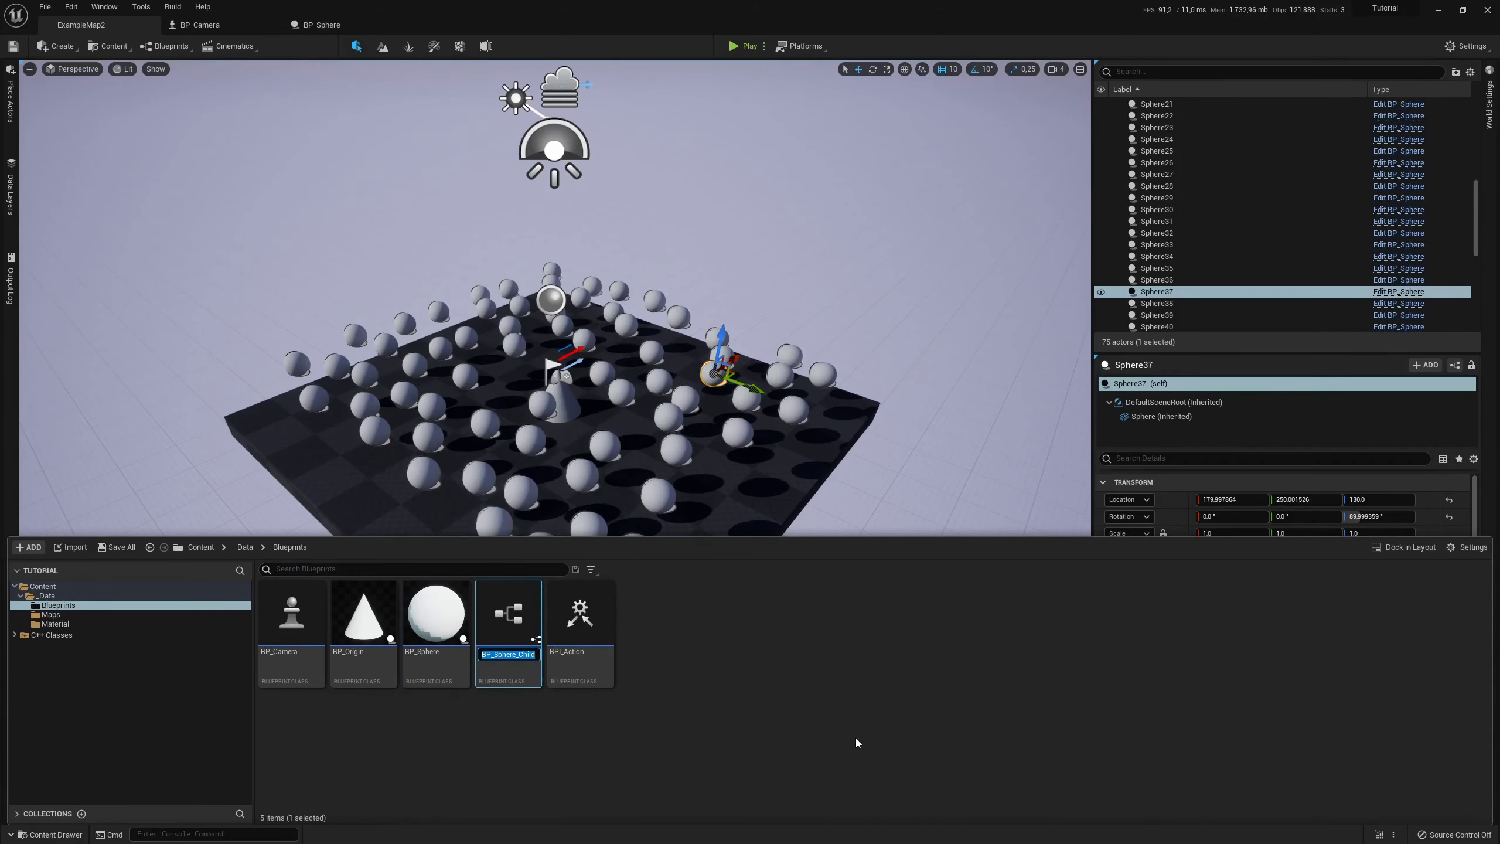
{"action": "key", "text": "End"}
{"action": "key", "text": "shift+Left"}
{"action": "key", "text": "shift+Left"}
{"action": "key", "text": "shift+Left"}
{"action": "key", "text": "shift+Left"}
{"action": "key", "text": "shift+Left"}
{"action": "key", "text": "shift+Left"}
{"action": "key", "text": "BackSpace"}
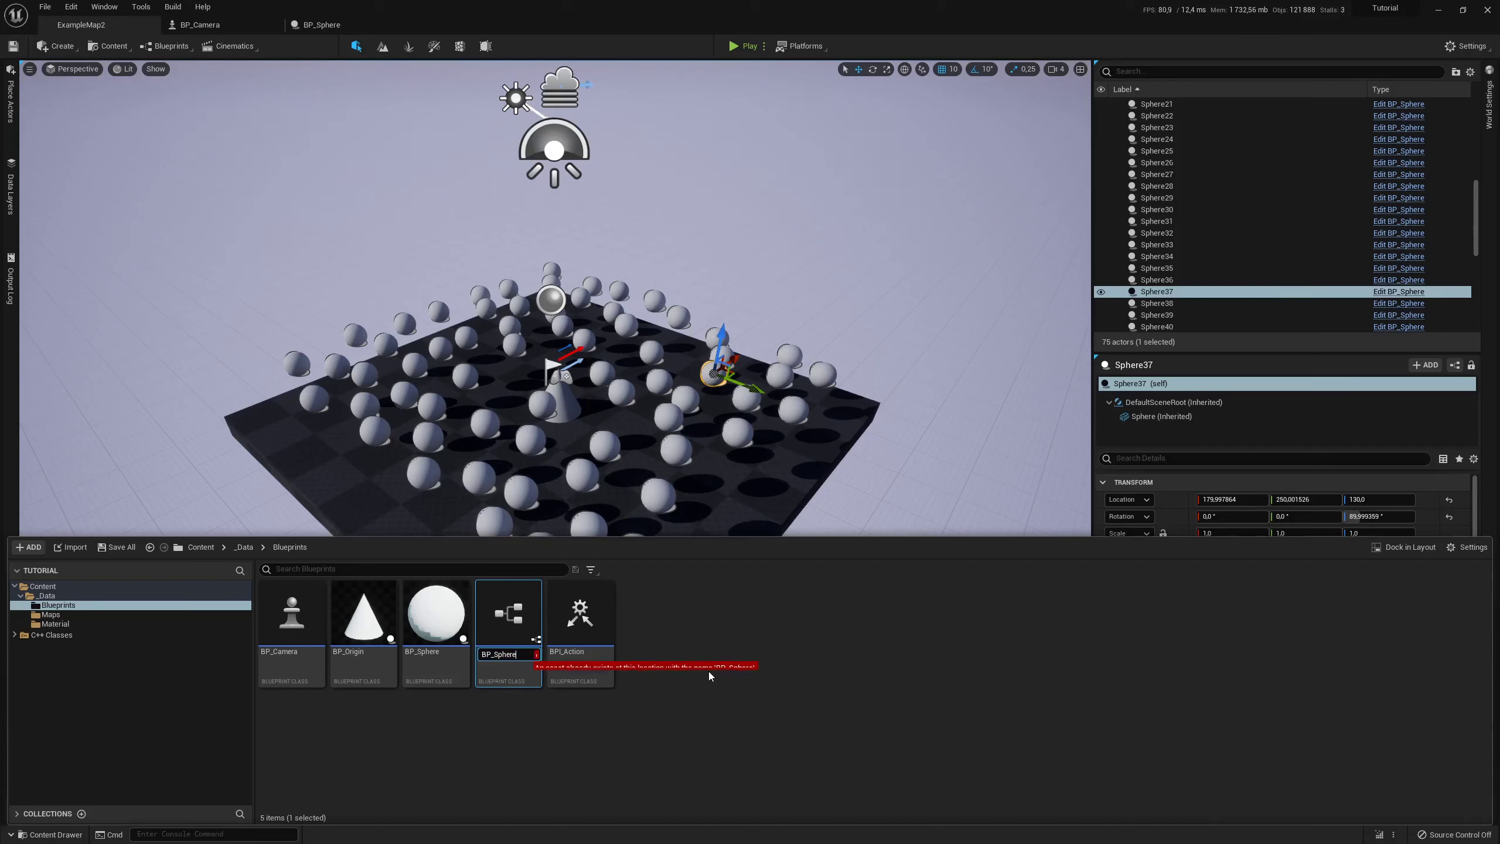
{"action": "type", "text": "Sca"}
{"action": "type", "text": "lableS"}
{"action": "key", "text": "Return"}
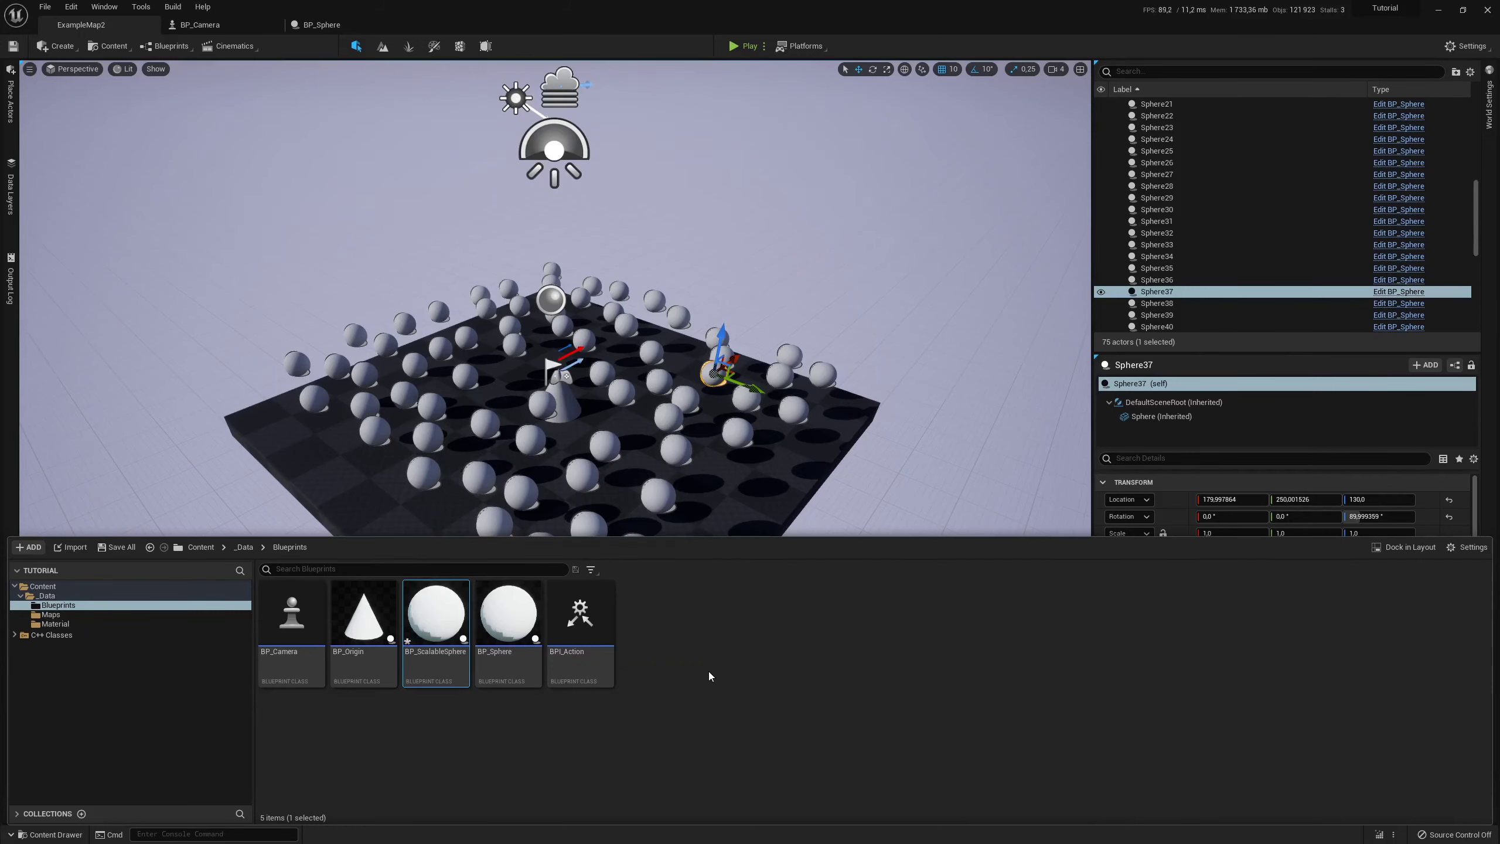
{"action": "double_click", "coordinate": [414, 626]}
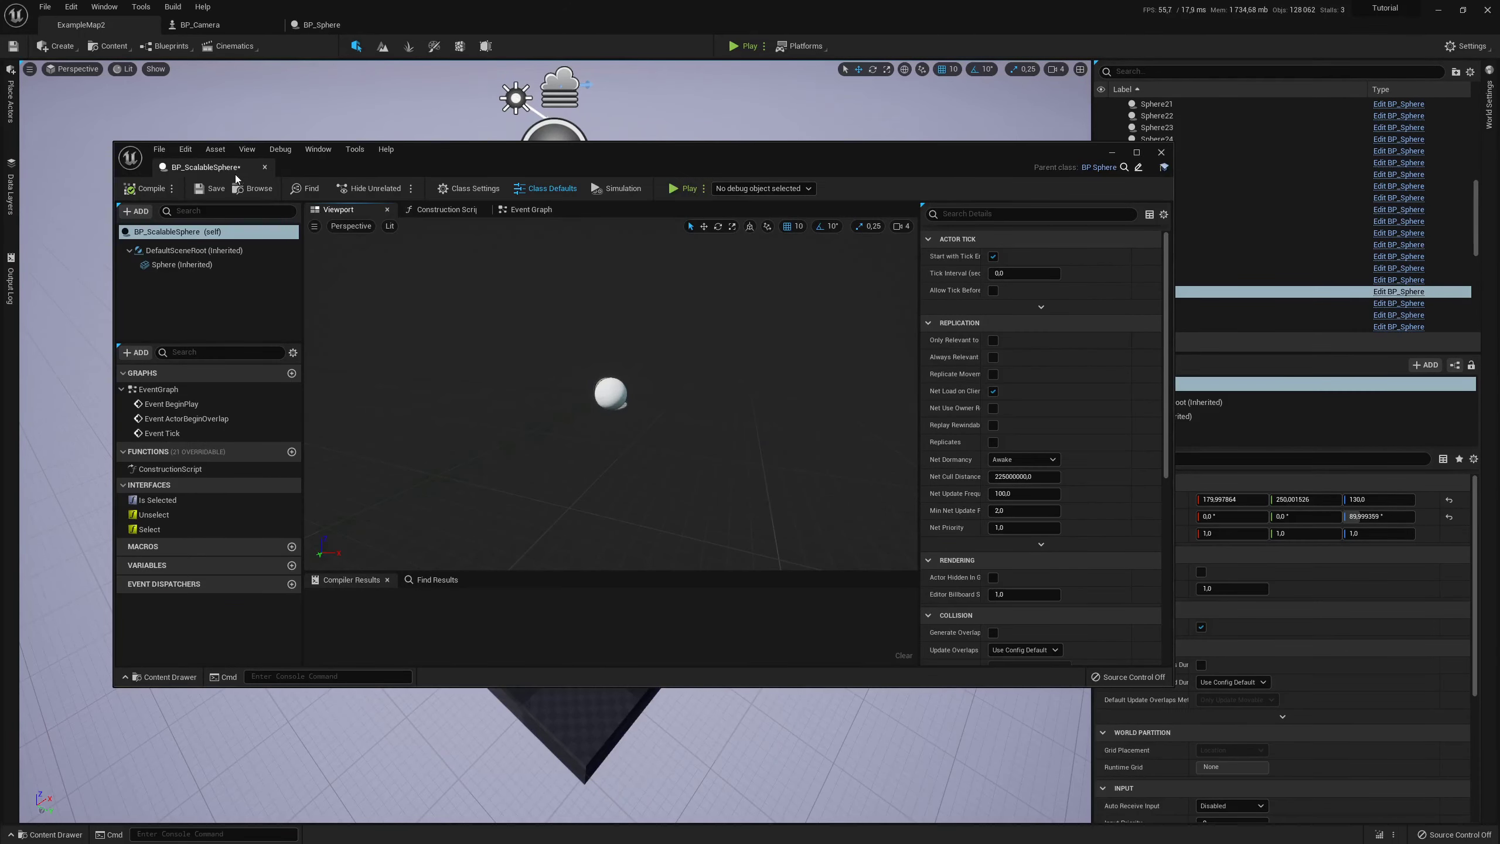
Dock the BP_ScalableSphere editor beside the other Blueprints, check Class Settings, and show its Event Graph
{"action": "left_click_drag", "start_coordinate": [236, 179], "coordinate": [393, 24]}
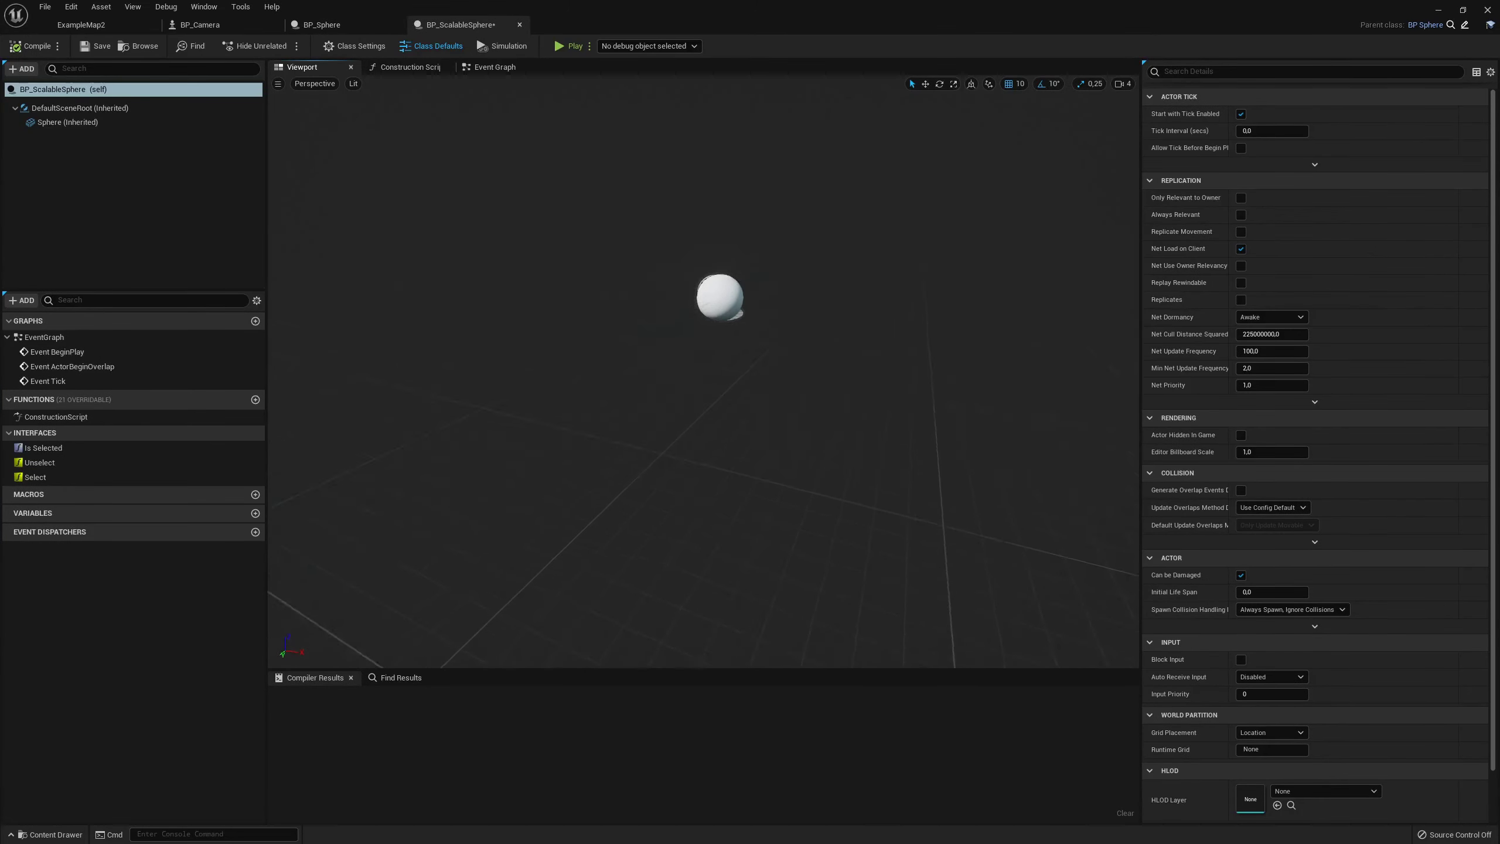
{"action": "mouse_move", "coordinate": [704, 209]}
{"action": "left_mouse_down"}
{"action": "mouse_move", "coordinate": [704, 178]}
{"action": "mouse_move", "coordinate": [867, 201]}
{"action": "left_mouse_up"}
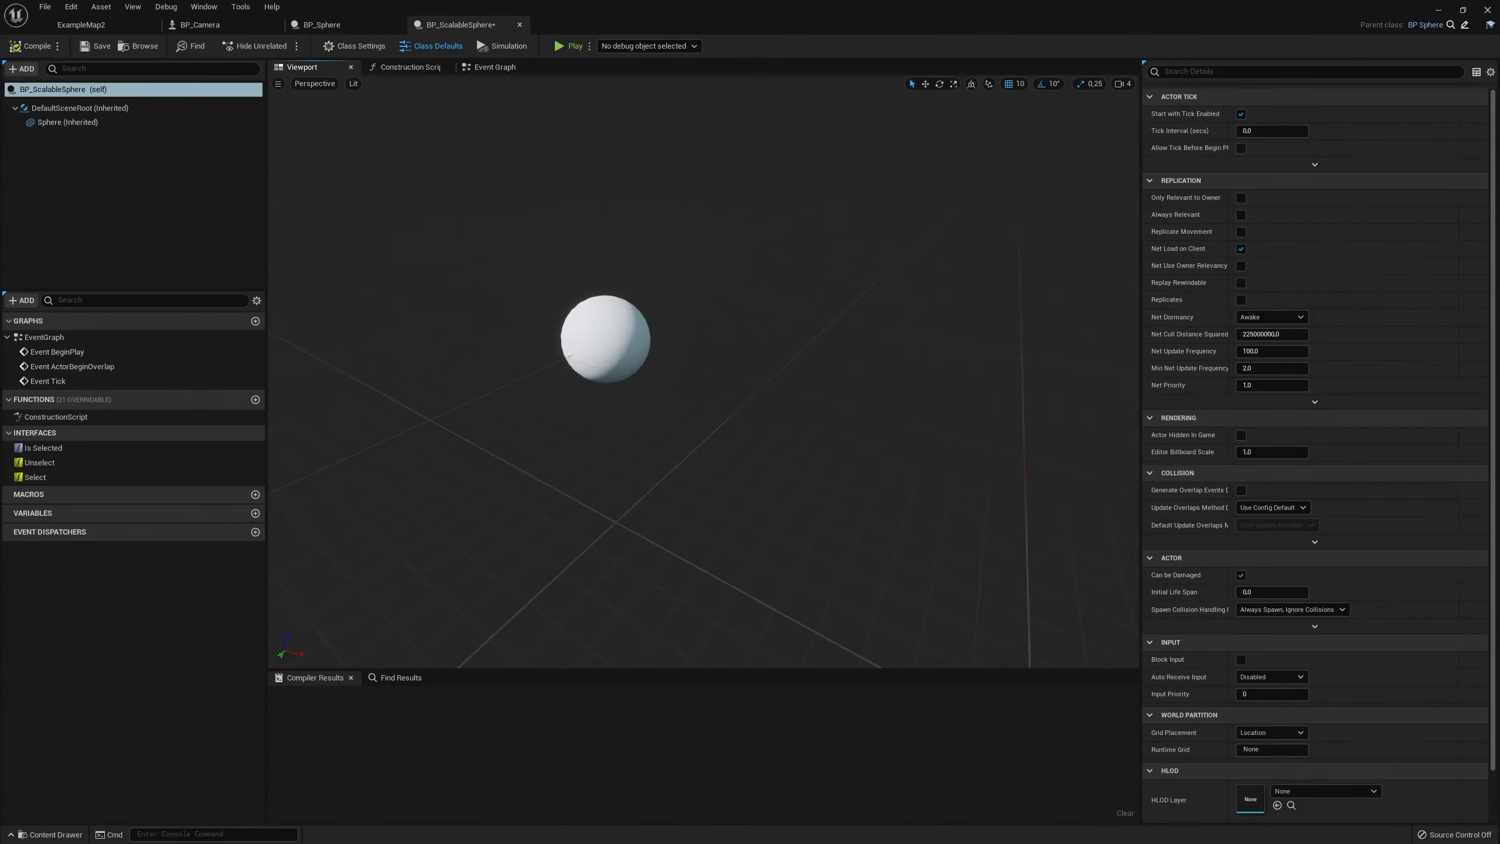
{"action": "left_click", "coordinate": [360, 47]}
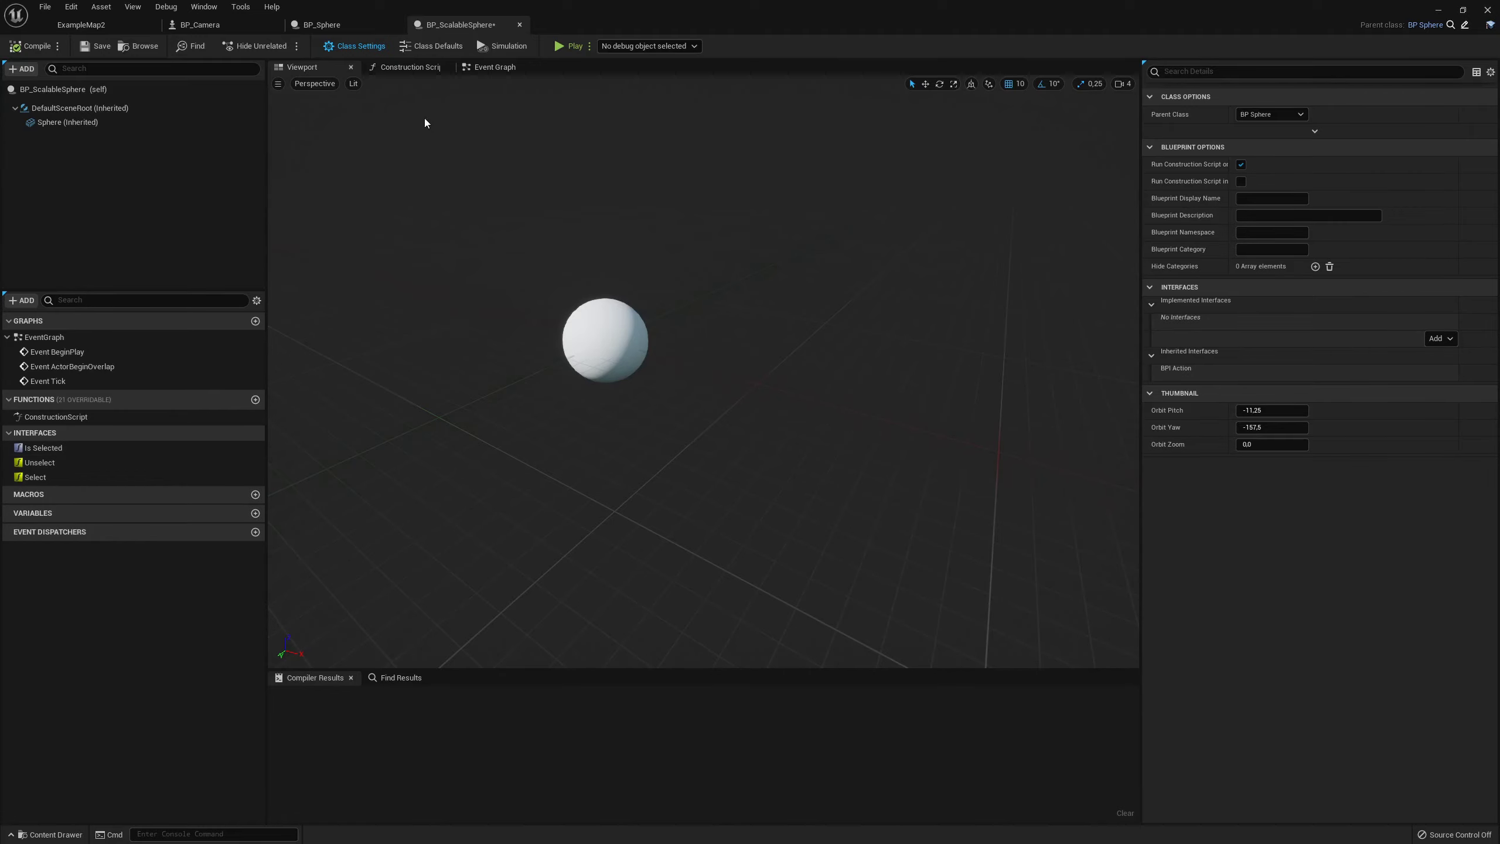
{"action": "left_click", "coordinate": [504, 69]}
Replace the default event nodes with inherited Event Select and Event Unselect nodes
{"action": "key", "text": "ctrl+a"}
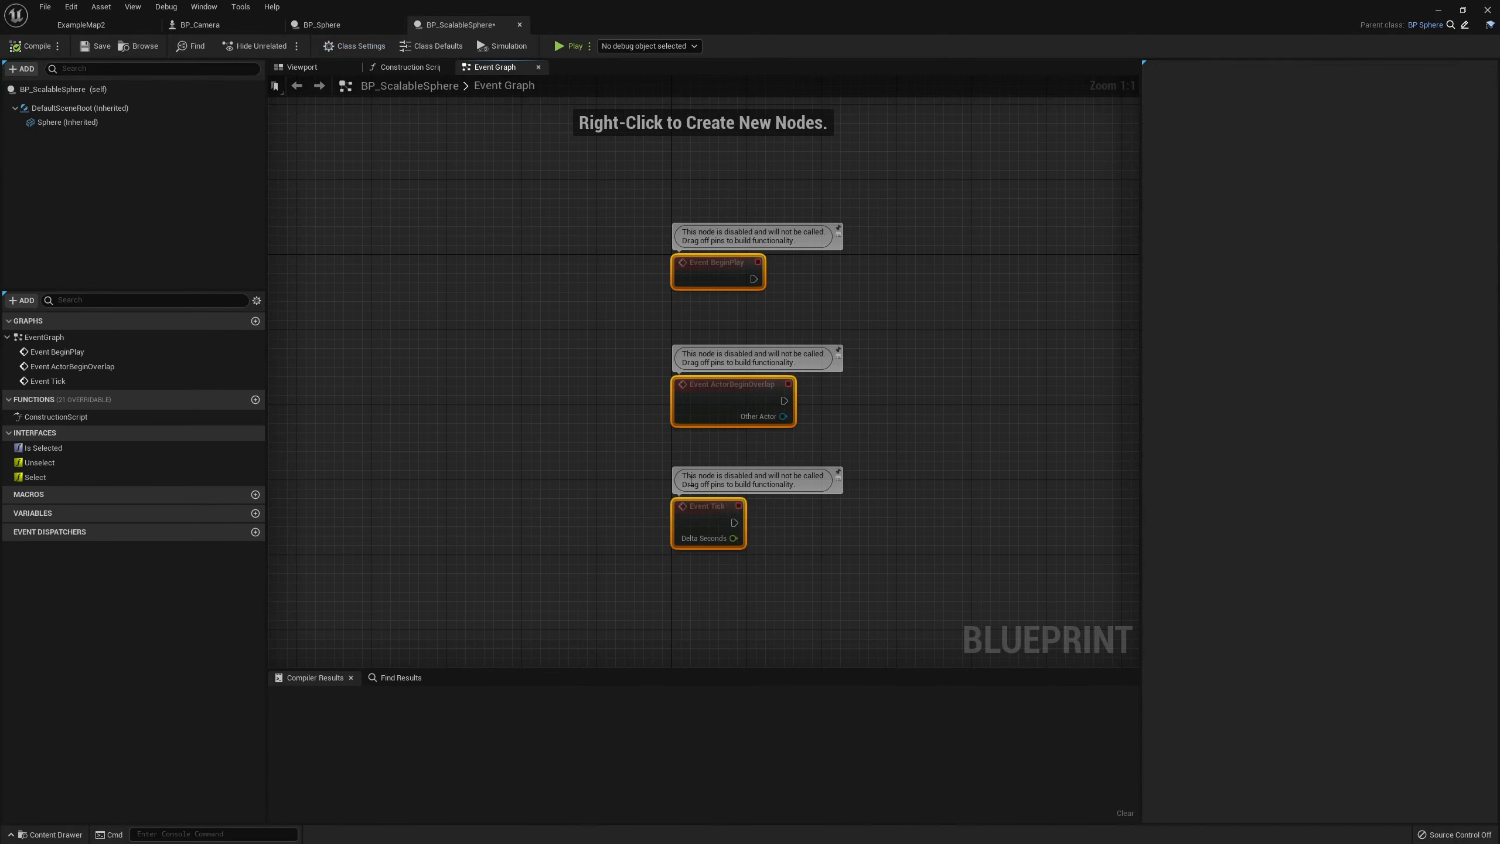
{"action": "key", "text": "Delete"}
{"action": "left_click", "coordinate": [35, 433]}
{"action": "right_click", "coordinate": [35, 433]}
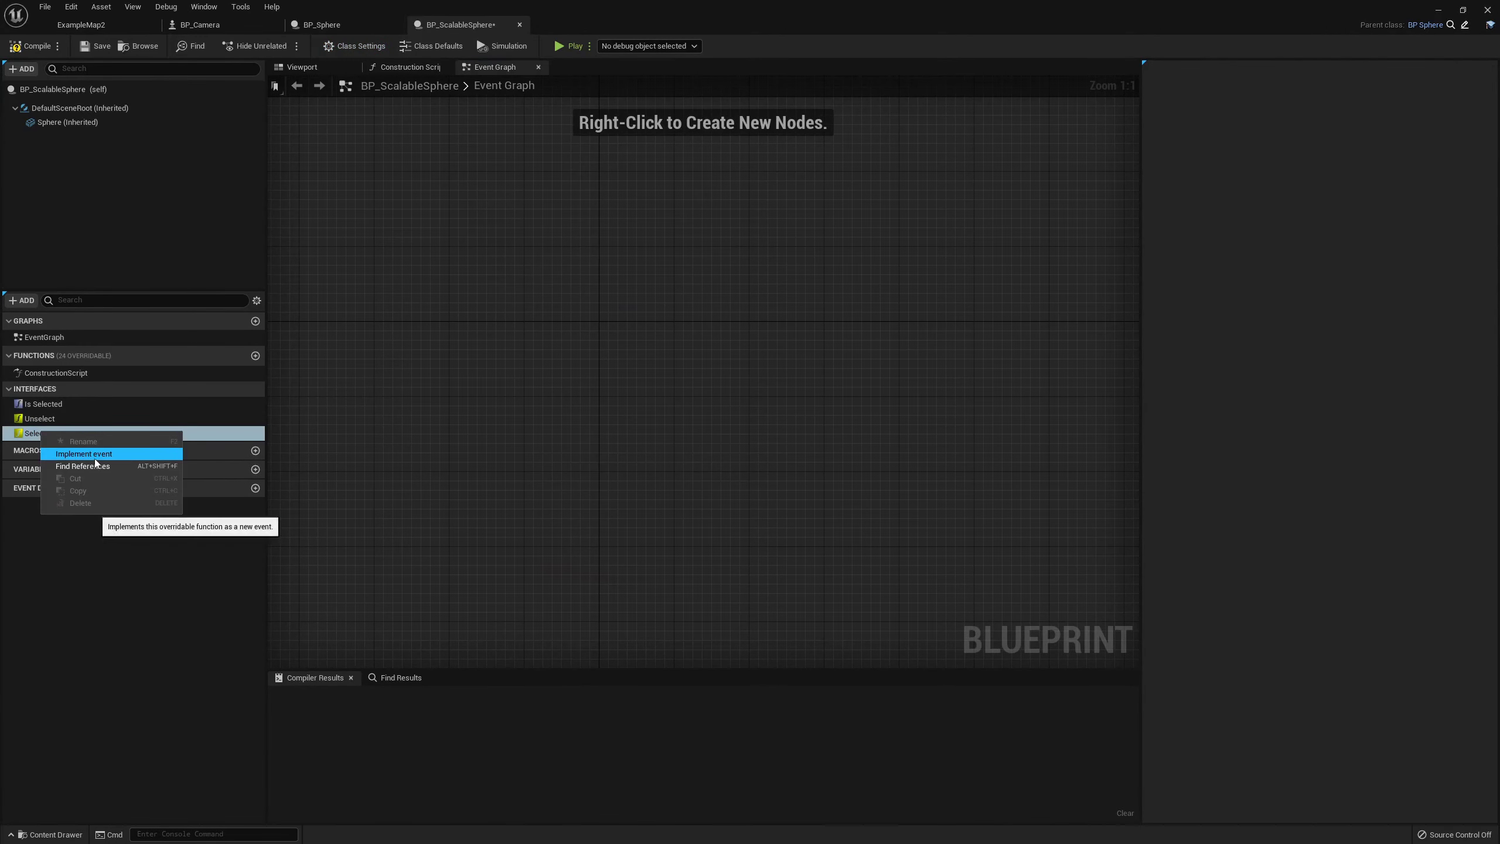
{"action": "left_click", "coordinate": [94, 462]}
{"action": "left_click", "coordinate": [74, 433]}
{"action": "right_click", "coordinate": [106, 434]}
{"action": "left_click", "coordinate": [148, 452]}
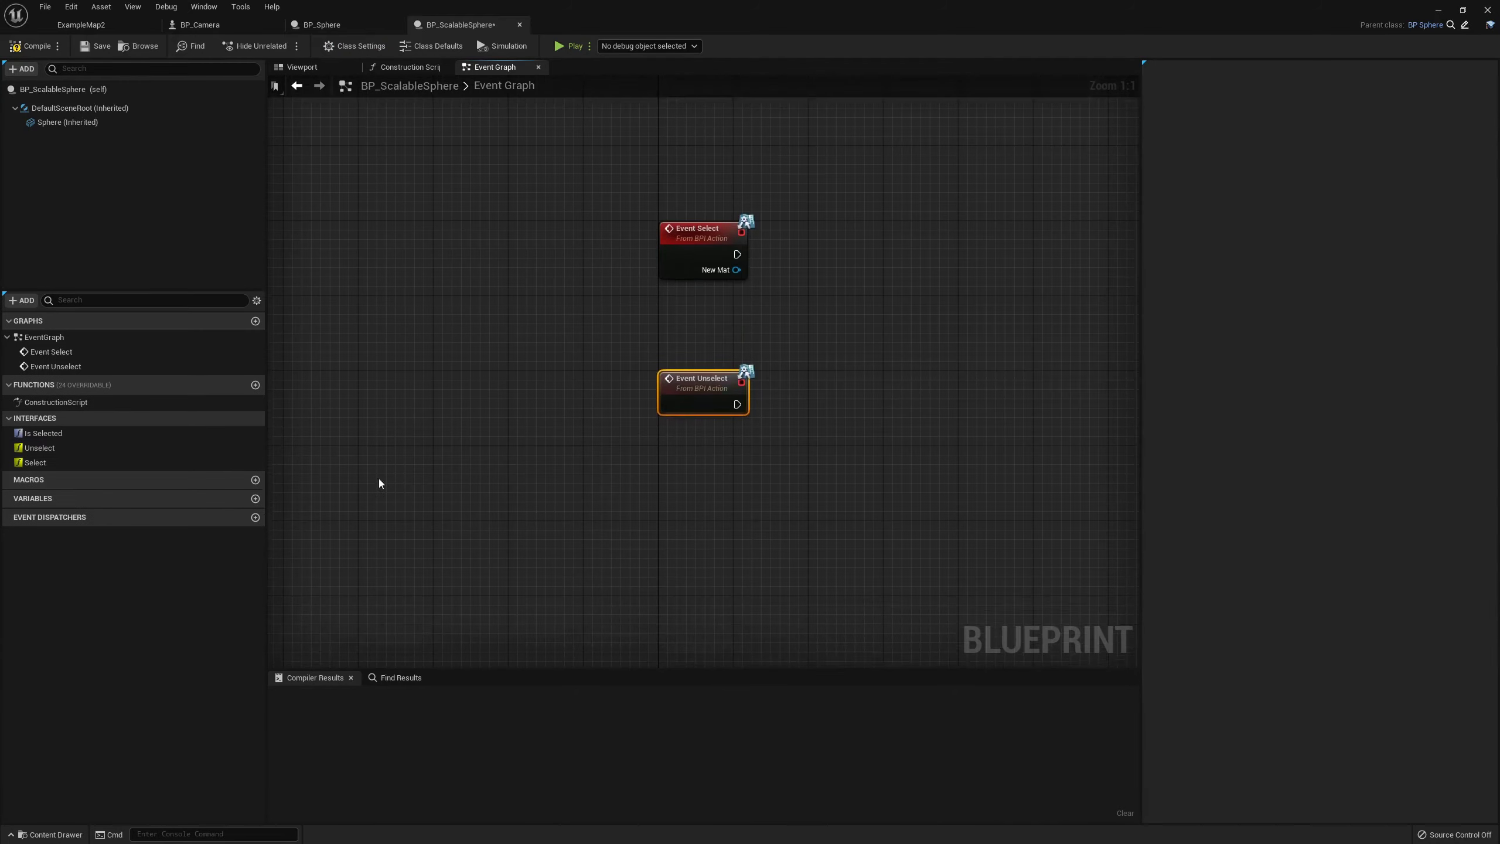
Add a Parent: Select call after Event Select, passing New Mat into it
{"action": "right_click", "coordinate": [478, 388]}
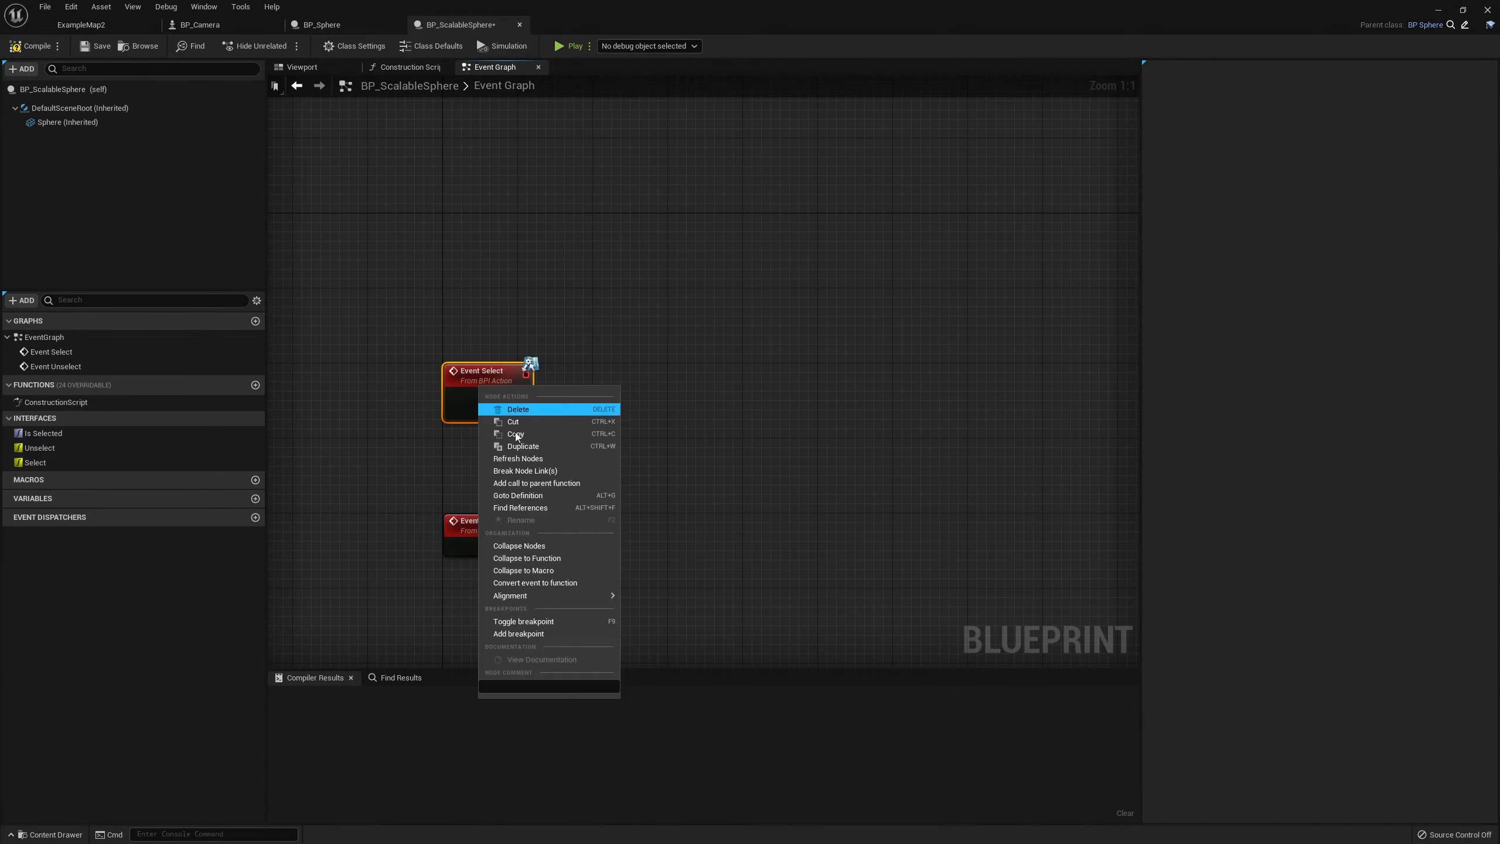
{"action": "left_click", "coordinate": [536, 483]}
{"action": "left_click_drag", "start_coordinate": [502, 449], "coordinate": [628, 396]}
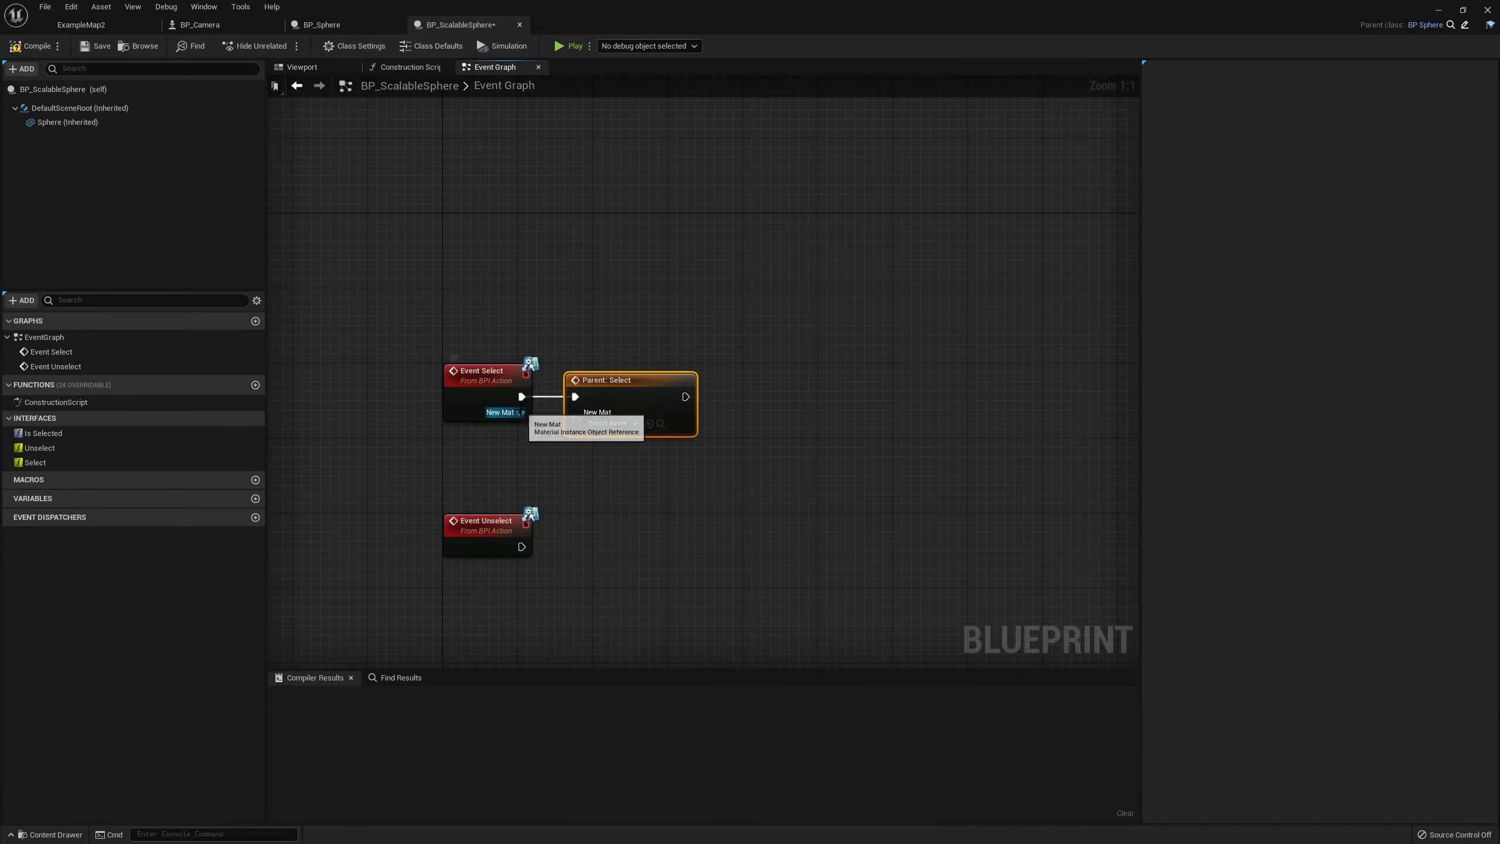
{"action": "left_click_drag", "start_coordinate": [521, 412], "coordinate": [576, 412]}
{"action": "left_click", "coordinate": [570, 321]}
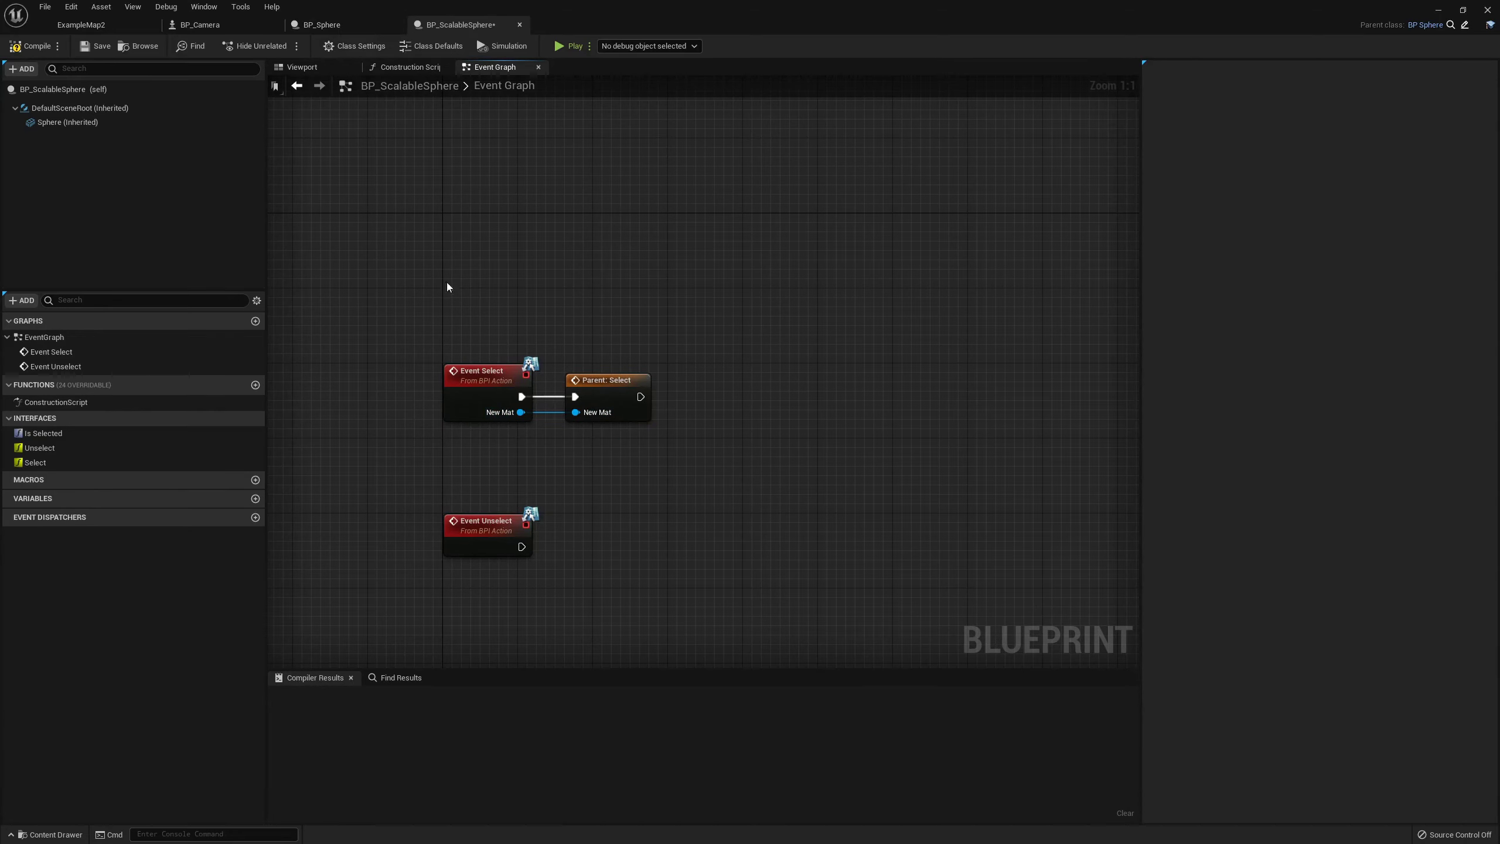
Add an aligned Parent: Unselect call after Event Unselect and compile the Blueprint
{"action": "right_click", "coordinate": [528, 546]}
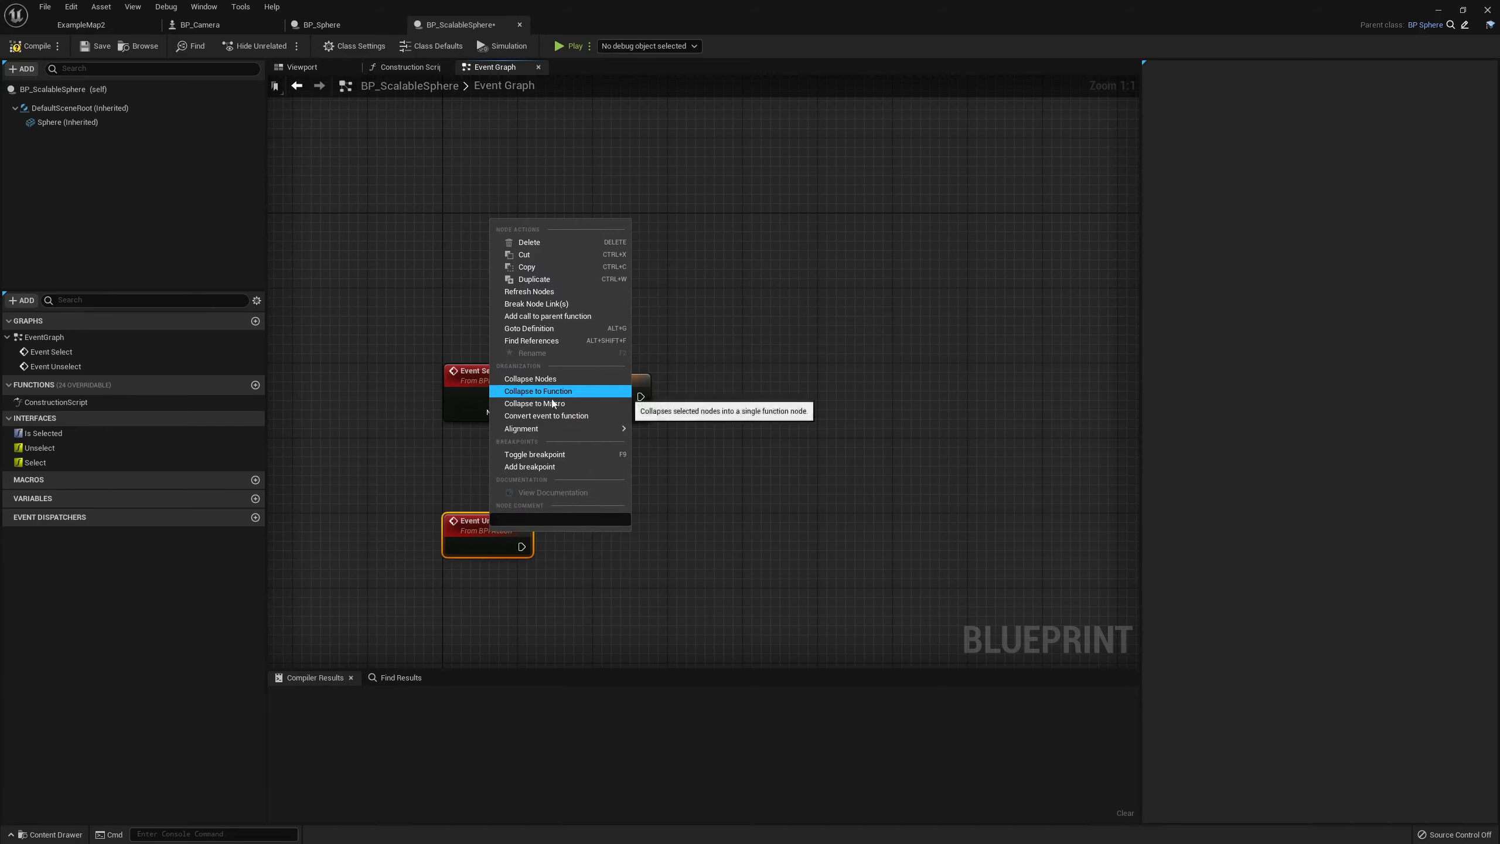
{"action": "left_click", "coordinate": [549, 316]}
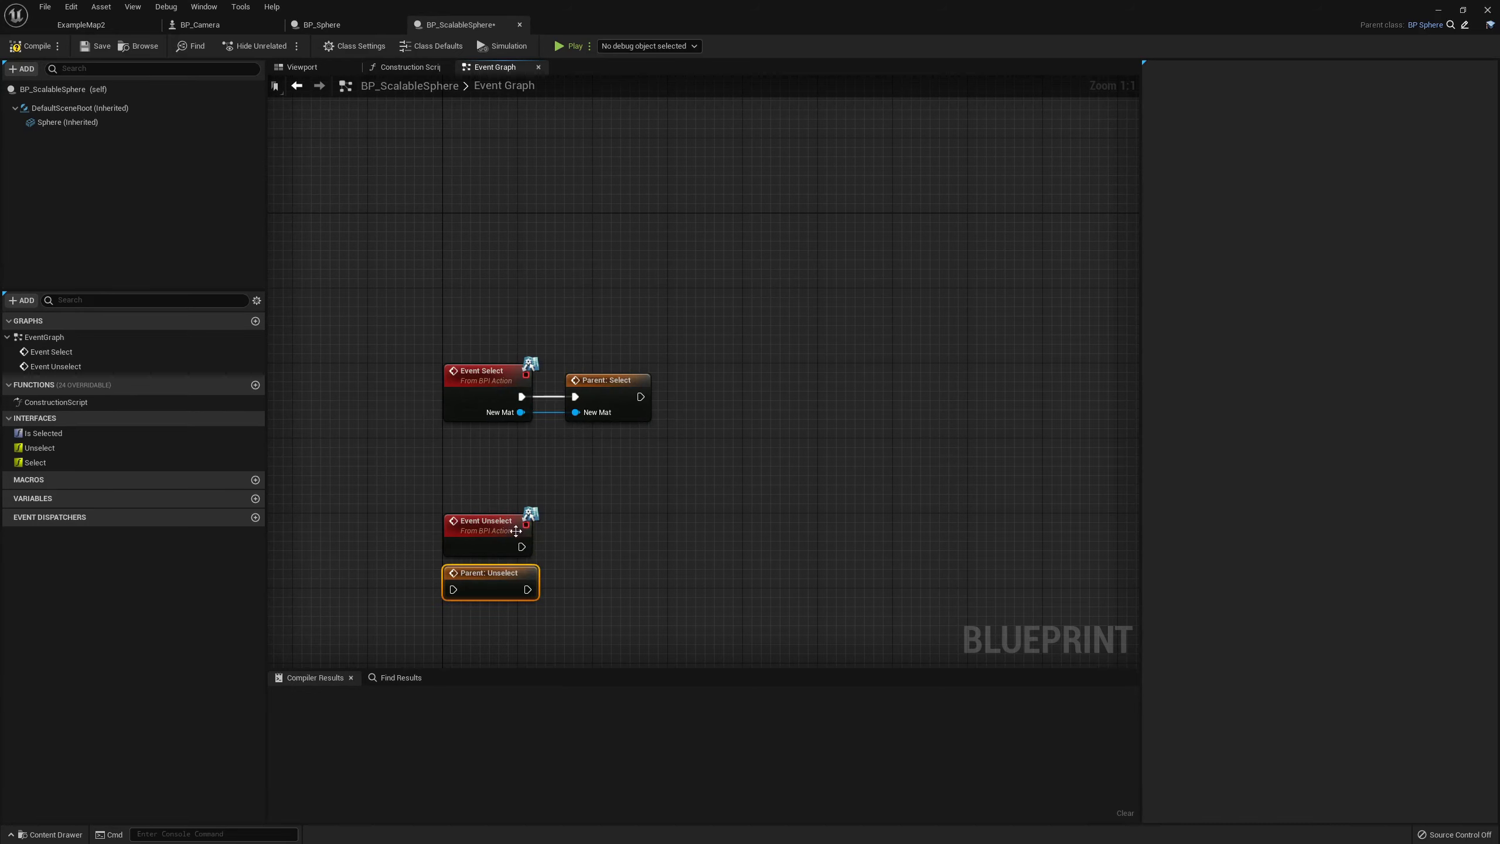
{"action": "mouse_move", "coordinate": [555, 574]}
{"action": "left_mouse_down"}
{"action": "mouse_move", "coordinate": [630, 519]}
{"action": "mouse_move", "coordinate": [584, 531]}
{"action": "left_mouse_up"}
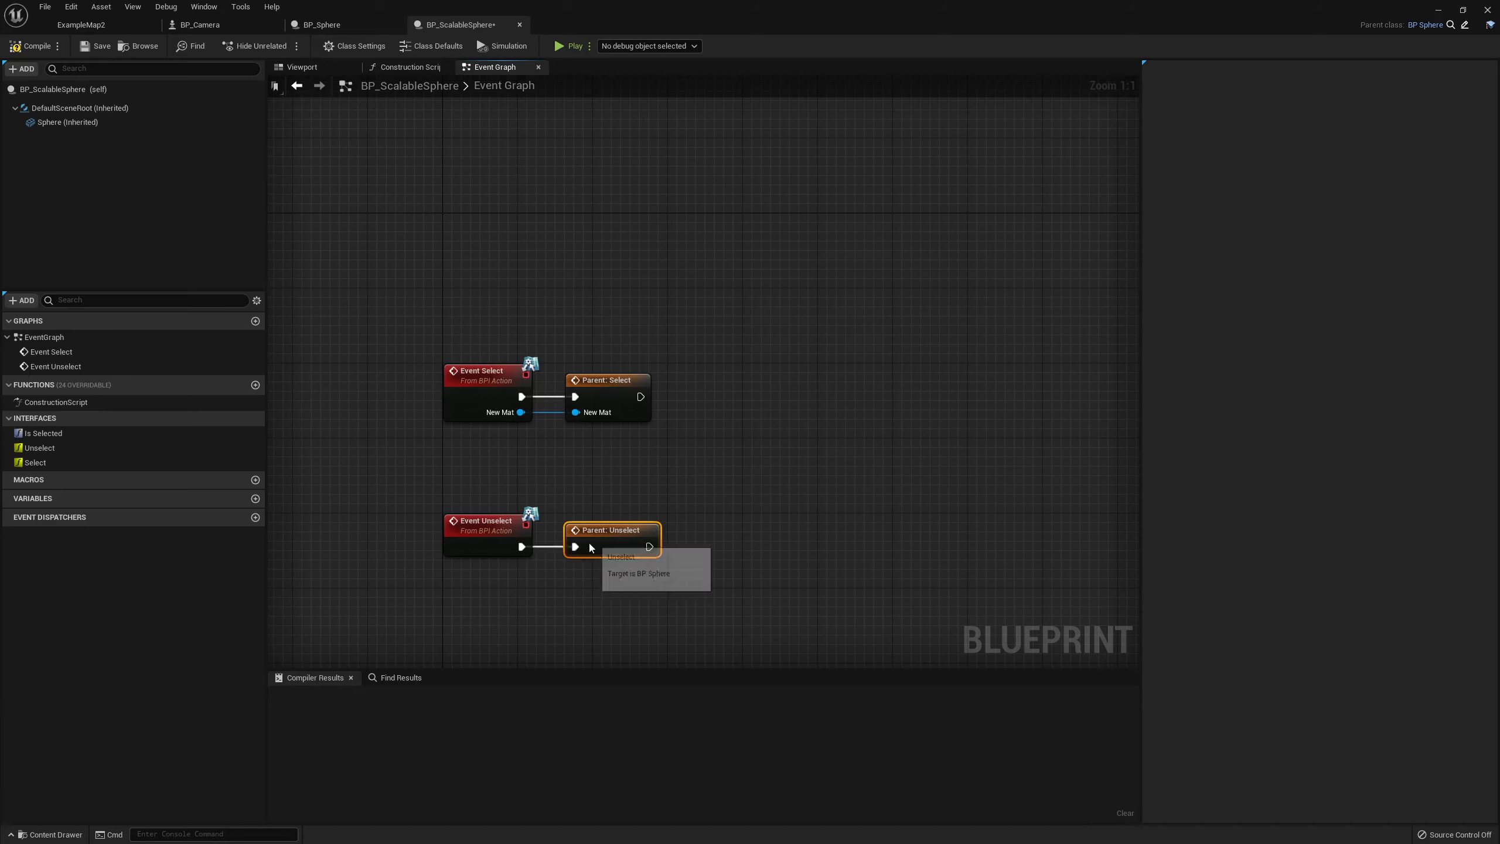
{"action": "key", "text": "q"}
{"action": "left_click", "coordinate": [597, 489]}
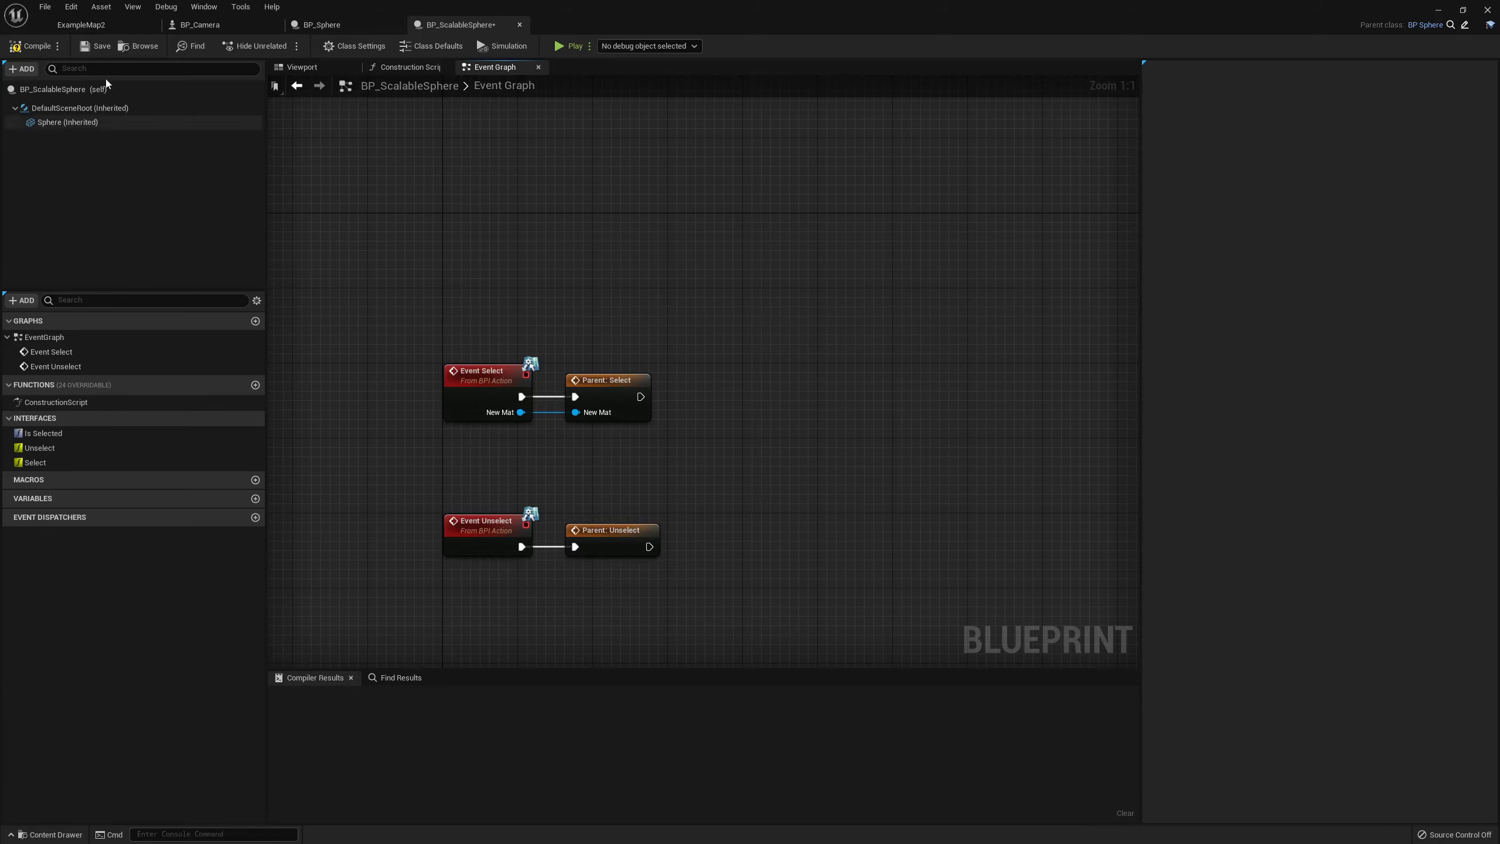
{"action": "left_click", "coordinate": [29, 46]}
{"action": "right_click_drag", "start_coordinate": [830, 576], "coordinate": [817, 375]}
Add a timeline node named ScaleAnim and open it for editing
{"action": "right_click", "coordinate": [602, 456]}
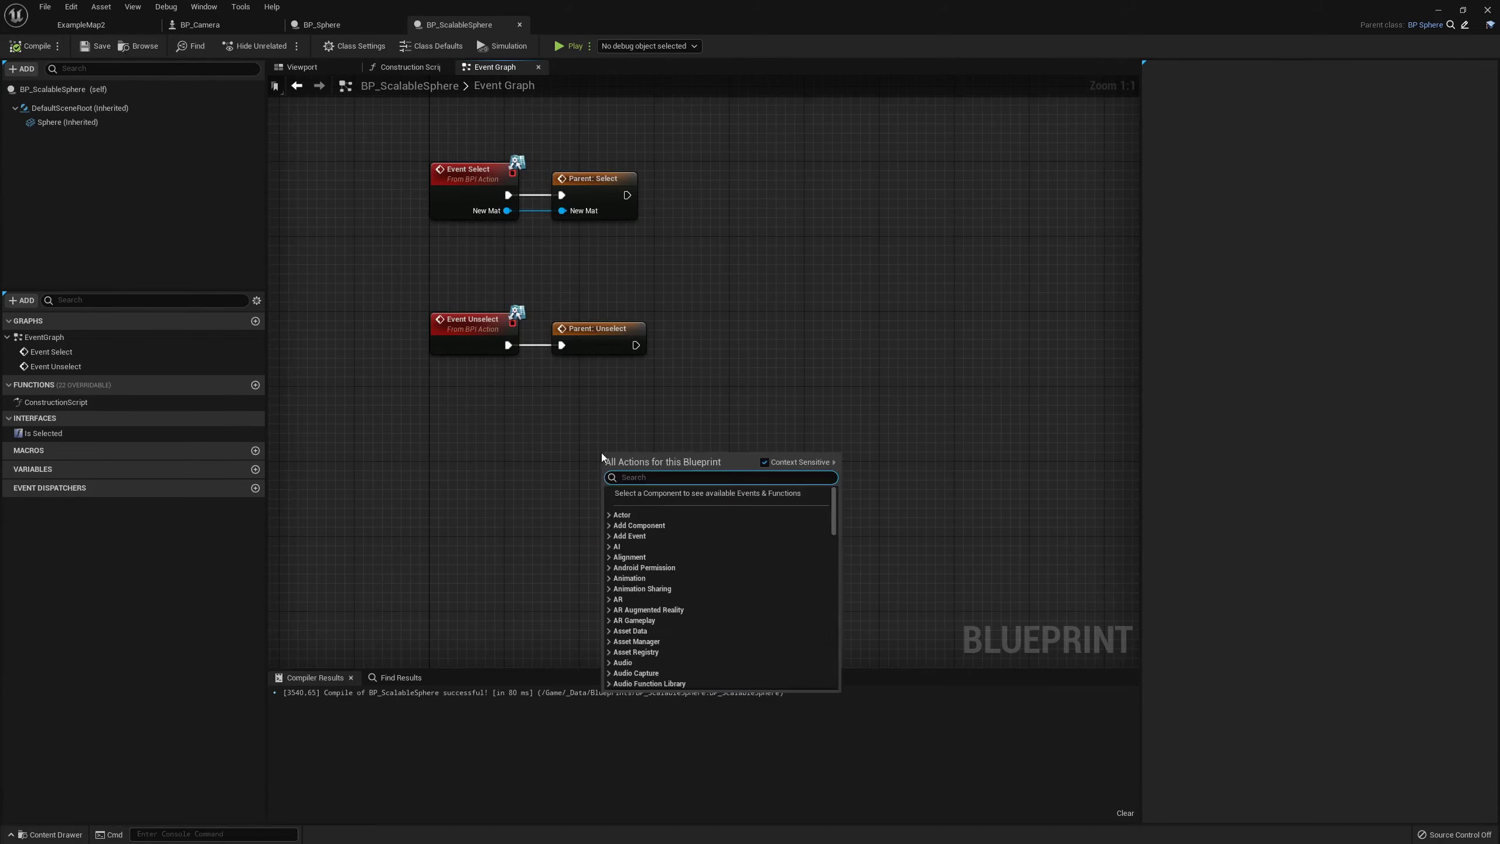
{"action": "type", "text": "timeline"}
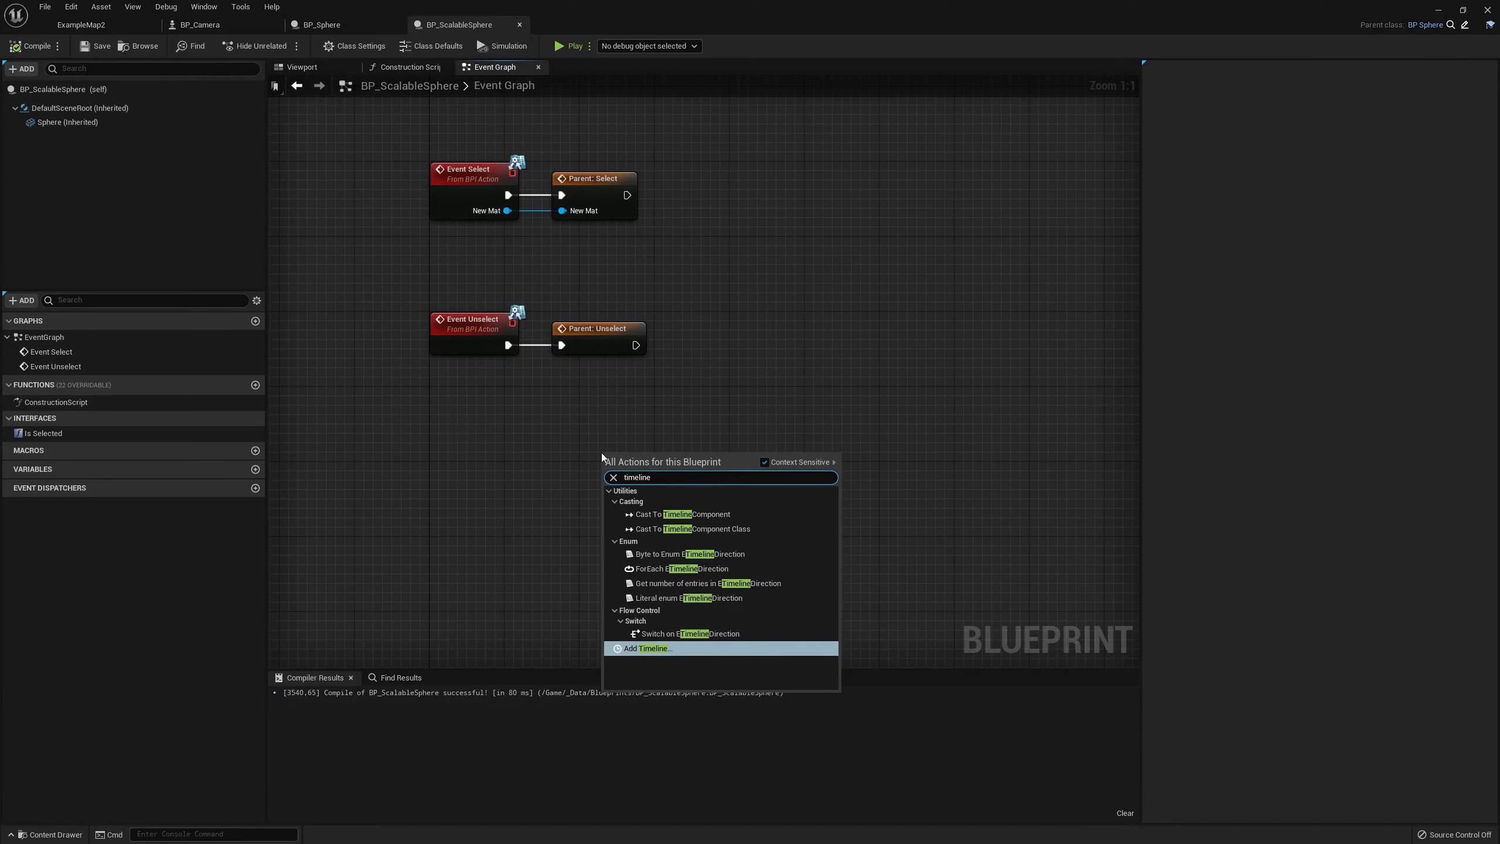
{"action": "key", "text": "Return"}
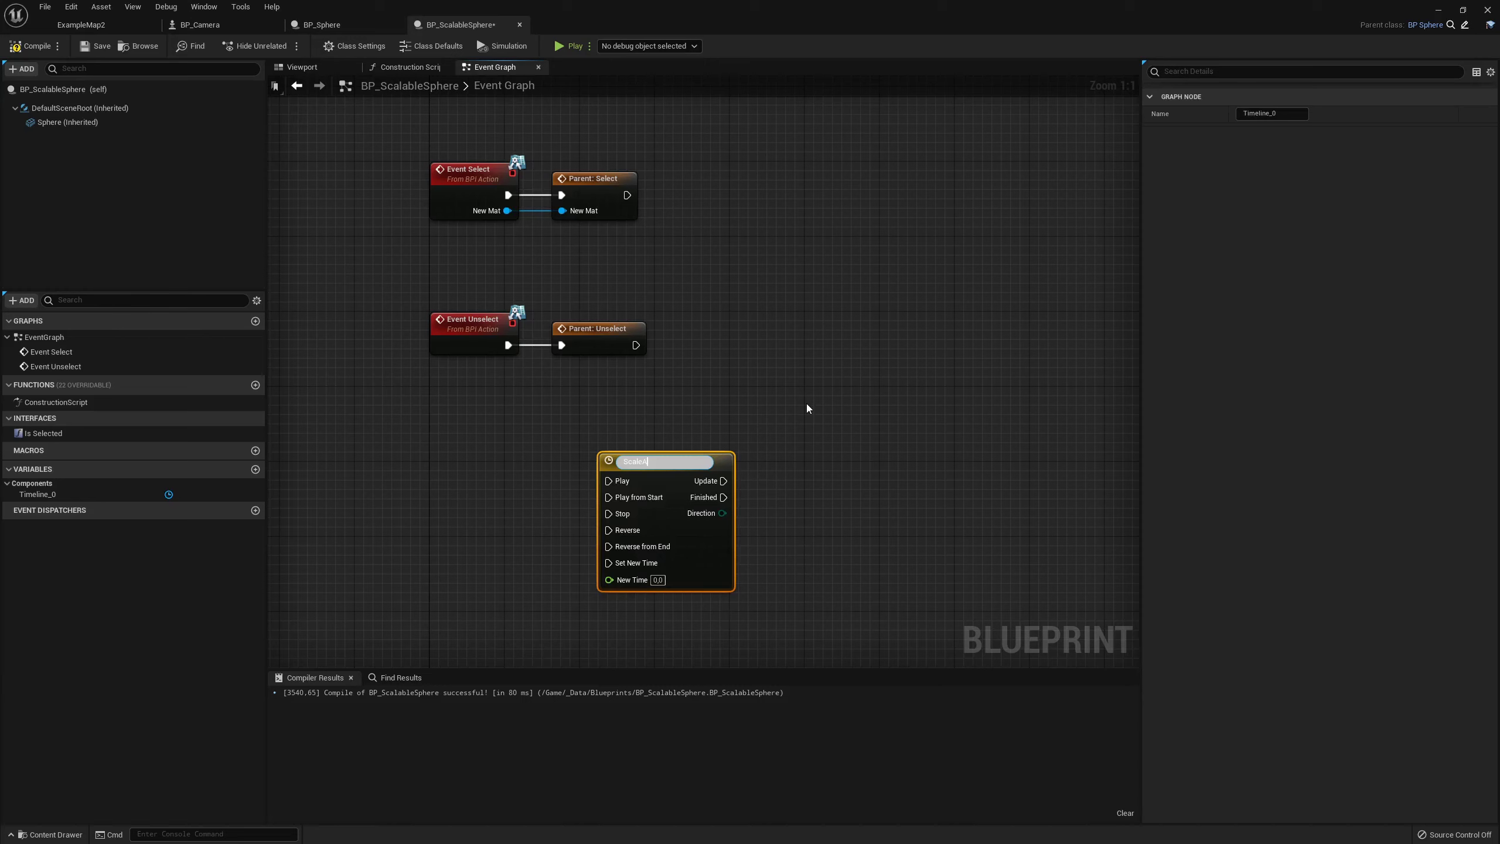
{"action": "type", "text": "nim"}
{"action": "key", "text": "Return"}
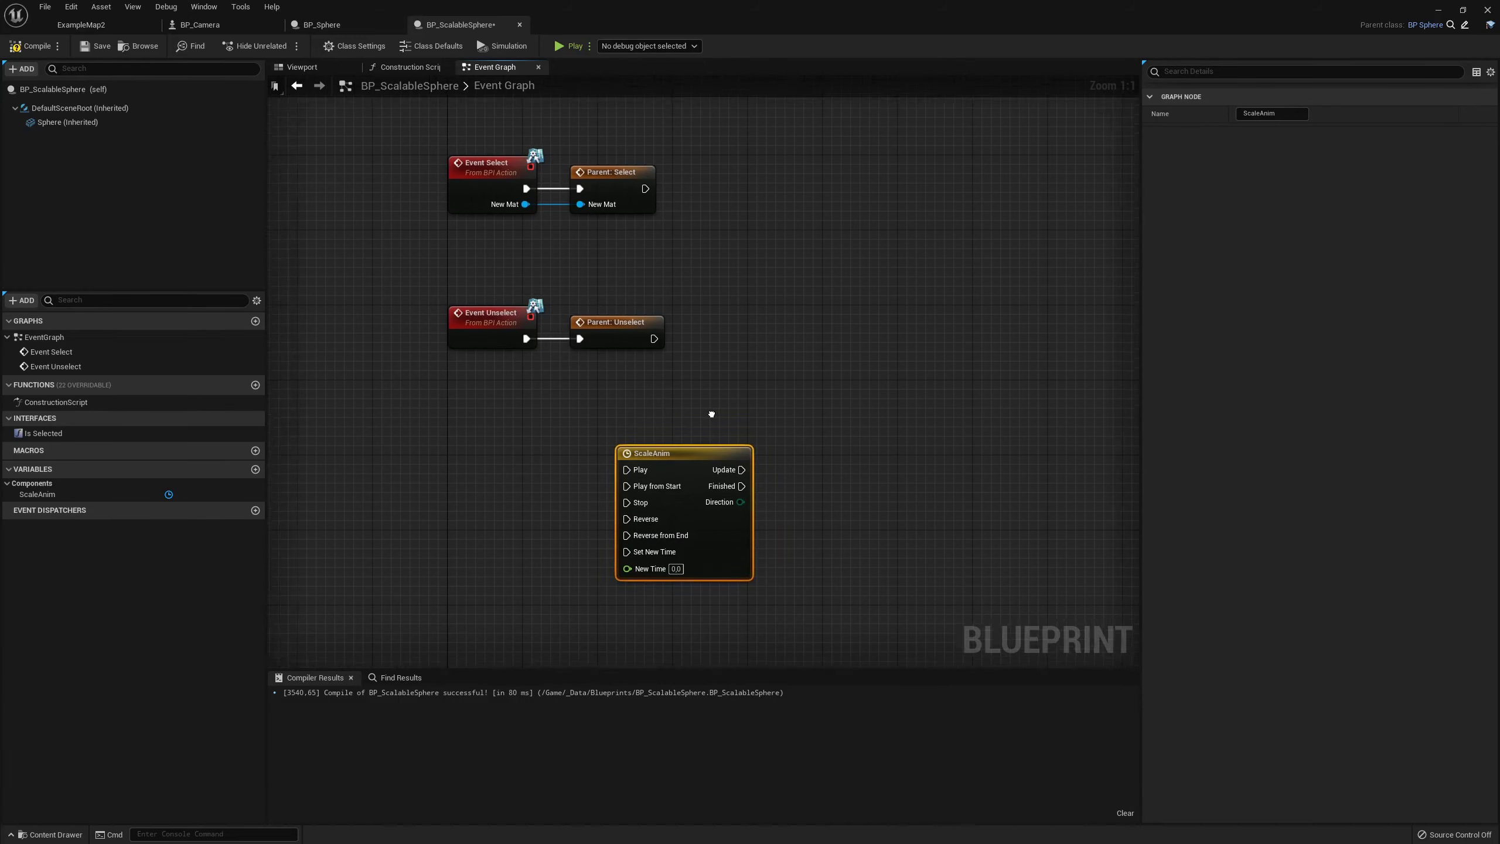
{"action": "left_click_drag", "start_coordinate": [673, 461], "coordinate": [569, 430]}
{"action": "double_click", "coordinate": [569, 430]}
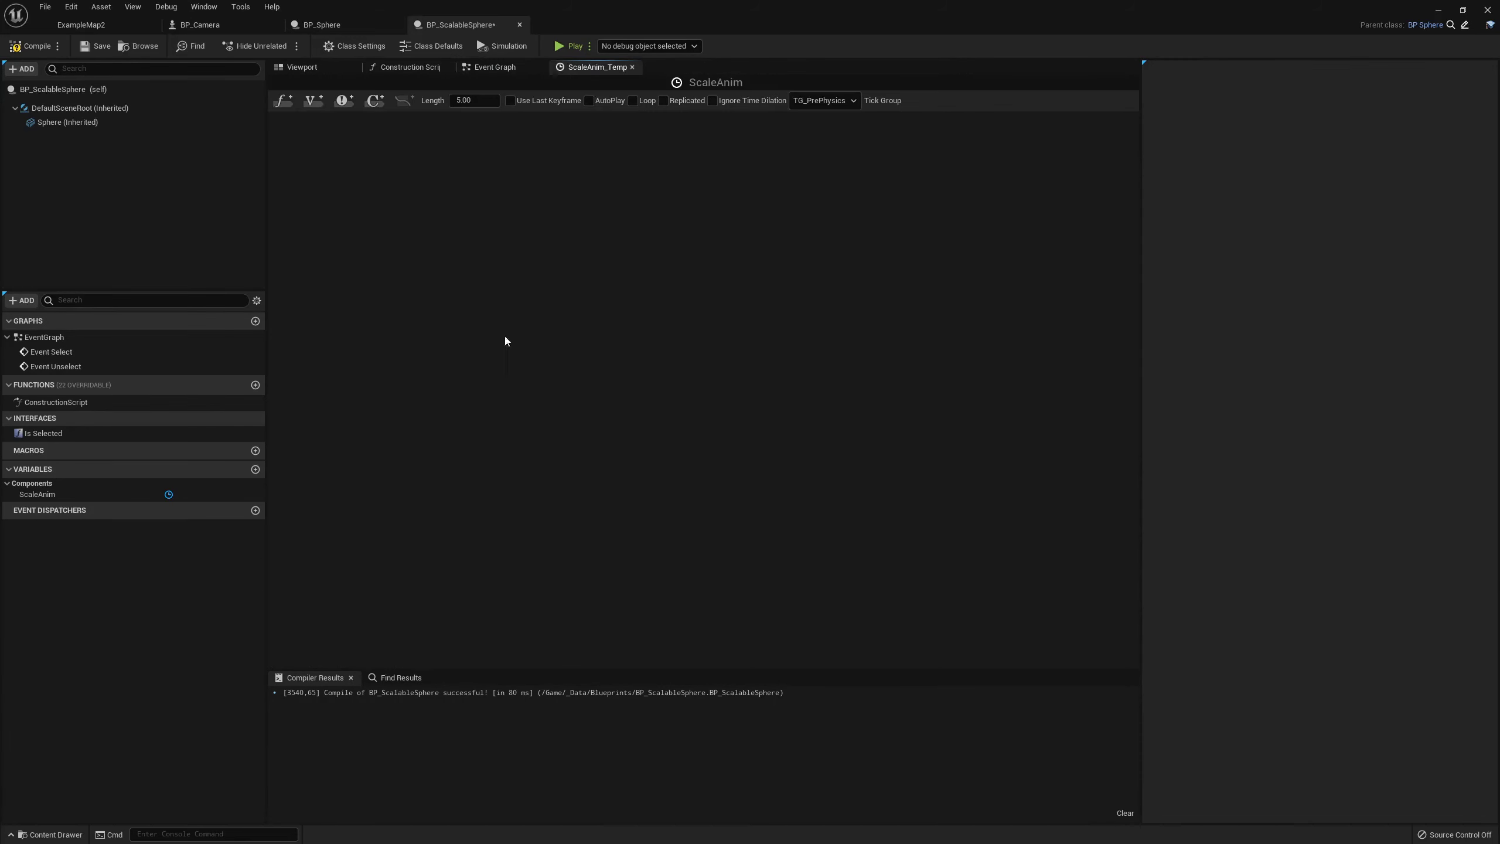
Add a float track named Scale with a first key of value 0.5
{"action": "left_click", "coordinate": [290, 107]}
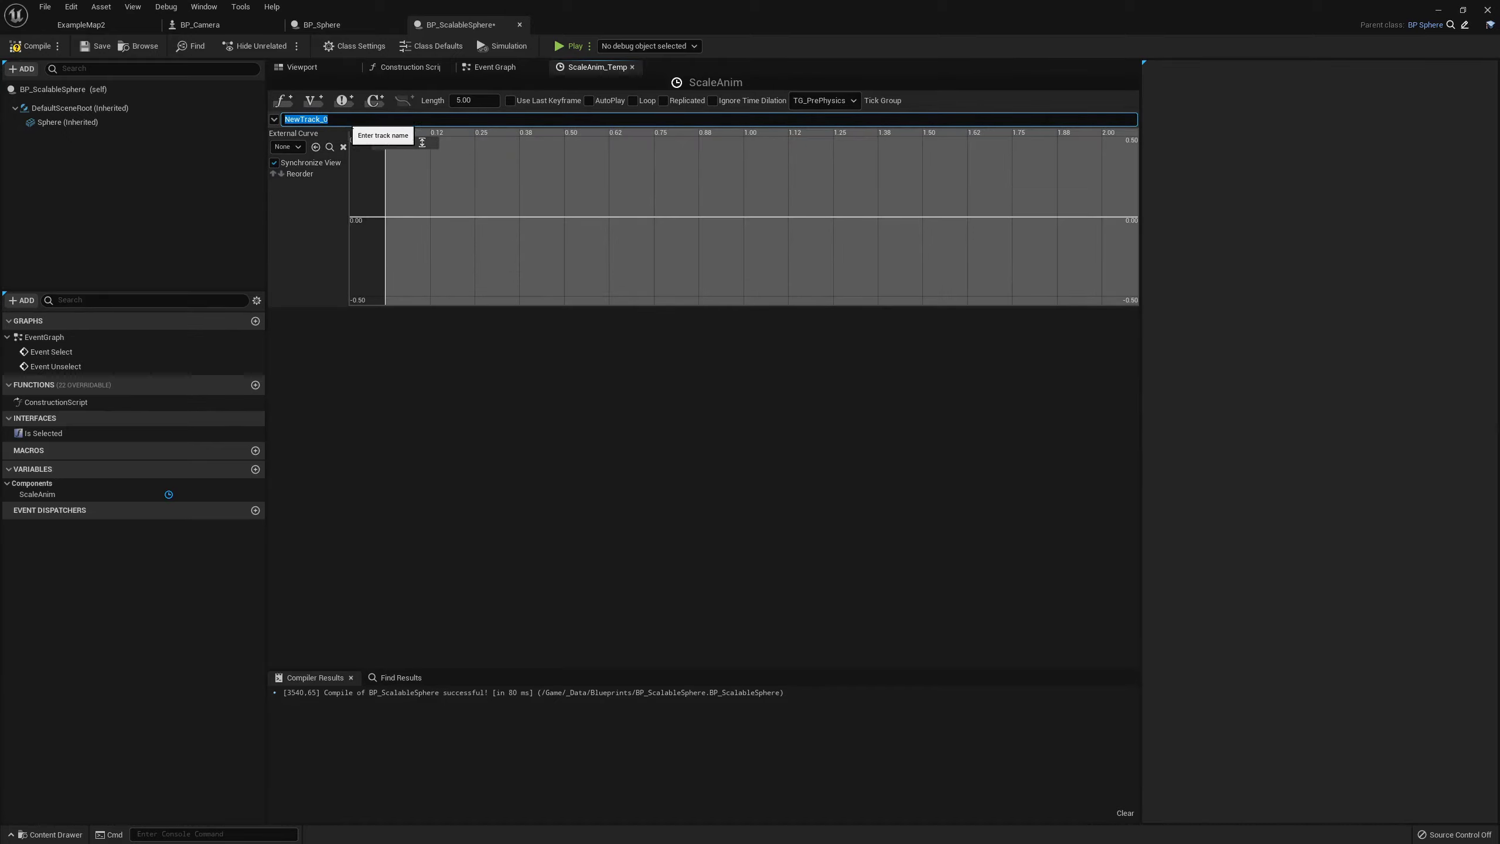
{"action": "type", "text": "Scale"}
{"action": "key", "text": "Return"}
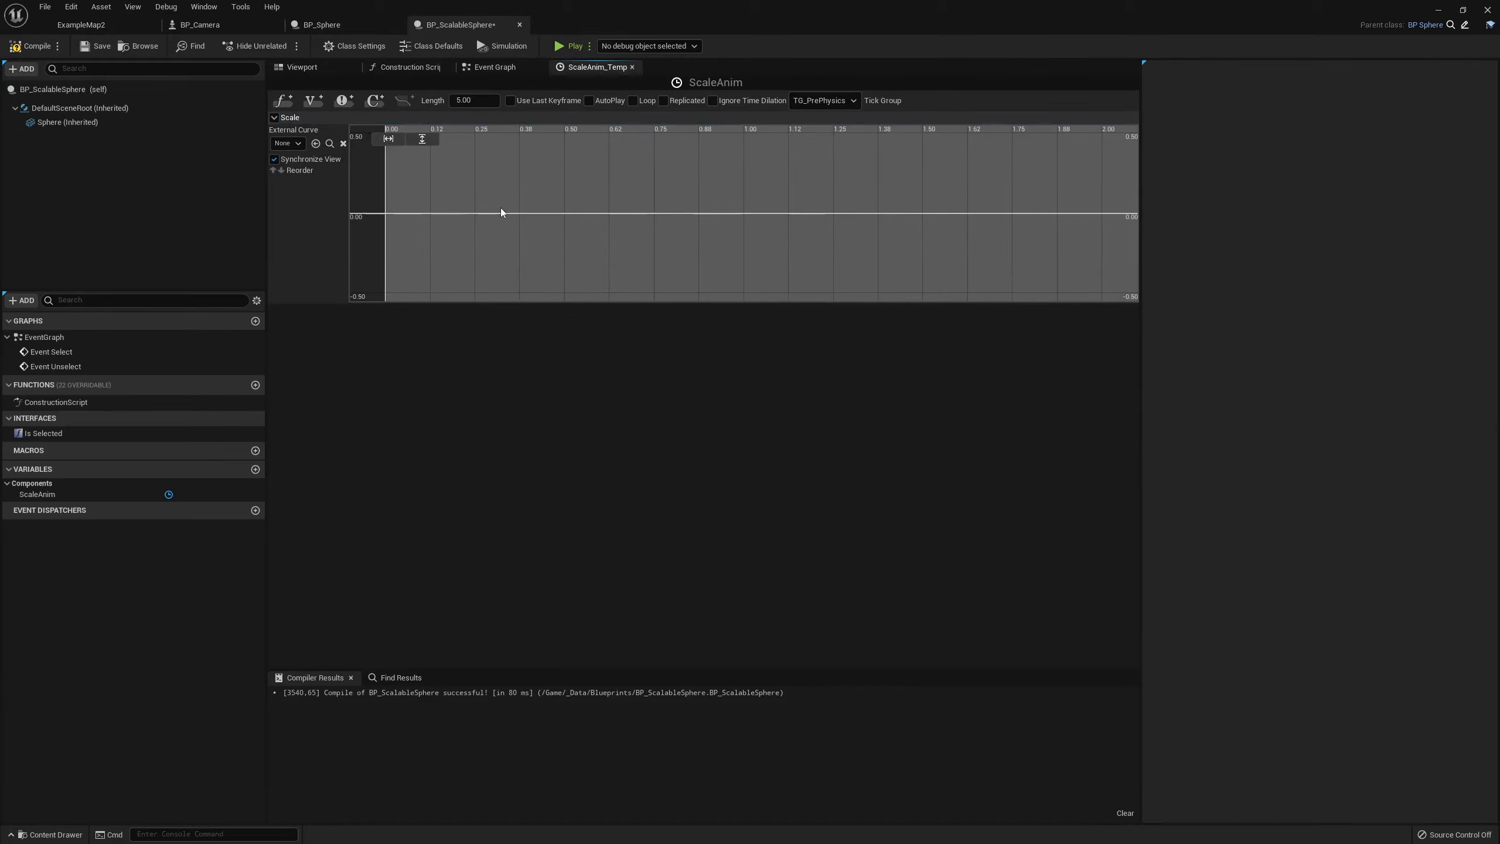
{"action": "right_click", "coordinate": [504, 175]}
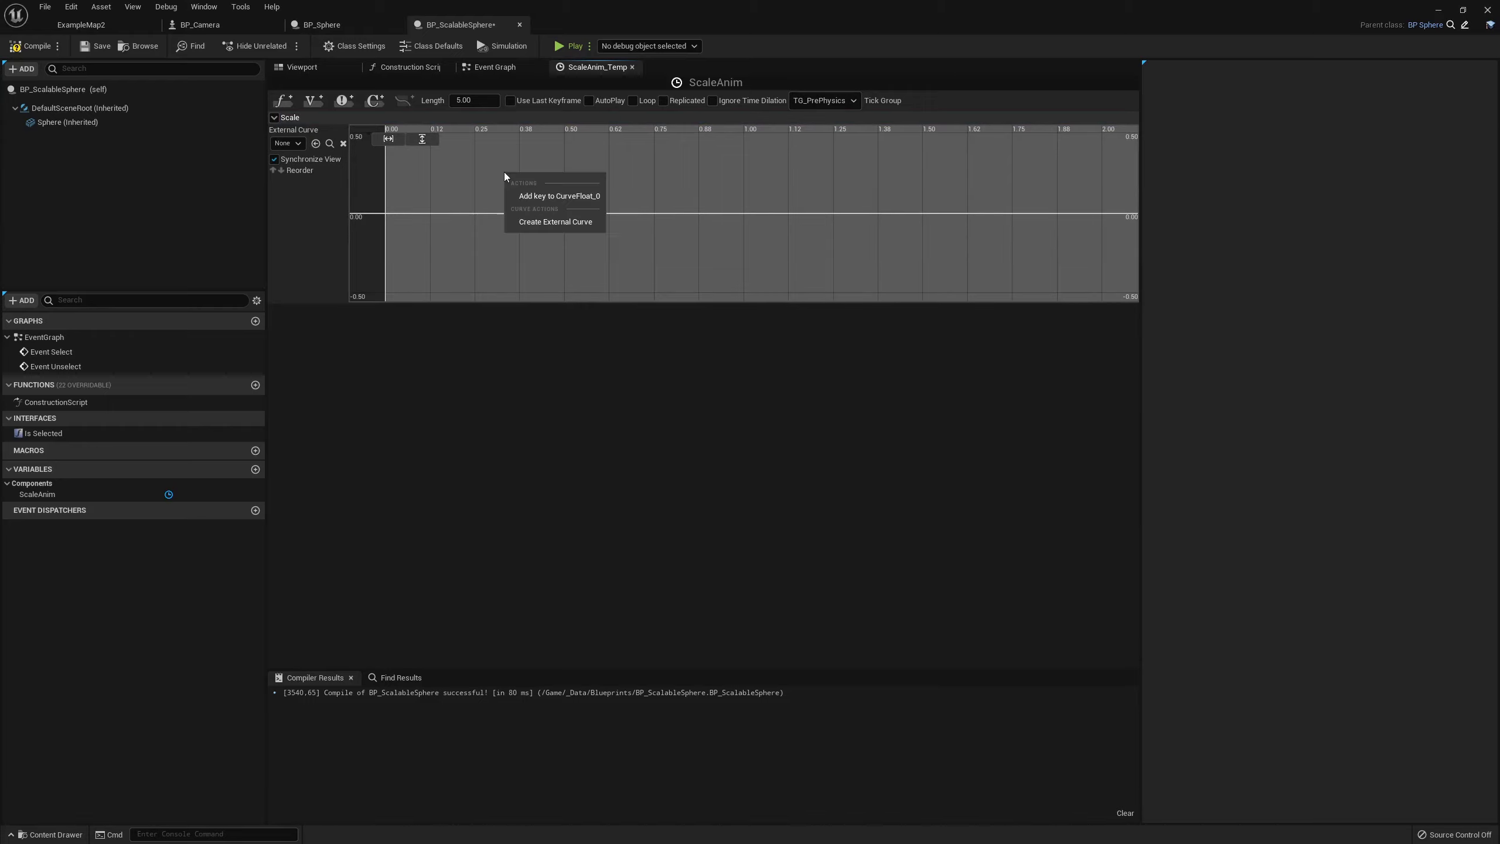
{"action": "left_click", "coordinate": [560, 197]}
{"action": "right_click_drag", "start_coordinate": [549, 203], "coordinate": [555, 219]}
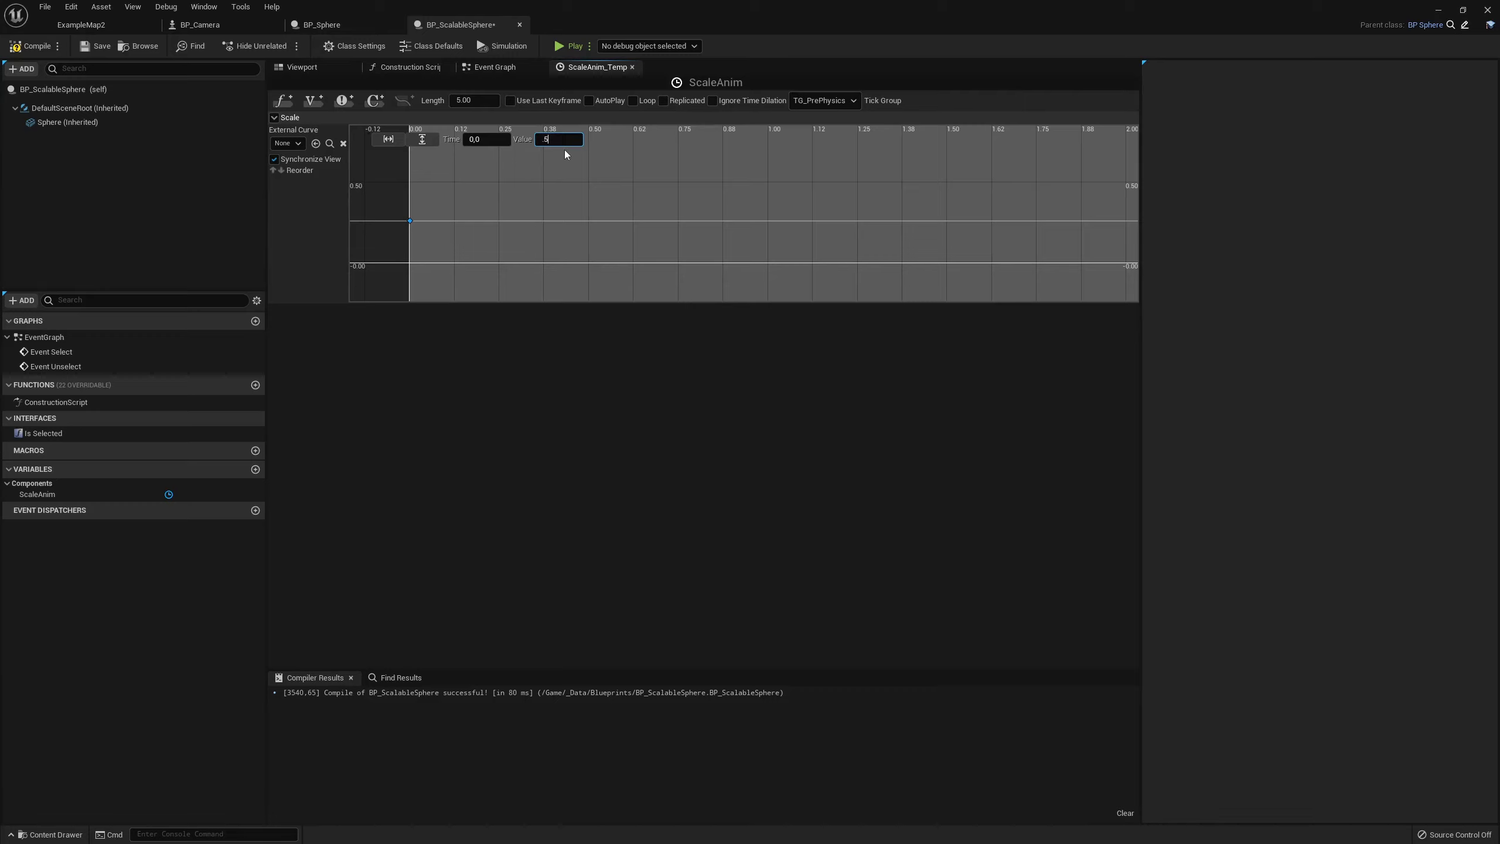
{"action": "type", "text": ".5"}
{"action": "key", "text": "Return"}
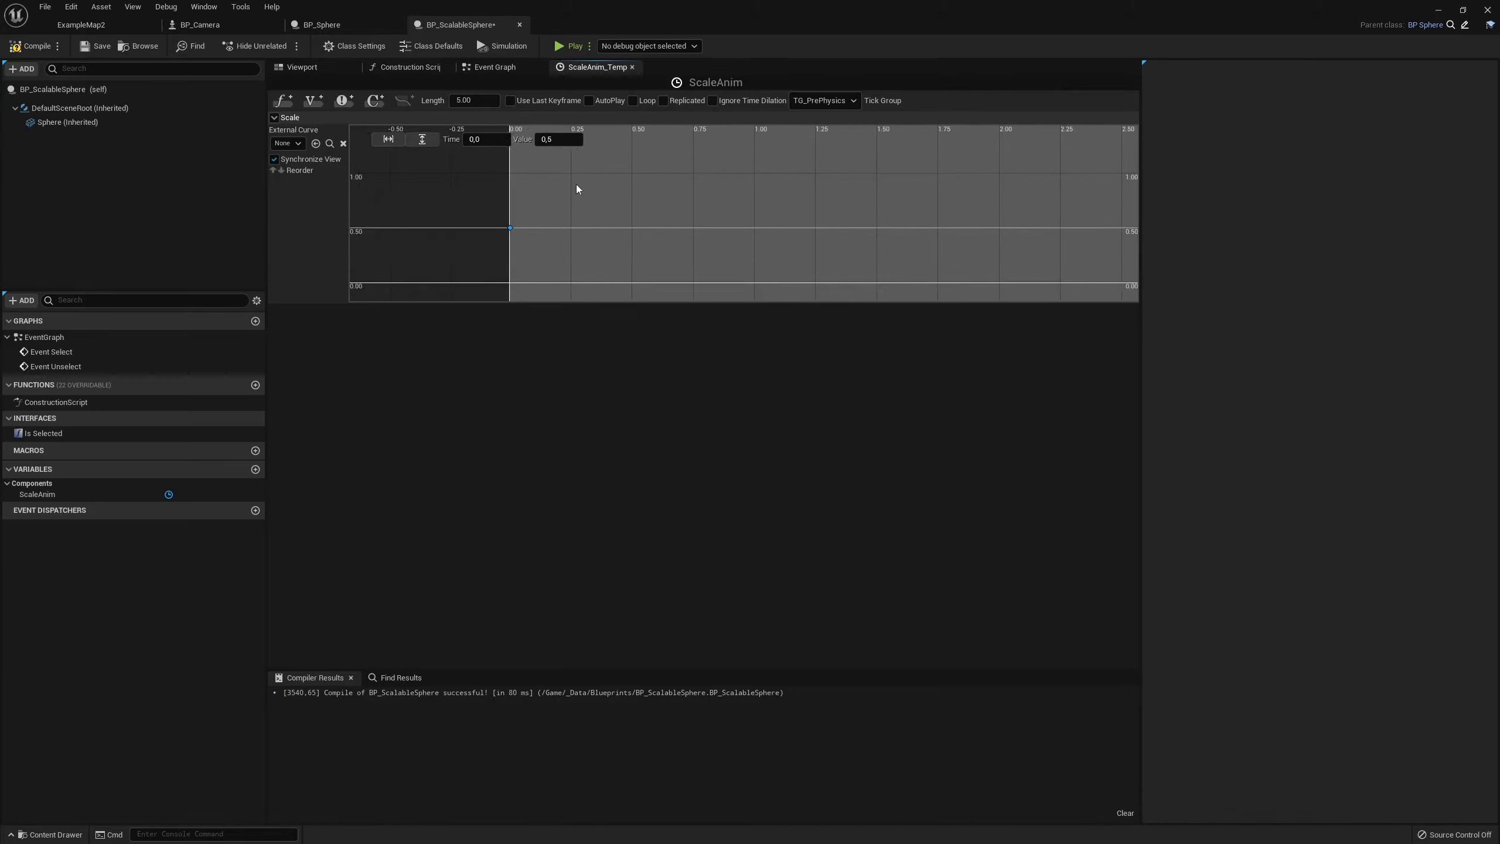
Add a second Scale key of 1.0, set the timeline length to 0.50, and save
{"action": "right_click", "coordinate": [553, 216]}
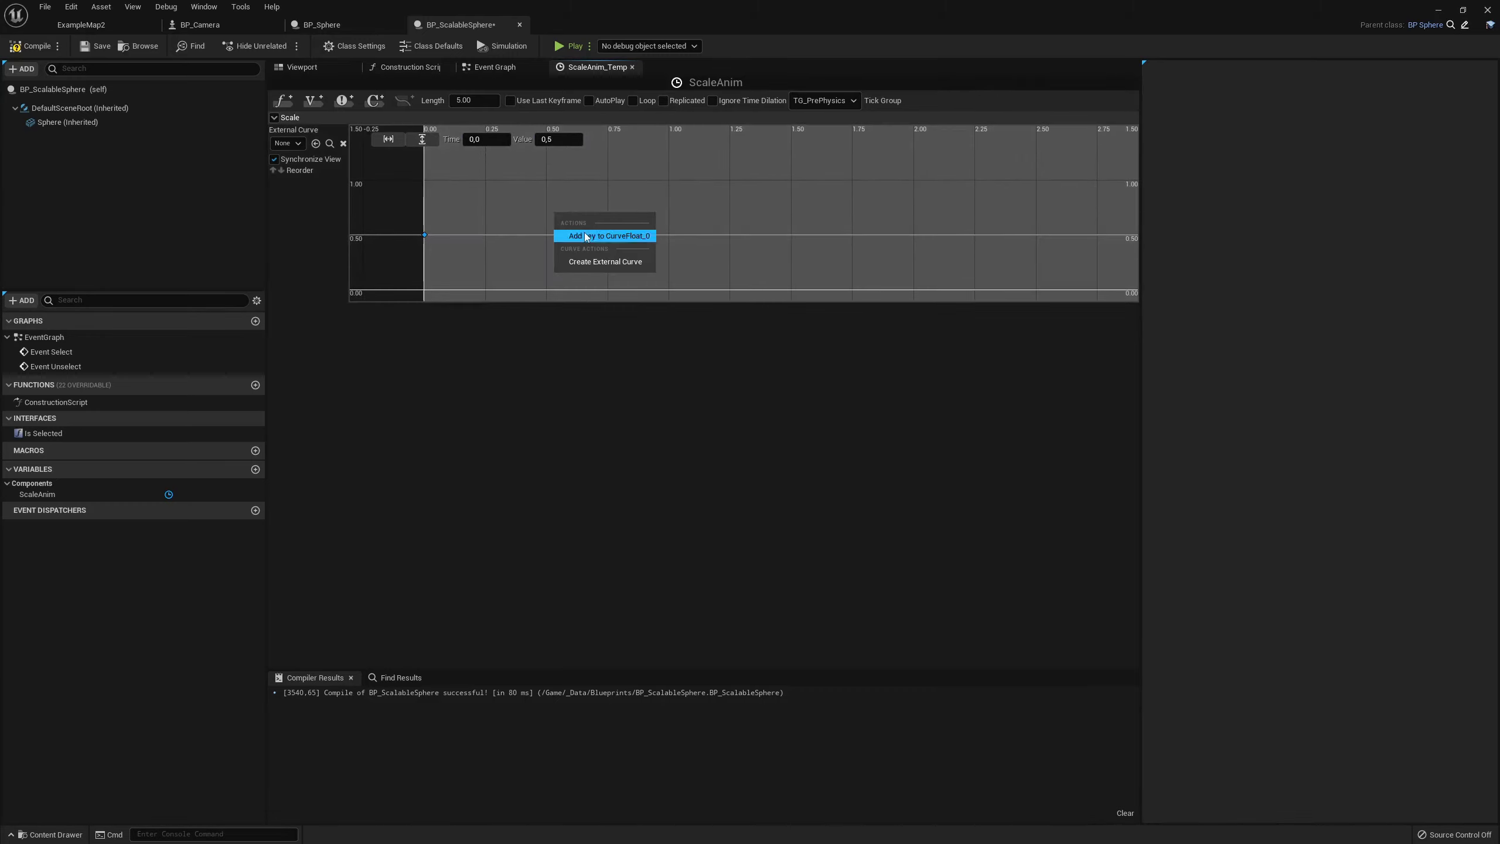
{"action": "left_click", "coordinate": [591, 236]}
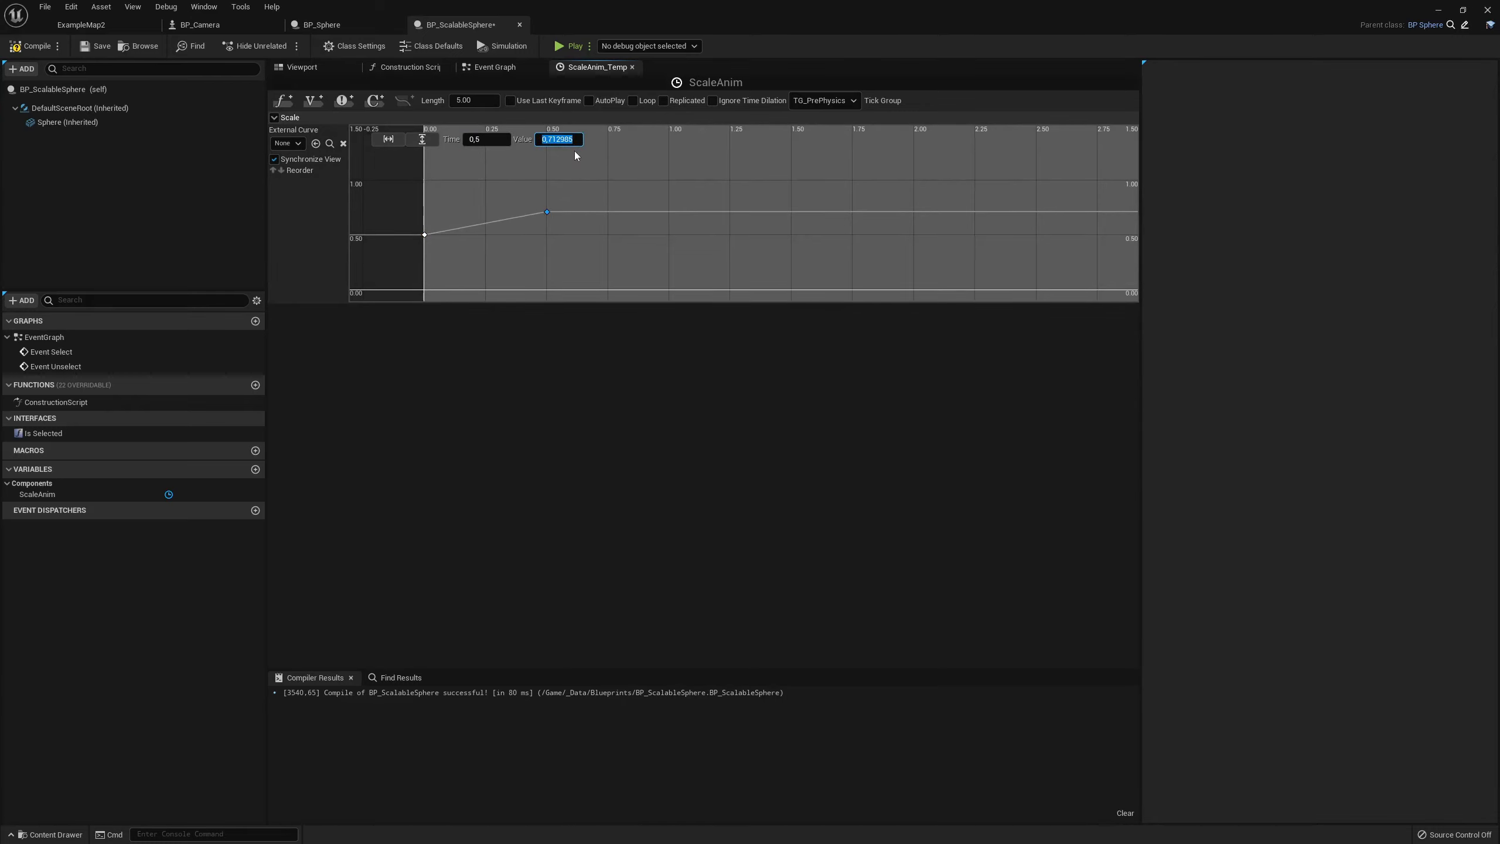
{"action": "type", "text": "1"}
{"action": "key", "text": "Return"}
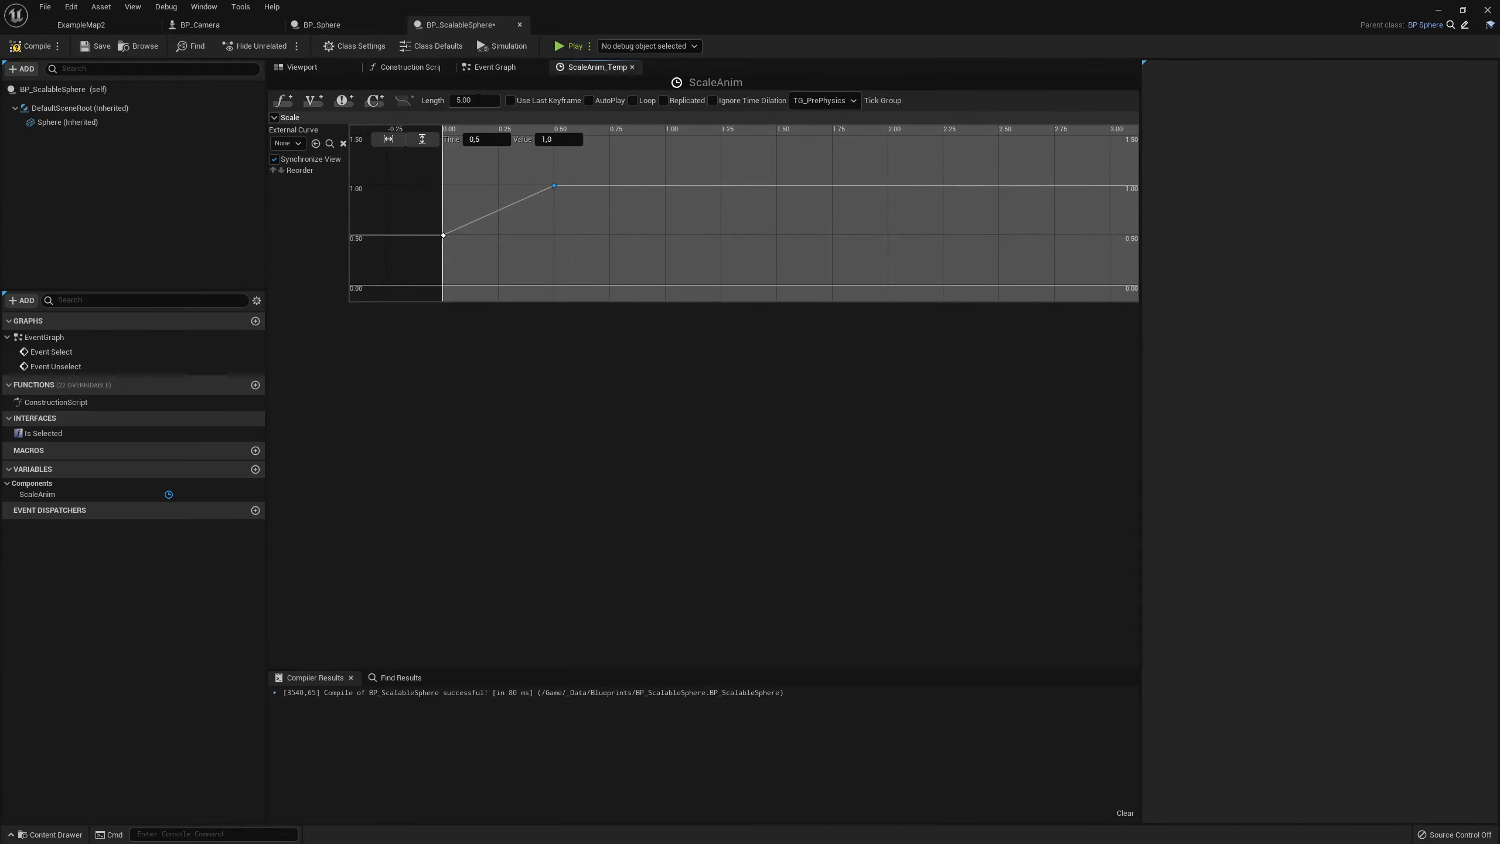
{"action": "type", "text": "0.5"}
{"action": "key", "text": "Return"}
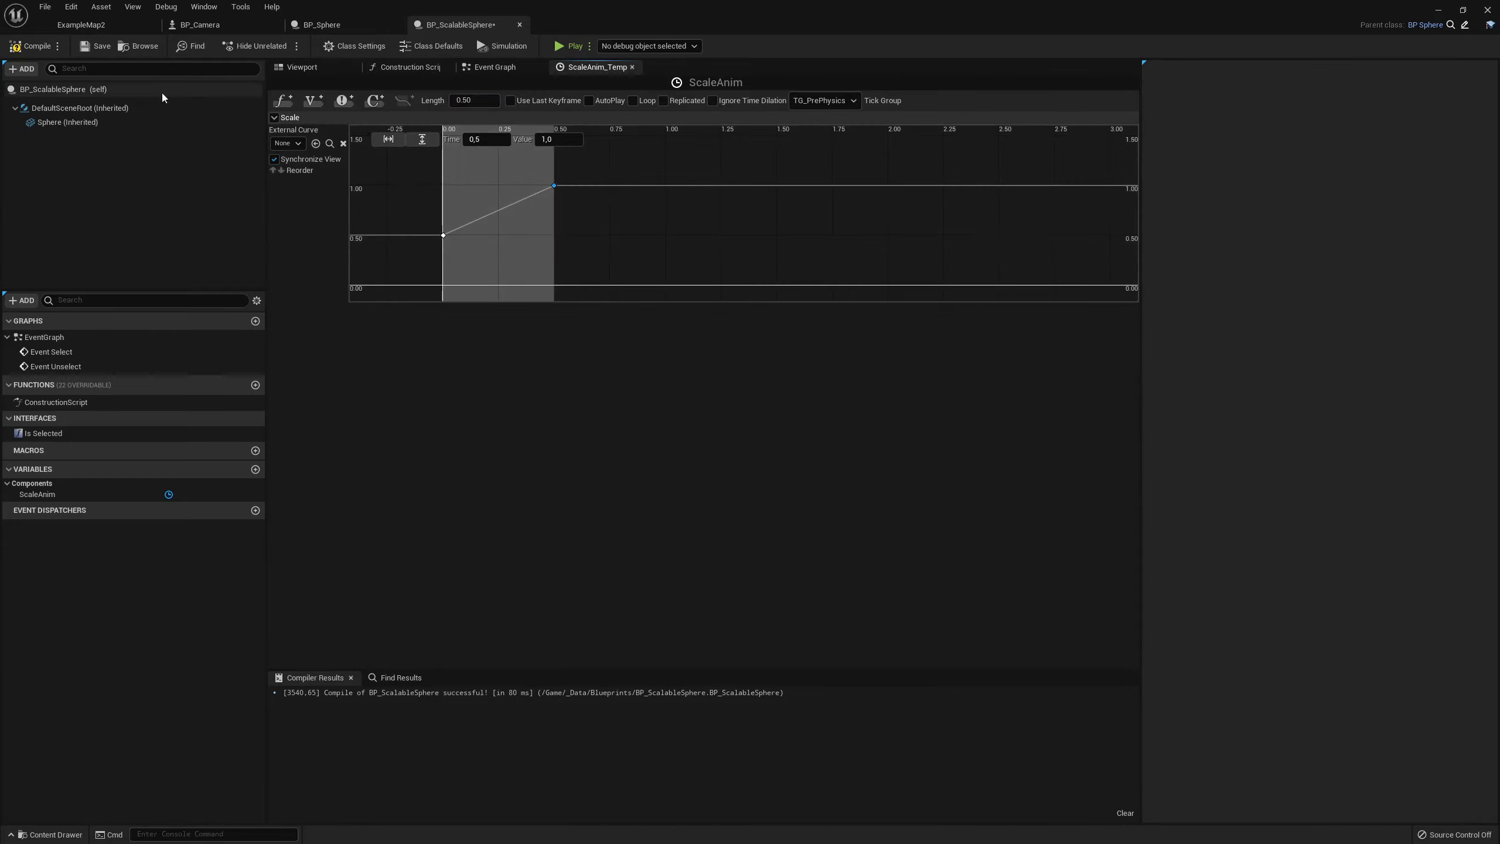
{"action": "left_click", "coordinate": [98, 47]}
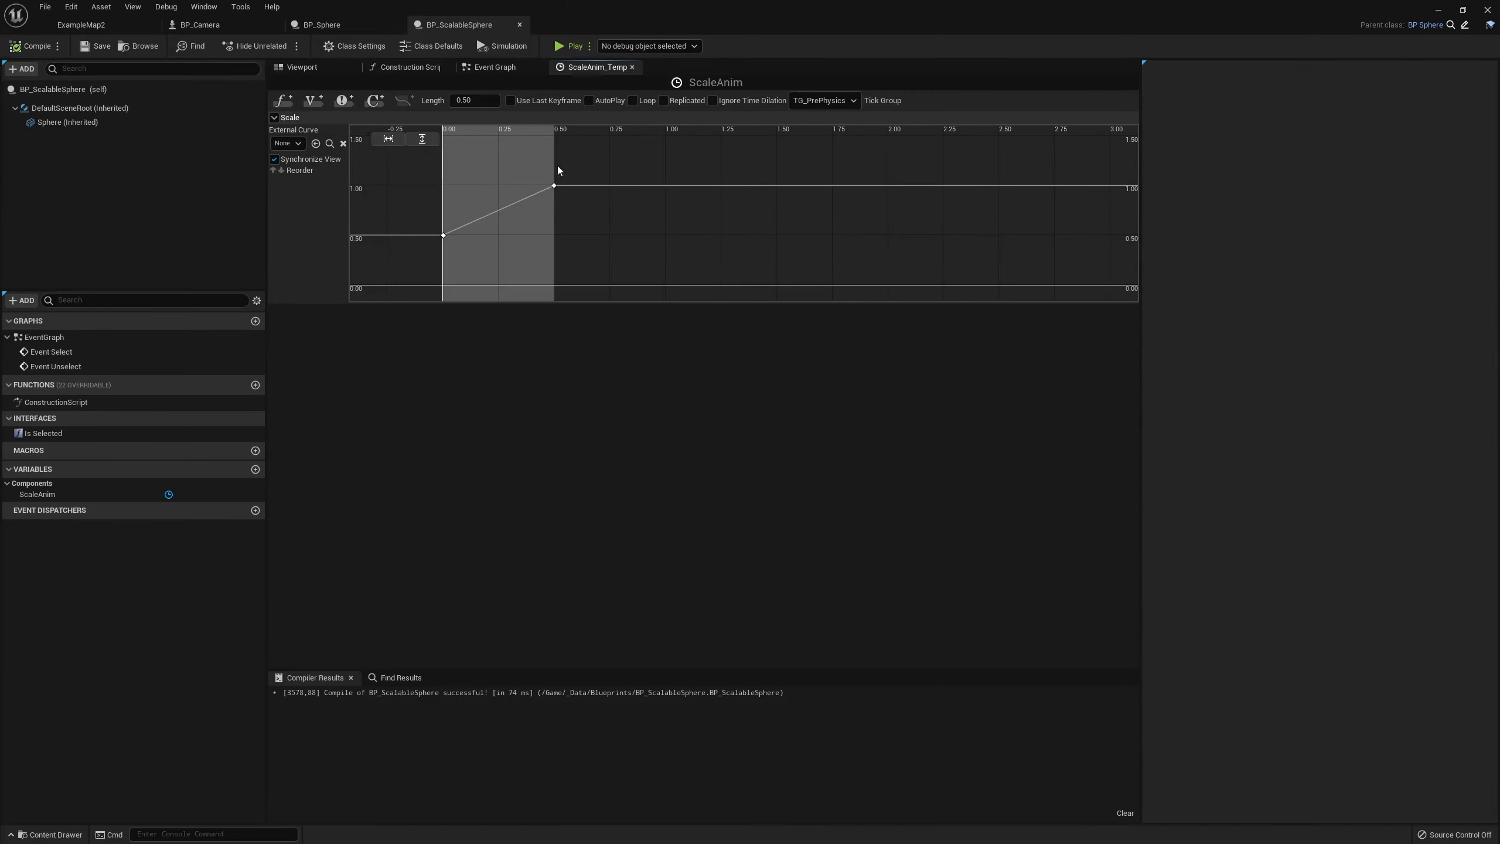
{"action": "left_click", "coordinate": [511, 70]}
Drive a Set World Scale 3D node on Sphere from ScaleAnim Update, feeding Scale into New Scale, and compile
{"action": "right_click_drag", "start_coordinate": [729, 341], "coordinate": [585, 368]}
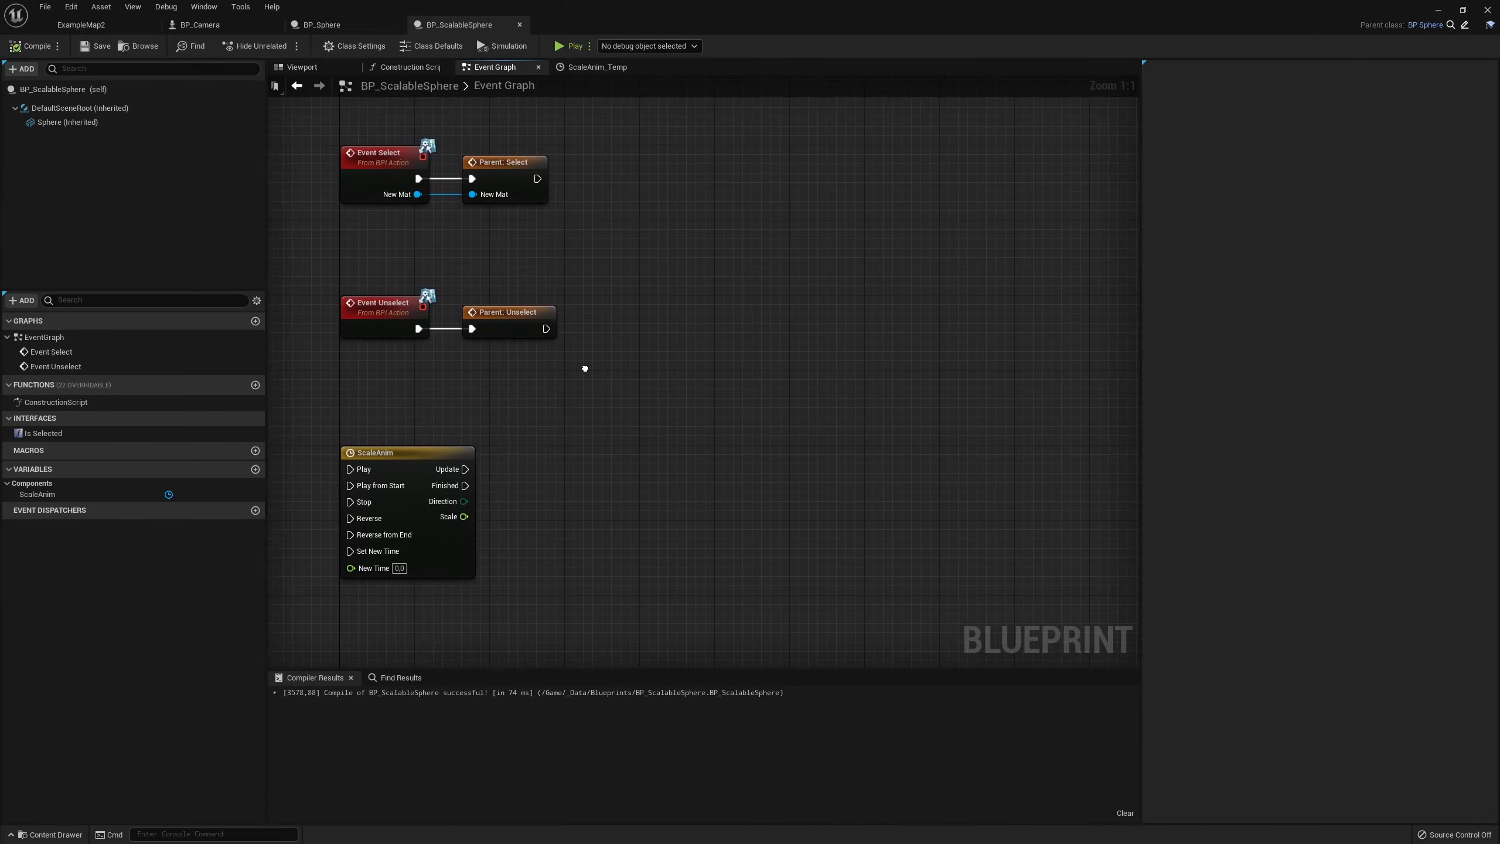
{"action": "right_click_drag", "start_coordinate": [549, 420], "coordinate": [563, 368]}
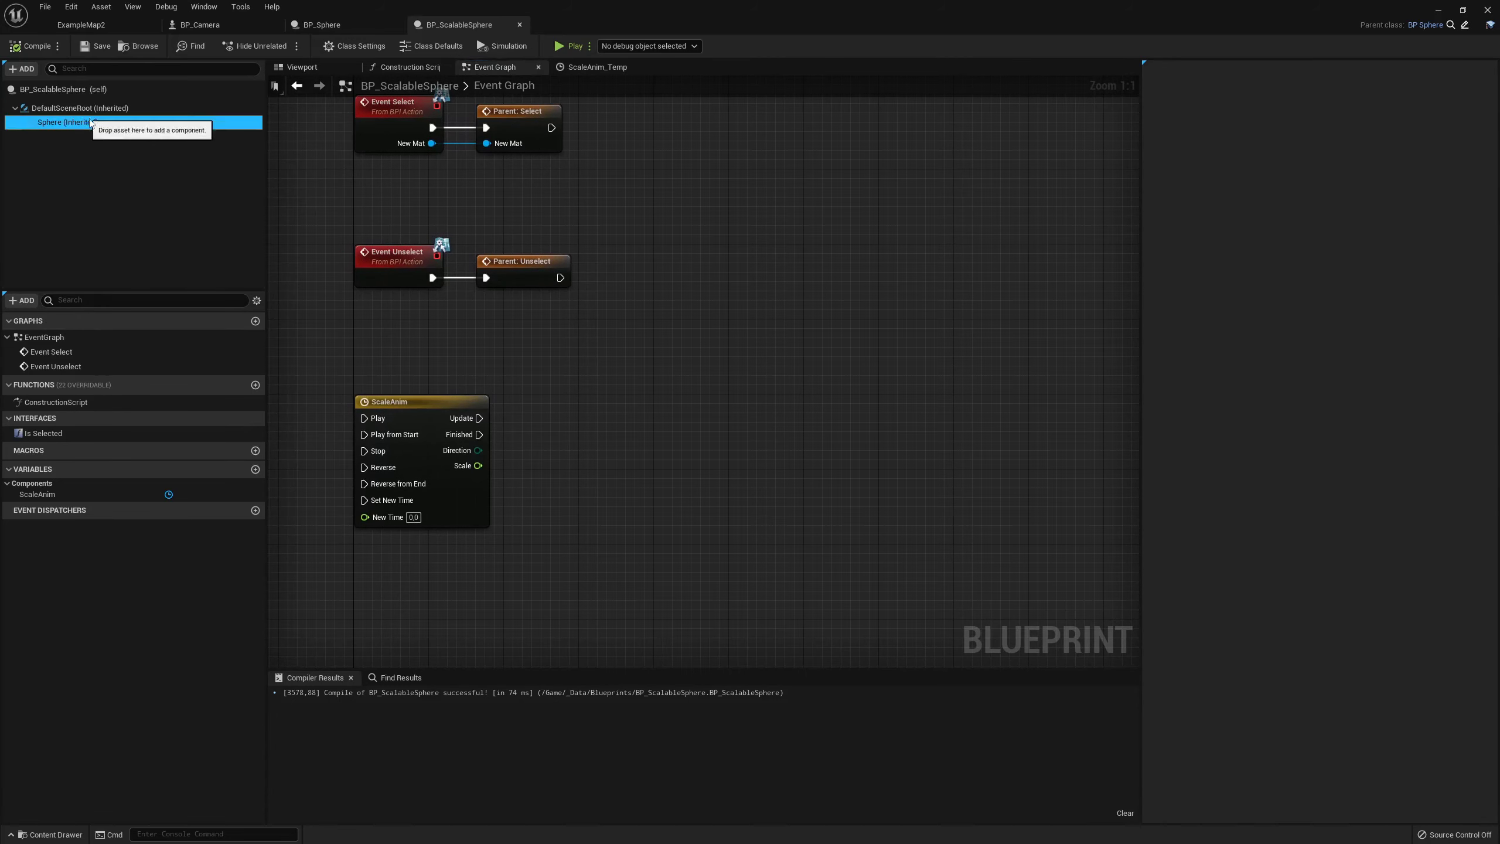
{"action": "left_click_drag", "start_coordinate": [68, 122], "coordinate": [608, 376]}
{"action": "type", "text": "set scale"}
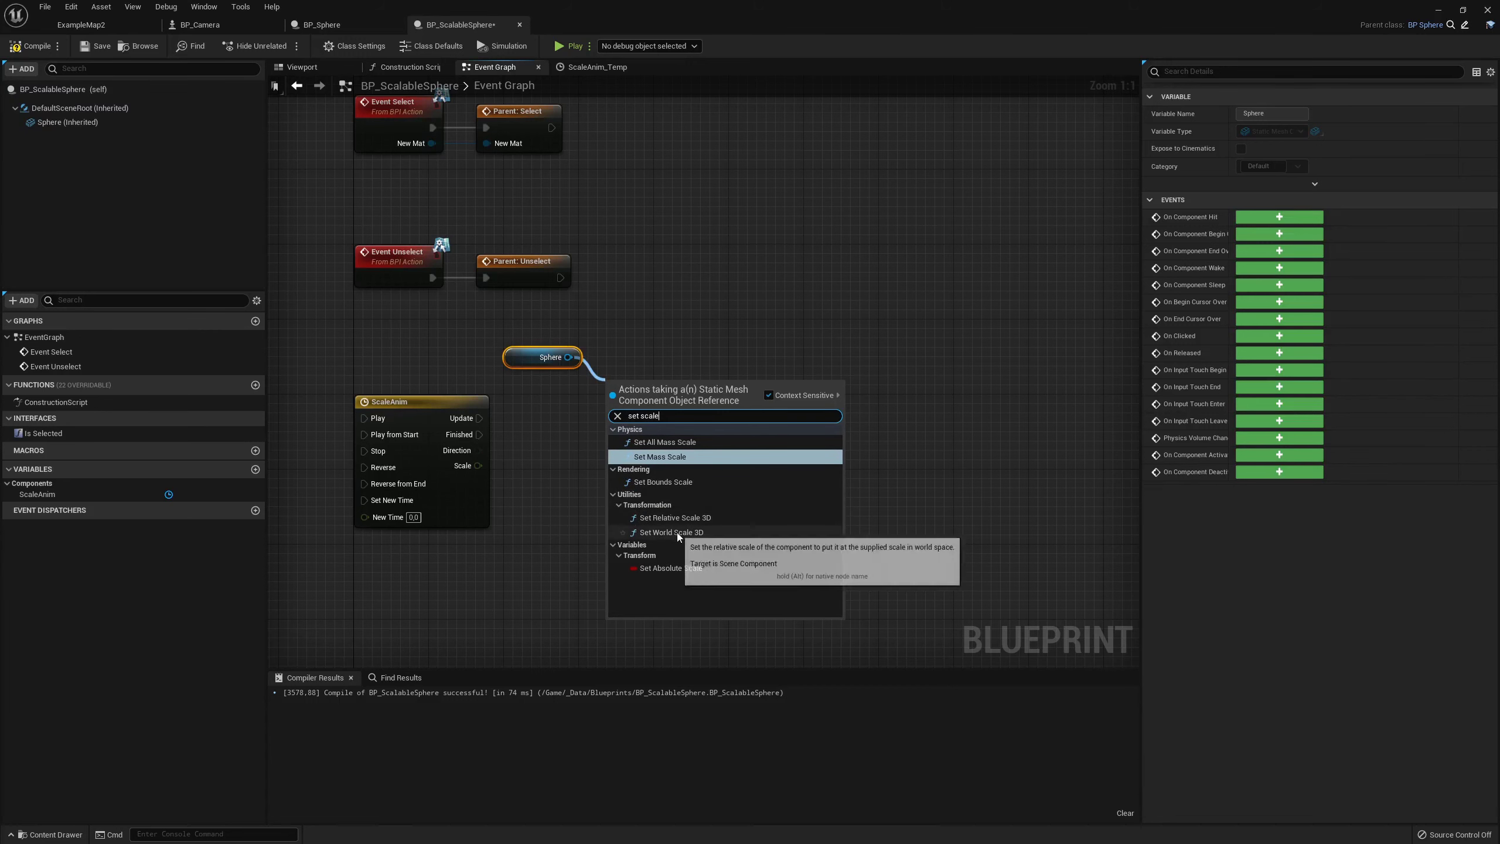
{"action": "left_click", "coordinate": [671, 532]}
{"action": "left_click_drag", "start_coordinate": [479, 418], "coordinate": [673, 415]}
{"action": "left_click_drag", "start_coordinate": [540, 356], "coordinate": [644, 375]}
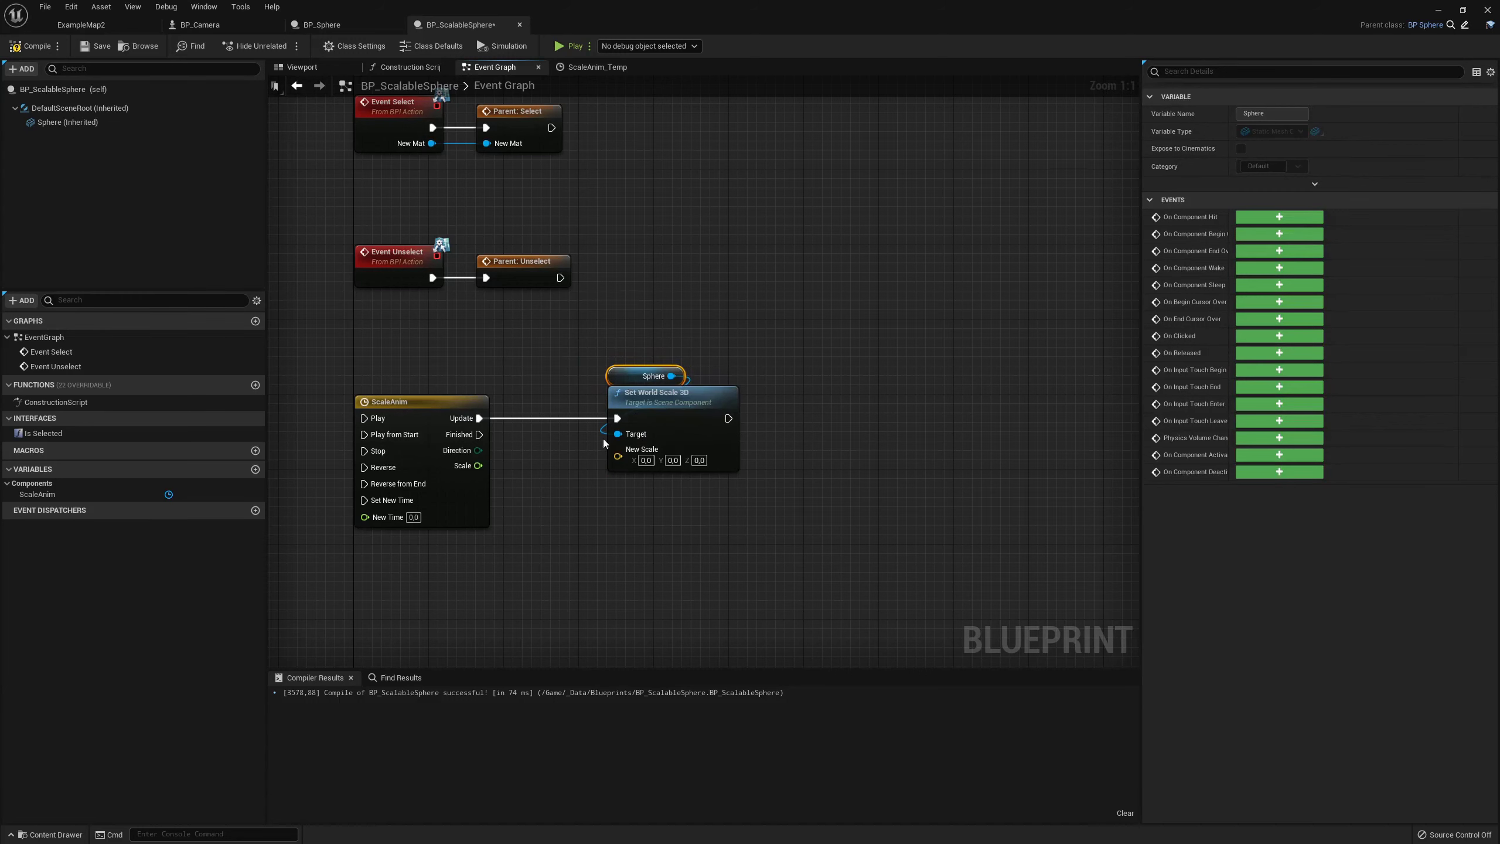
{"action": "mouse_move", "coordinate": [477, 470]}
{"action": "left_mouse_down"}
{"action": "mouse_move", "coordinate": [618, 456]}
{"action": "mouse_move", "coordinate": [558, 471]}
{"action": "left_mouse_up"}
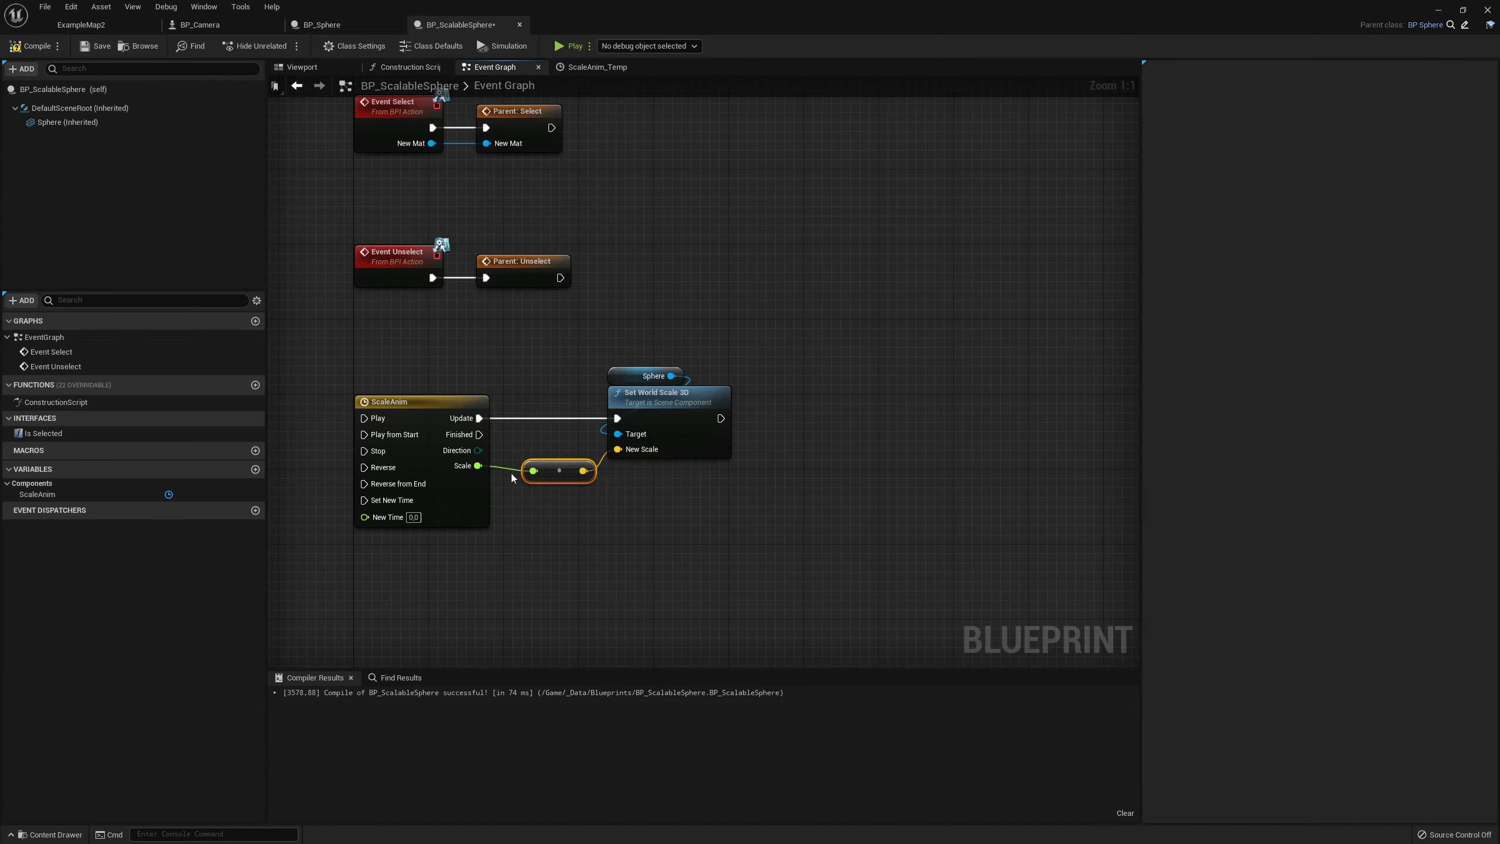
{"action": "left_click", "coordinate": [574, 365]}
{"action": "right_click_drag", "start_coordinate": [574, 365], "coordinate": [582, 378]}
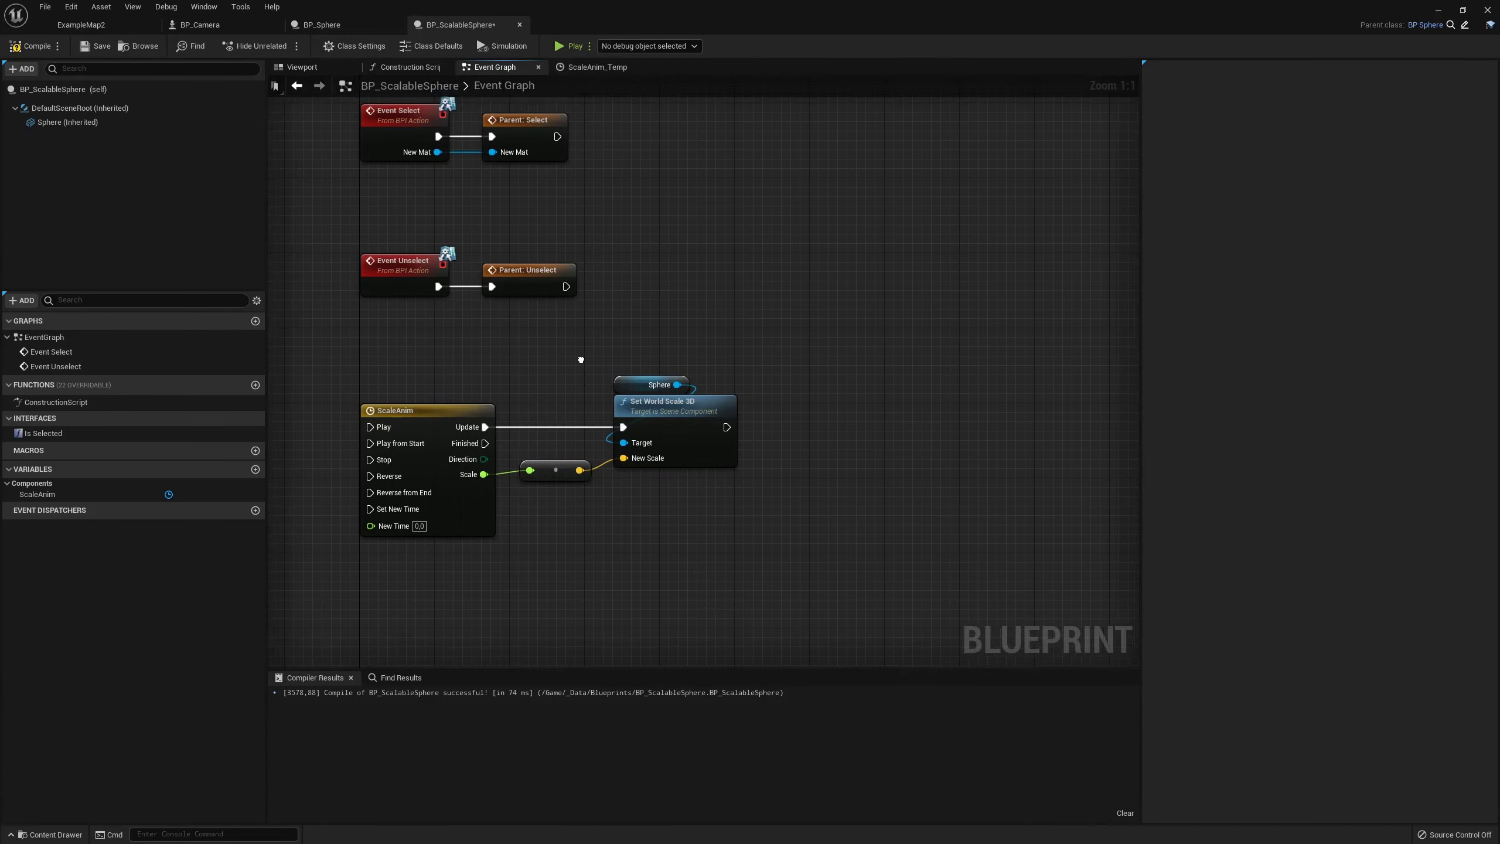
{"action": "left_click", "coordinate": [12, 47]}
Wire Parent: Select into a Play node on the ScaleAnim timeline, aligned with its getter
{"action": "right_click_drag", "start_coordinate": [635, 195], "coordinate": [629, 335]}
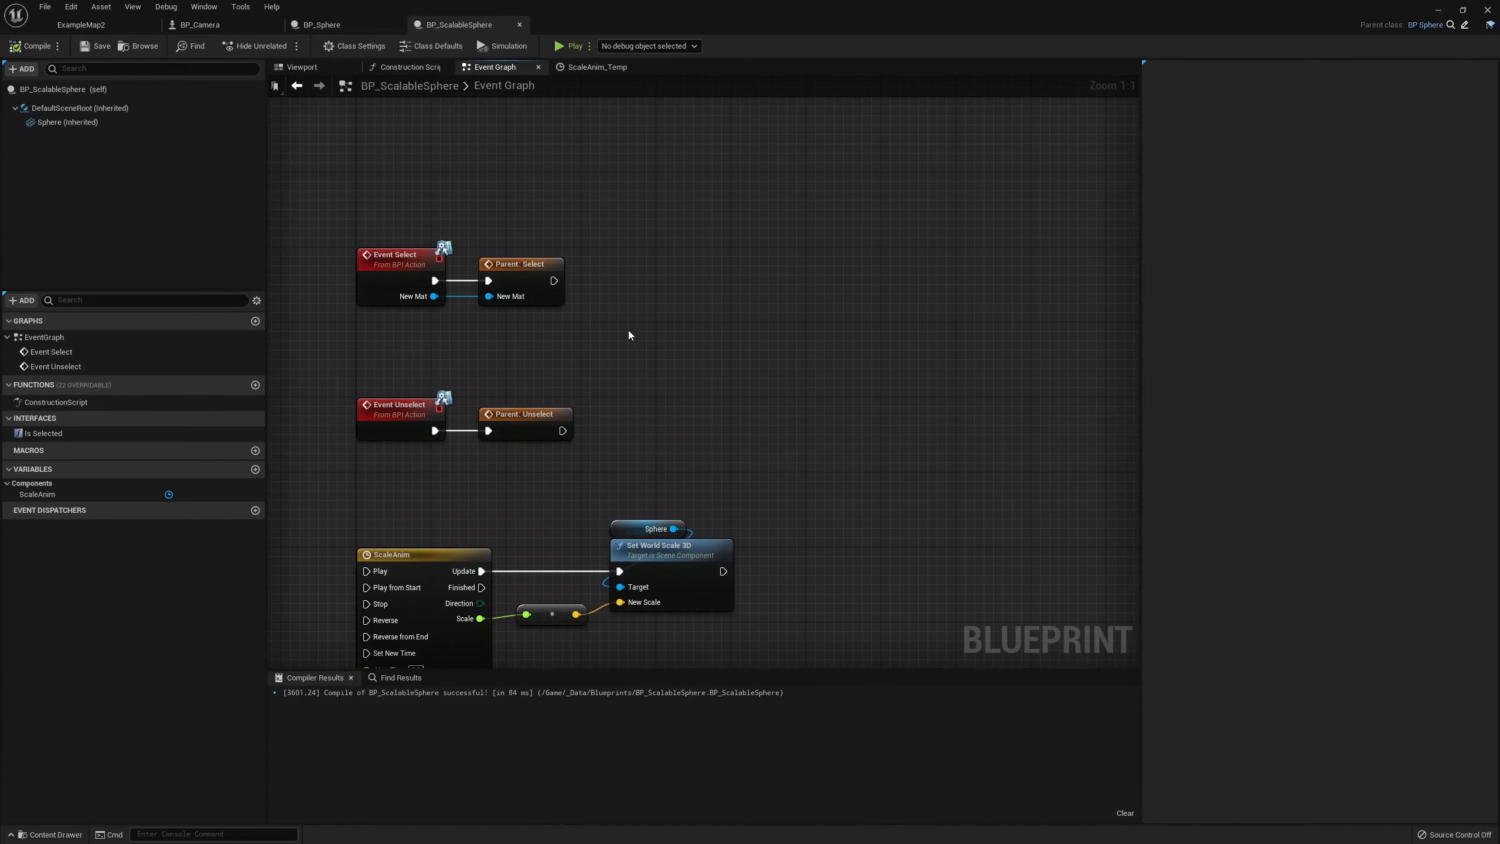
{"action": "right_click", "coordinate": [638, 299]}
{"action": "type", "text": "ge"}
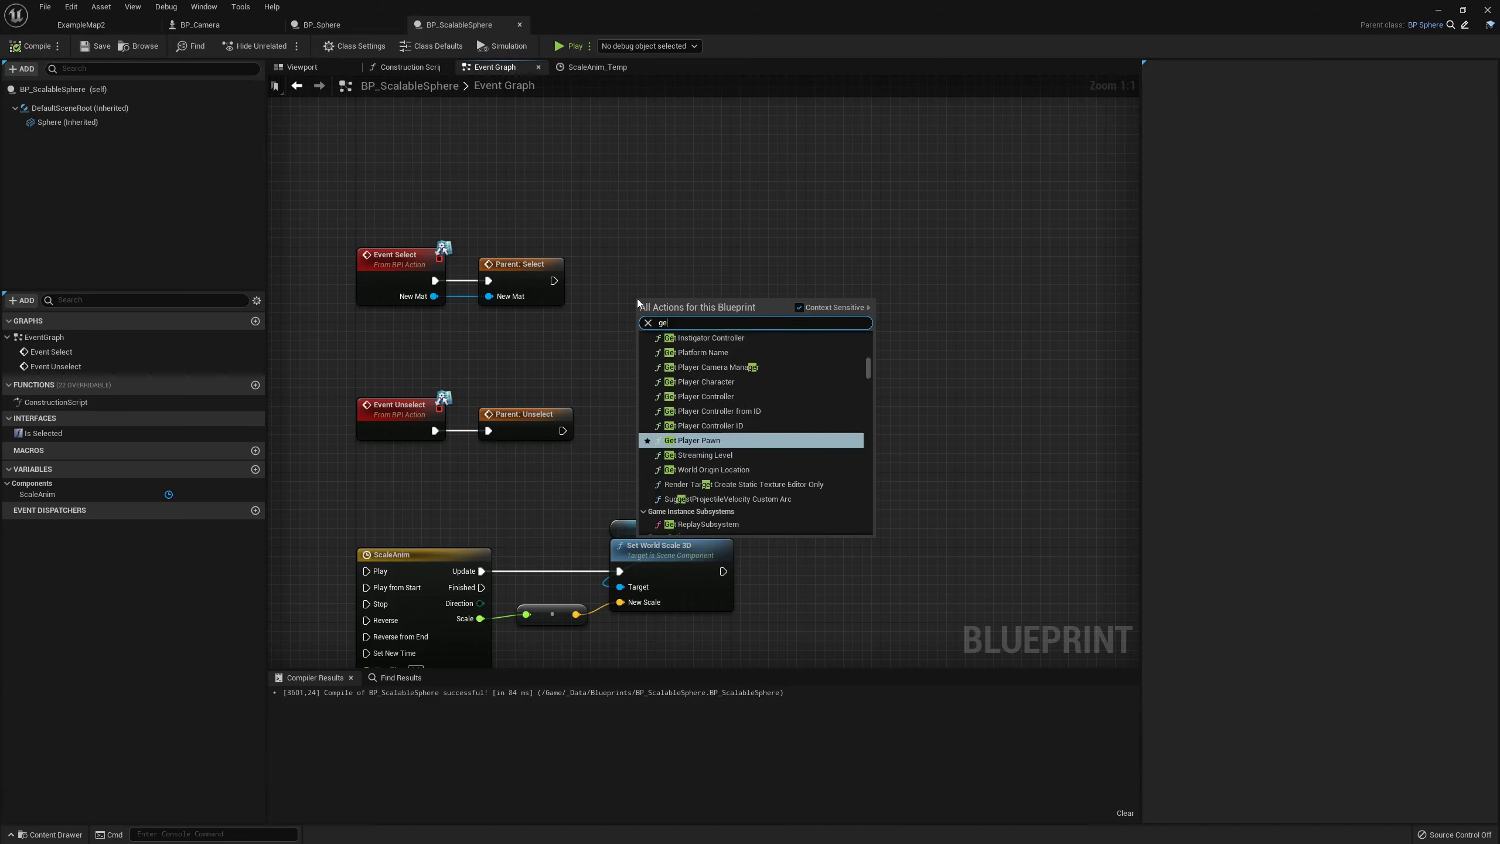
{"action": "type", "text": "t scale"}
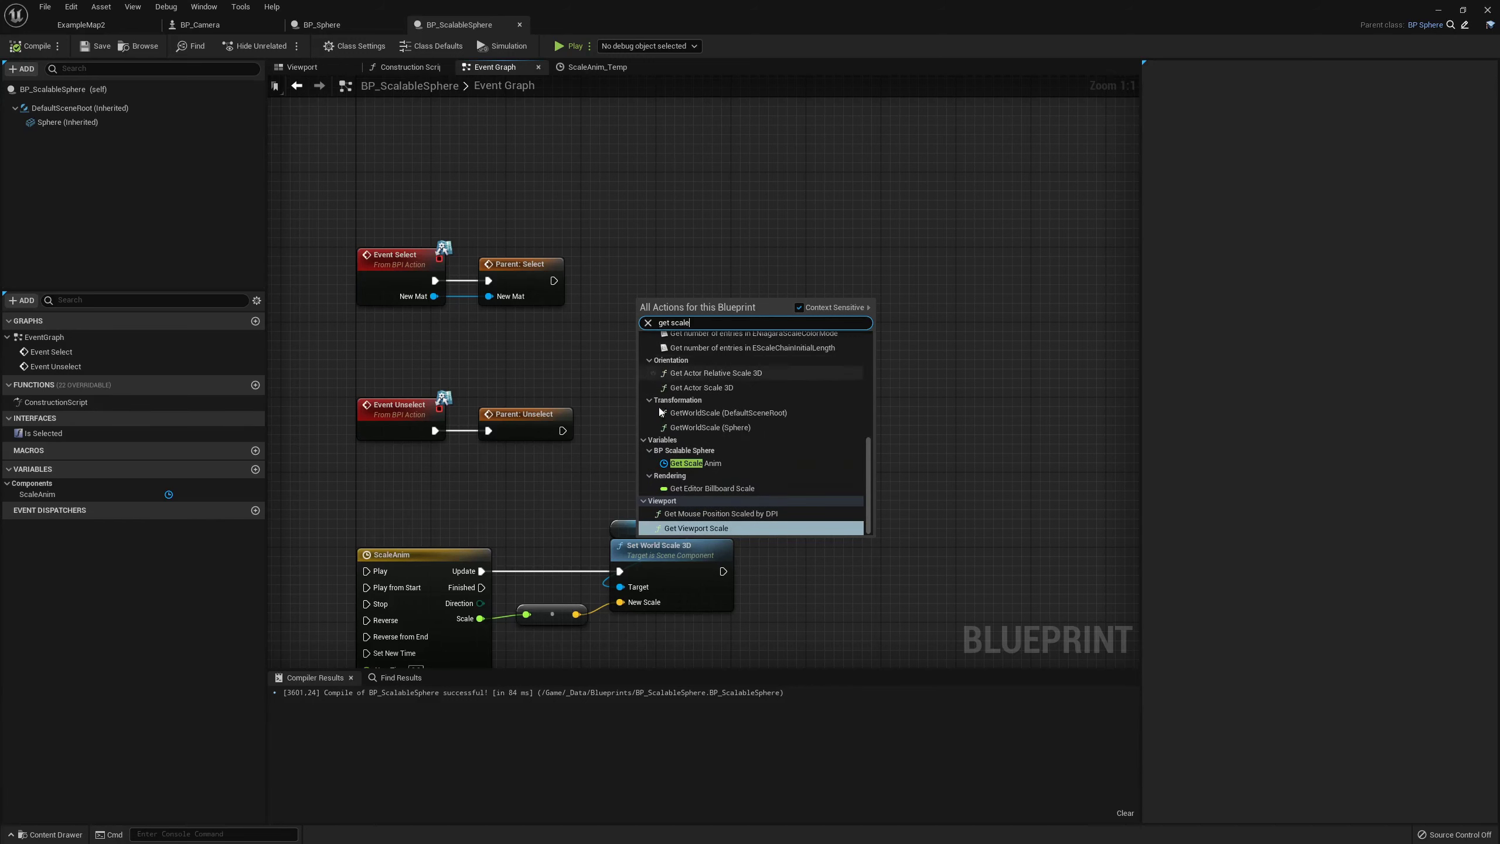
{"action": "left_click", "coordinate": [727, 464]}
{"action": "mouse_move", "coordinate": [673, 305]}
{"action": "left_mouse_down"}
{"action": "mouse_move", "coordinate": [620, 248]}
{"action": "mouse_move", "coordinate": [687, 290]}
{"action": "left_mouse_up"}
{"action": "type", "text": "play"}
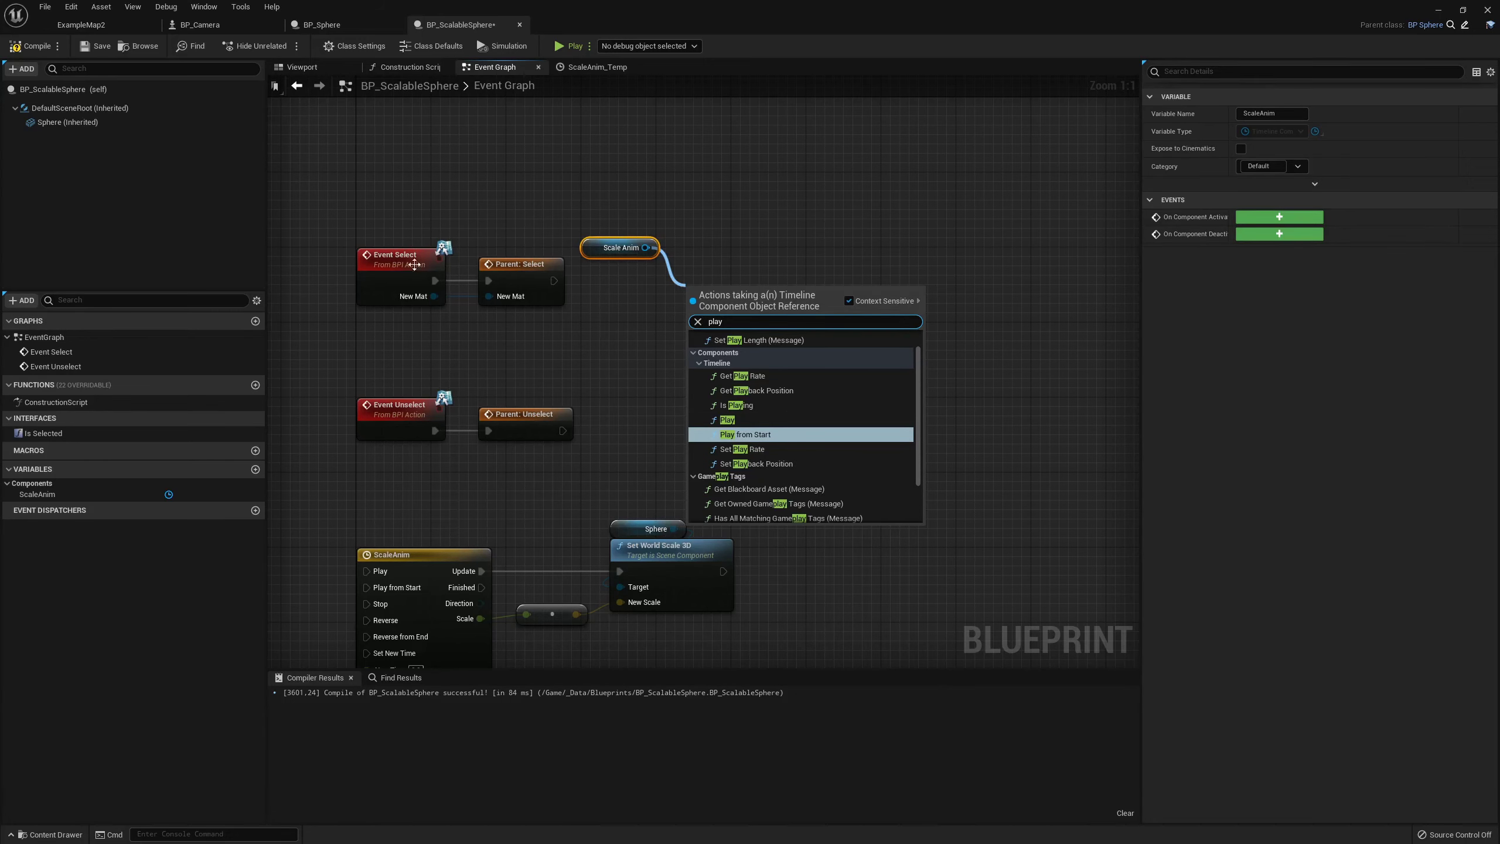
{"action": "left_click", "coordinate": [724, 419]}
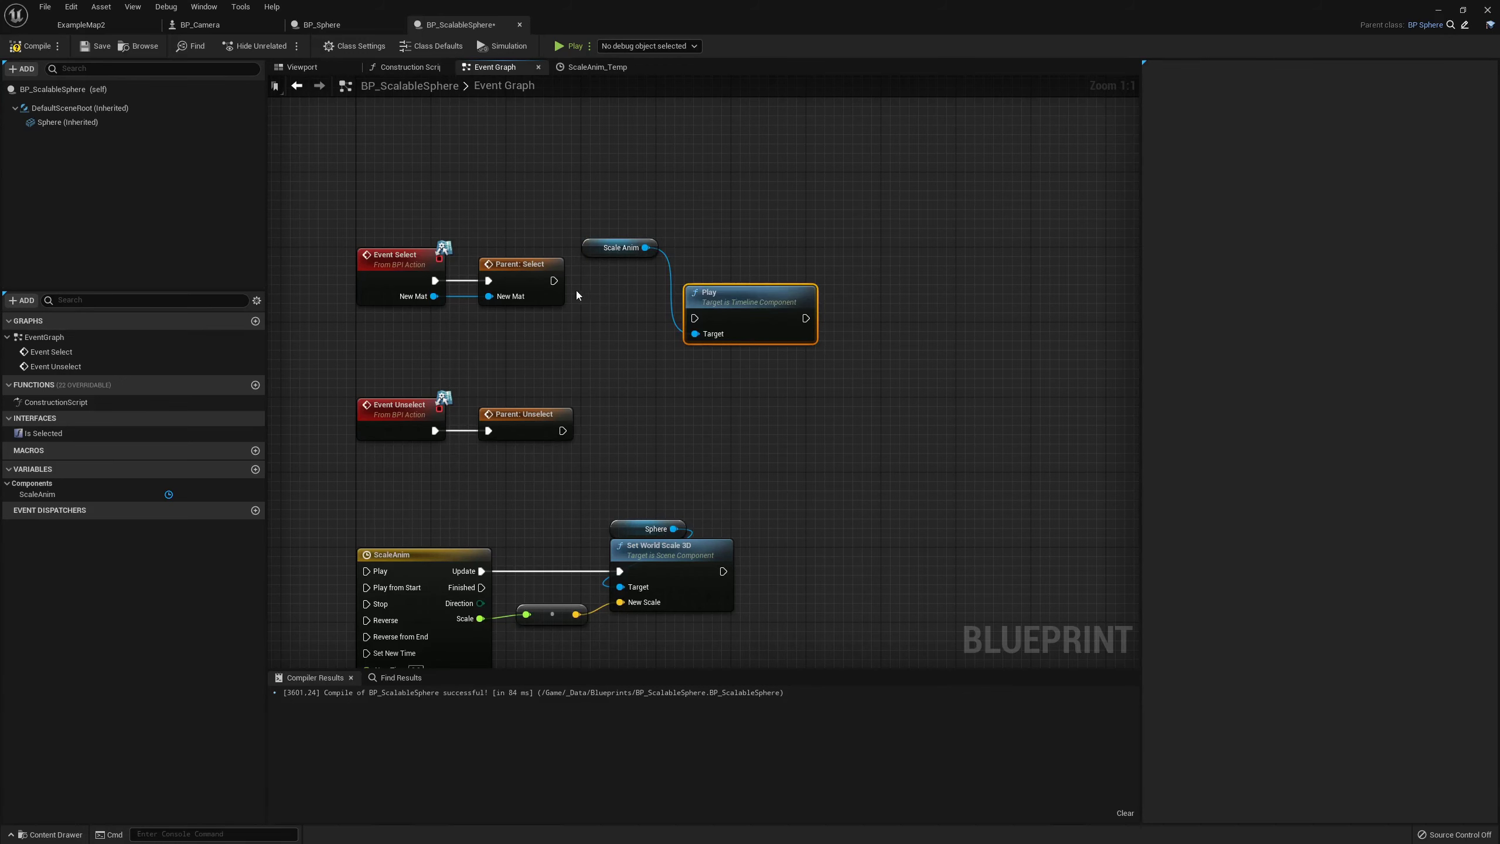
{"action": "left_click_drag", "start_coordinate": [597, 244], "coordinate": [698, 272]}
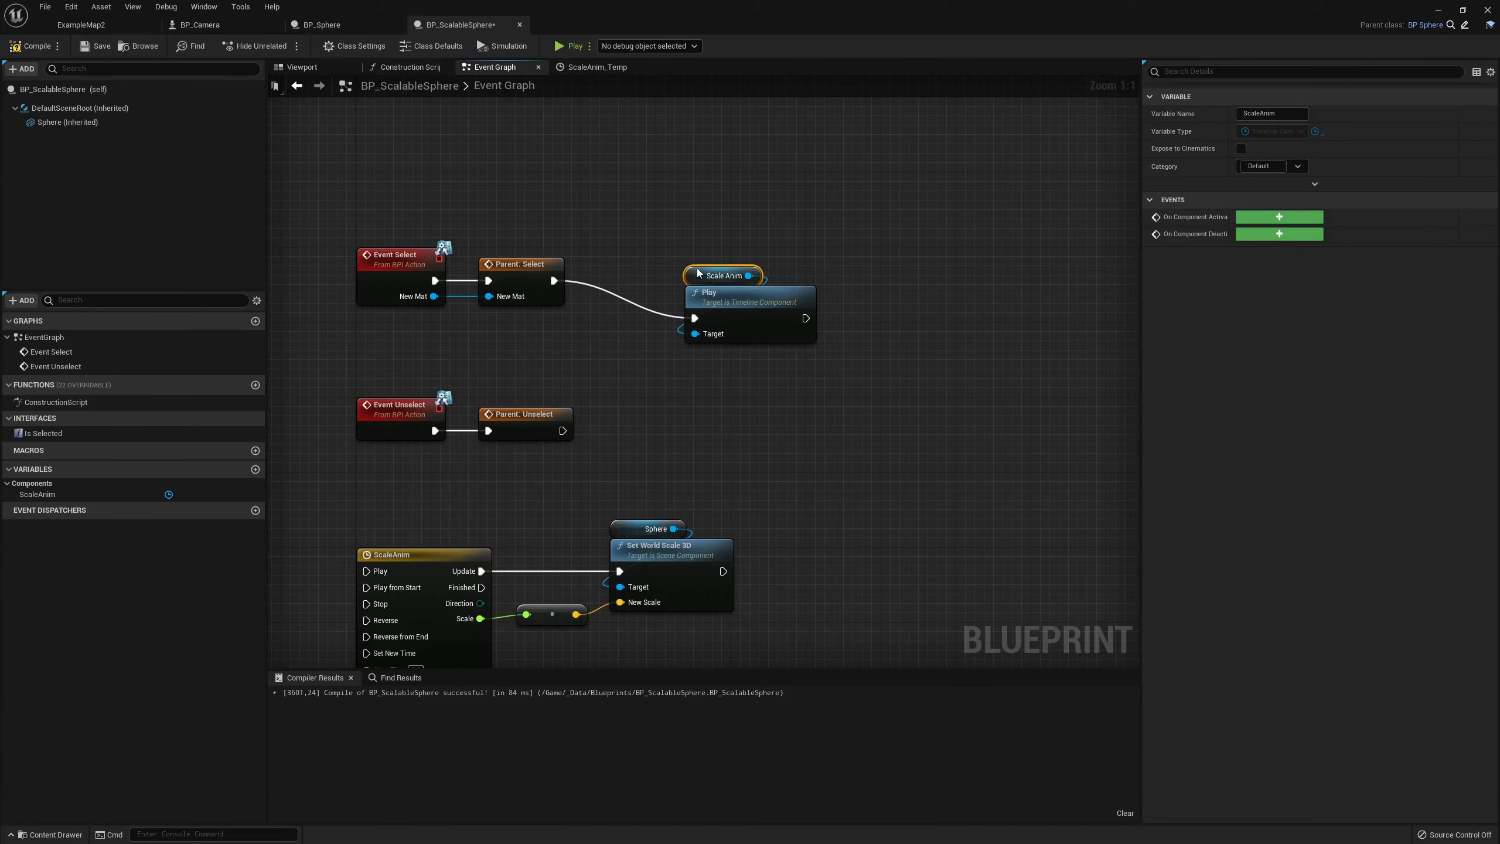
{"action": "left_click_drag", "start_coordinate": [760, 314], "coordinate": [696, 277]}
{"action": "left_click", "coordinate": [640, 401]}
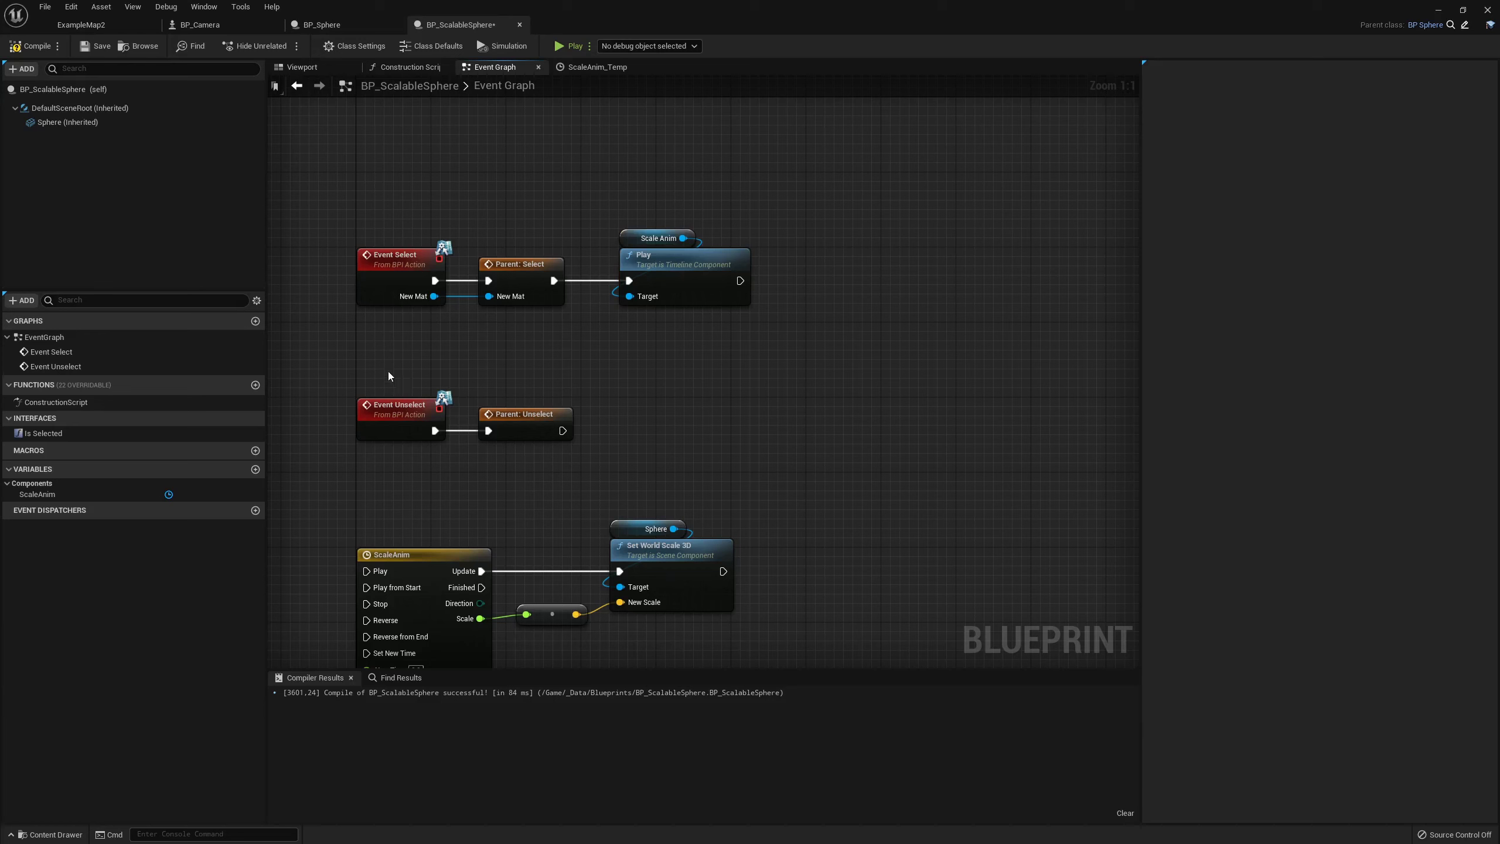
Select the Select and Unselect node rows and reframe the graph around all nodes
{"action": "left_click_drag", "start_coordinate": [388, 206], "coordinate": [679, 319]}
{"action": "left_click_drag", "start_coordinate": [343, 357], "coordinate": [440, 417]}
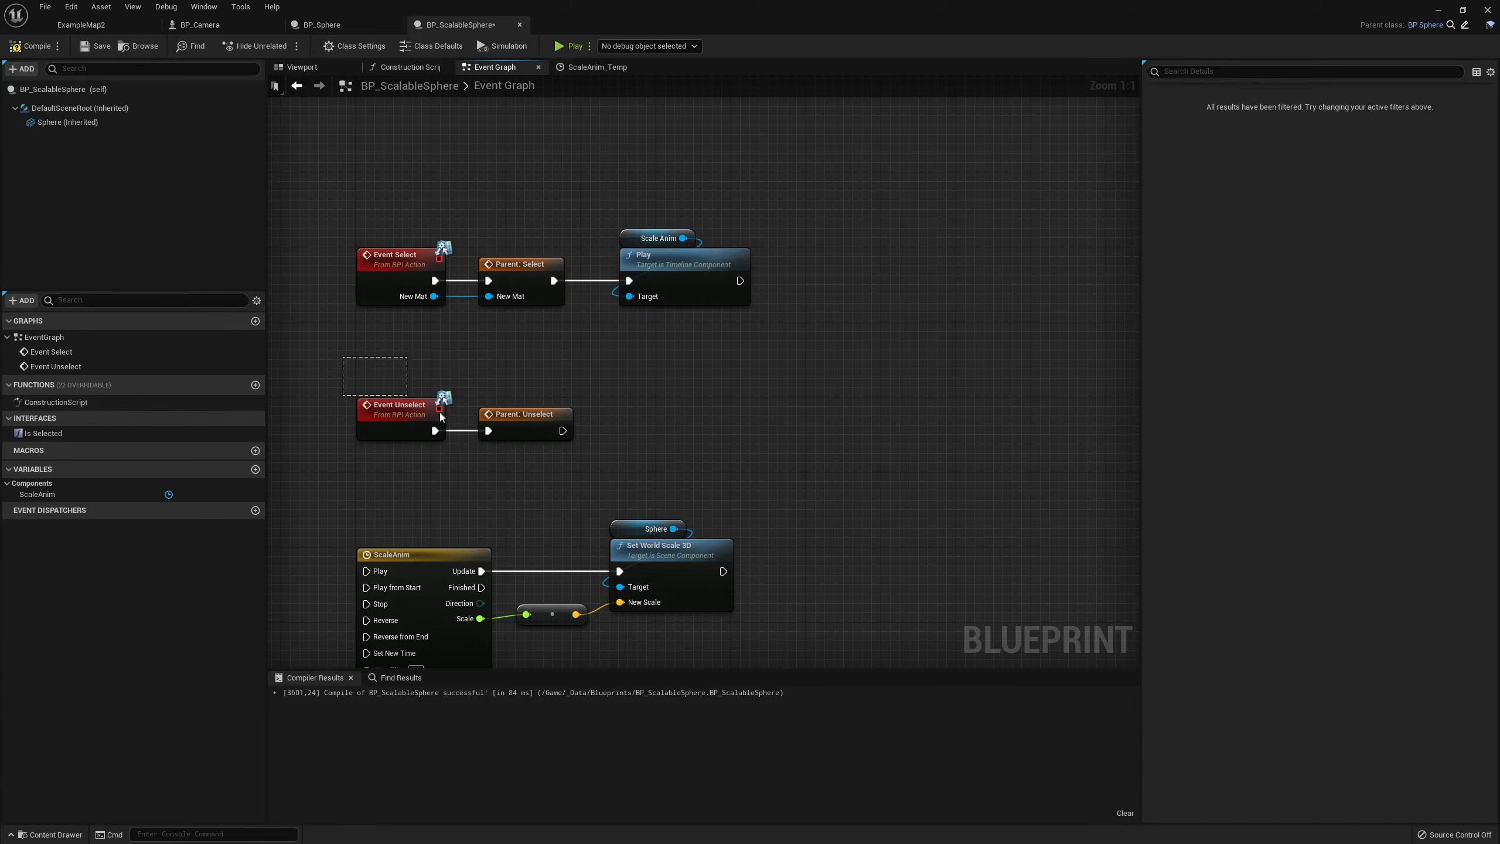
{"action": "left_click_drag", "start_coordinate": [527, 460], "coordinate": [527, 460]}
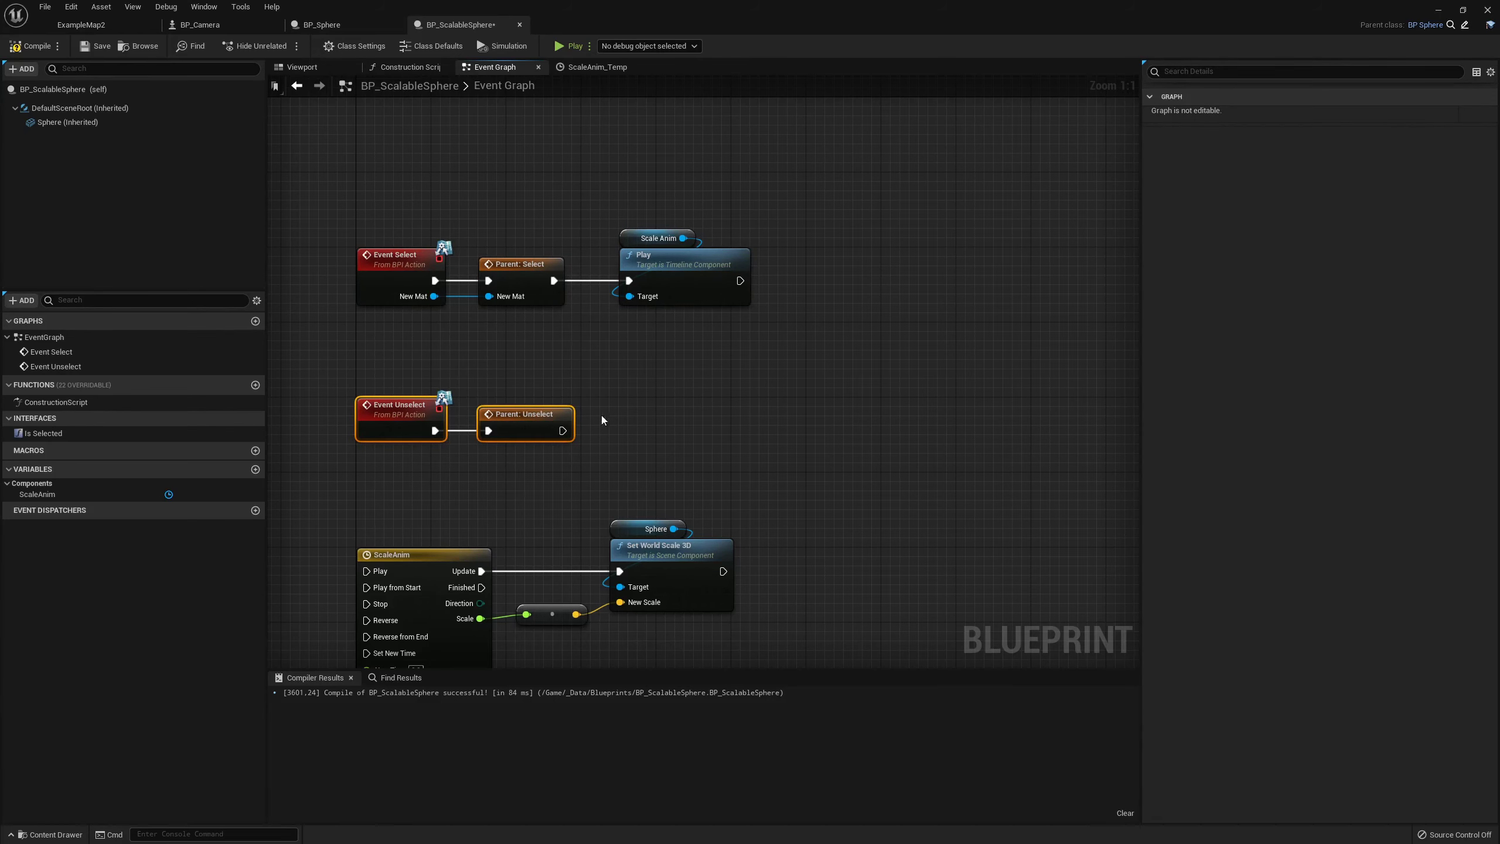
{"action": "right_click_drag", "start_coordinate": [604, 378], "coordinate": [584, 381]}
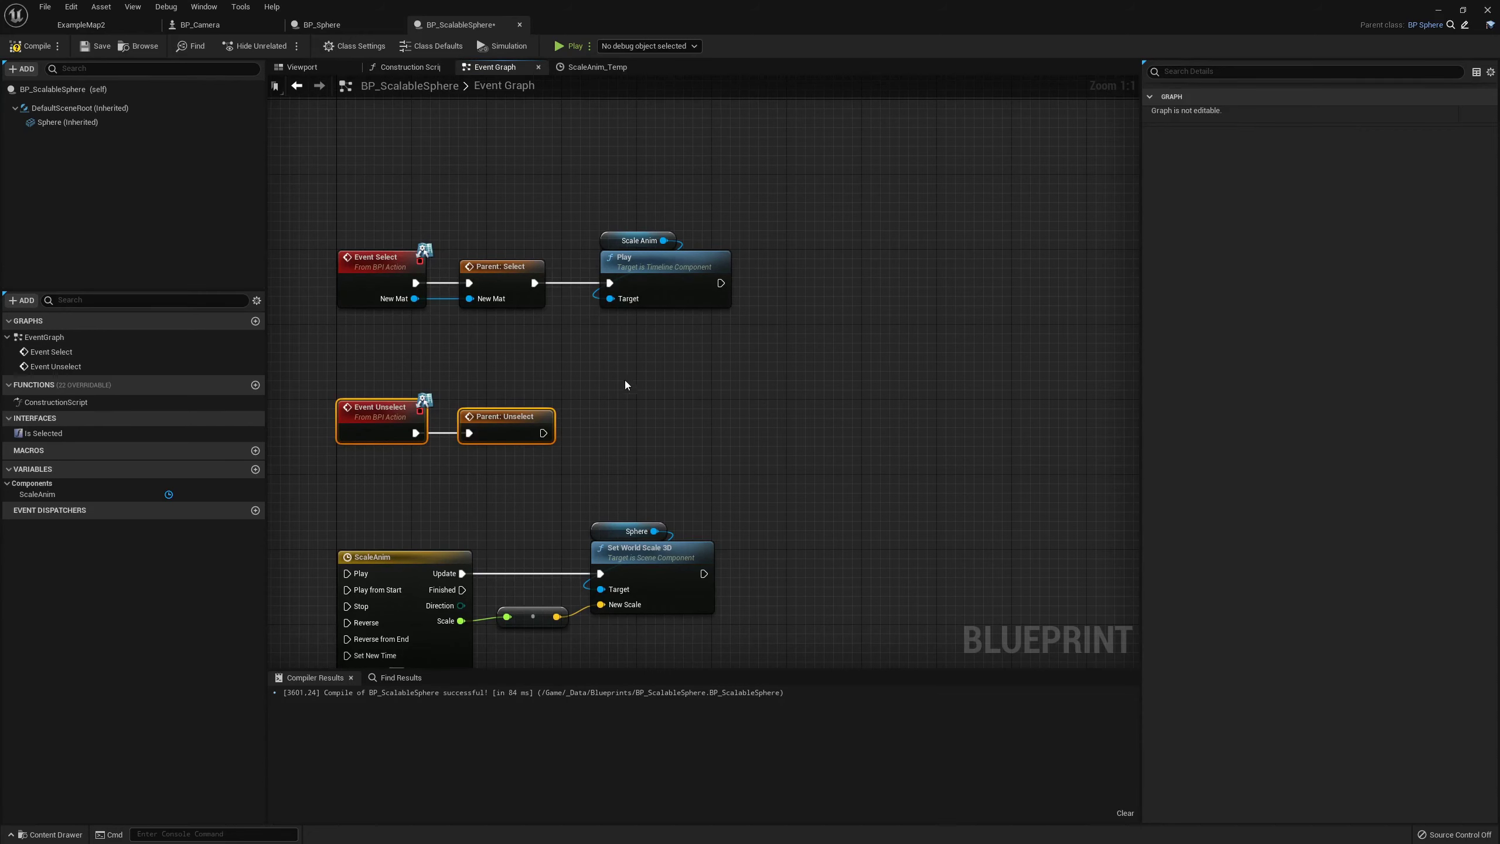
{"action": "right_click_drag", "start_coordinate": [591, 375], "coordinate": [584, 333]}
{"action": "left_click_drag", "start_coordinate": [513, 462], "coordinate": [562, 445]}
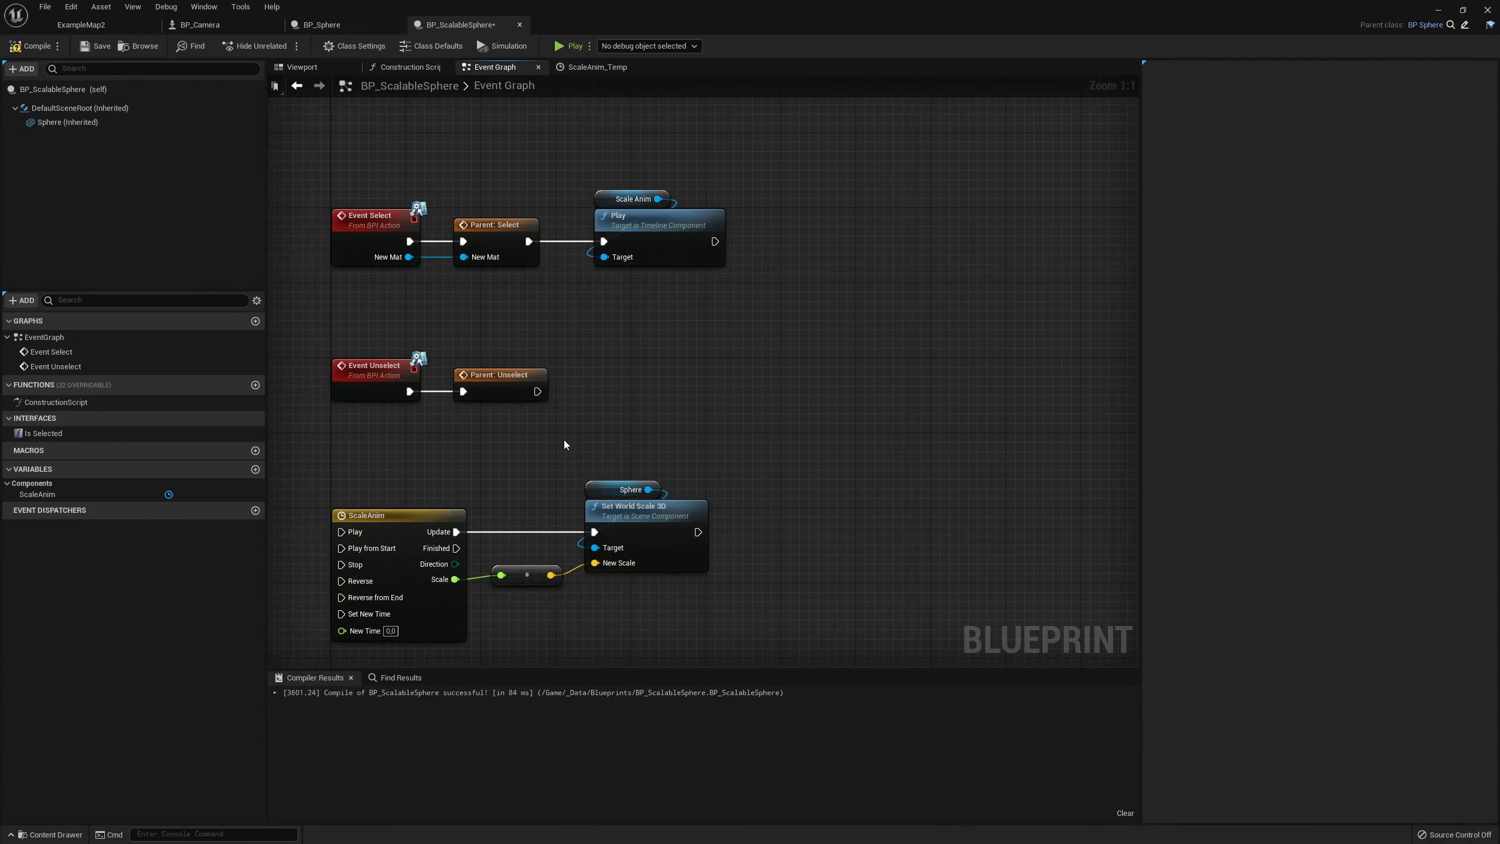
{"action": "right_click_drag", "start_coordinate": [562, 446], "coordinate": [543, 470]}
Add a Reverse node on a copied ScaleAnim getter, wired after Parent: Unselect
{"action": "left_click_drag", "start_coordinate": [567, 179], "coordinate": [624, 223]}
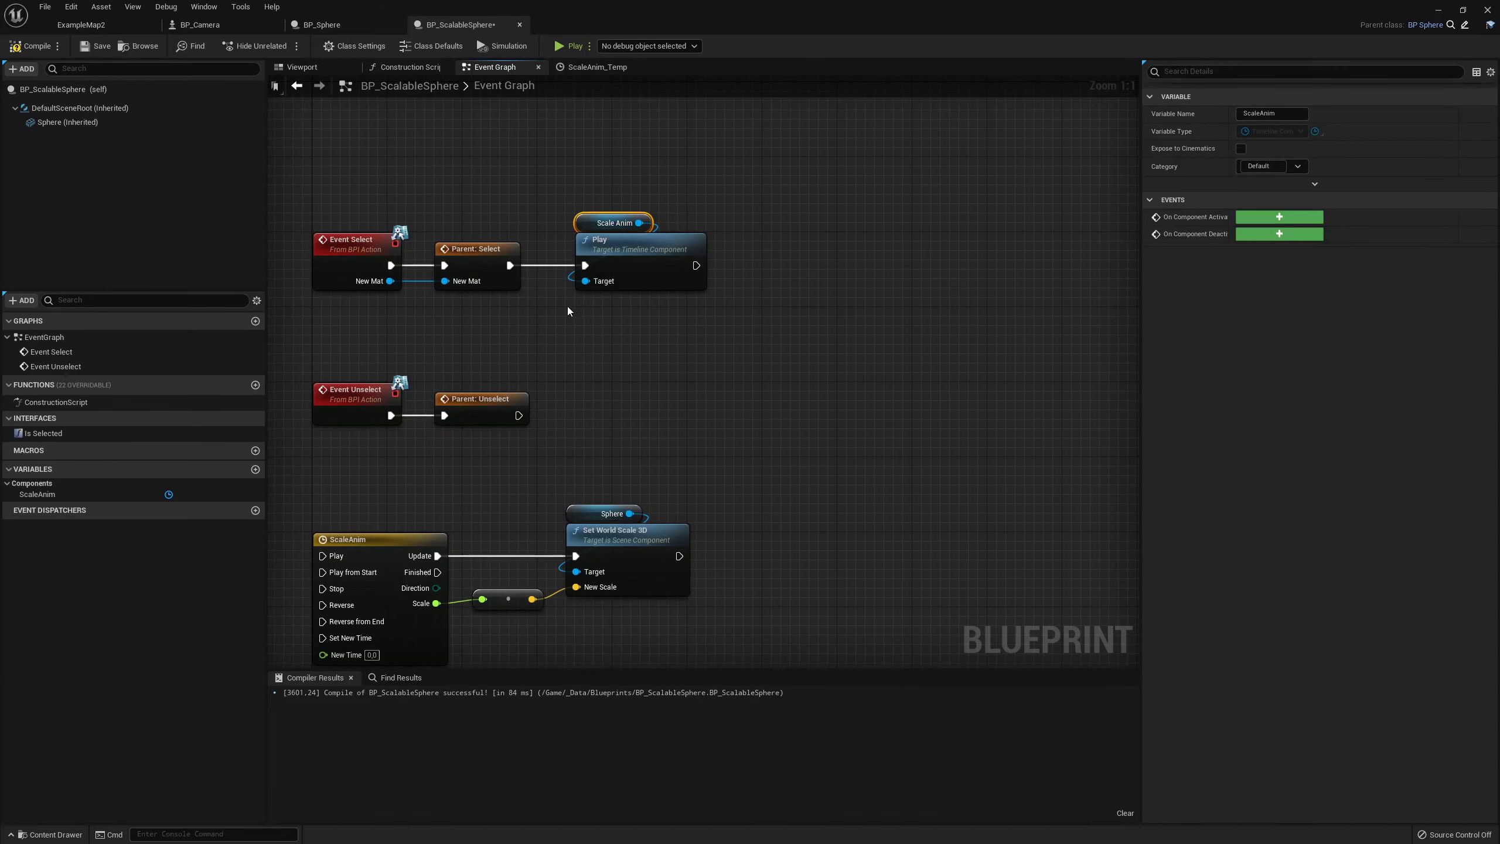
{"action": "key", "text": "ctrl+c"}
{"action": "key", "text": "ctrl+v"}
{"action": "left_click_drag", "start_coordinate": [602, 335], "coordinate": [632, 363]}
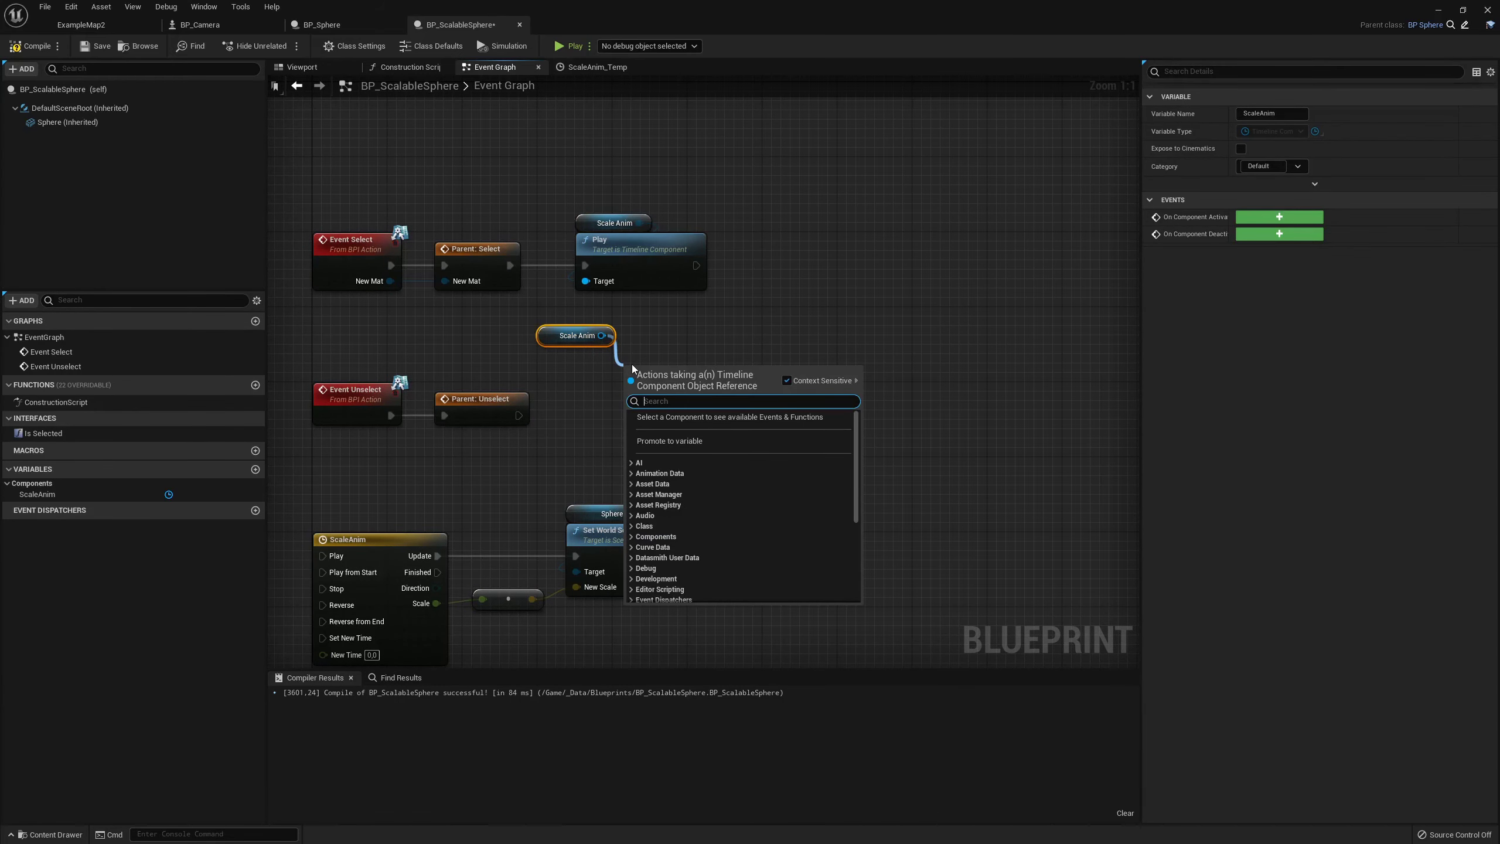
{"action": "type", "text": "reve"}
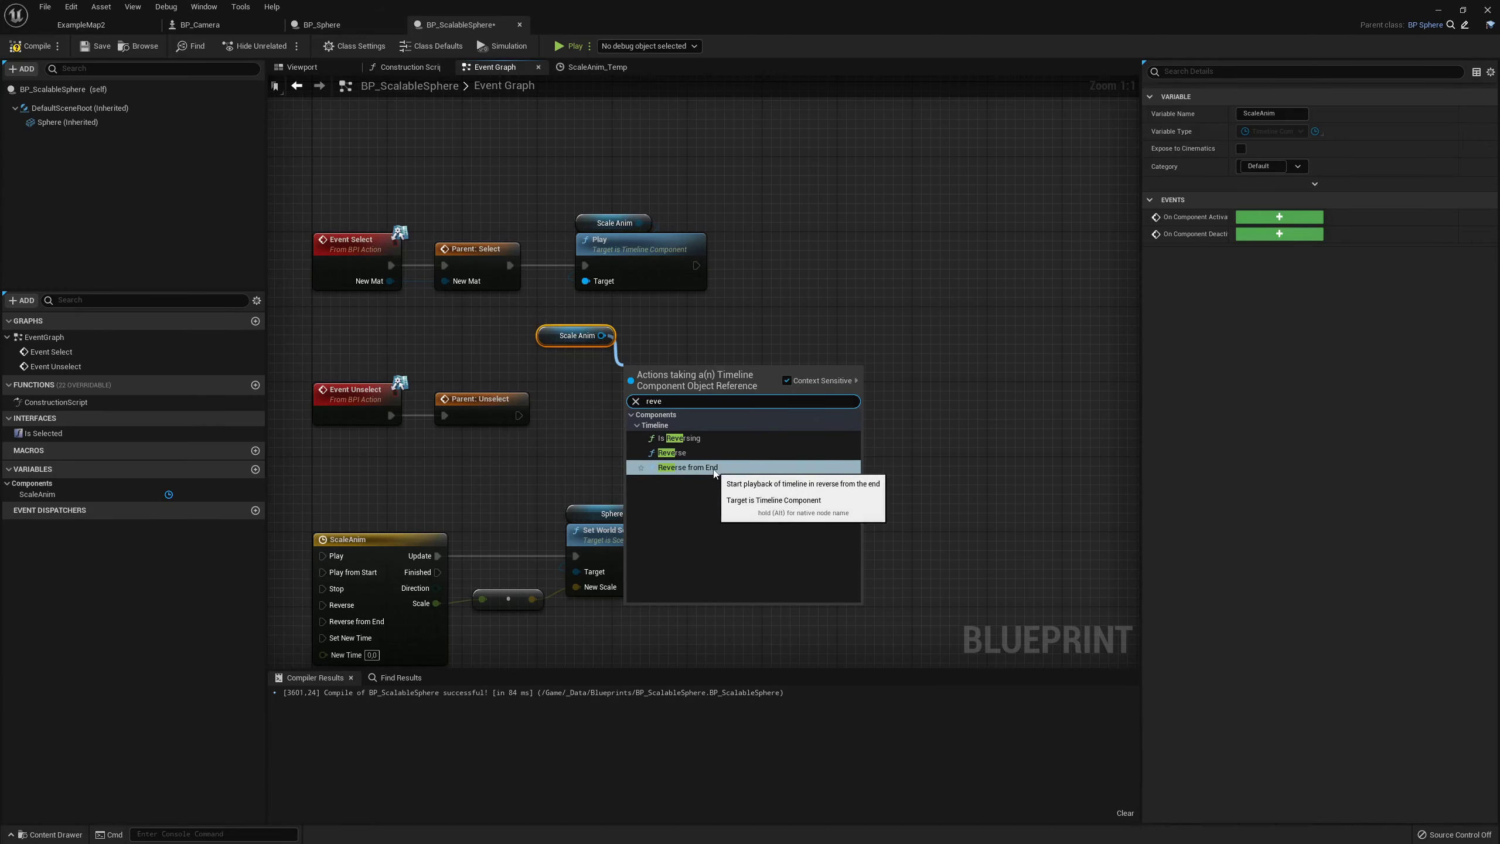
{"action": "left_click", "coordinate": [679, 452]}
{"action": "left_click_drag", "start_coordinate": [519, 415], "coordinate": [631, 398]}
{"action": "left_click_drag", "start_coordinate": [653, 371], "coordinate": [606, 390]}
{"action": "left_click_drag", "start_coordinate": [577, 335], "coordinate": [614, 373]}
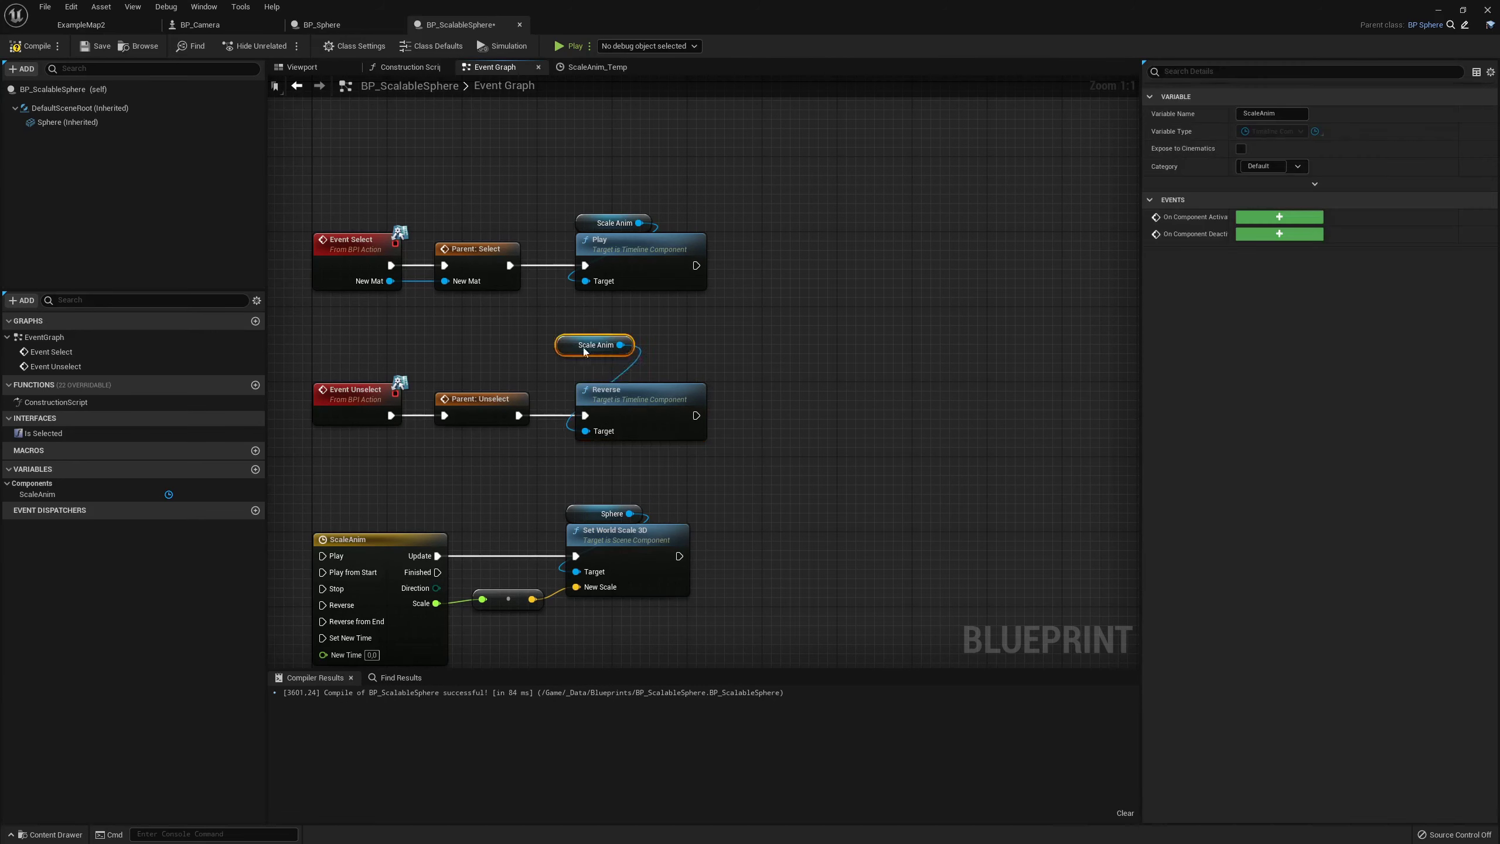
{"action": "left_click", "coordinate": [556, 456]}
Recentre the graph on both event chains and compile BP_ScalableSphere successfully
{"action": "right_click_drag", "start_coordinate": [556, 456], "coordinate": [521, 335]}
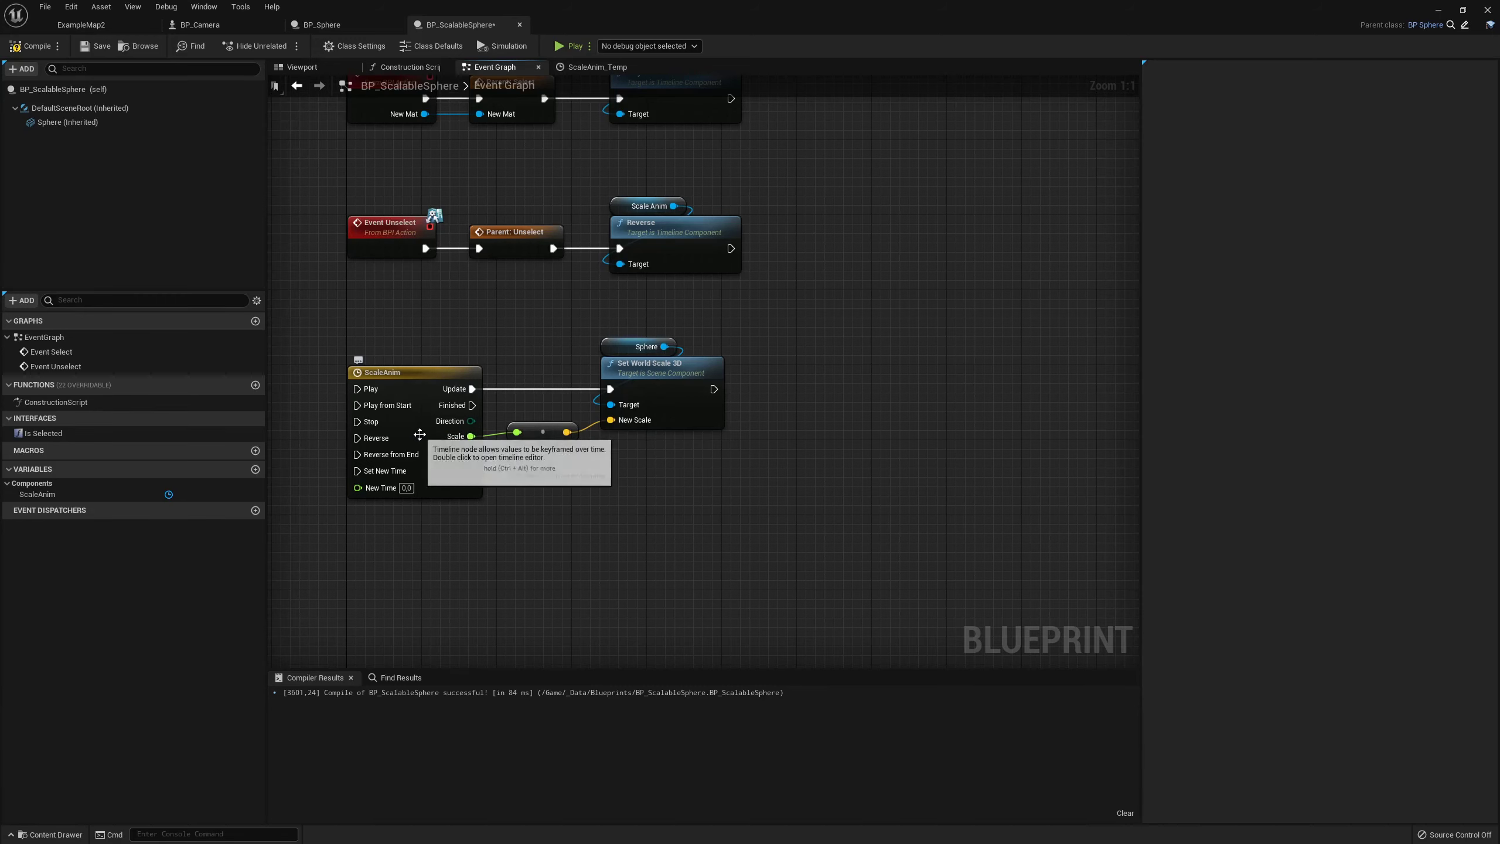
{"action": "right_click_drag", "start_coordinate": [447, 429], "coordinate": [454, 469]}
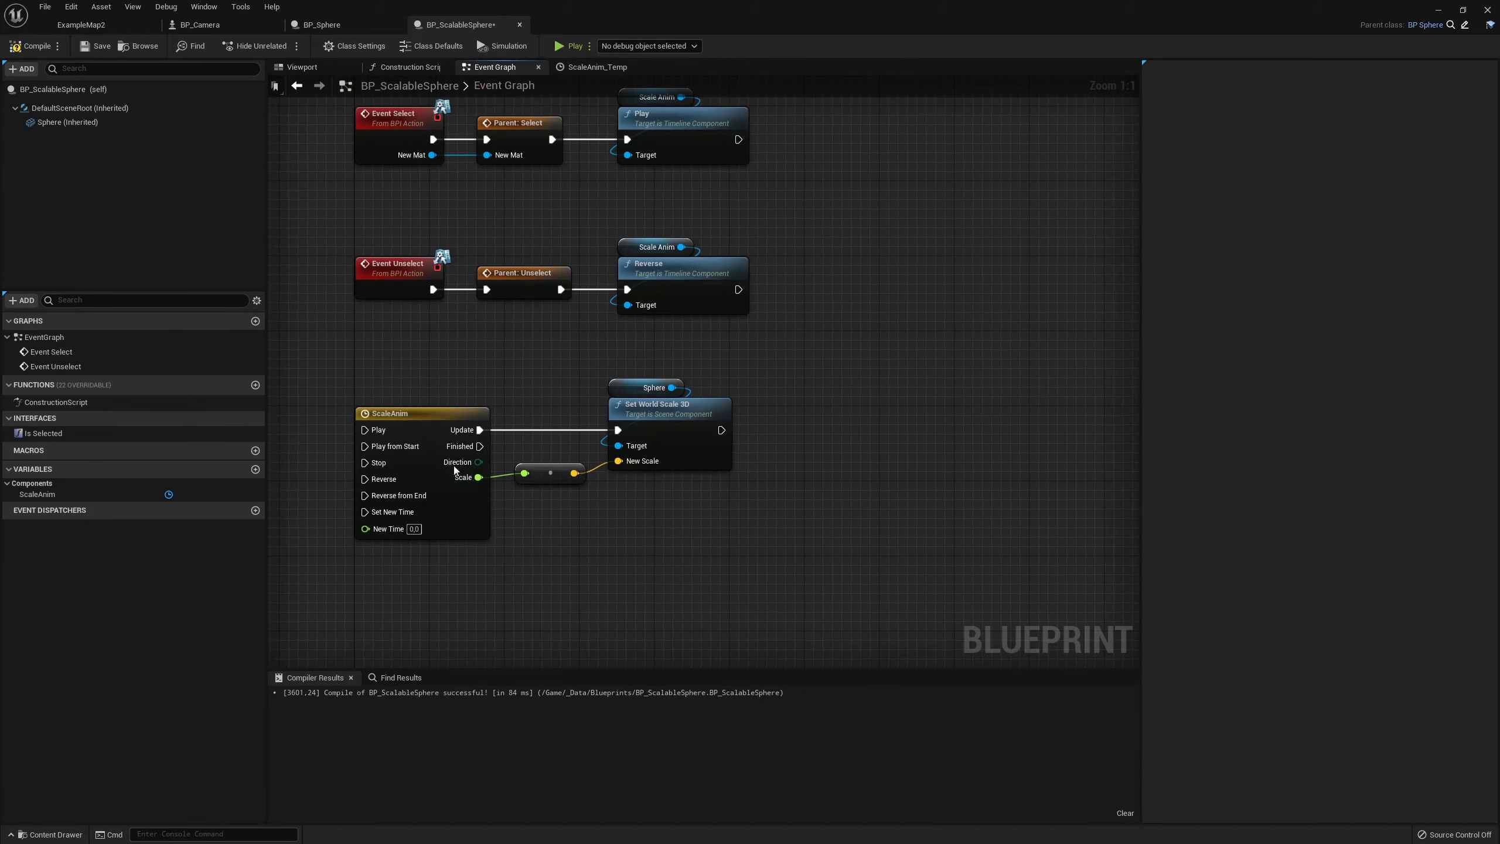
{"action": "right_click_drag", "start_coordinate": [523, 375], "coordinate": [509, 424]}
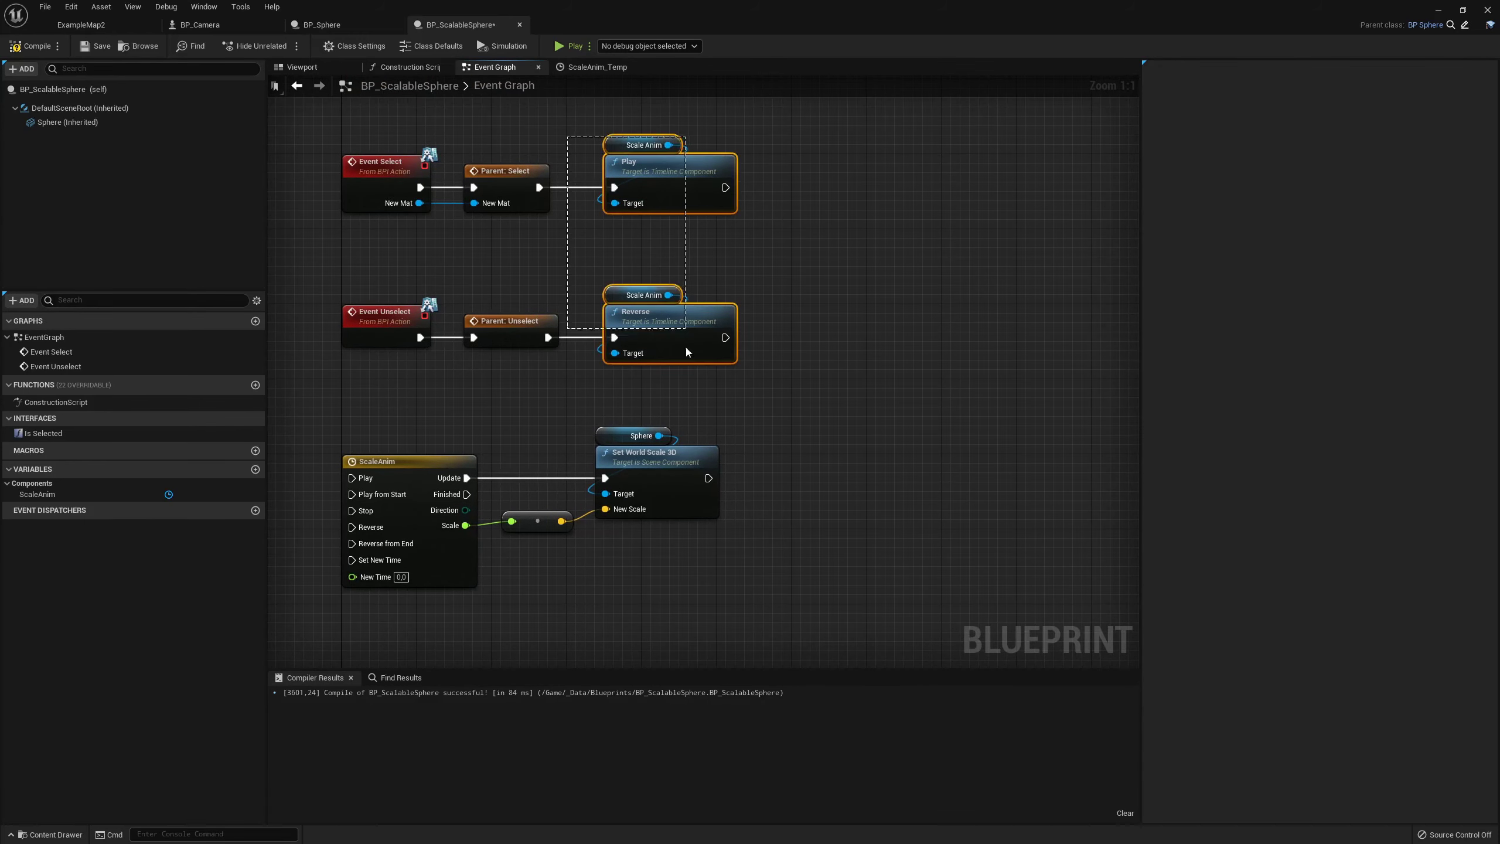
{"action": "right_click_drag", "start_coordinate": [626, 343], "coordinate": [610, 373]}
{"action": "left_click", "coordinate": [33, 46]}
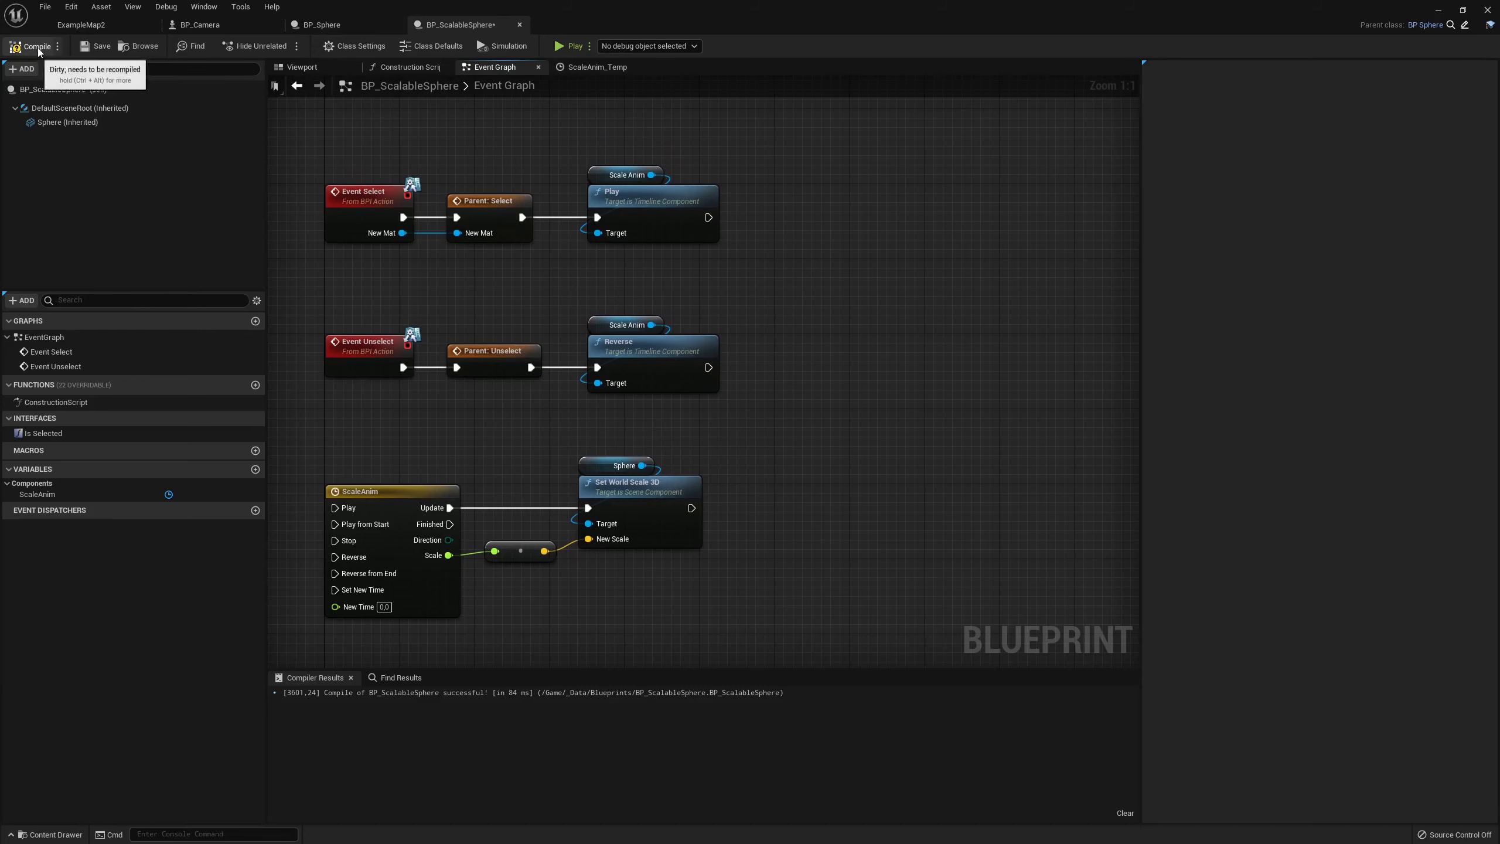
{"action": "scroll", "coordinate": [756, 313], "scroll_direction": "down", "scroll_amount": 1}
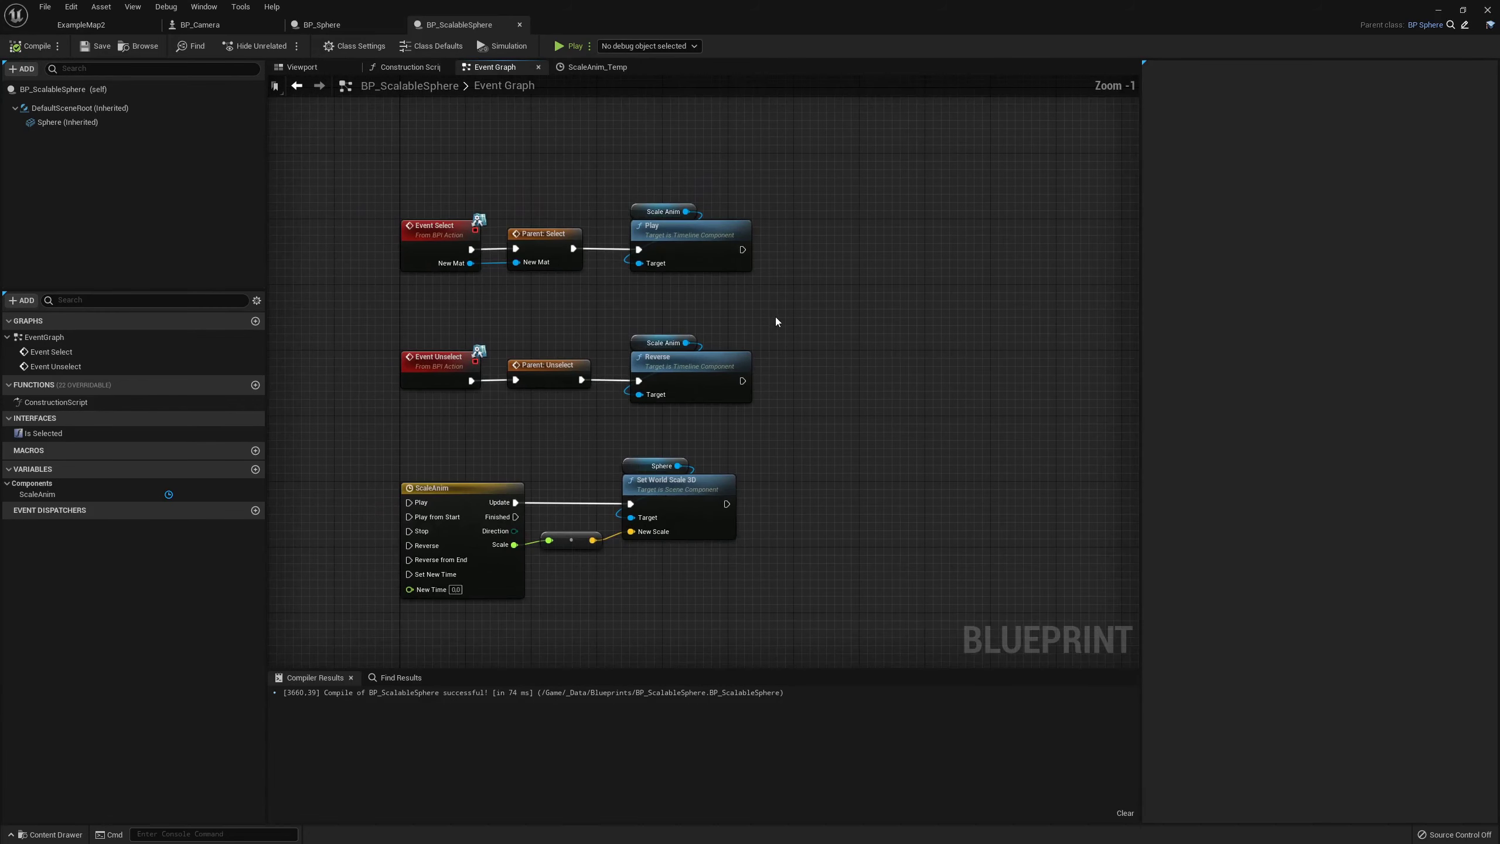
Place a BP_ScalableSphere in ExampleMap2 at height 120, positioned at -450, -160 on the floor
{"action": "left_click", "coordinate": [93, 28]}
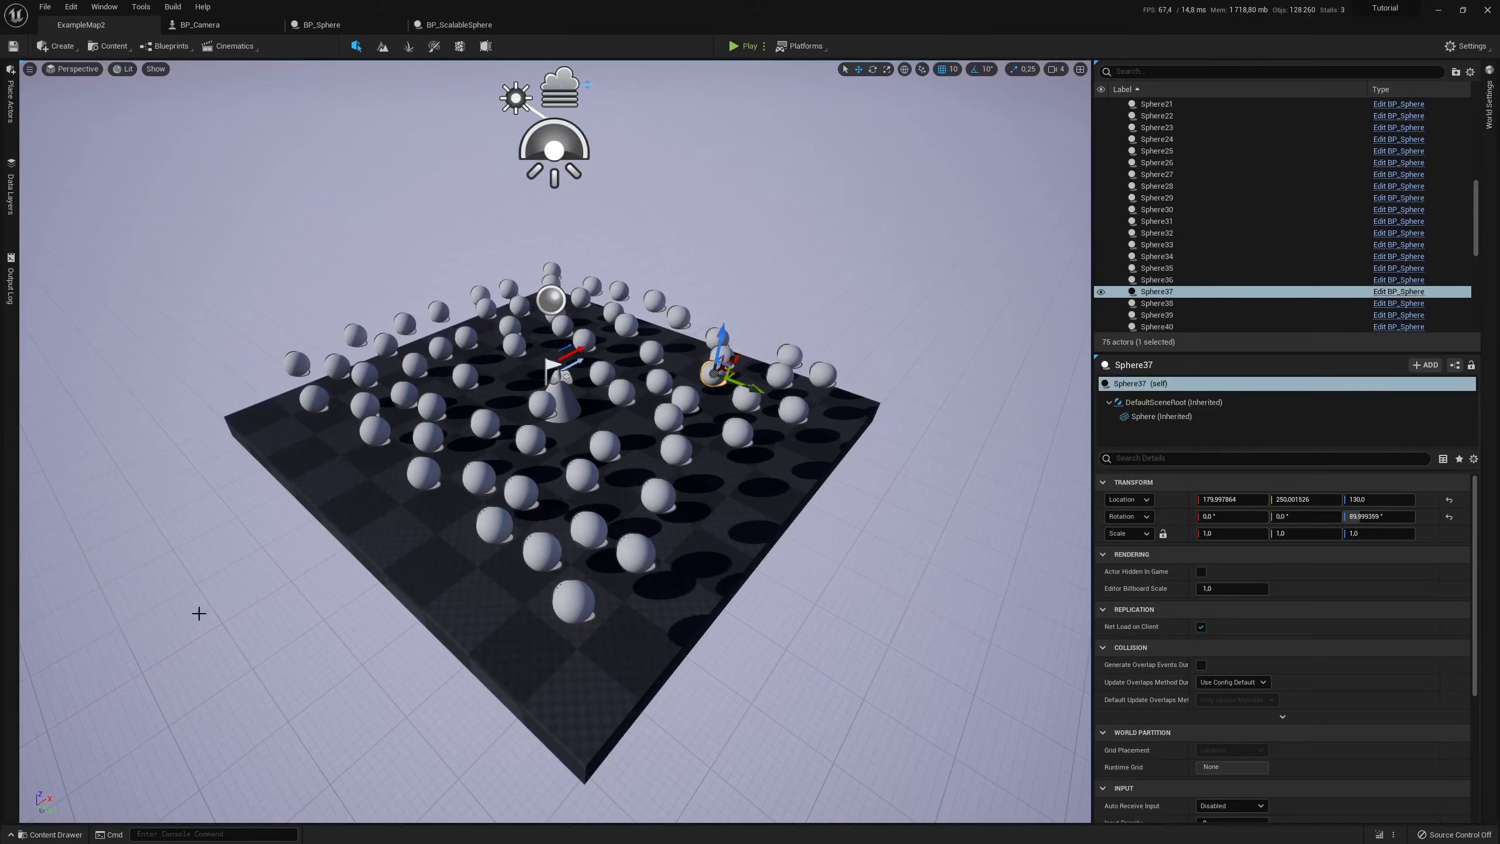
{"action": "left_click", "coordinate": [23, 833]}
{"action": "mouse_move", "coordinate": [445, 621]}
{"action": "left_mouse_down"}
{"action": "mouse_move", "coordinate": [359, 477]}
{"action": "mouse_move", "coordinate": [372, 476]}
{"action": "left_mouse_up"}
{"action": "right_click_drag", "start_coordinate": [358, 418], "coordinate": [629, 493]}
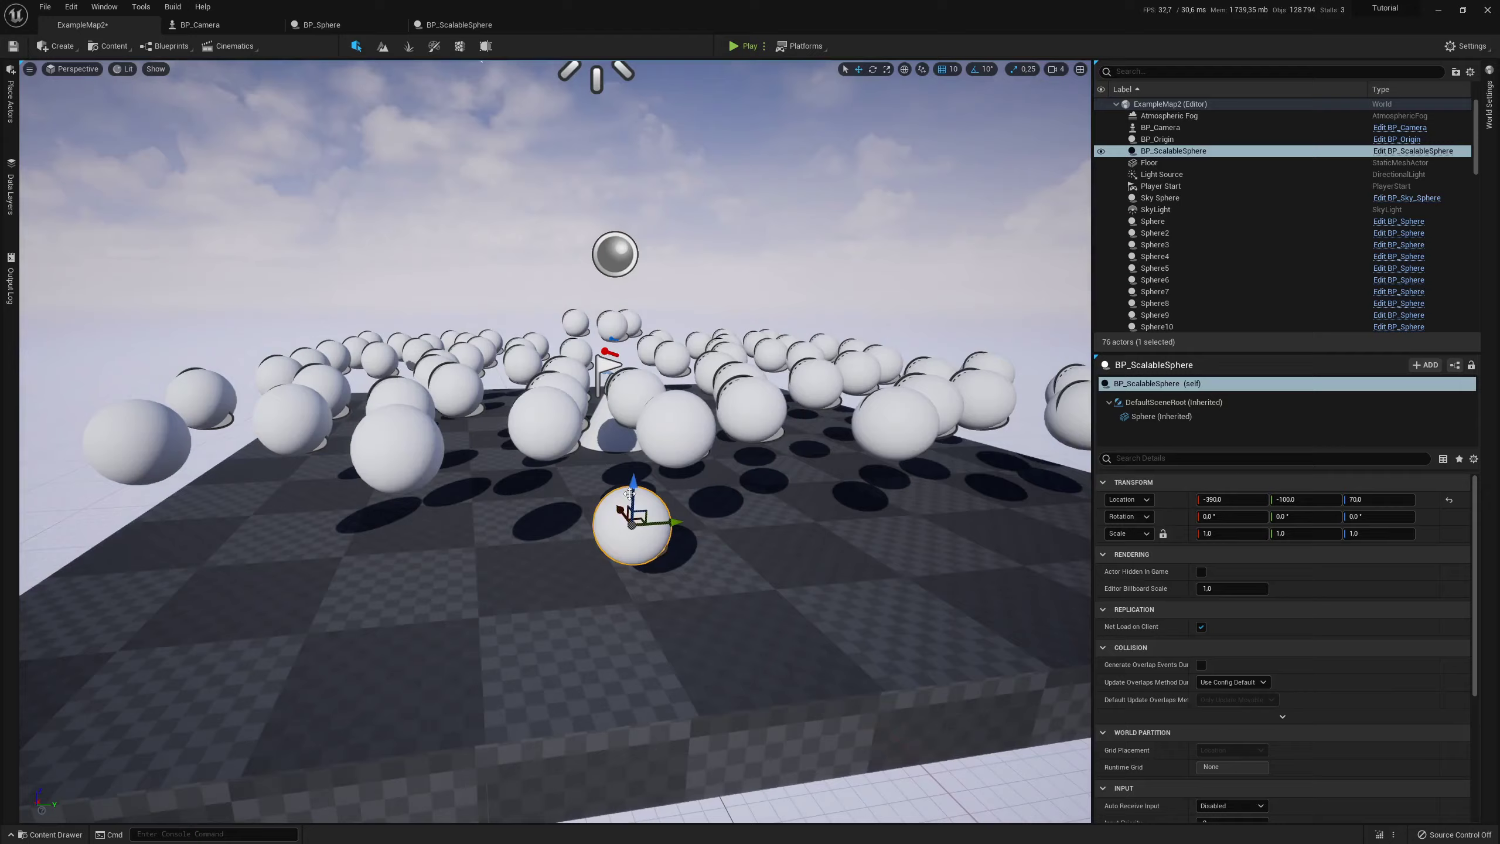
{"action": "left_click_drag", "start_coordinate": [629, 494], "coordinate": [630, 455]}
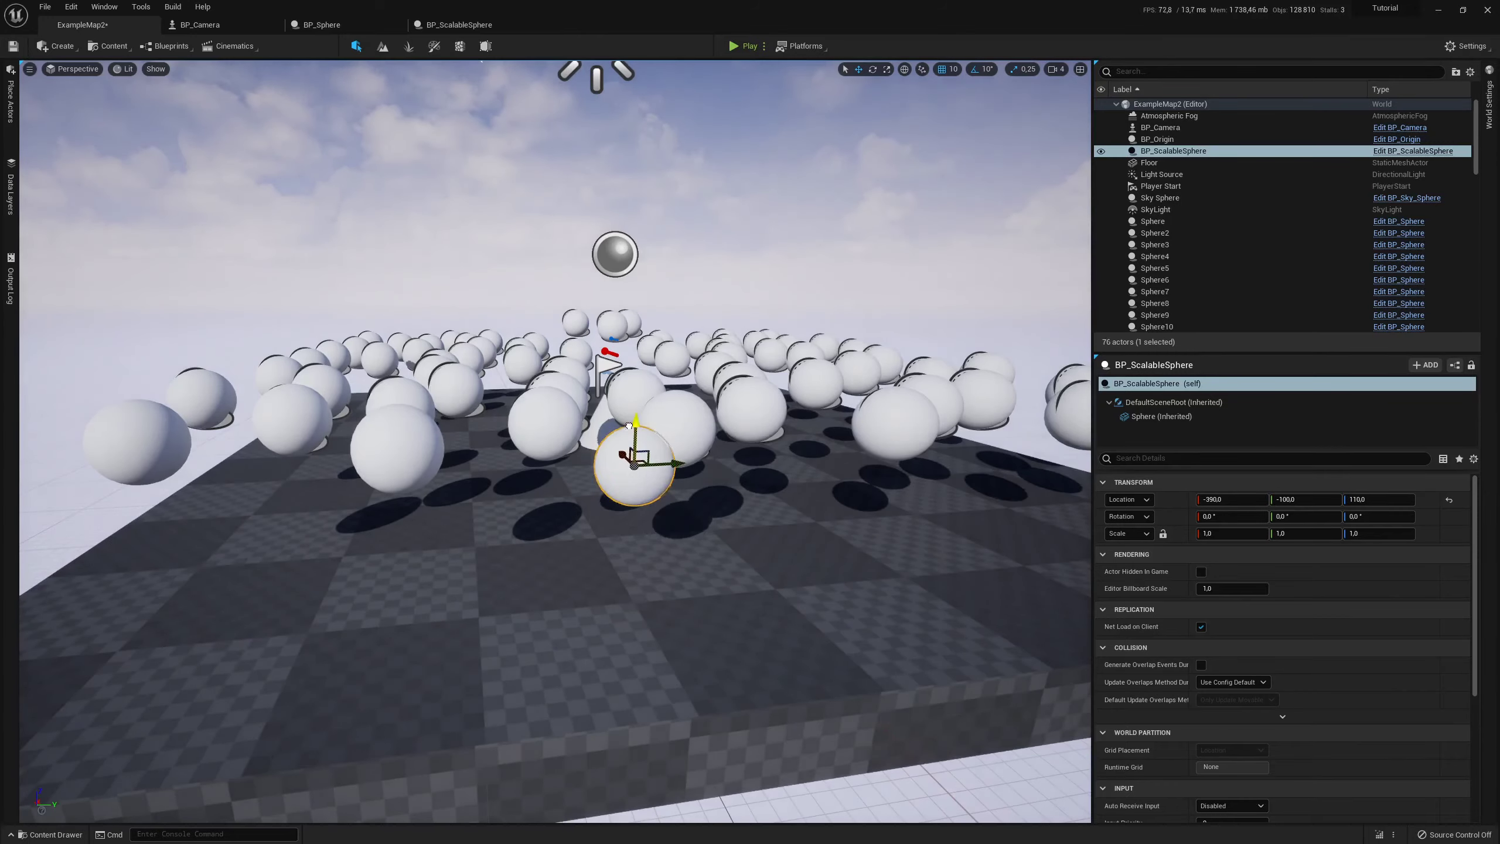
{"action": "right_click_drag", "start_coordinate": [631, 455], "coordinate": [631, 454]}
{"action": "right_click_drag", "start_coordinate": [841, 442], "coordinate": [841, 442]}
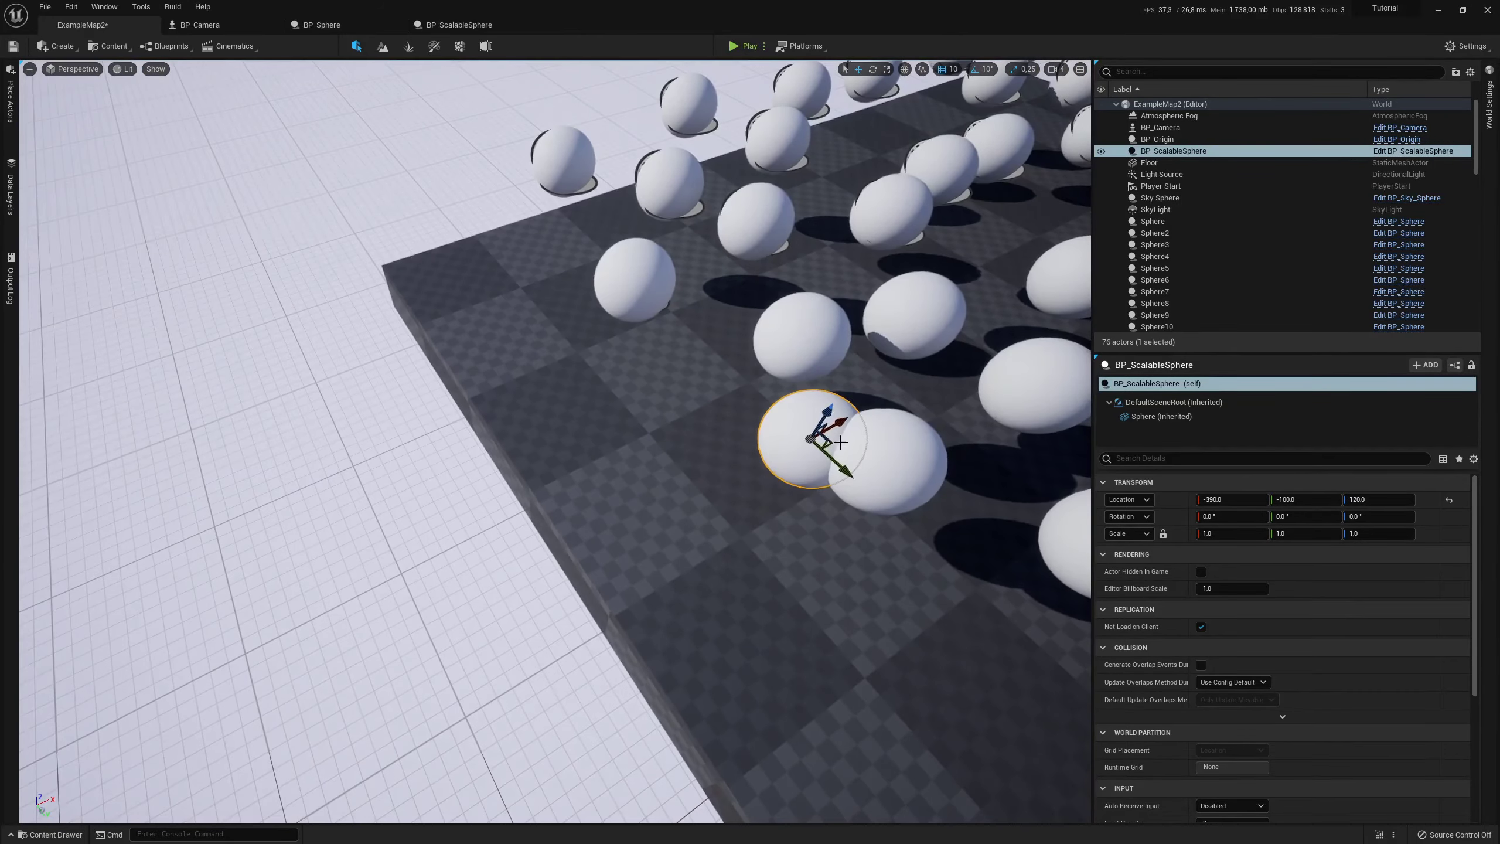
{"action": "left_click_drag", "start_coordinate": [832, 443], "coordinate": [666, 414]}
{"action": "right_click_drag", "start_coordinate": [665, 414], "coordinate": [666, 414]}
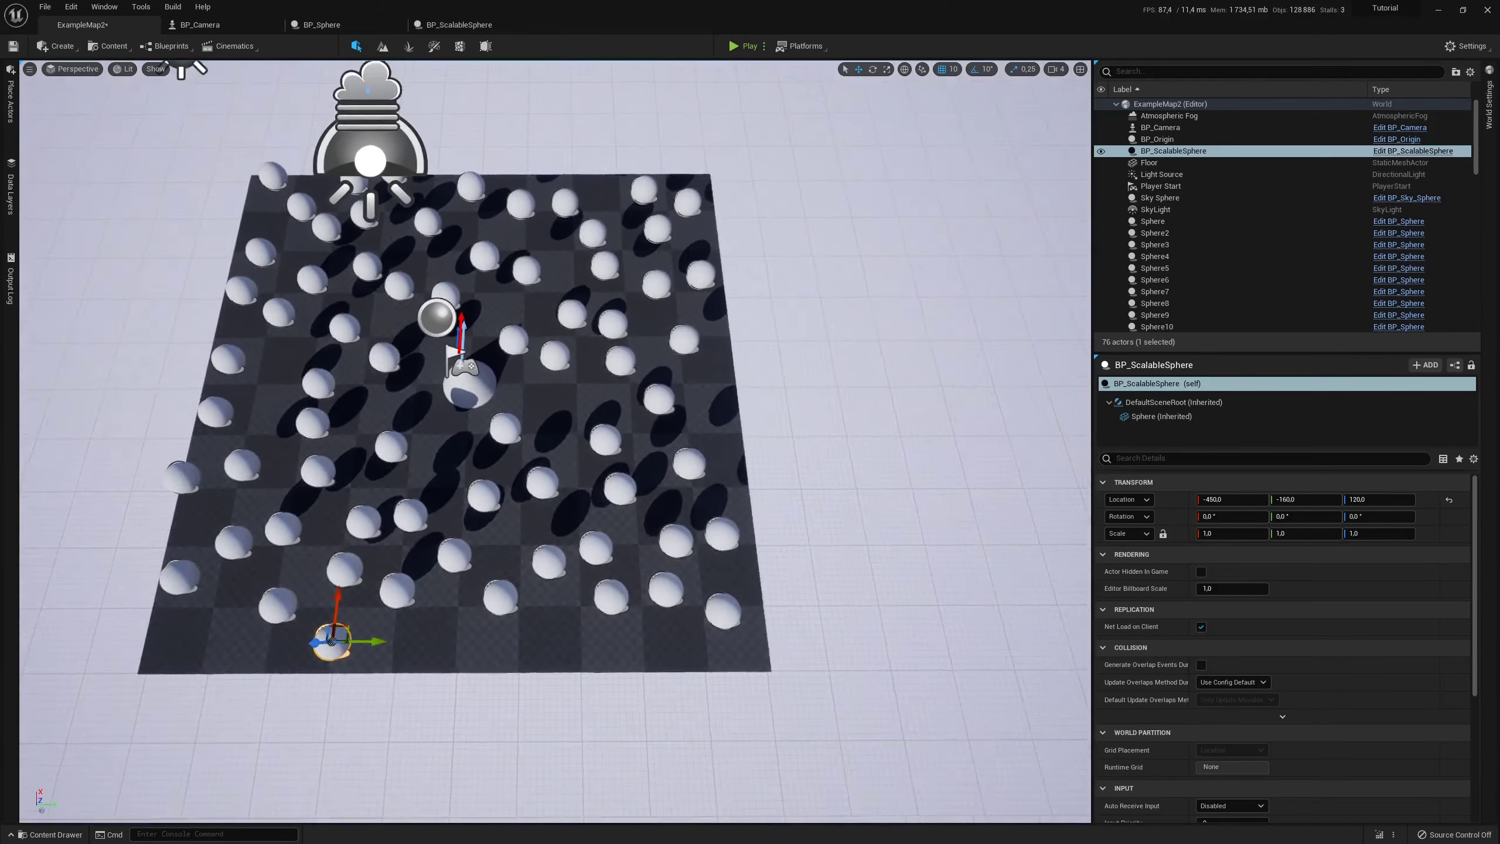
Duplicate the sphere across the floor into 15 copies and start a play test
{"action": "right_click_drag", "start_coordinate": [748, 556], "coordinate": [748, 556]}
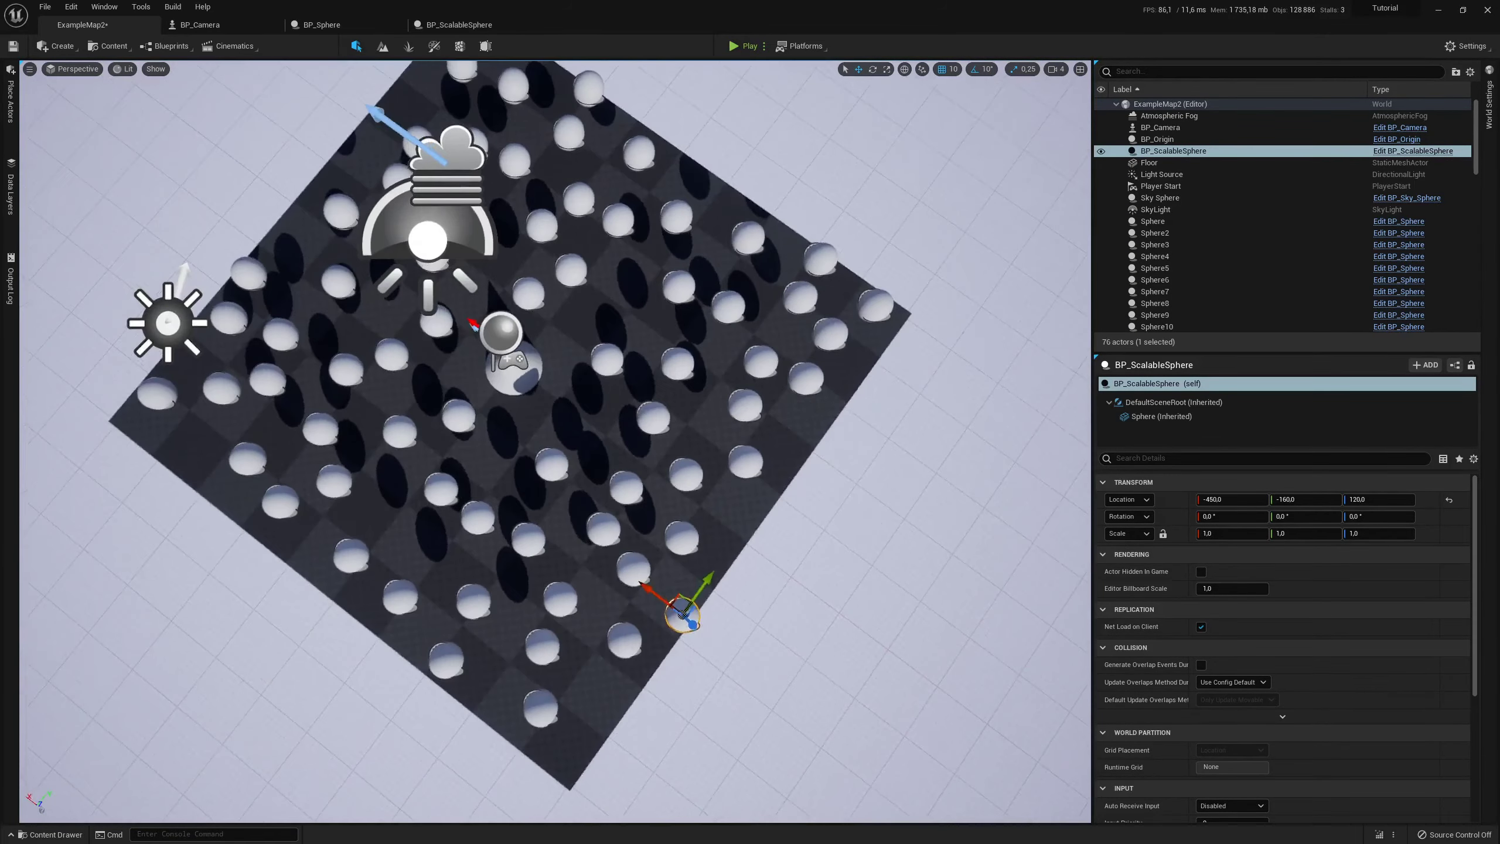
{"action": "mouse_move", "coordinate": [683, 569]}
{"action": "left_mouse_down", "text": "alt"}
{"action": "mouse_move", "coordinate": [506, 455]}
{"action": "mouse_move", "coordinate": [410, 493]}
{"action": "mouse_move", "coordinate": [239, 447]}
{"action": "mouse_move", "coordinate": [349, 191]}
{"action": "mouse_move", "coordinate": [426, 133]}
{"action": "mouse_move", "coordinate": [628, 270]}
{"action": "mouse_move", "coordinate": [572, 188]}
{"action": "mouse_move", "coordinate": [670, 192]}
{"action": "mouse_move", "coordinate": [767, 385]}
{"action": "mouse_move", "coordinate": [559, 324]}
{"action": "mouse_move", "coordinate": [588, 418]}
{"action": "mouse_move", "coordinate": [714, 475]}
{"action": "left_mouse_up", "text": "alt"}
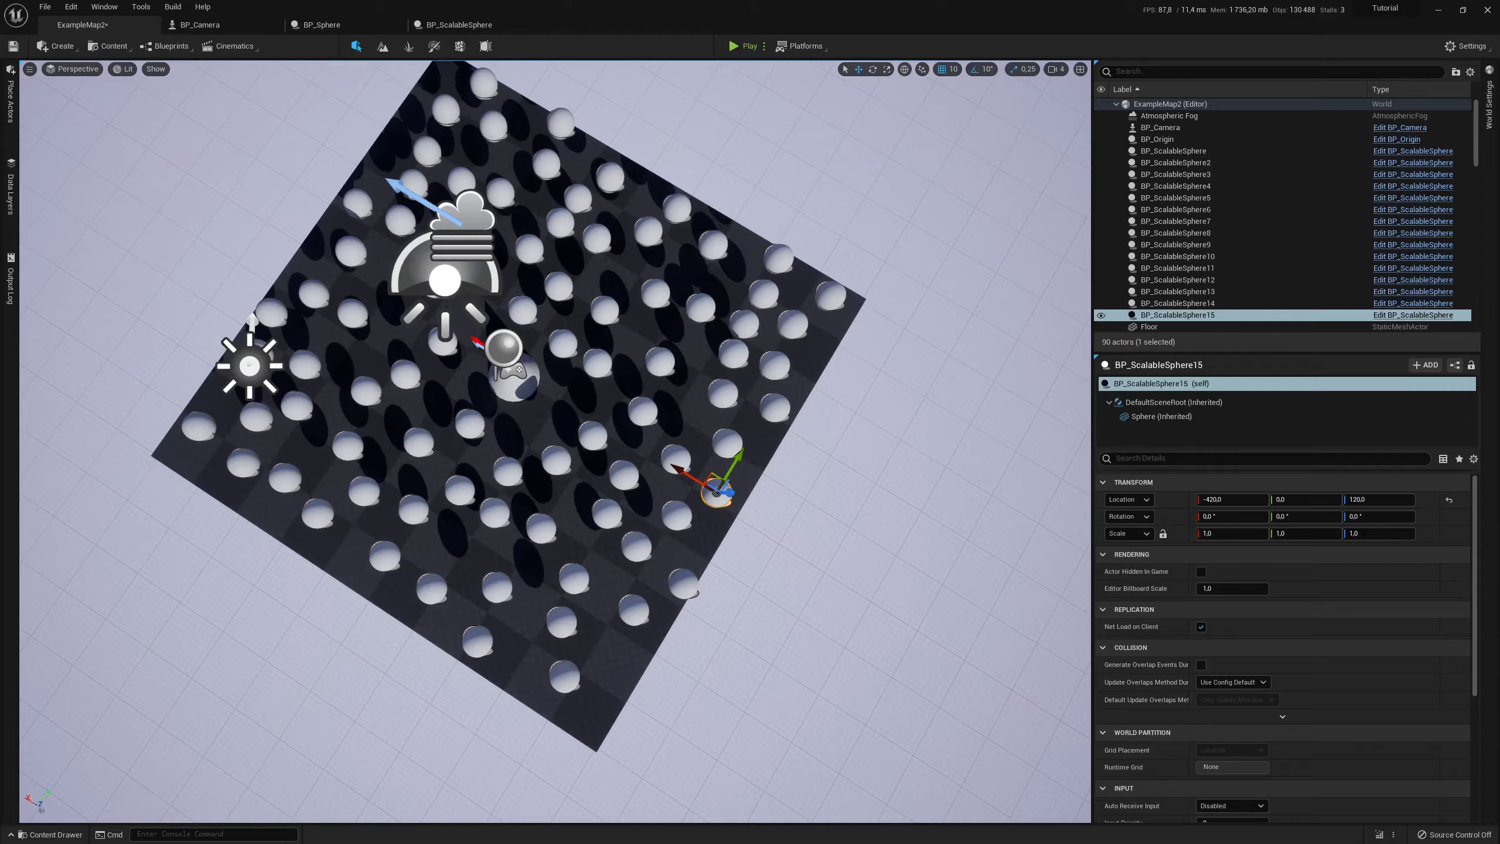
{"action": "right_click_drag", "start_coordinate": [555, 441], "coordinate": [555, 295]}
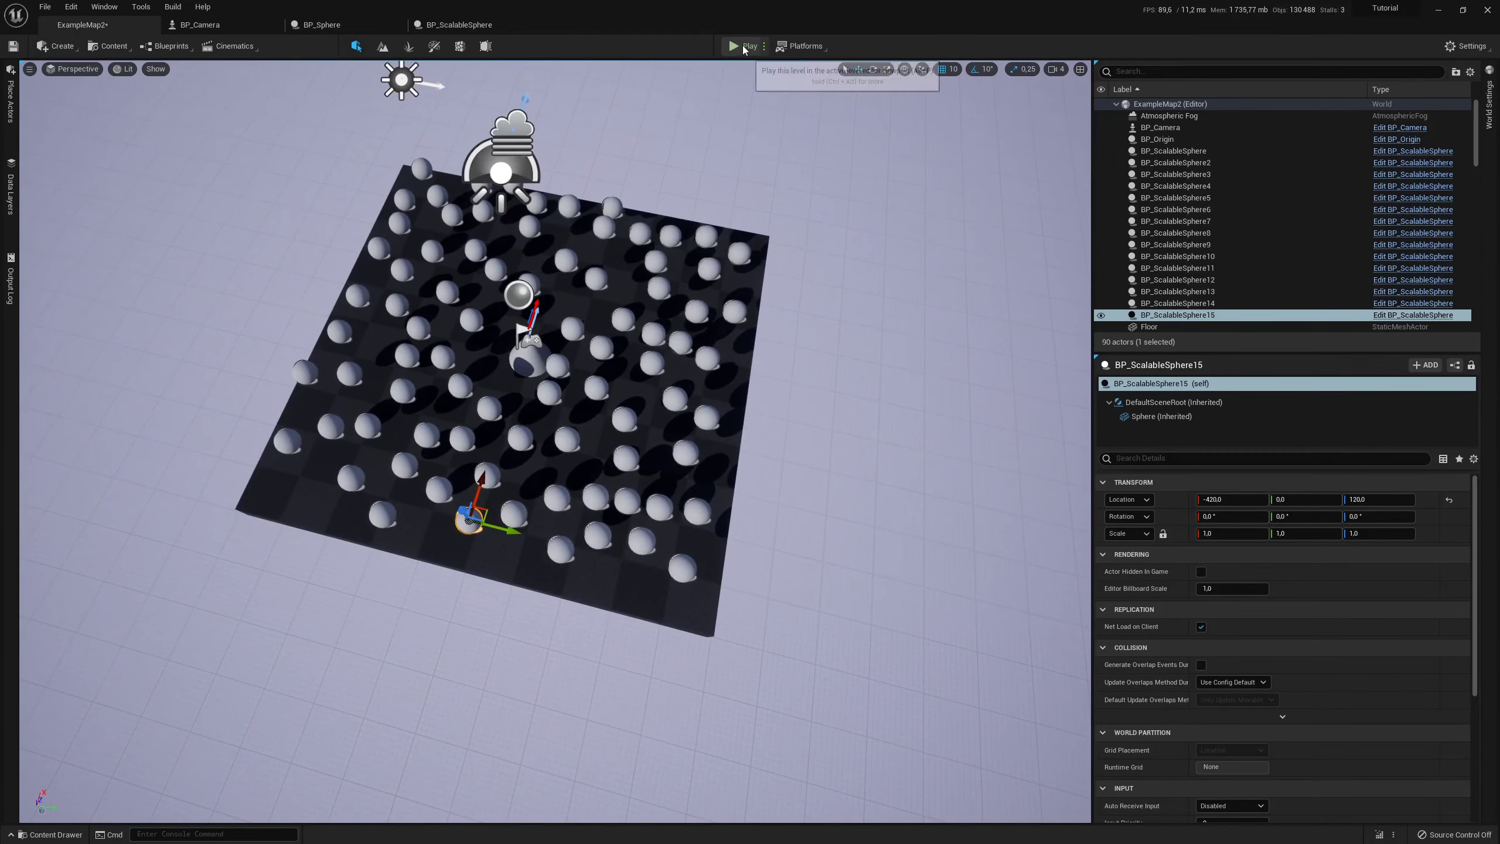
{"action": "left_click", "coordinate": [743, 44]}
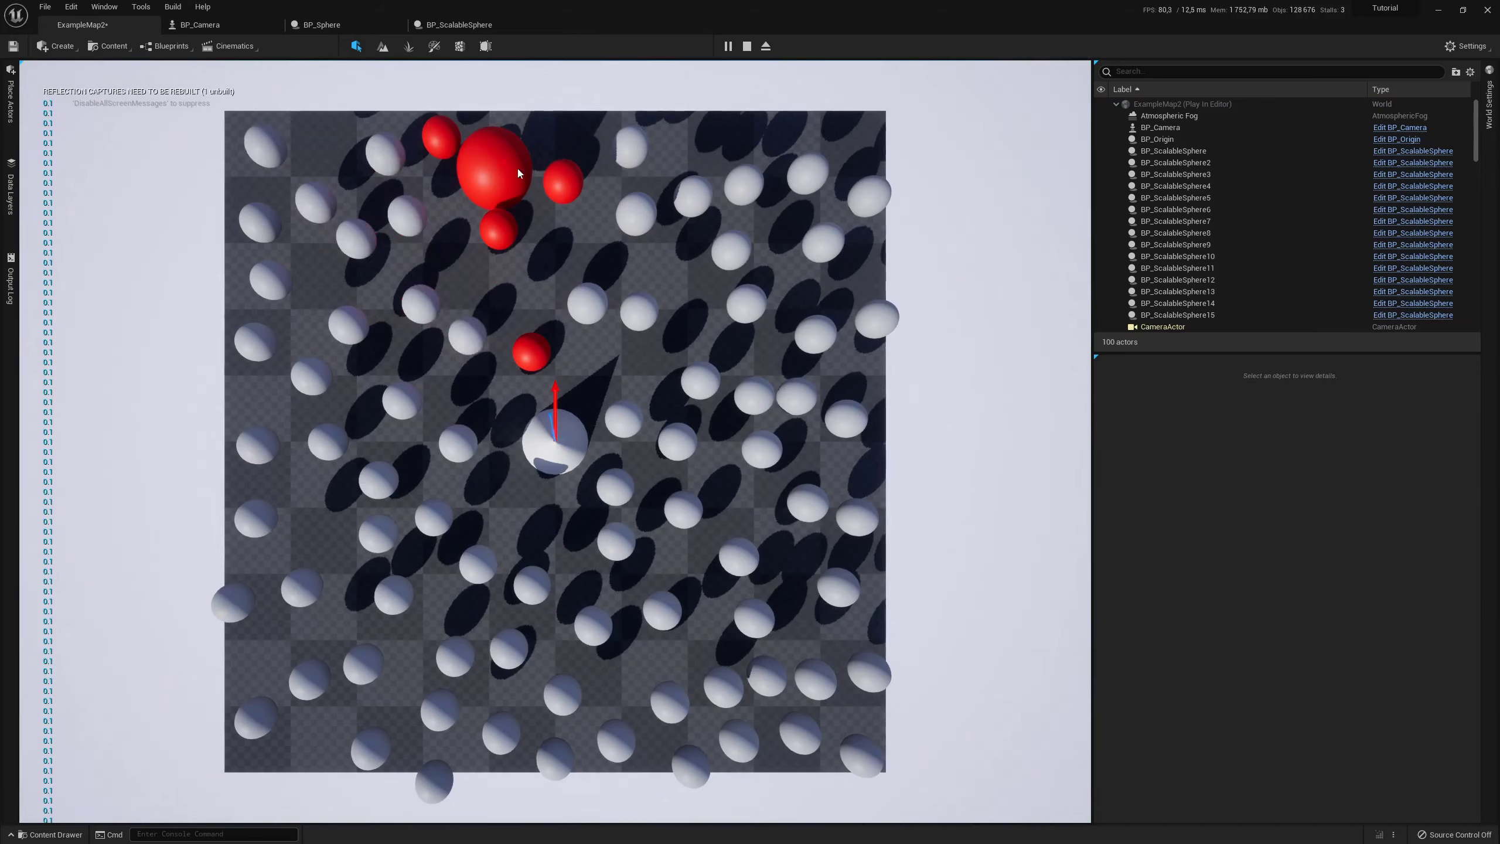
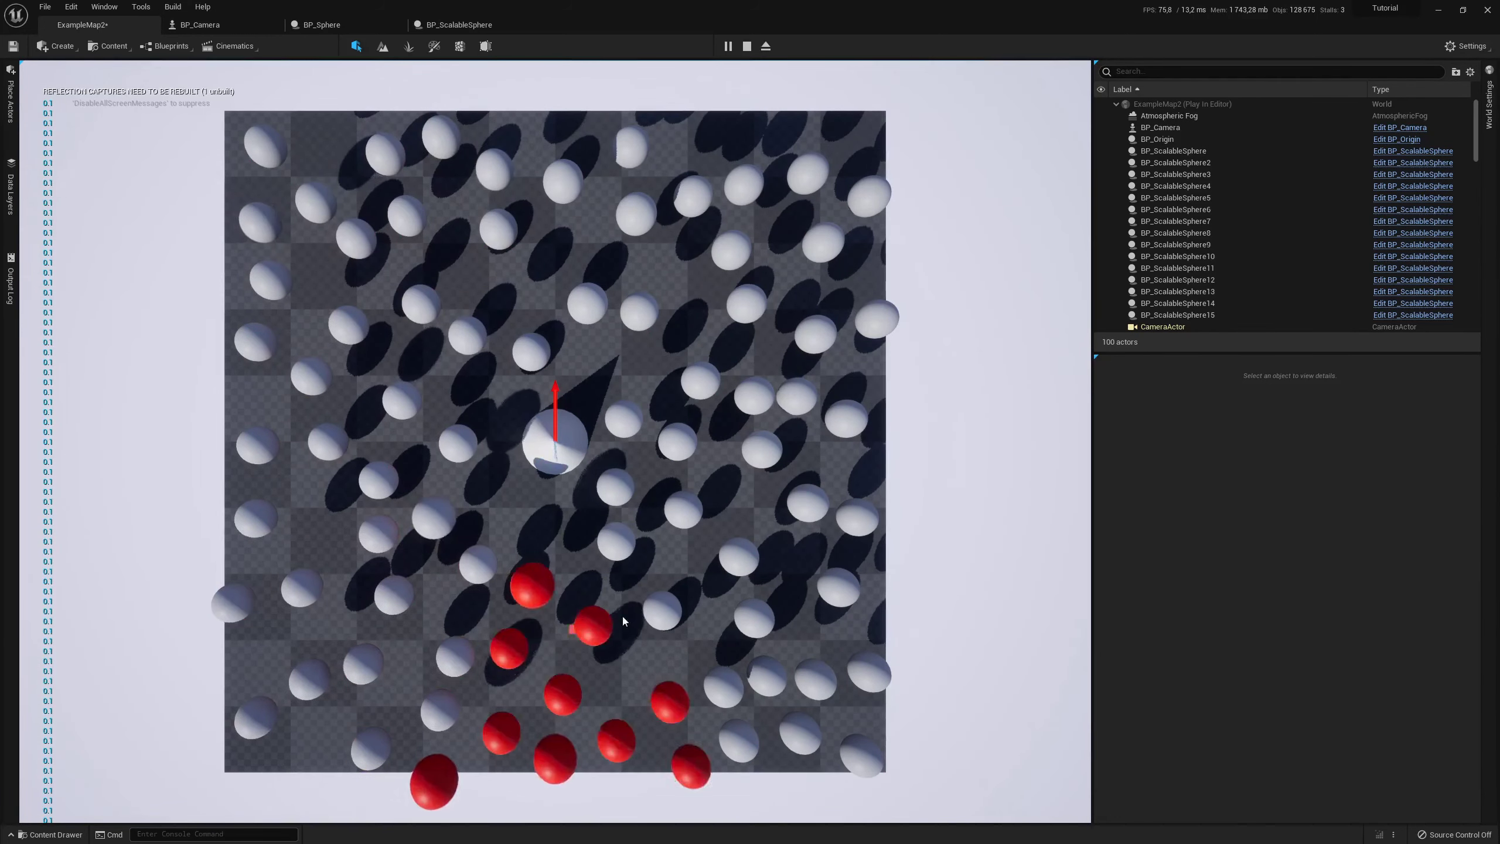
Stop play and rewire BP_ScalableSphere's Parent: Select and Parent: Unselect nodes, then compile and save
{"action": "key", "text": "Escape"}
{"action": "left_click", "coordinate": [452, 30]}
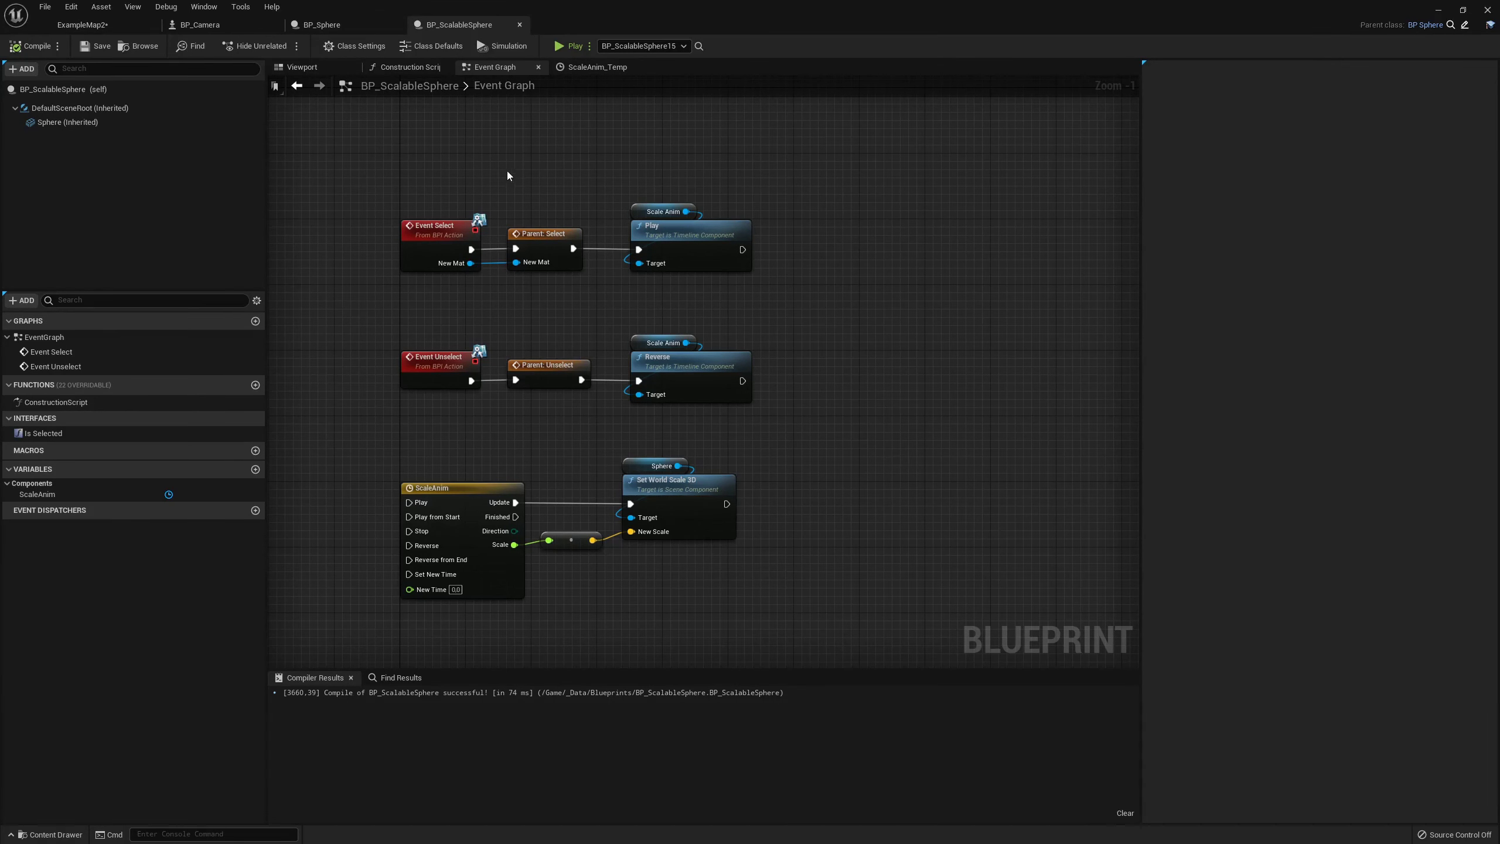
{"action": "left_click_drag", "start_coordinate": [653, 264], "coordinate": [644, 271]}
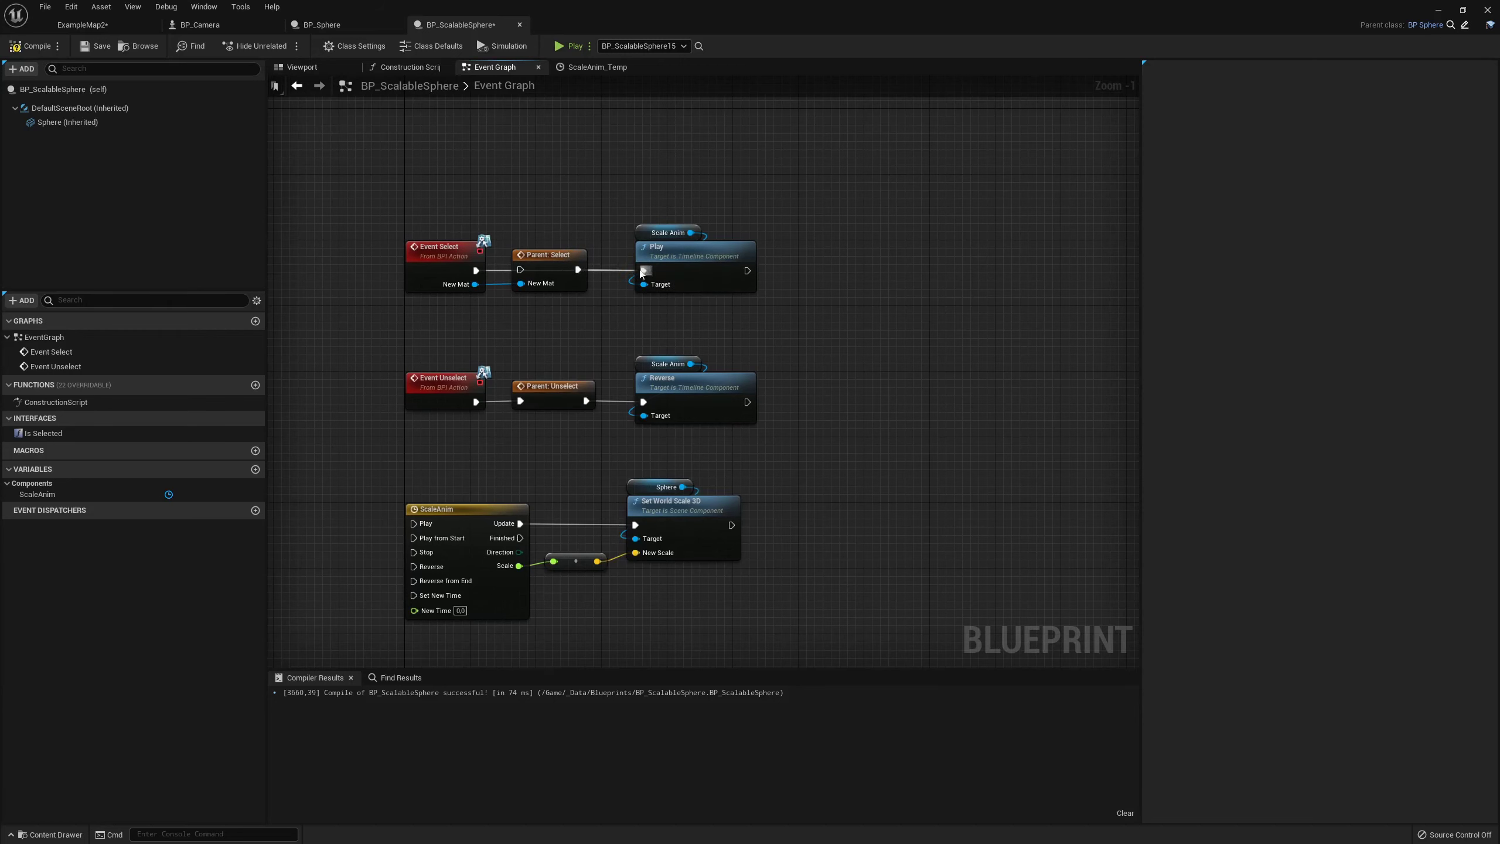
{"action": "left_click_drag", "start_coordinate": [549, 255], "coordinate": [561, 286]}
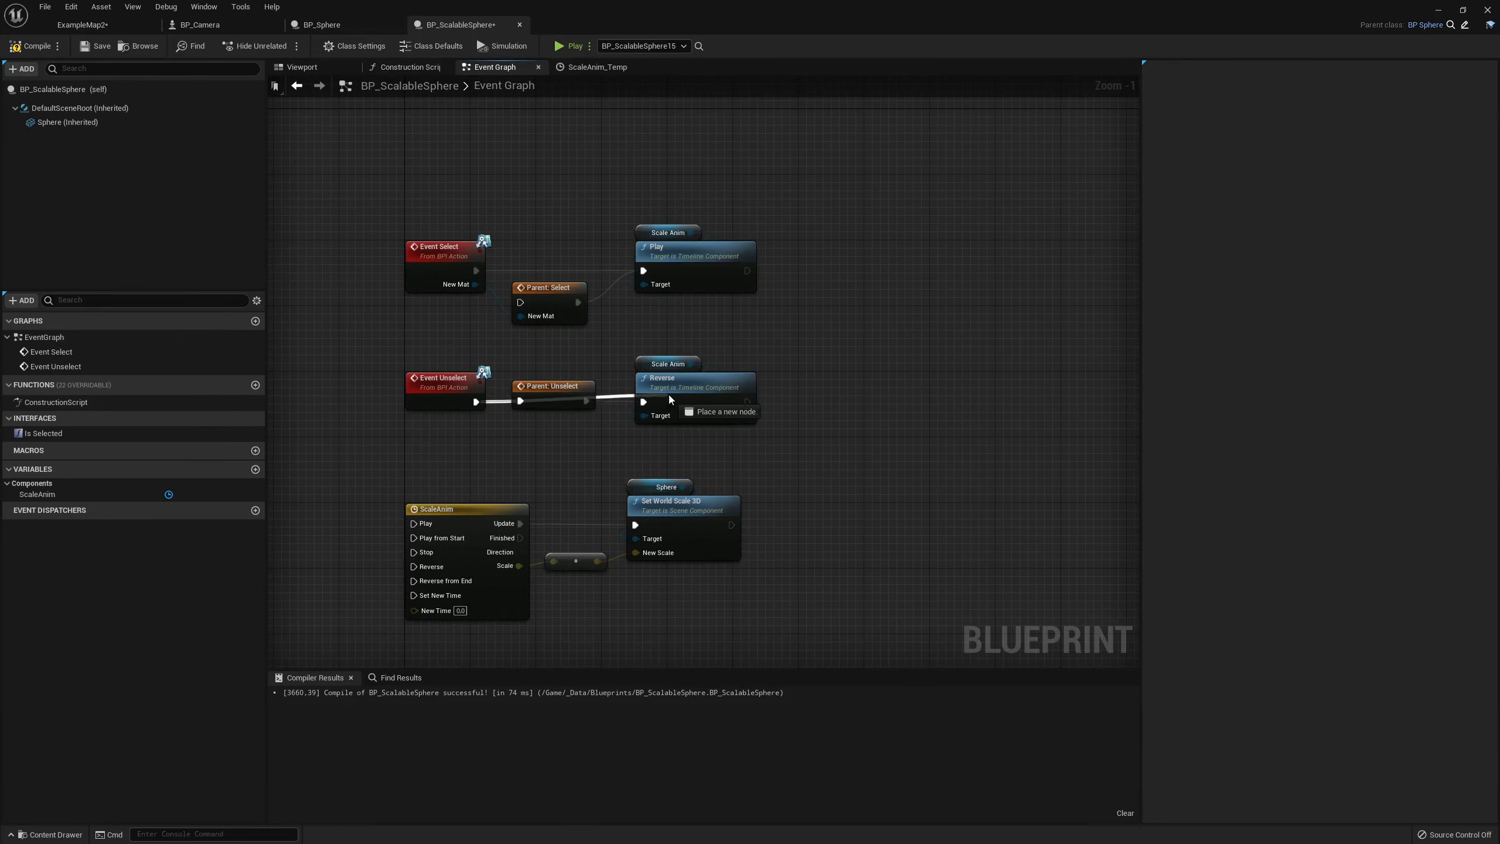
{"action": "left_click_drag", "start_coordinate": [670, 400], "coordinate": [560, 415]}
{"action": "left_click", "coordinate": [557, 354]}
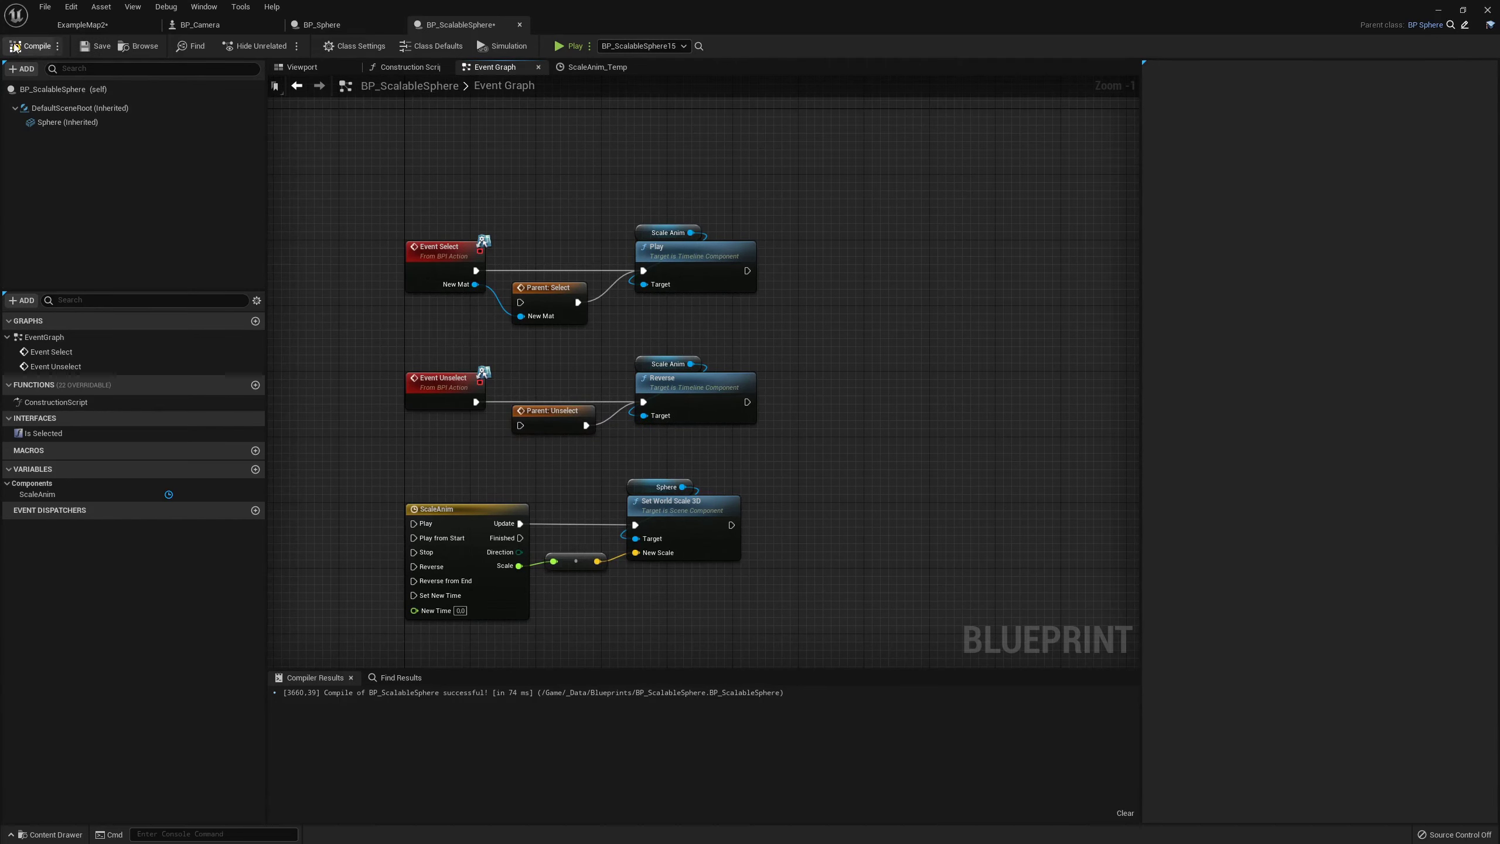
{"action": "left_click", "coordinate": [94, 45]}
Play-test sphere selection in the ExampleMap2 level
{"action": "left_click", "coordinate": [82, 24]}
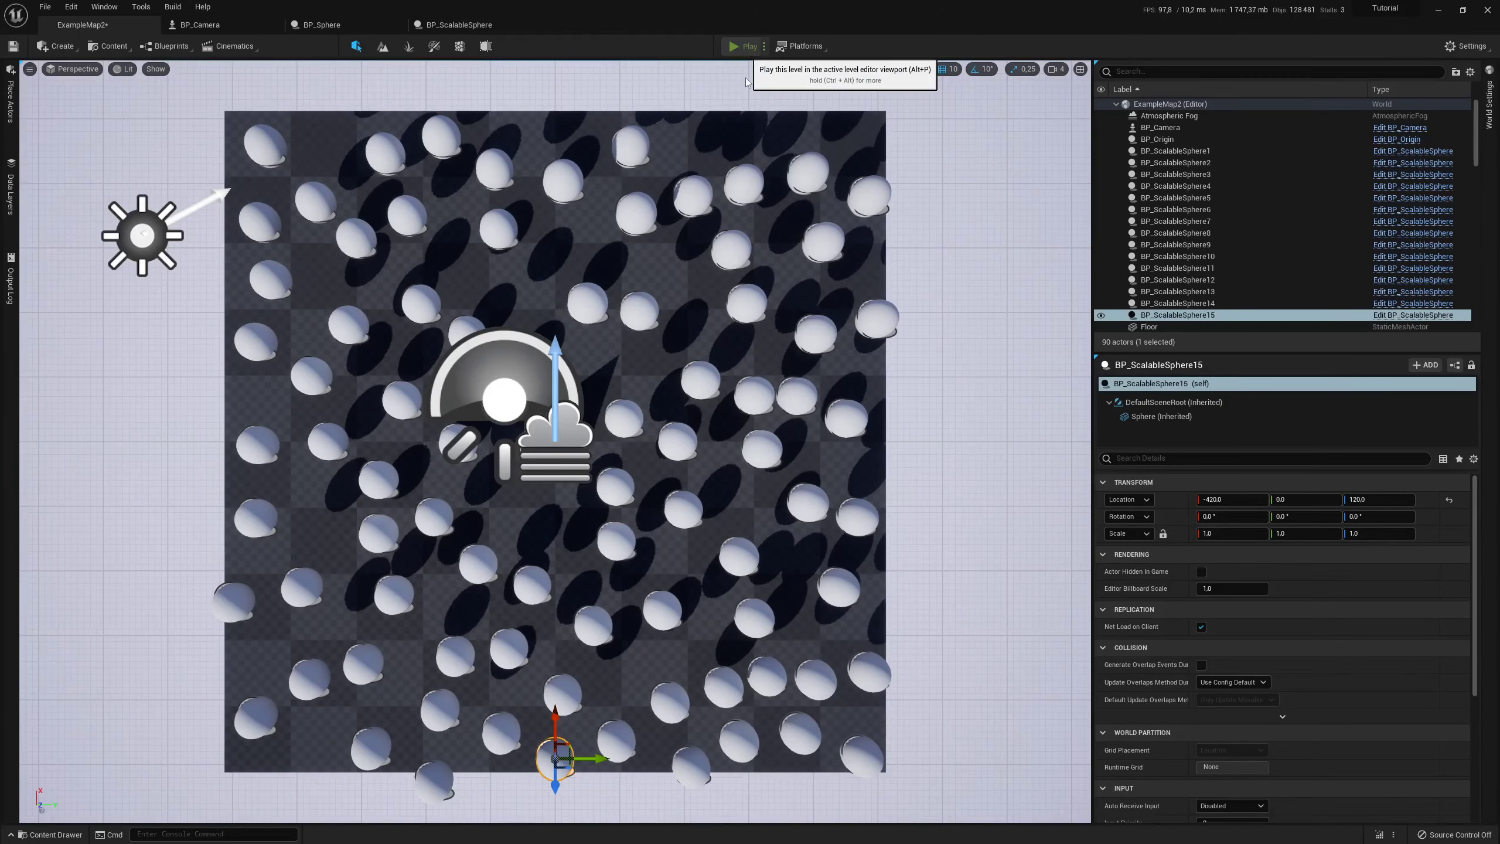
{"action": "left_click", "coordinate": [743, 47]}
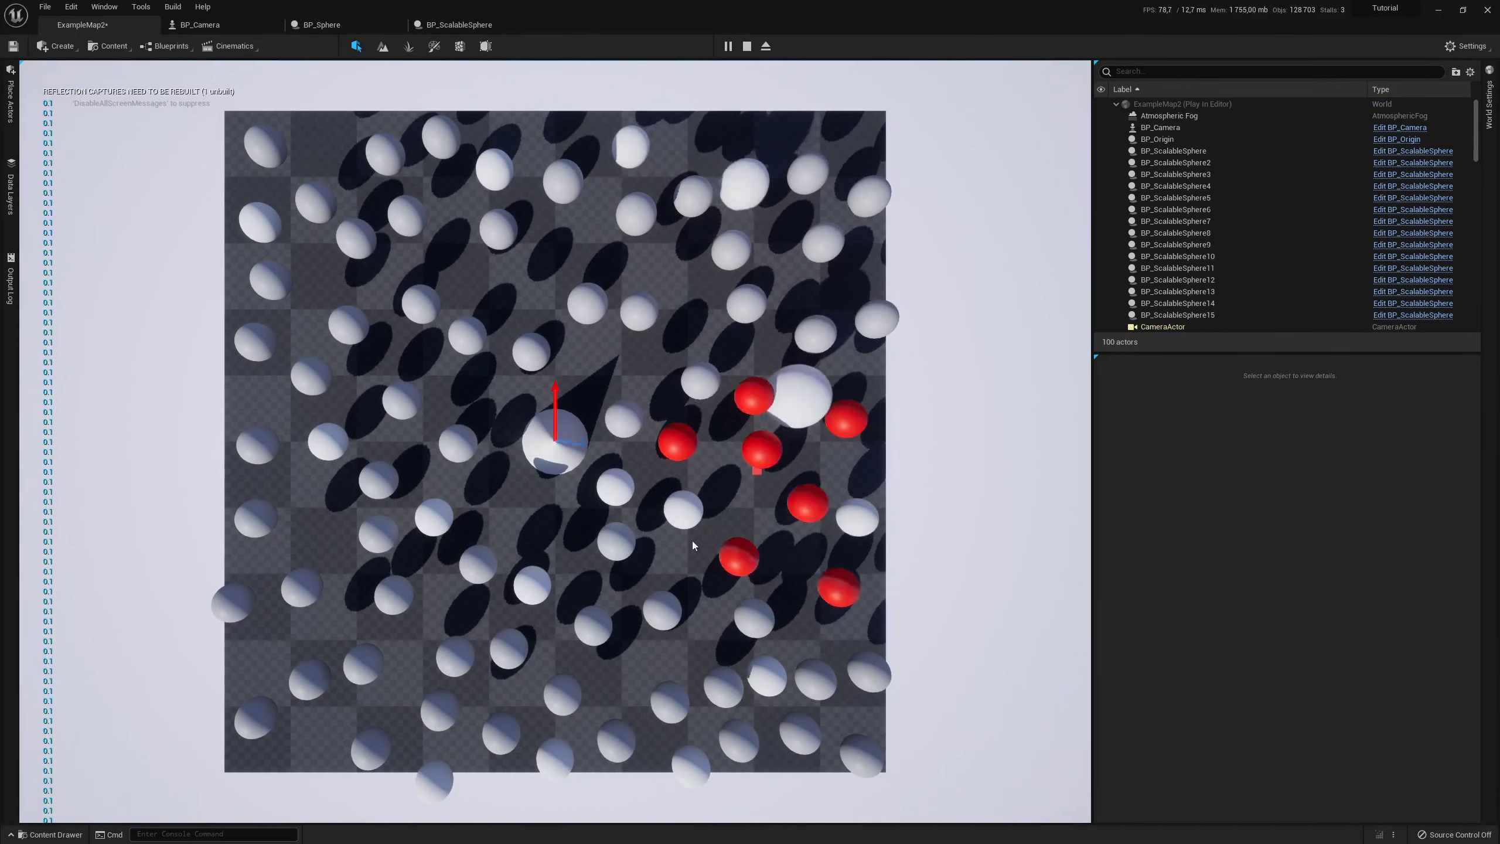
{"action": "key", "text": "Escape"}
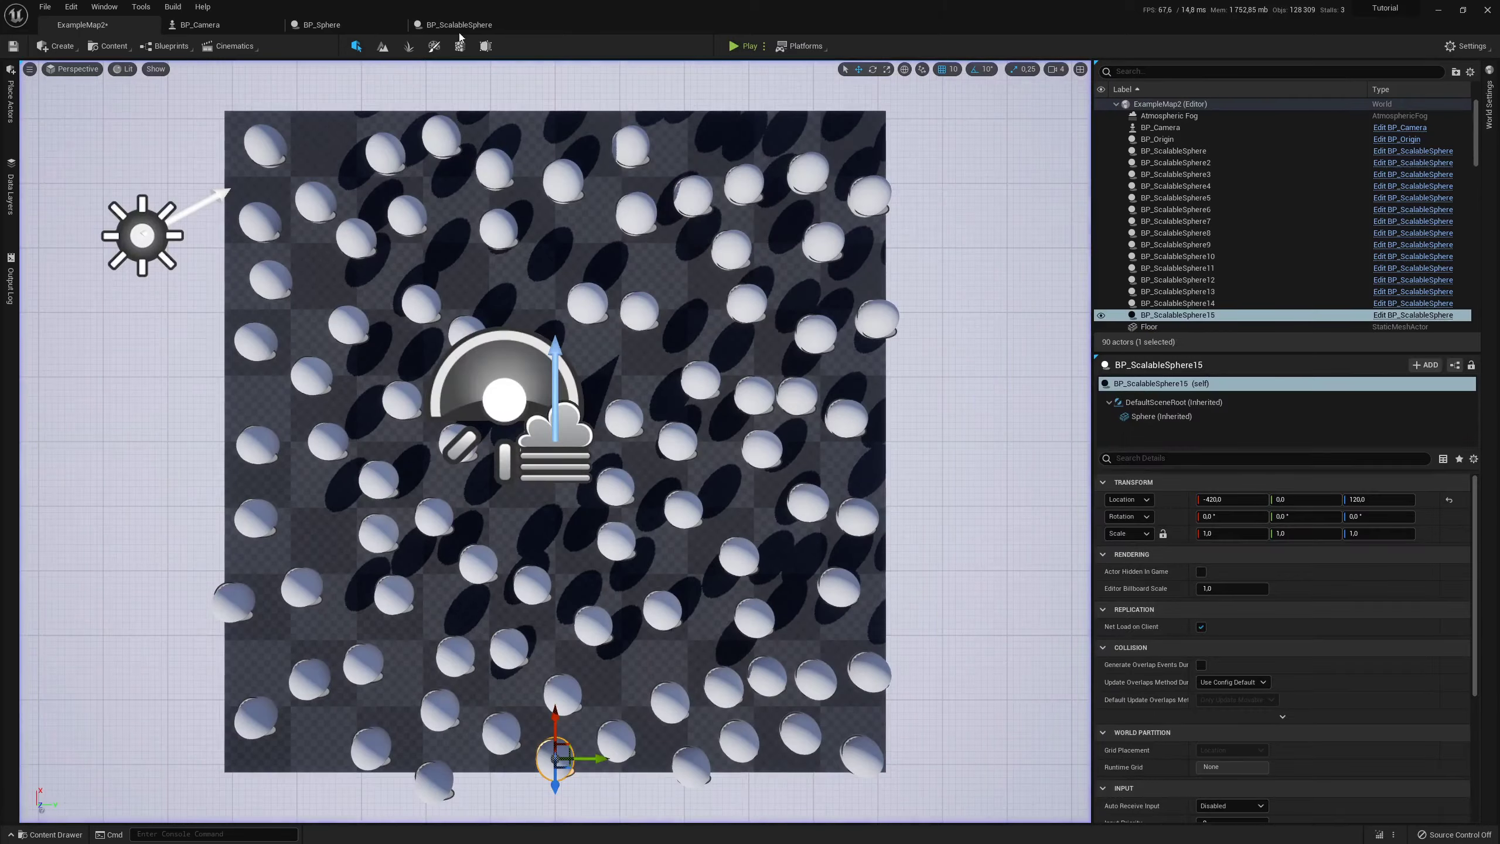
Move Parent: Unselect back in line with Event Unselect and return to ExampleMap2
{"action": "left_click", "coordinate": [459, 24]}
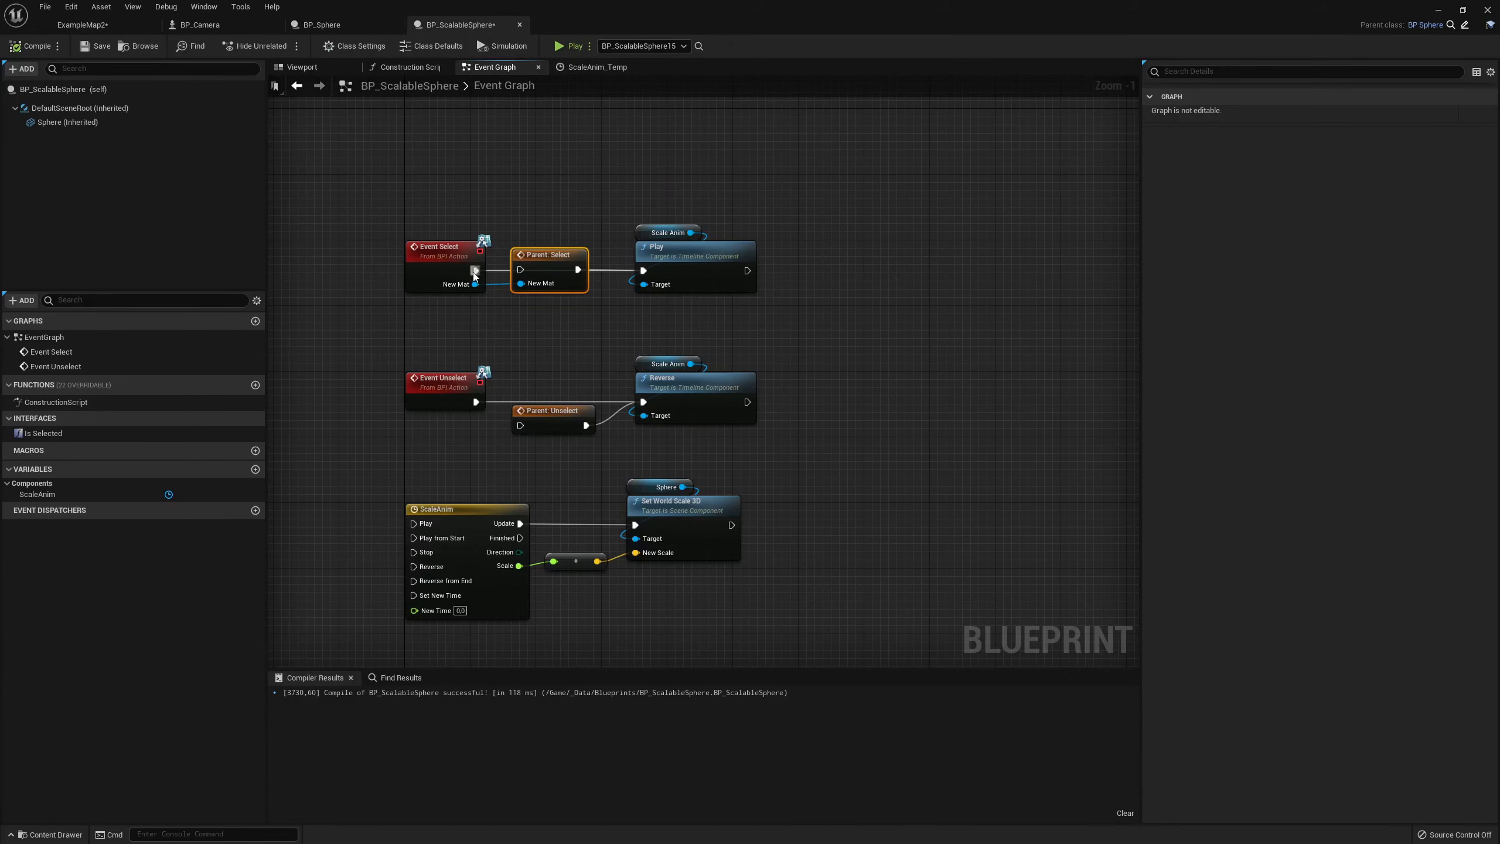
{"action": "mouse_move", "coordinate": [548, 426]}
{"action": "left_mouse_down"}
{"action": "mouse_move", "coordinate": [549, 401]}
{"action": "mouse_move", "coordinate": [519, 407]}
{"action": "left_mouse_up"}
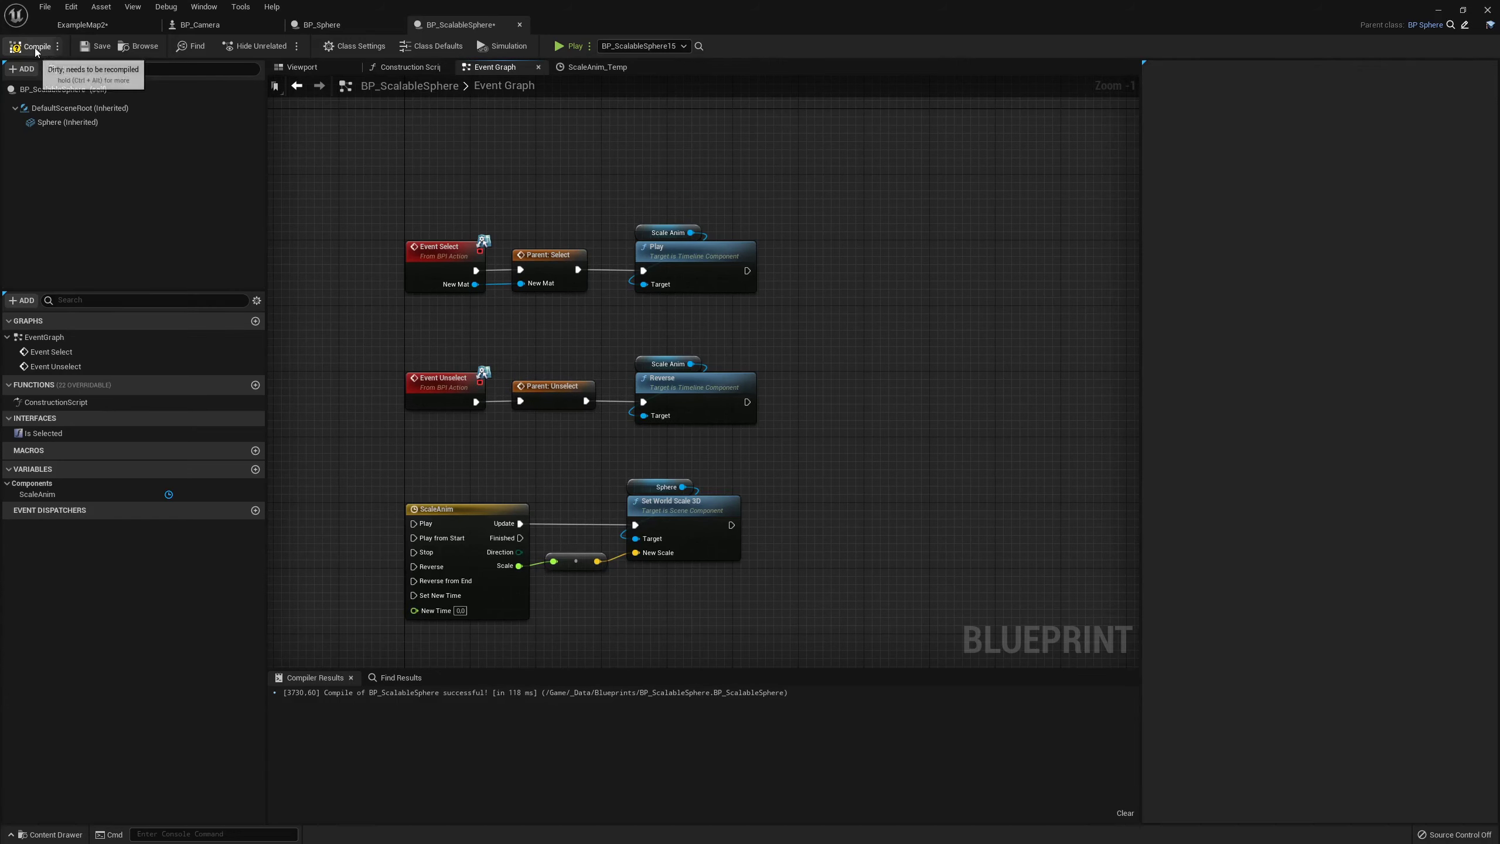
{"action": "left_click", "coordinate": [94, 28]}
Create an Actor Blueprint Class named BP_Cube in the Content Drawer and open it
{"action": "left_click", "coordinate": [50, 835]}
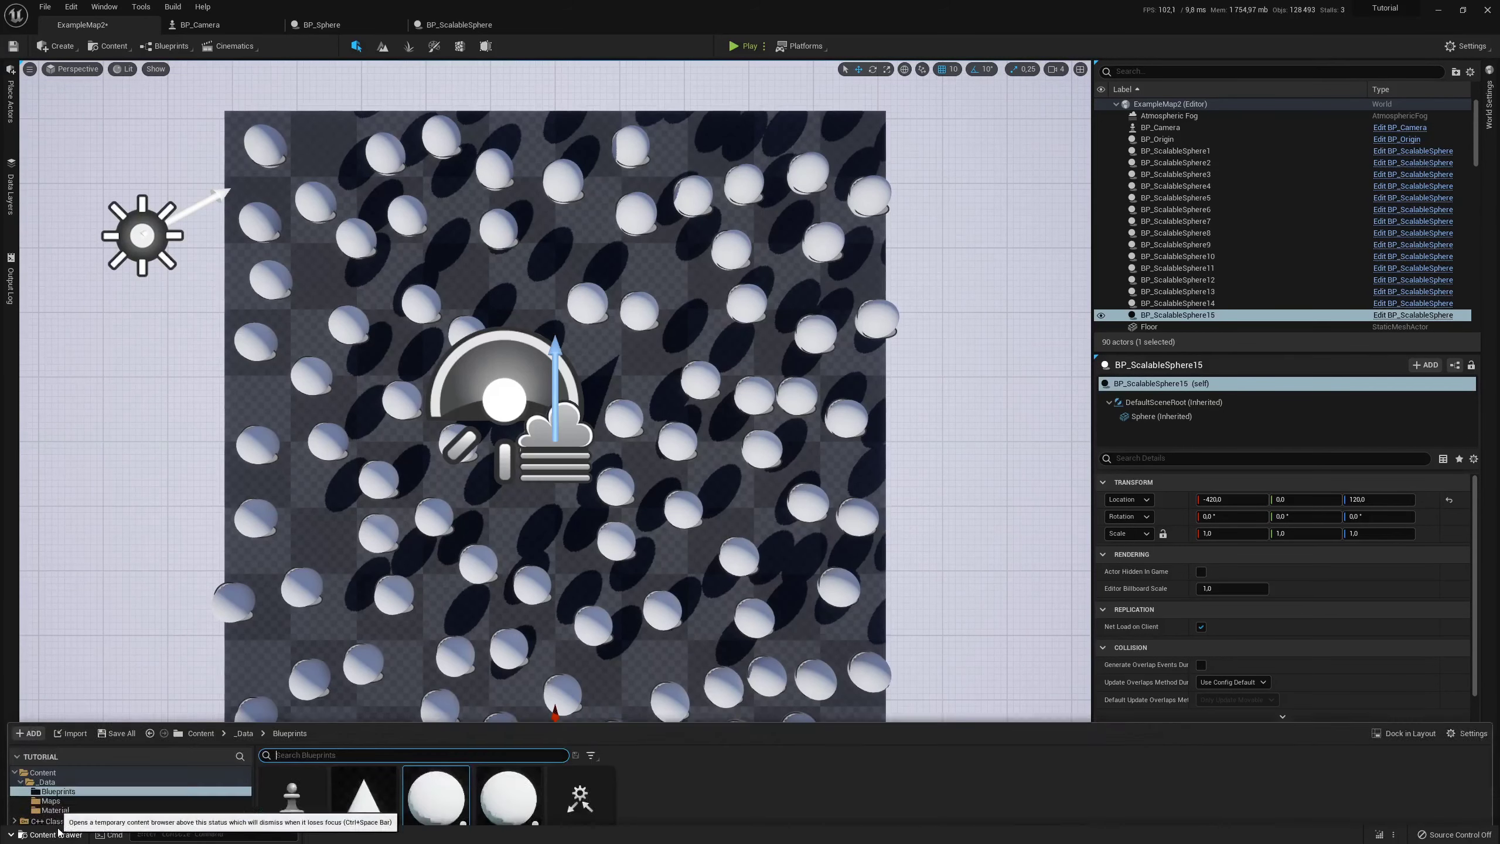
{"action": "right_click", "coordinate": [650, 635]}
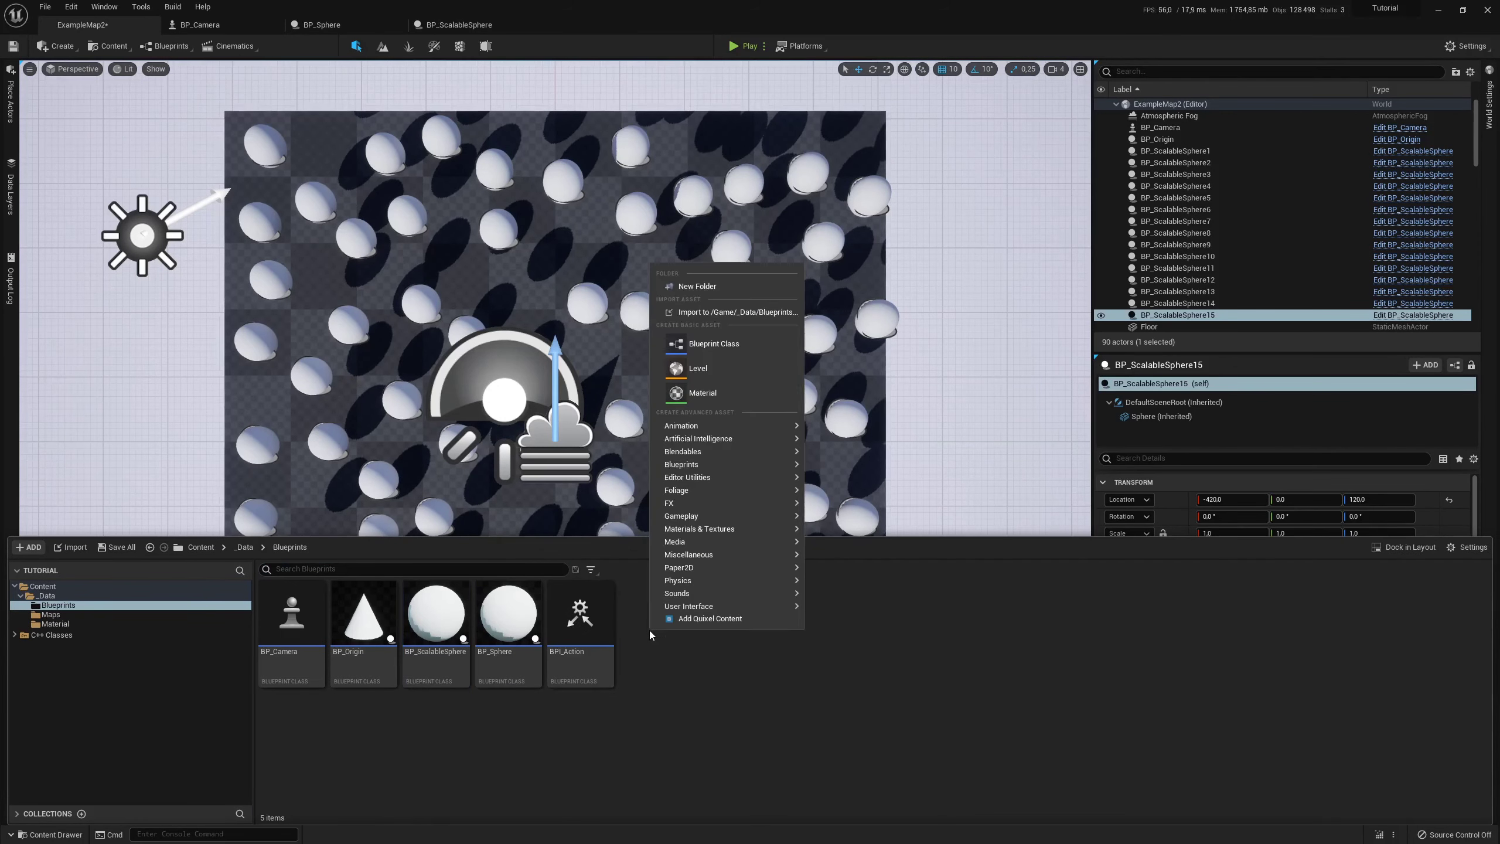
{"action": "left_click", "coordinate": [708, 344]}
{"action": "left_click", "coordinate": [607, 319]}
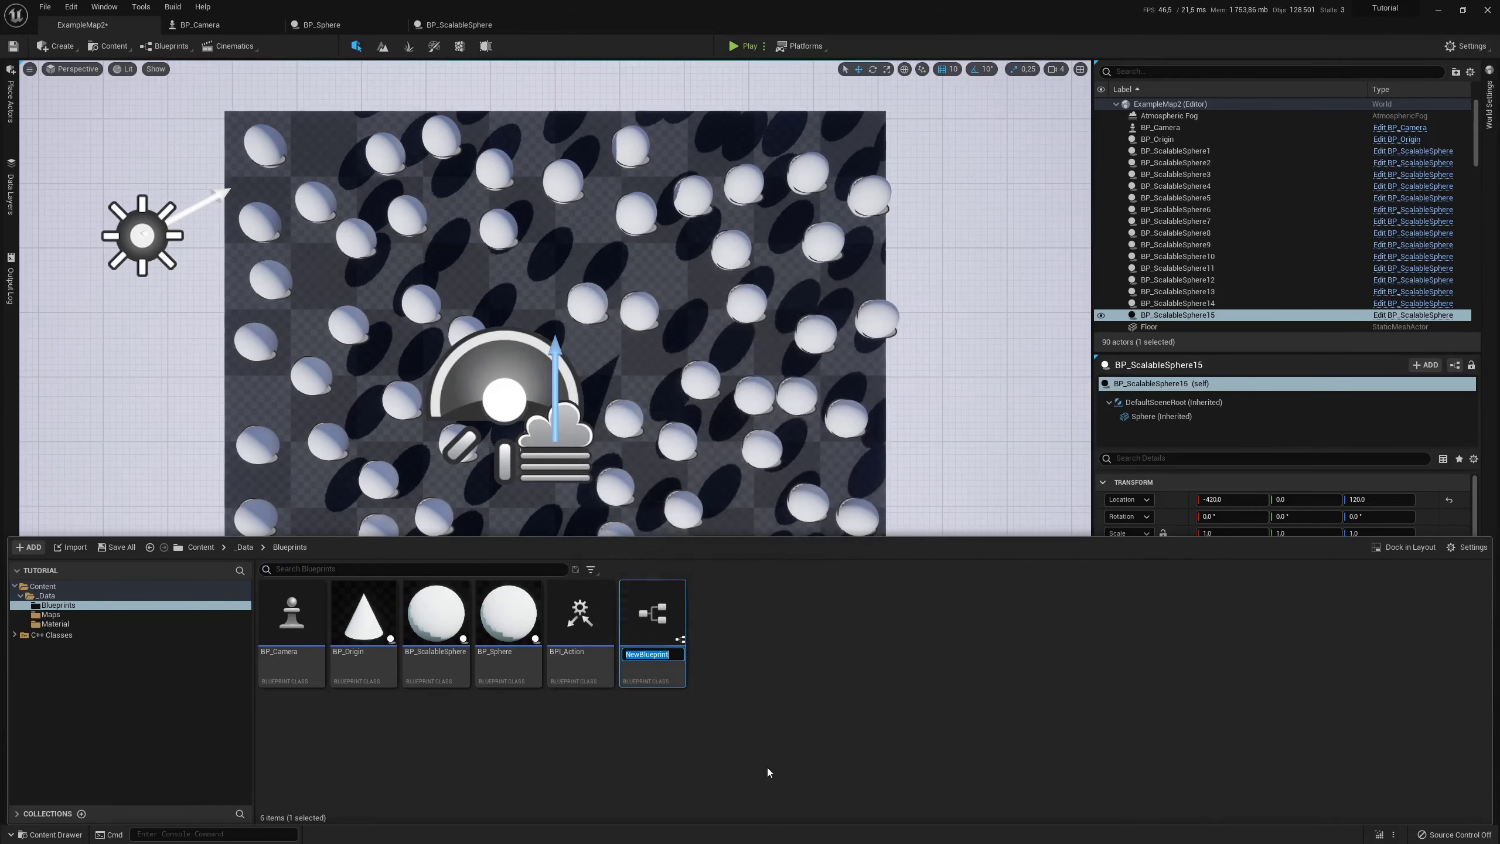
{"action": "type", "text": "BP_C"}
{"action": "type", "text": "ube"}
{"action": "key", "text": "Return"}
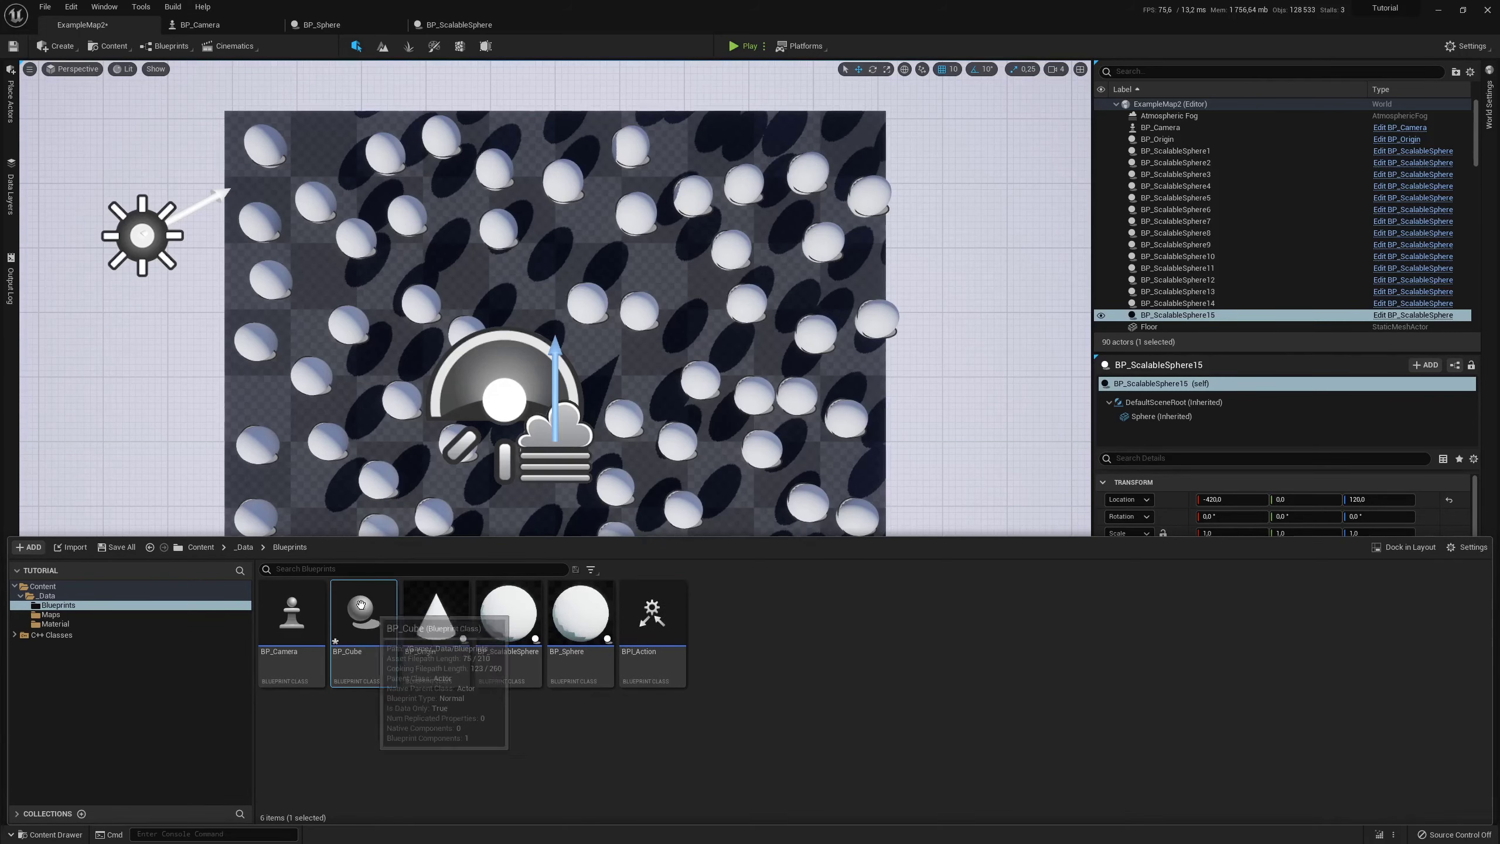
{"action": "double_click", "coordinate": [361, 604]}
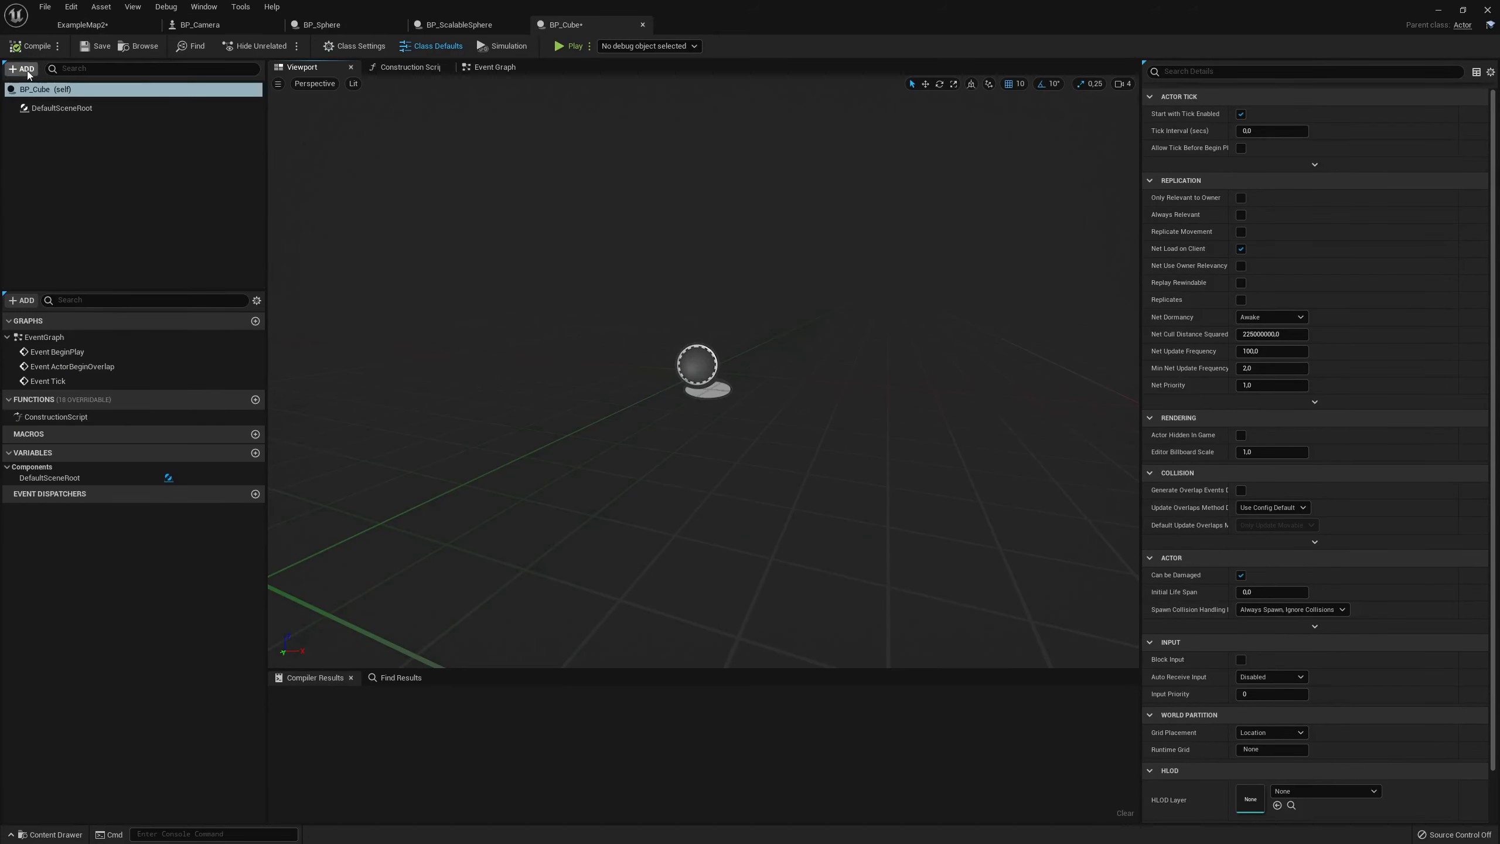
Add a Cube component scaled to 0.5 on all axes and compile
{"action": "left_click", "coordinate": [22, 69]}
{"action": "left_click", "coordinate": [42, 208]}
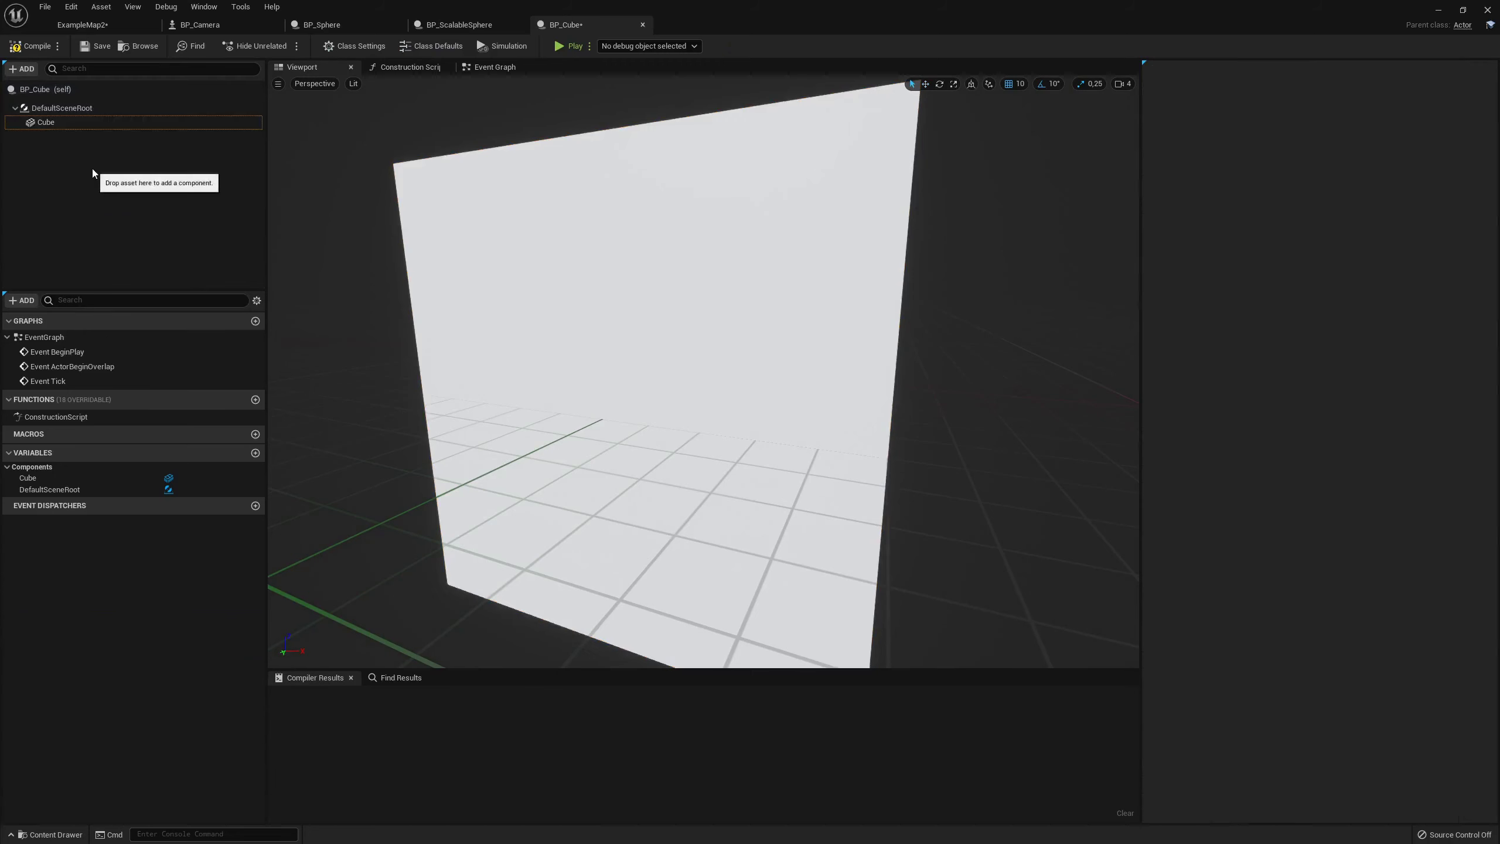
{"action": "left_click", "coordinate": [65, 122]}
{"action": "left_click", "coordinate": [1270, 238]}
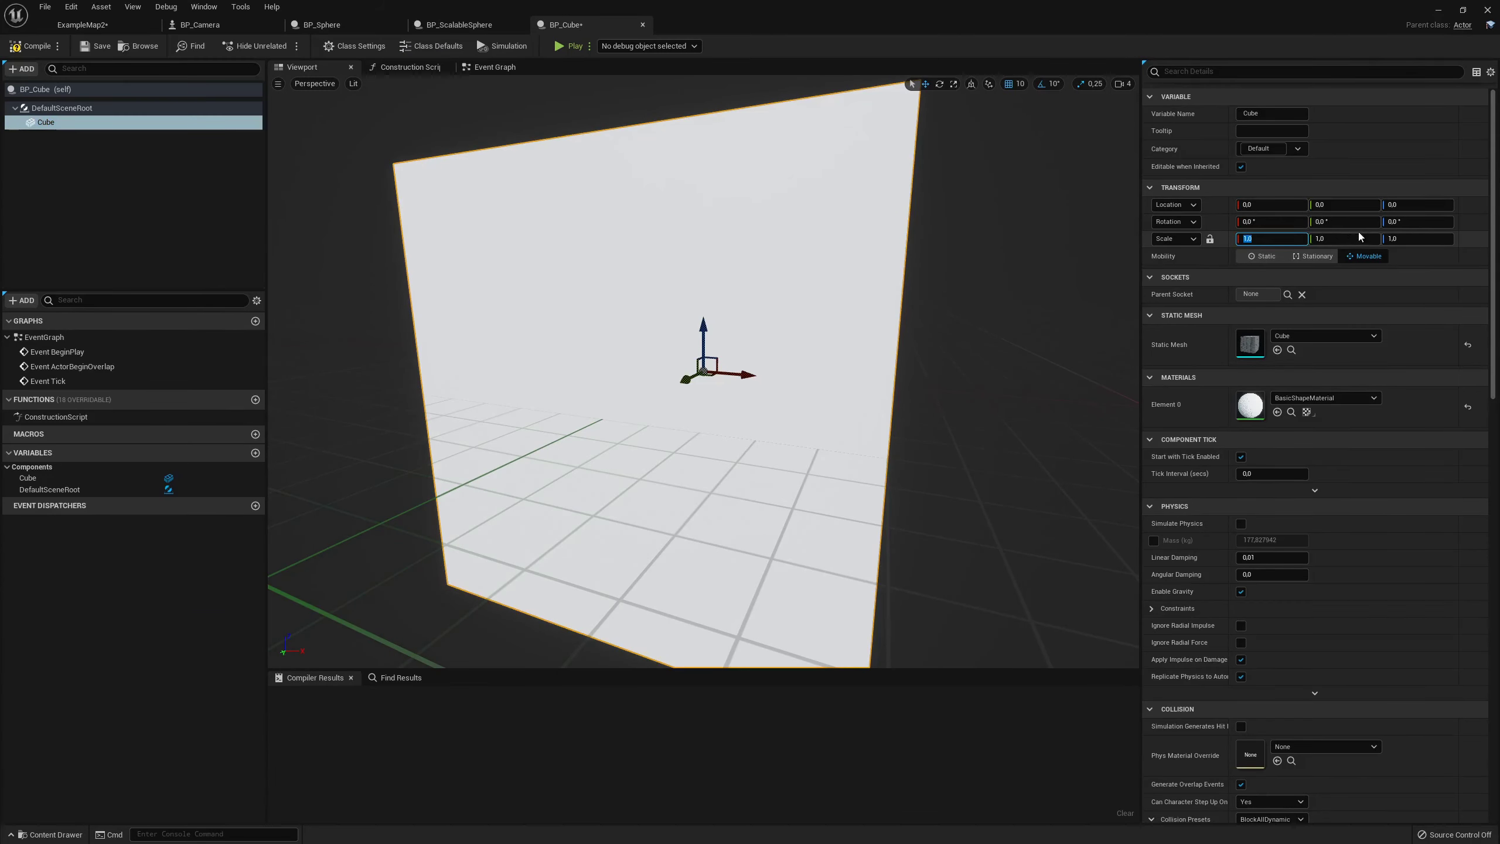
{"action": "key", "text": "Tab"}
{"action": "type", "text": ".5"}
{"action": "key", "text": "Tab"}
{"action": "type", "text": ".5"}
{"action": "key", "text": "Return"}
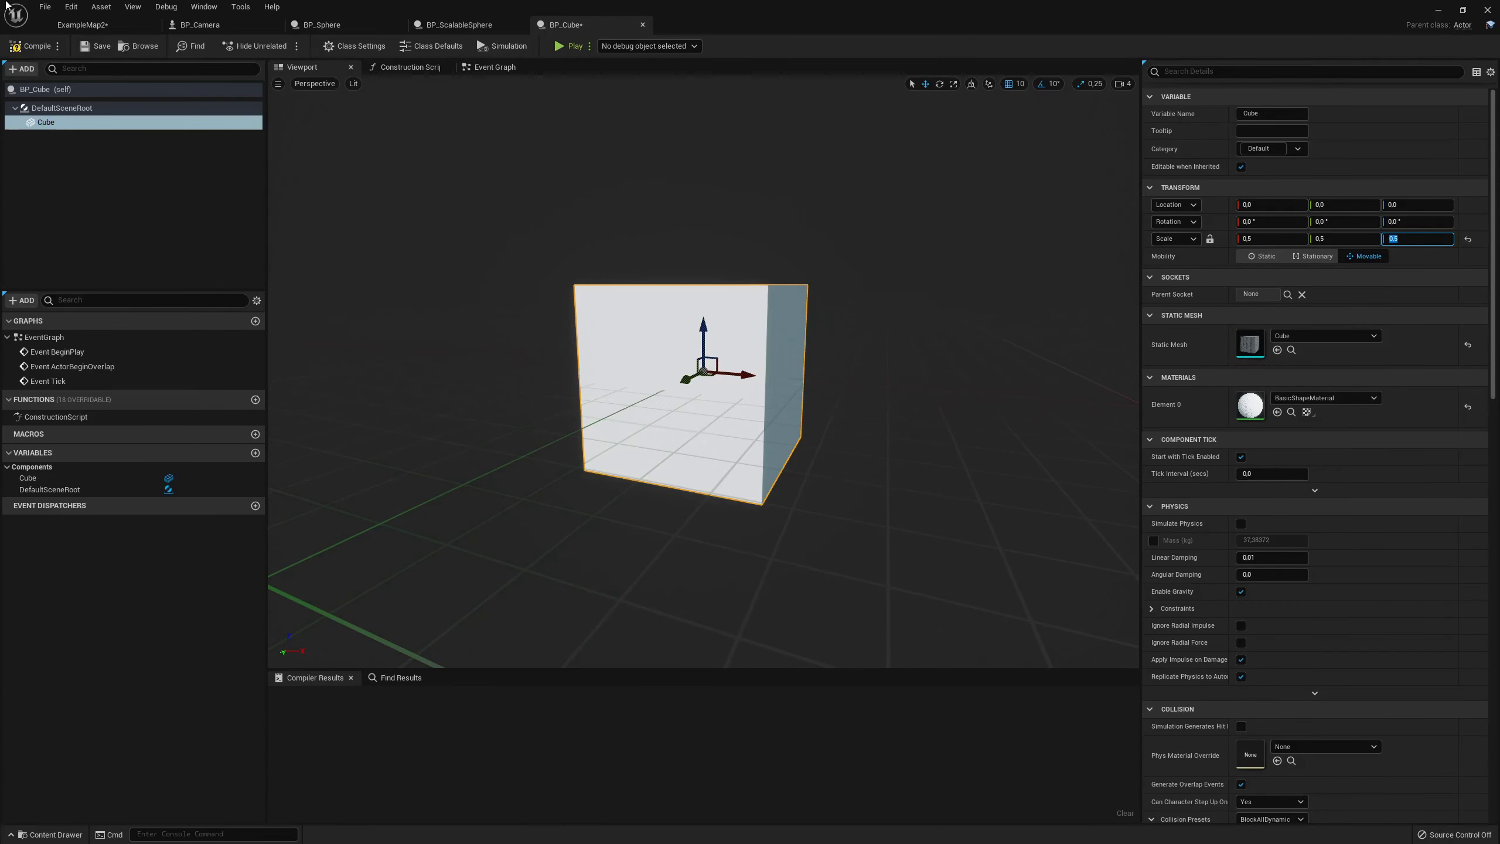
{"action": "left_click", "coordinate": [36, 47]}
Implement the BPI_Action interface in Class Settings, then recompile and save BP_Cube
{"action": "left_click", "coordinate": [355, 46]}
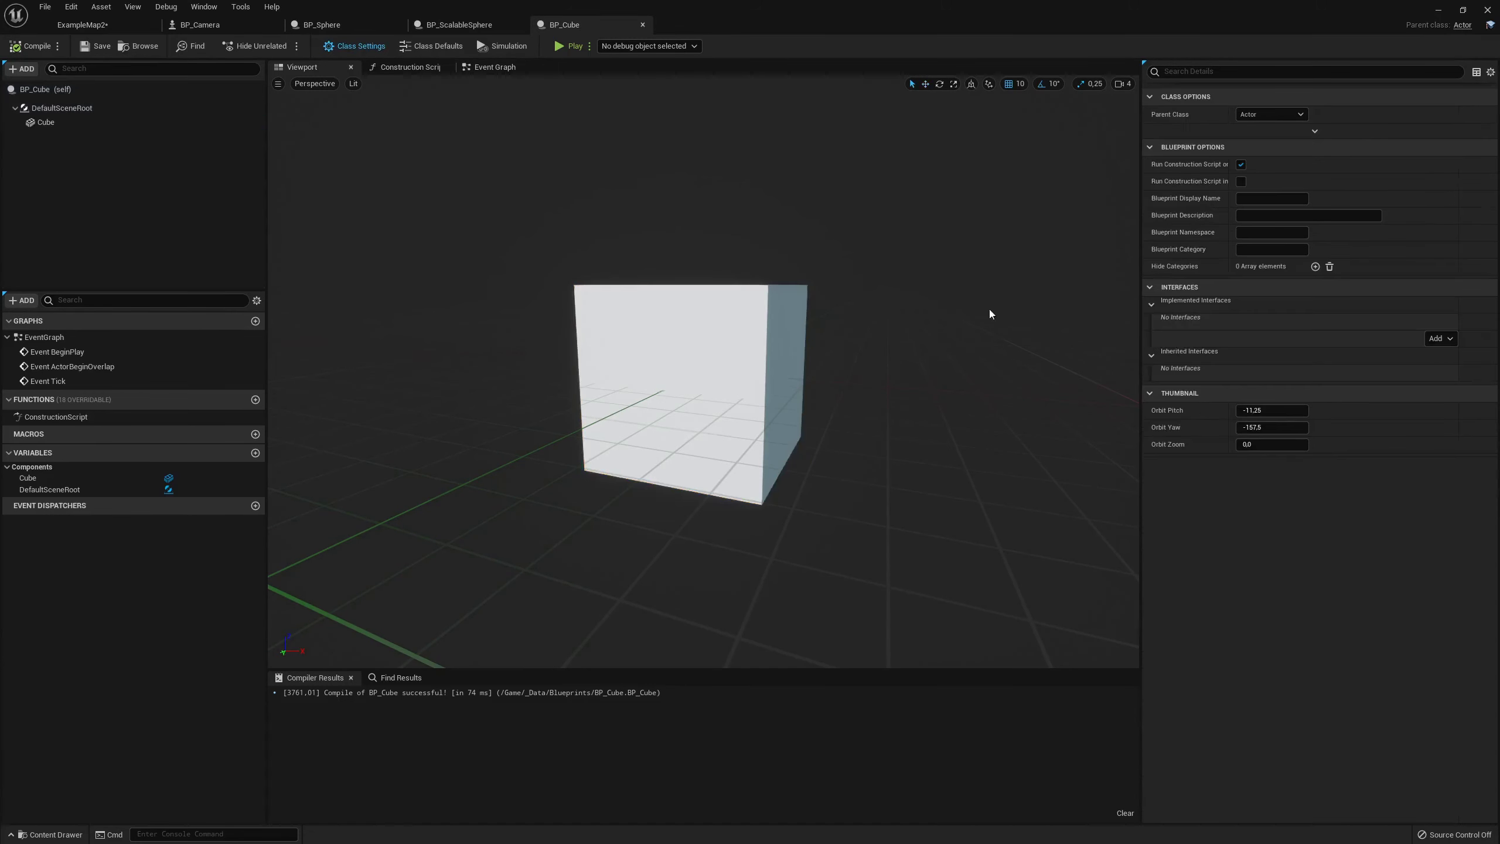
{"action": "left_click", "coordinate": [1441, 338]}
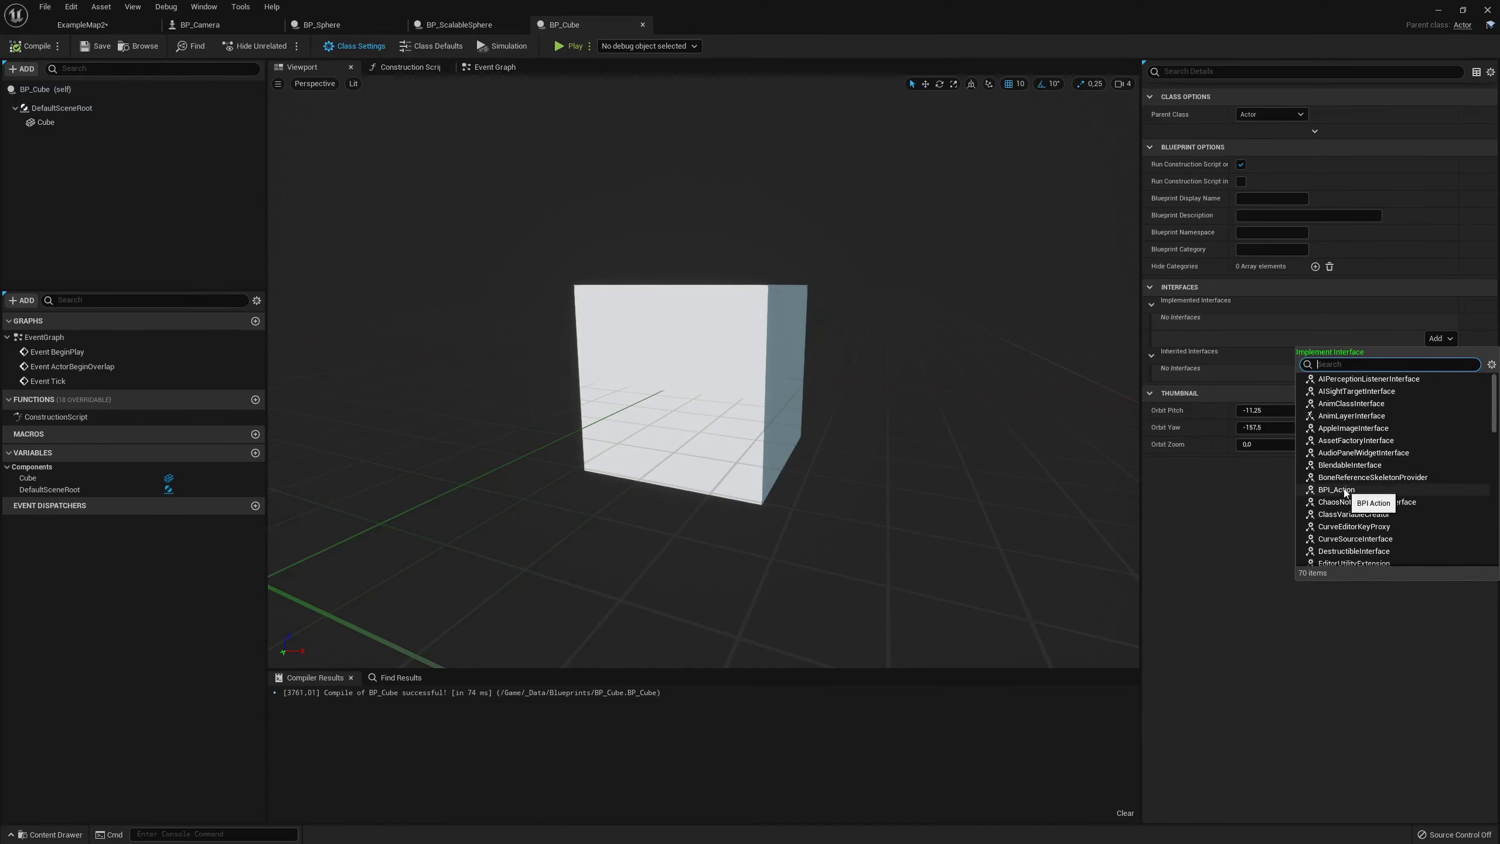
{"action": "left_click", "coordinate": [1337, 489]}
{"action": "left_click", "coordinate": [37, 46]}
{"action": "left_click", "coordinate": [95, 46]}
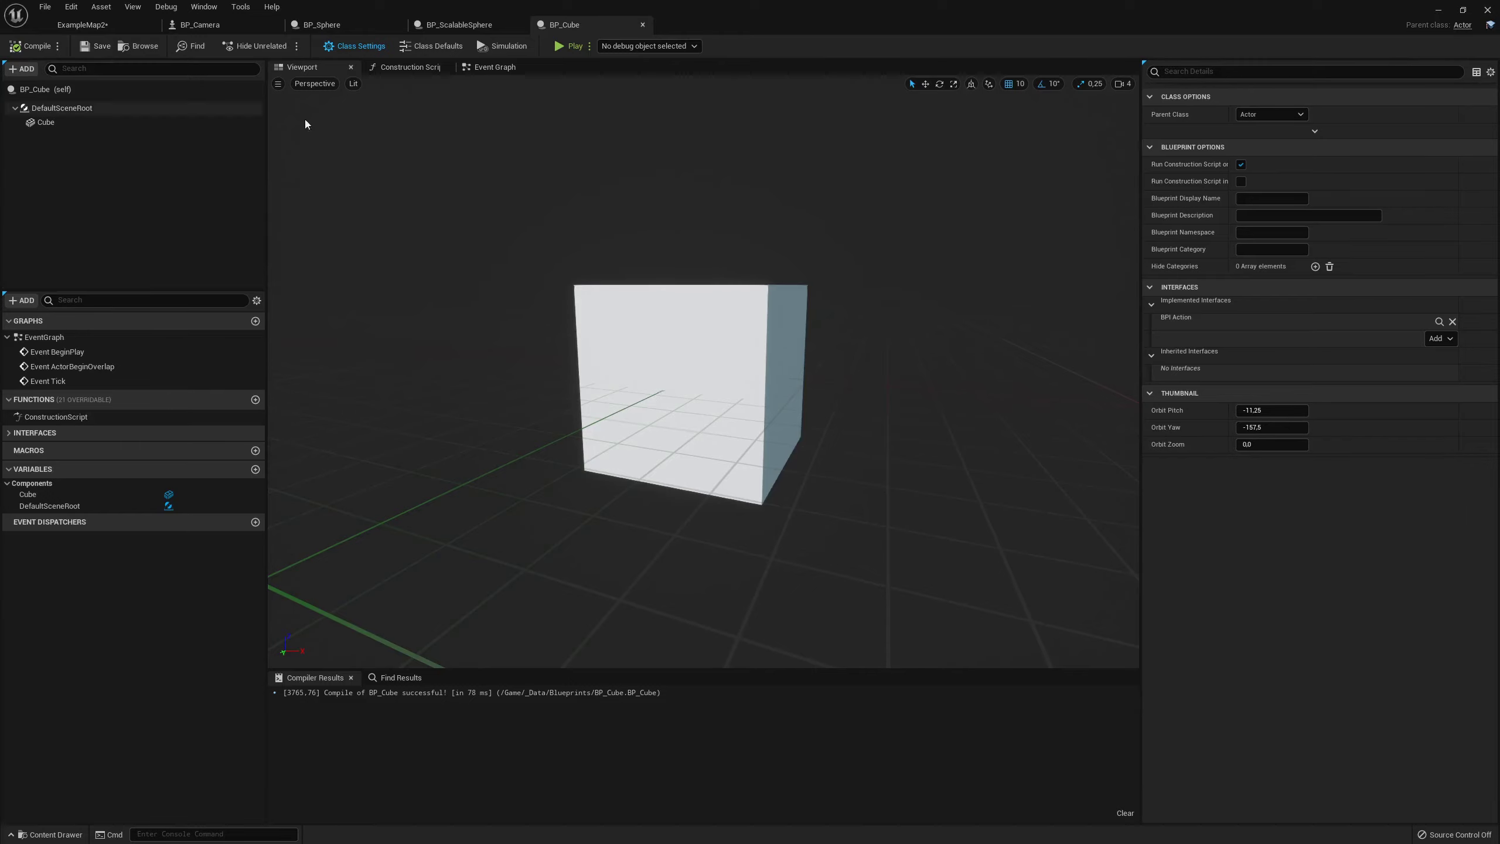
Delete all default event nodes from BP_Cube's event graph
{"action": "left_click", "coordinate": [496, 67]}
{"action": "key", "text": "ctrl+a"}
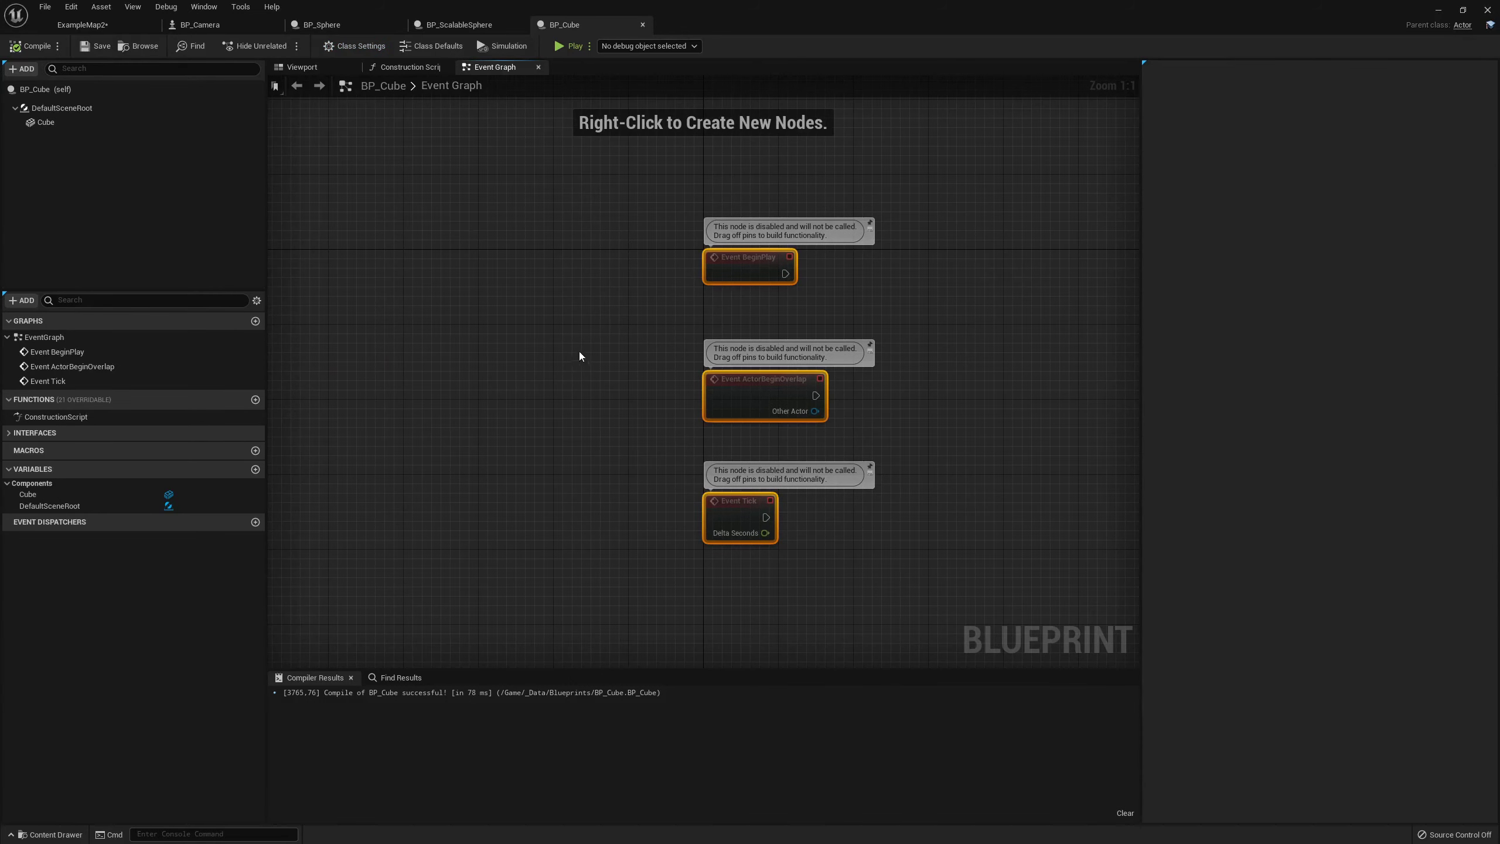
{"action": "key", "text": "Delete"}
{"action": "right_click_drag", "start_coordinate": [538, 334], "coordinate": [423, 376]}
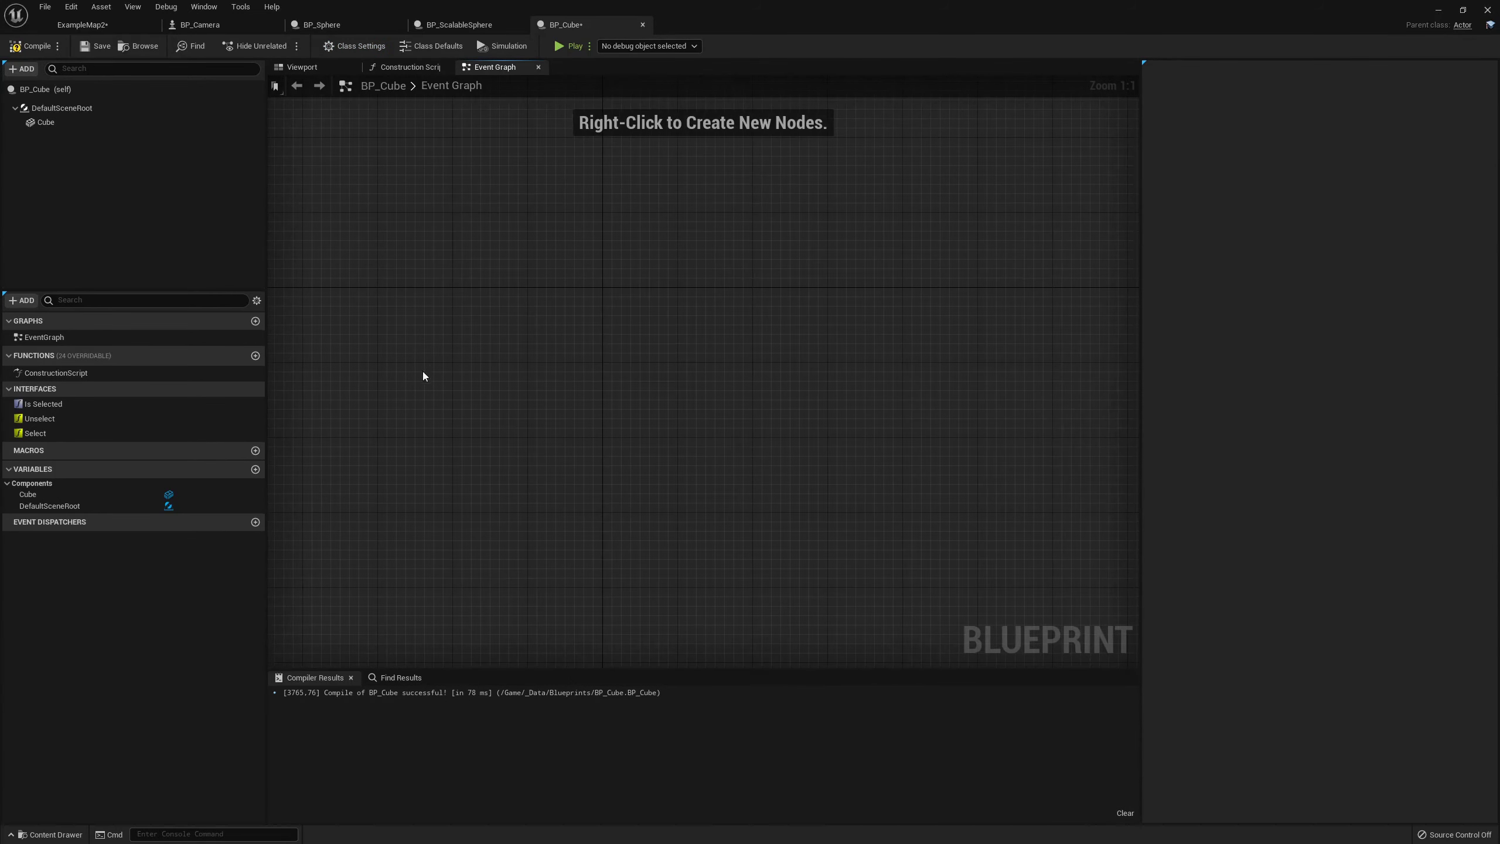
Set the Cube component's Collision Presets to BlockAll and compile
{"action": "left_click", "coordinate": [49, 123]}
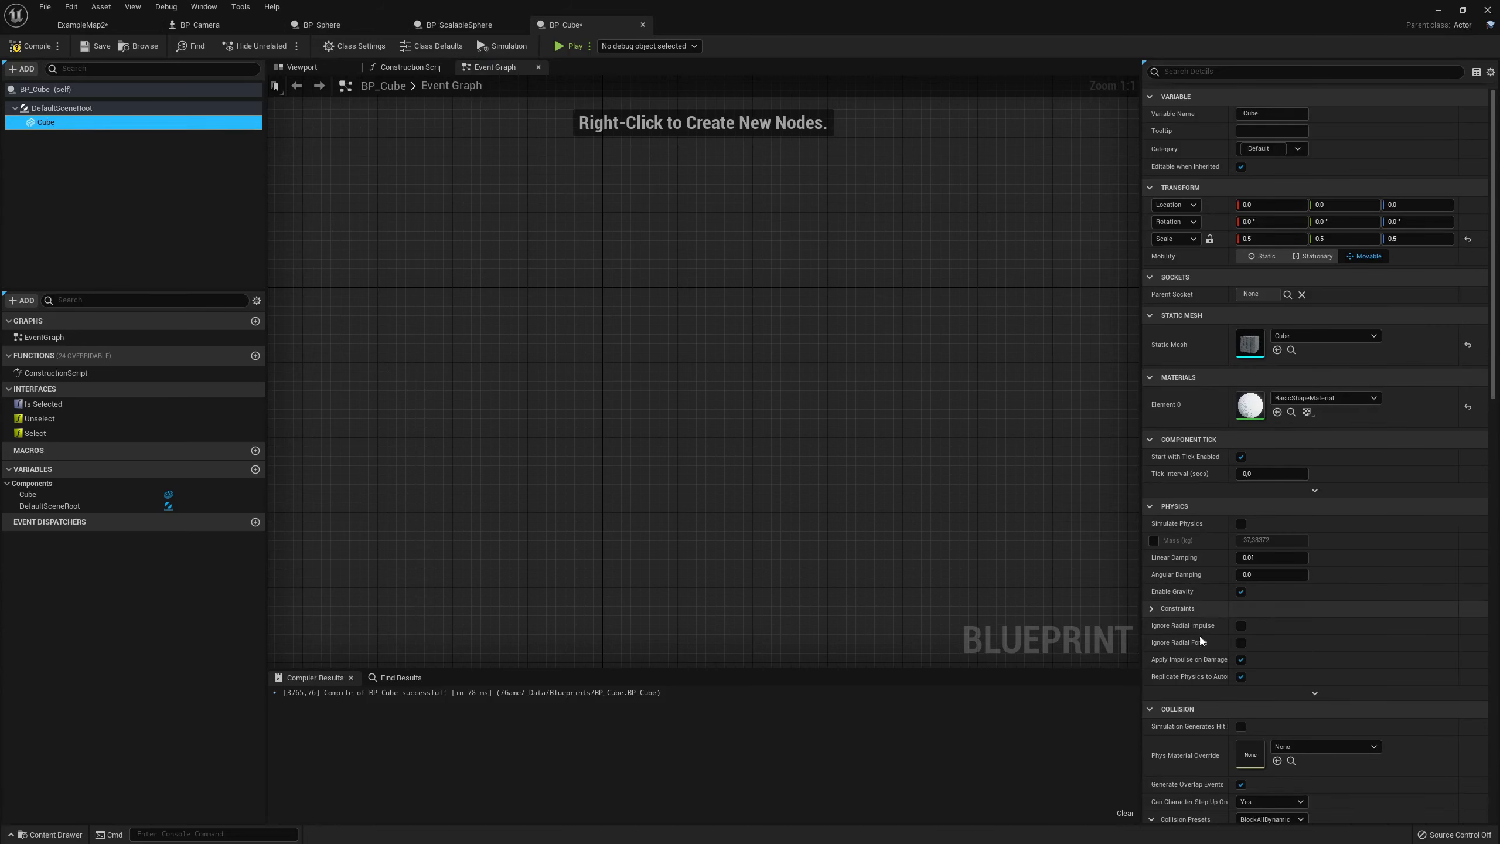
{"action": "scroll", "coordinate": [1200, 641], "scroll_direction": "down", "scroll_amount": 5}
{"action": "scroll", "coordinate": [1216, 680], "scroll_direction": "down", "scroll_amount": 4}
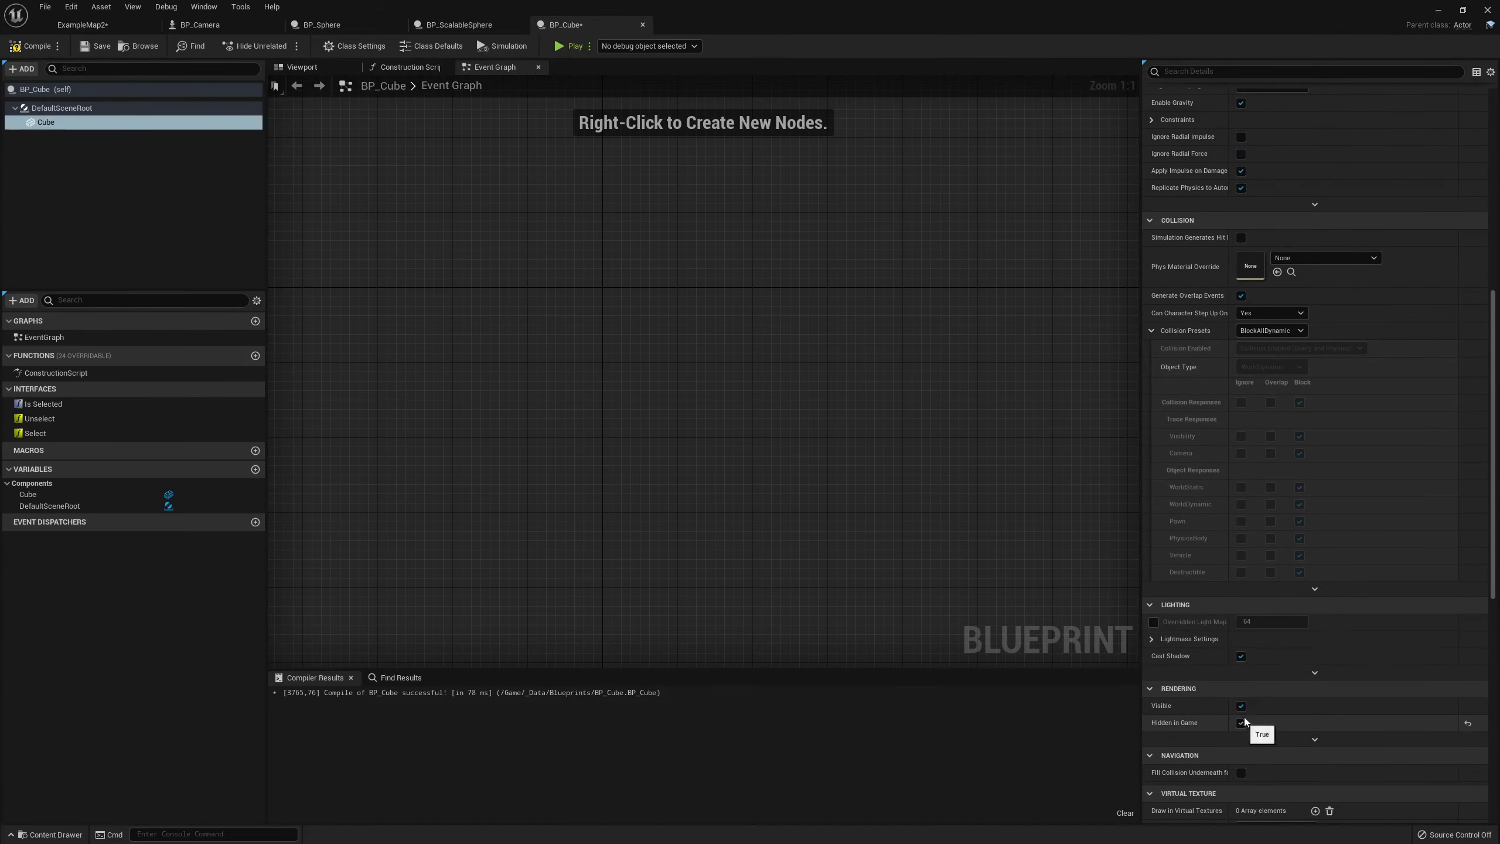
{"action": "left_click", "coordinate": [1272, 330]}
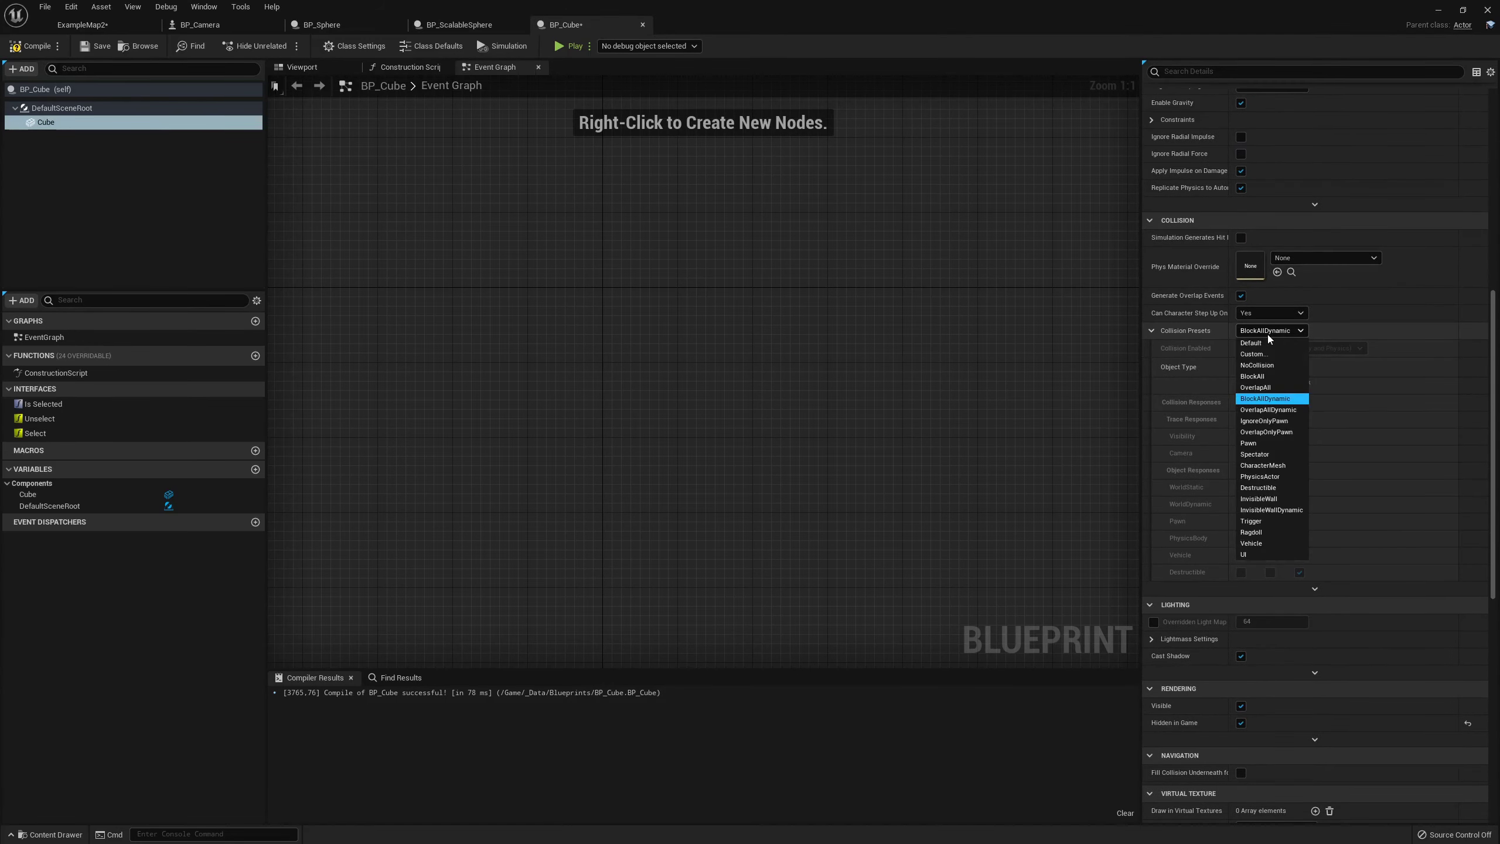
{"action": "left_click", "coordinate": [1260, 376]}
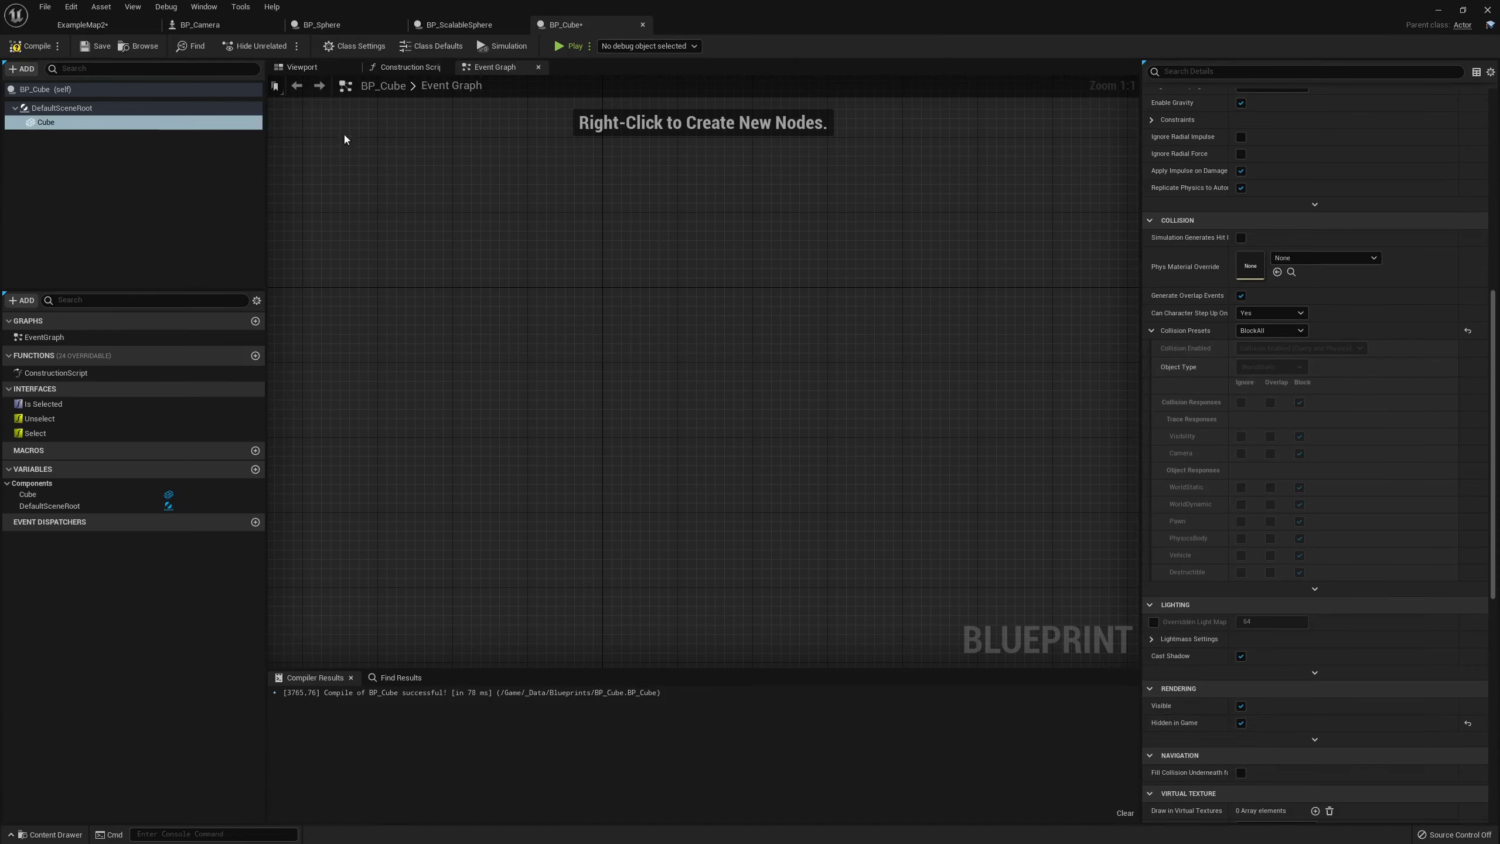
{"action": "left_click", "coordinate": [29, 46]}
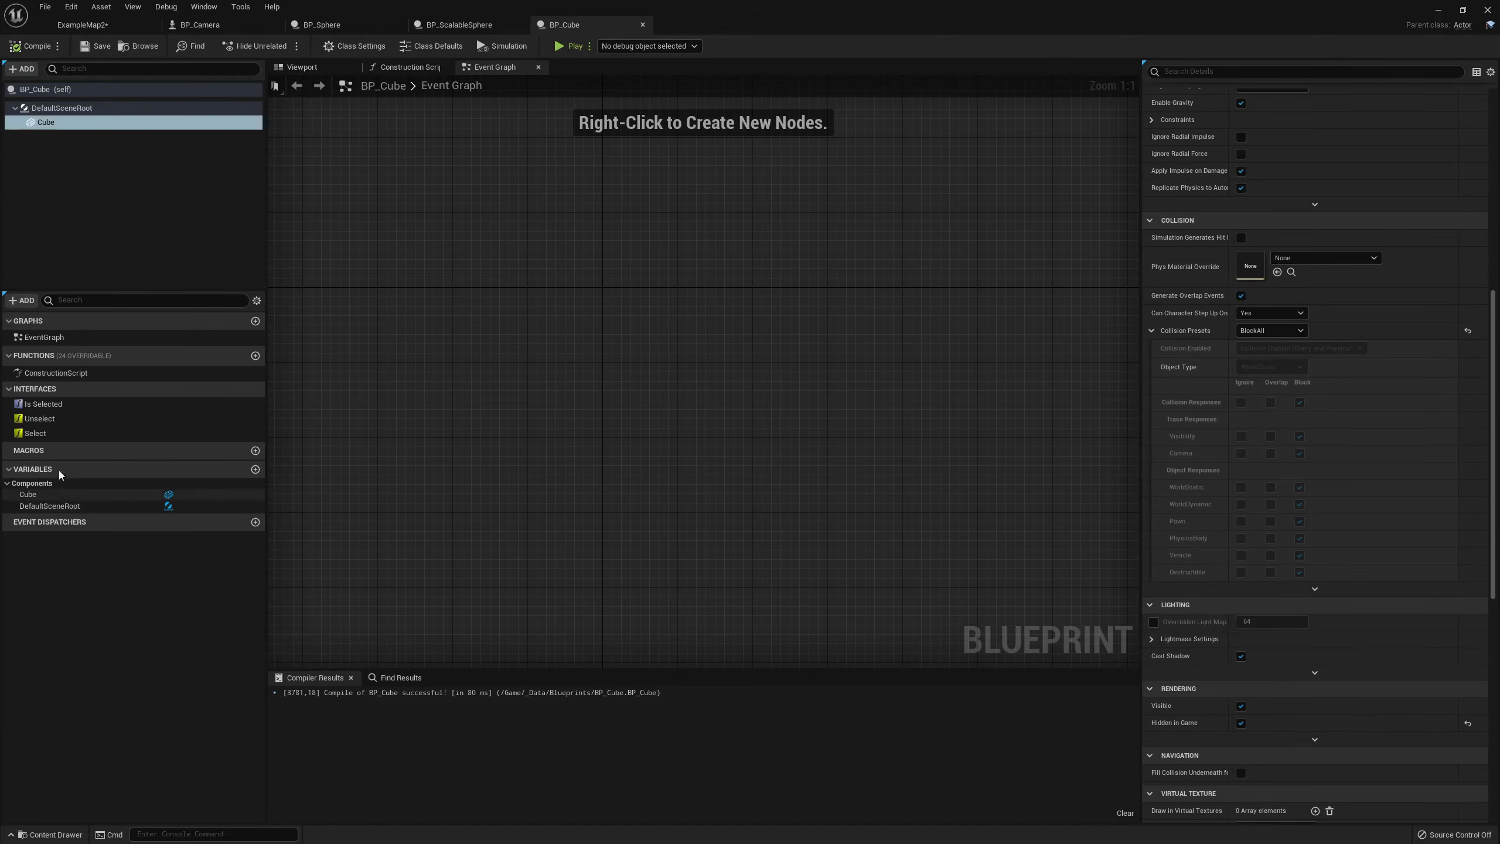
Implement the Select event and wire it to Set Hidden in Game on the Cube
{"action": "right_click", "coordinate": [48, 431]}
{"action": "left_click", "coordinate": [71, 452]}
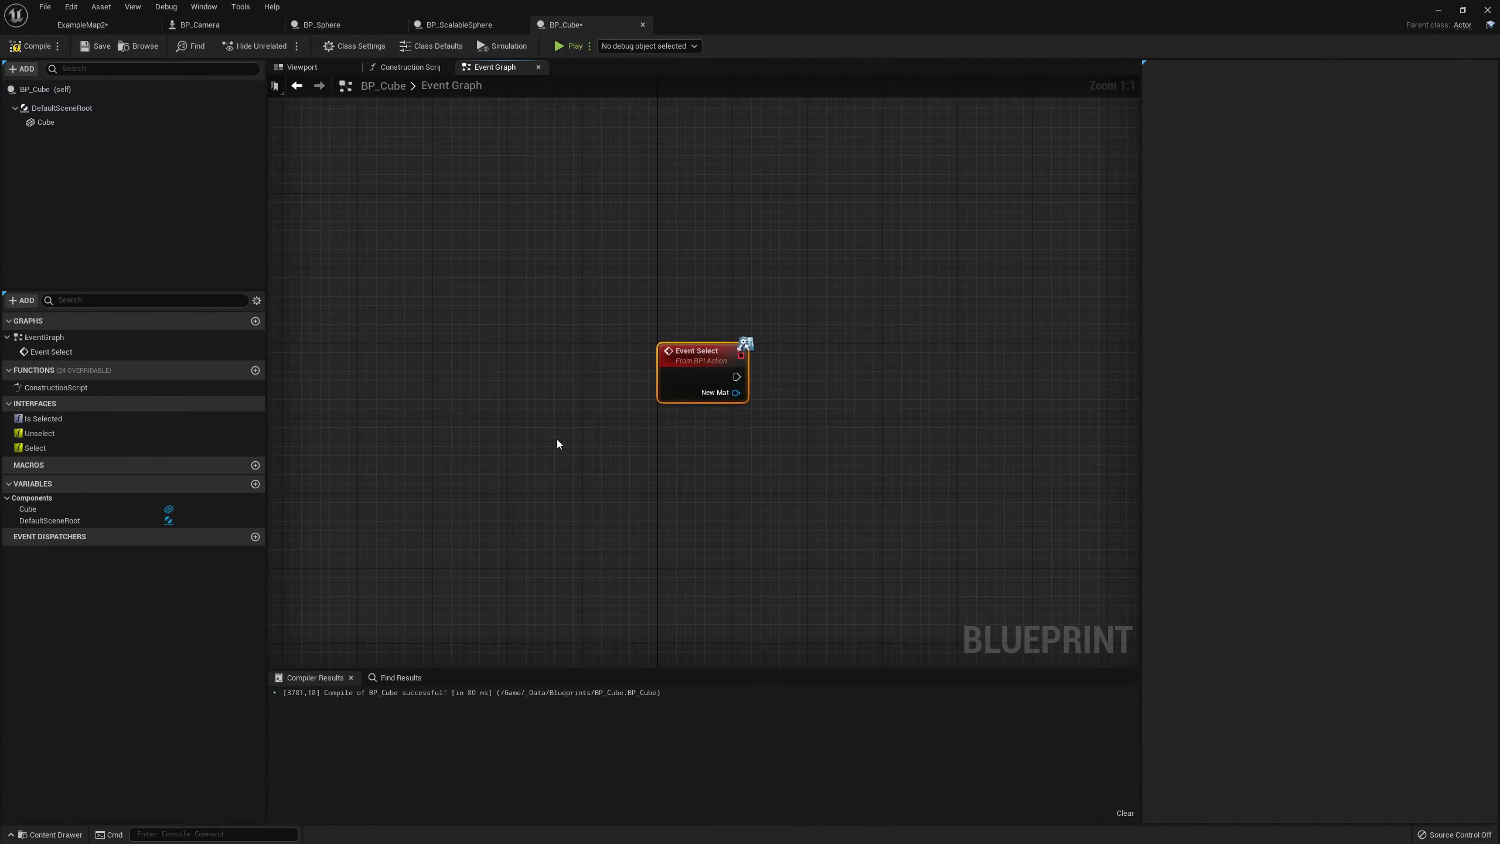
{"action": "left_click", "coordinate": [74, 121]}
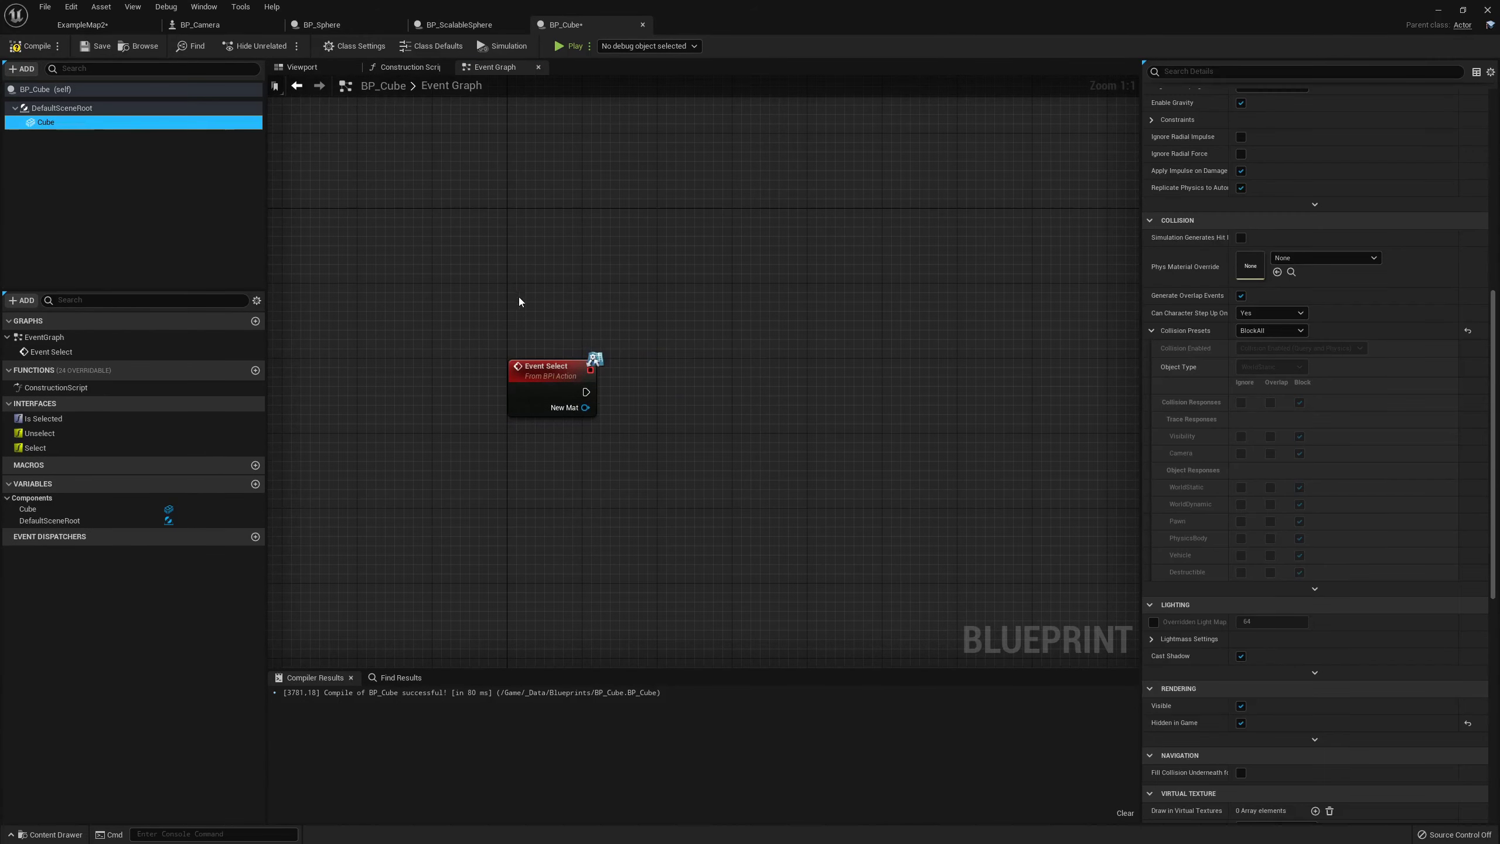
{"action": "left_click_drag", "start_coordinate": [519, 301], "coordinate": [679, 336]}
{"action": "type", "text": "set h"}
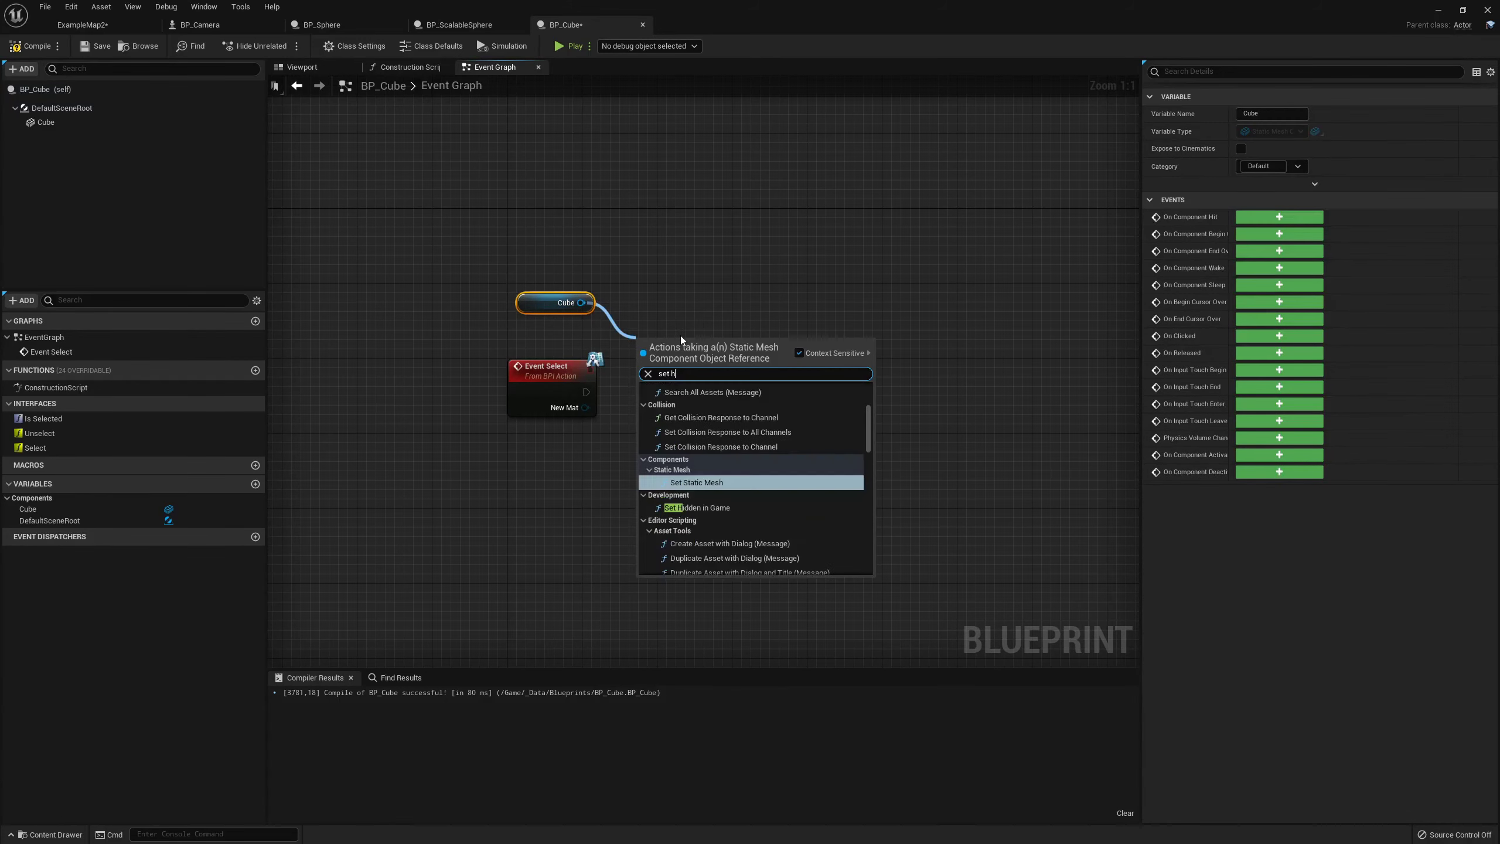
{"action": "type", "text": "idden"}
{"action": "key", "text": "Return"}
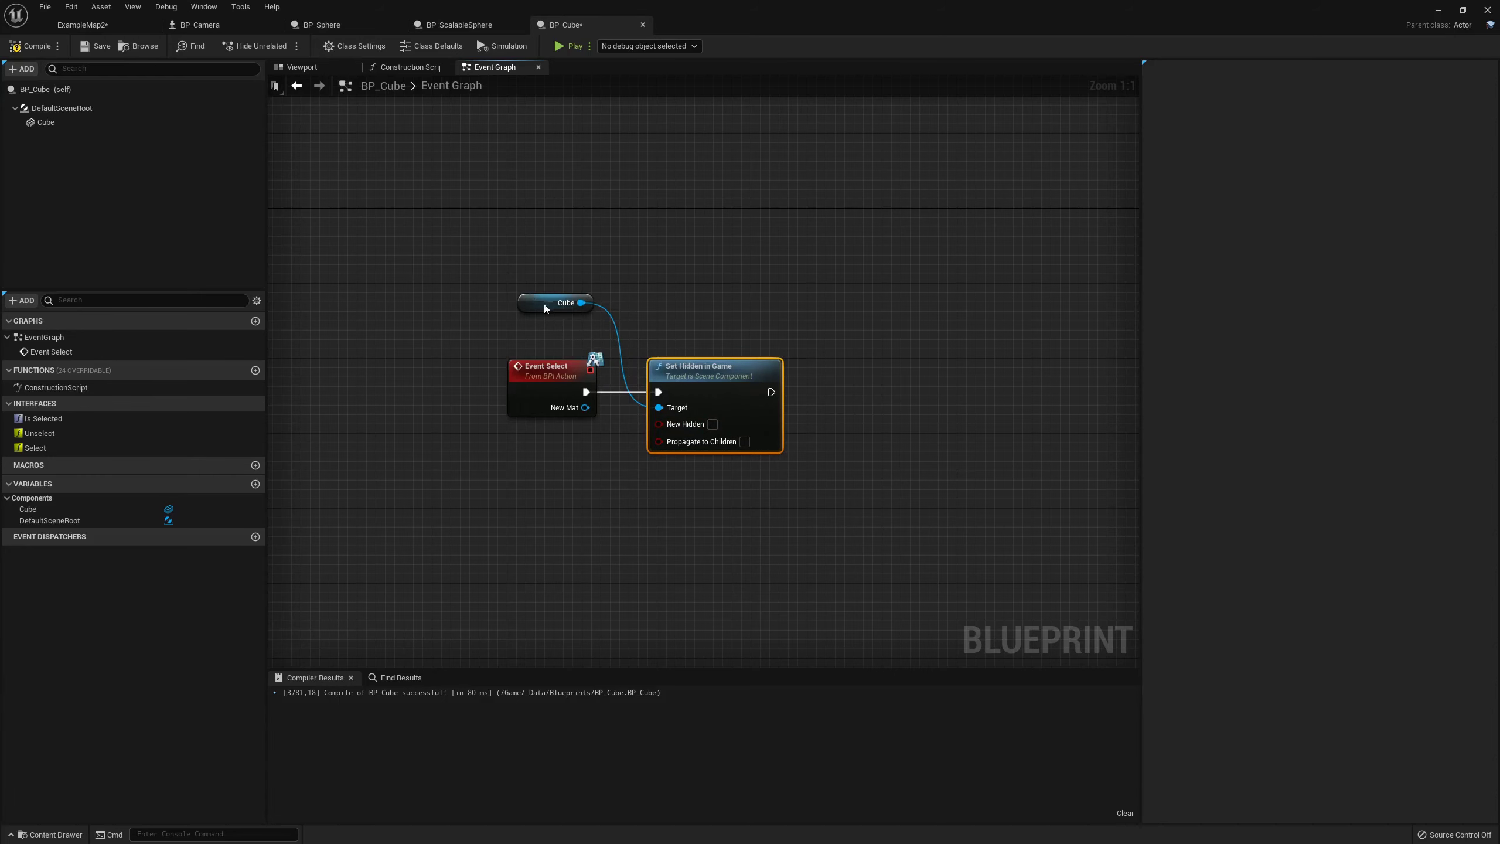
{"action": "left_click_drag", "start_coordinate": [545, 309], "coordinate": [676, 354]}
{"action": "right_click_drag", "start_coordinate": [653, 483], "coordinate": [652, 443]}
Implement Unselect with a pasted Set Hidden in Game node on the Cube, and compile
{"action": "key", "text": "ctrl+v"}
{"action": "left_click", "coordinate": [640, 466]}
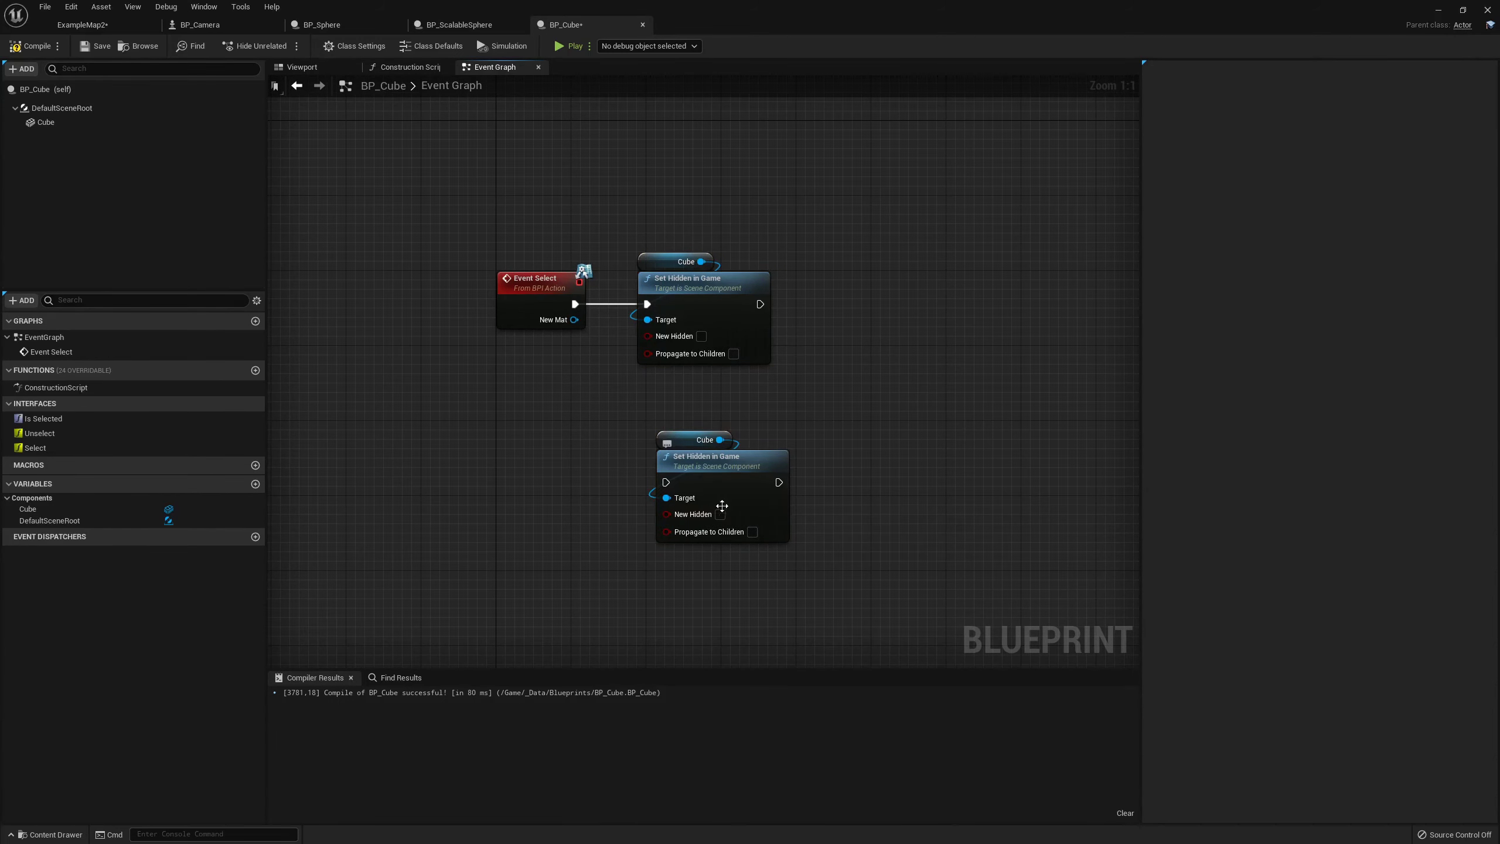
{"action": "right_click", "coordinate": [67, 436]}
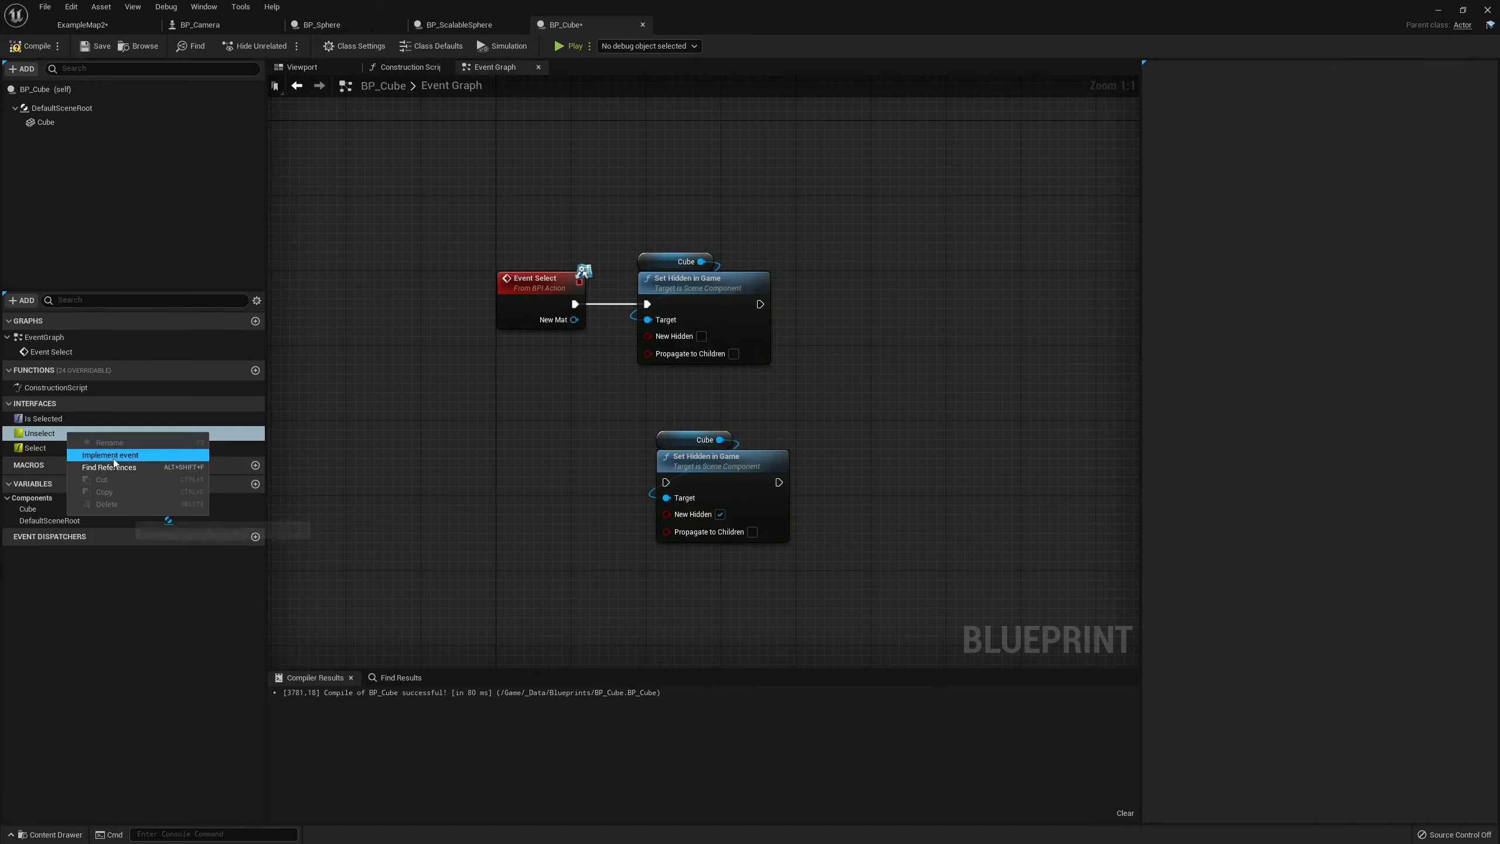
{"action": "left_click", "coordinate": [97, 455]}
{"action": "left_click_drag", "start_coordinate": [631, 481], "coordinate": [631, 314]}
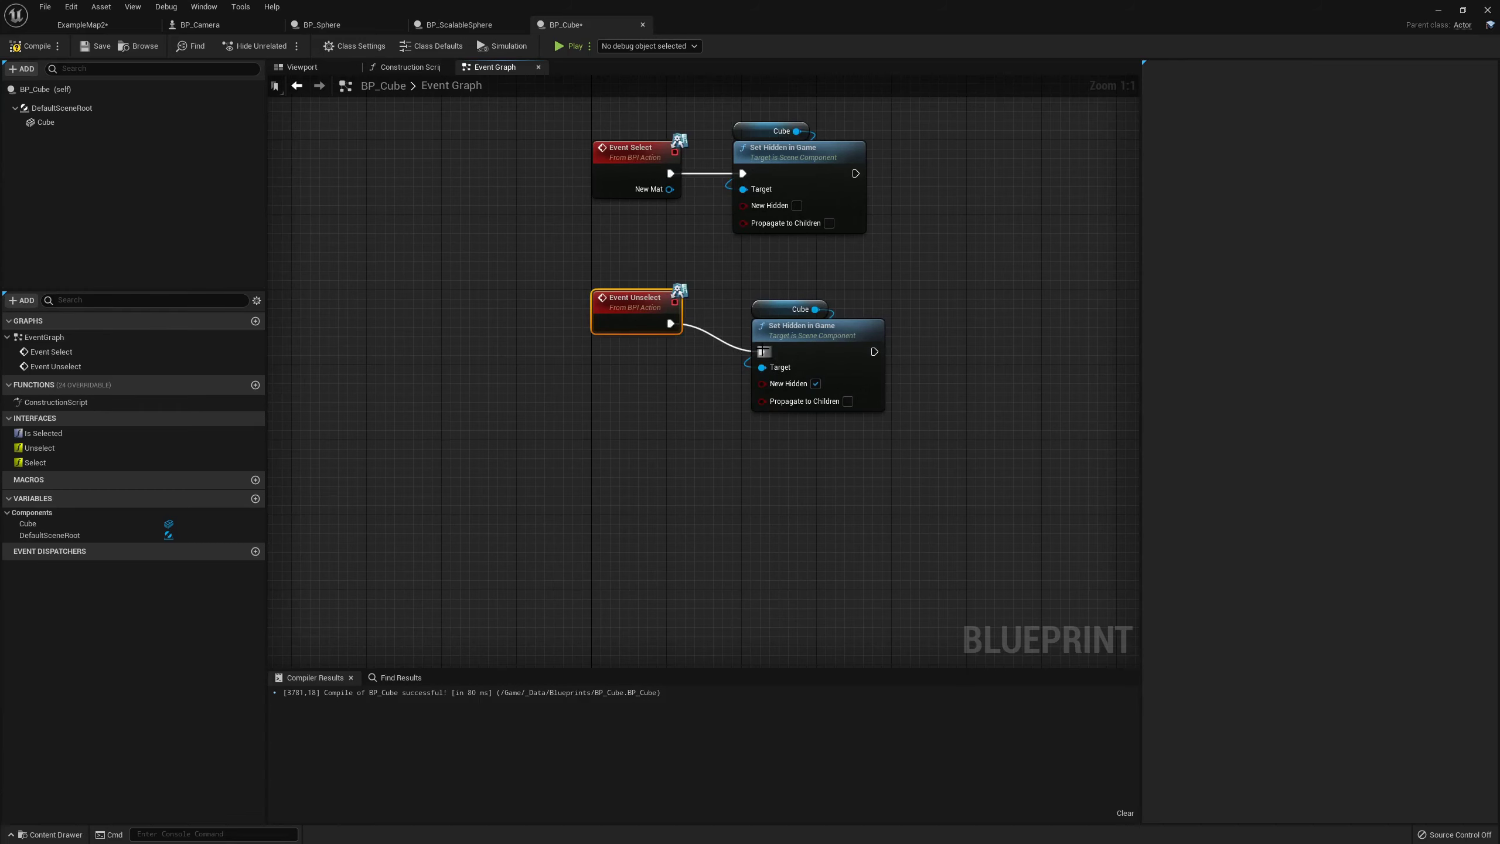
{"action": "left_click_drag", "start_coordinate": [808, 351], "coordinate": [798, 314]}
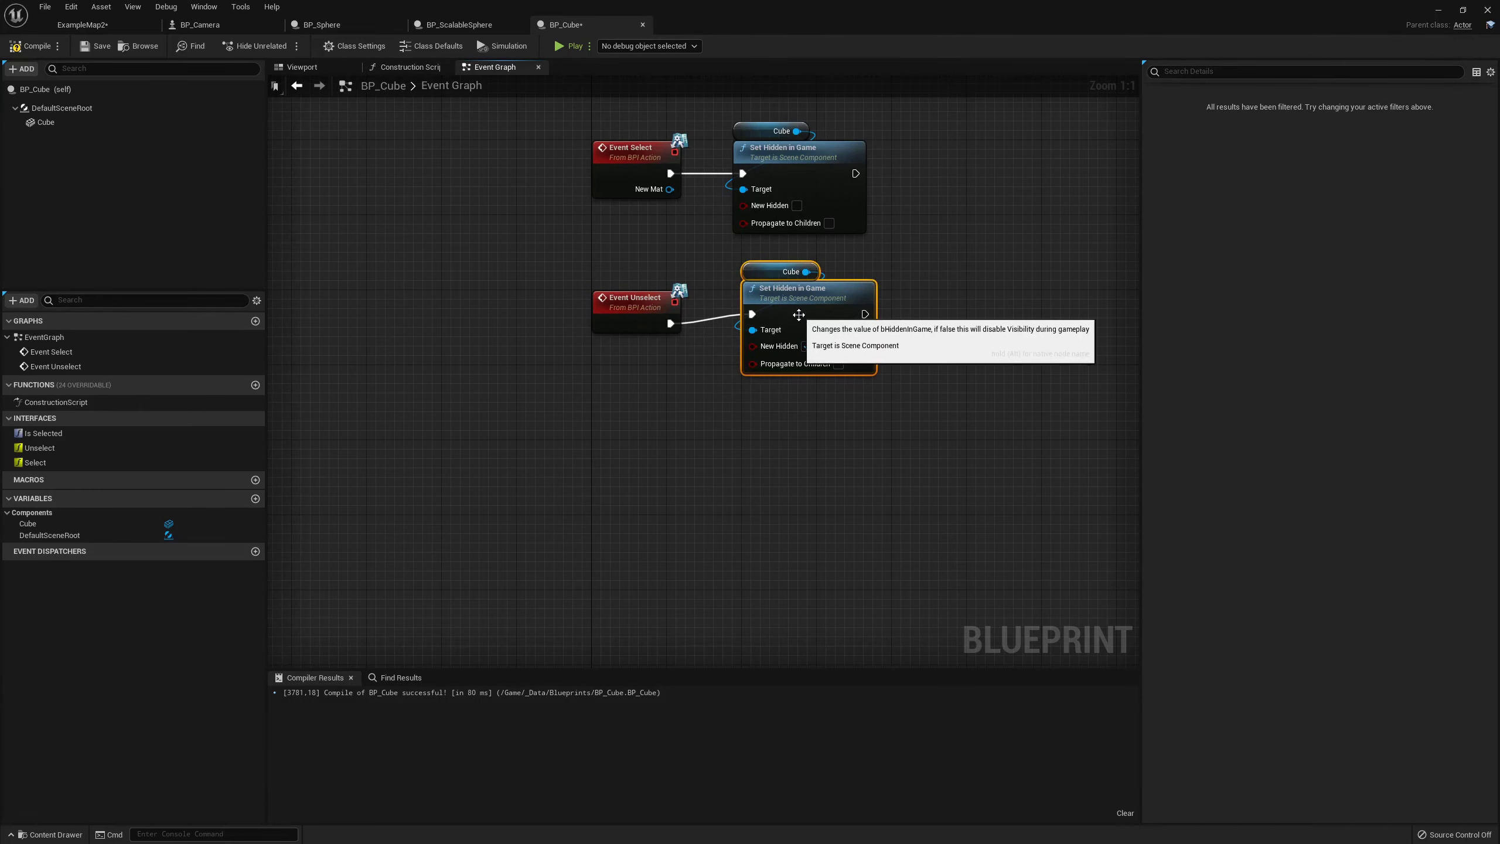
{"action": "right_click_drag", "start_coordinate": [839, 349], "coordinate": [703, 523]}
{"action": "left_click", "coordinate": [670, 520]}
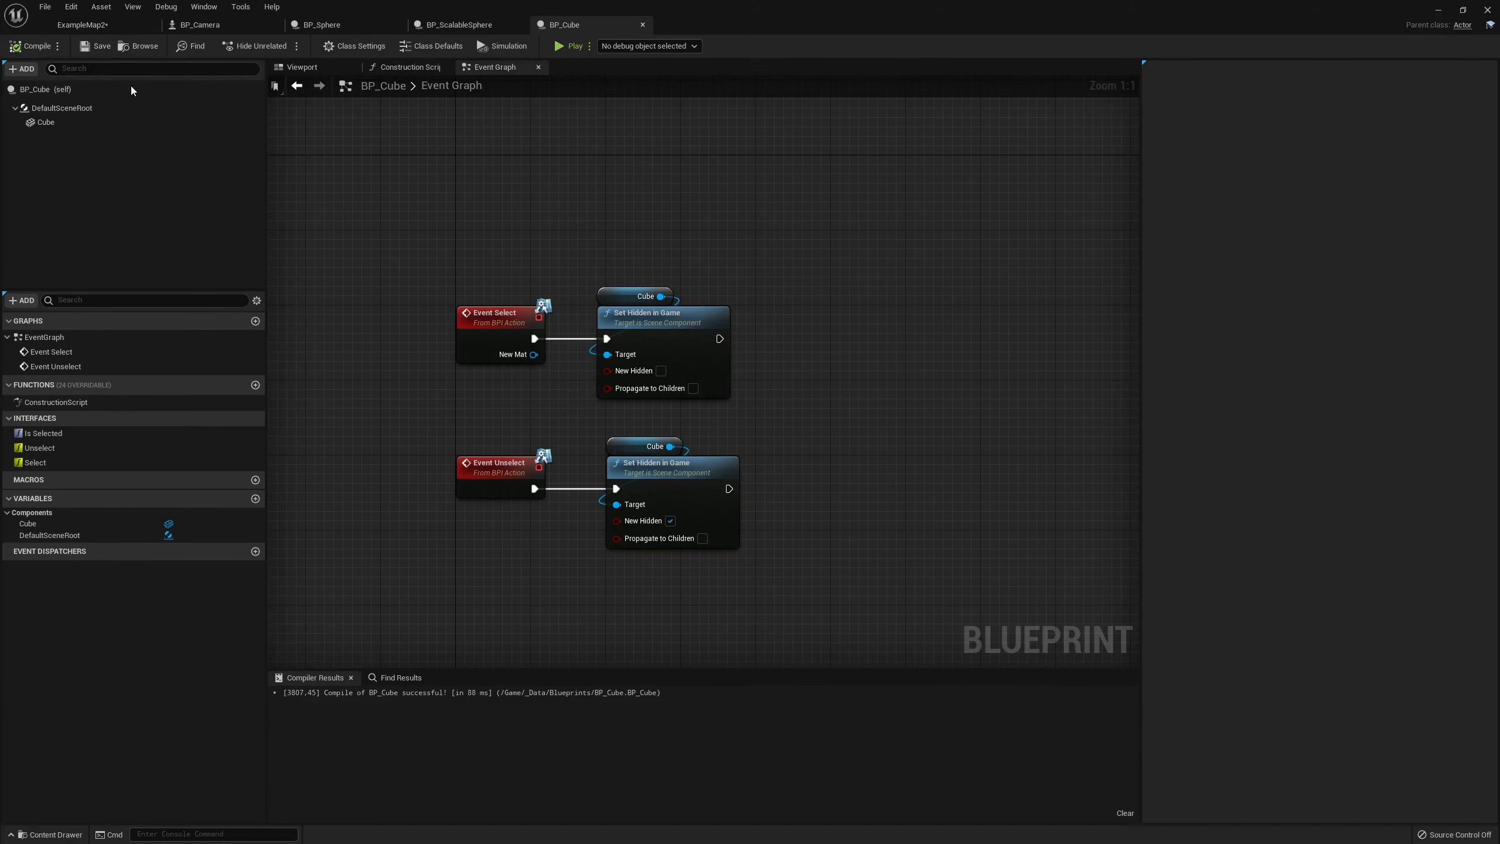
{"action": "left_click", "coordinate": [101, 30]}
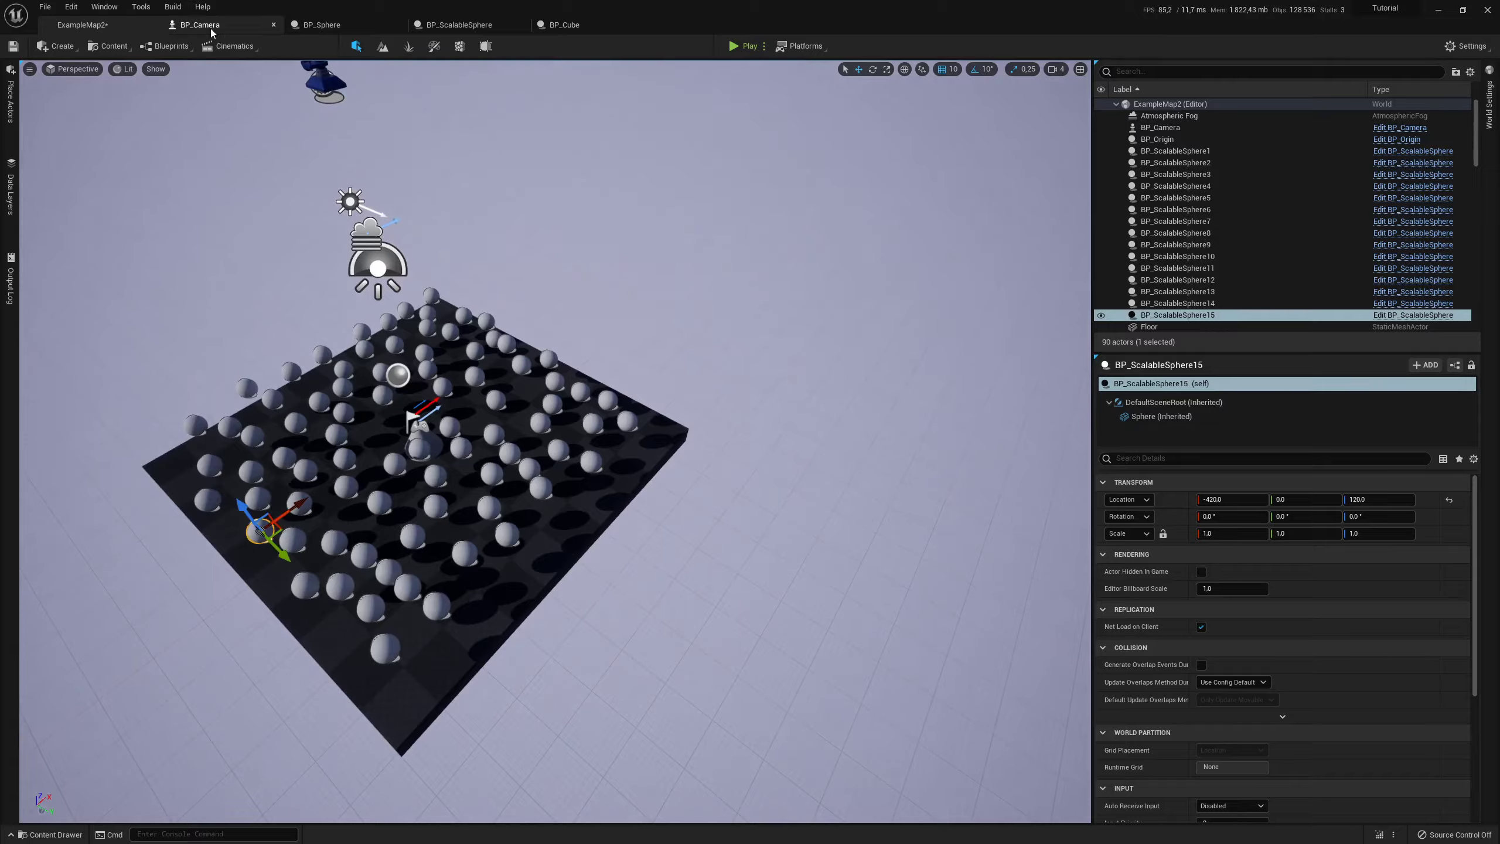
Drag a BP_Cube into ExampleMap2 and position it in a gap between the spheres
{"action": "left_click", "coordinate": [201, 24]}
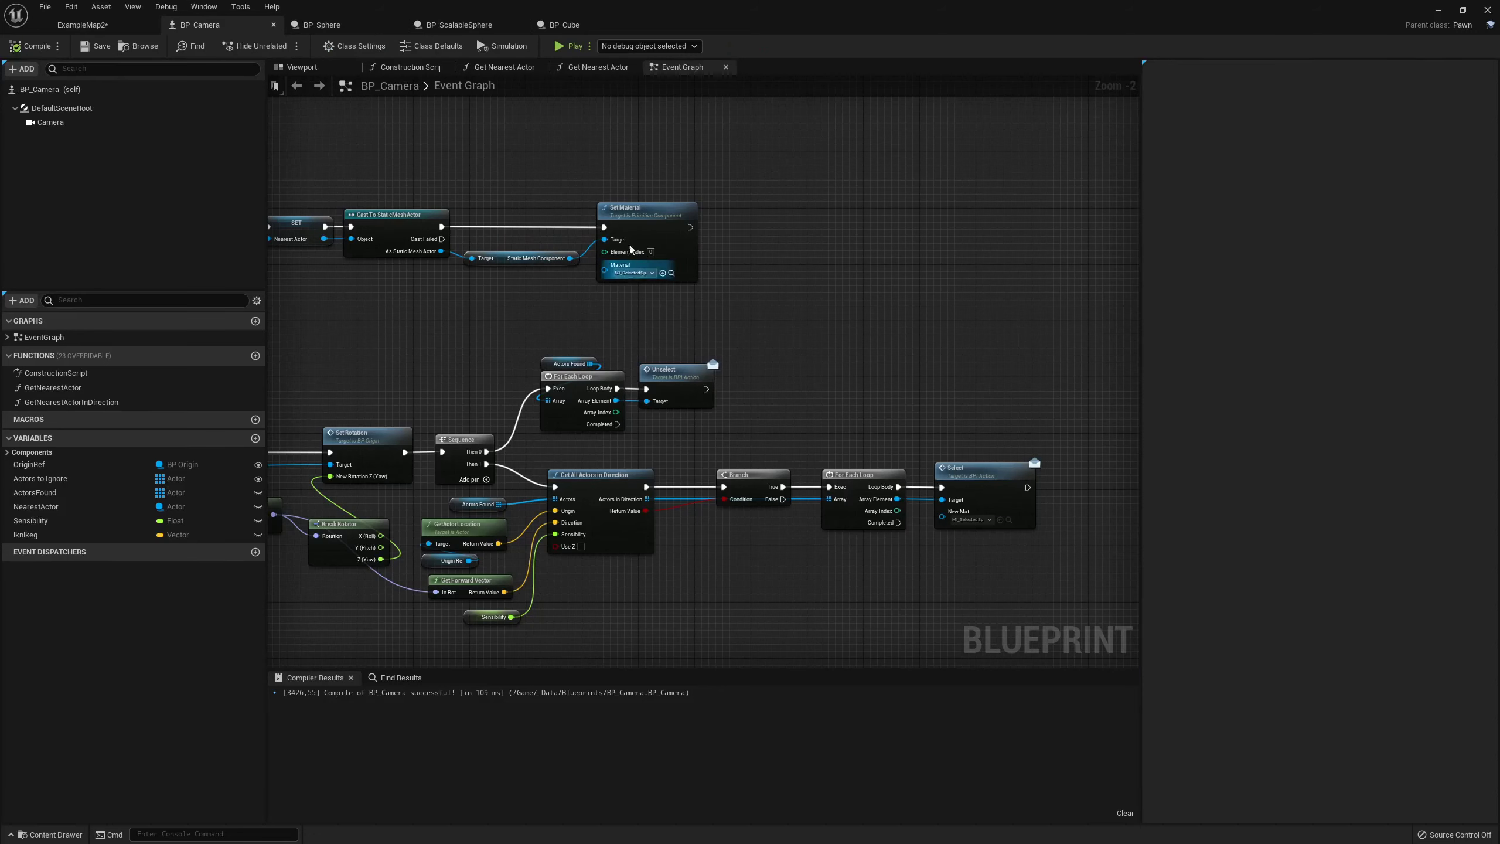
{"action": "left_click", "coordinate": [82, 24]}
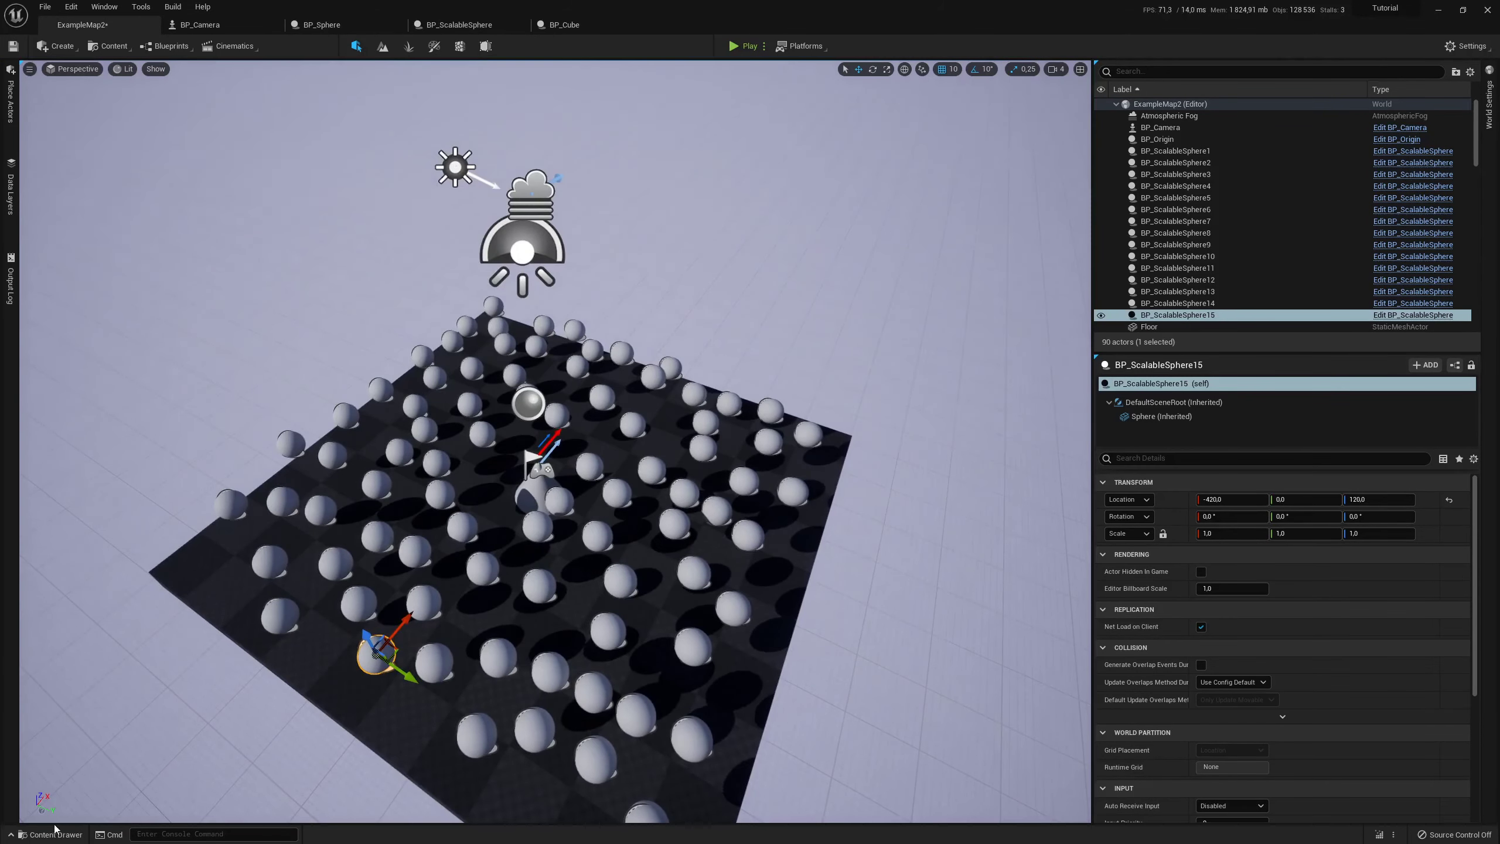
{"action": "left_click", "coordinate": [50, 835]}
{"action": "mouse_move", "coordinate": [381, 633]}
{"action": "left_mouse_down"}
{"action": "mouse_move", "coordinate": [443, 483]}
{"action": "mouse_move", "coordinate": [486, 486]}
{"action": "left_mouse_up"}
{"action": "key", "text": "f"}
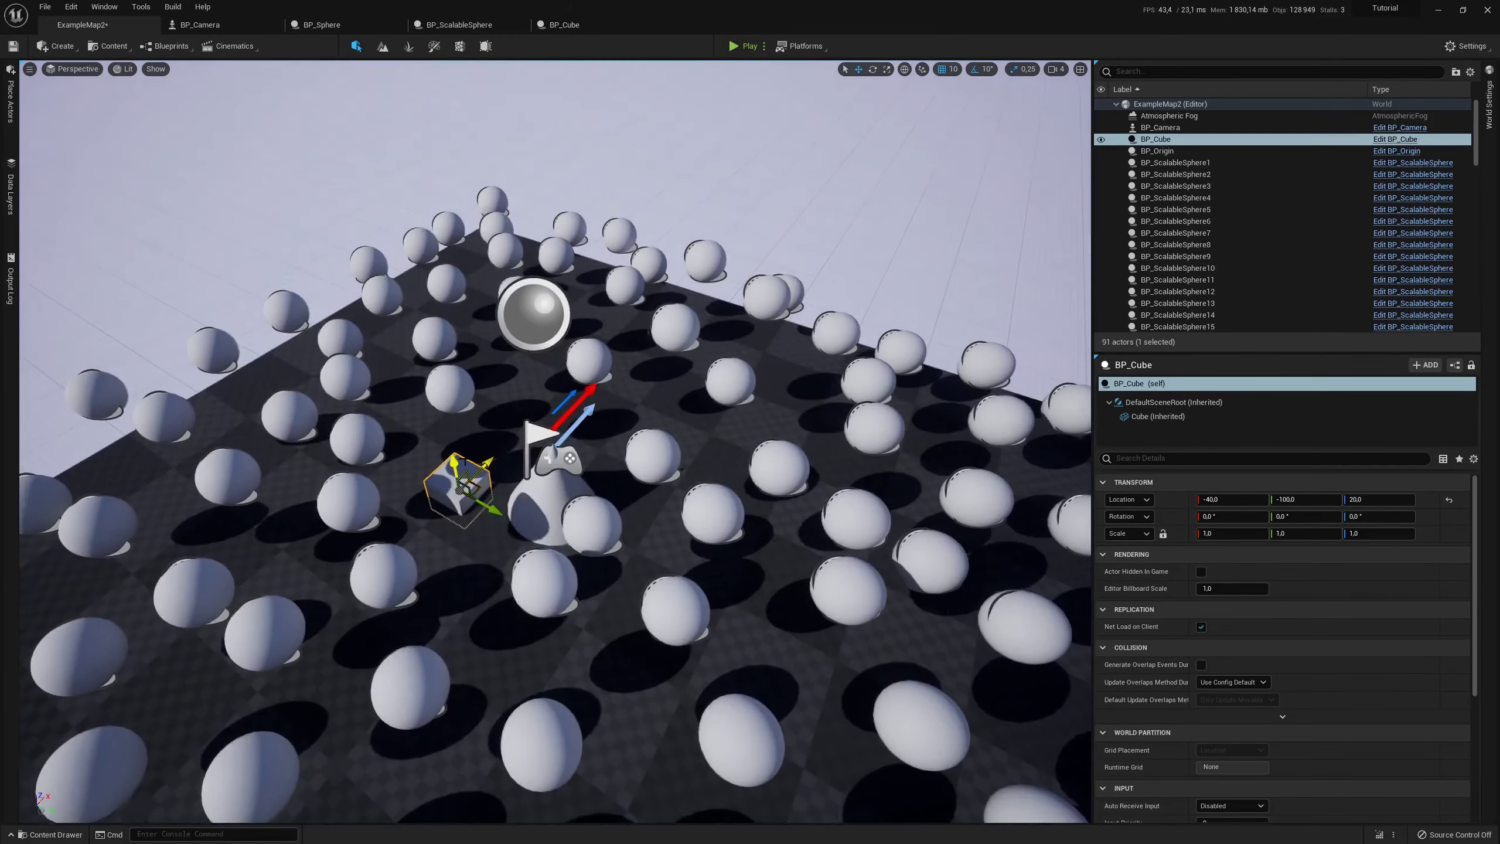
{"action": "left_click_drag", "start_coordinate": [464, 424], "coordinate": [440, 450]}
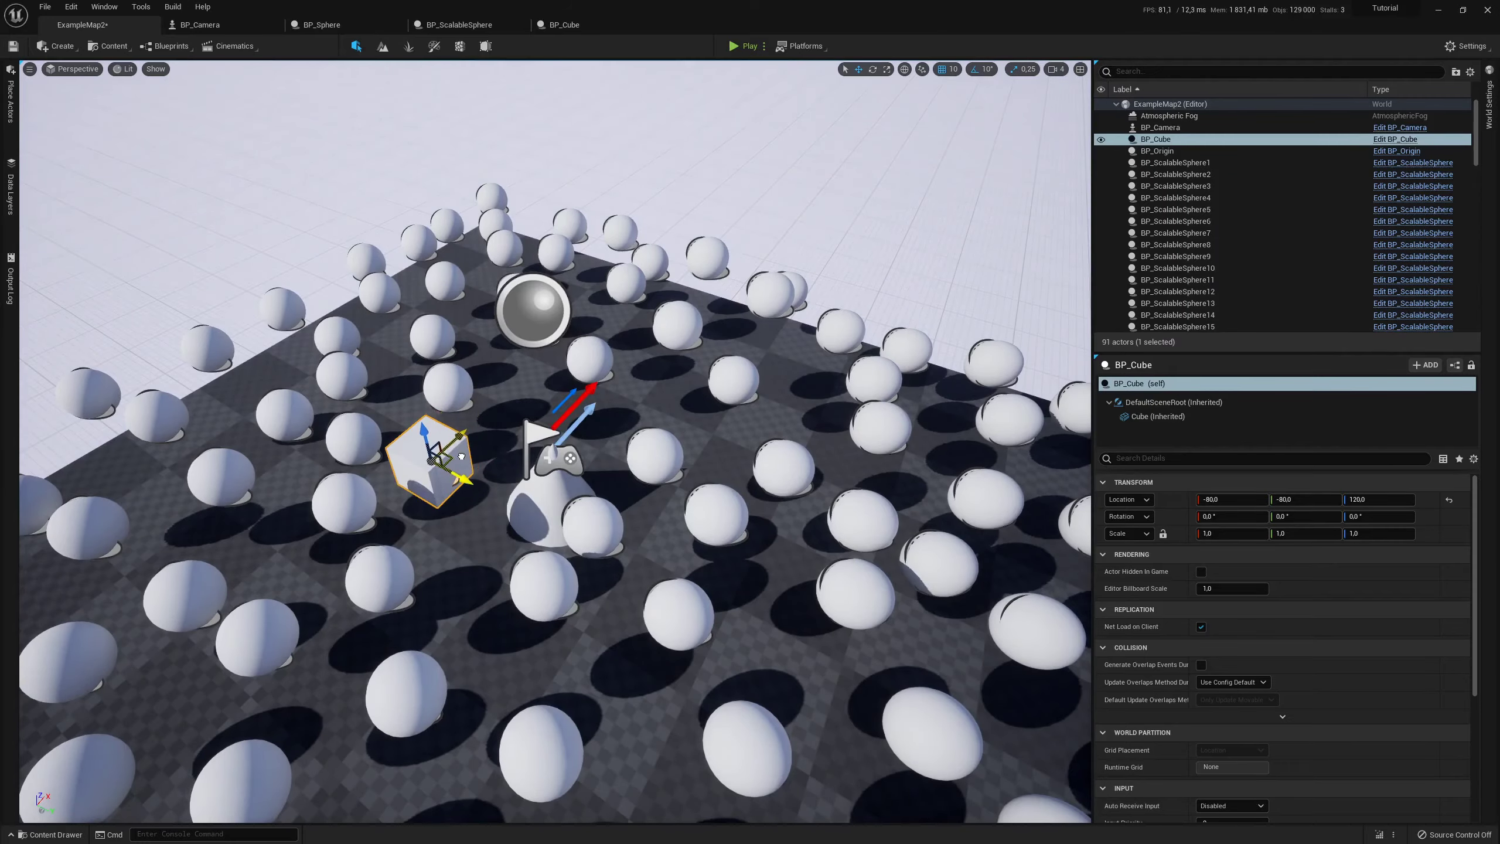
{"action": "right_click_drag", "start_coordinate": [440, 450], "coordinate": [614, 448]}
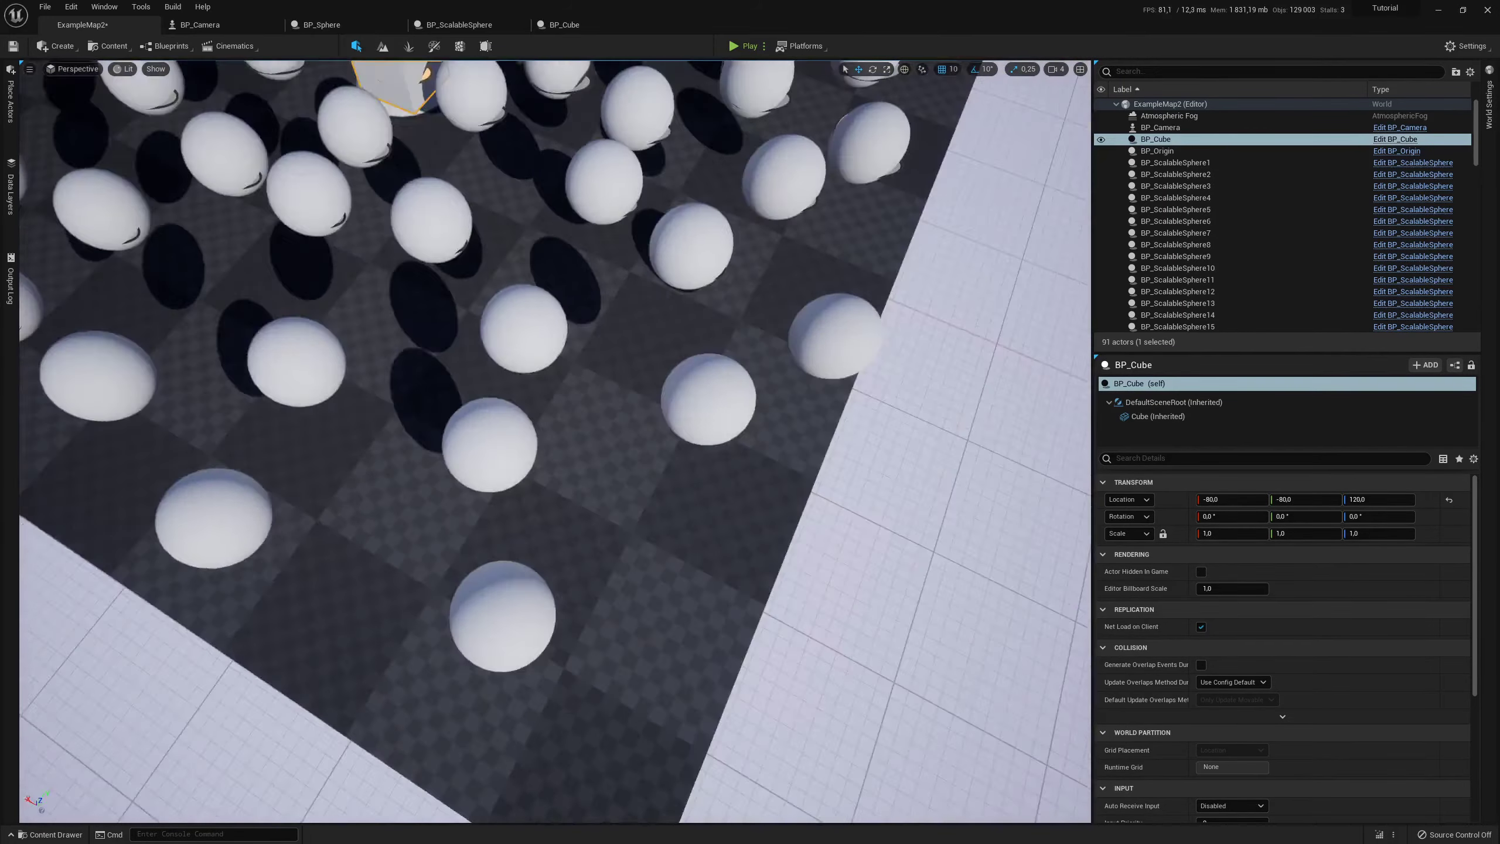
Alt-drag copies of the cube across the floor, including the lower right and top-left, then play
{"action": "right_click_drag", "start_coordinate": [660, 495], "coordinate": [661, 495]}
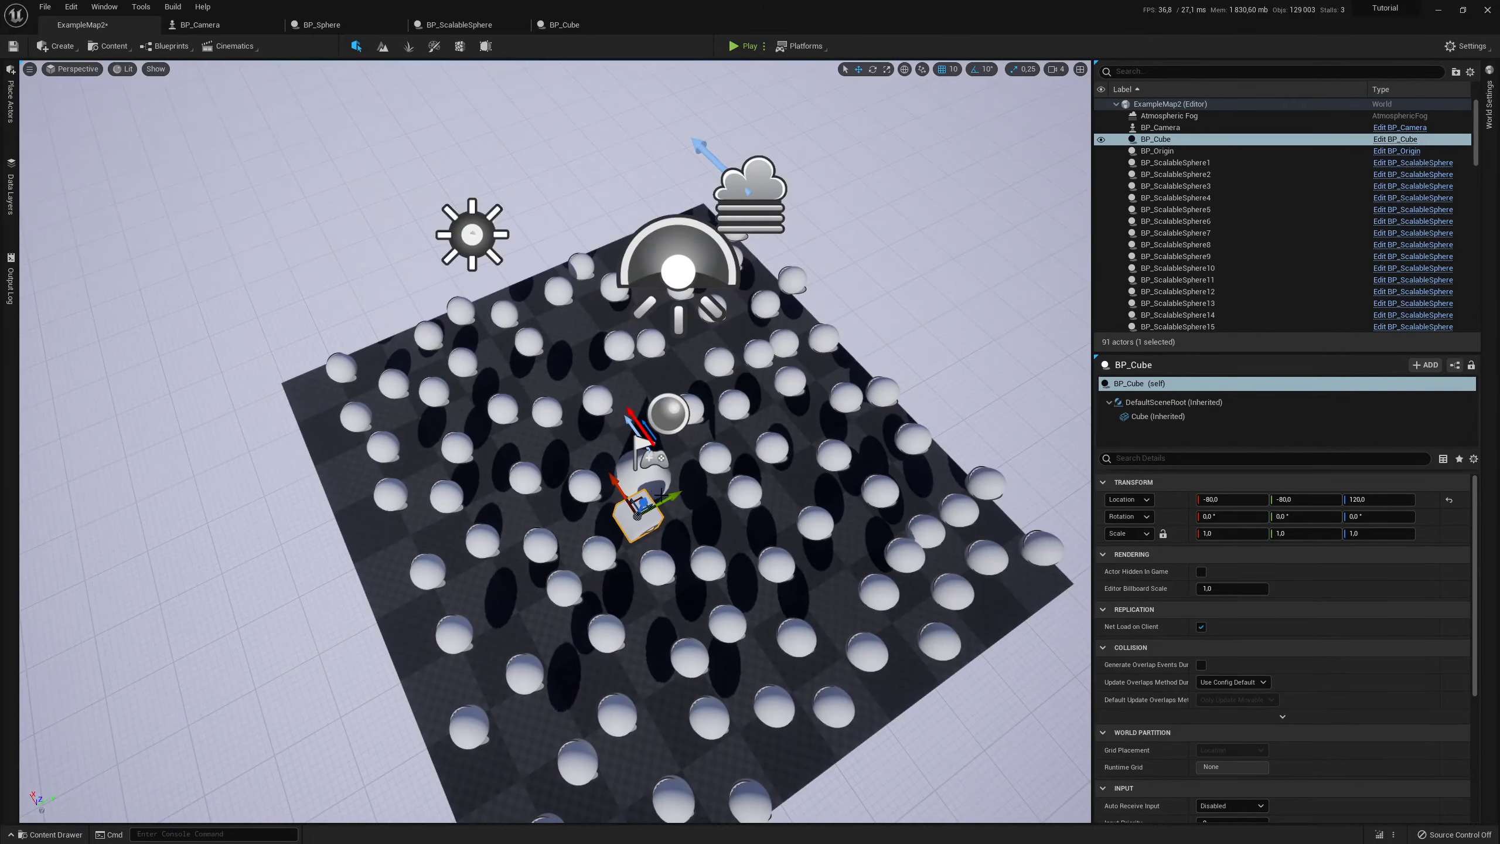
{"action": "left_click_drag", "start_coordinate": [638, 496], "coordinate": [564, 318], "text": "alt"}
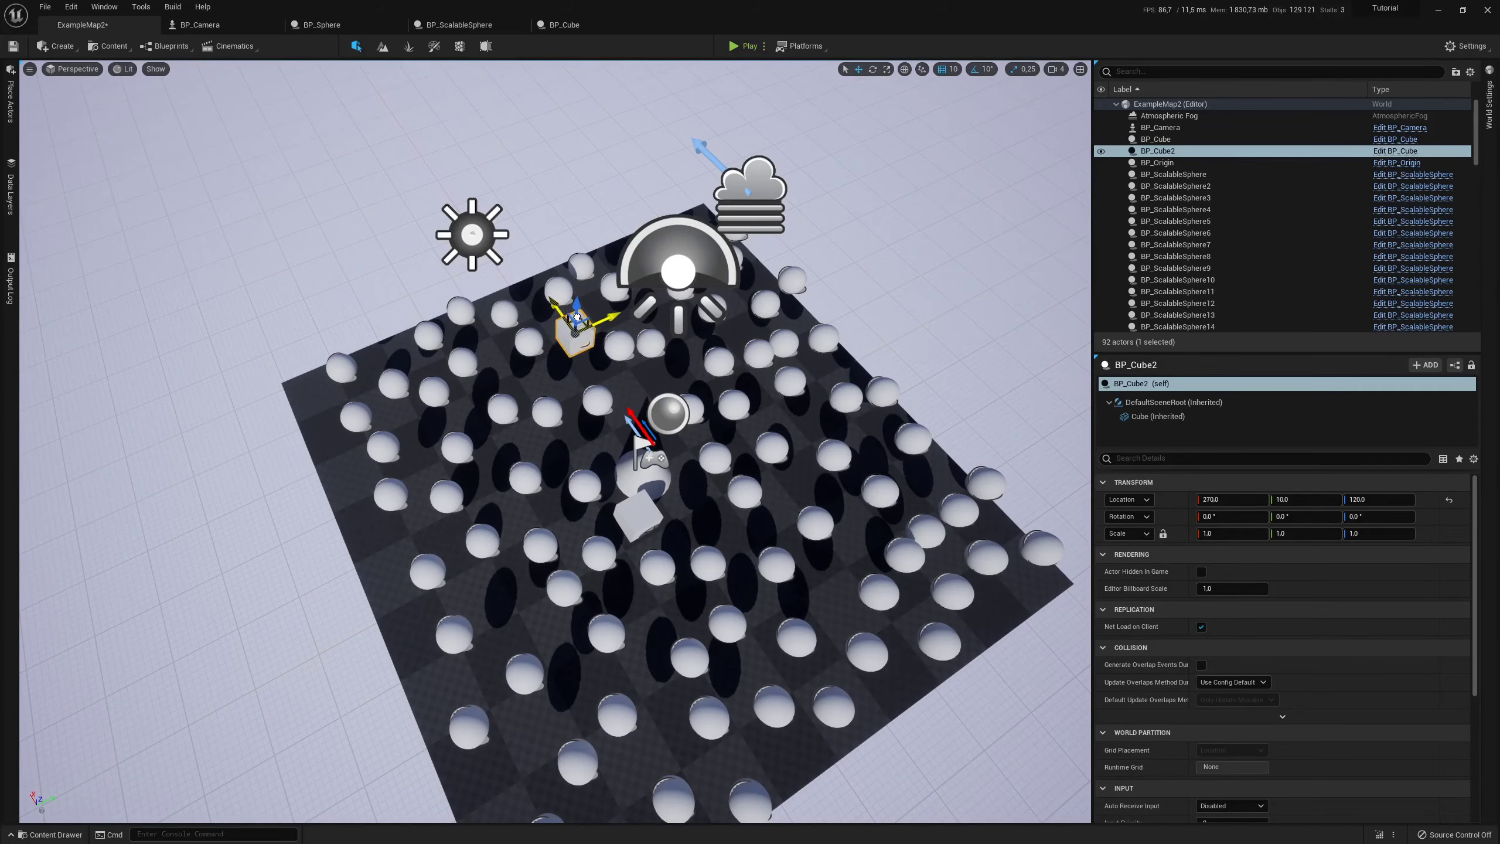
{"action": "right_click_drag", "start_coordinate": [534, 411], "coordinate": [550, 322]}
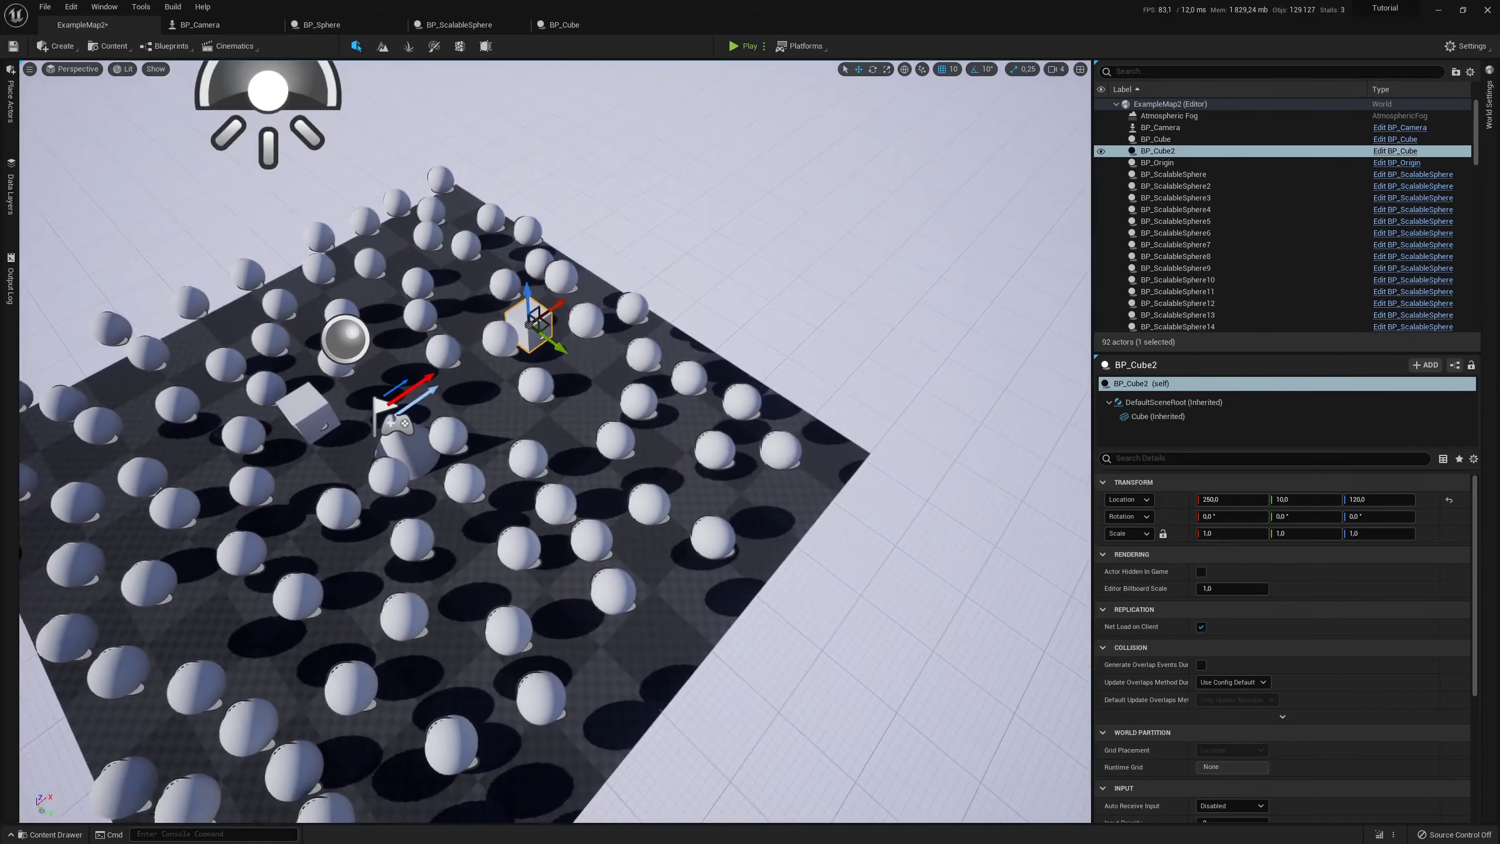
{"action": "left_click_drag", "start_coordinate": [548, 325], "coordinate": [625, 597], "text": "alt"}
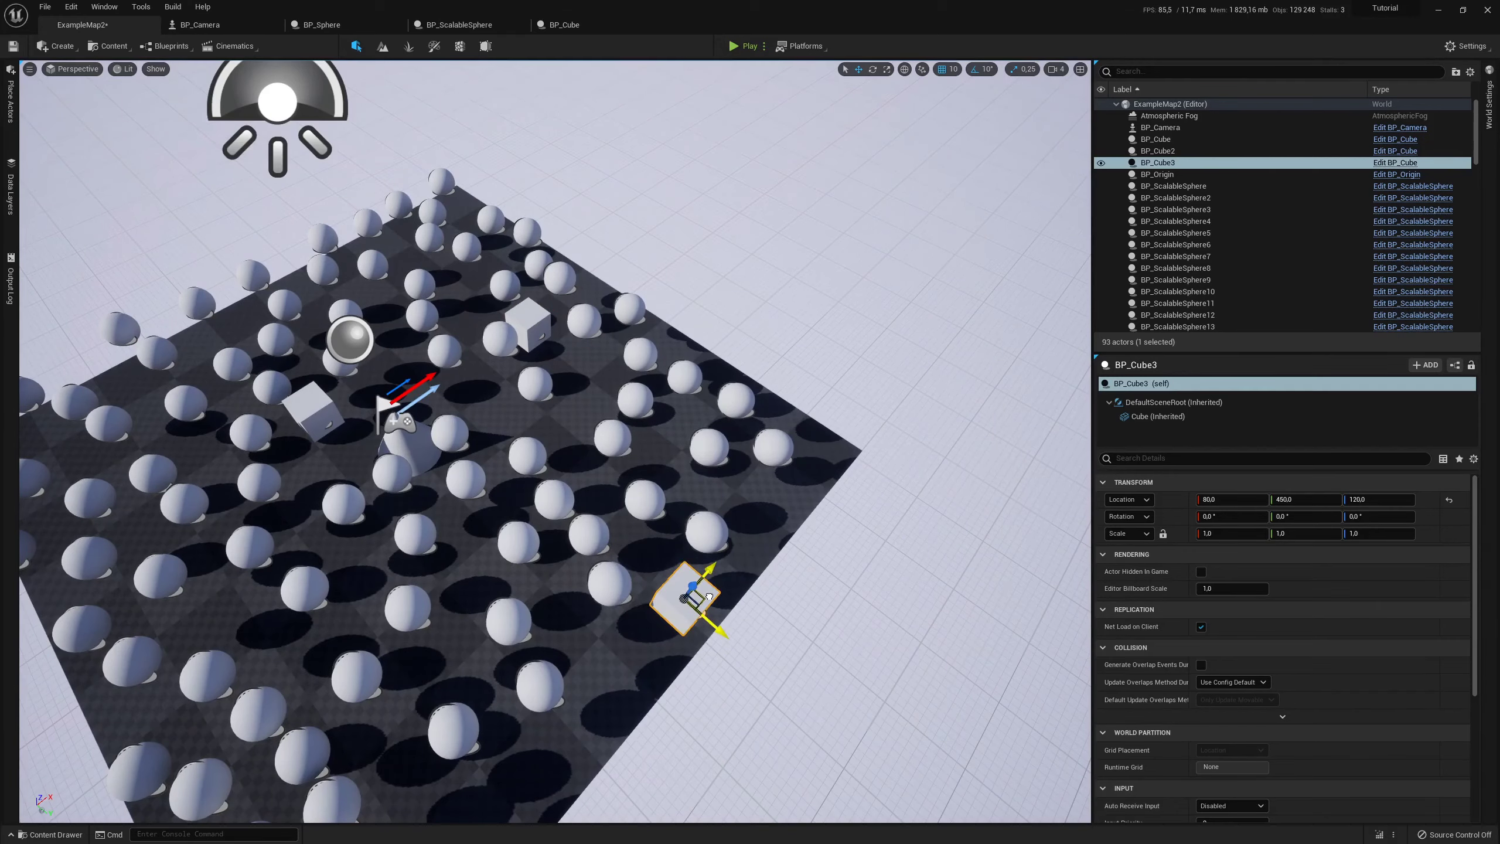
{"action": "right_click_drag", "start_coordinate": [625, 597], "coordinate": [636, 566]}
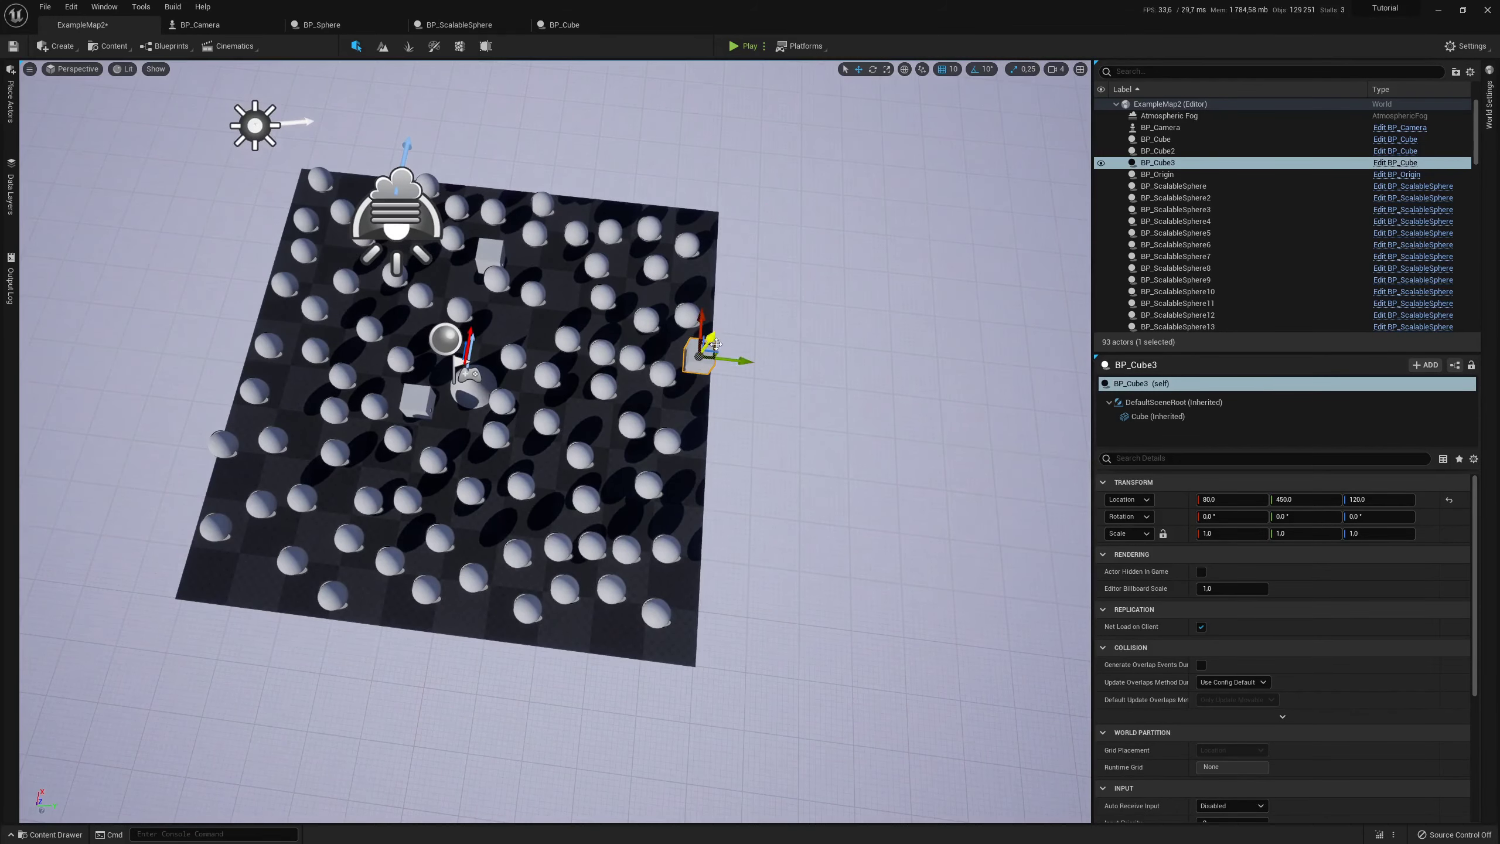
{"action": "mouse_move", "coordinate": [716, 344]}
{"action": "left_mouse_down", "text": "alt"}
{"action": "mouse_move", "coordinate": [617, 604]}
{"action": "mouse_move", "coordinate": [255, 556]}
{"action": "mouse_move", "coordinate": [311, 365]}
{"action": "left_mouse_up", "text": "alt"}
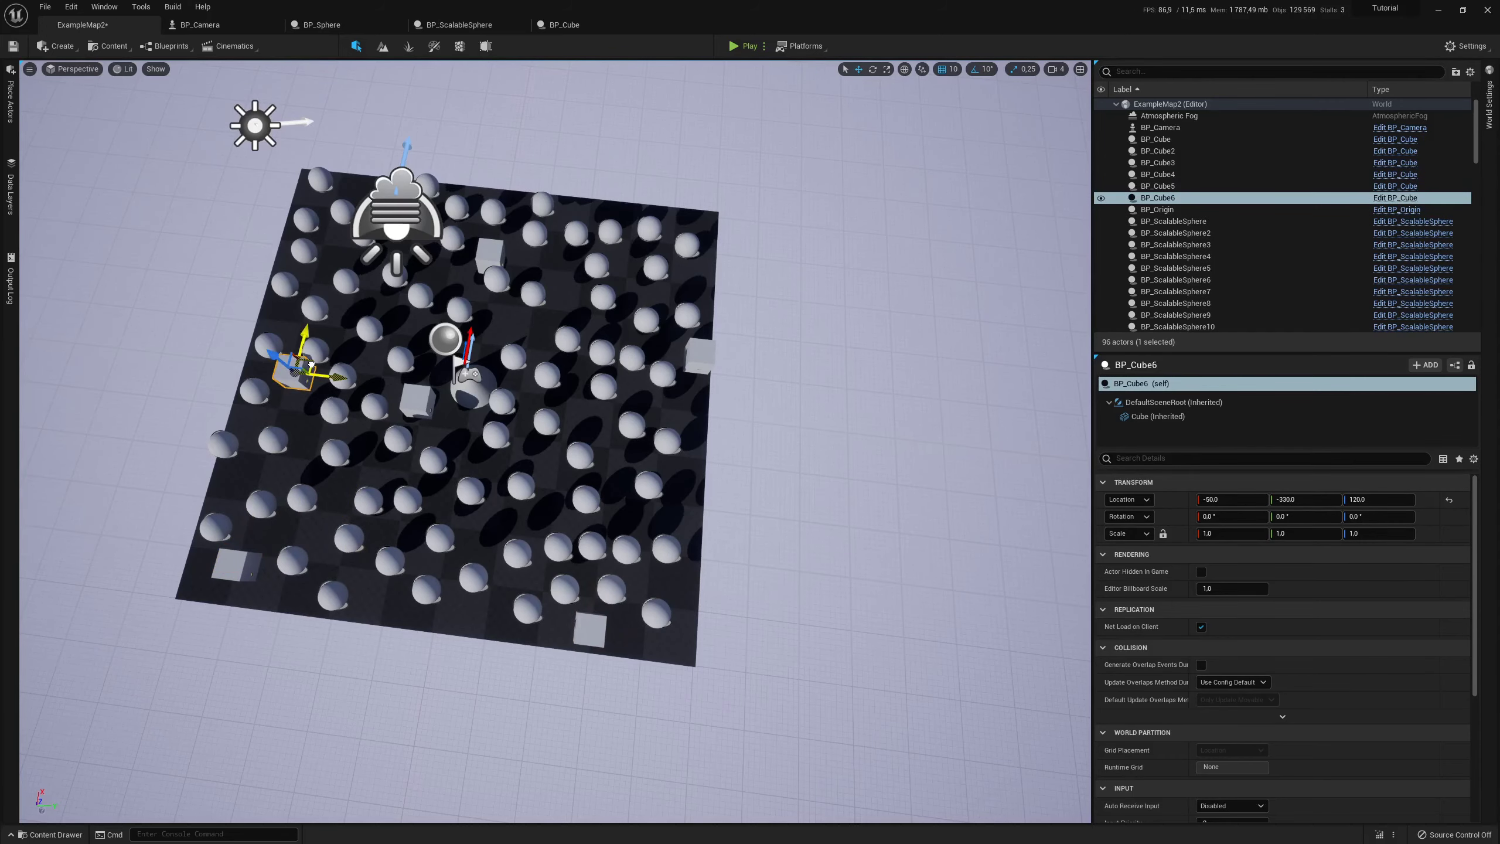
{"action": "right_click_drag", "start_coordinate": [367, 378], "coordinate": [322, 395]}
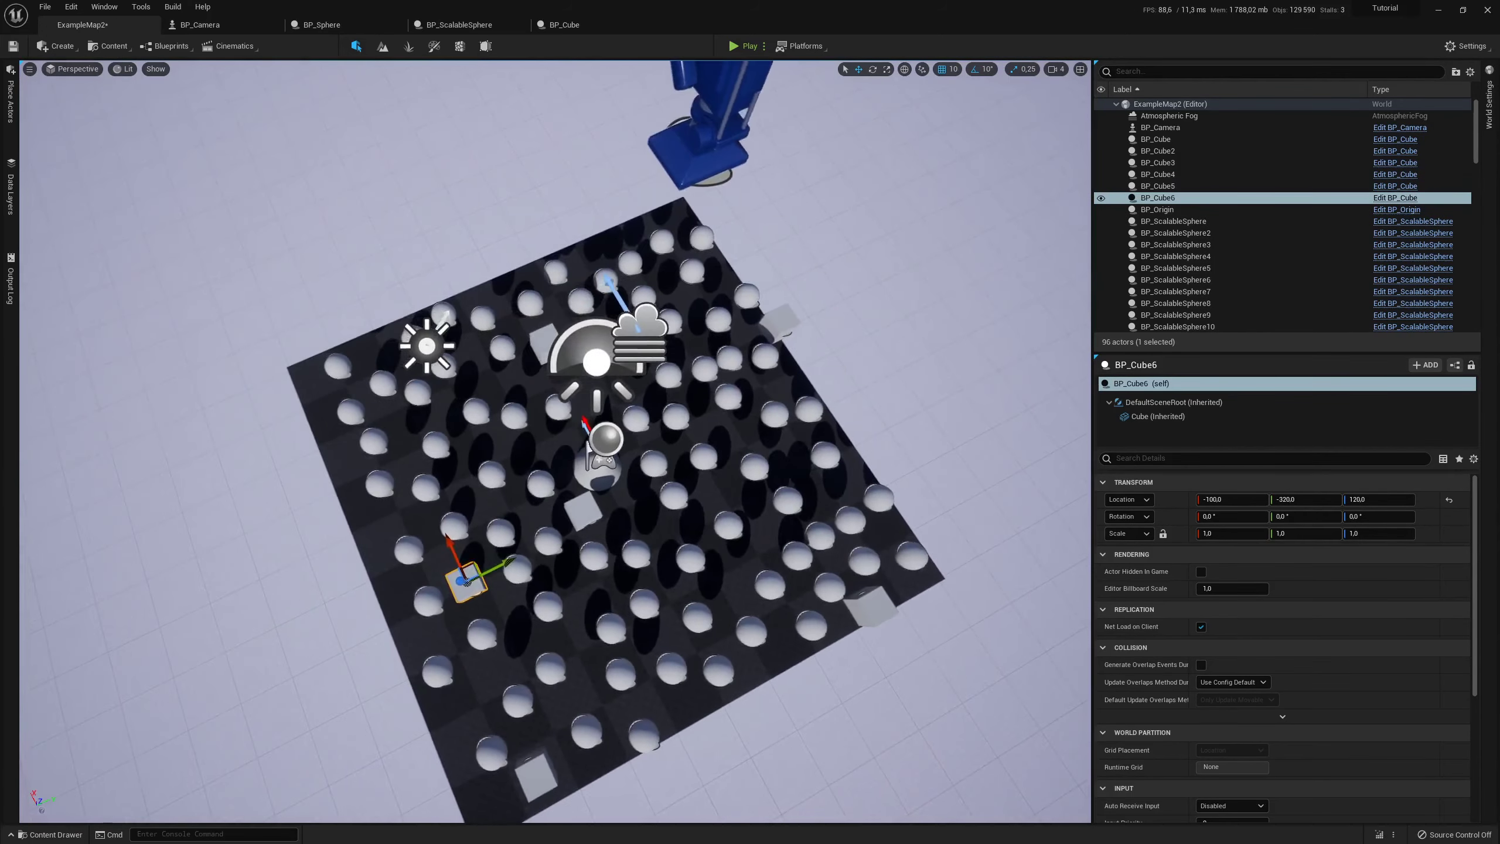
{"action": "left_click_drag", "start_coordinate": [349, 484], "coordinate": [330, 242], "text": "alt"}
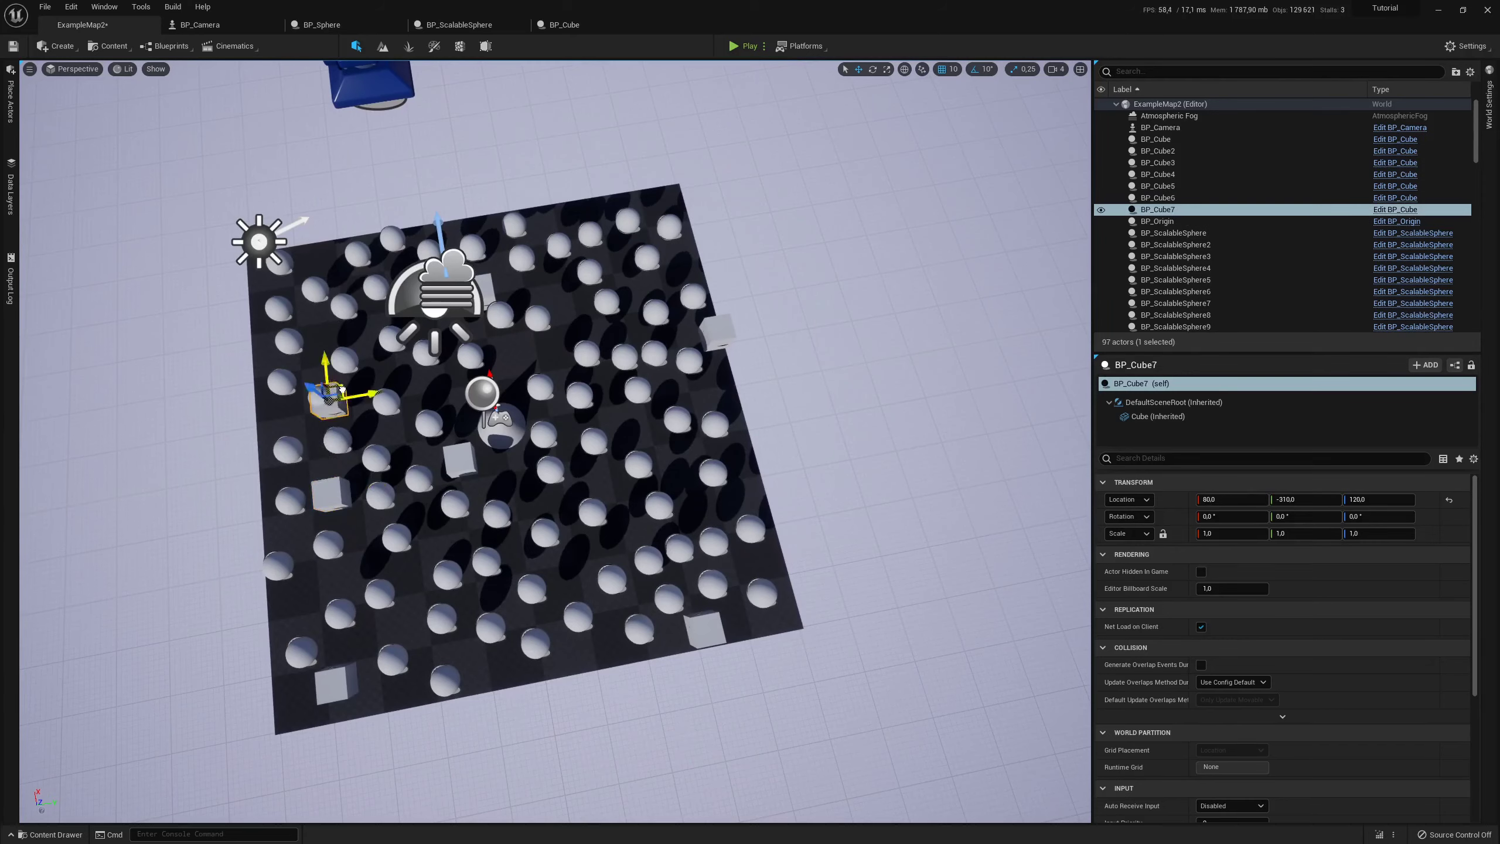
{"action": "right_click_drag", "start_coordinate": [459, 379], "coordinate": [740, 79]}
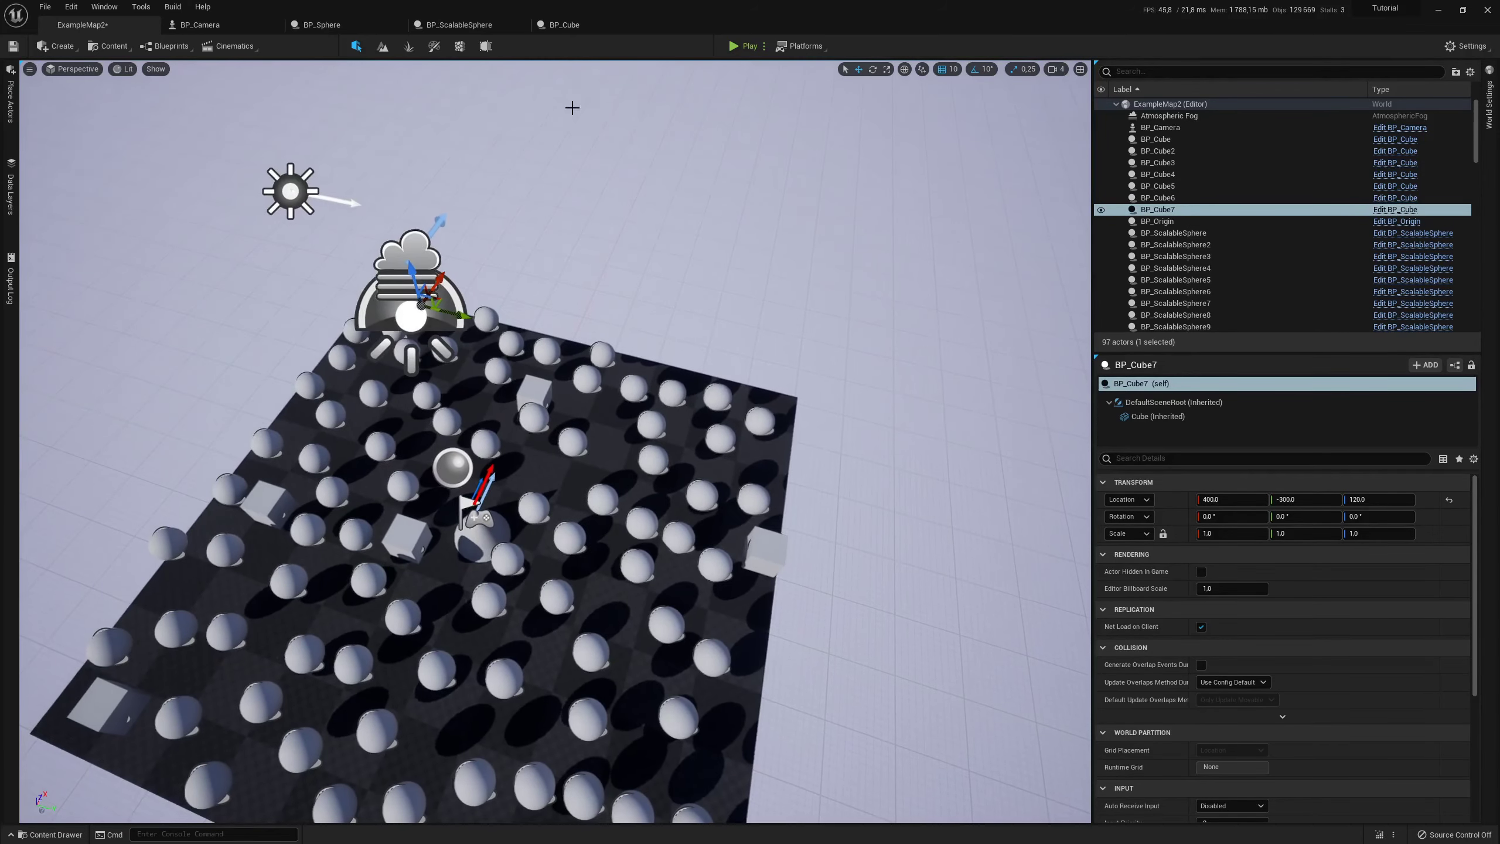
{"action": "left_click", "coordinate": [746, 49]}
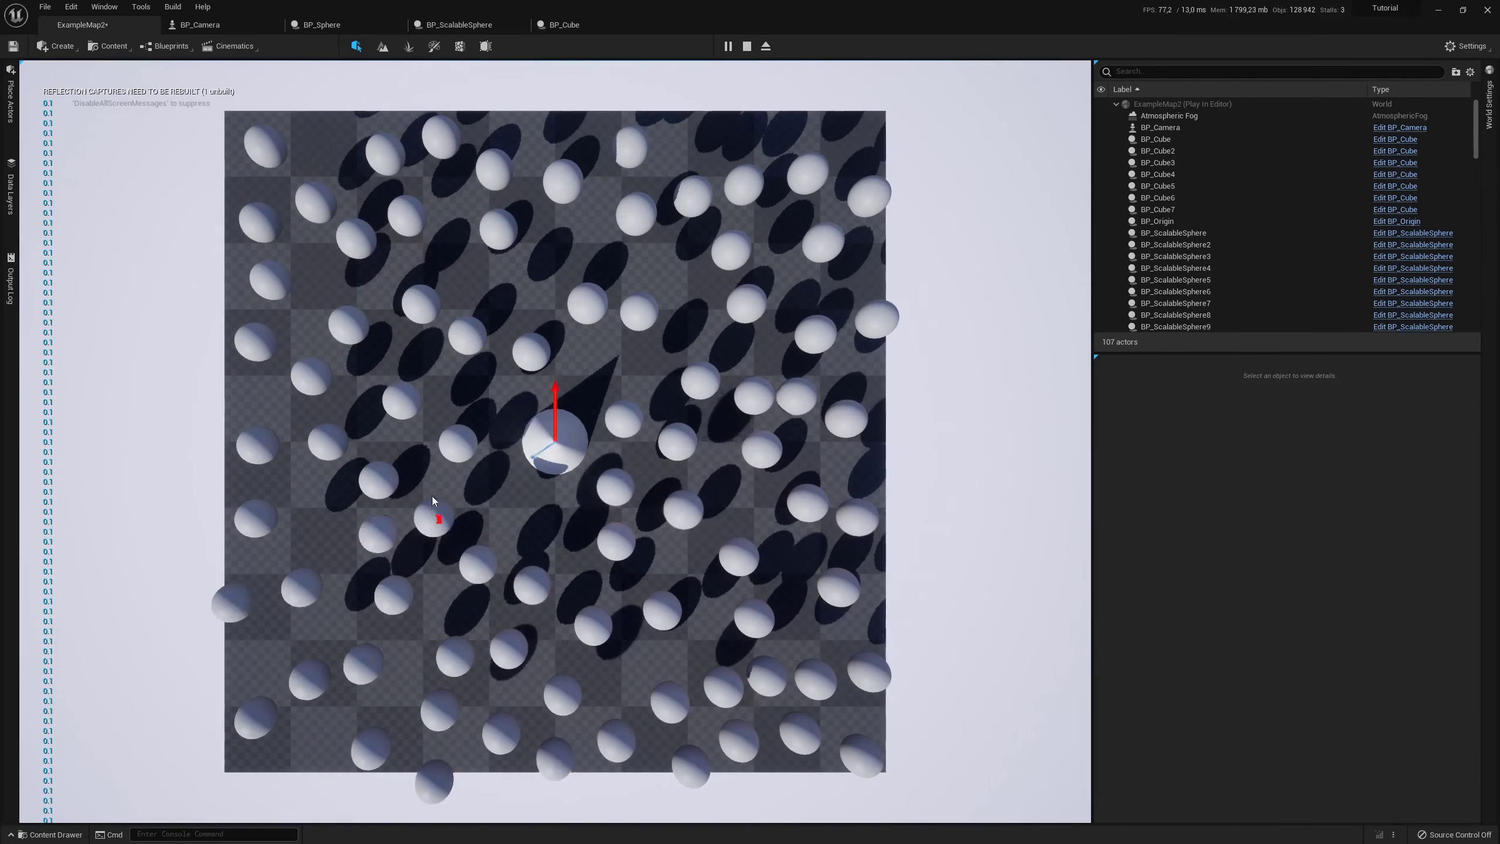
{"action": "key", "text": "Escape"}
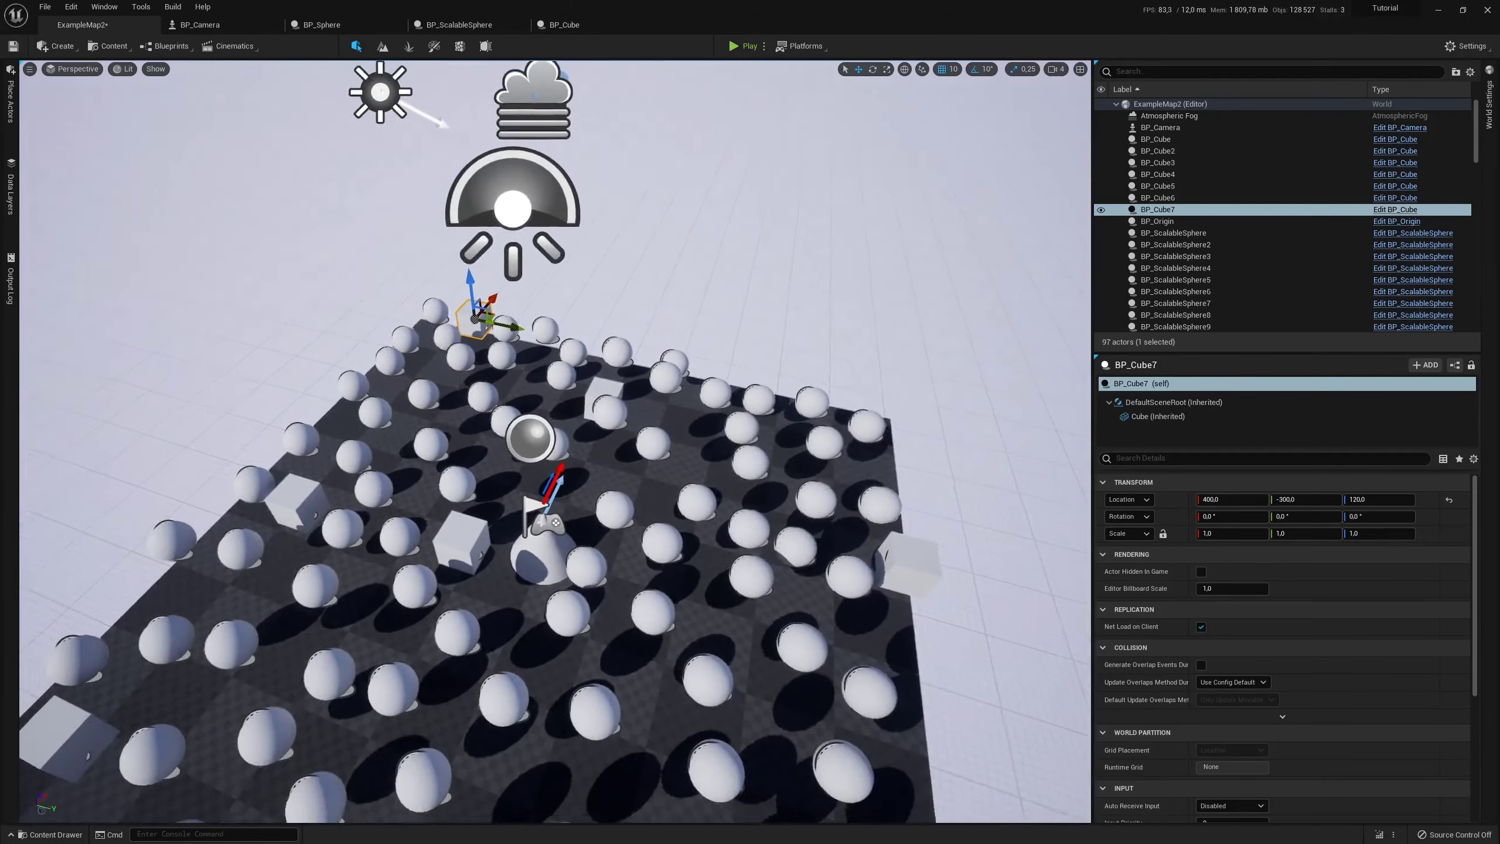
{"action": "left_click", "coordinate": [363, 26]}
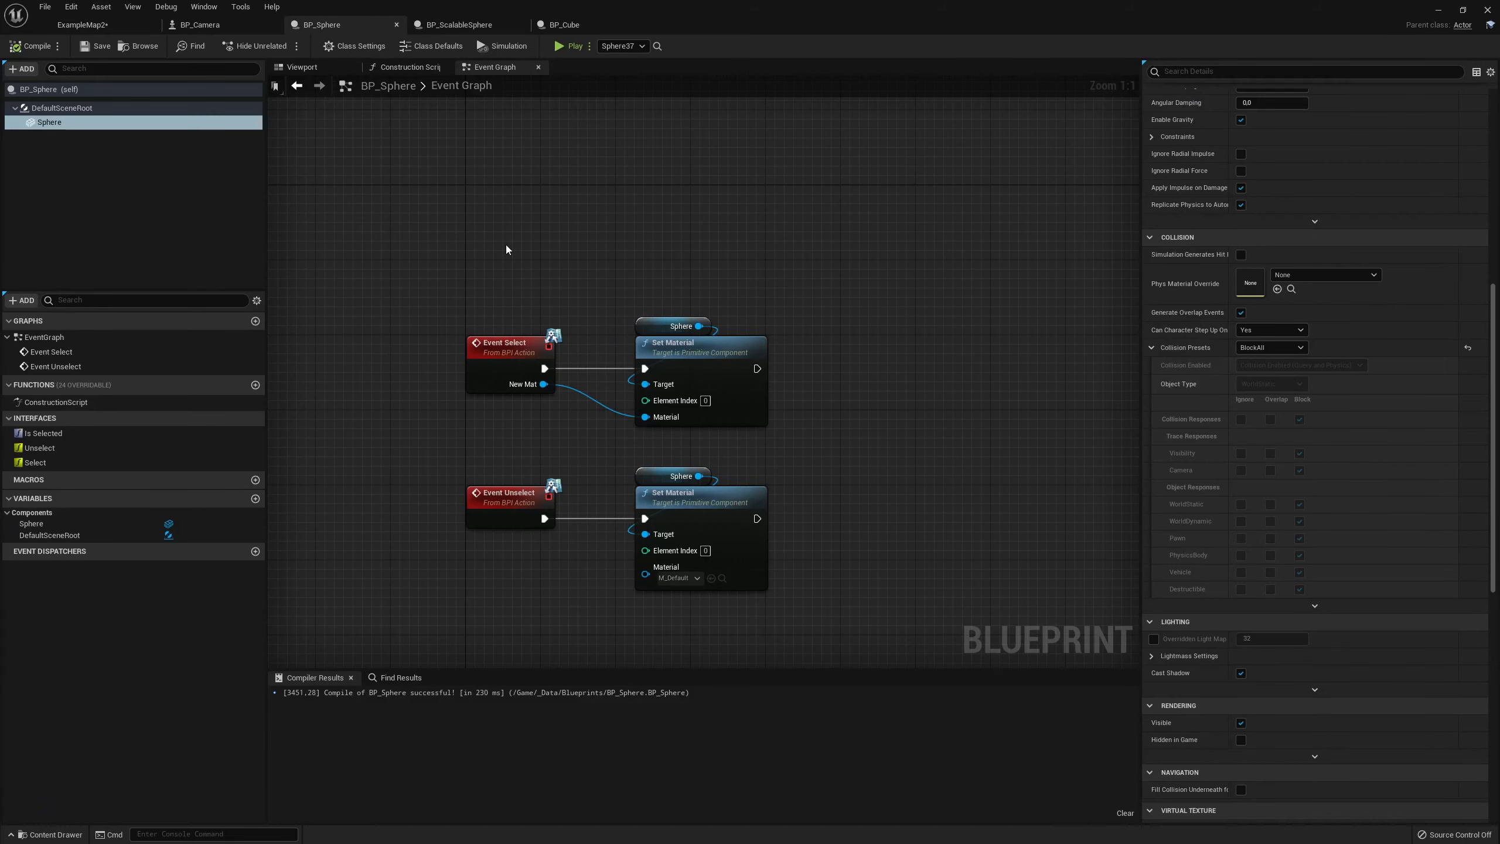
Try converting the Is Selected interface function into an event
{"action": "right_click", "coordinate": [59, 435]}
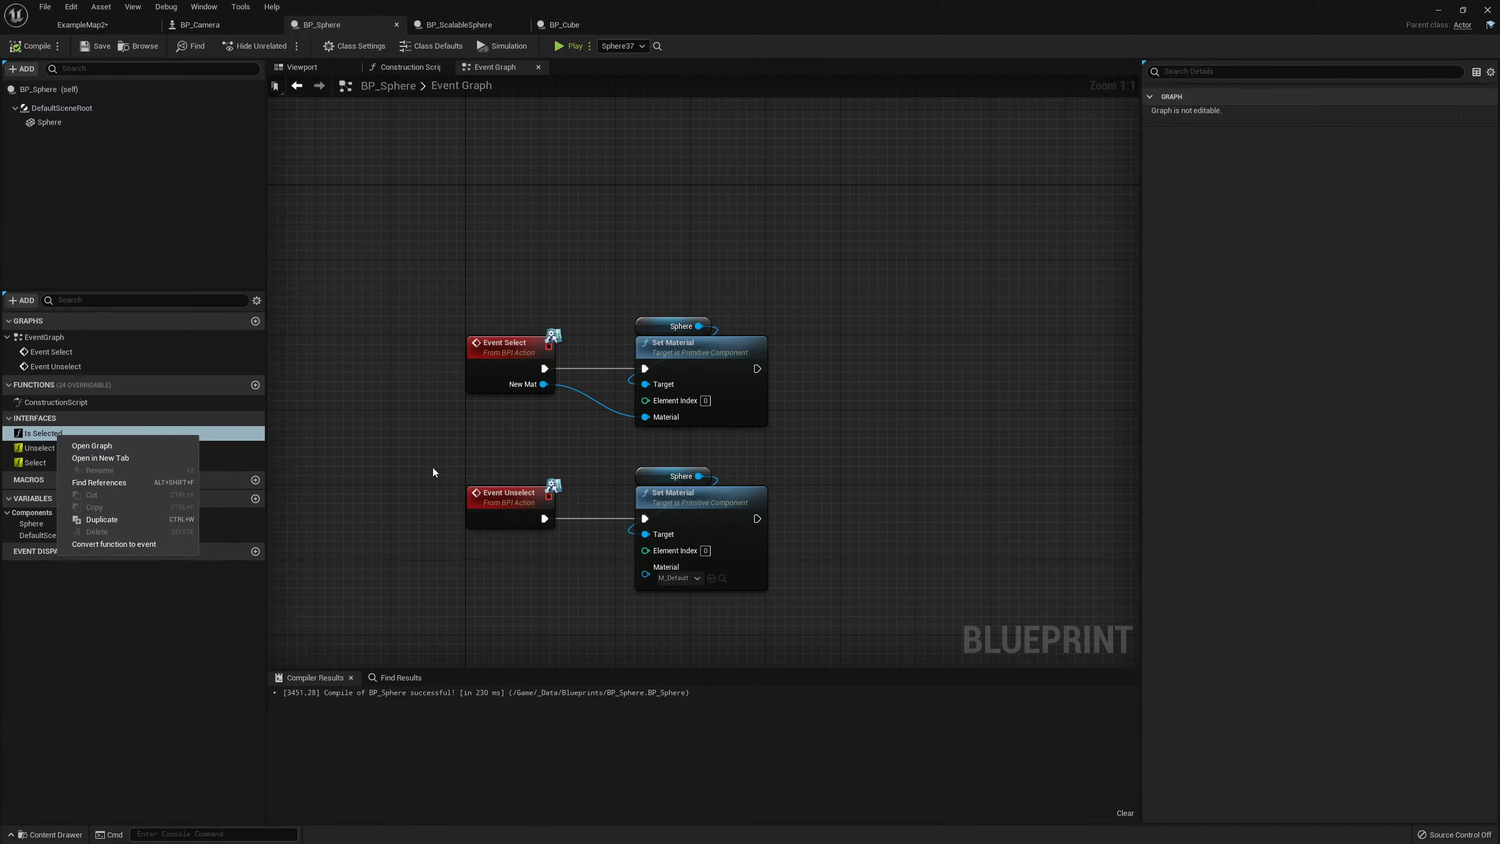
{"action": "right_click_drag", "start_coordinate": [498, 470], "coordinate": [495, 385]}
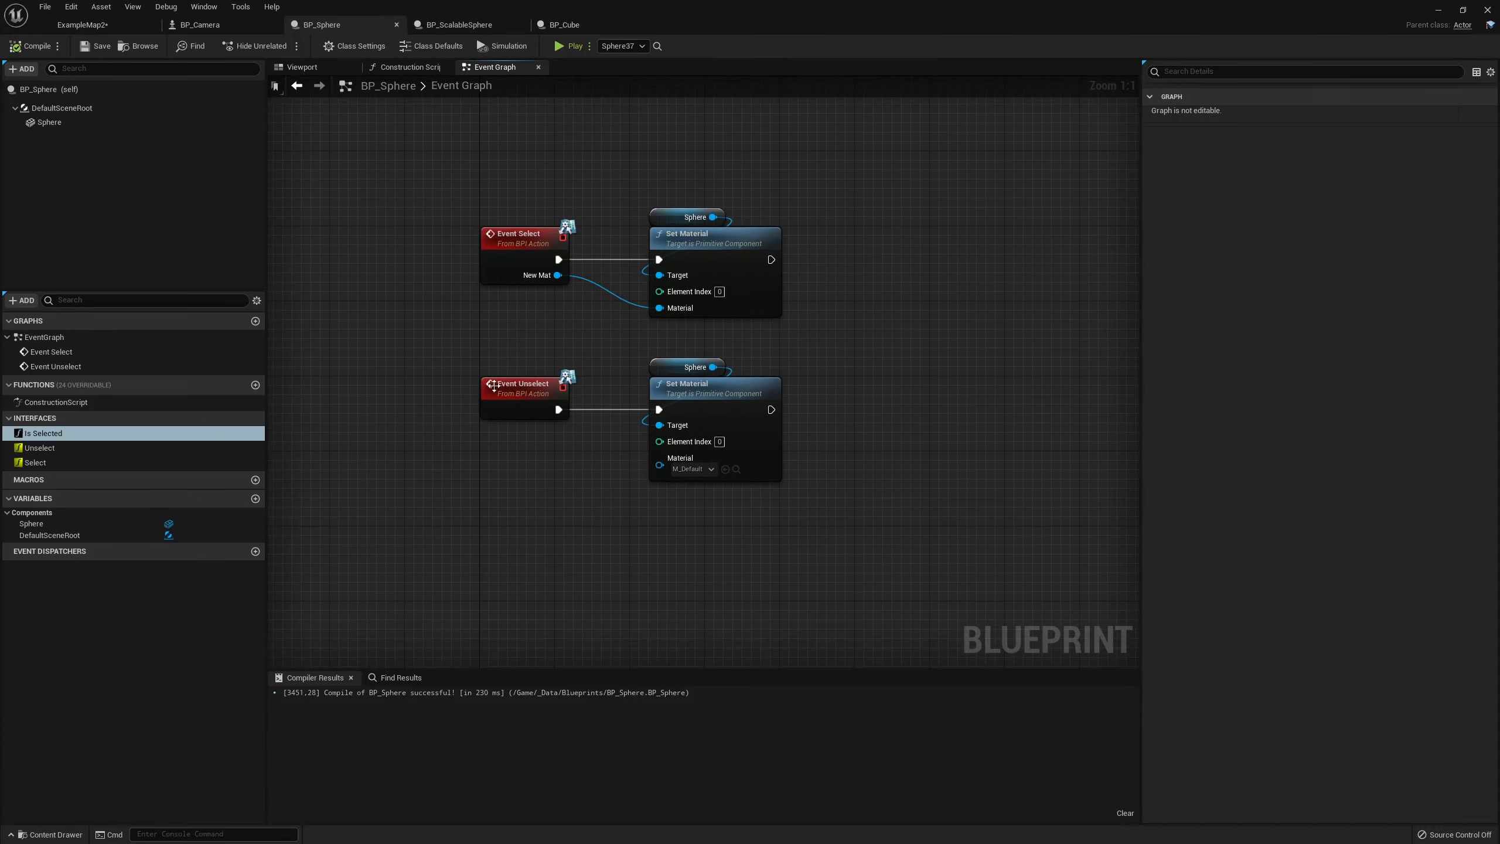
{"action": "right_click", "coordinate": [63, 435]}
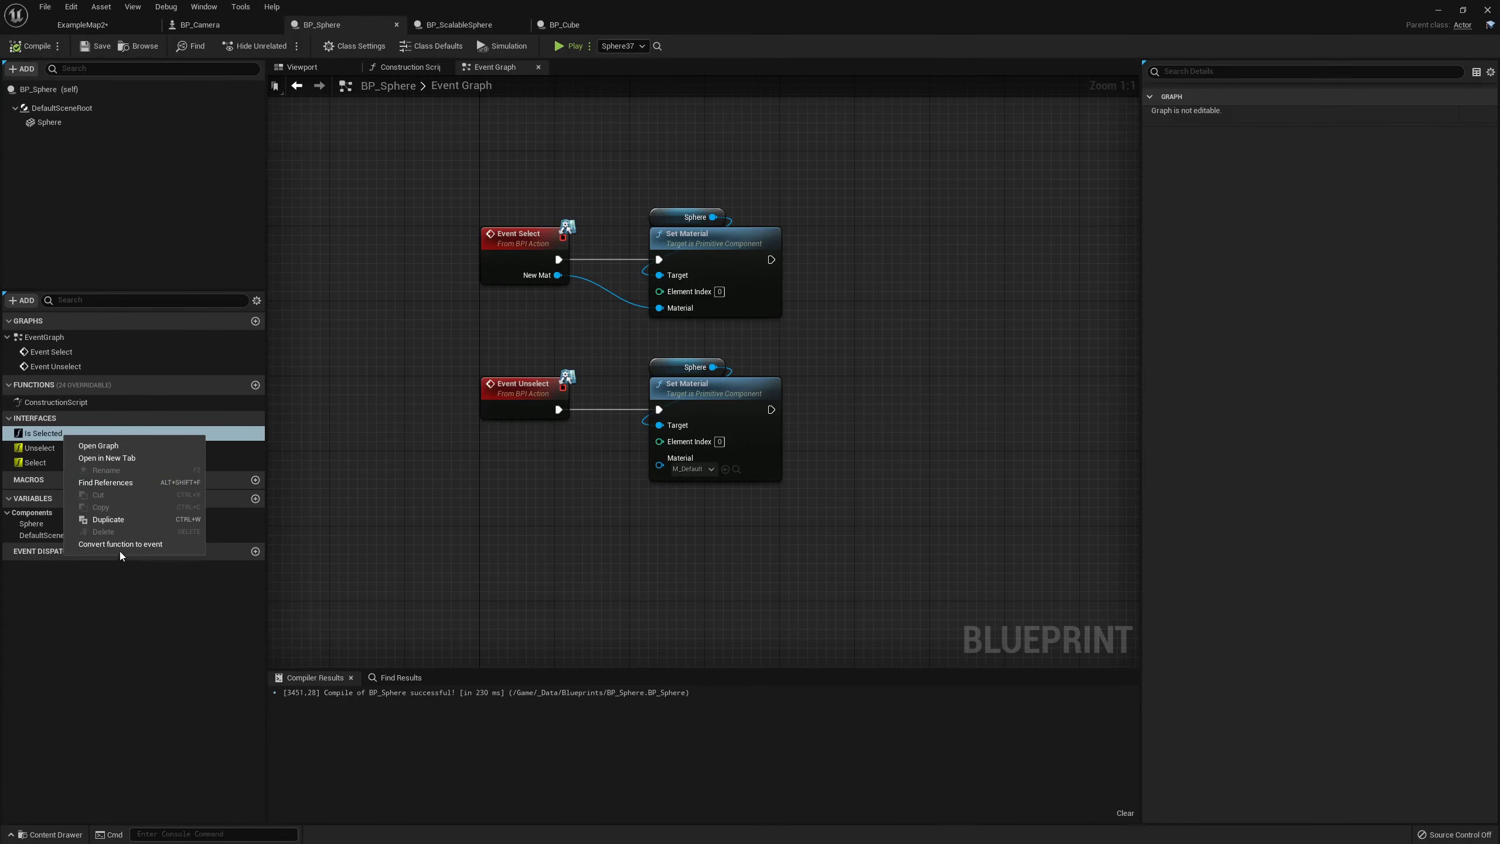
{"action": "left_click", "coordinate": [139, 549]}
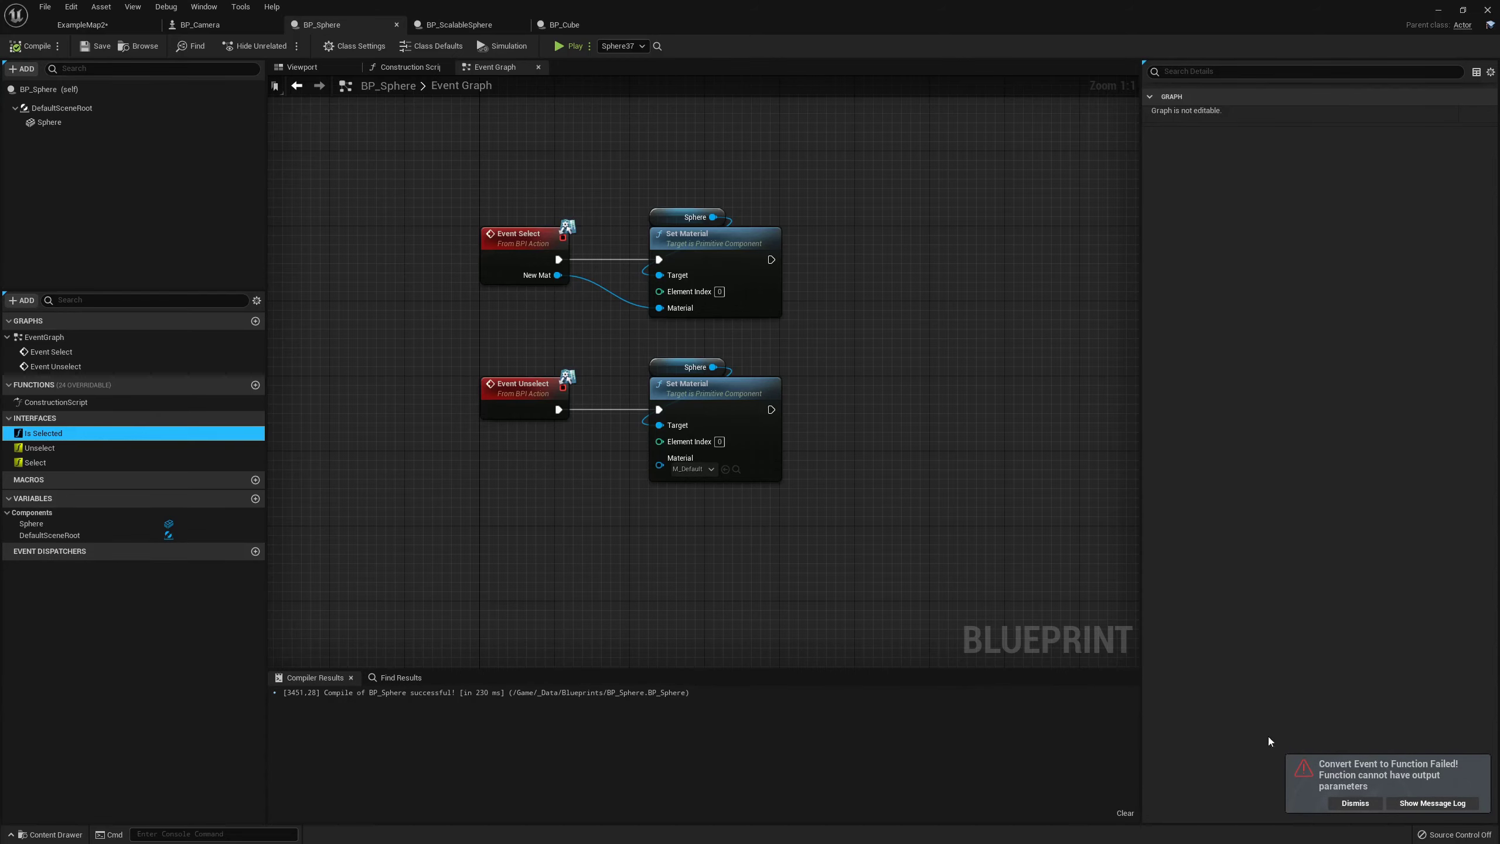
Open the Is Selected function graph in a new tab, centred on its entry and Return Node
{"action": "right_click", "coordinate": [70, 434]}
{"action": "left_click", "coordinate": [94, 450]}
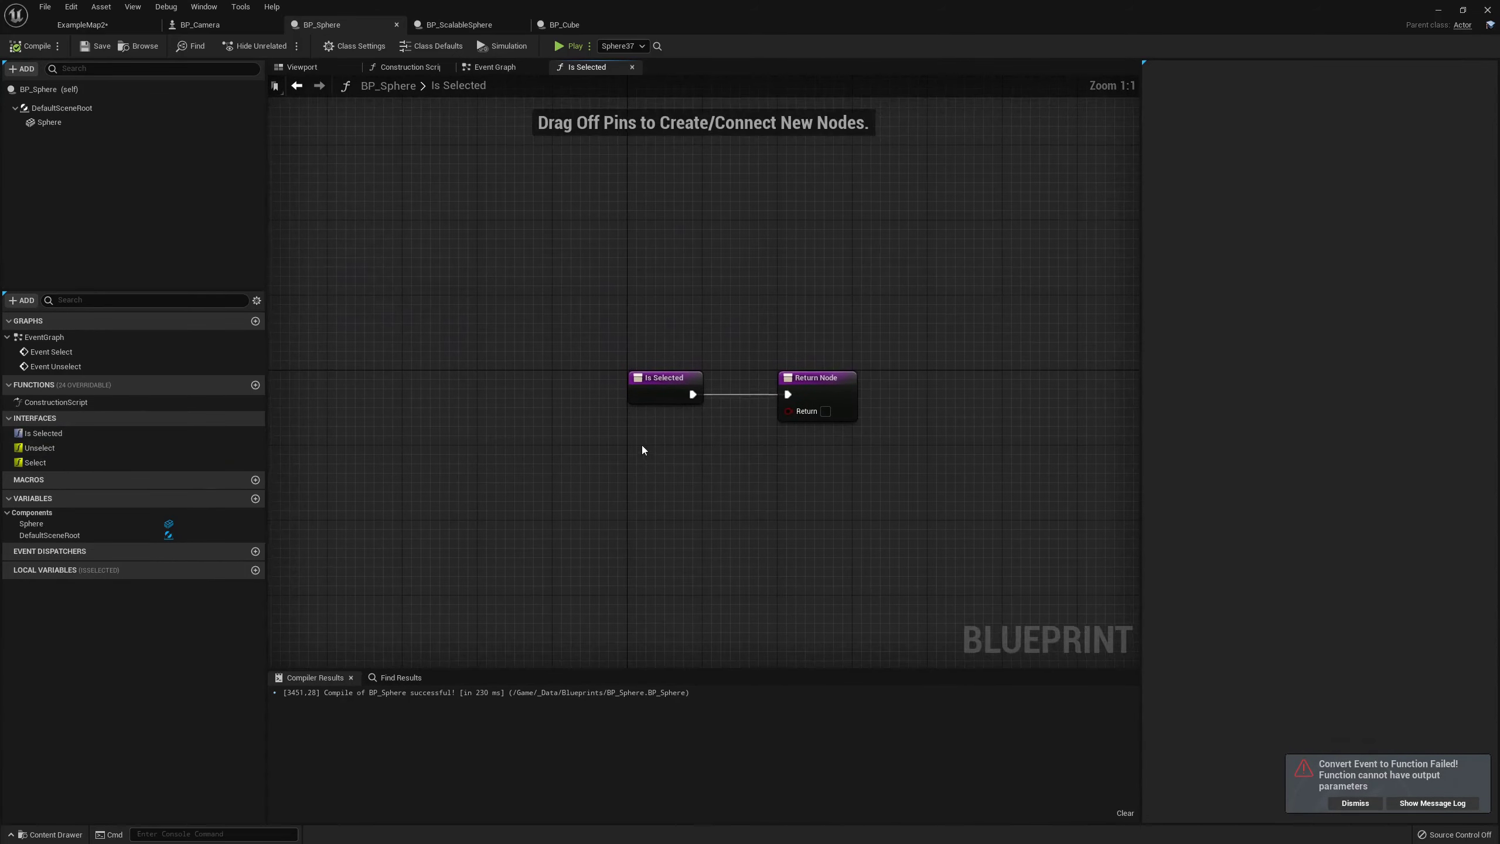
{"action": "right_click_drag", "start_coordinate": [715, 328], "coordinate": [565, 340]}
{"action": "left_click", "coordinate": [731, 392]}
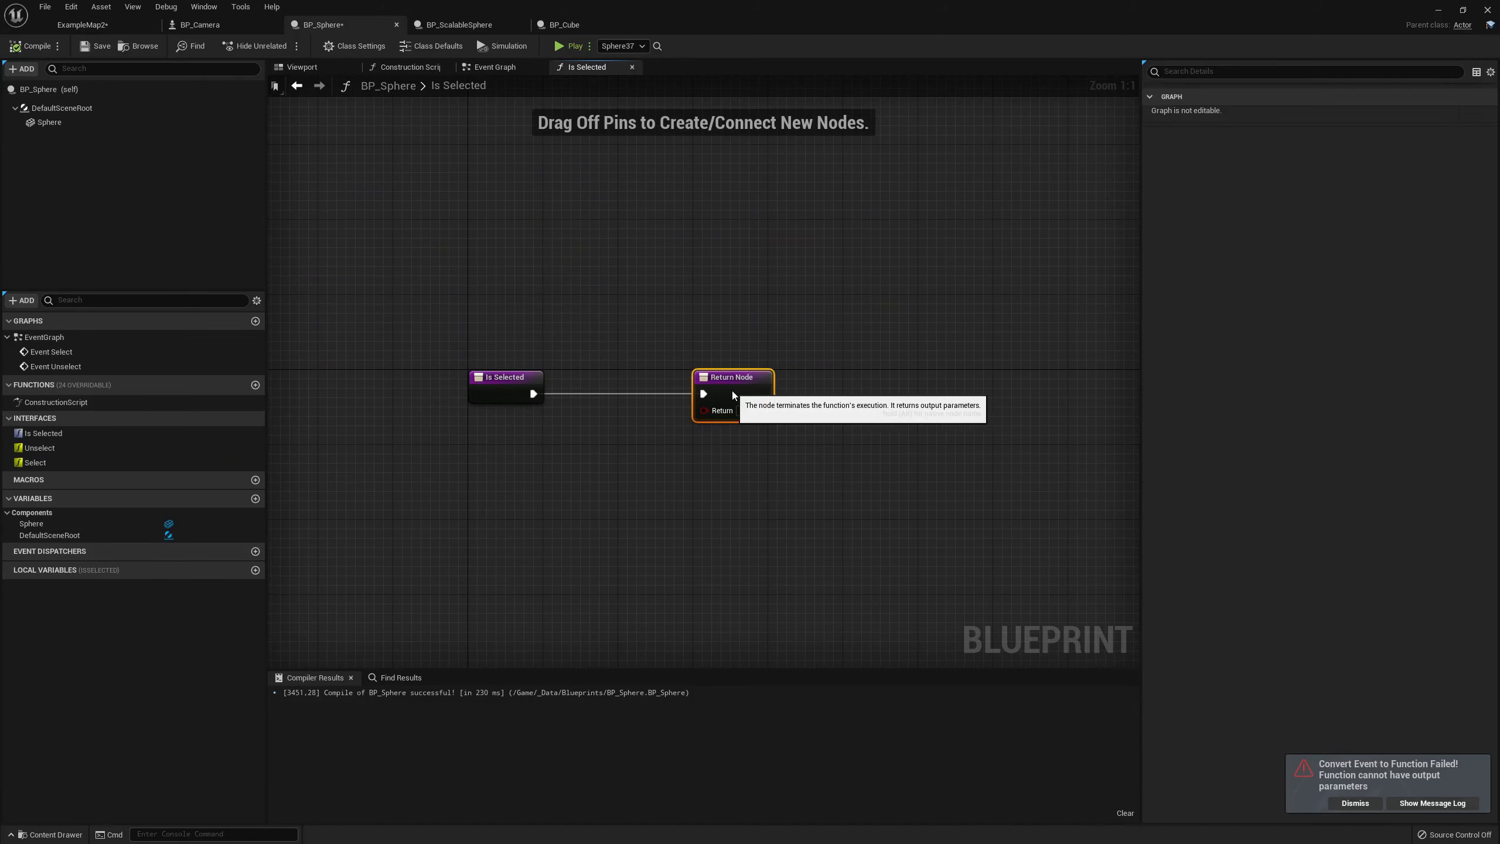
{"action": "left_click", "coordinate": [734, 350]}
{"action": "left_click_drag", "start_coordinate": [803, 454], "coordinate": [817, 417]}
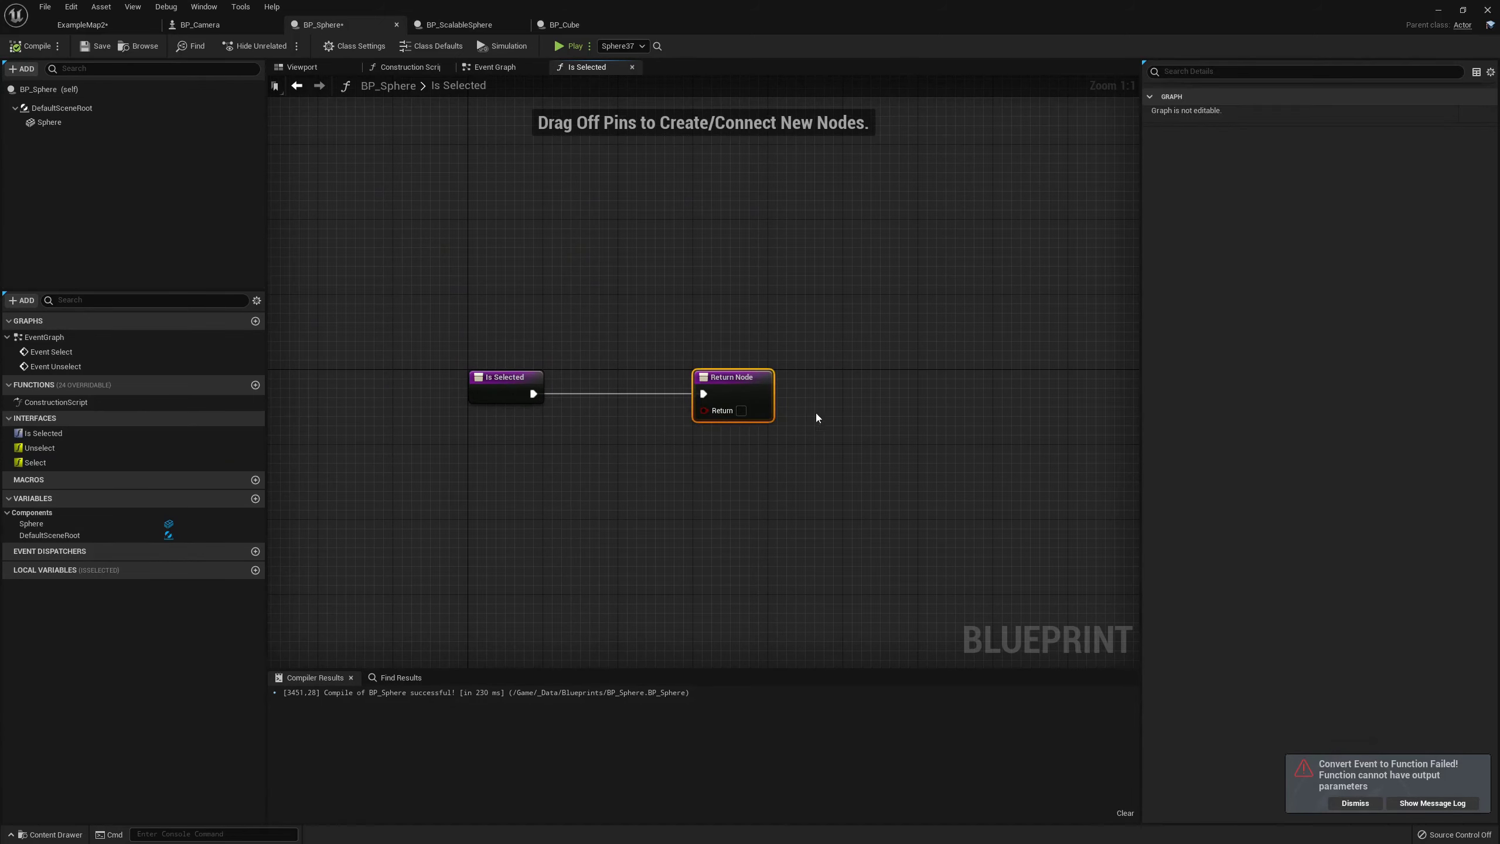
{"action": "left_click", "coordinate": [741, 437]}
{"action": "mouse_move", "coordinate": [714, 469]}
{"action": "right_mouse_down"}
{"action": "mouse_move", "coordinate": [735, 430]}
{"action": "mouse_move", "coordinate": [771, 428]}
{"action": "right_mouse_up"}
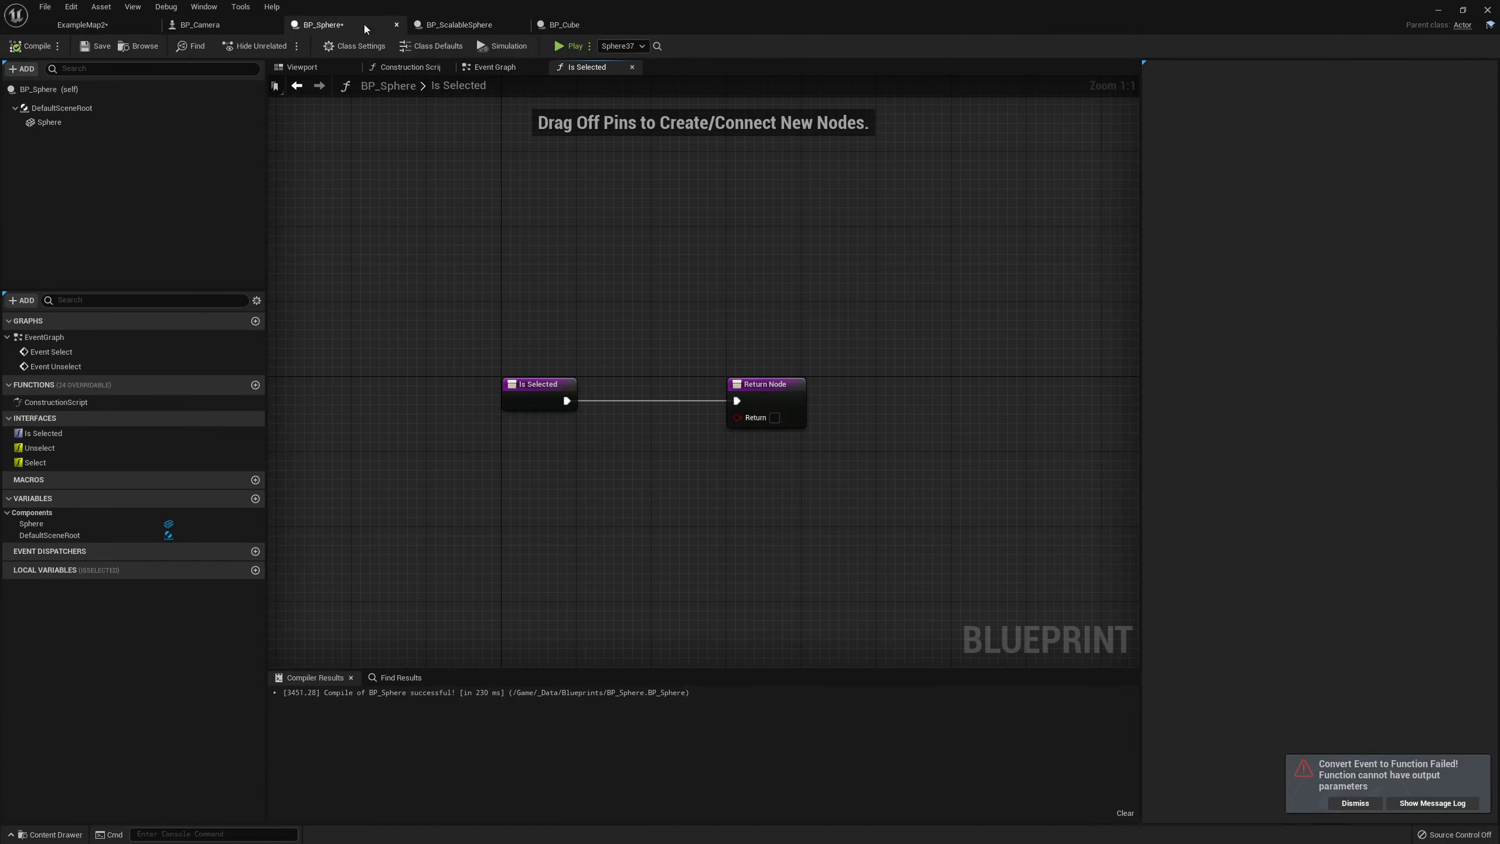
Add a Boolean variable bIsSelected, toggle its Private setting, and compile
{"action": "left_click", "coordinate": [255, 499]}
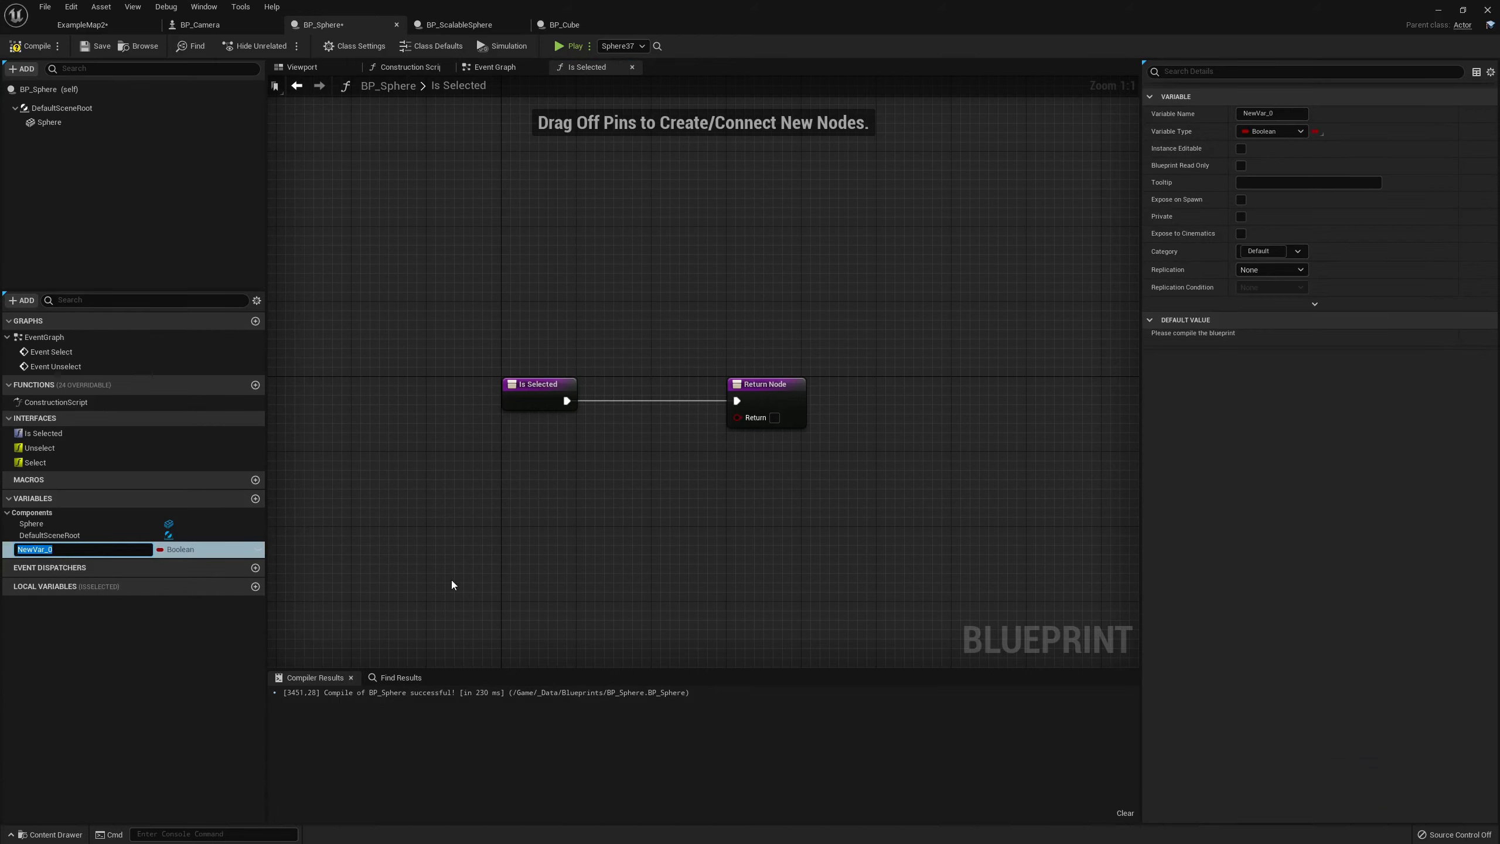
{"action": "type", "text": "bIsSelecte"}
{"action": "type", "text": "d"}
{"action": "key", "text": "Return"}
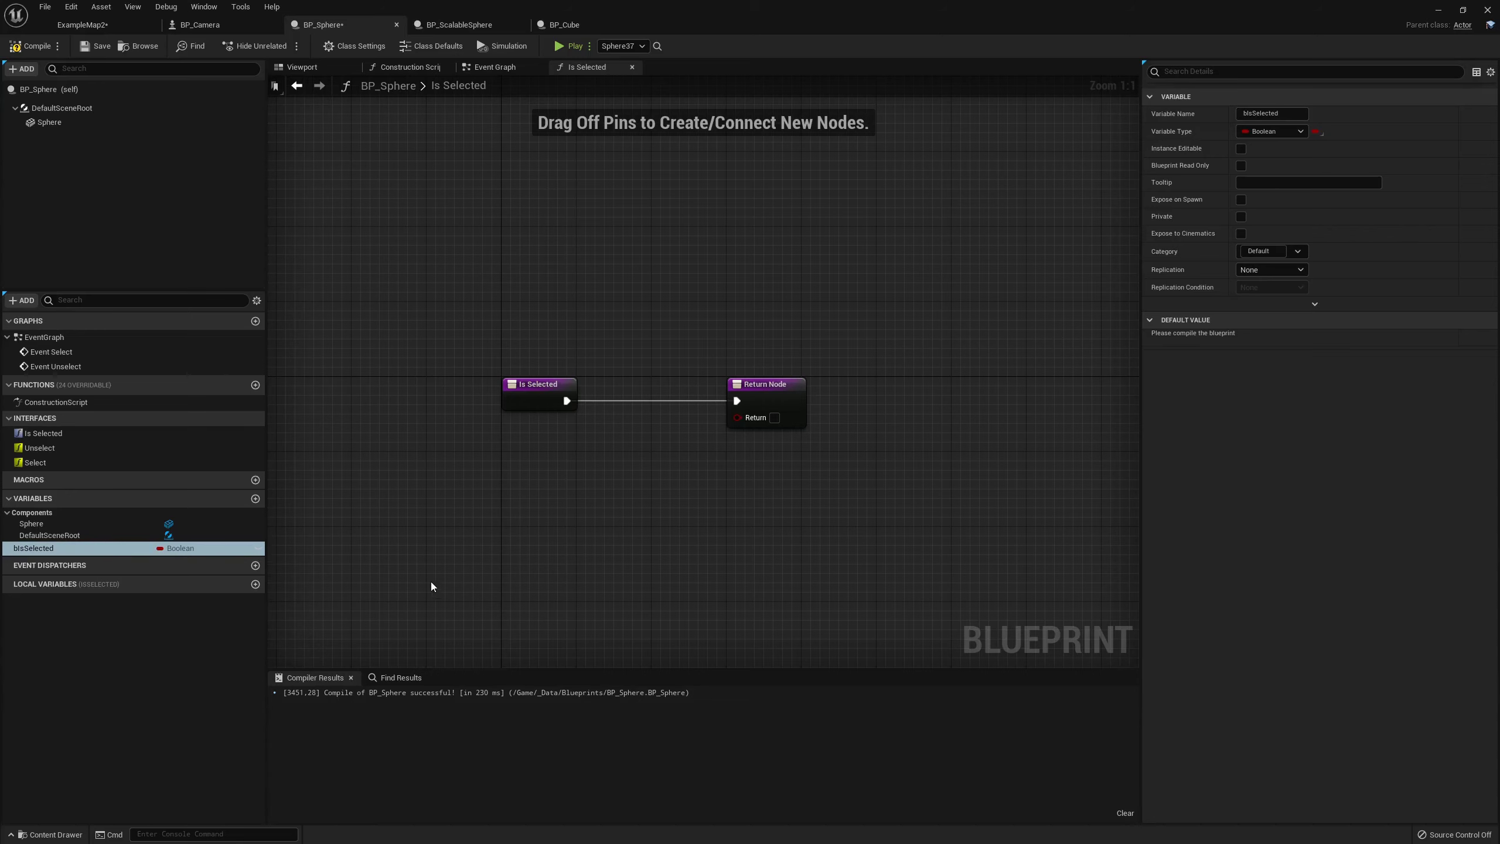
{"action": "left_click", "coordinate": [1242, 216]}
{"action": "left_click", "coordinate": [38, 46]}
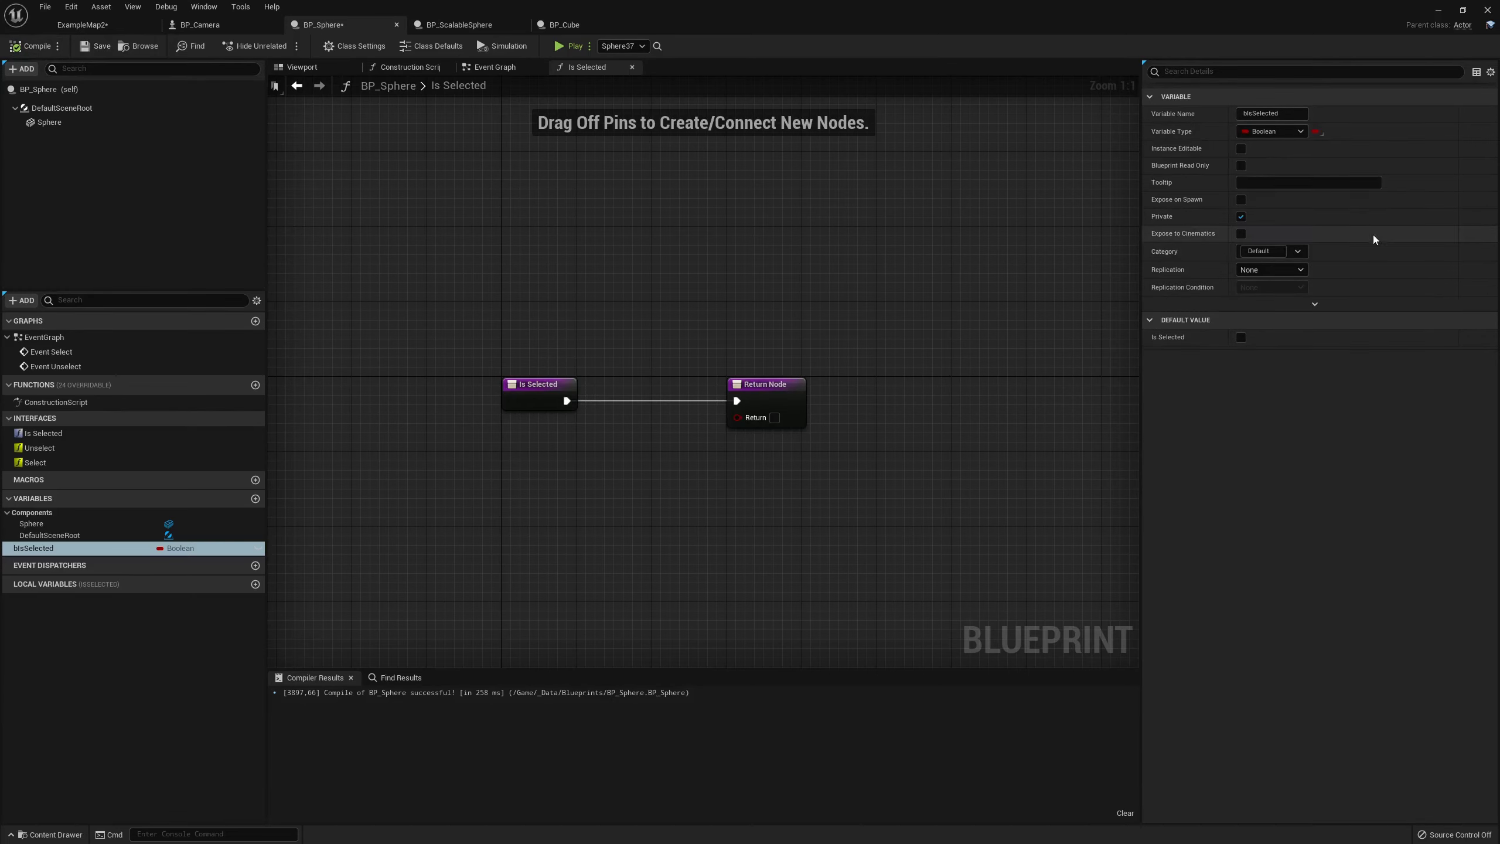
{"action": "left_click", "coordinate": [1241, 216]}
{"action": "left_click", "coordinate": [38, 45]}
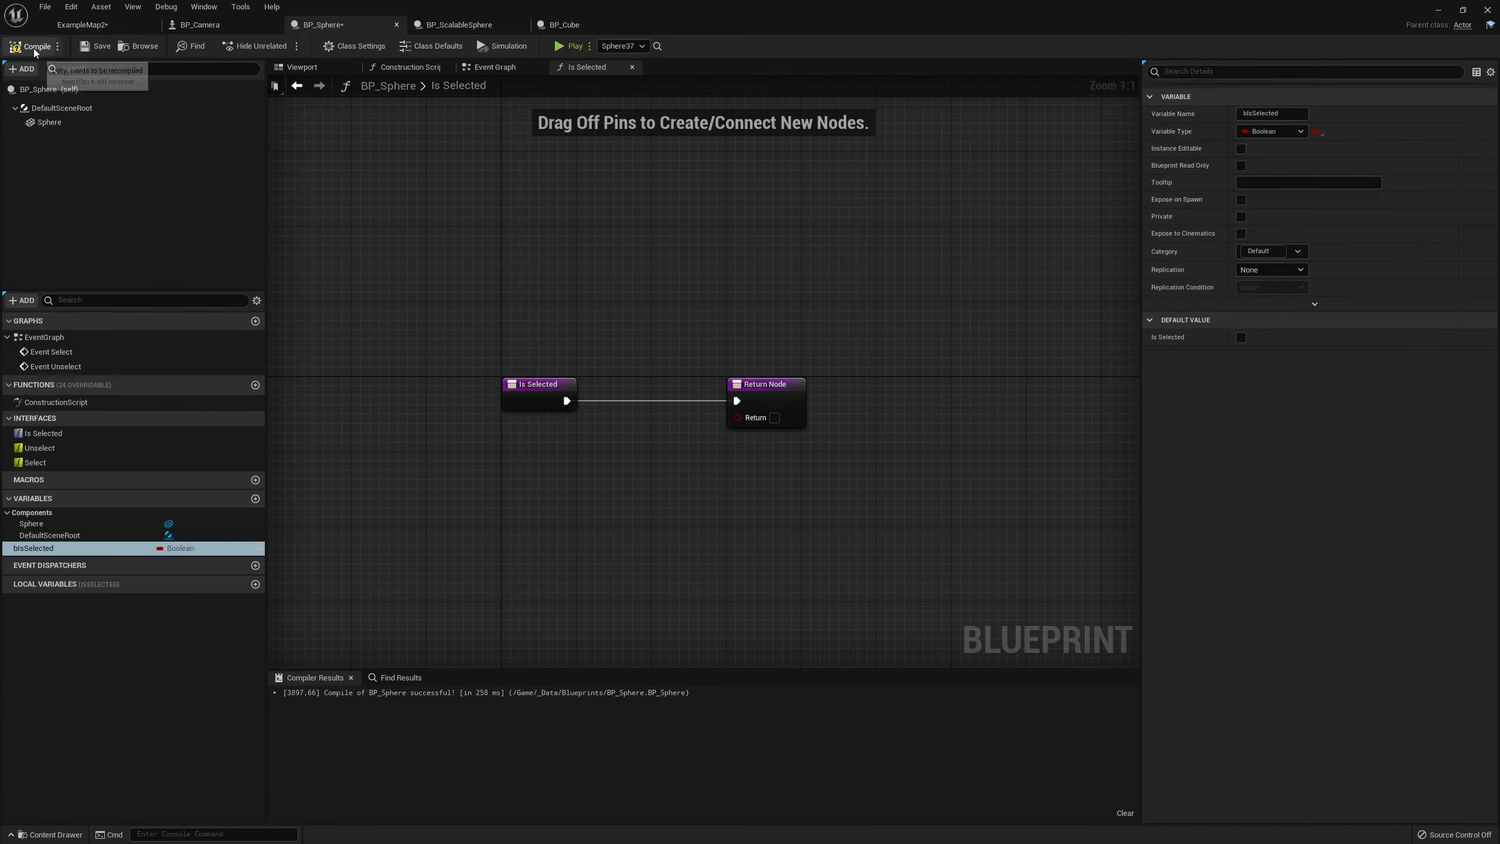
Add a SET bIsSelected node after the Select event's Set Material
{"action": "right_click_drag", "start_coordinate": [686, 244], "coordinate": [548, 225]}
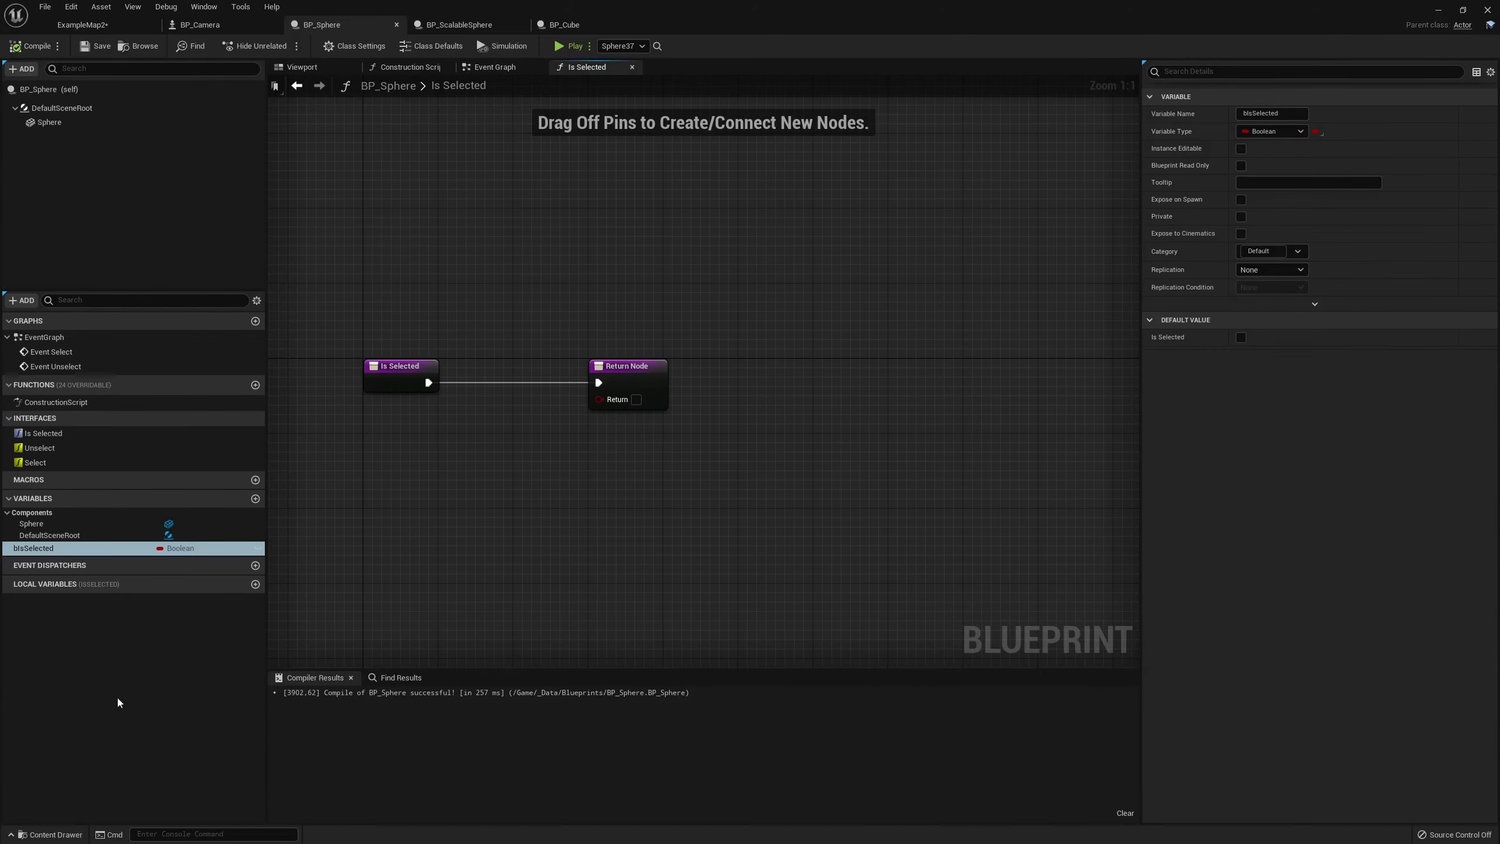
{"action": "left_click", "coordinate": [504, 66]}
{"action": "right_click_drag", "start_coordinate": [954, 302], "coordinate": [864, 342]}
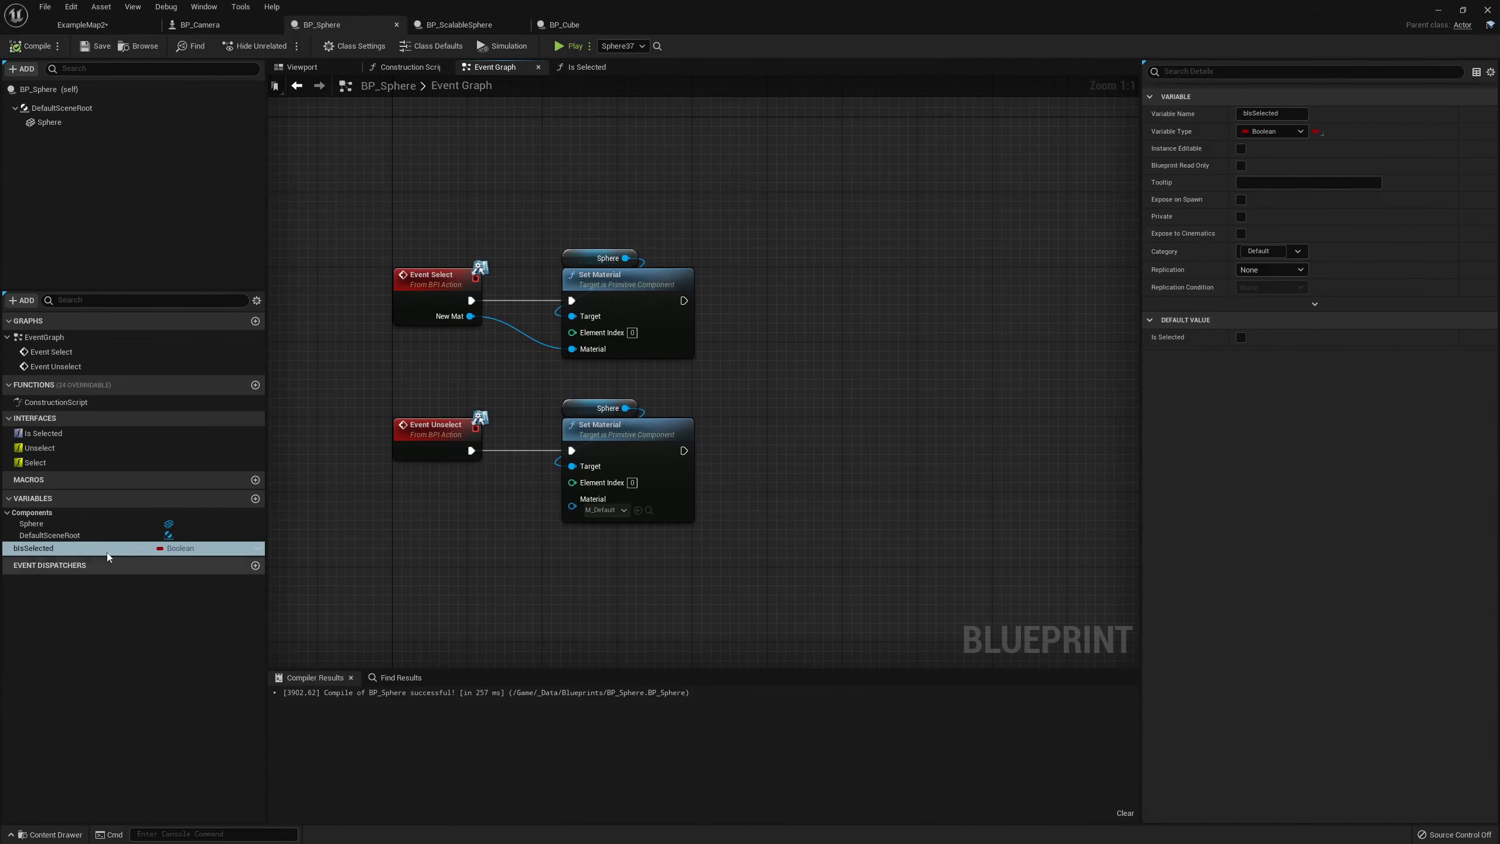
{"action": "left_click_drag", "start_coordinate": [33, 548], "coordinate": [549, 539], "text": "ctrl"}
{"action": "mouse_move", "coordinate": [620, 498]}
{"action": "left_mouse_down", "text": "alt"}
{"action": "mouse_move", "coordinate": [721, 299]}
{"action": "mouse_move", "coordinate": [760, 295]}
{"action": "left_mouse_up", "text": "alt"}
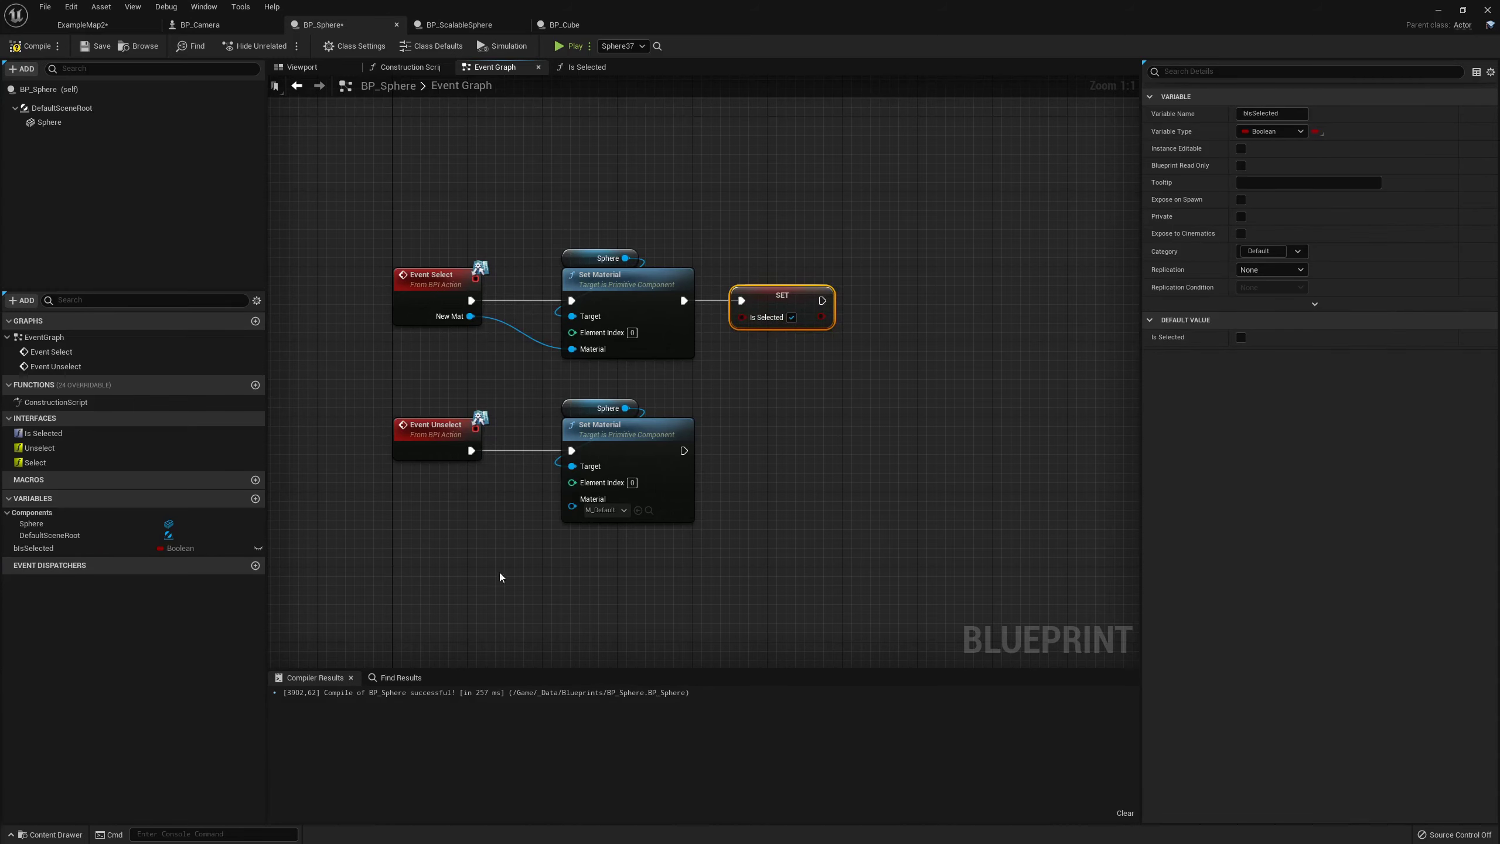
{"action": "left_click", "coordinate": [783, 418]}
Copy the SET bIsSelected node after the Unselect event's Set Material
{"action": "key", "text": "ctrl+v"}
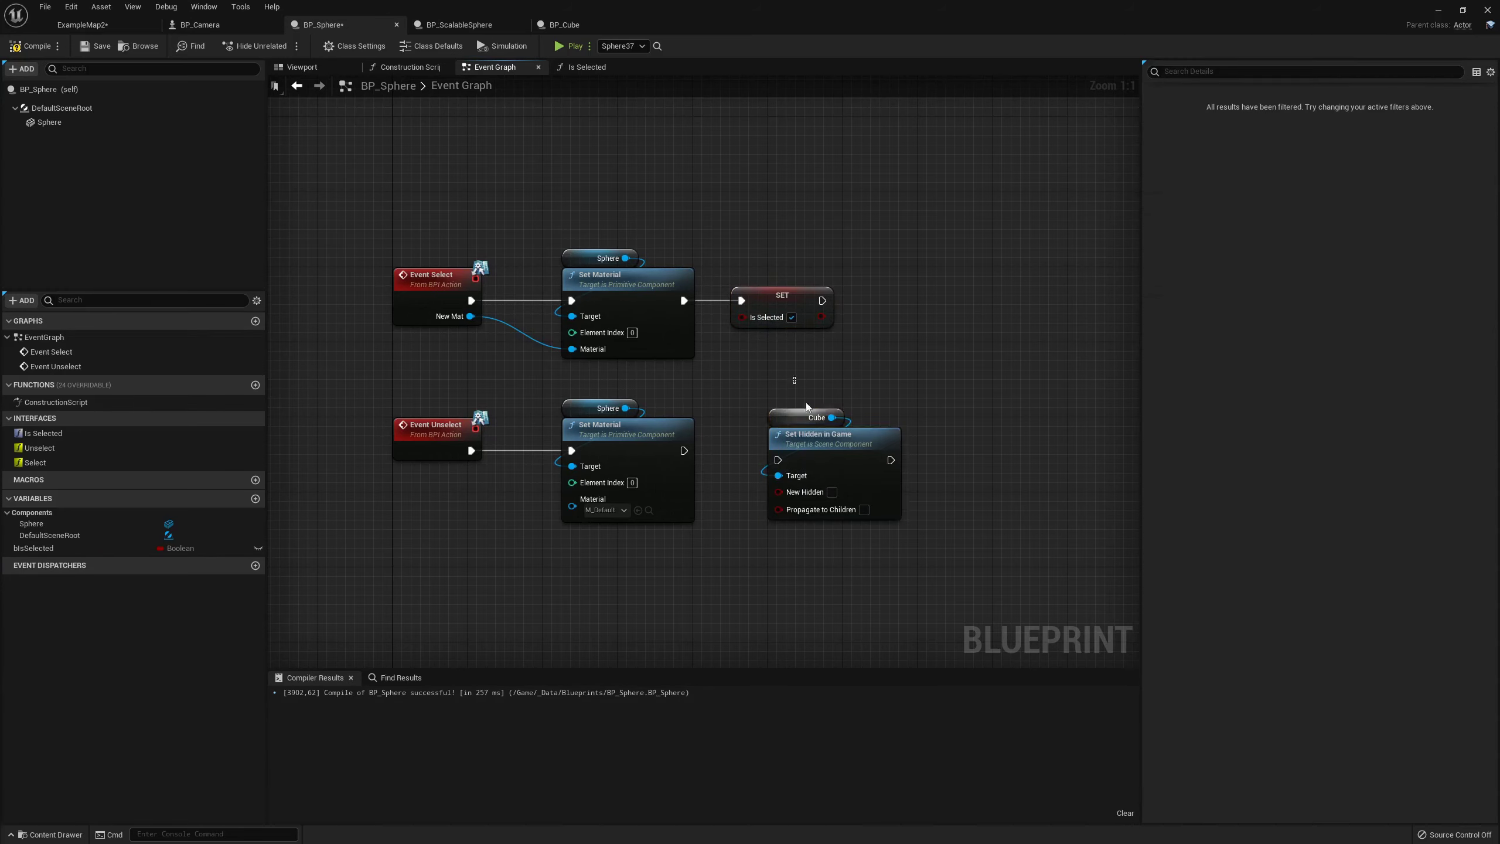
{"action": "key", "text": "Delete"}
{"action": "left_click", "coordinate": [782, 305]}
{"action": "key", "text": "ctrl+c"}
{"action": "key", "text": "ctrl+v"}
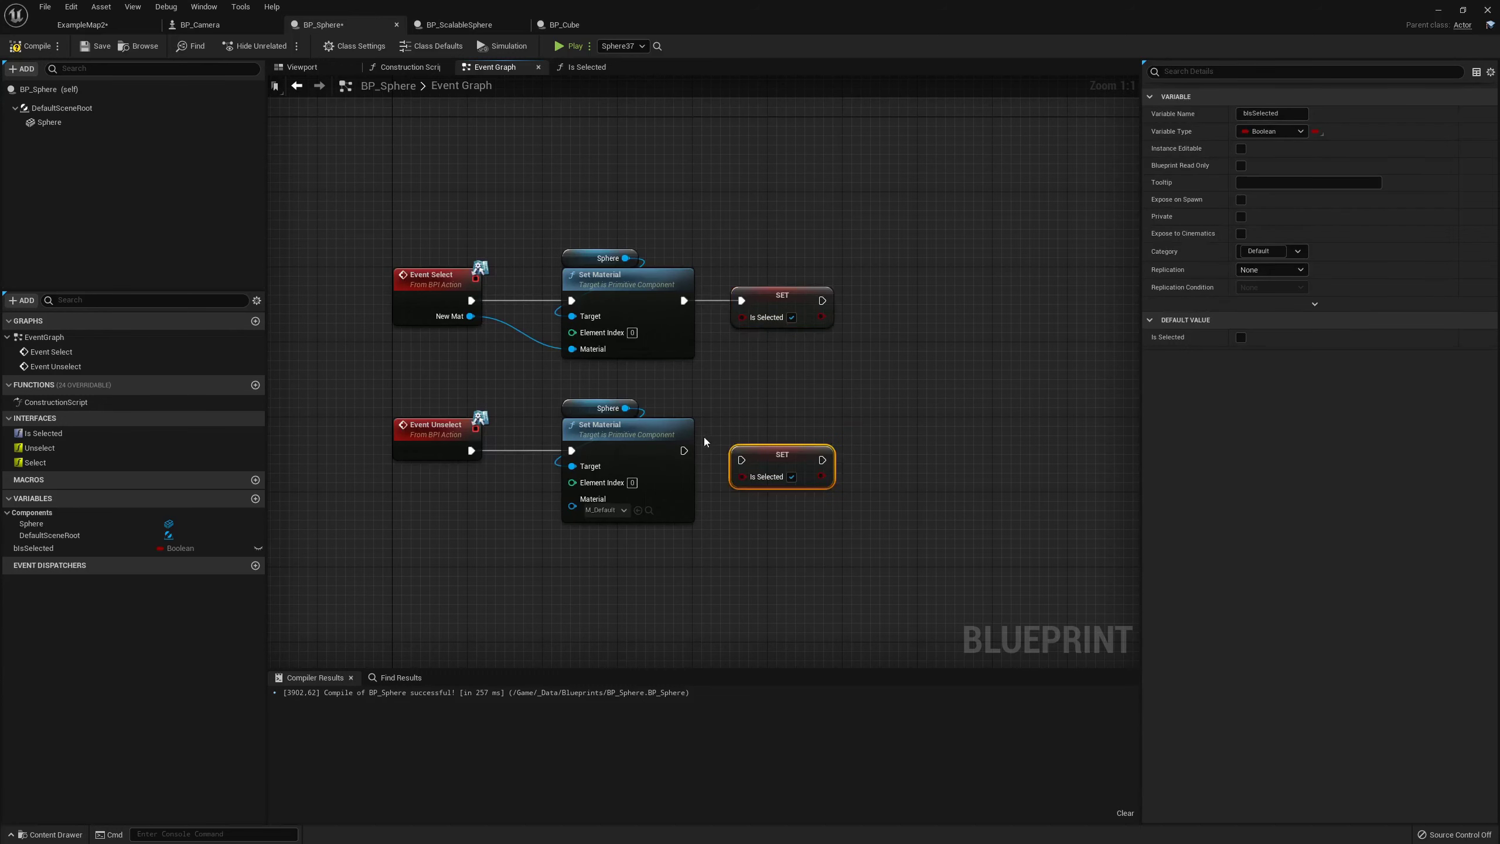
{"action": "left_click_drag", "start_coordinate": [697, 459], "coordinate": [777, 444]}
Return a bIsSelected getter from the Is Selected function and compile
{"action": "left_click", "coordinate": [616, 68]}
{"action": "left_click_drag", "start_coordinate": [35, 548], "coordinate": [599, 398]}
{"action": "left_click_drag", "start_coordinate": [429, 448], "coordinate": [563, 419]}
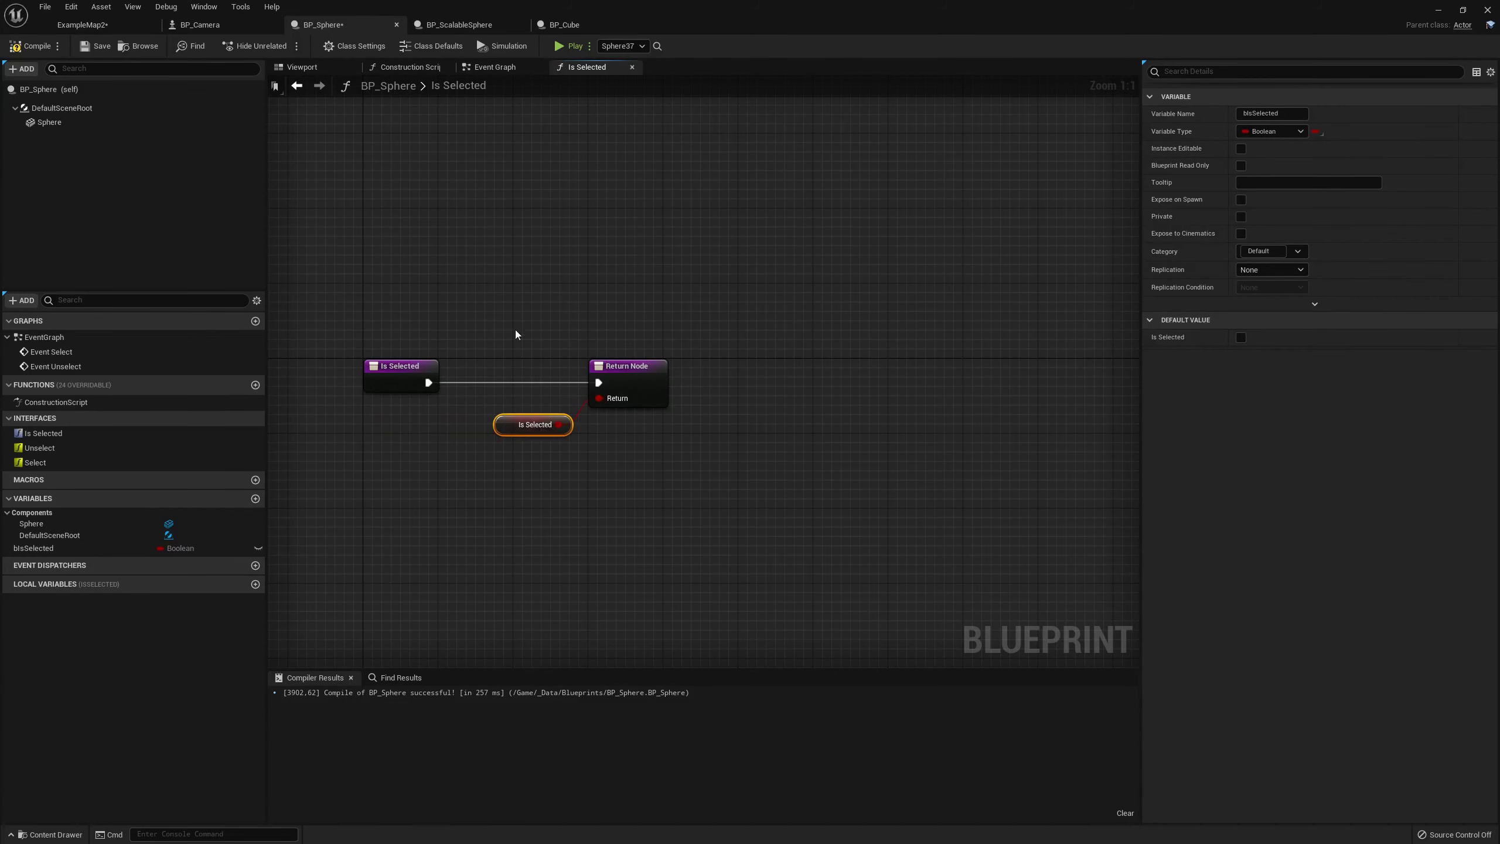
{"action": "left_click", "coordinate": [516, 332]}
{"action": "left_click", "coordinate": [30, 46]}
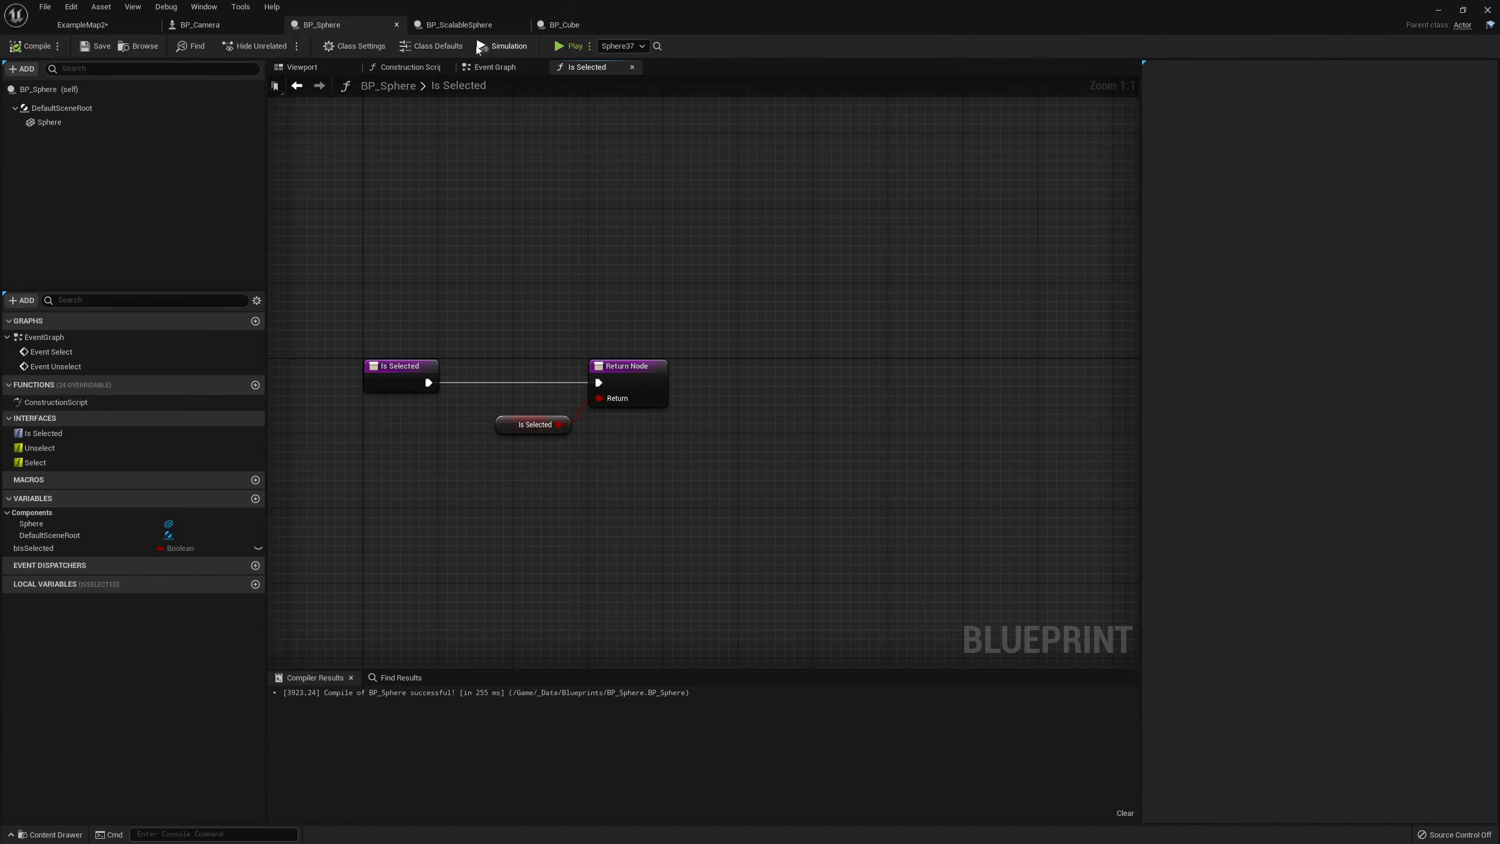
In BP_Camera, add an Is Selected interface call on the Unselect loop's Array Element
{"action": "left_click", "coordinate": [222, 30]}
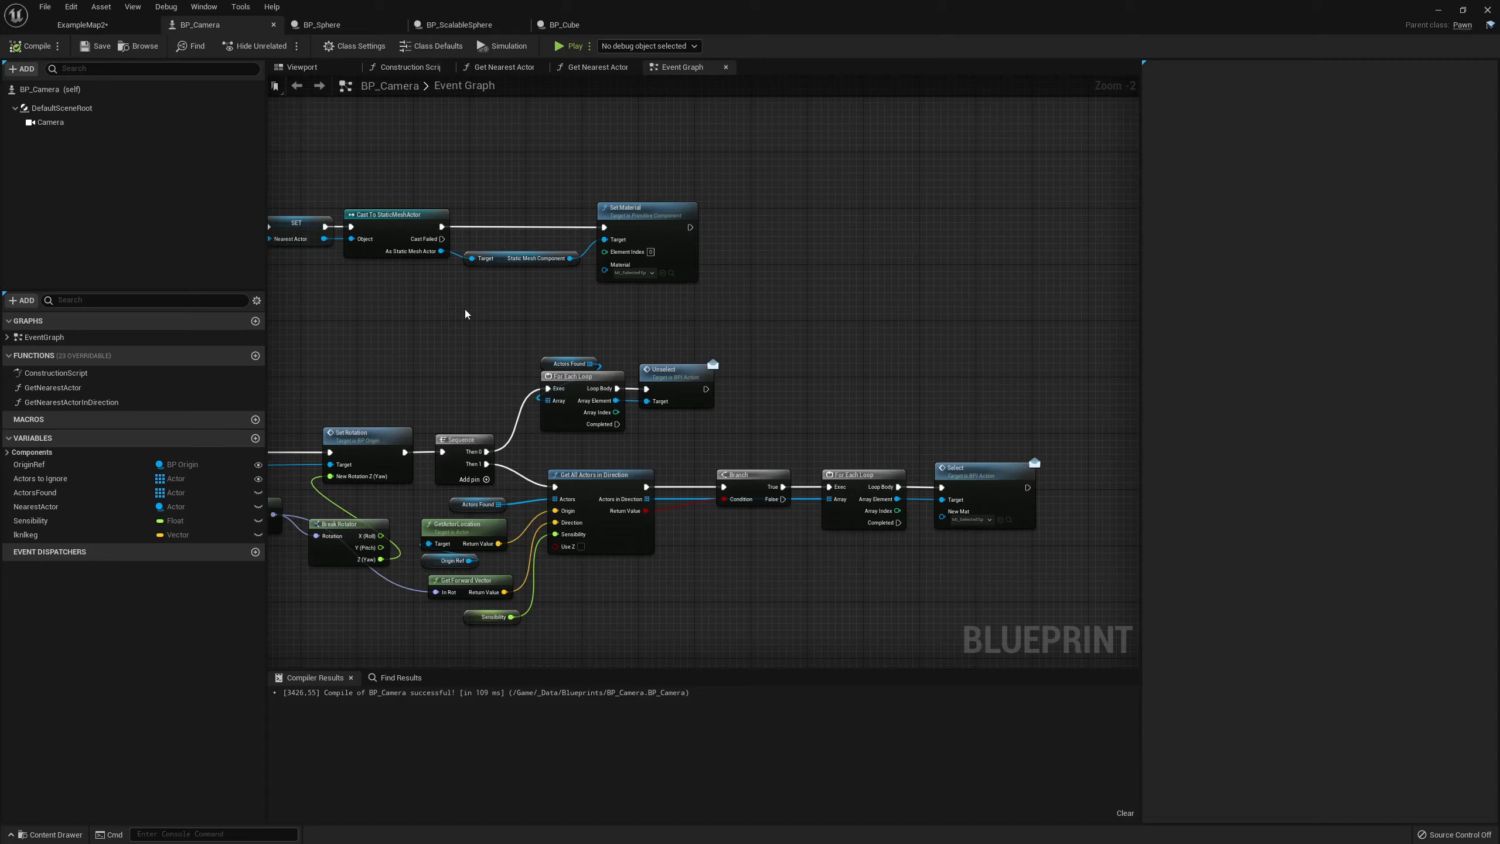
{"action": "right_click_drag", "start_coordinate": [631, 409], "coordinate": [631, 345]}
{"action": "scroll", "coordinate": [724, 269], "scroll_direction": "up", "scroll_amount": 2}
{"action": "right_click_drag", "start_coordinate": [725, 269], "coordinate": [733, 343]}
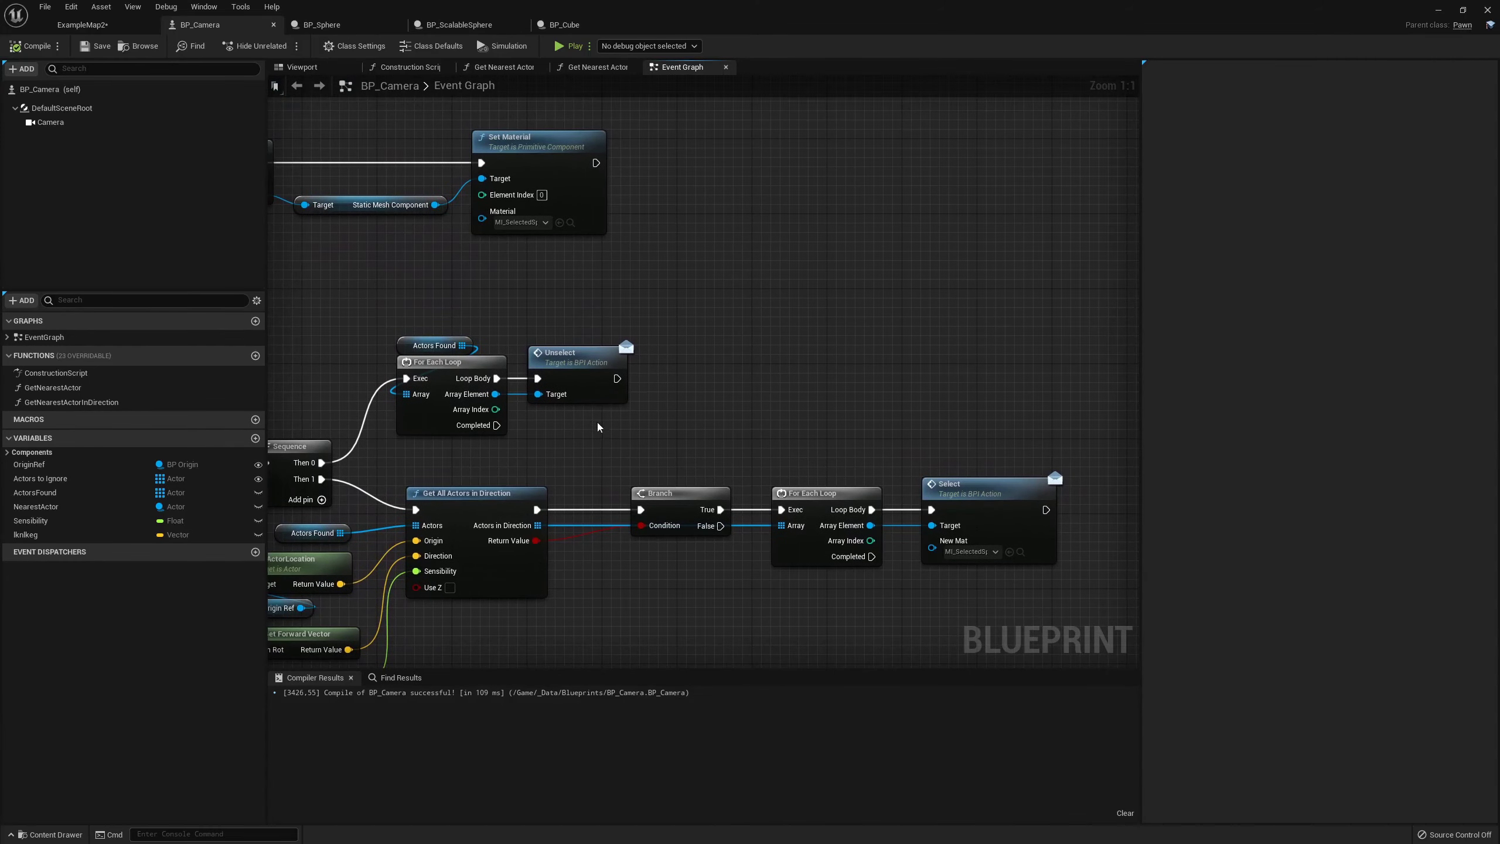
{"action": "mouse_move", "coordinate": [597, 423]}
{"action": "right_mouse_down"}
{"action": "mouse_move", "coordinate": [535, 403]}
{"action": "mouse_move", "coordinate": [514, 375]}
{"action": "right_mouse_up"}
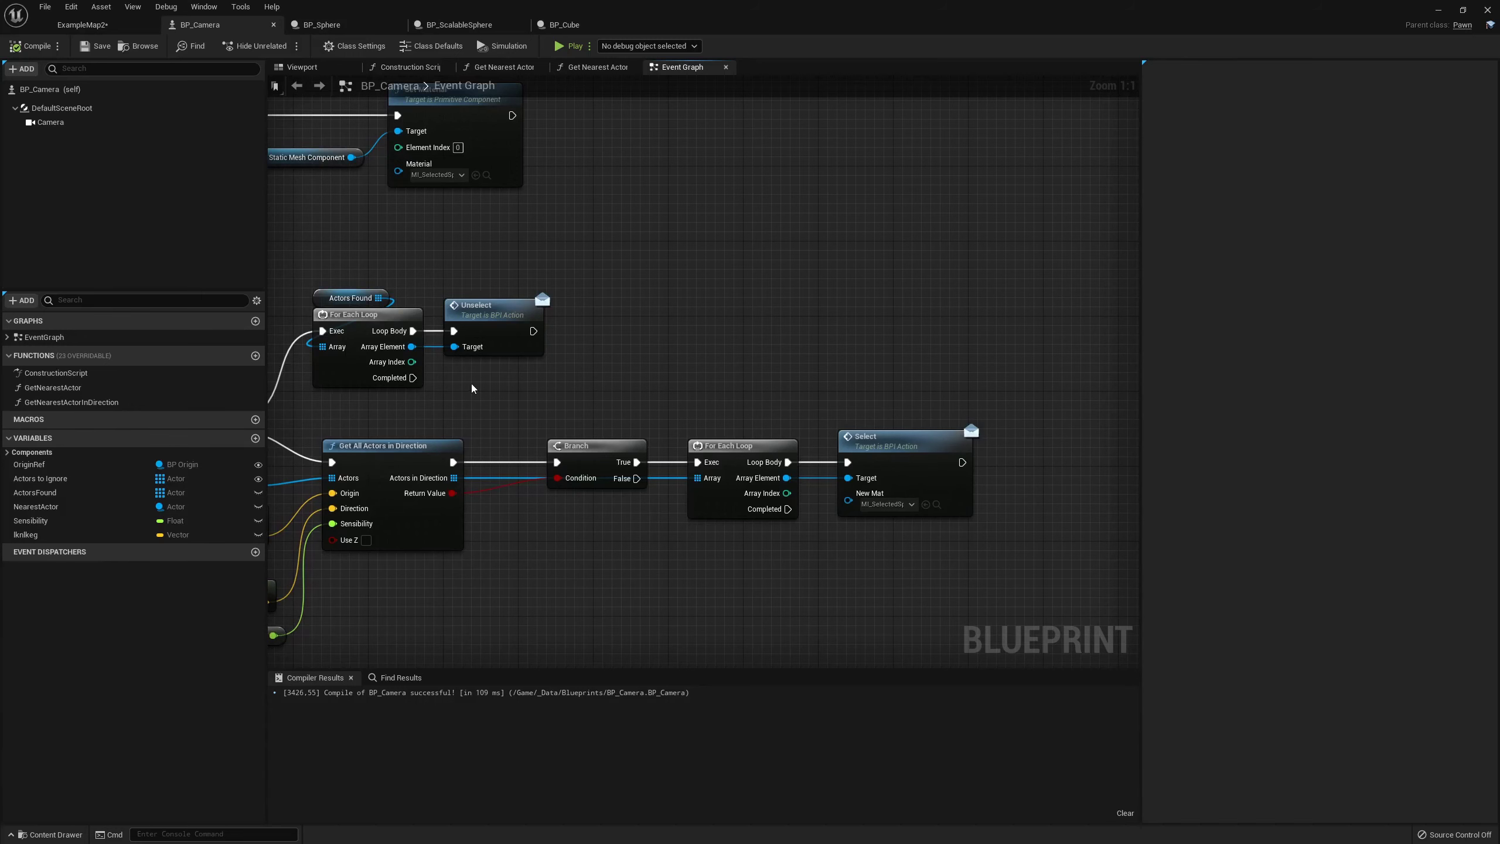
{"action": "right_click_drag", "start_coordinate": [502, 398], "coordinate": [537, 330]}
{"action": "left_click_drag", "start_coordinate": [447, 278], "coordinate": [521, 326]}
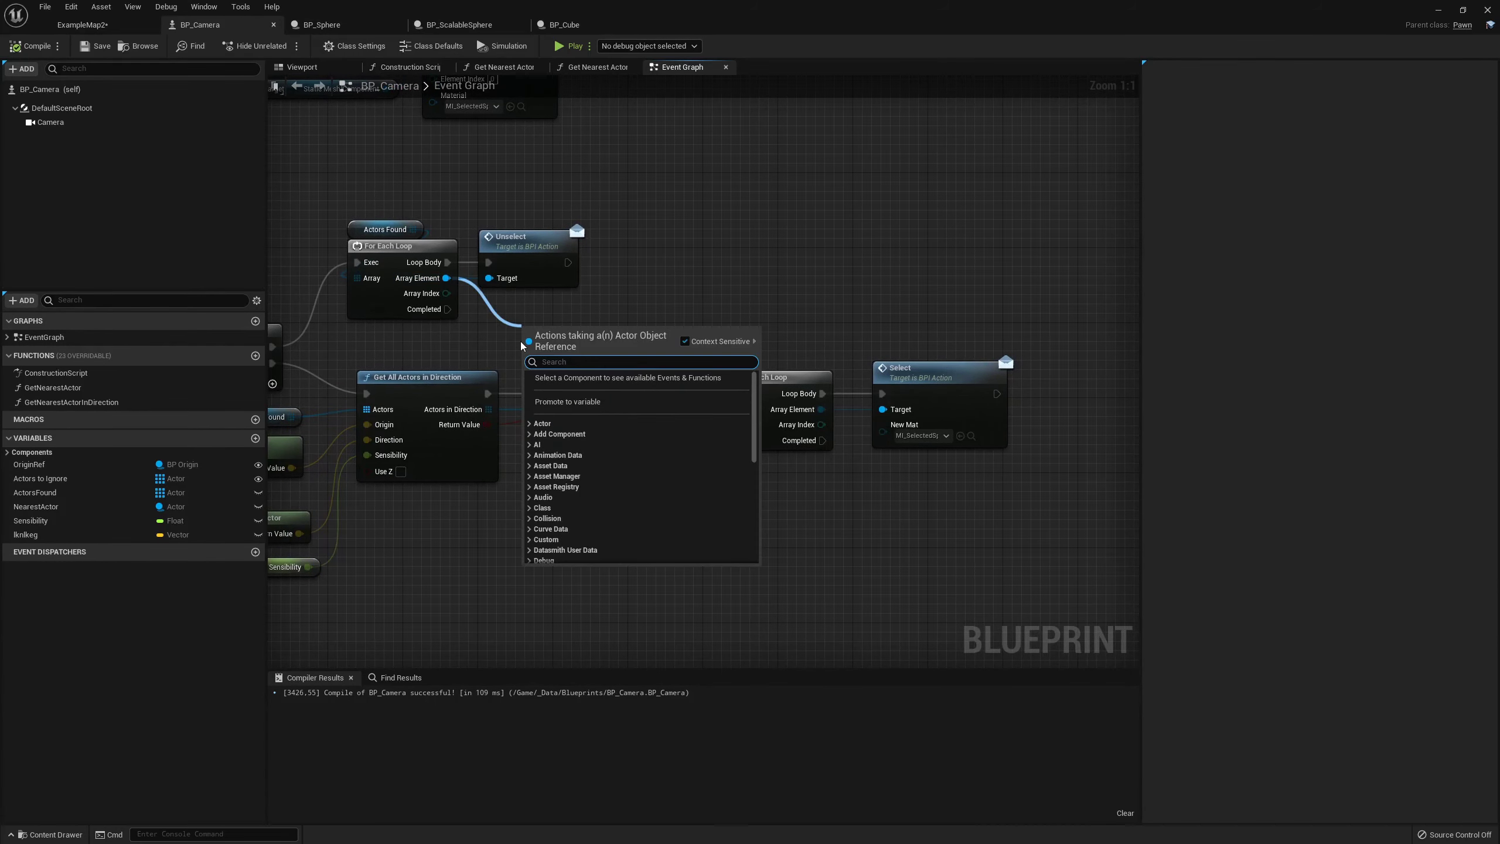
{"action": "type", "text": "is selected"}
{"action": "key", "text": "Return"}
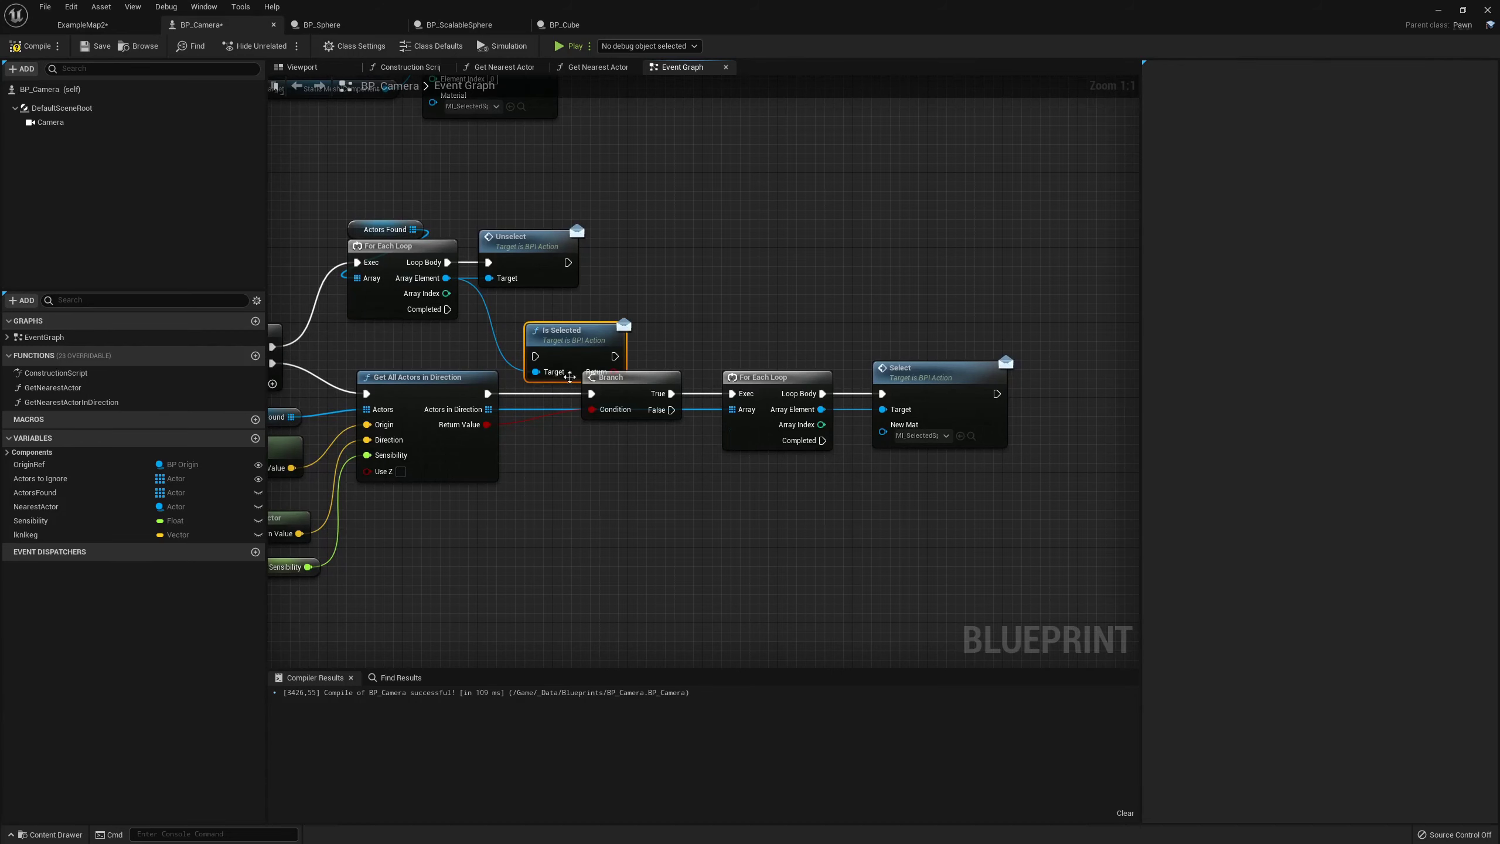
{"action": "left_click_drag", "start_coordinate": [569, 377], "coordinate": [572, 348]}
{"action": "right_click_drag", "start_coordinate": [572, 349], "coordinate": [536, 411]}
Run Is Selected from the loop body ahead of Unselect, and tidy the node layout
{"action": "left_click_drag", "start_coordinate": [476, 298], "coordinate": [698, 306]}
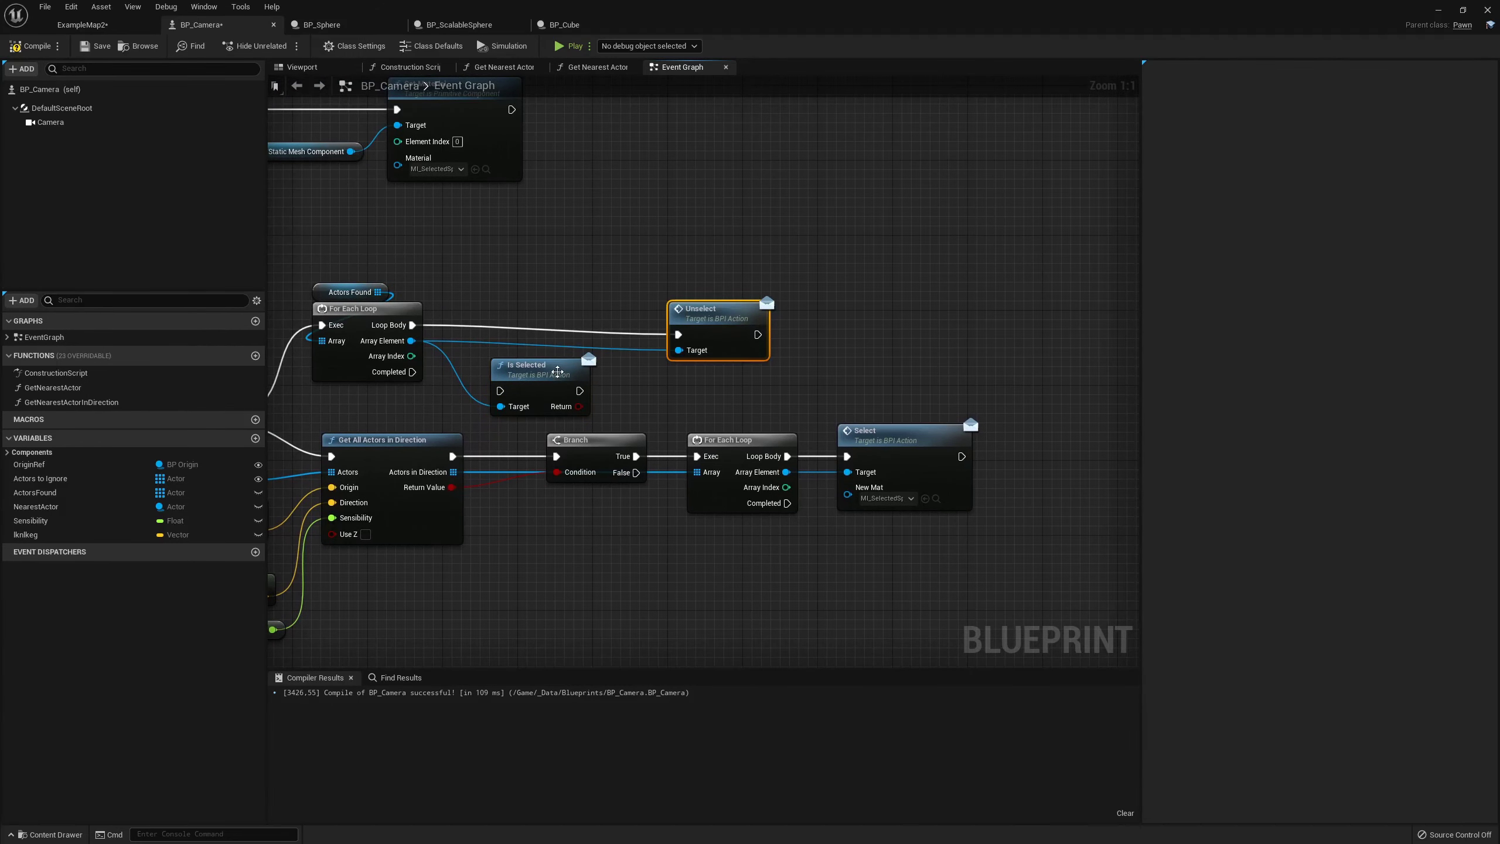
{"action": "left_click_drag", "start_coordinate": [579, 390], "coordinate": [678, 335]}
{"action": "key", "text": "q"}
{"action": "left_click_drag", "start_coordinate": [491, 325], "coordinate": [411, 325]}
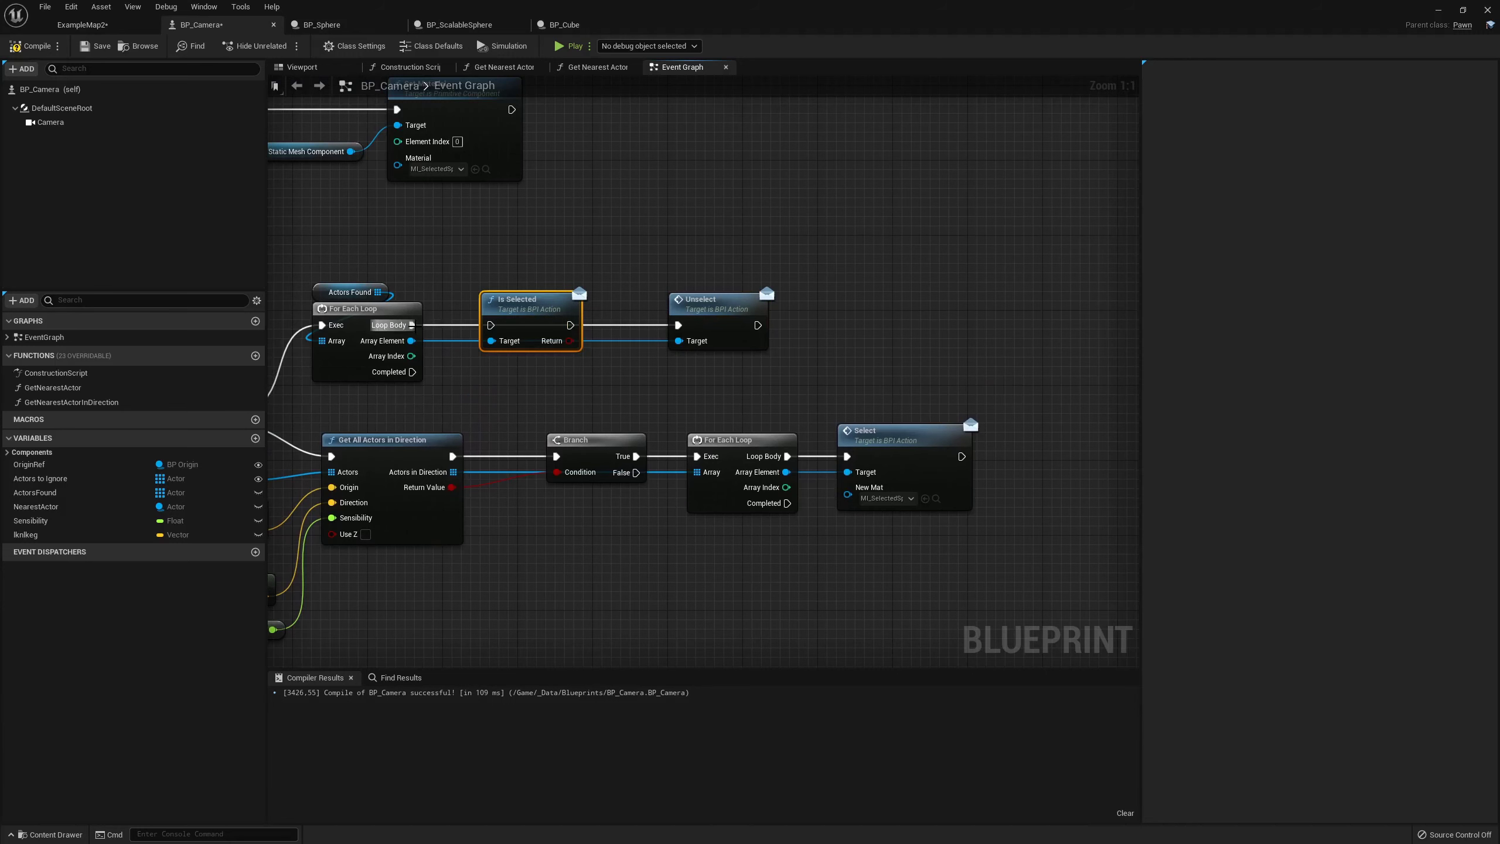
{"action": "left_click_drag", "start_coordinate": [517, 302], "coordinate": [499, 301]}
{"action": "right_click_drag", "start_coordinate": [660, 264], "coordinate": [575, 295]}
{"action": "left_click", "coordinate": [575, 295]}
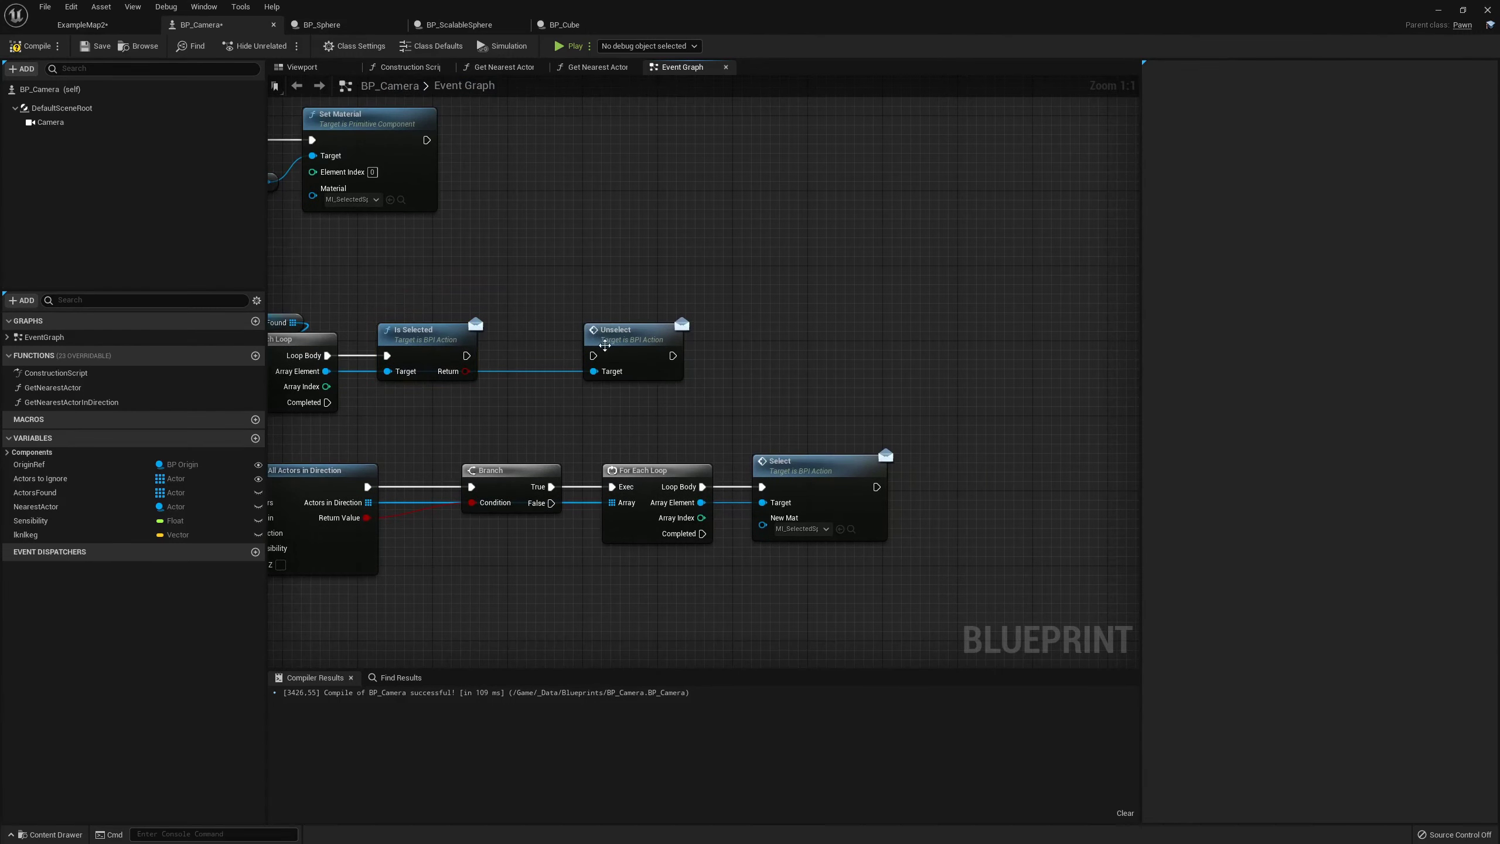
{"action": "left_click_drag", "start_coordinate": [605, 345], "coordinate": [595, 270]}
Add a Branch after Is Selected, with its Return value wired to the Branch Condition
{"action": "left_click", "coordinate": [554, 350]}
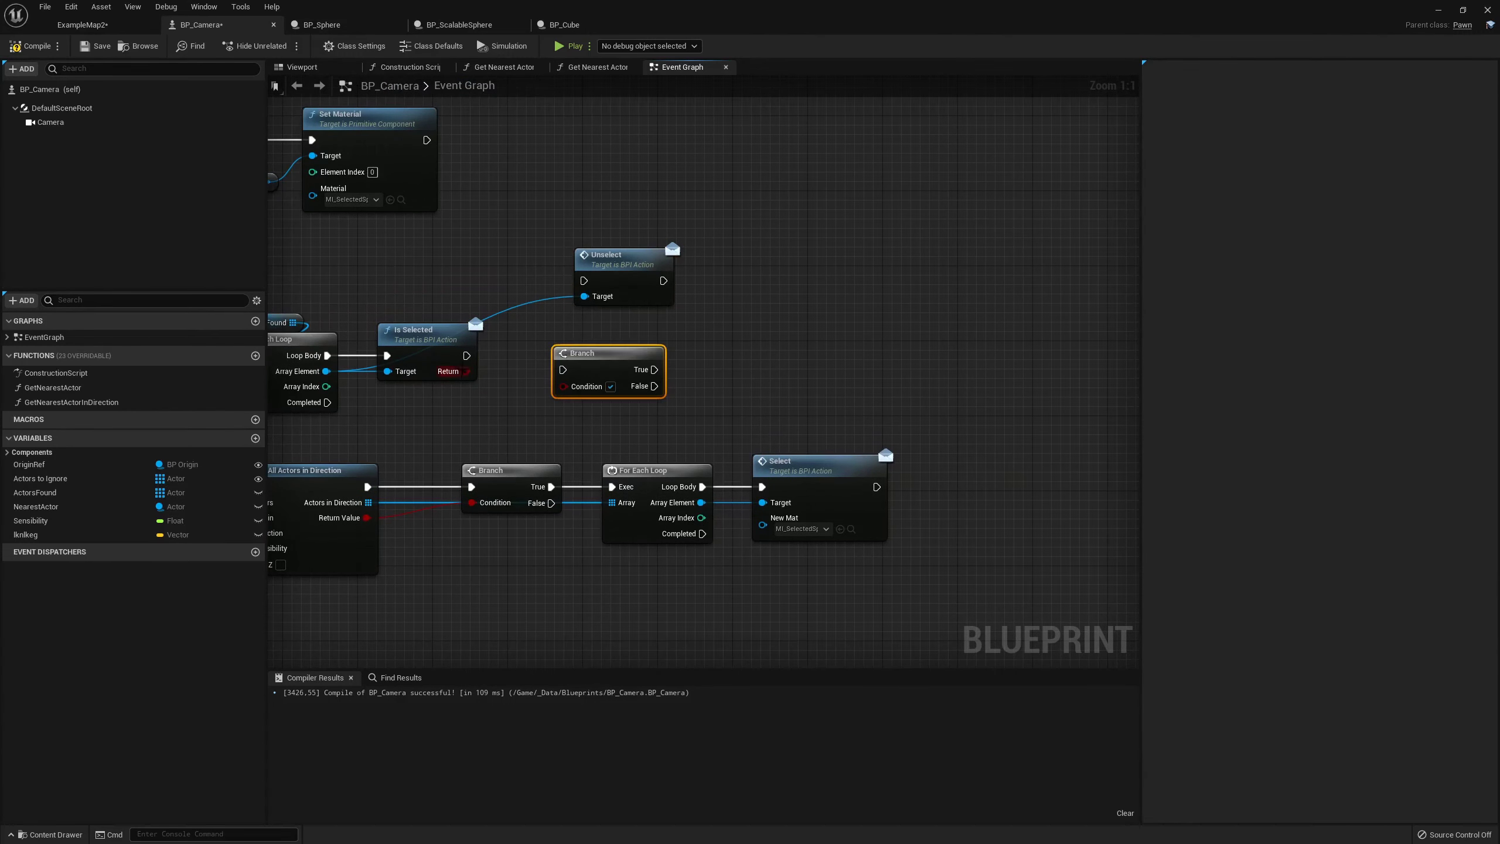
{"action": "left_click_drag", "start_coordinate": [466, 371], "coordinate": [564, 386]}
{"action": "mouse_move", "coordinate": [466, 356]}
{"action": "left_mouse_down"}
{"action": "mouse_move", "coordinate": [563, 369]}
{"action": "mouse_move", "coordinate": [568, 348]}
{"action": "mouse_move", "coordinate": [538, 348]}
{"action": "left_mouse_up"}
{"action": "right_click_drag", "start_coordinate": [538, 348], "coordinate": [540, 378]}
{"action": "left_click_drag", "start_coordinate": [472, 378], "coordinate": [612, 409]}
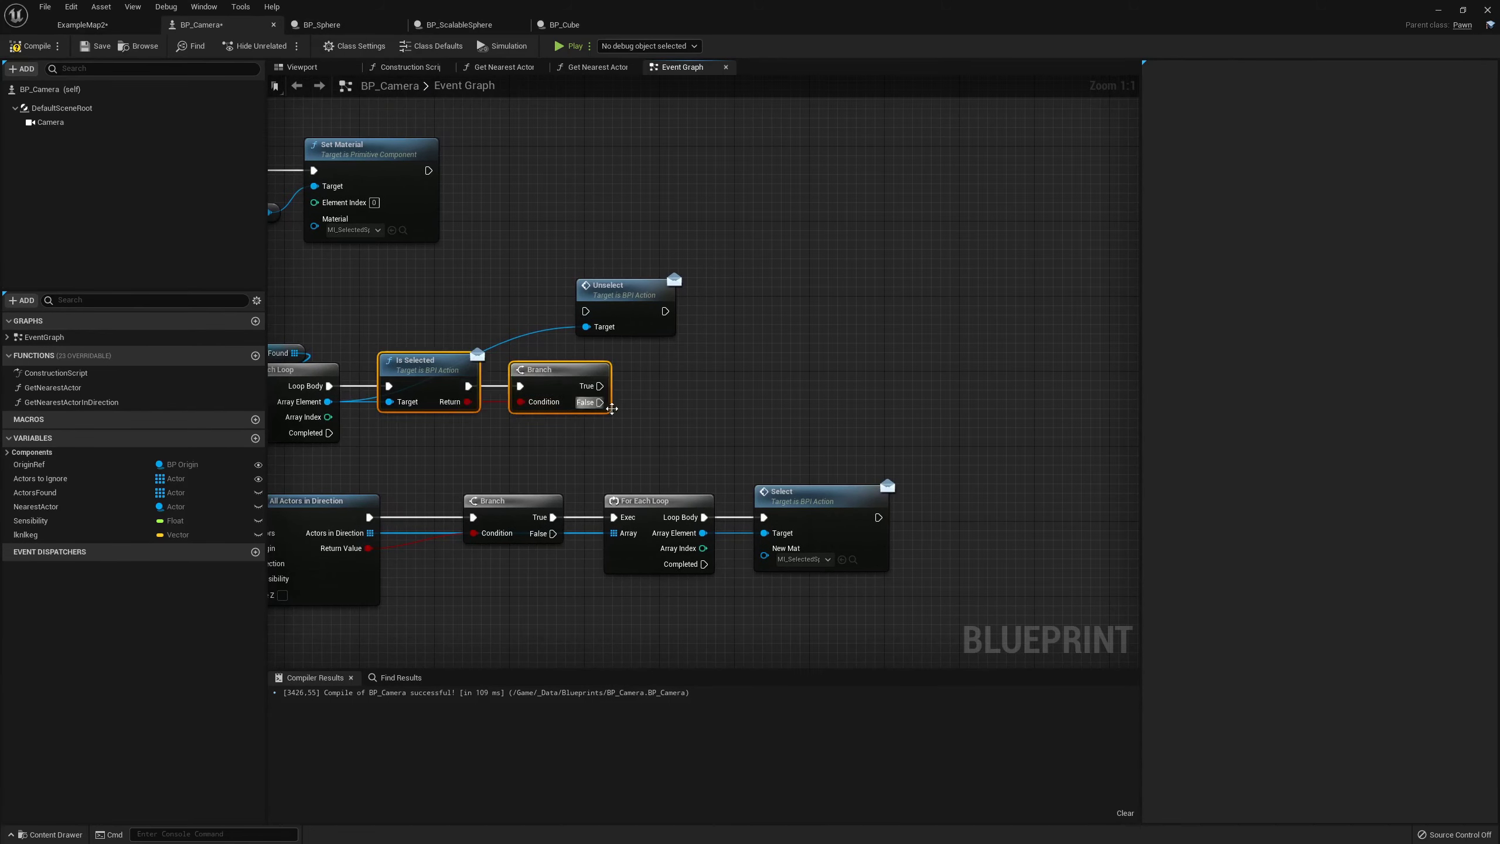
{"action": "left_click", "coordinate": [612, 409]}
Wire Branch True into Unselect, and straighten its Target wire with a reroute point
{"action": "left_click_drag", "start_coordinate": [608, 285], "coordinate": [665, 322]}
{"action": "mouse_move", "coordinate": [600, 385]}
{"action": "left_mouse_down"}
{"action": "mouse_move", "coordinate": [644, 348]}
{"action": "mouse_move", "coordinate": [666, 390]}
{"action": "mouse_move", "coordinate": [594, 437]}
{"action": "mouse_move", "coordinate": [391, 444]}
{"action": "left_mouse_up"}
{"action": "left_click", "coordinate": [620, 407]}
{"action": "double_click", "coordinate": [620, 404]}
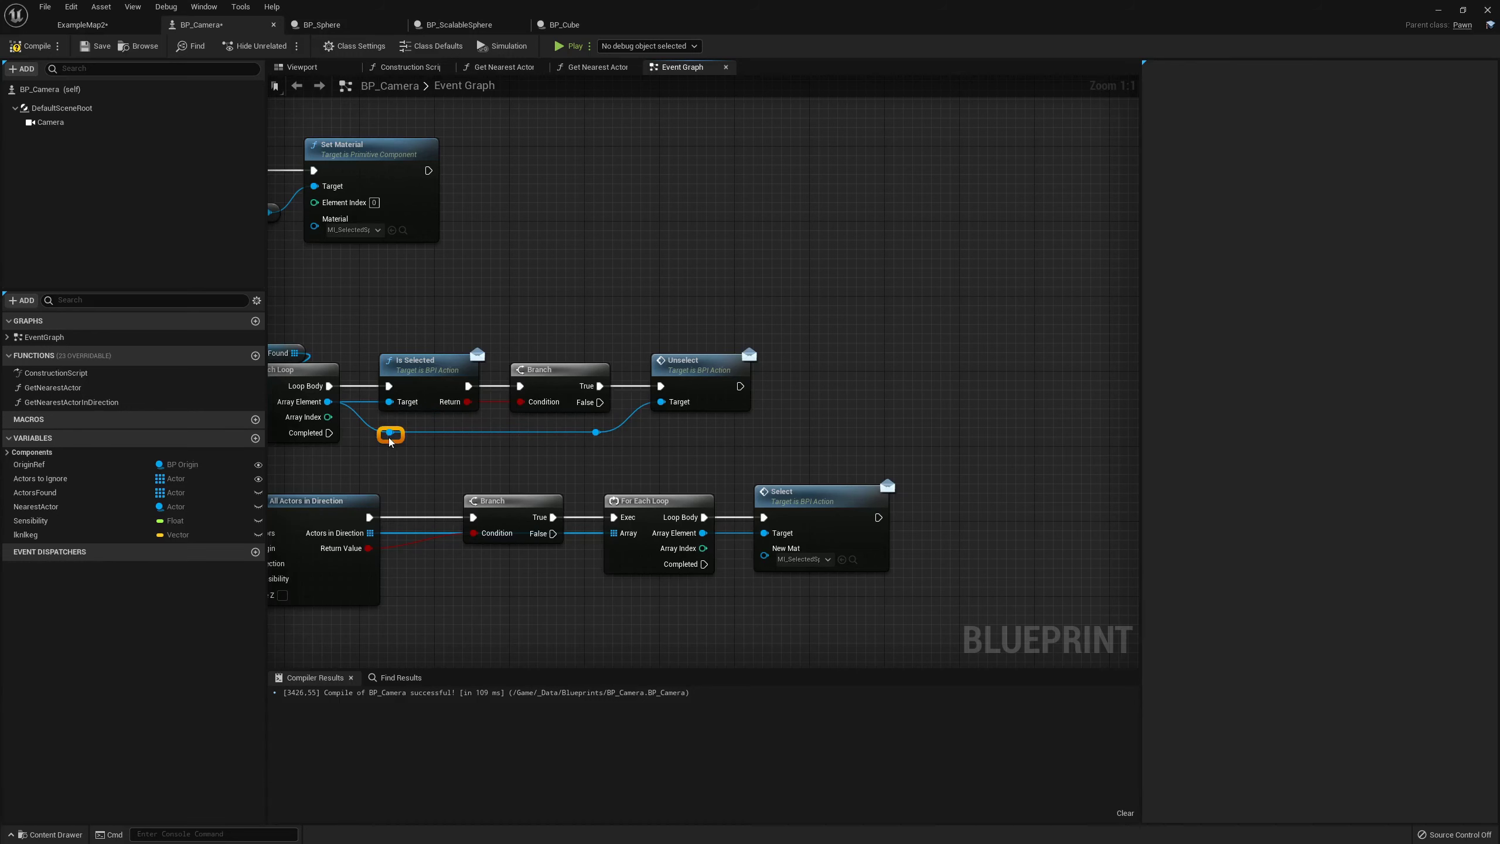
{"action": "left_click", "coordinate": [496, 466]}
{"action": "right_click_drag", "start_coordinate": [509, 461], "coordinate": [609, 438]}
Compile and save BP_Camera, then test-play the ExampleMap2 level
{"action": "left_click", "coordinate": [29, 45]}
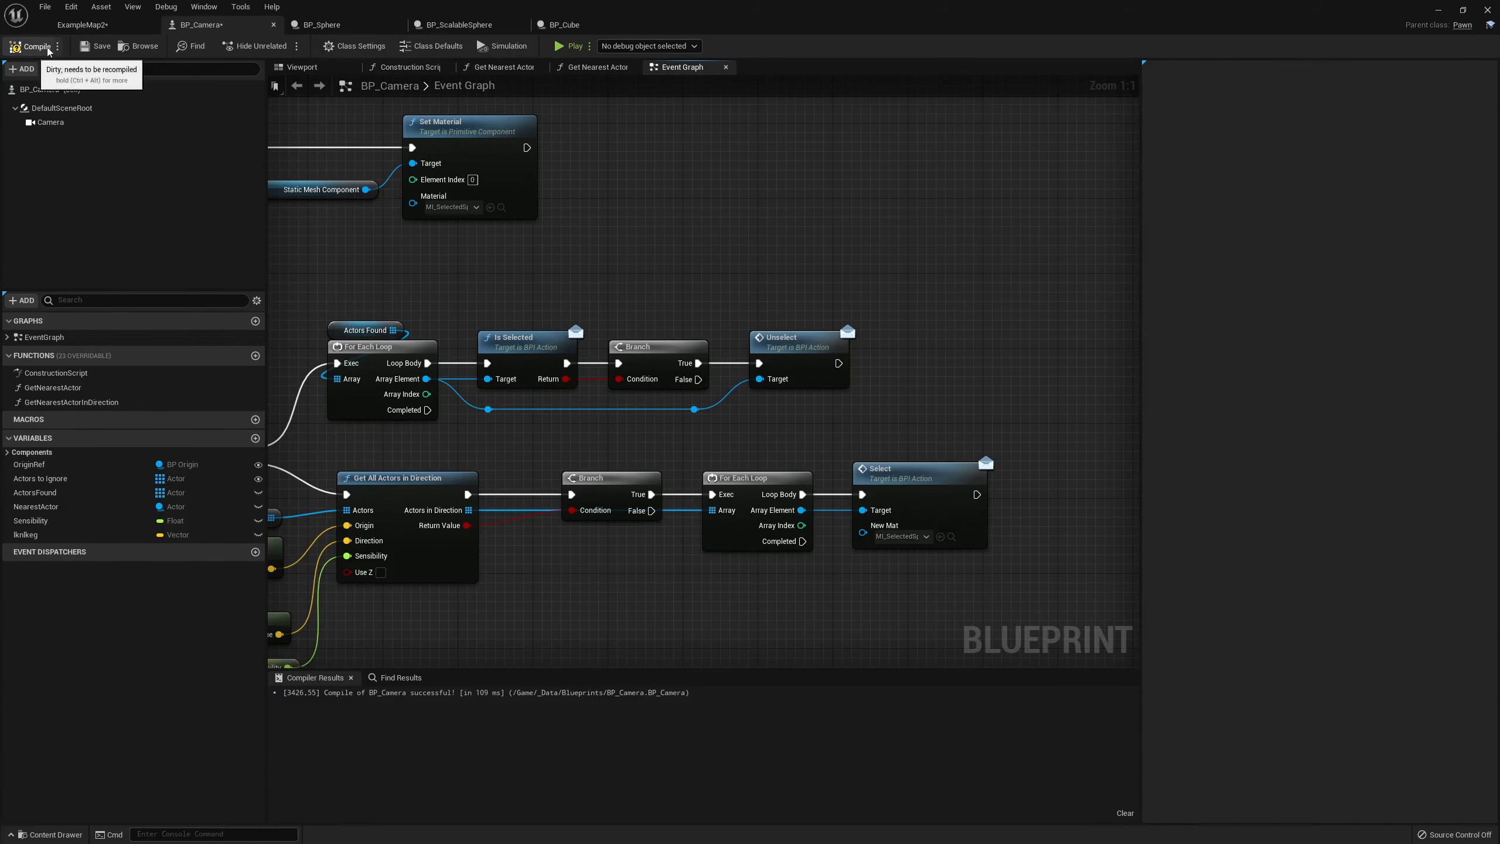
{"action": "left_click", "coordinate": [96, 45]}
{"action": "right_click_drag", "start_coordinate": [616, 252], "coordinate": [628, 261]}
{"action": "scroll", "coordinate": [613, 300], "scroll_direction": "down", "scroll_amount": 1}
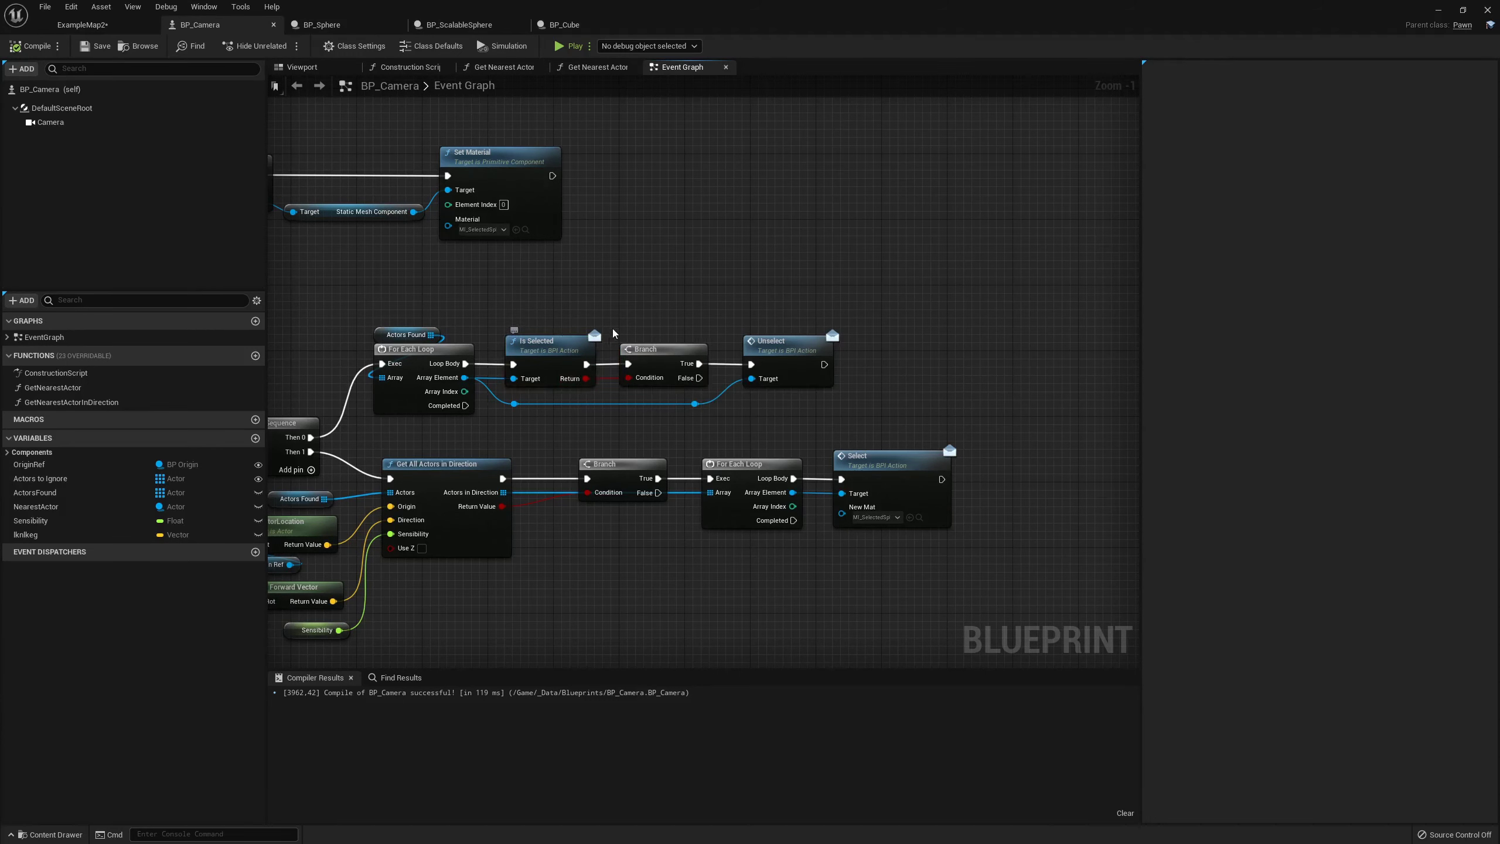
{"action": "left_click", "coordinate": [82, 24]}
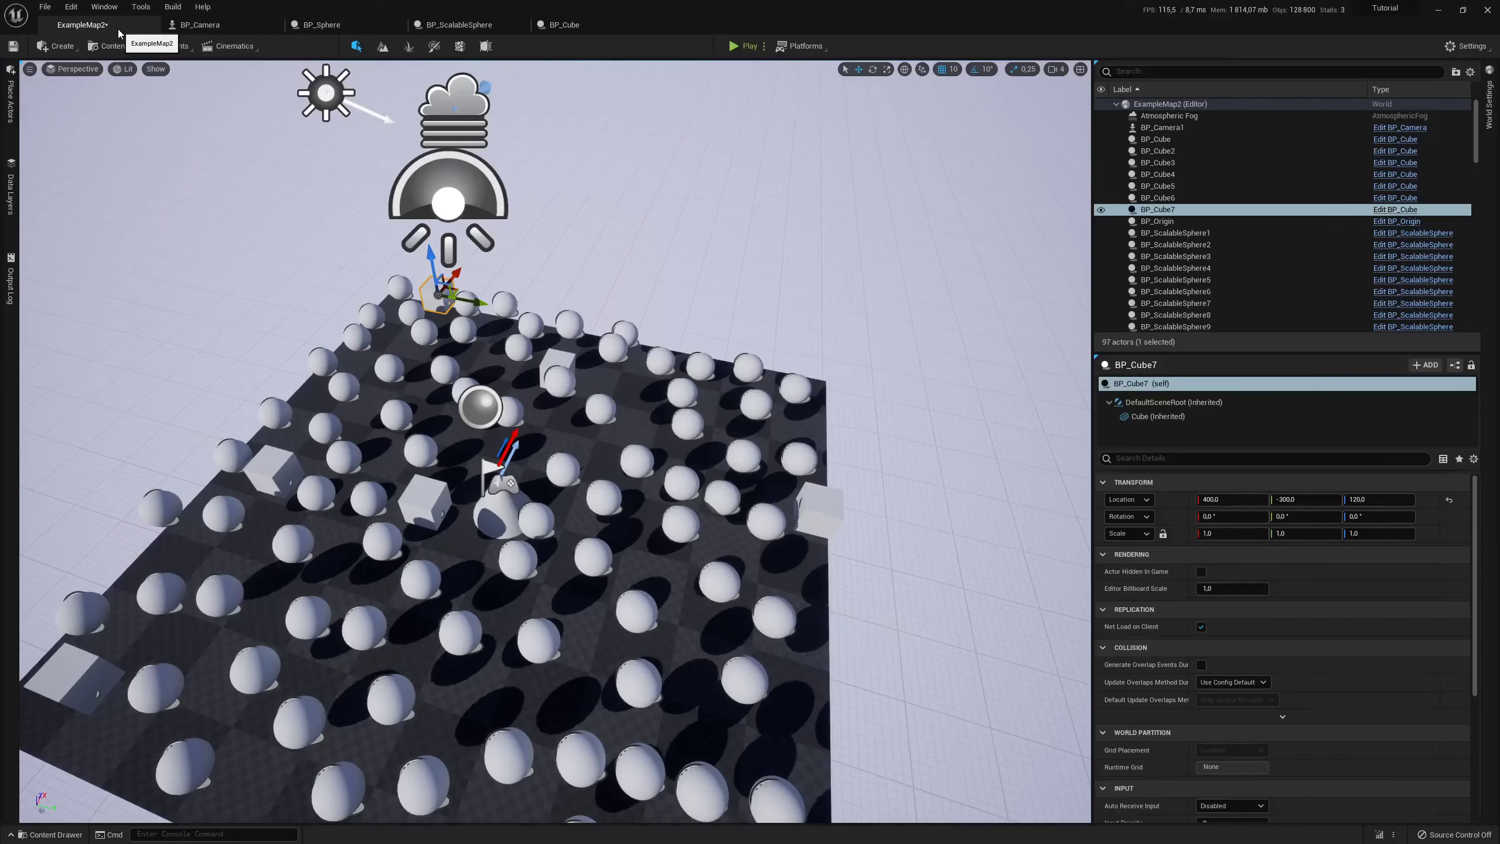
{"action": "left_click", "coordinate": [745, 46]}
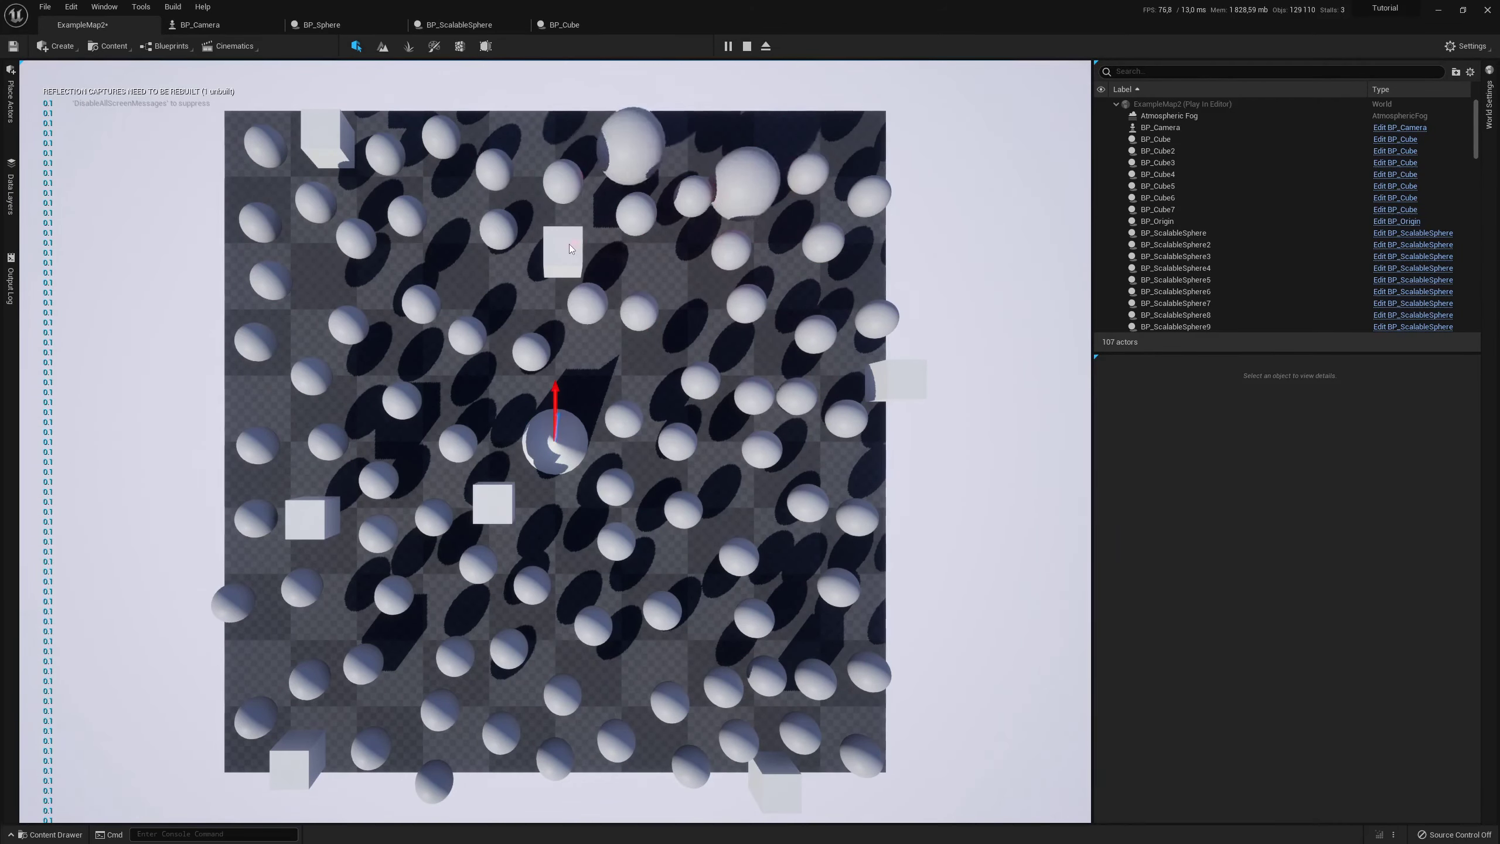
End the play session and bring up BP_Cube's graph with its Select and Unselect hide nodes
{"action": "key", "text": "Escape"}
{"action": "left_click", "coordinate": [565, 28]}
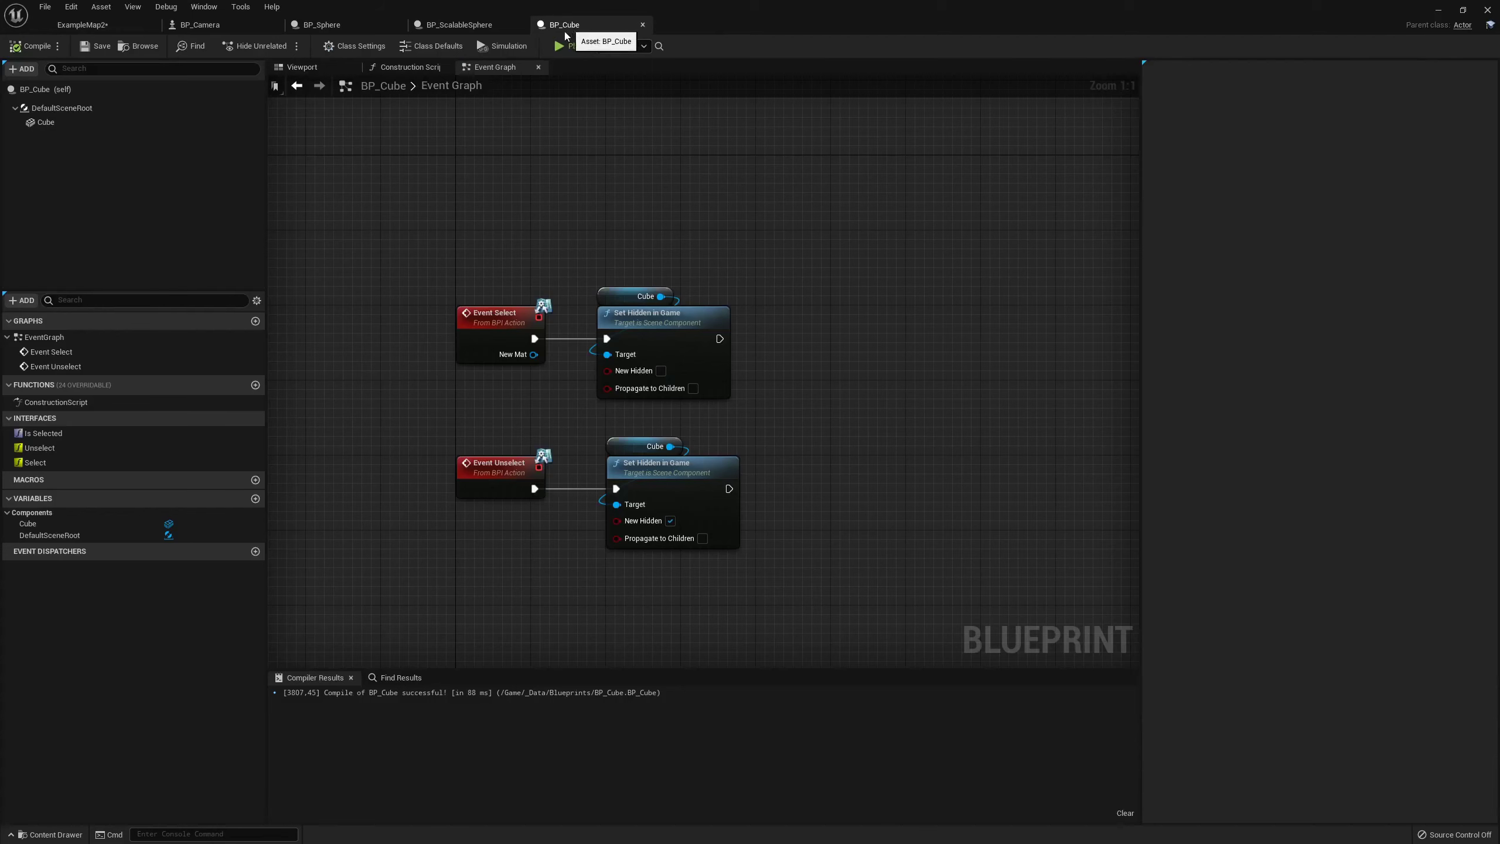
Create a Boolean variable named bIsSelected in BP_Cube
{"action": "double_click", "coordinate": [64, 434]}
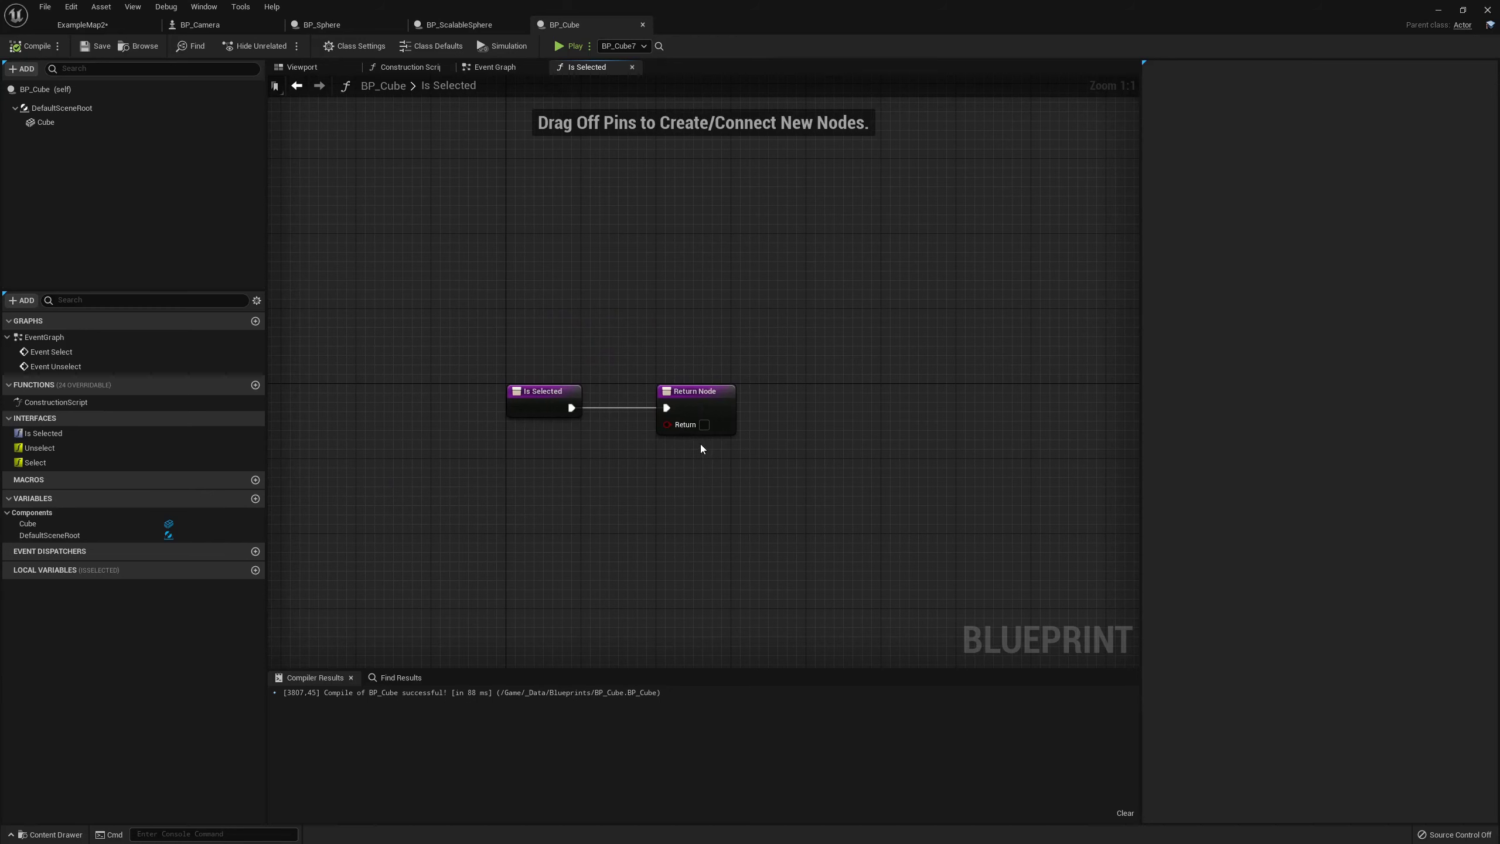
{"action": "left_click", "coordinate": [495, 67]}
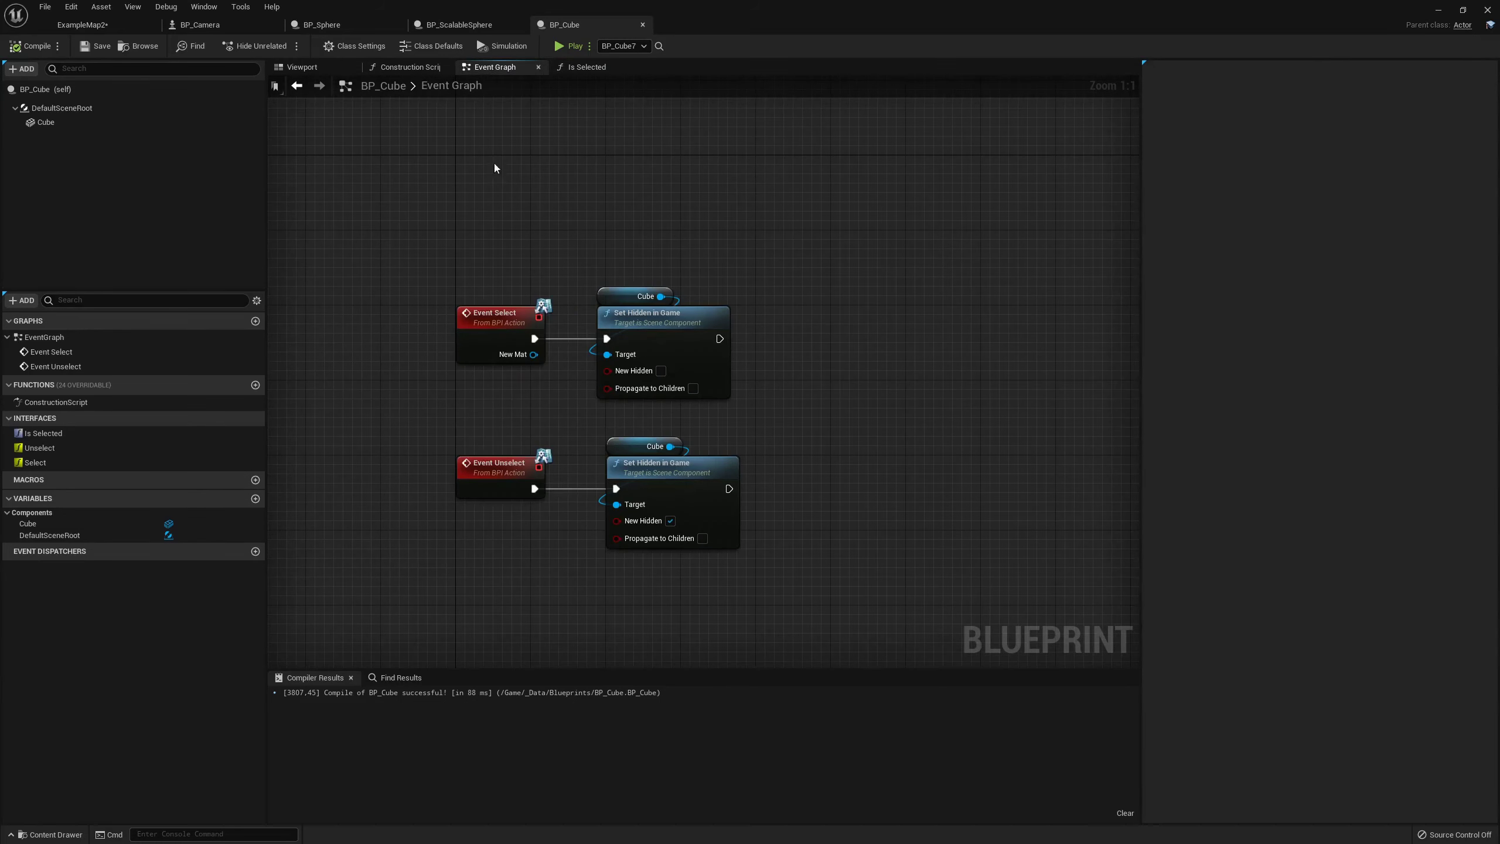
{"action": "left_click", "coordinate": [255, 498]}
{"action": "type", "text": "bIsSelecte"}
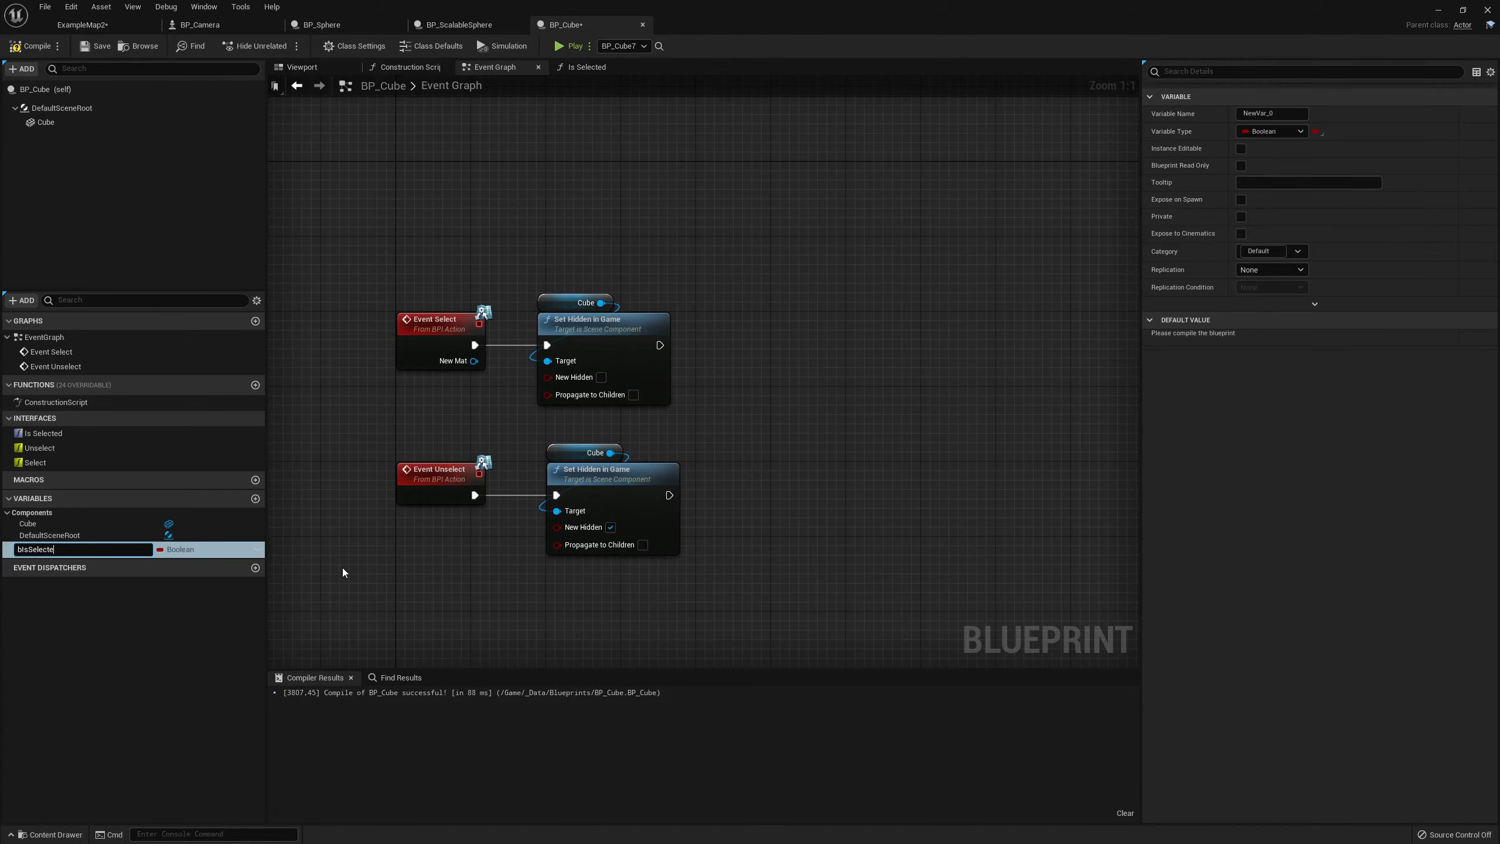
{"action": "type", "text": "d"}
{"action": "key", "text": "Return"}
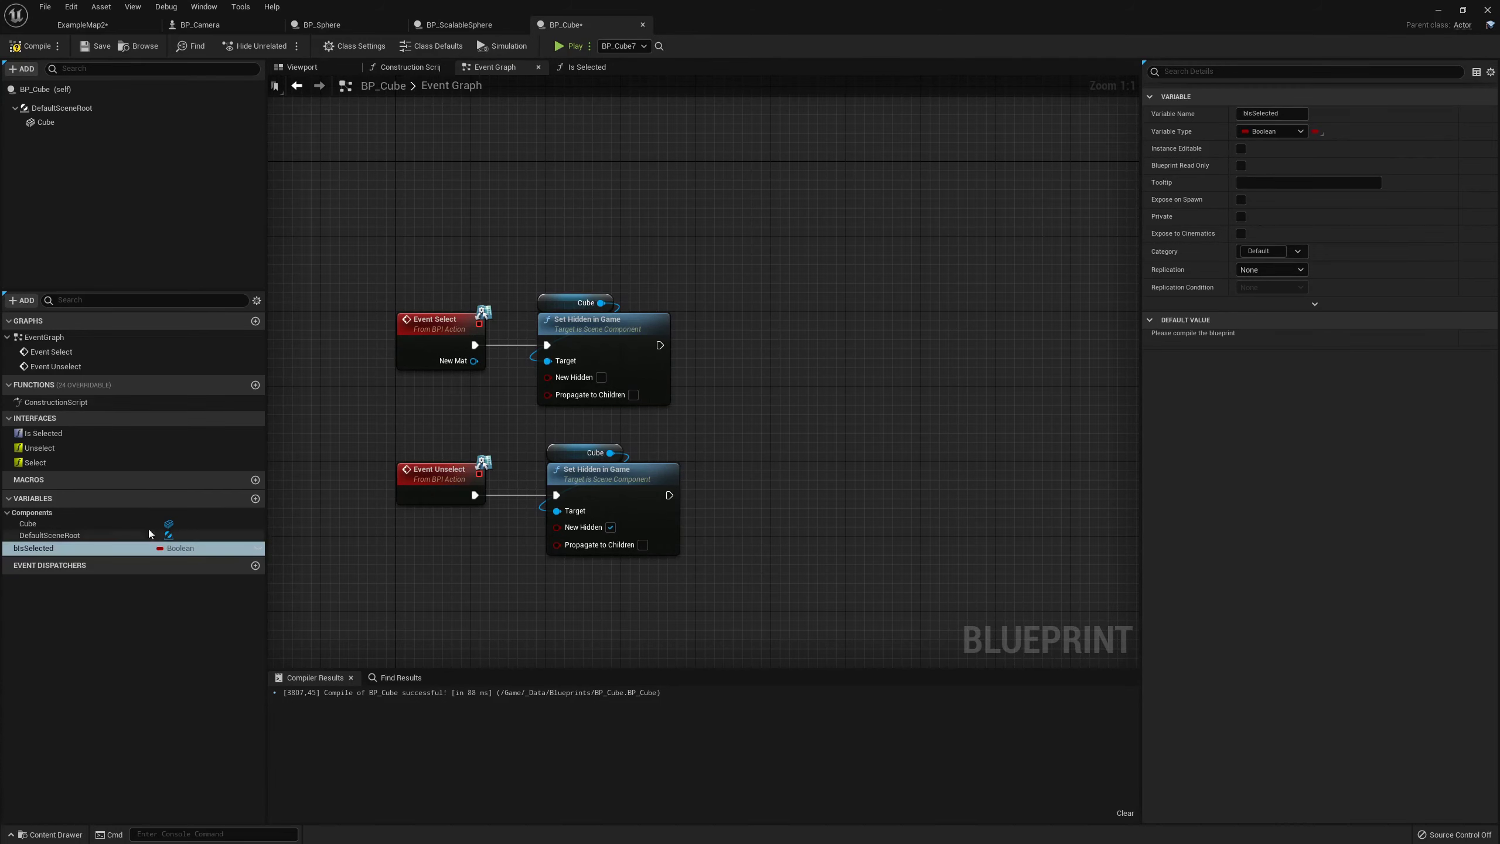
Set bIsSelected to true after Select's Set Hidden in Game, and add a setter to the Unselect chain
{"action": "left_click_drag", "start_coordinate": [50, 550], "coordinate": [763, 321]}
{"action": "left_click", "coordinate": [792, 343]}
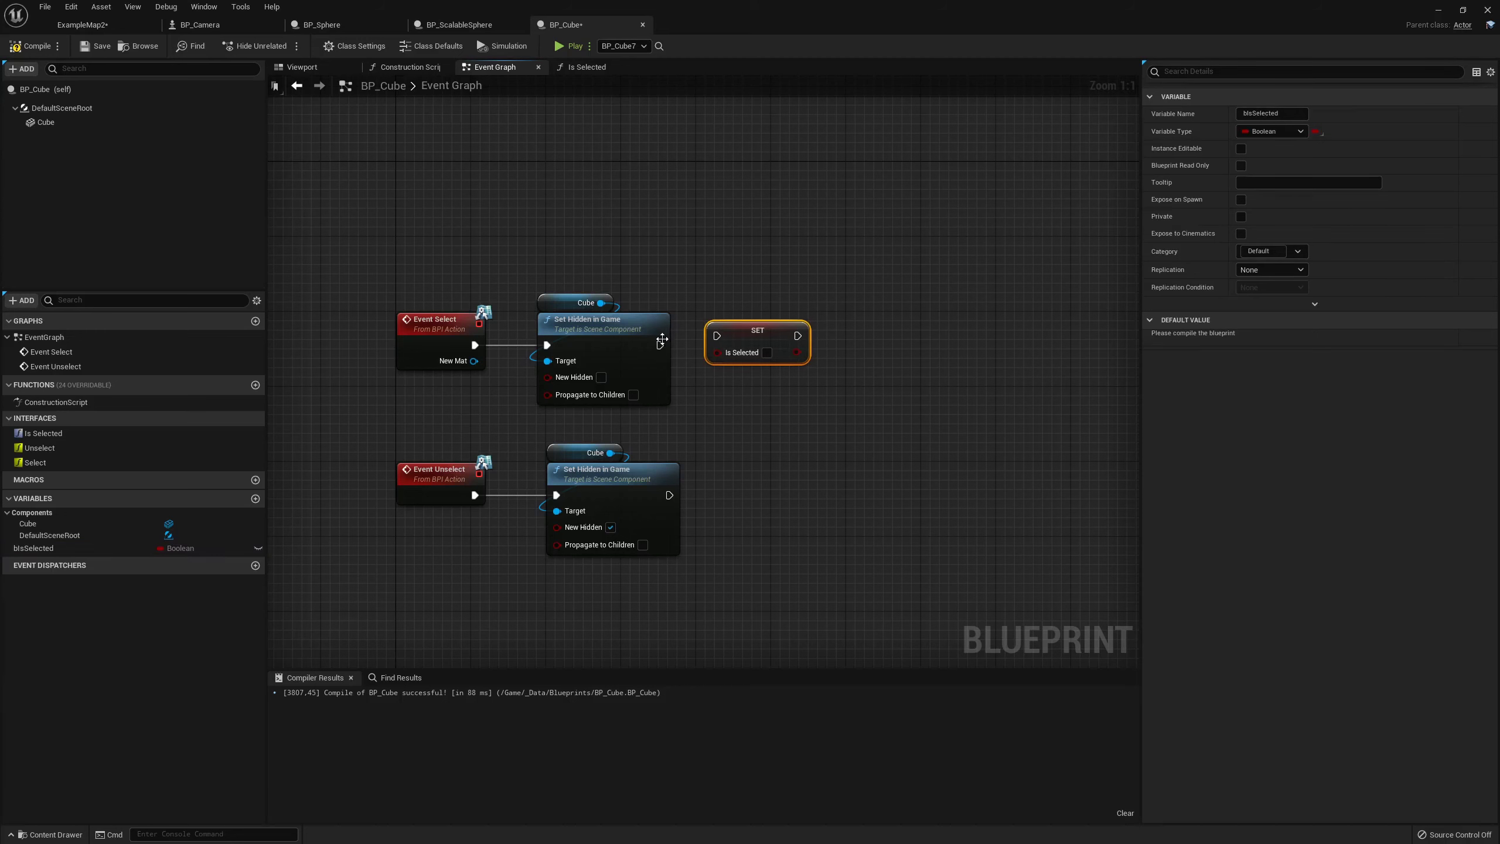
{"action": "mouse_move", "coordinate": [660, 345]}
{"action": "left_mouse_down"}
{"action": "mouse_move", "coordinate": [726, 355]}
{"action": "mouse_move", "coordinate": [738, 341]}
{"action": "left_mouse_up"}
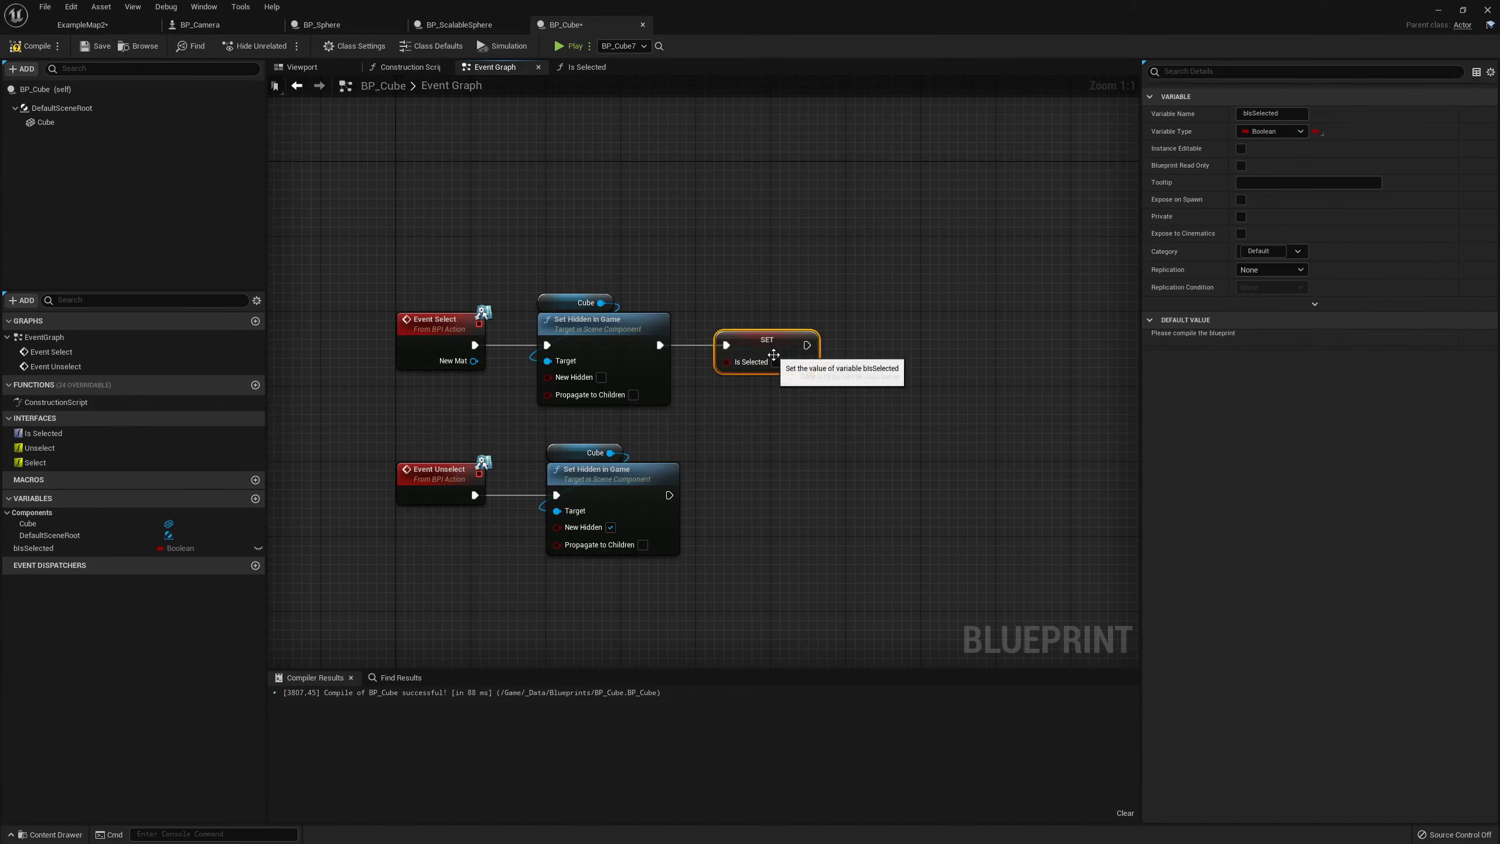
{"action": "left_click", "coordinate": [776, 361]}
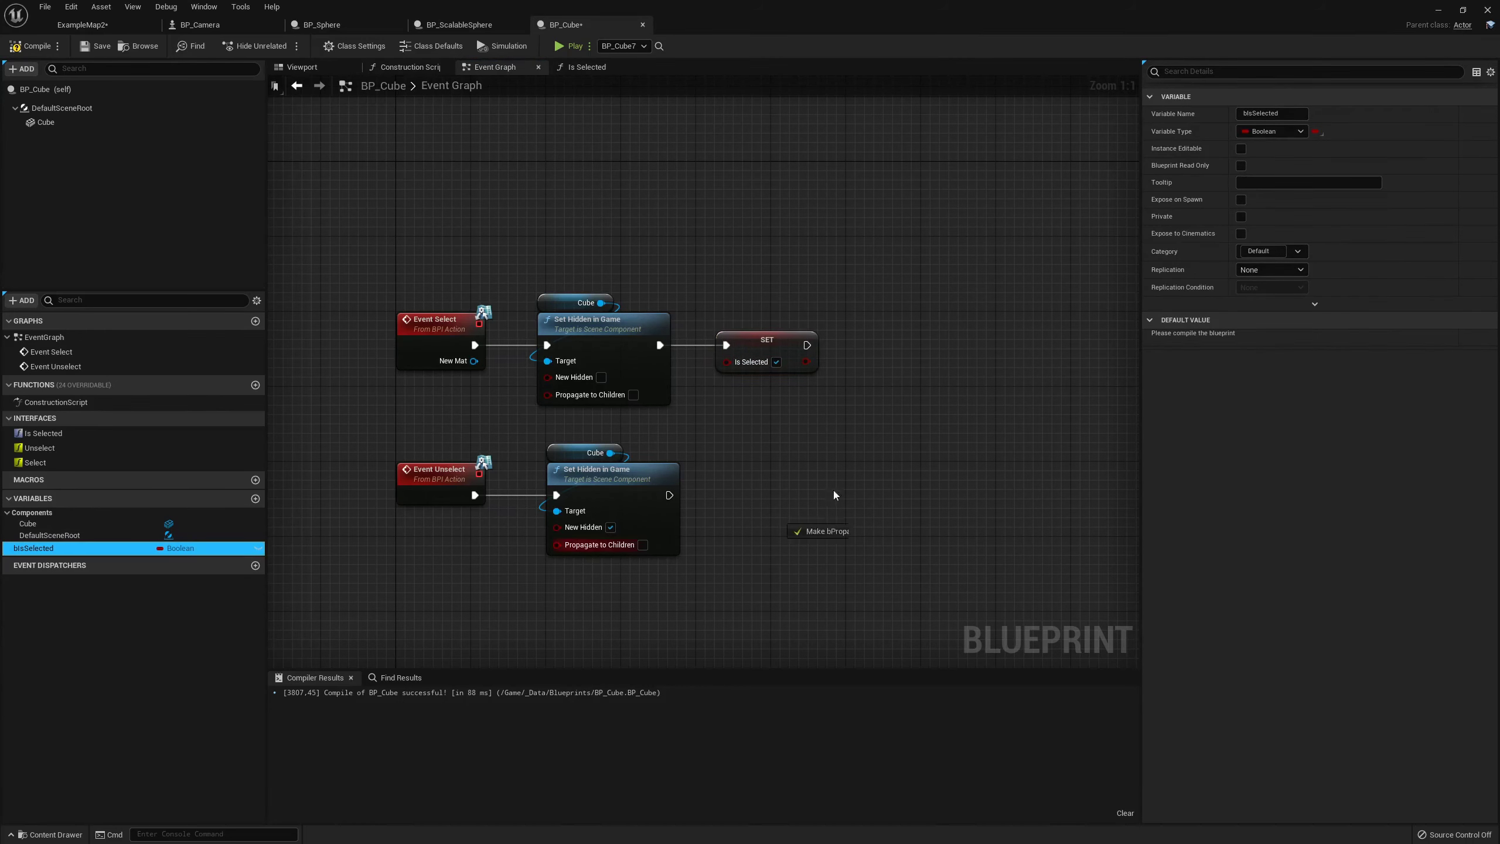
{"action": "left_click_drag", "start_coordinate": [33, 548], "coordinate": [782, 519], "text": "alt"}
{"action": "mouse_move", "coordinate": [675, 503]}
{"action": "left_mouse_down"}
{"action": "mouse_move", "coordinate": [782, 486]}
{"action": "mouse_move", "coordinate": [753, 504]}
{"action": "left_mouse_up"}
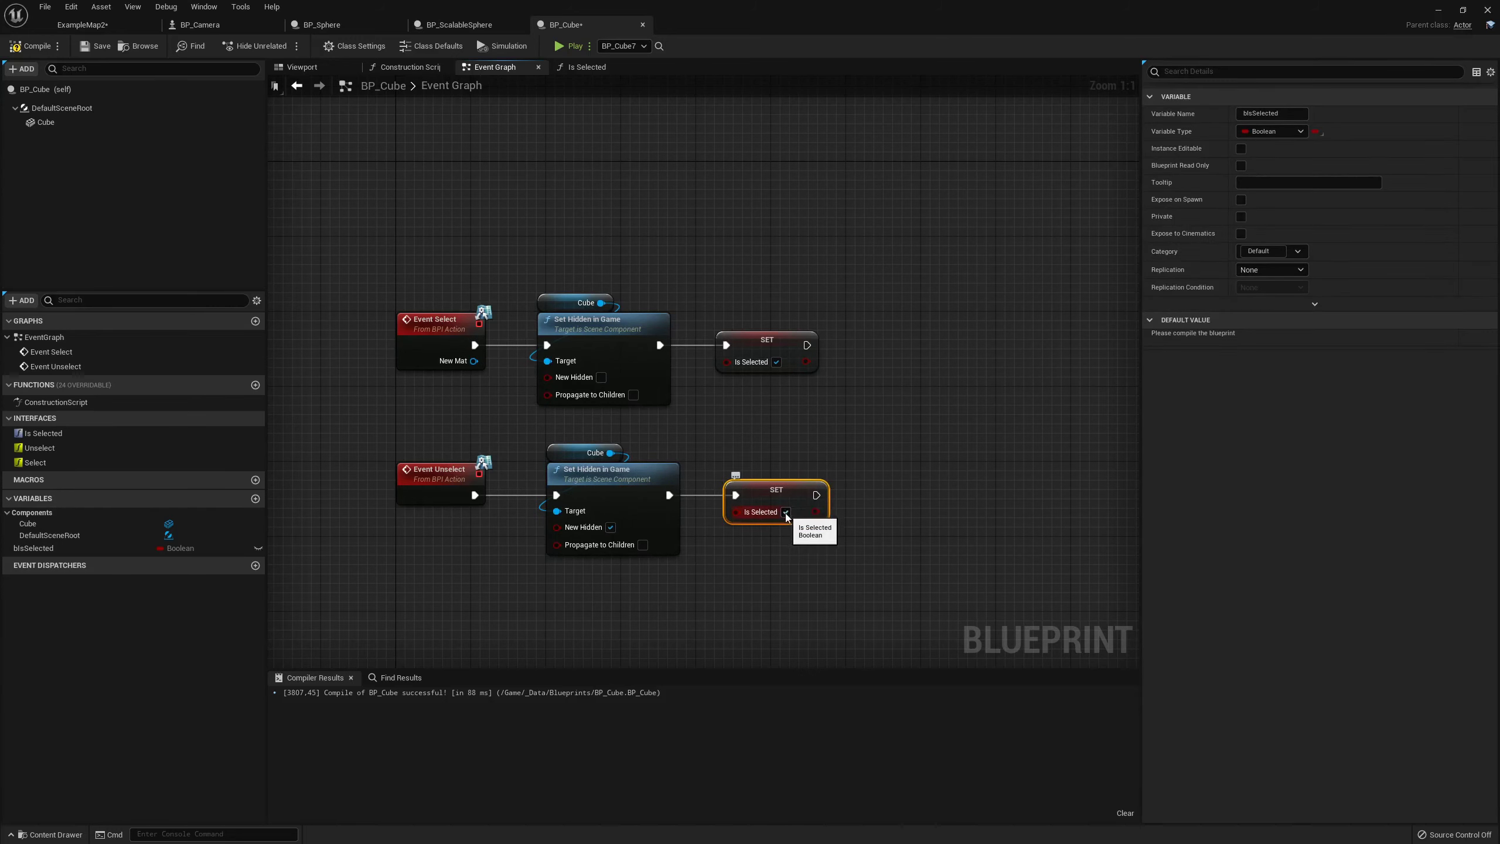
{"action": "left_click", "coordinate": [750, 402]}
Feed a bIsSelected getter into the Is Selected function, then compile and save BP_Cube
{"action": "left_click", "coordinate": [584, 67]}
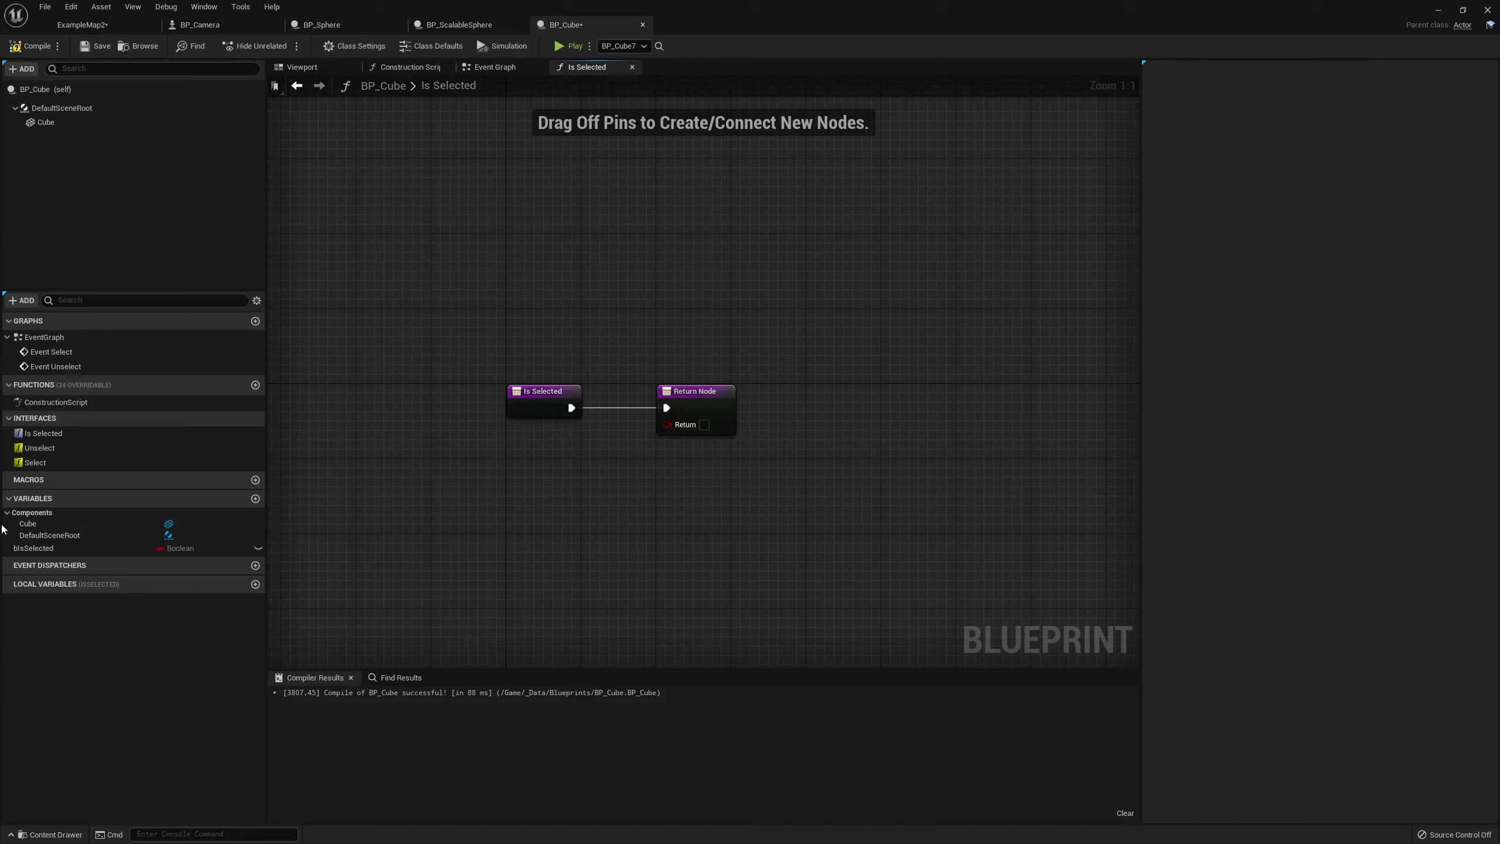
{"action": "left_click_drag", "start_coordinate": [33, 548], "coordinate": [572, 441], "text": "ctrl"}
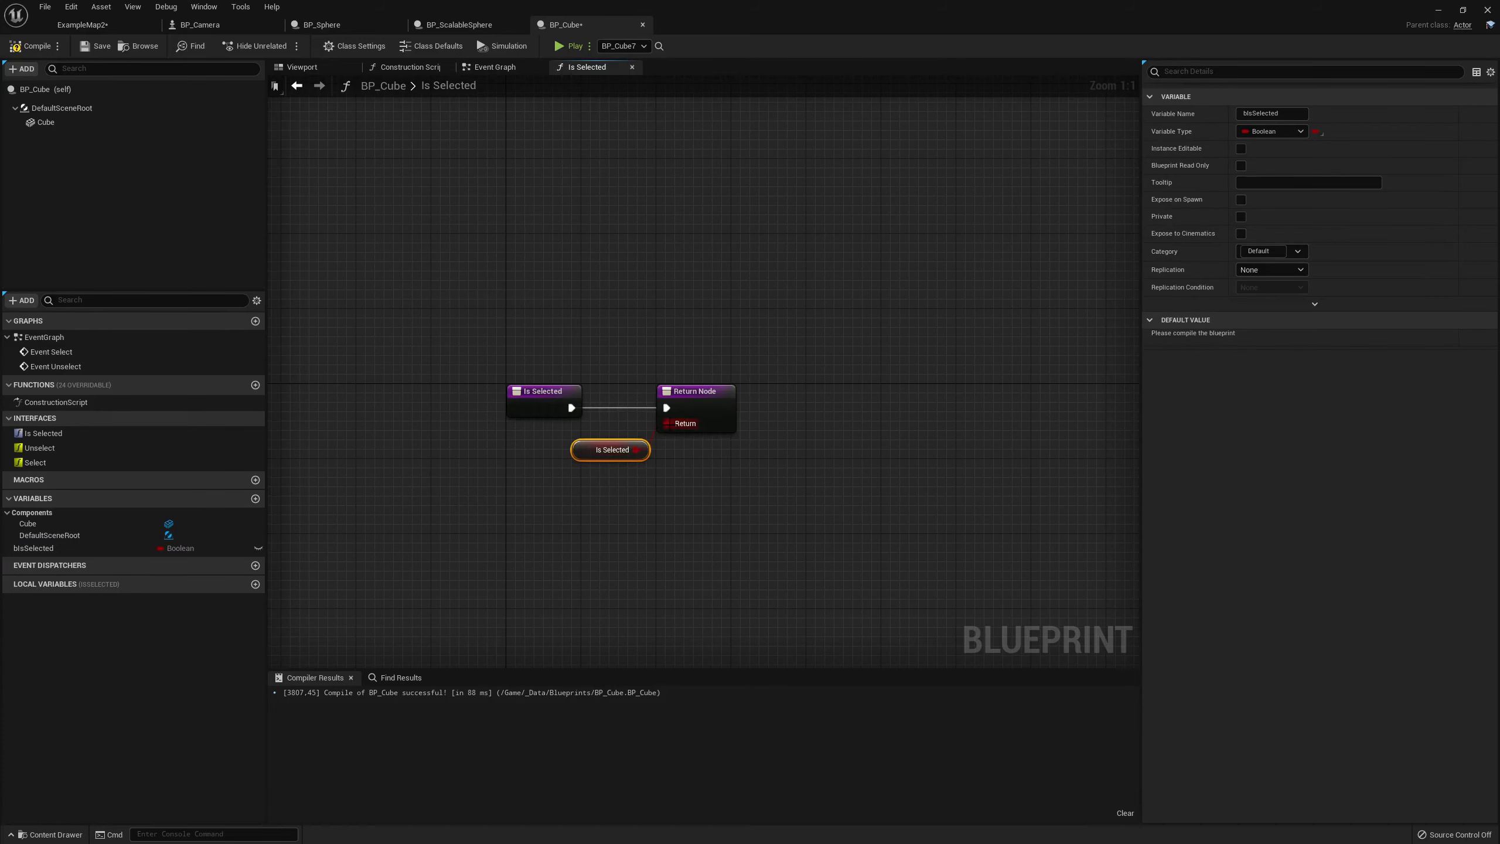
{"action": "left_click", "coordinate": [31, 46]}
Test-play ExampleMap2, stop it, and return to BP_Camera's graph by way of BP_Cube
{"action": "left_click", "coordinate": [83, 24]}
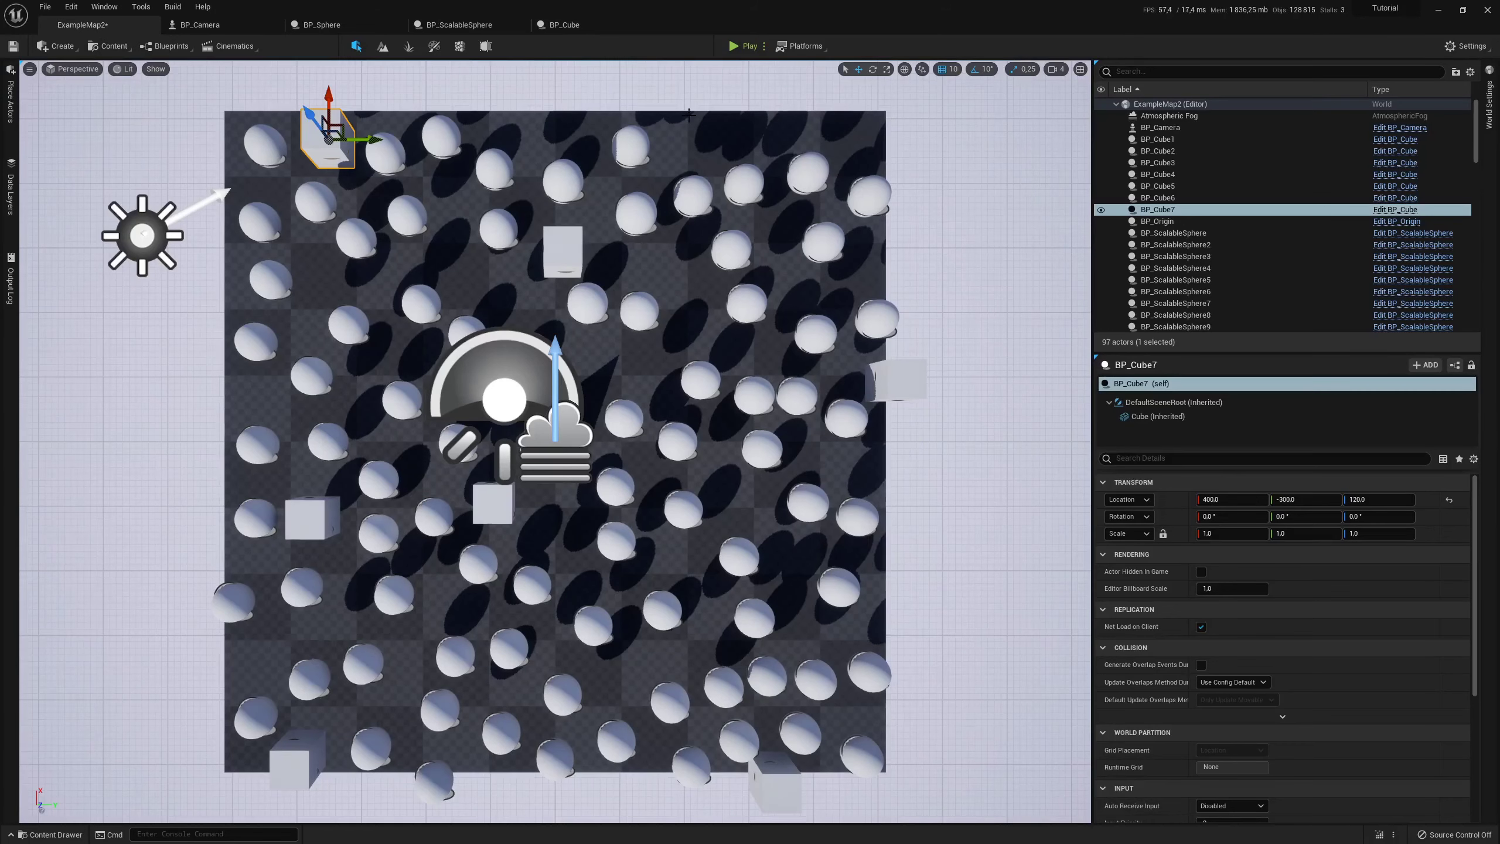
{"action": "left_click", "coordinate": [745, 46]}
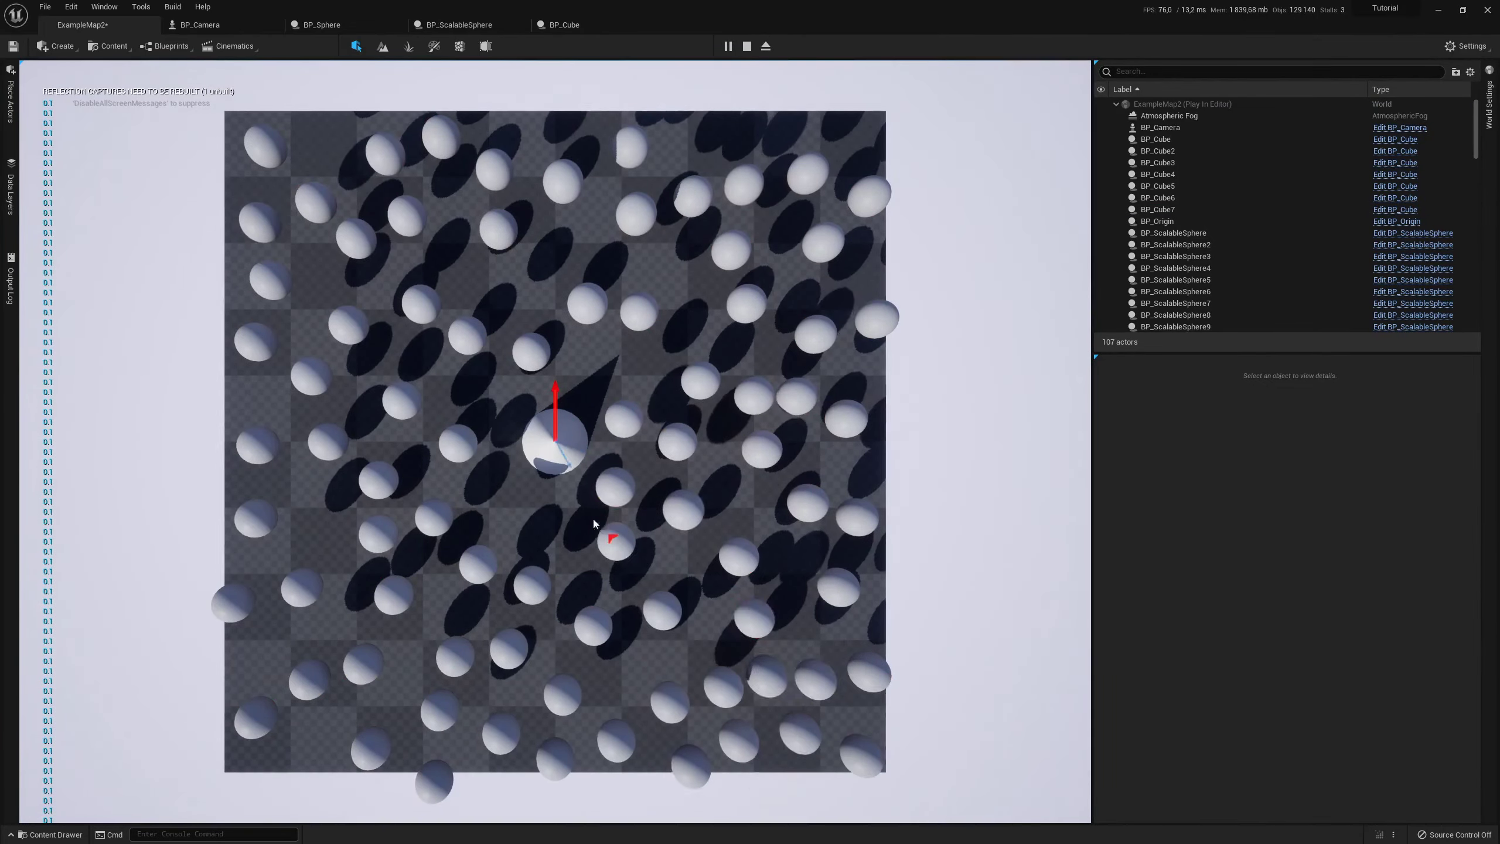
{"action": "key", "text": "Escape"}
{"action": "right_click_drag", "start_coordinate": [612, 424], "coordinate": [612, 424]}
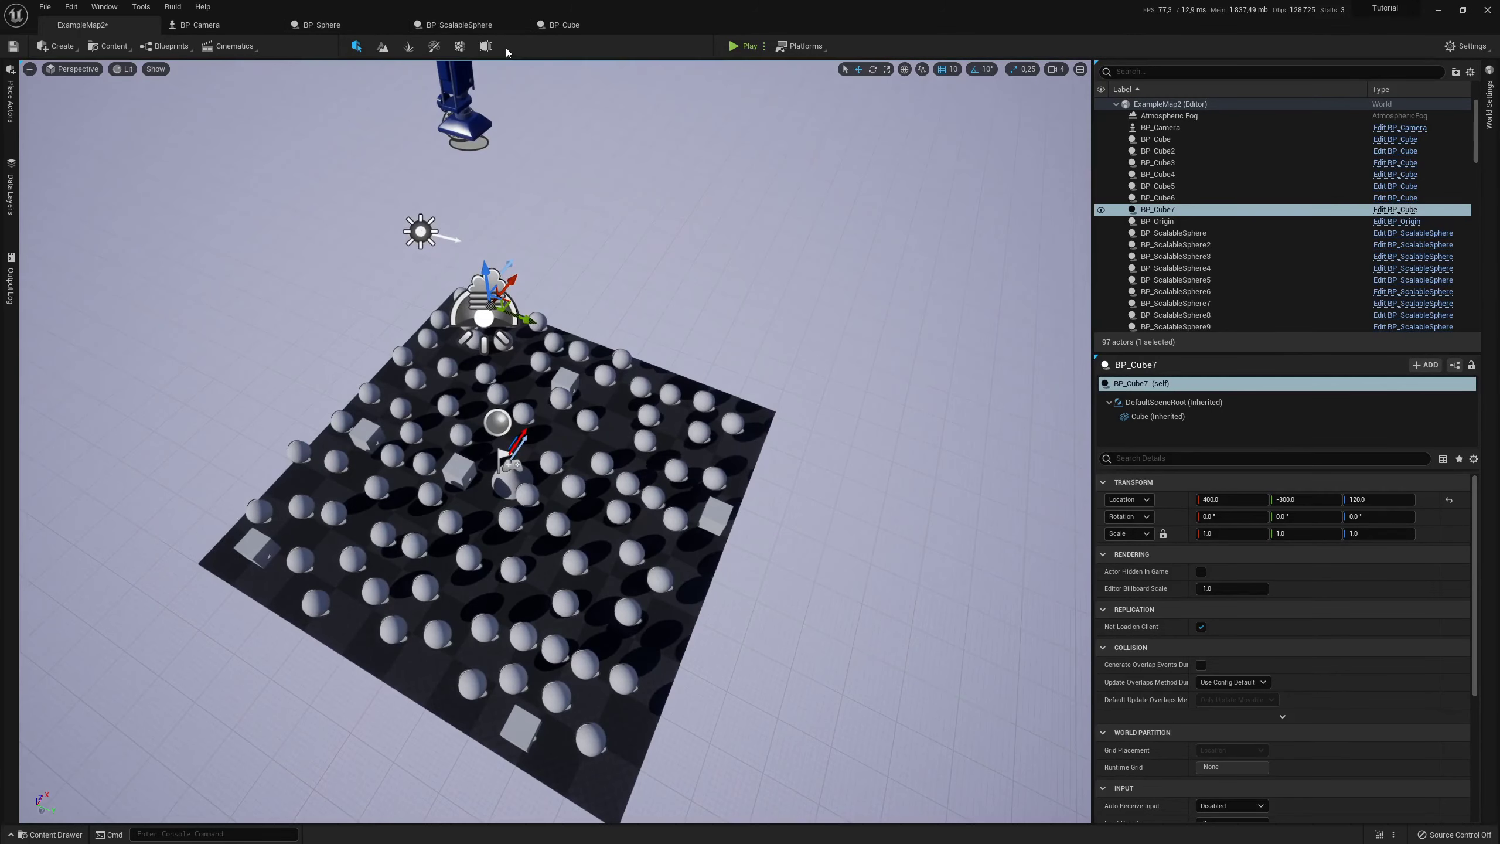
{"action": "left_click", "coordinate": [569, 27]}
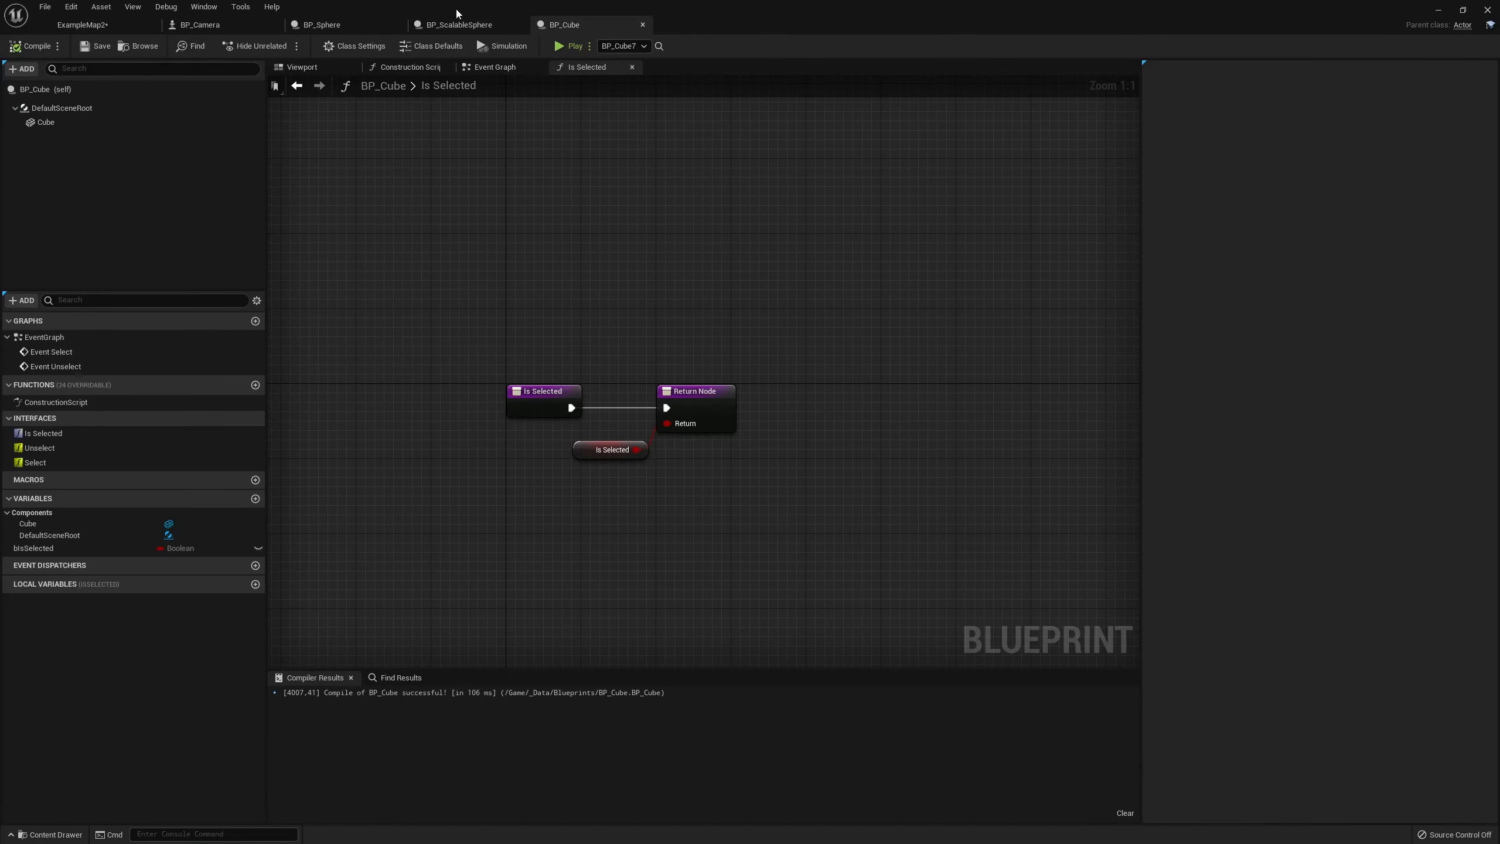
{"action": "left_click", "coordinate": [220, 24]}
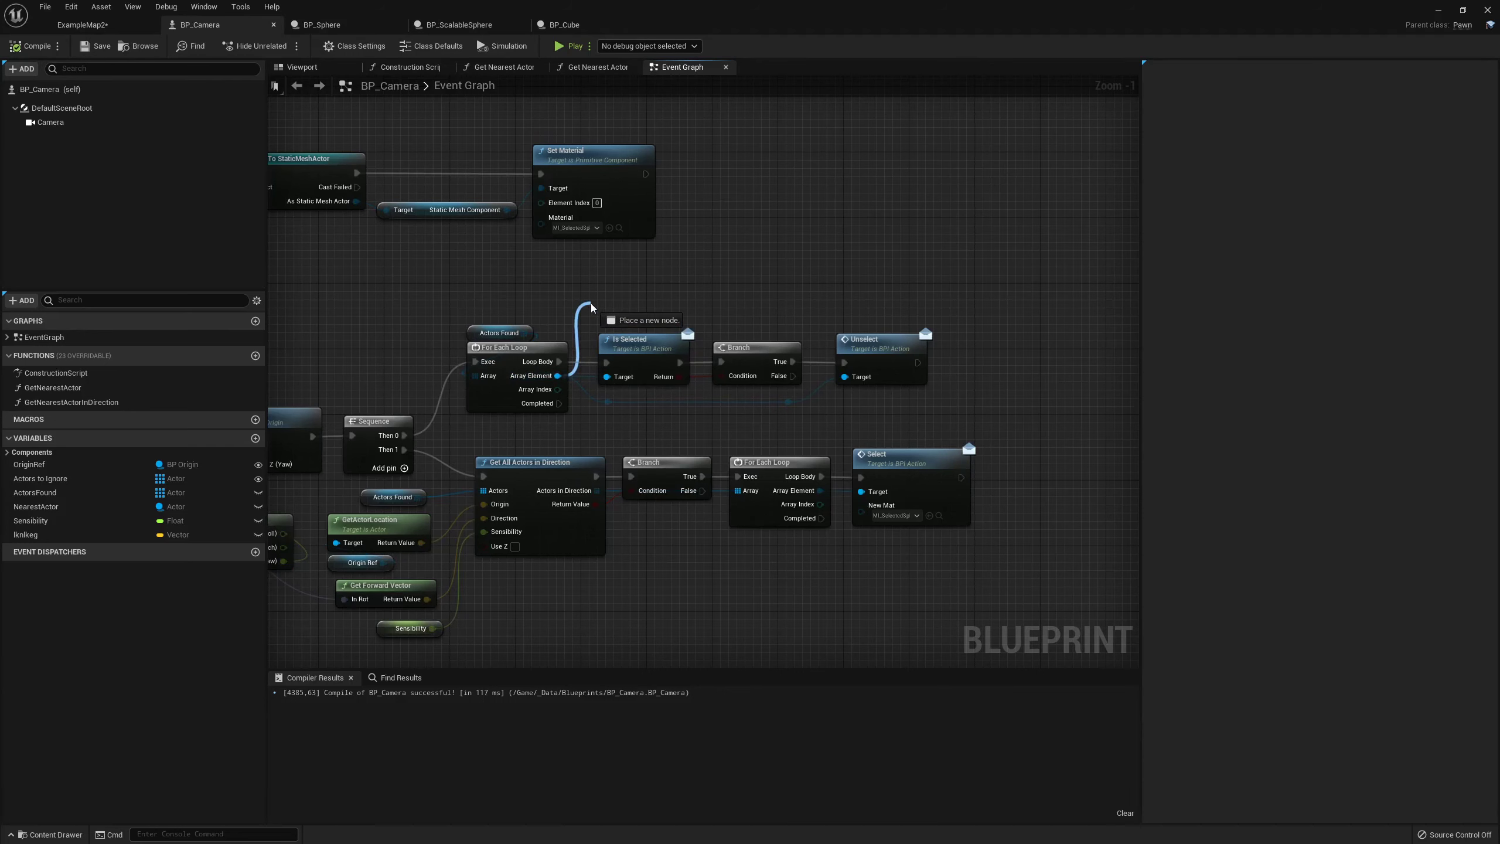
Review BP_Camera's Is Selected, Branch and Unselect chain, then select a BP_Cube in ExampleMap2
{"action": "left_click_drag", "start_coordinate": [558, 362], "coordinate": [594, 299]}
{"action": "key", "text": "Escape"}
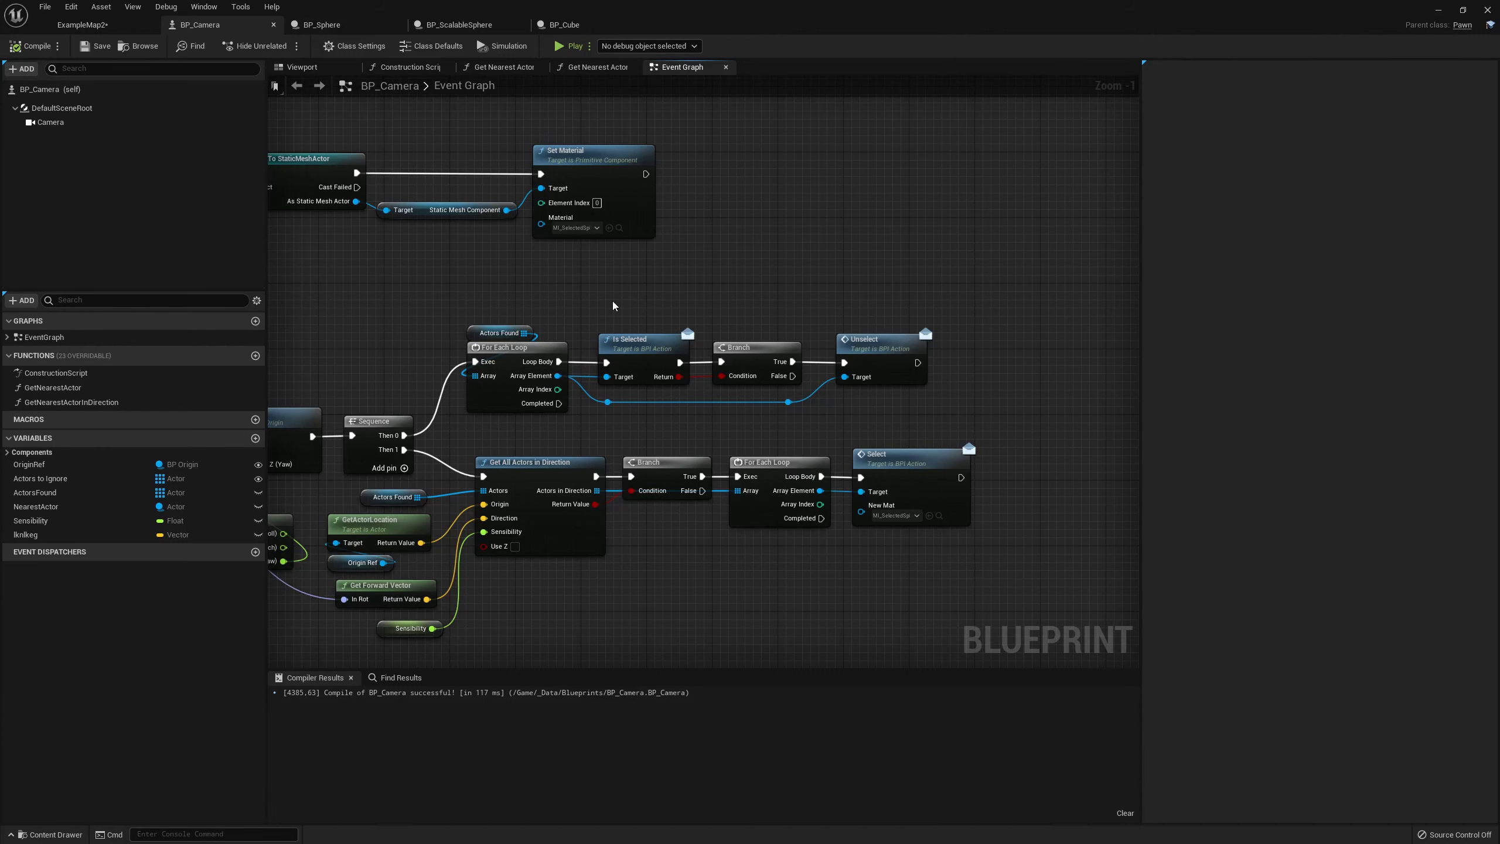
{"action": "right_click_drag", "start_coordinate": [721, 285], "coordinate": [701, 298]}
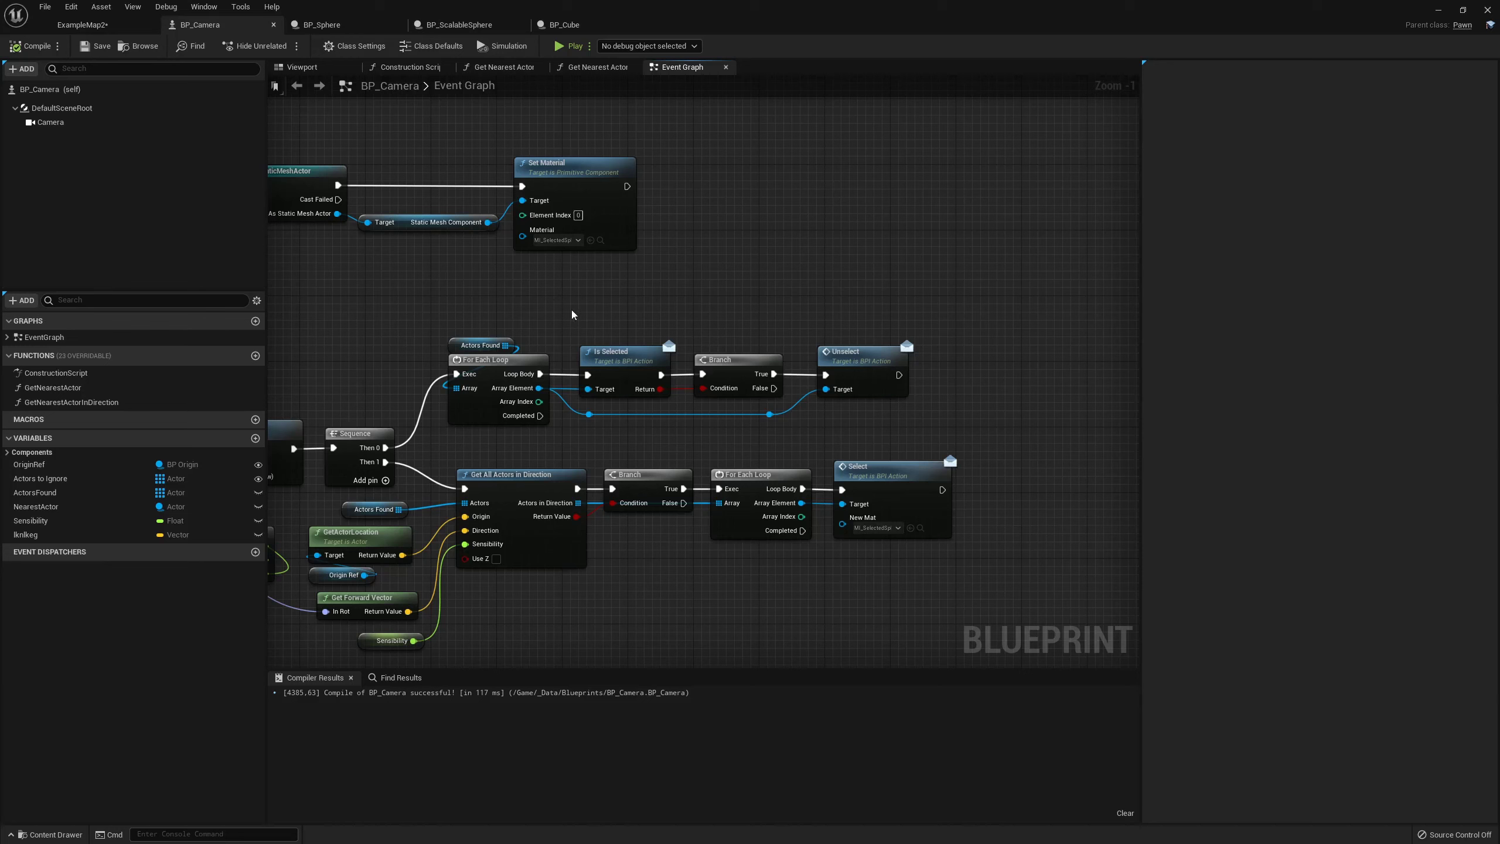
{"action": "mouse_move", "coordinate": [567, 313]}
{"action": "left_mouse_down"}
{"action": "mouse_move", "coordinate": [717, 414]}
{"action": "mouse_move", "coordinate": [660, 461]}
{"action": "left_mouse_up"}
{"action": "mouse_move", "coordinate": [838, 302]}
{"action": "left_mouse_down"}
{"action": "mouse_move", "coordinate": [883, 389]}
{"action": "mouse_move", "coordinate": [885, 449]}
{"action": "left_mouse_up"}
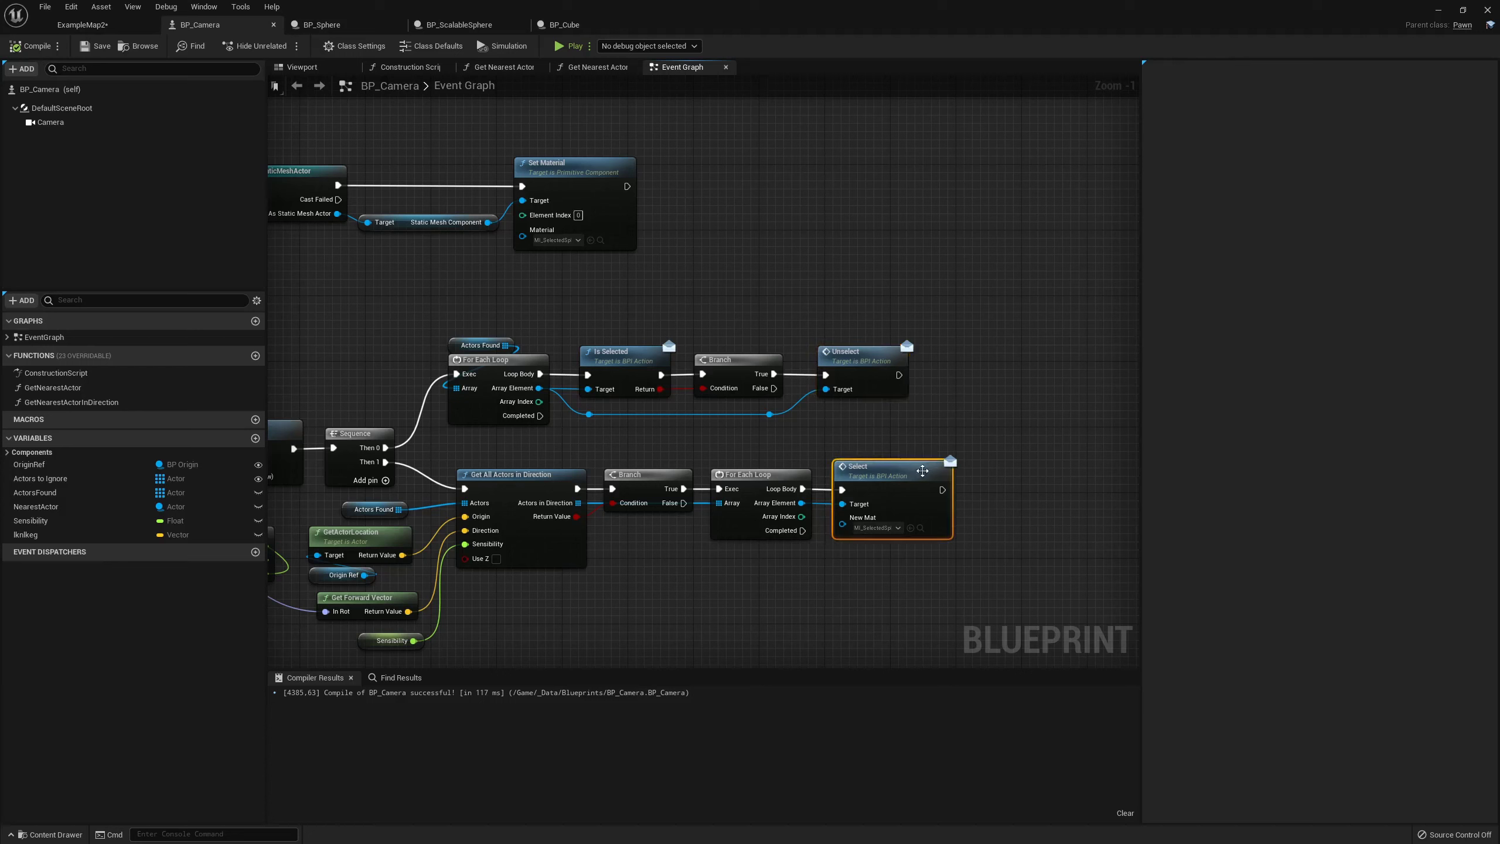
{"action": "left_click", "coordinate": [82, 24]}
{"action": "left_click", "coordinate": [435, 414]}
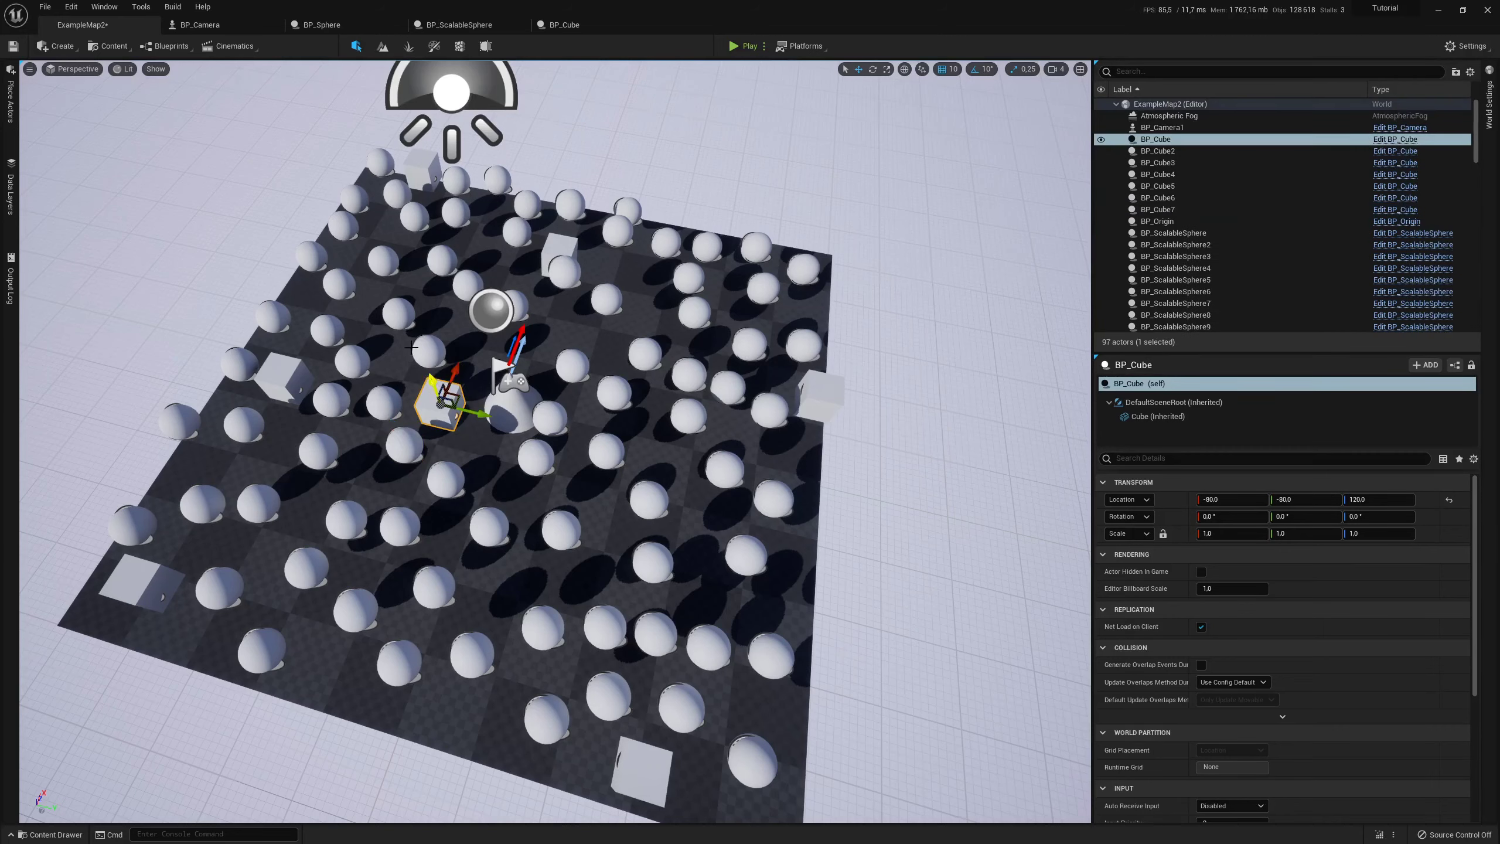
Inspect BP_Sphere's implemented interfaces and its Set Material and SET nodes, comparing them with BP_Cube
{"action": "left_click", "coordinate": [322, 25]}
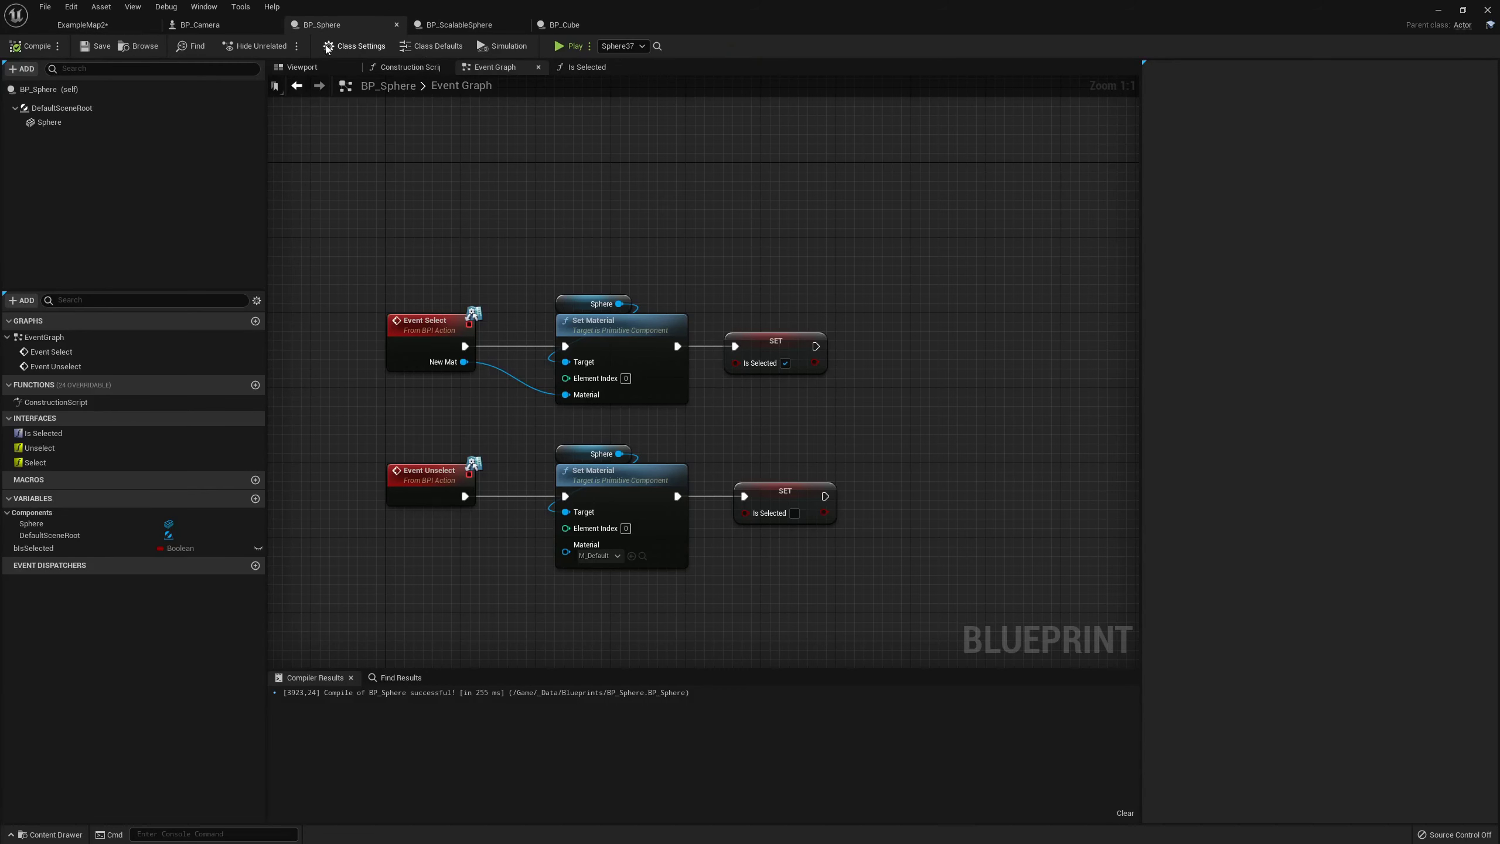
{"action": "left_click", "coordinate": [326, 48]}
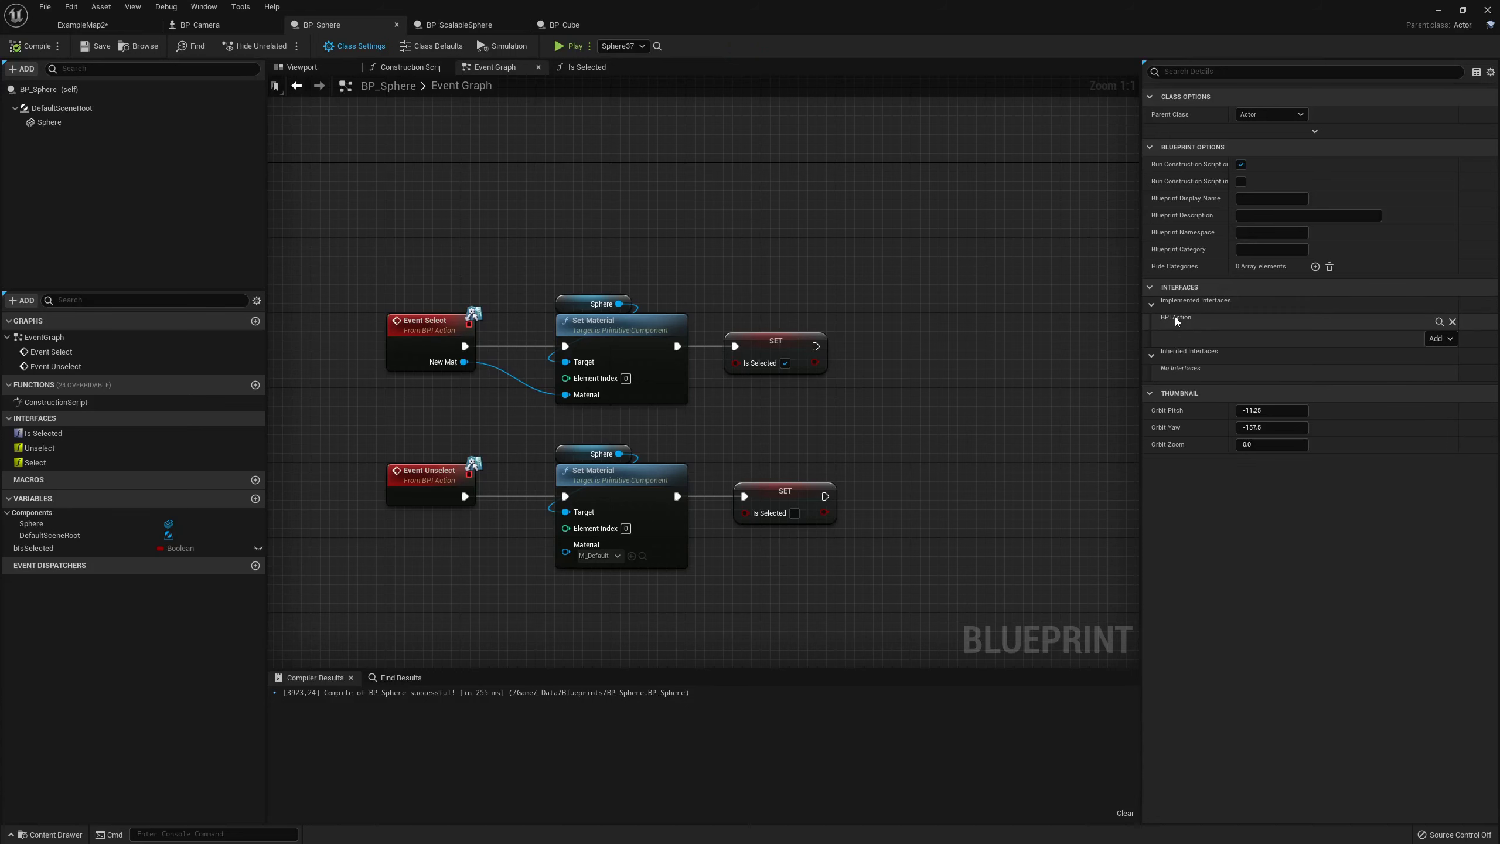
{"action": "key", "text": "Home"}
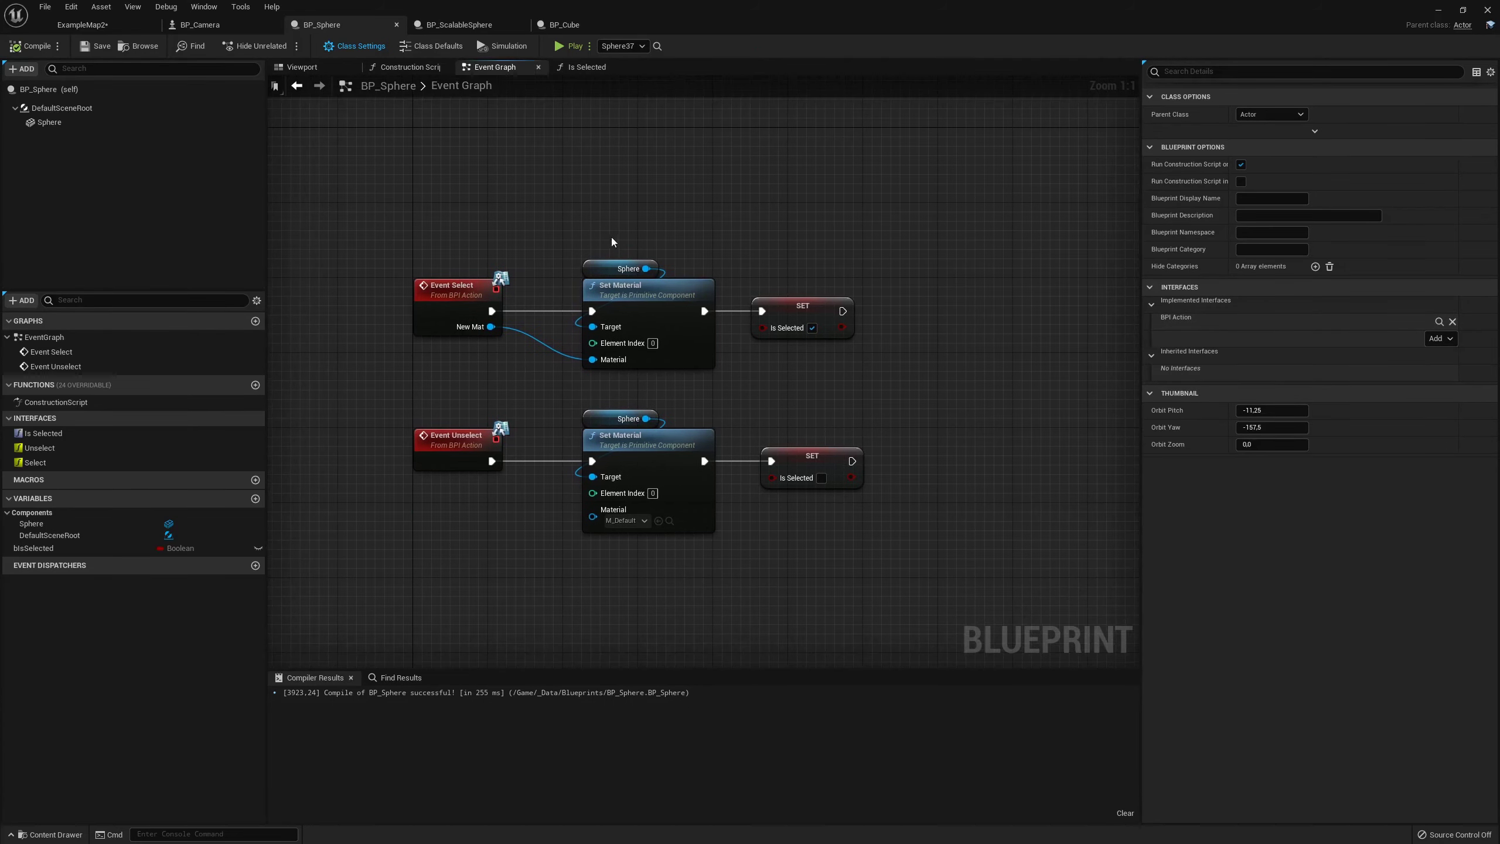
{"action": "left_click_drag", "start_coordinate": [536, 217], "coordinate": [861, 370]}
{"action": "left_click", "coordinate": [822, 392]}
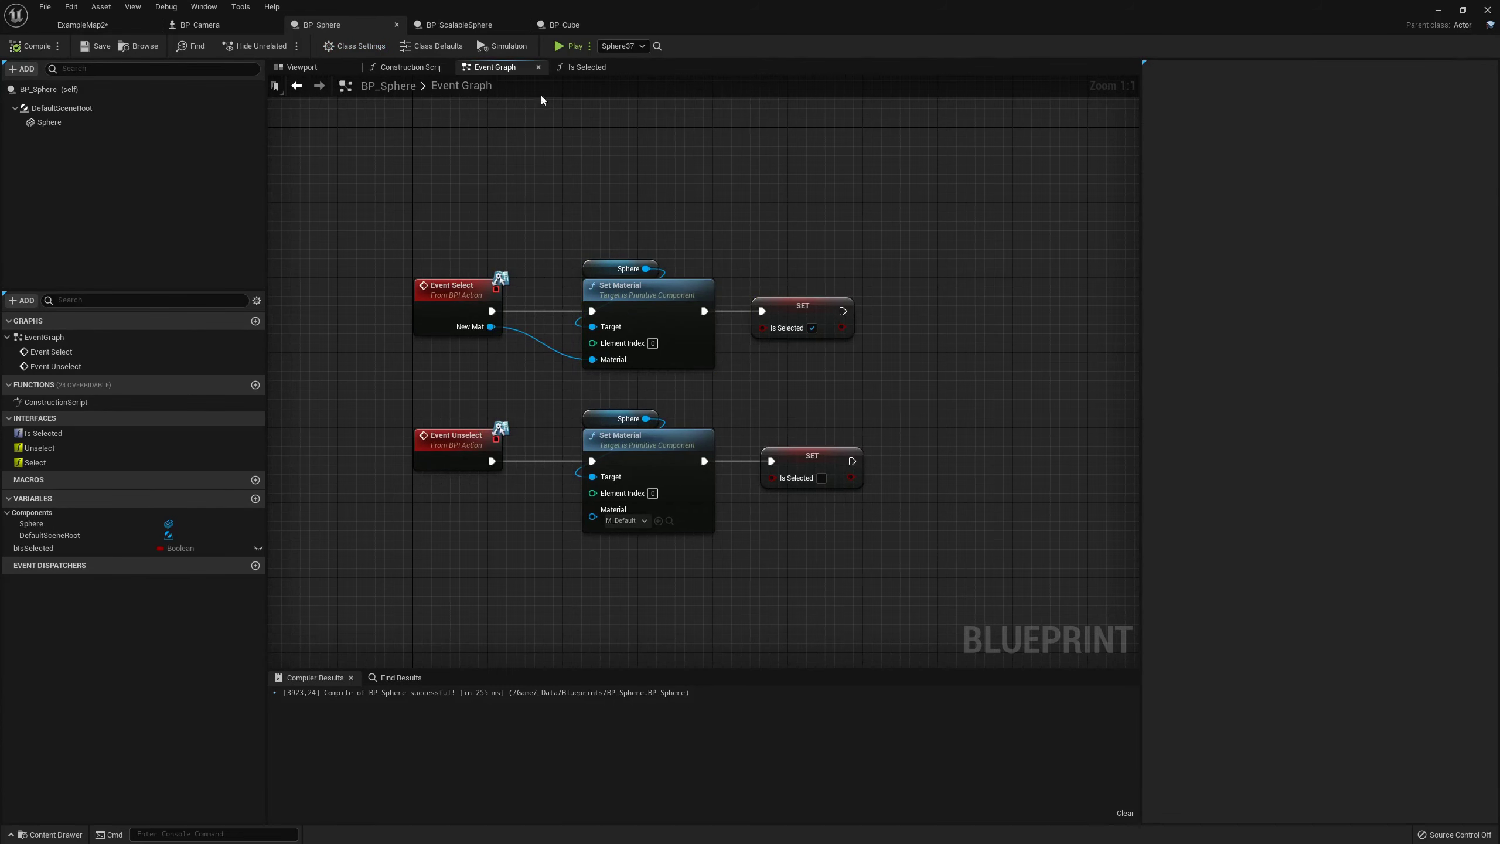
{"action": "left_click", "coordinate": [576, 26]}
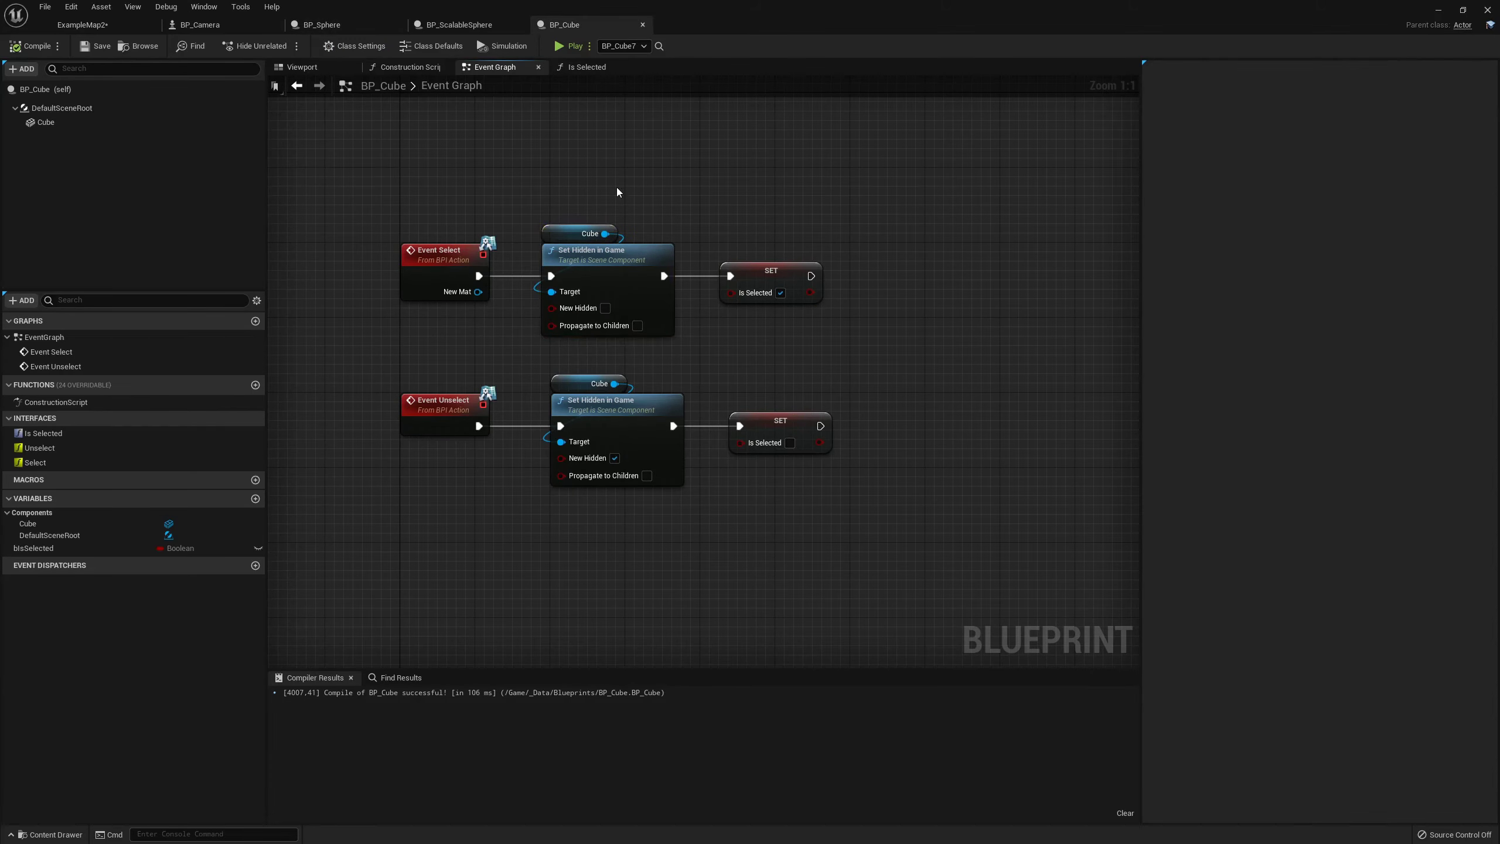
{"action": "left_click", "coordinate": [322, 24]}
{"action": "mouse_move", "coordinate": [571, 190]}
{"action": "left_mouse_down"}
{"action": "mouse_move", "coordinate": [778, 353]}
{"action": "mouse_move", "coordinate": [857, 382]}
{"action": "left_mouse_up"}
{"action": "left_click", "coordinate": [821, 380]}
Inspect BP_ScalableSphere's Scale Anim, Reverse and Parent Select/Unselect nodes, then return to BP_Camera
{"action": "left_click", "coordinate": [481, 26]}
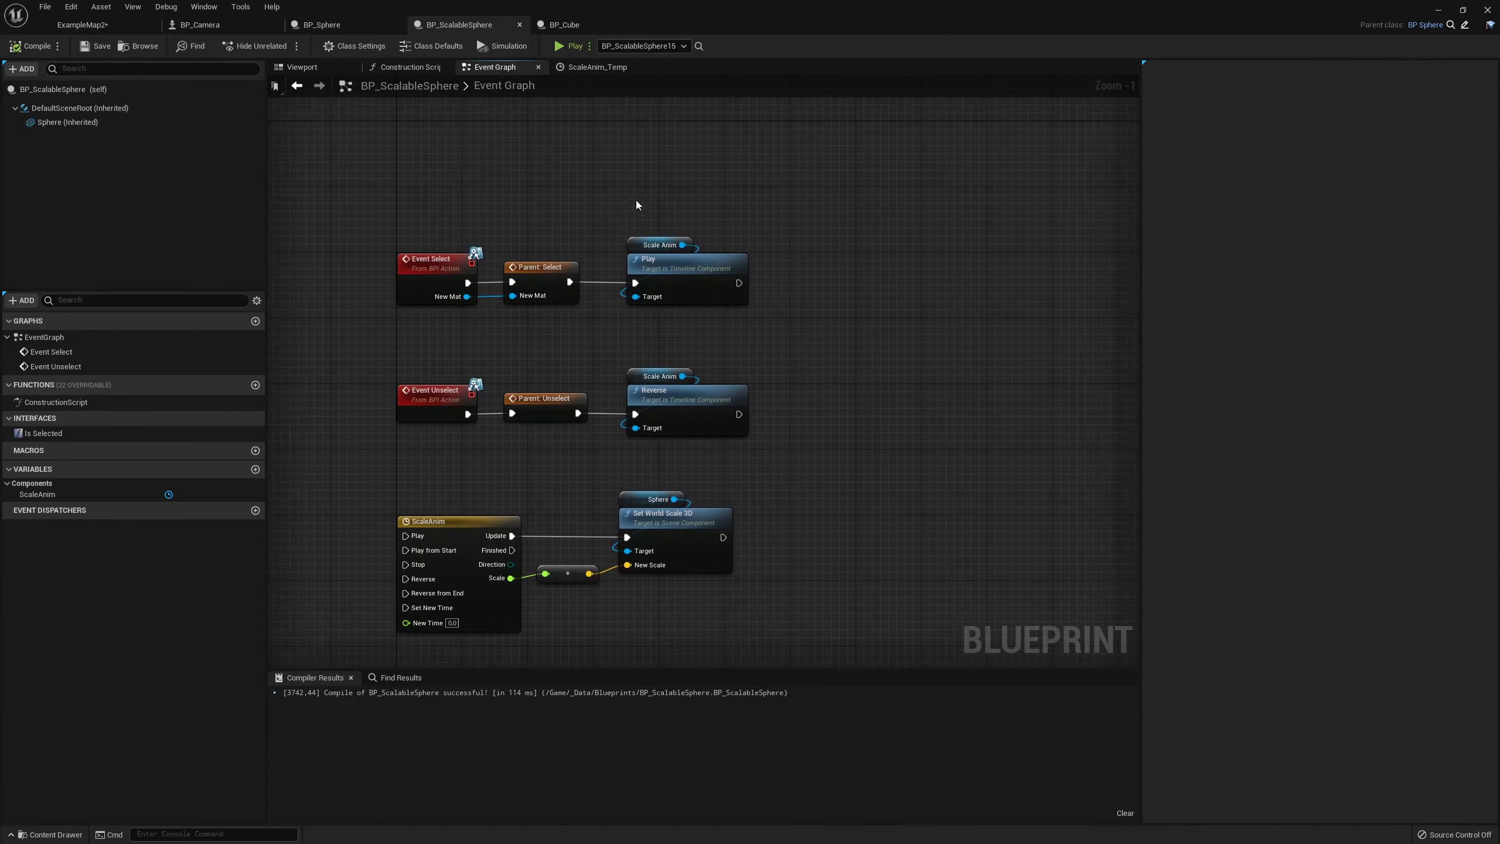
{"action": "left_click_drag", "start_coordinate": [627, 194], "coordinate": [797, 325]}
{"action": "left_click", "coordinate": [738, 351]}
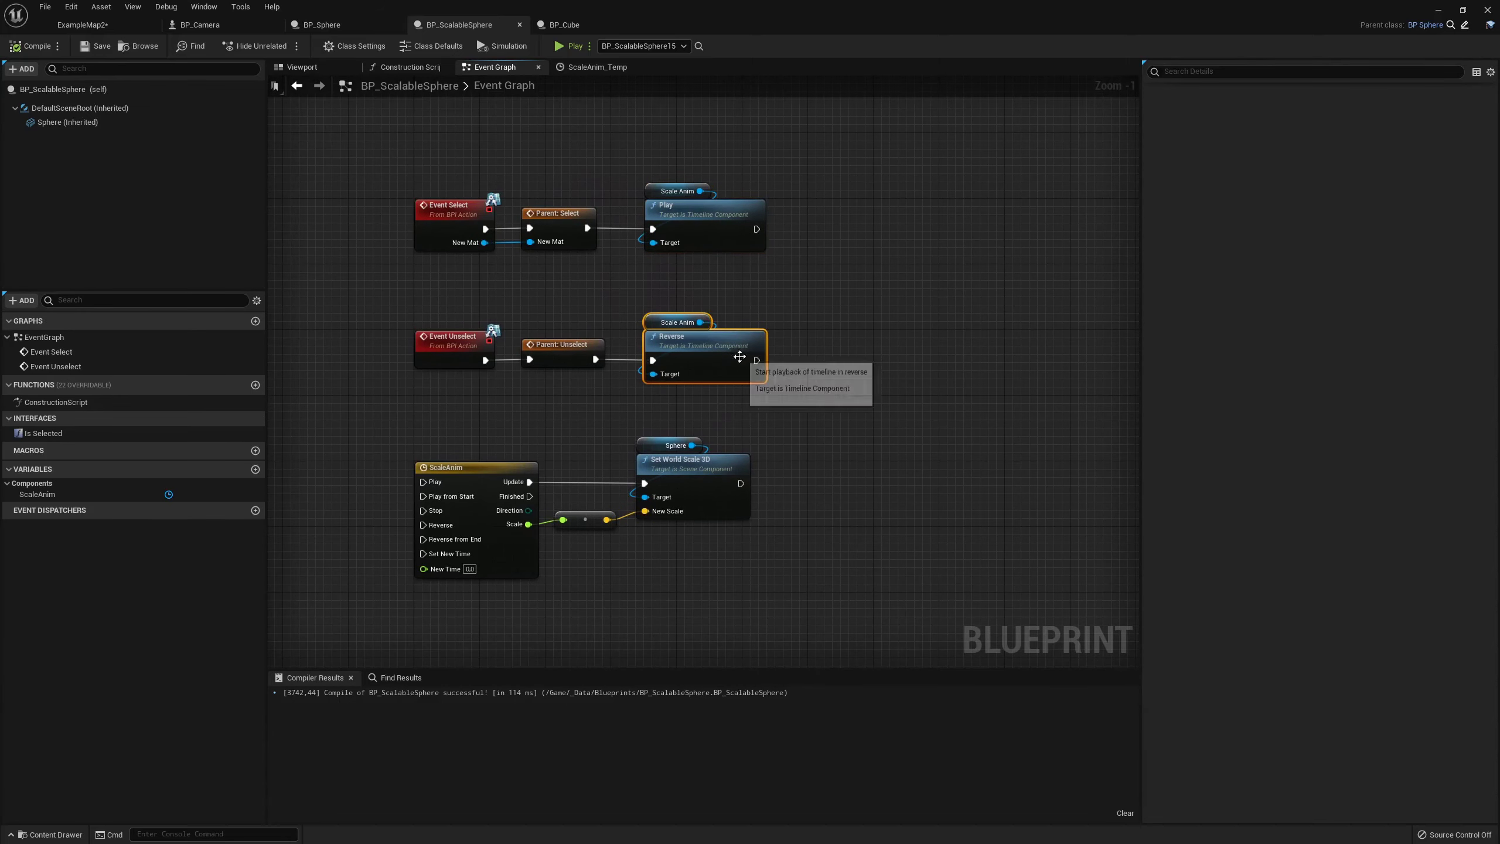
{"action": "left_click", "coordinate": [585, 321]}
{"action": "left_click_drag", "start_coordinate": [522, 142], "coordinate": [599, 378]}
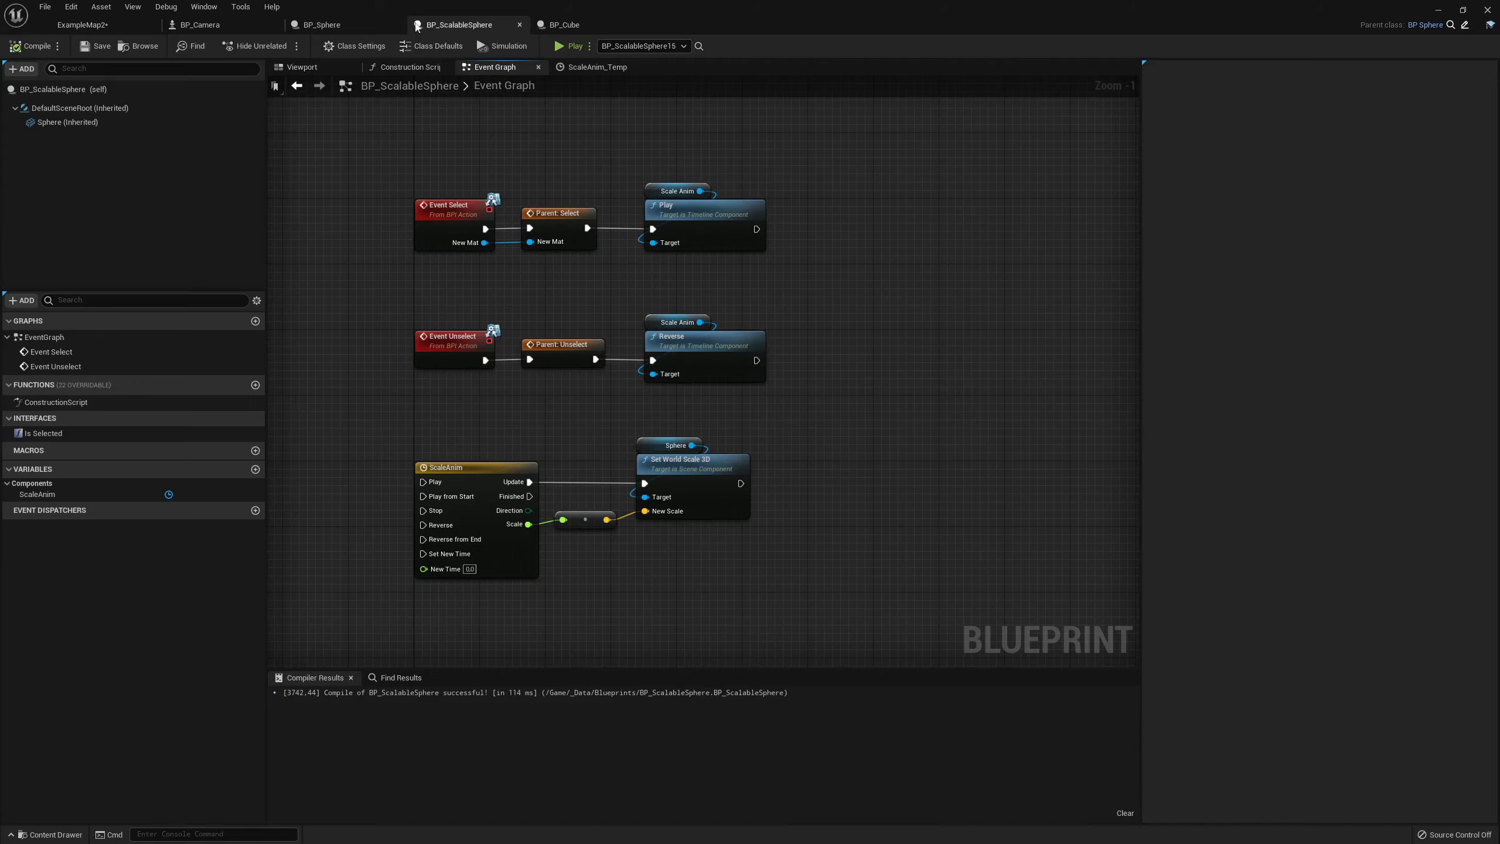
{"action": "left_click", "coordinate": [322, 24]}
{"action": "left_click", "coordinate": [225, 25]}
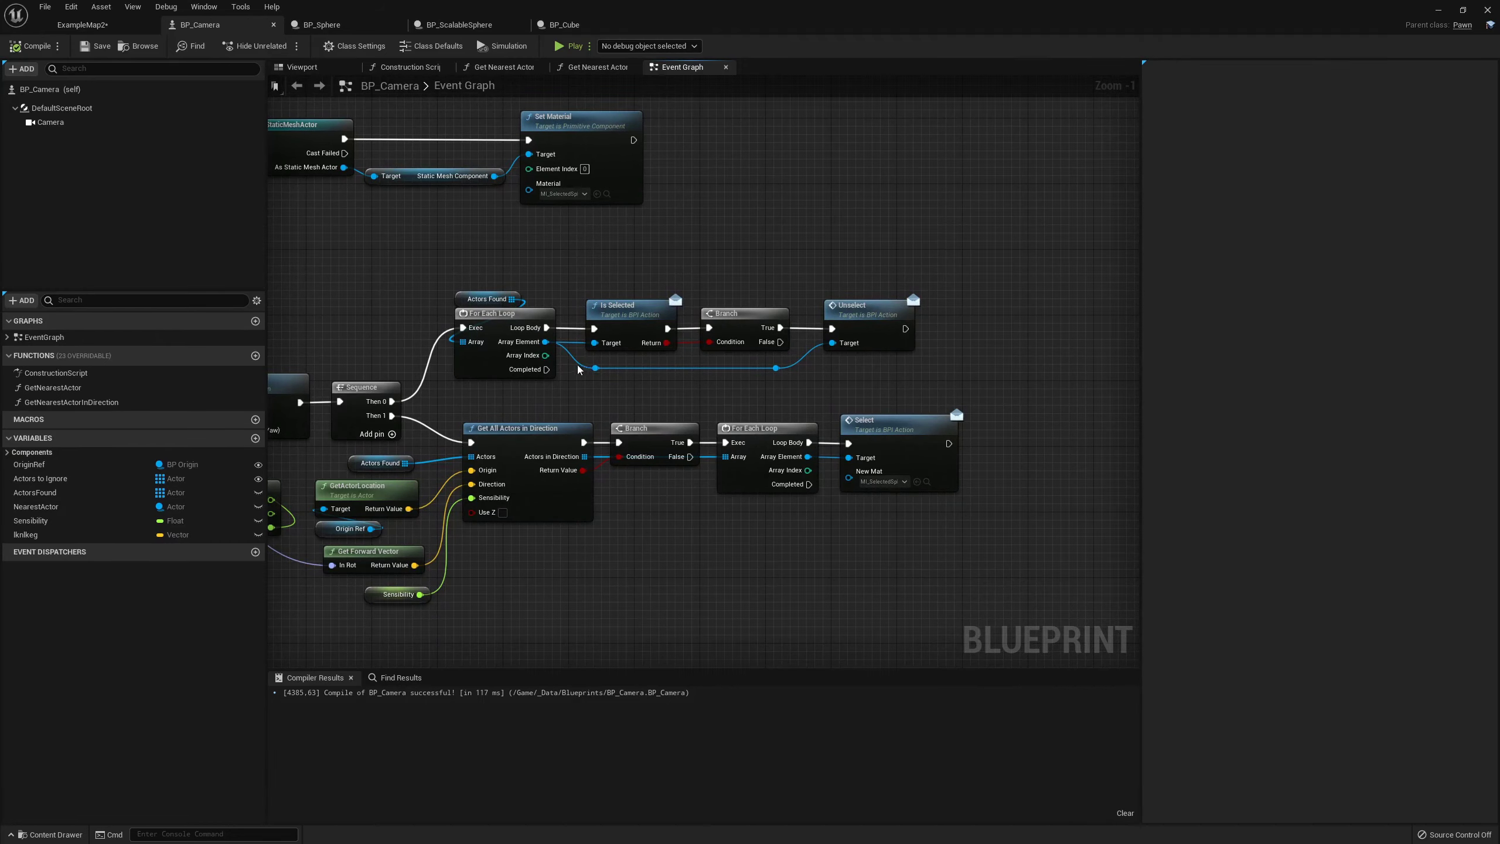
{"action": "left_click", "coordinate": [106, 25]}
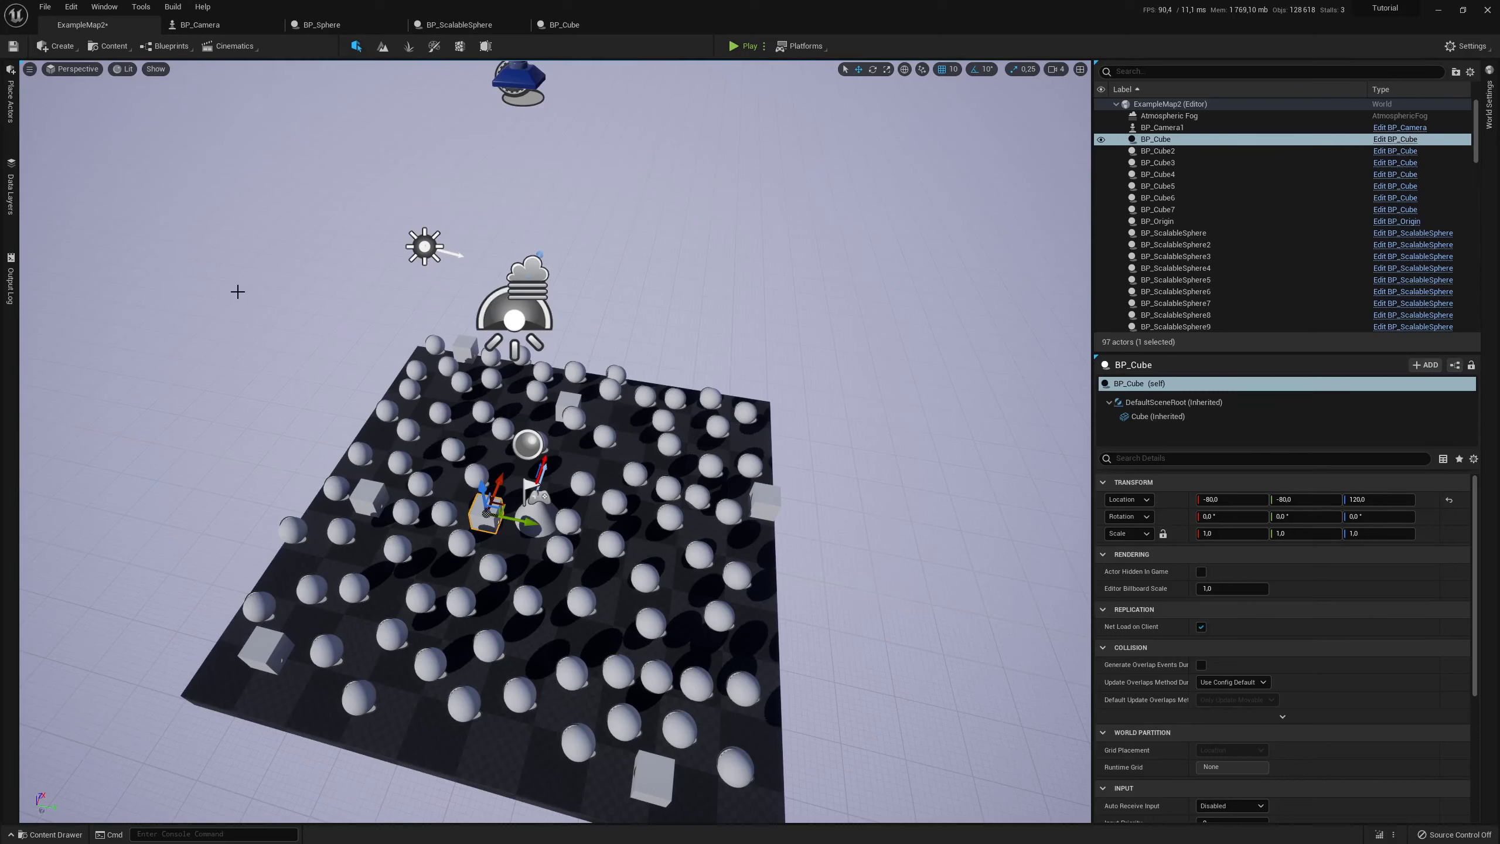
Add a Does Implement Interface check set to BPI Action on the loop's Array Element
{"action": "left_click", "coordinate": [240, 22]}
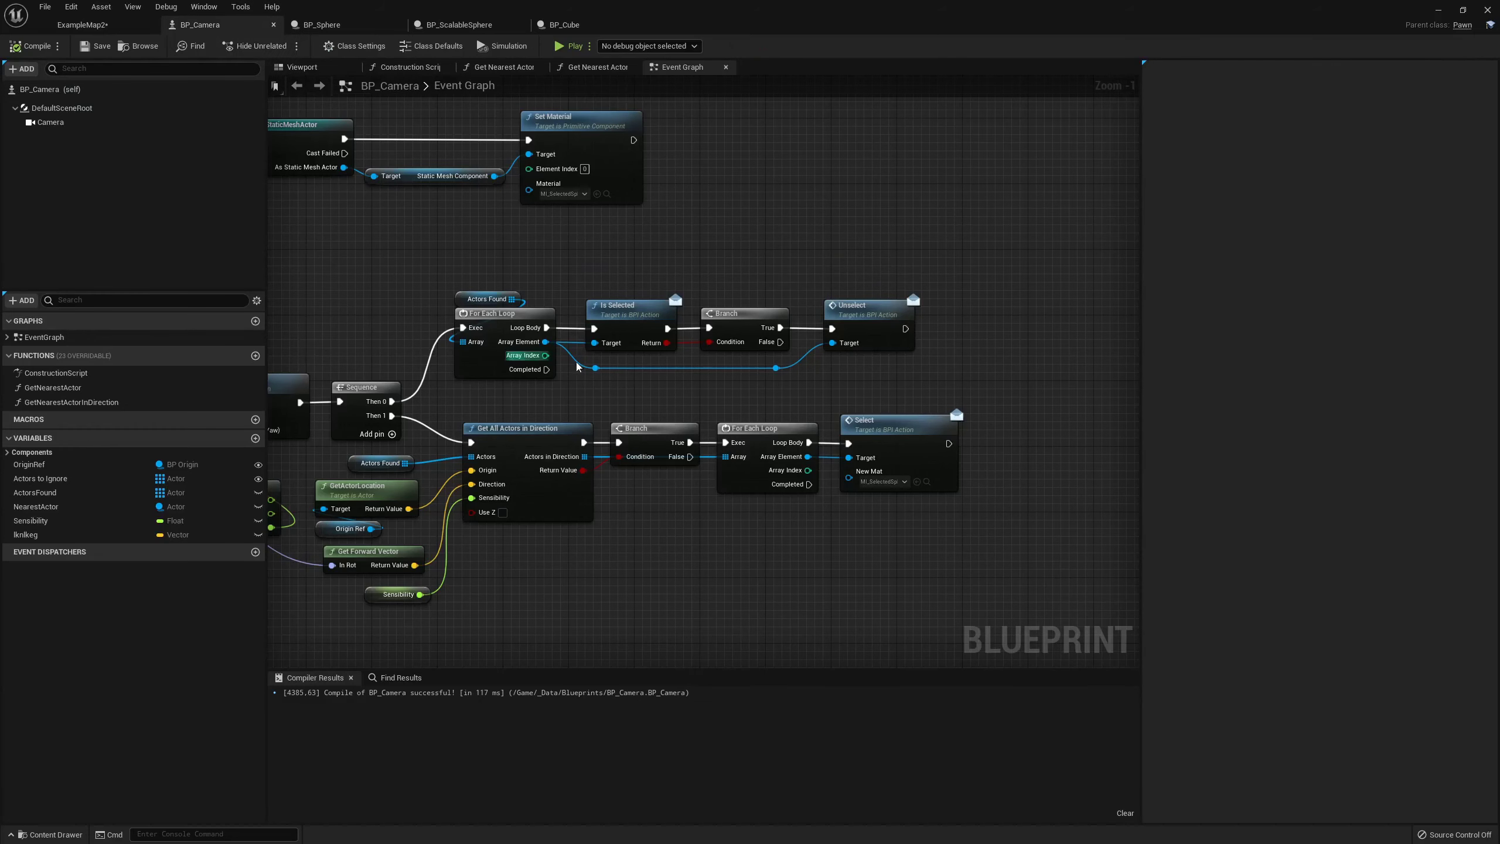
{"action": "scroll", "coordinate": [612, 286], "scroll_direction": "up", "scroll_amount": 1}
{"action": "right_click_drag", "start_coordinate": [520, 326], "coordinate": [515, 421]}
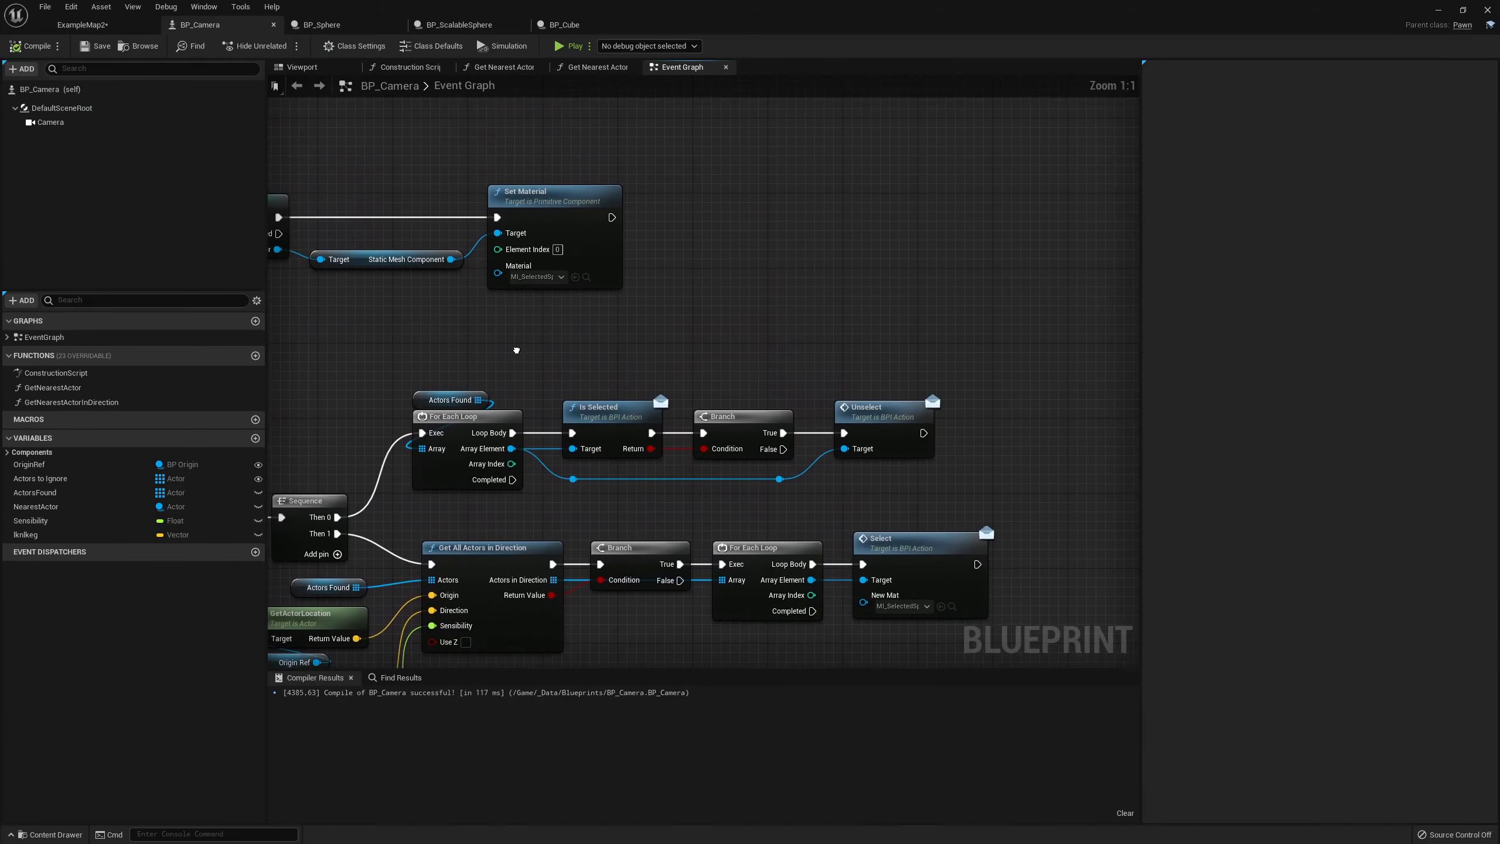
{"action": "left_click_drag", "start_coordinate": [512, 451], "coordinate": [541, 350]}
{"action": "type", "text": "does"}
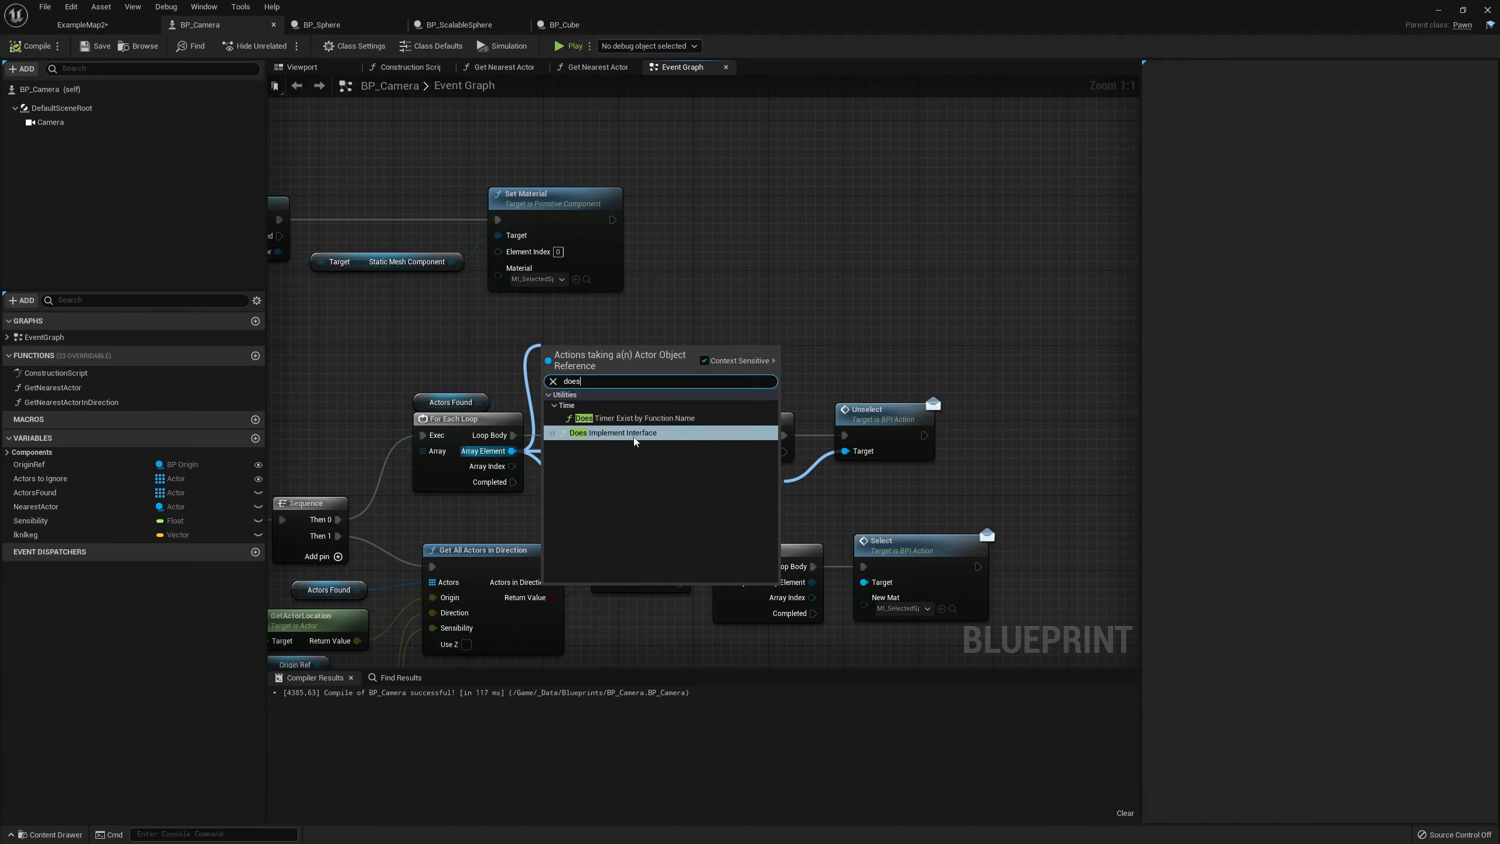
{"action": "key", "text": "Return"}
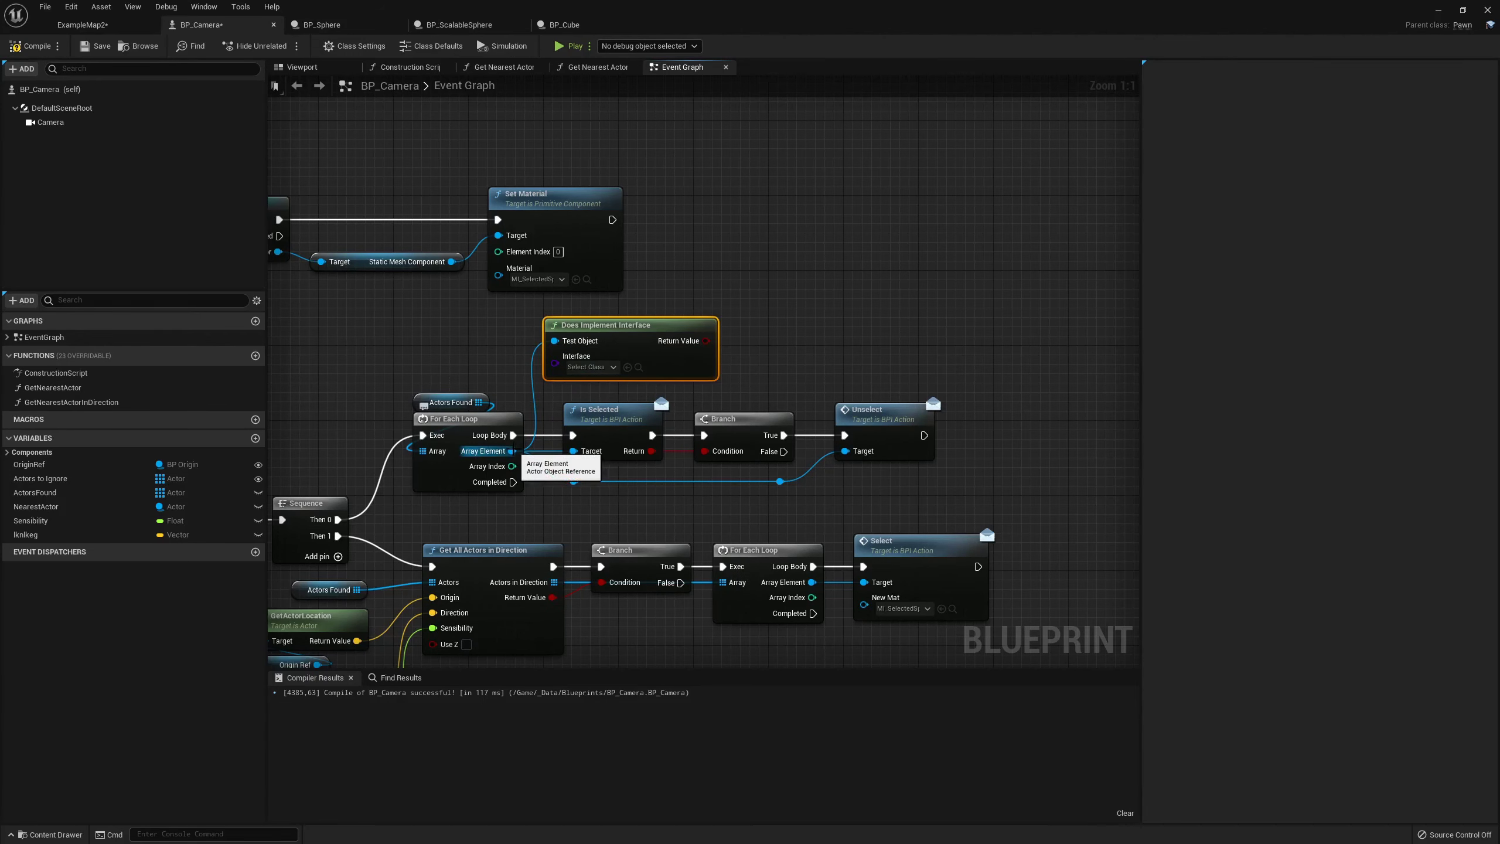
{"action": "left_click", "coordinate": [591, 367]}
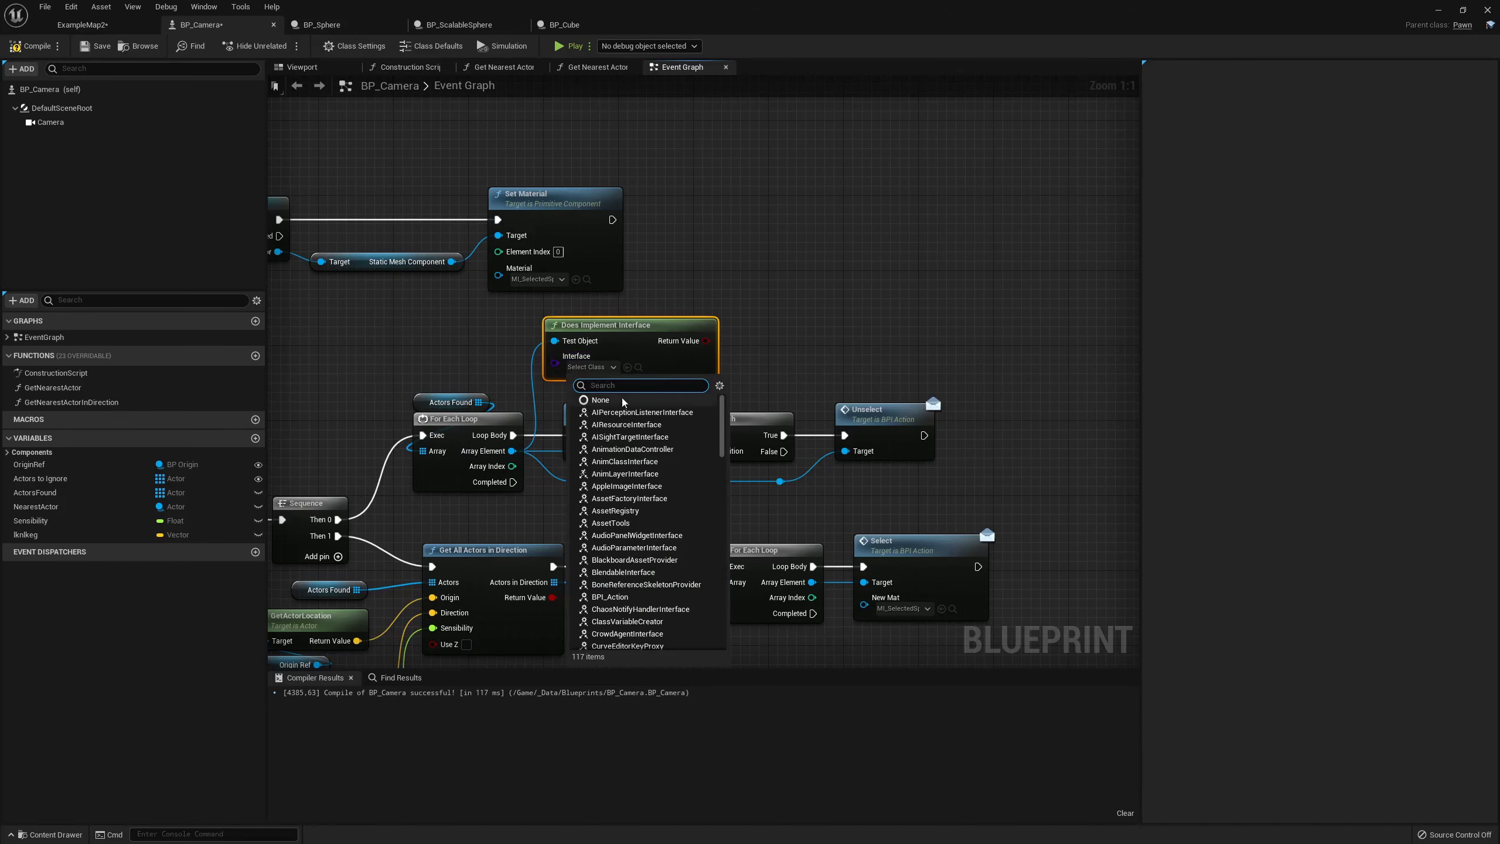
{"action": "left_click", "coordinate": [614, 598]}
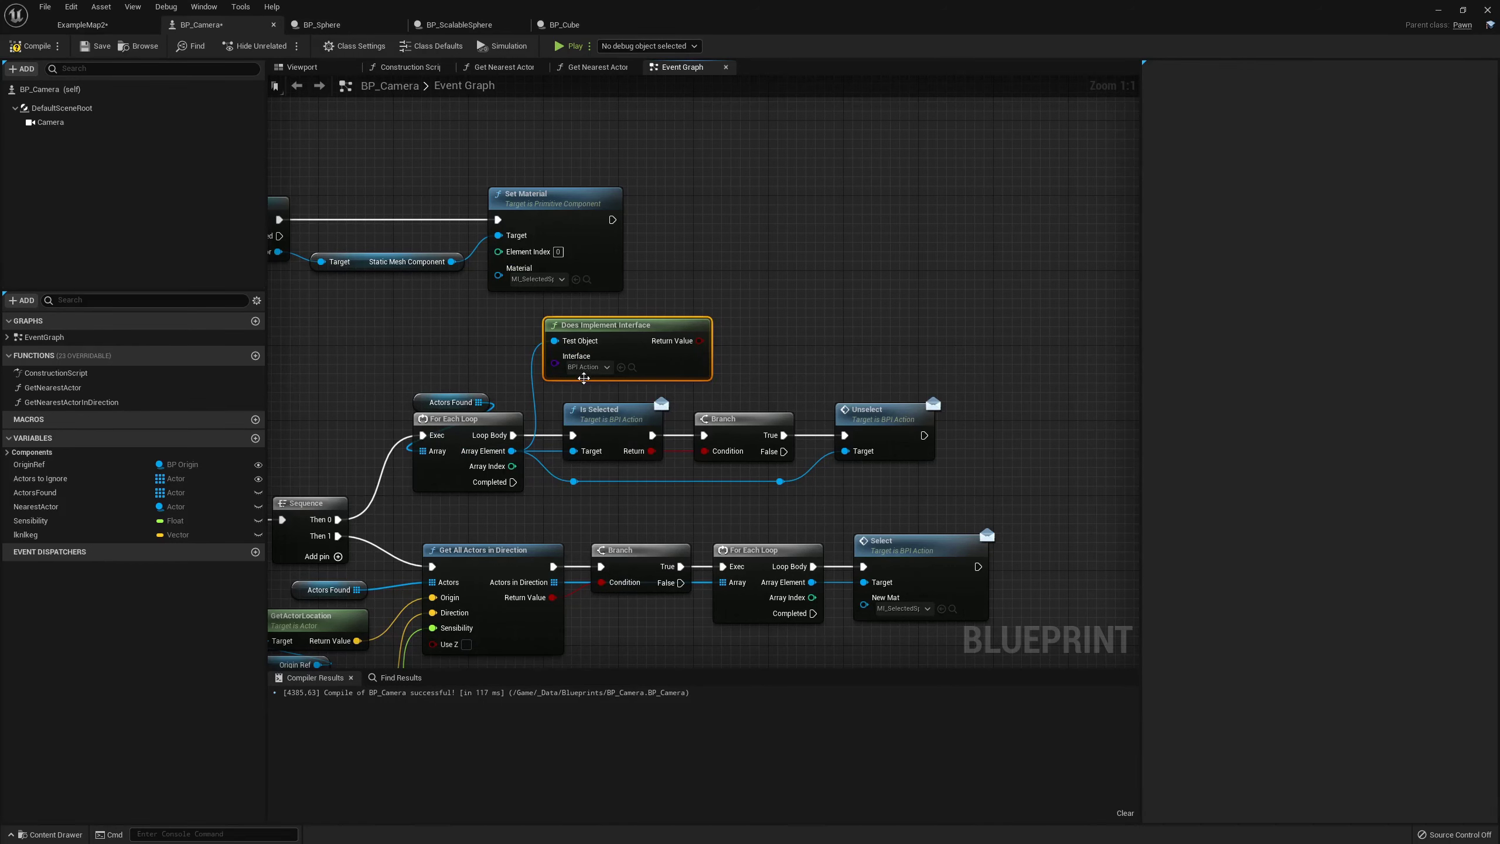
Add a new Branch with its Condition fed by the interface check's Return Value
{"action": "right_click_drag", "start_coordinate": [686, 372], "coordinate": [611, 395]}
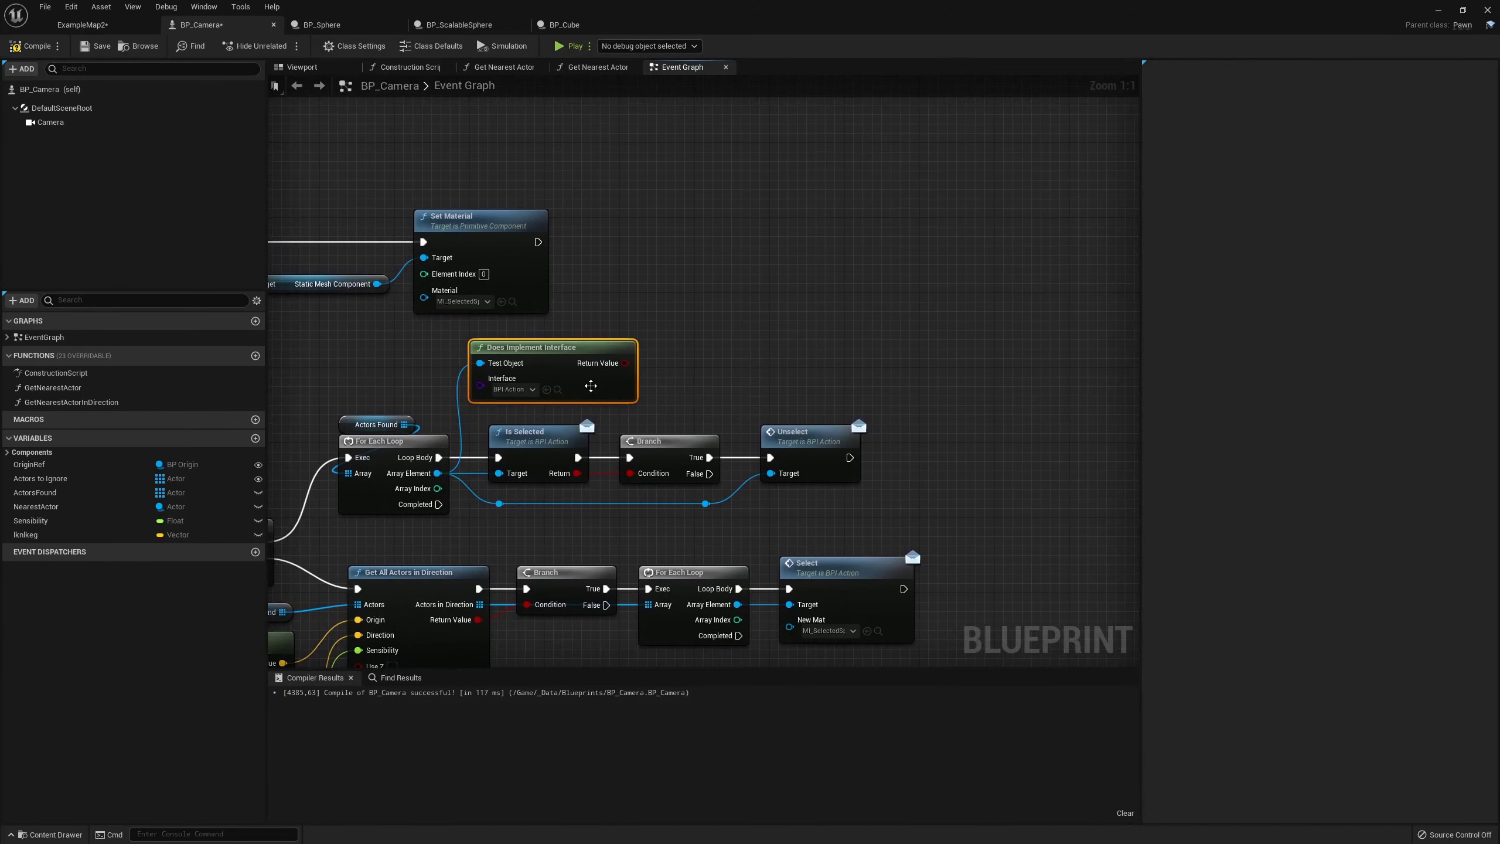
{"action": "left_click", "coordinate": [730, 380]}
{"action": "left_click", "coordinate": [696, 324]}
{"action": "mouse_move", "coordinate": [642, 362]}
{"action": "left_mouse_down"}
{"action": "mouse_move", "coordinate": [704, 359]}
{"action": "mouse_move", "coordinate": [715, 312]}
{"action": "left_mouse_up"}
{"action": "right_click_drag", "start_coordinate": [765, 347], "coordinate": [665, 365]}
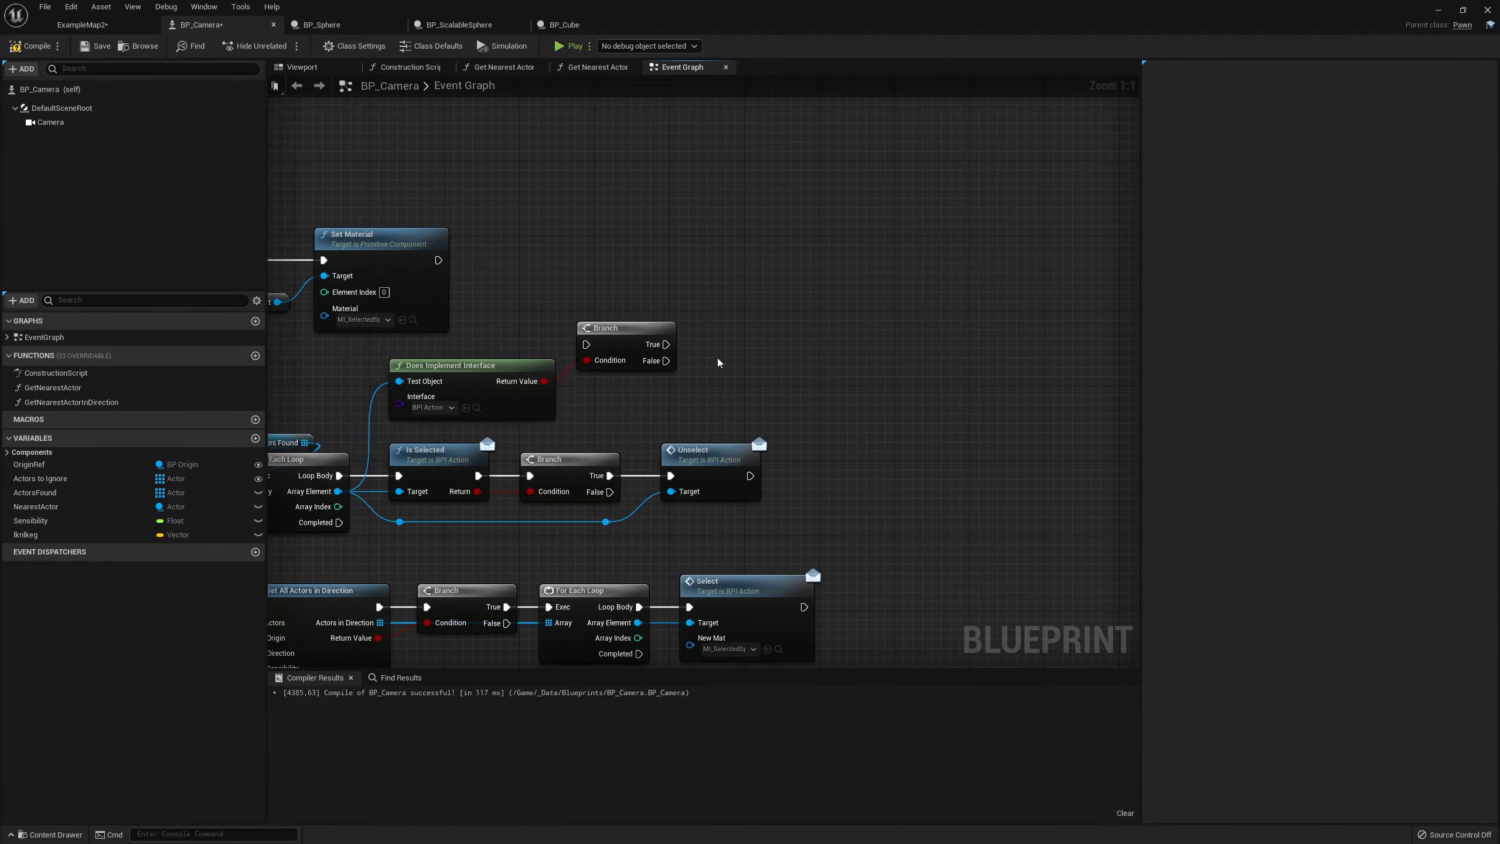
{"action": "left_click_drag", "start_coordinate": [410, 433], "coordinate": [702, 526]}
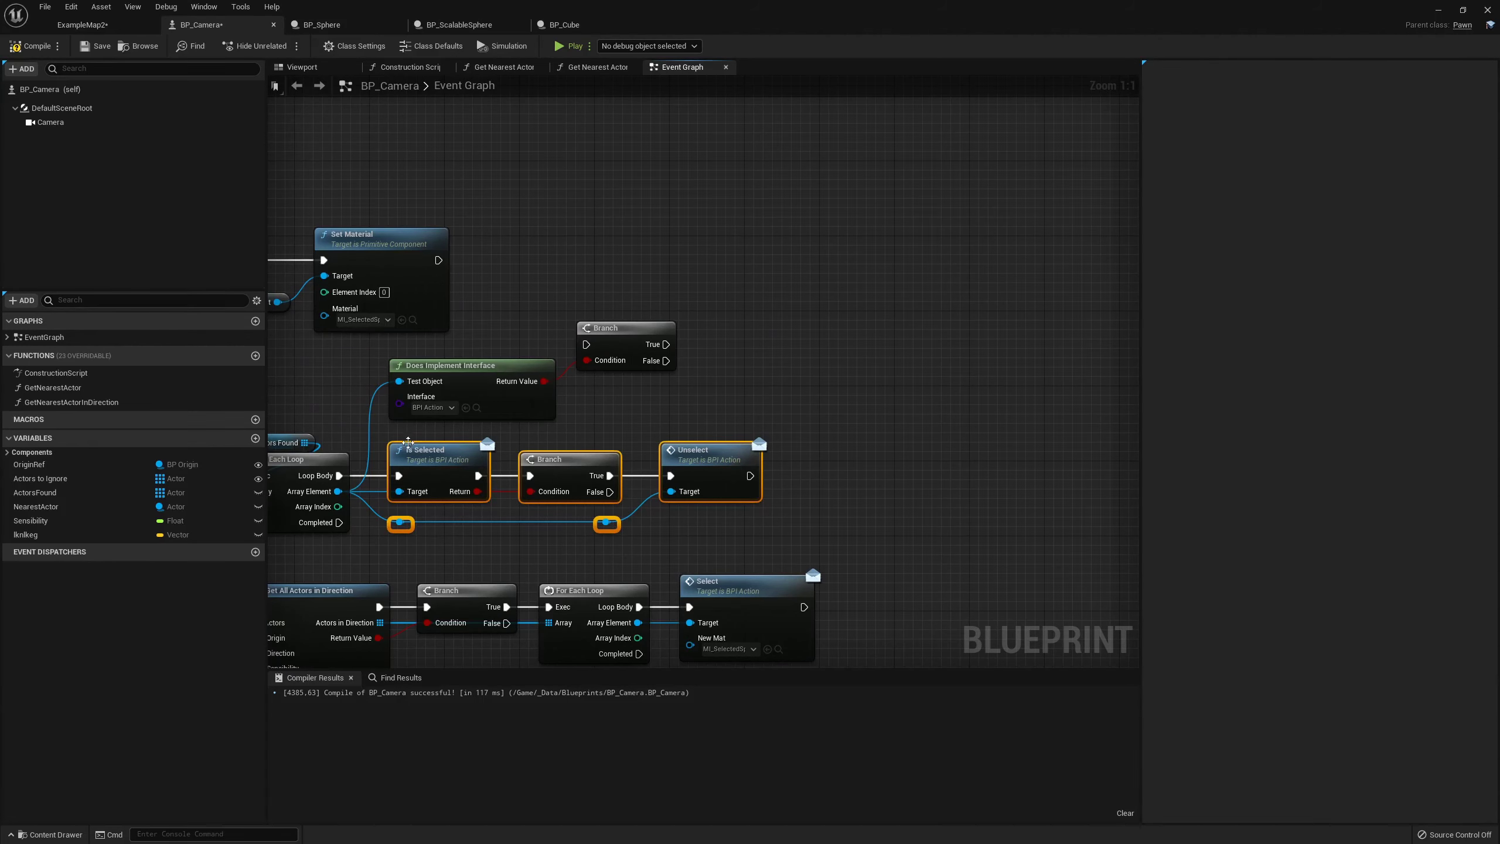
{"action": "left_click", "coordinate": [702, 383]}
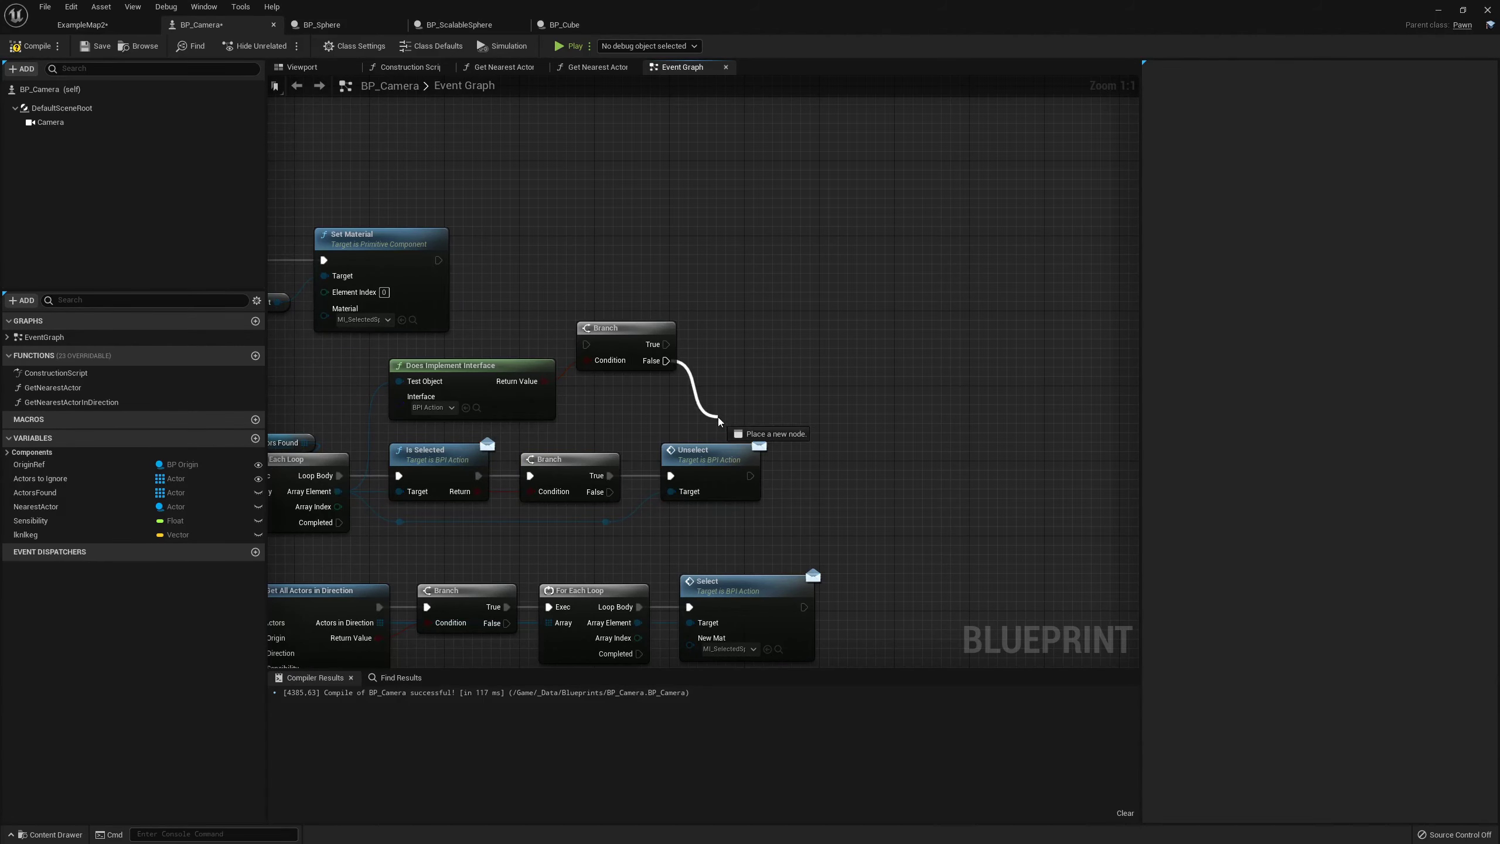
Pull a wire from the new Branch's False output, then compile BP_Camera and return to ExampleMap2
{"action": "left_click_drag", "start_coordinate": [666, 360], "coordinate": [720, 419]}
{"action": "right_click_drag", "start_coordinate": [628, 407], "coordinate": [719, 385]}
{"action": "scroll", "coordinate": [720, 384], "scroll_direction": "down", "scroll_amount": 1}
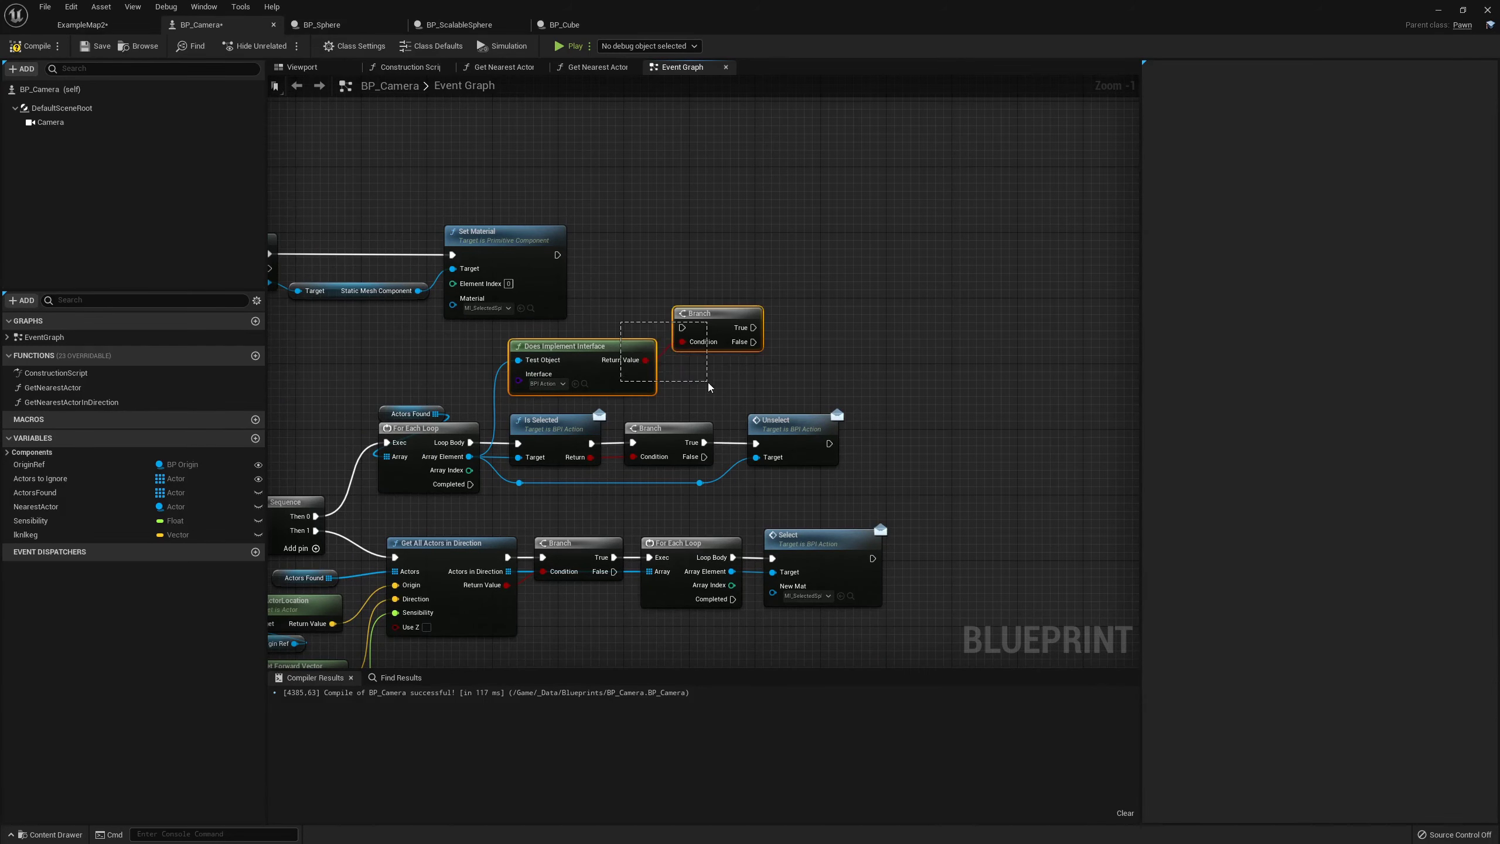
{"action": "left_click", "coordinate": [31, 46]}
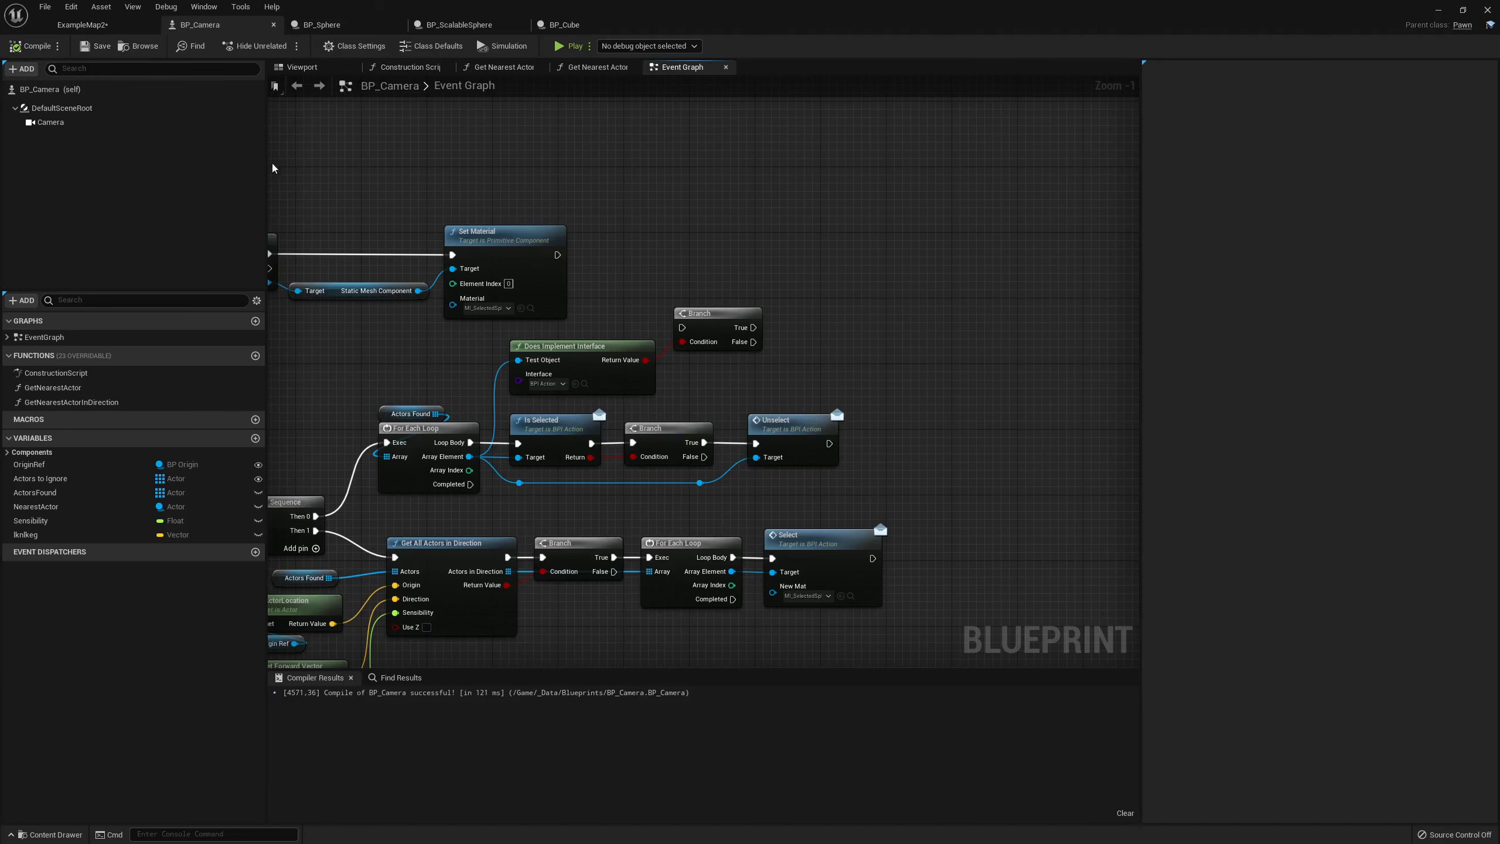
{"action": "left_click", "coordinate": [82, 24]}
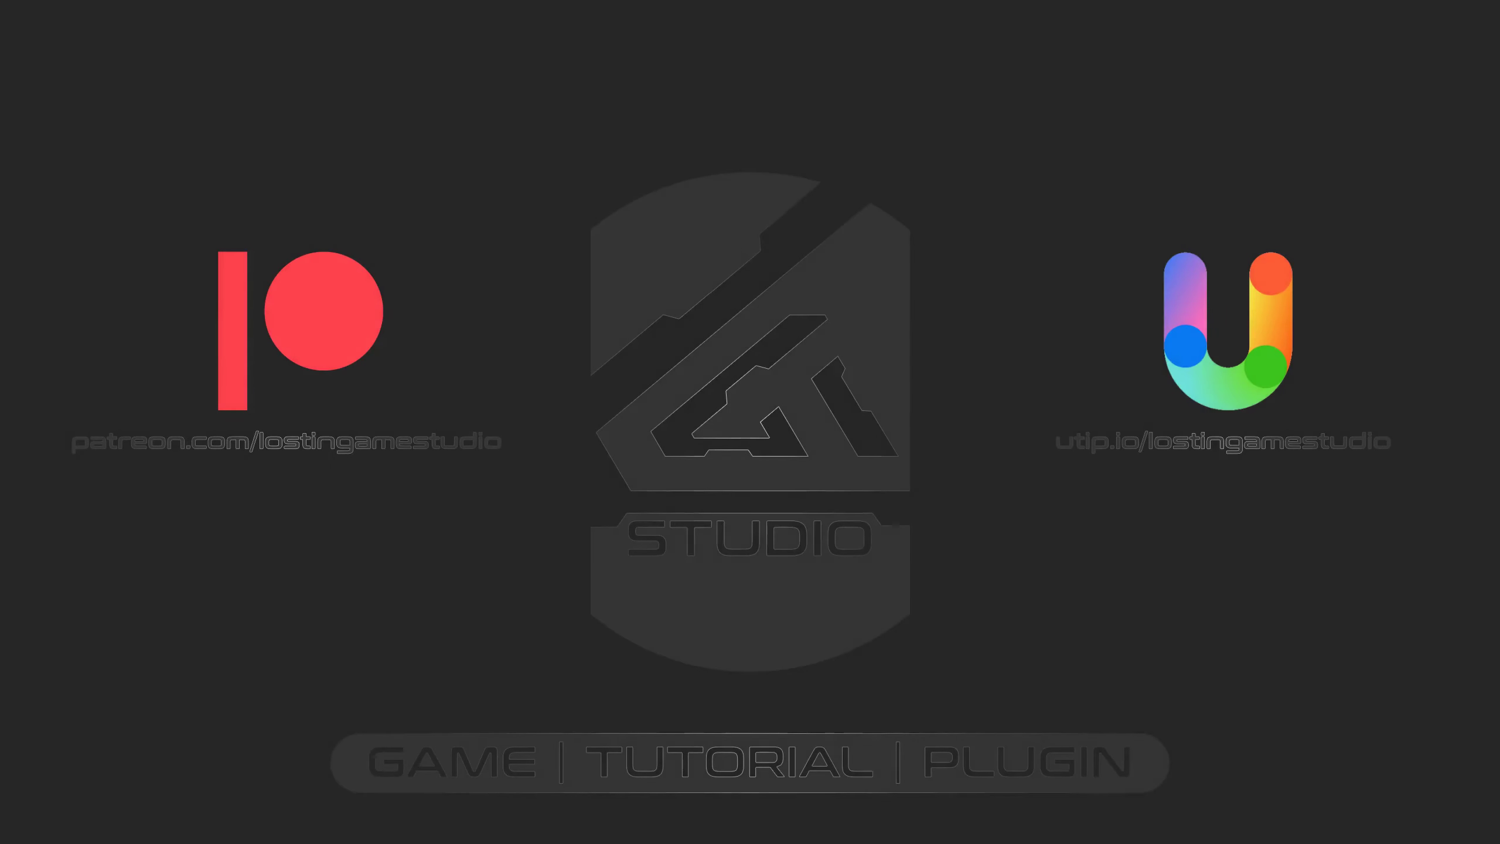